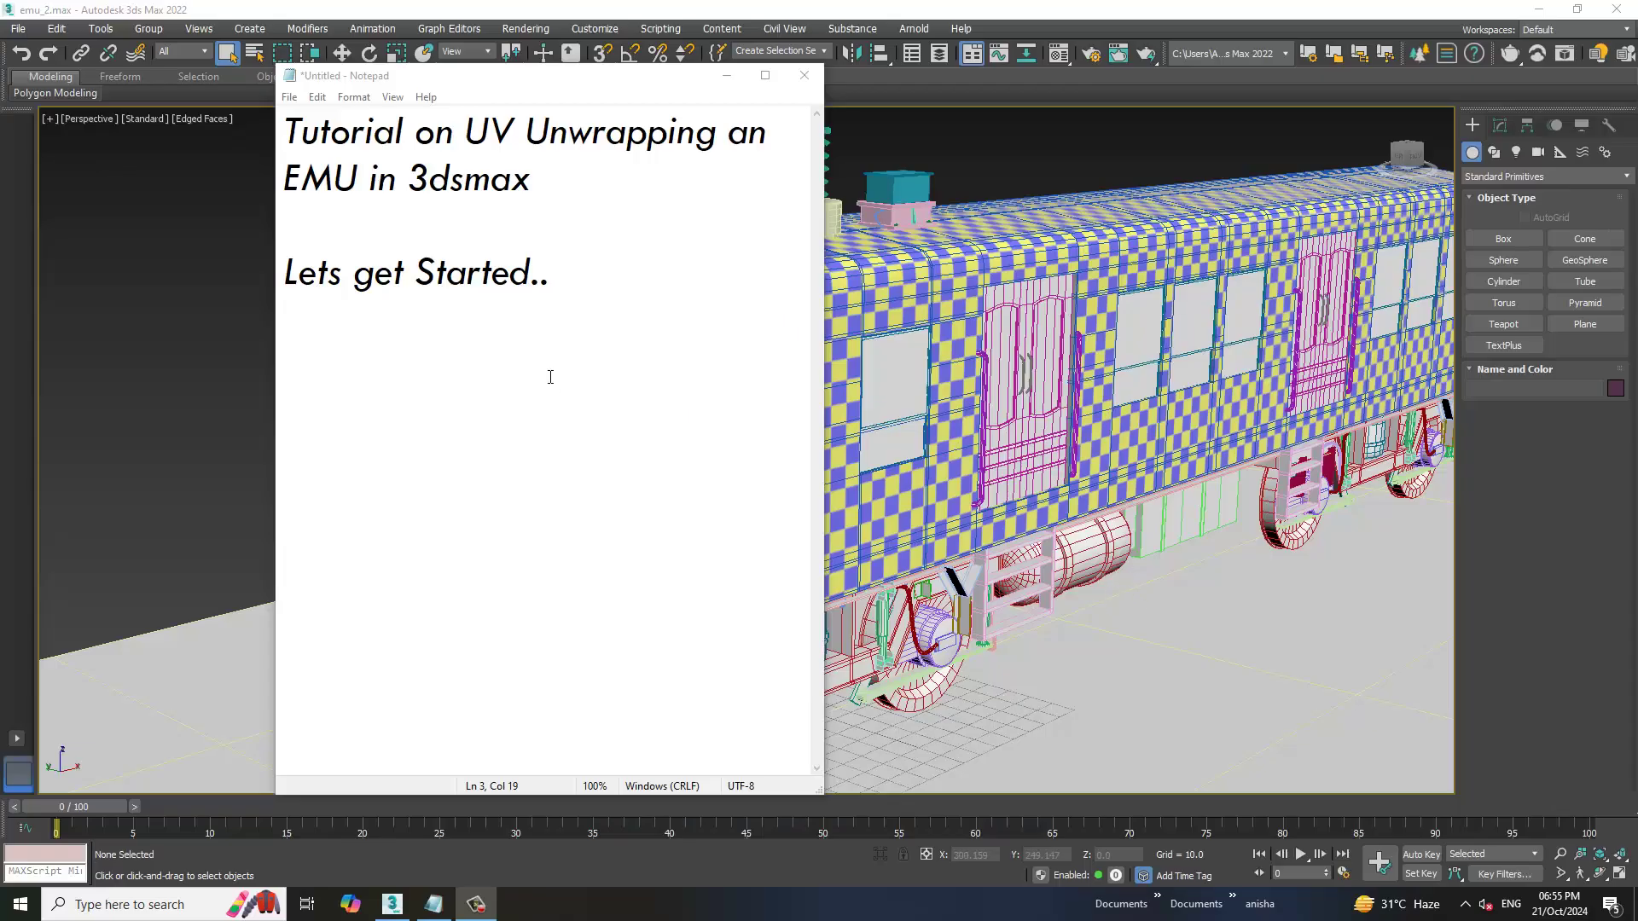
Select the Notepad tutorial title, show it full screen, then minimize Notepad to reveal the train
{"action": "left_click_drag", "start_coordinate": [551, 377], "coordinate": [425, 118]}
{"action": "left_click", "coordinate": [766, 75]}
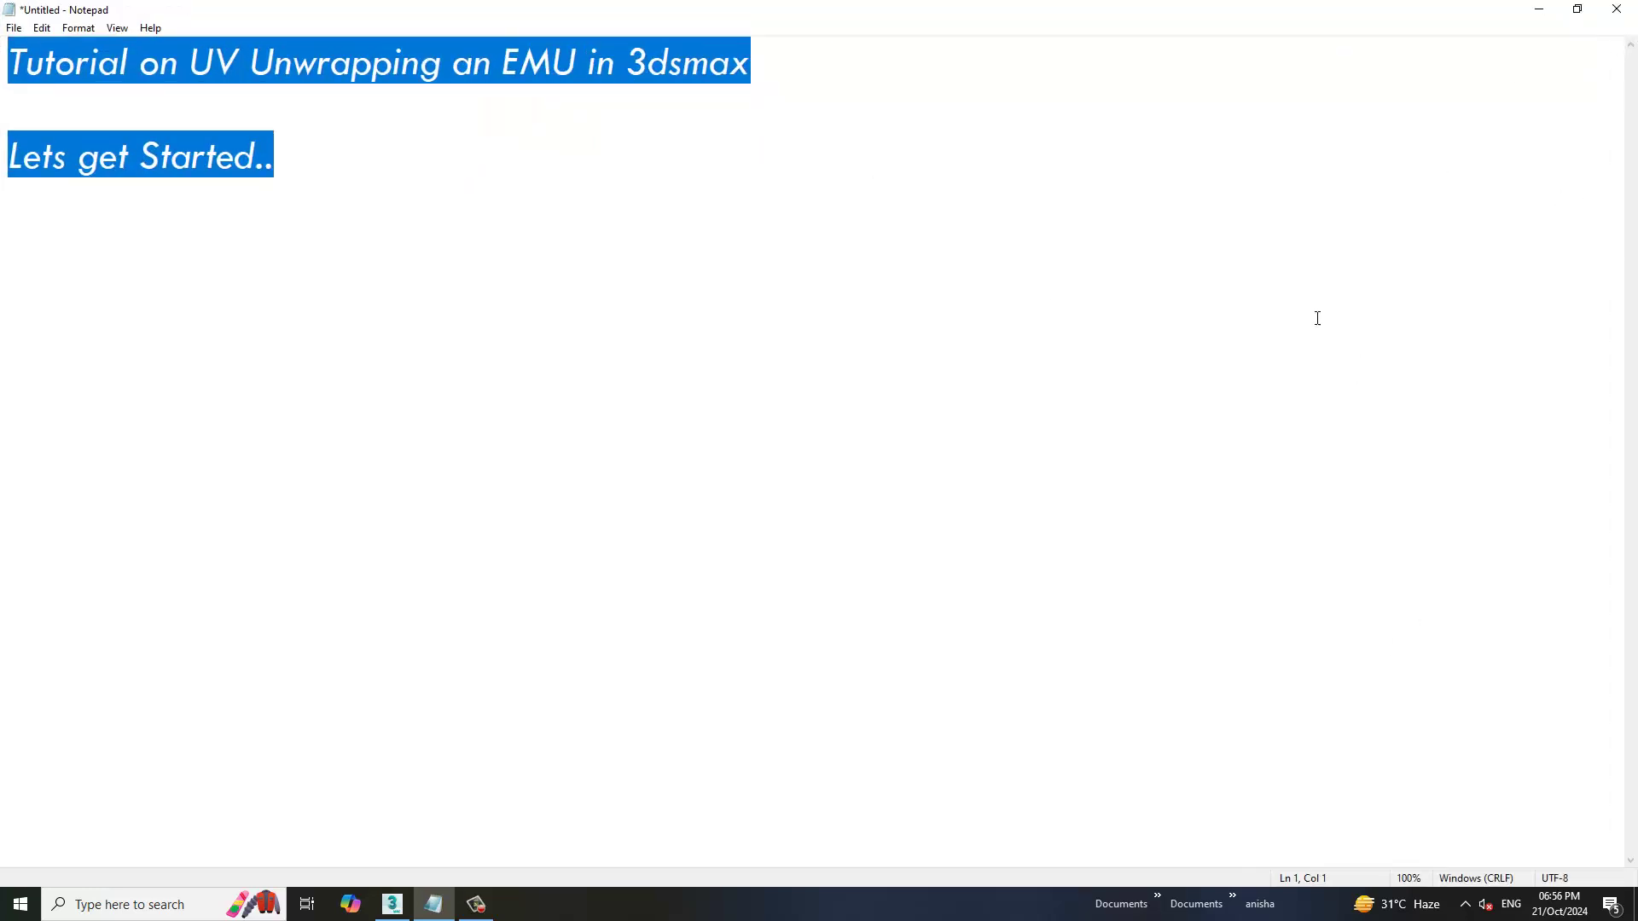
{"action": "left_click", "coordinate": [1535, 8]}
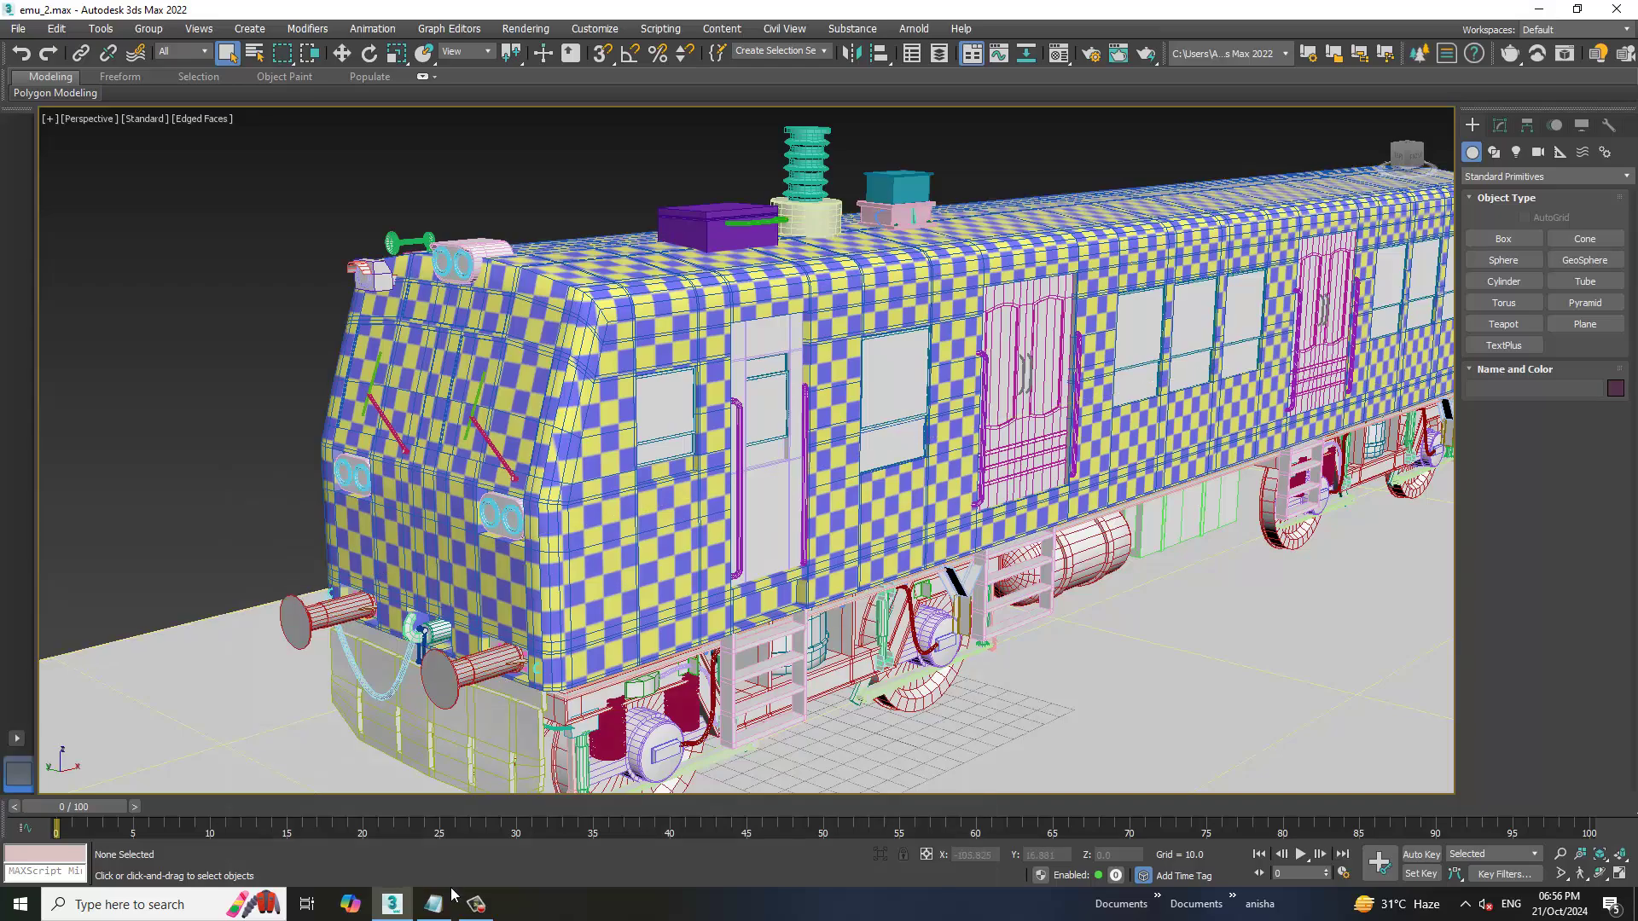
Isolate the door handle Line002 from the train's side with Alt+Q and orbit around it
{"action": "left_click", "coordinate": [478, 906]}
{"action": "mouse_move", "coordinate": [819, 470]}
{"action": "middle_mouse_down", "text": "alt"}
{"action": "mouse_move", "coordinate": [924, 449]}
{"action": "mouse_move", "coordinate": [903, 444]}
{"action": "middle_mouse_up", "text": "alt"}
{"action": "scroll", "coordinate": [843, 476], "scroll_direction": "up", "scroll_amount": 3}
{"action": "scroll", "coordinate": [924, 449], "scroll_direction": "up", "scroll_amount": 2}
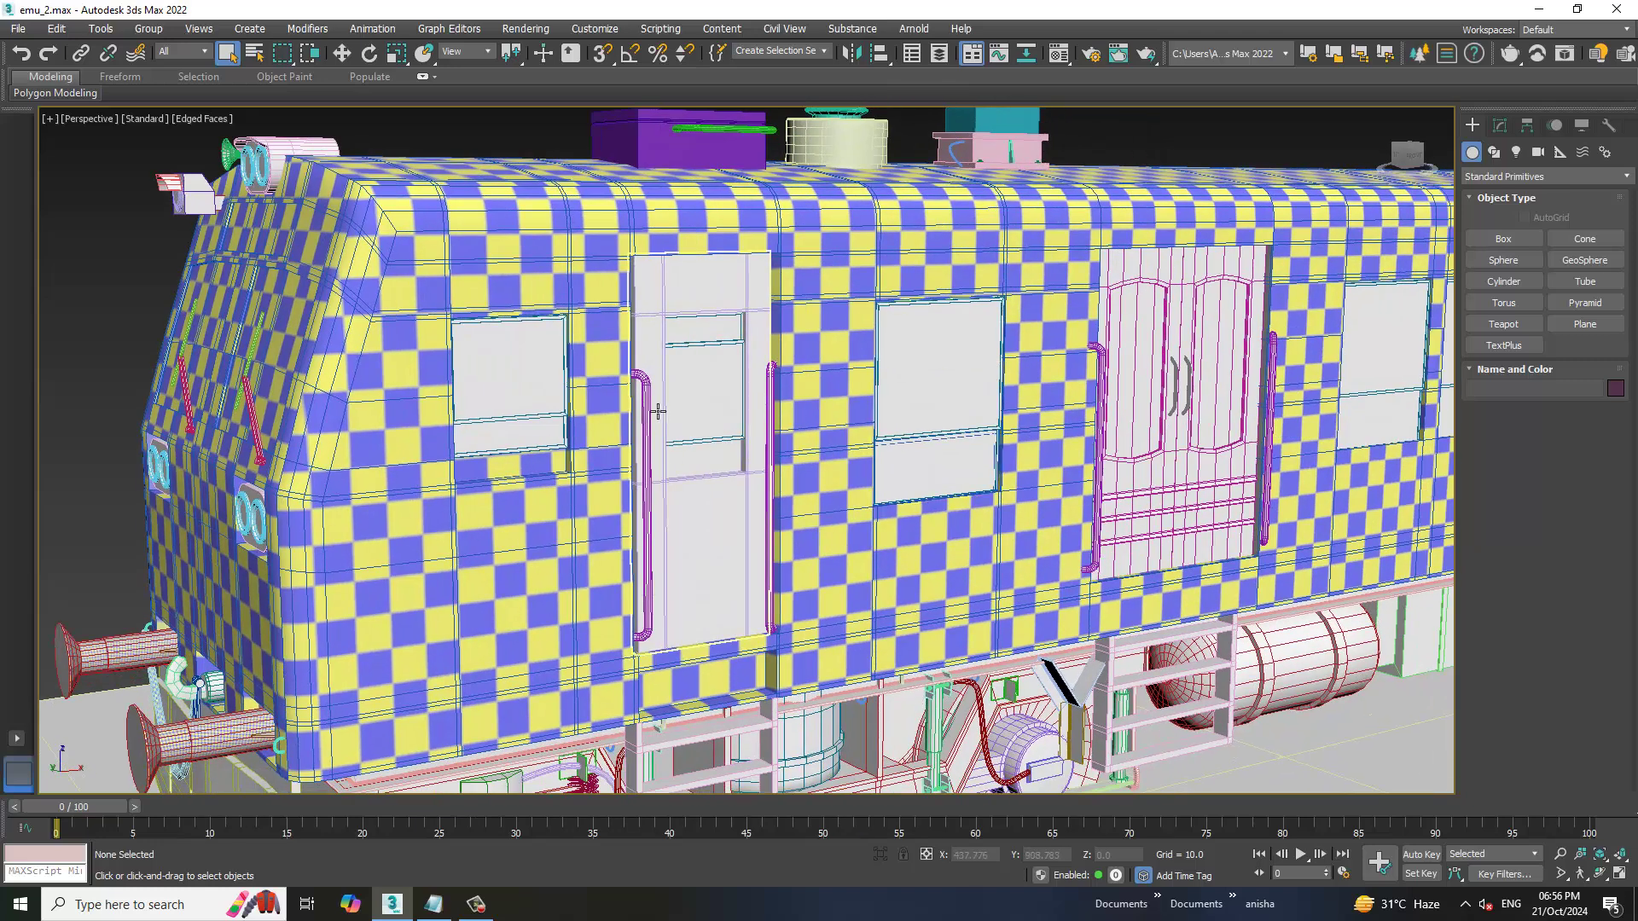
{"action": "left_click", "coordinate": [658, 412]}
{"action": "key", "text": "alt+q"}
{"action": "mouse_move", "coordinate": [731, 419]}
{"action": "middle_mouse_down", "text": "alt"}
{"action": "mouse_move", "coordinate": [965, 475]}
{"action": "mouse_move", "coordinate": [847, 412]}
{"action": "mouse_move", "coordinate": [857, 424]}
{"action": "middle_mouse_up", "text": "alt"}
Convert the handle to an Editable Poly and add an Unwrap UVW modifier
{"action": "key", "text": "w"}
{"action": "right_click", "coordinate": [771, 280]}
{"action": "mouse_move", "coordinate": [806, 468]}
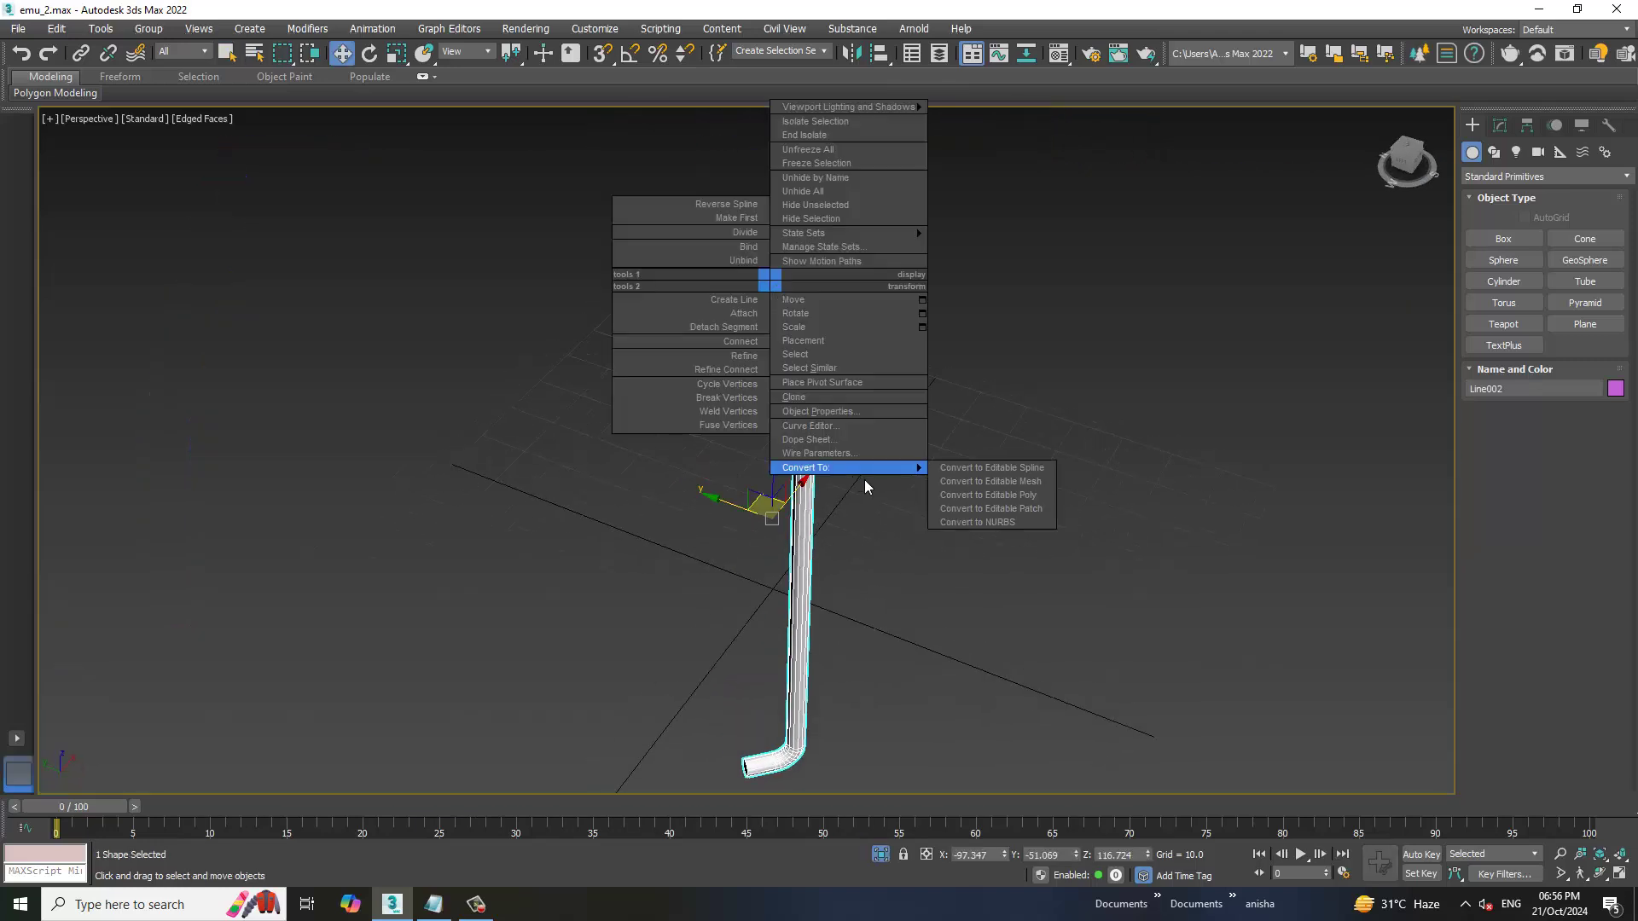
{"action": "left_click", "coordinate": [986, 498]}
{"action": "left_click", "coordinate": [1543, 174]}
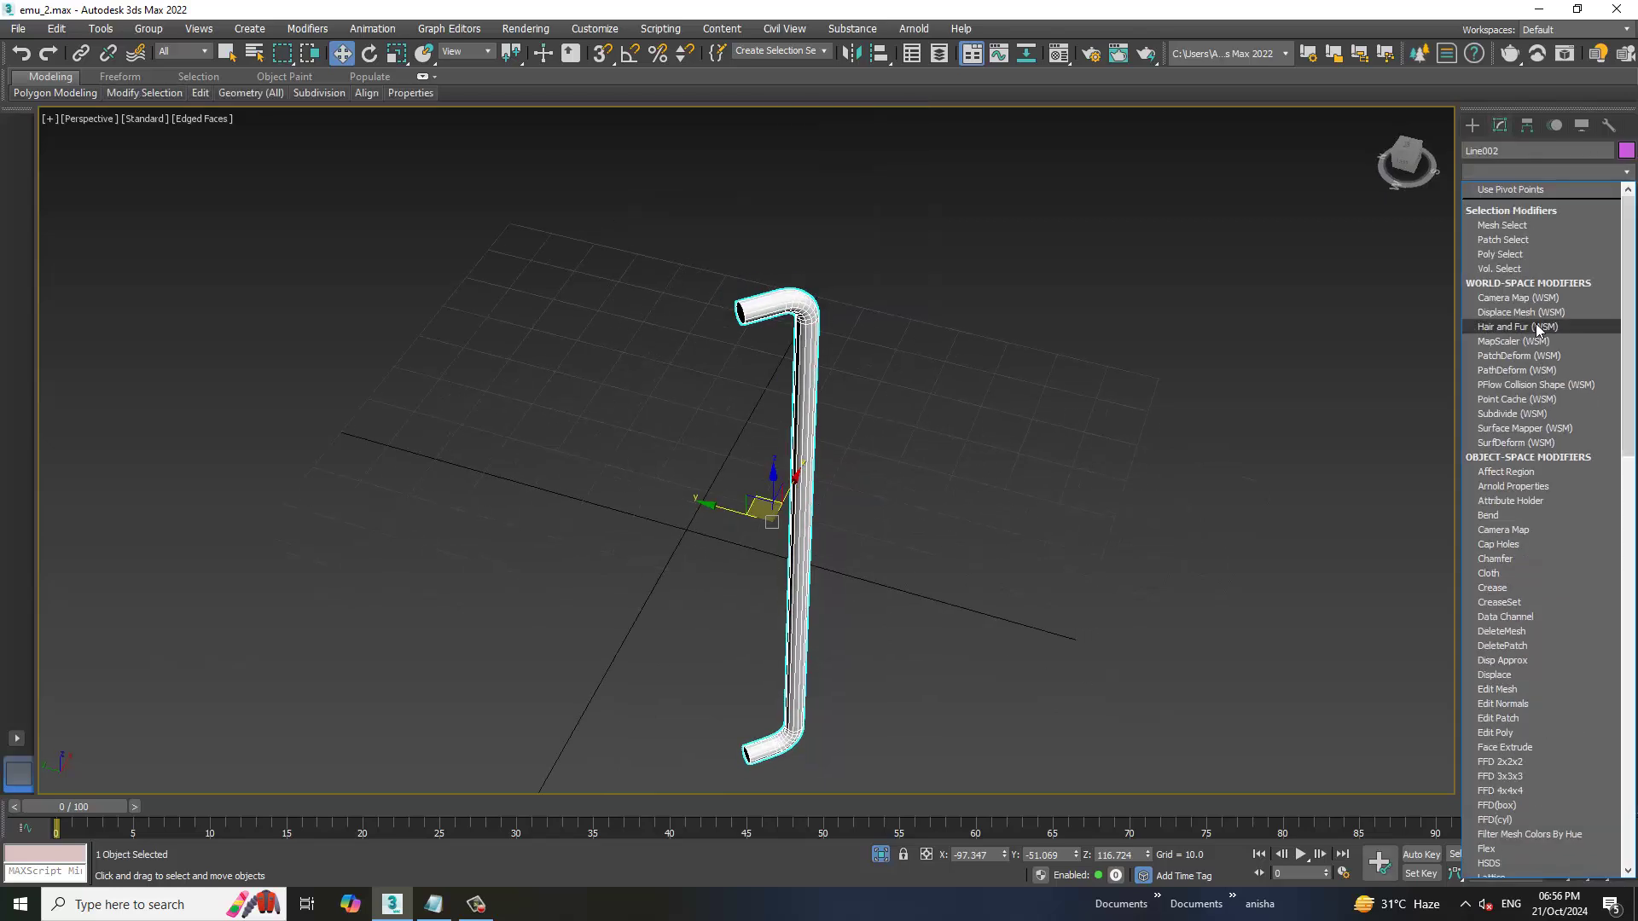
{"action": "key", "text": "u"}
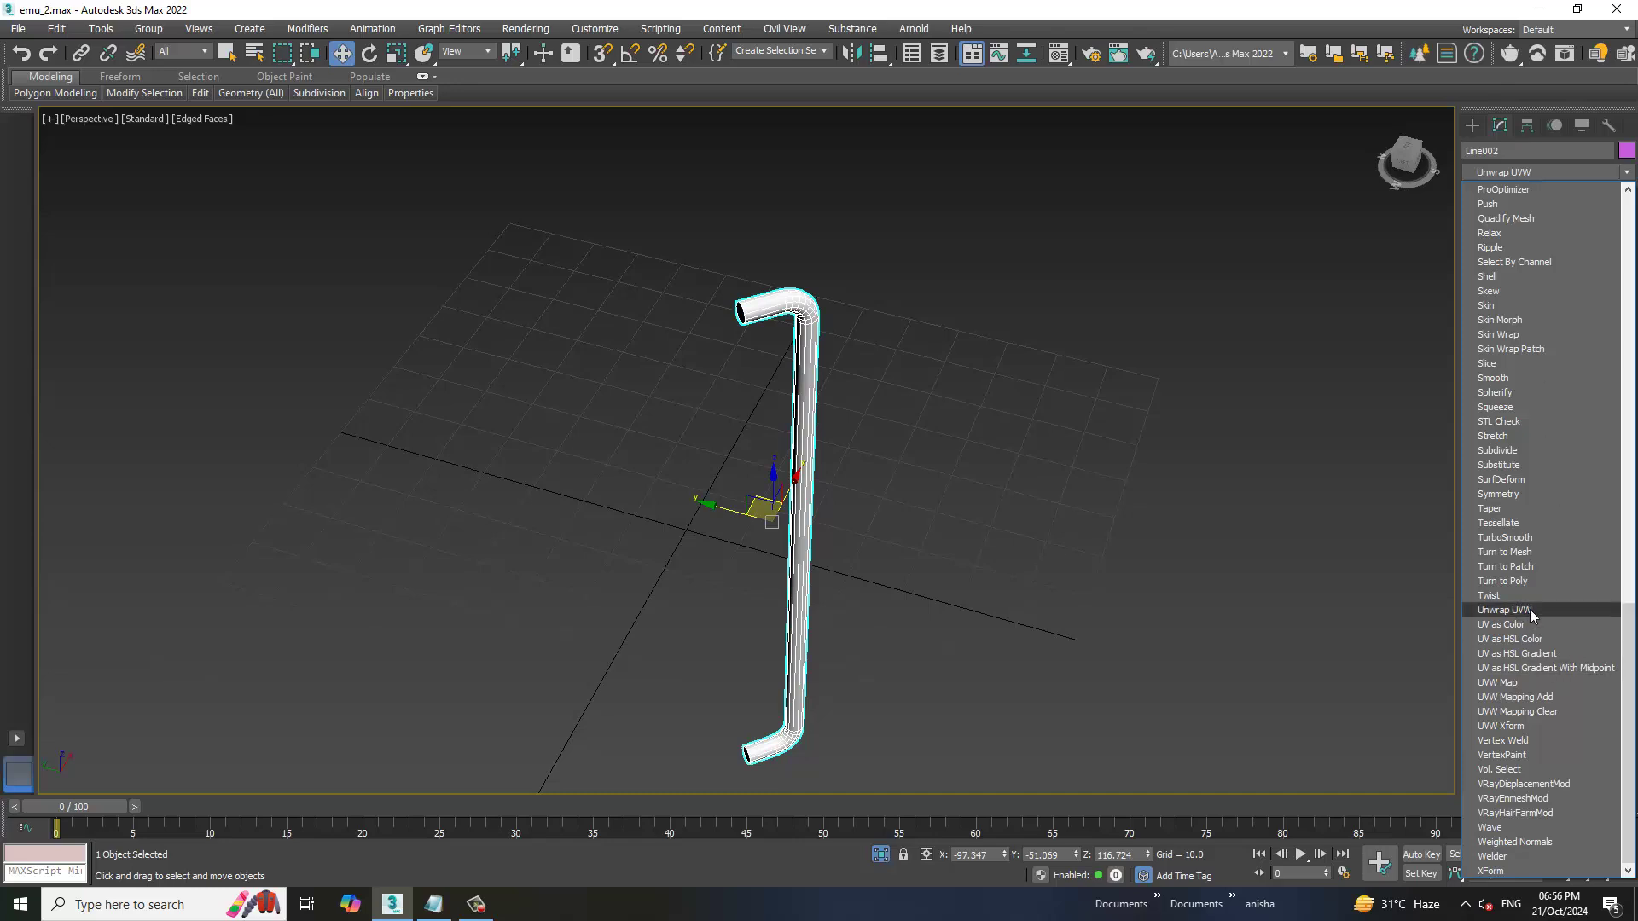
{"action": "left_click", "coordinate": [1529, 609]}
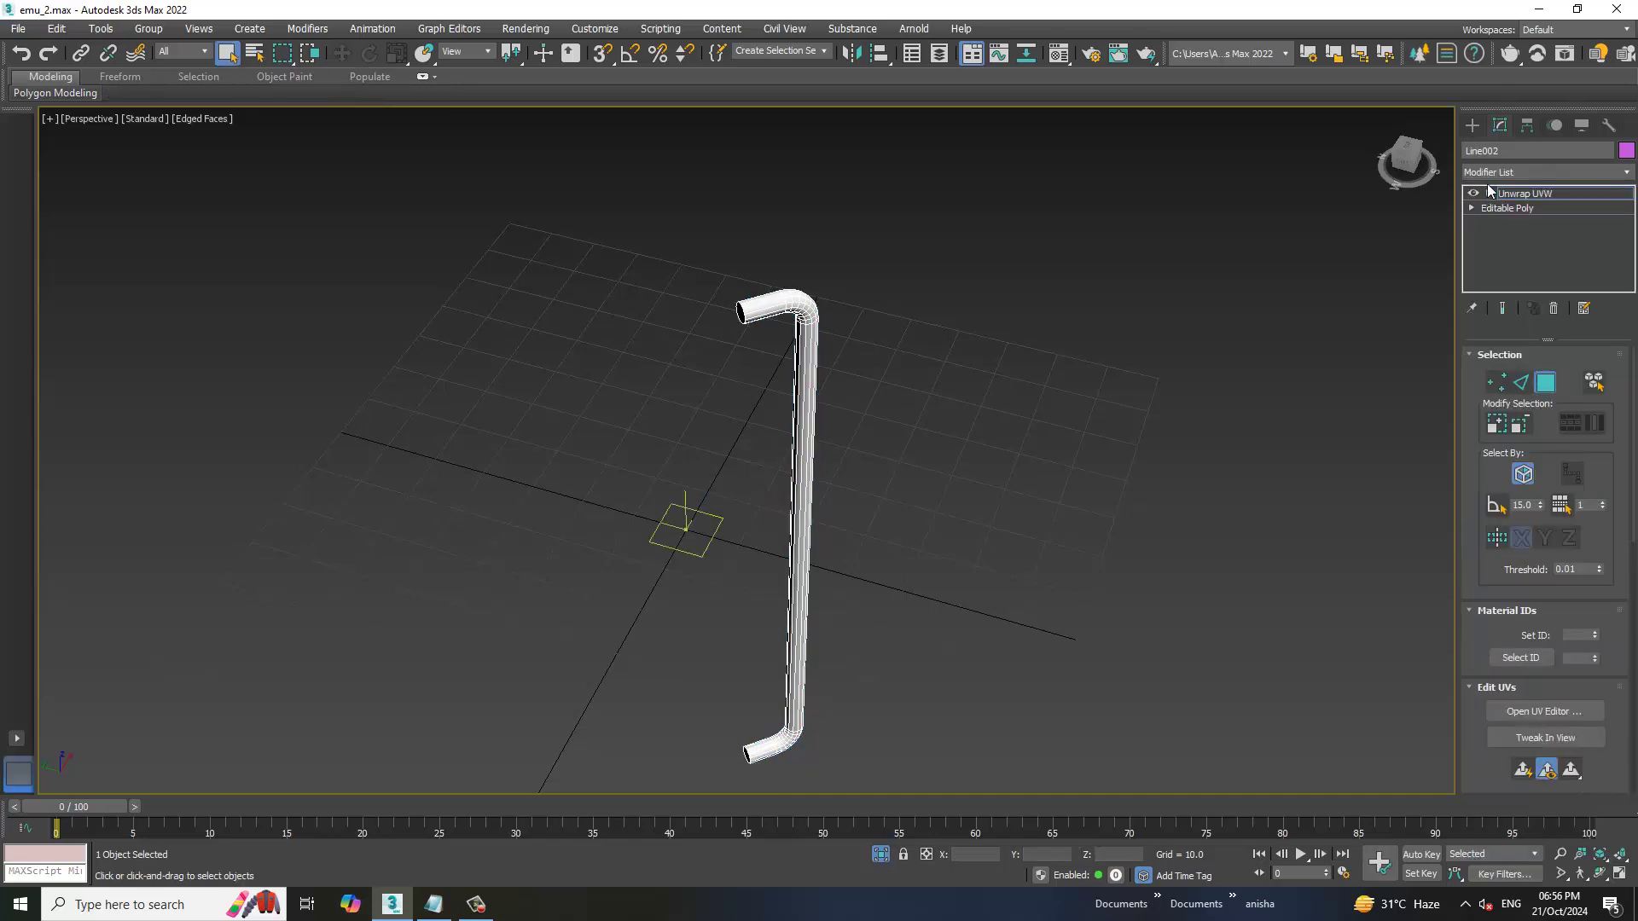
At Polygon level, select the tube's round end cap and open the UV editor
{"action": "left_click", "coordinate": [1490, 193]}
{"action": "scroll", "coordinate": [892, 332], "scroll_direction": "up", "scroll_amount": 2}
{"action": "scroll", "coordinate": [767, 321], "scroll_direction": "up", "scroll_amount": 3}
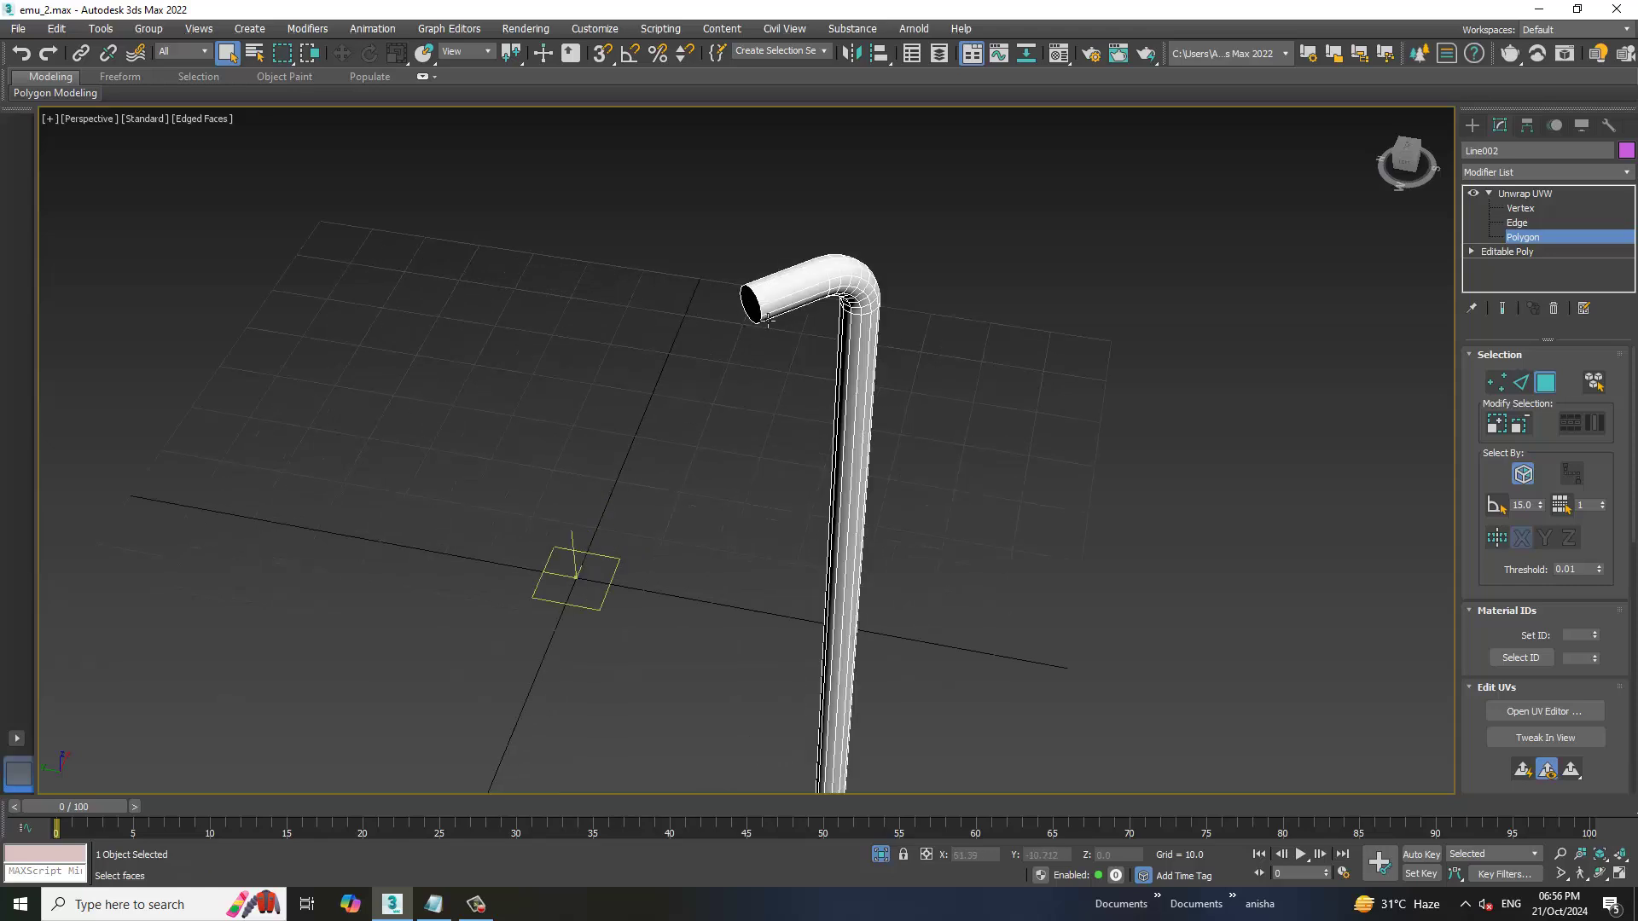
{"action": "left_click", "coordinate": [767, 322]}
{"action": "scroll", "coordinate": [858, 294], "scroll_direction": "up", "scroll_amount": 2}
{"action": "scroll", "coordinate": [683, 247], "scroll_direction": "up", "scroll_amount": 2}
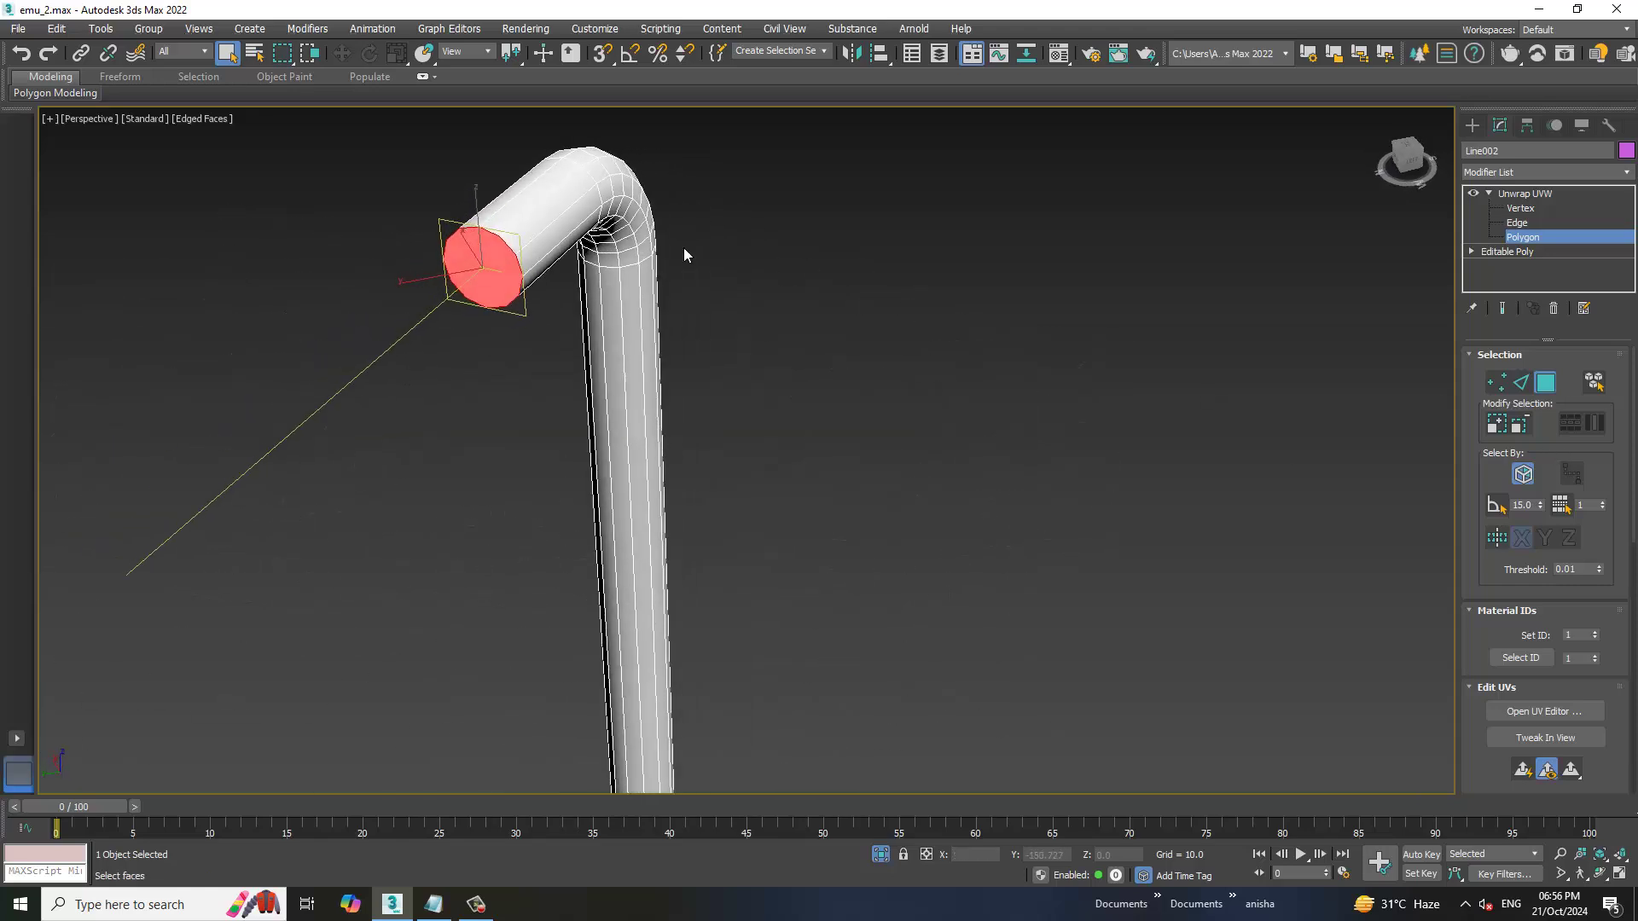
{"action": "scroll", "coordinate": [700, 264], "scroll_direction": "up", "scroll_amount": 1}
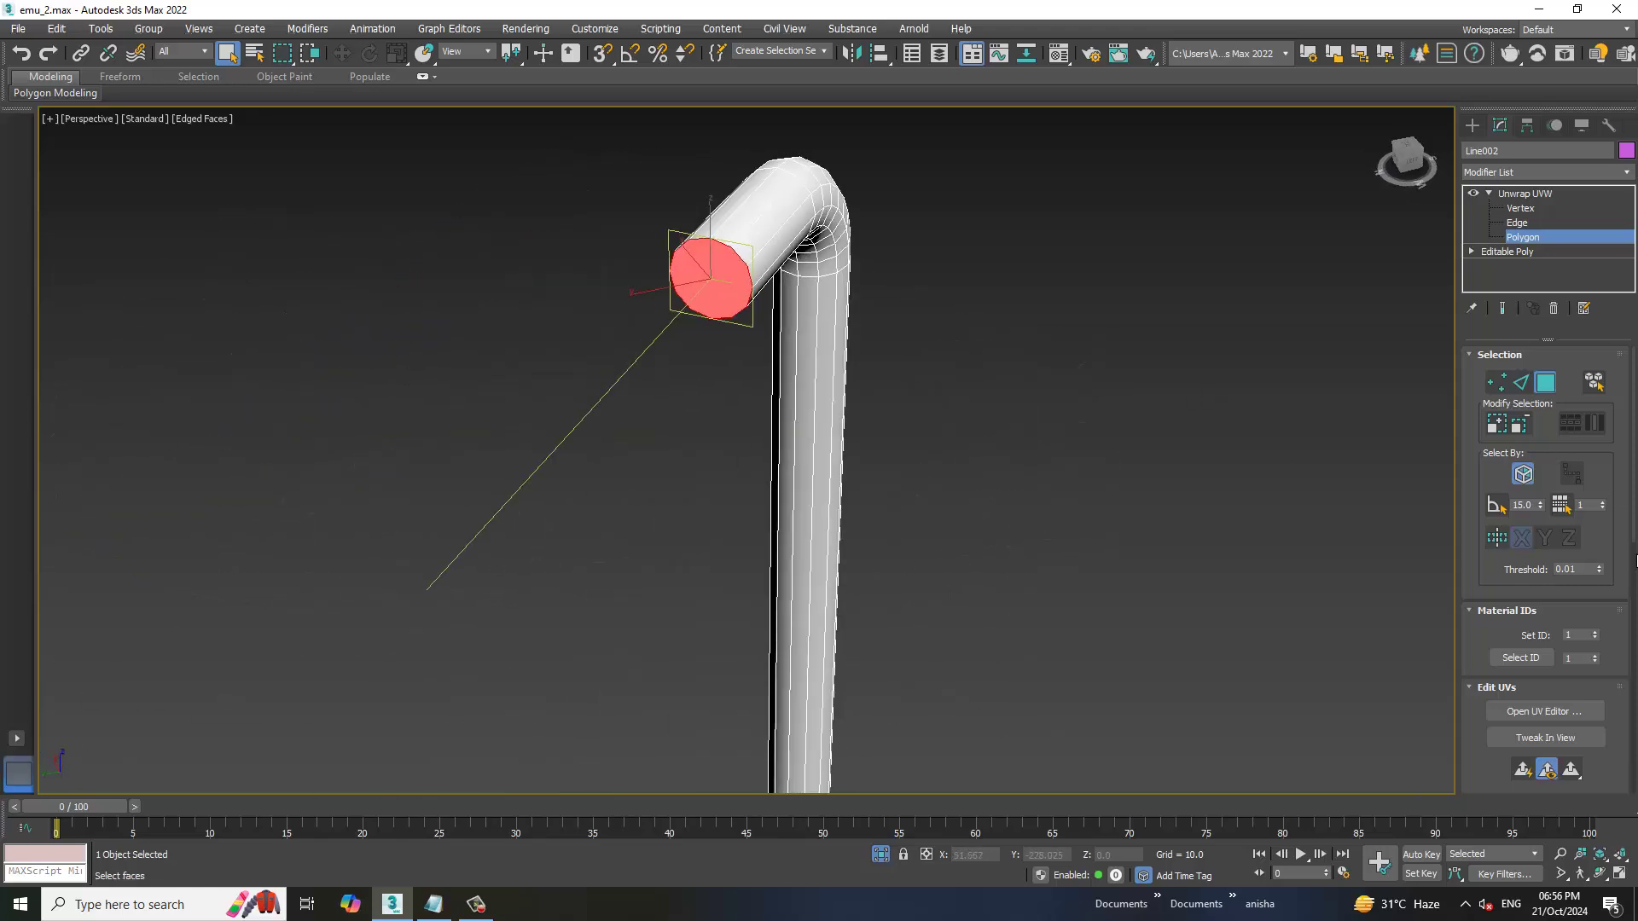
{"action": "left_click", "coordinate": [1545, 711]}
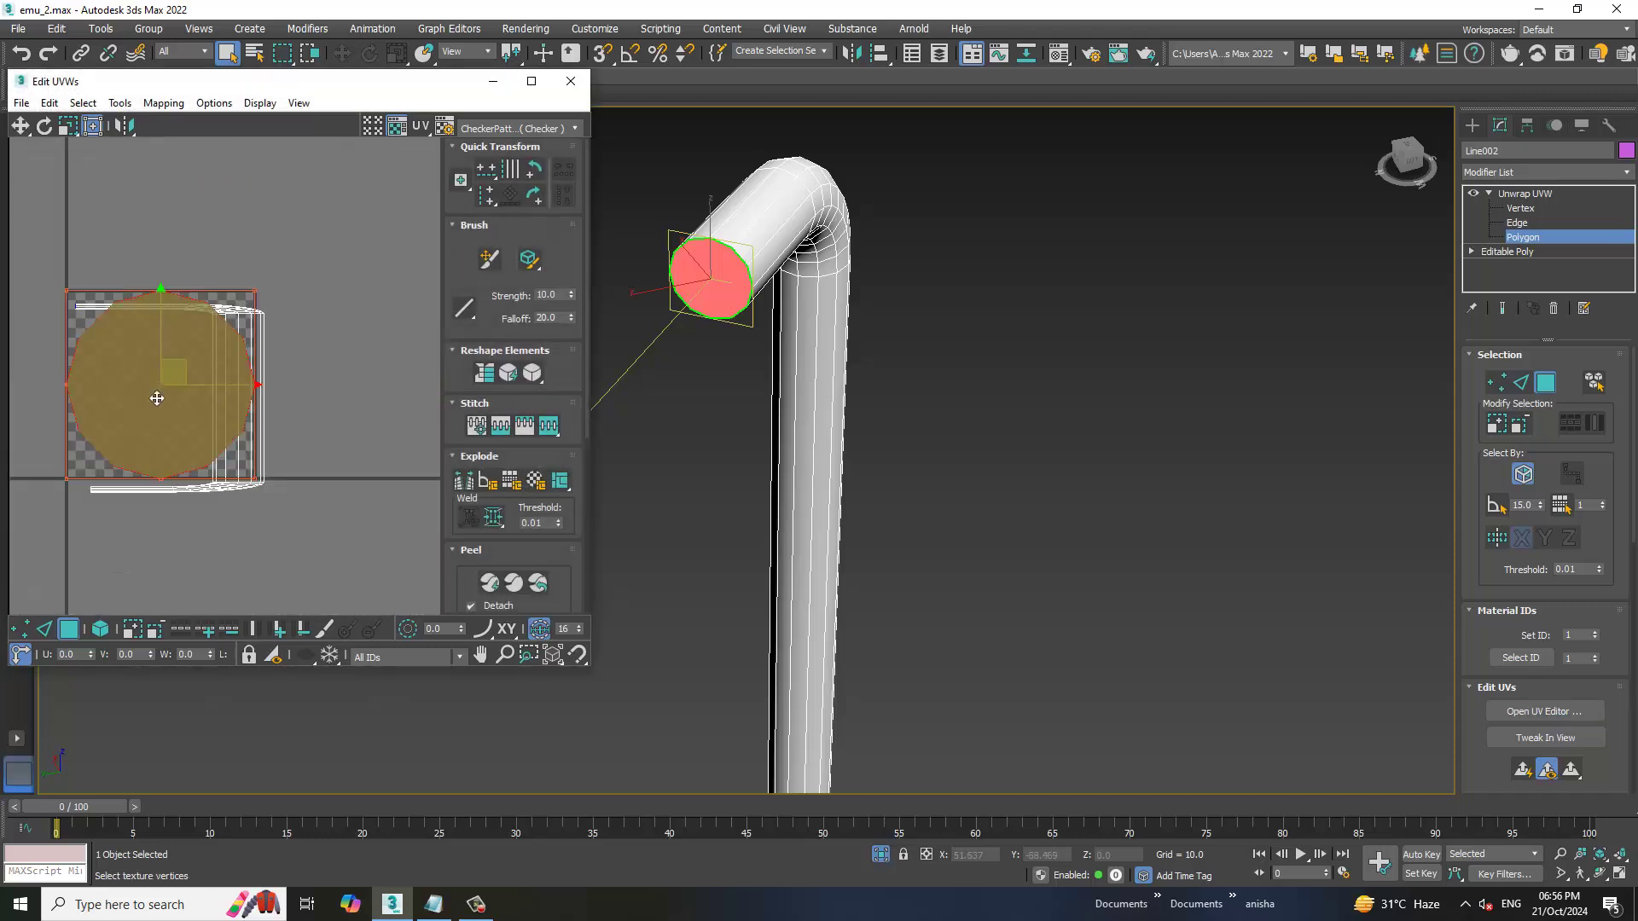
Planar-map both handle end caps and move their UV islands side by side off the tile
{"action": "left_click_drag", "start_coordinate": [122, 390], "coordinate": [137, 211]}
{"action": "mouse_move", "coordinate": [914, 628]}
{"action": "middle_mouse_down"}
{"action": "mouse_move", "coordinate": [892, 633]}
{"action": "mouse_move", "coordinate": [1005, 277]}
{"action": "middle_mouse_up"}
{"action": "scroll", "coordinate": [904, 570], "scroll_direction": "up", "scroll_amount": 2}
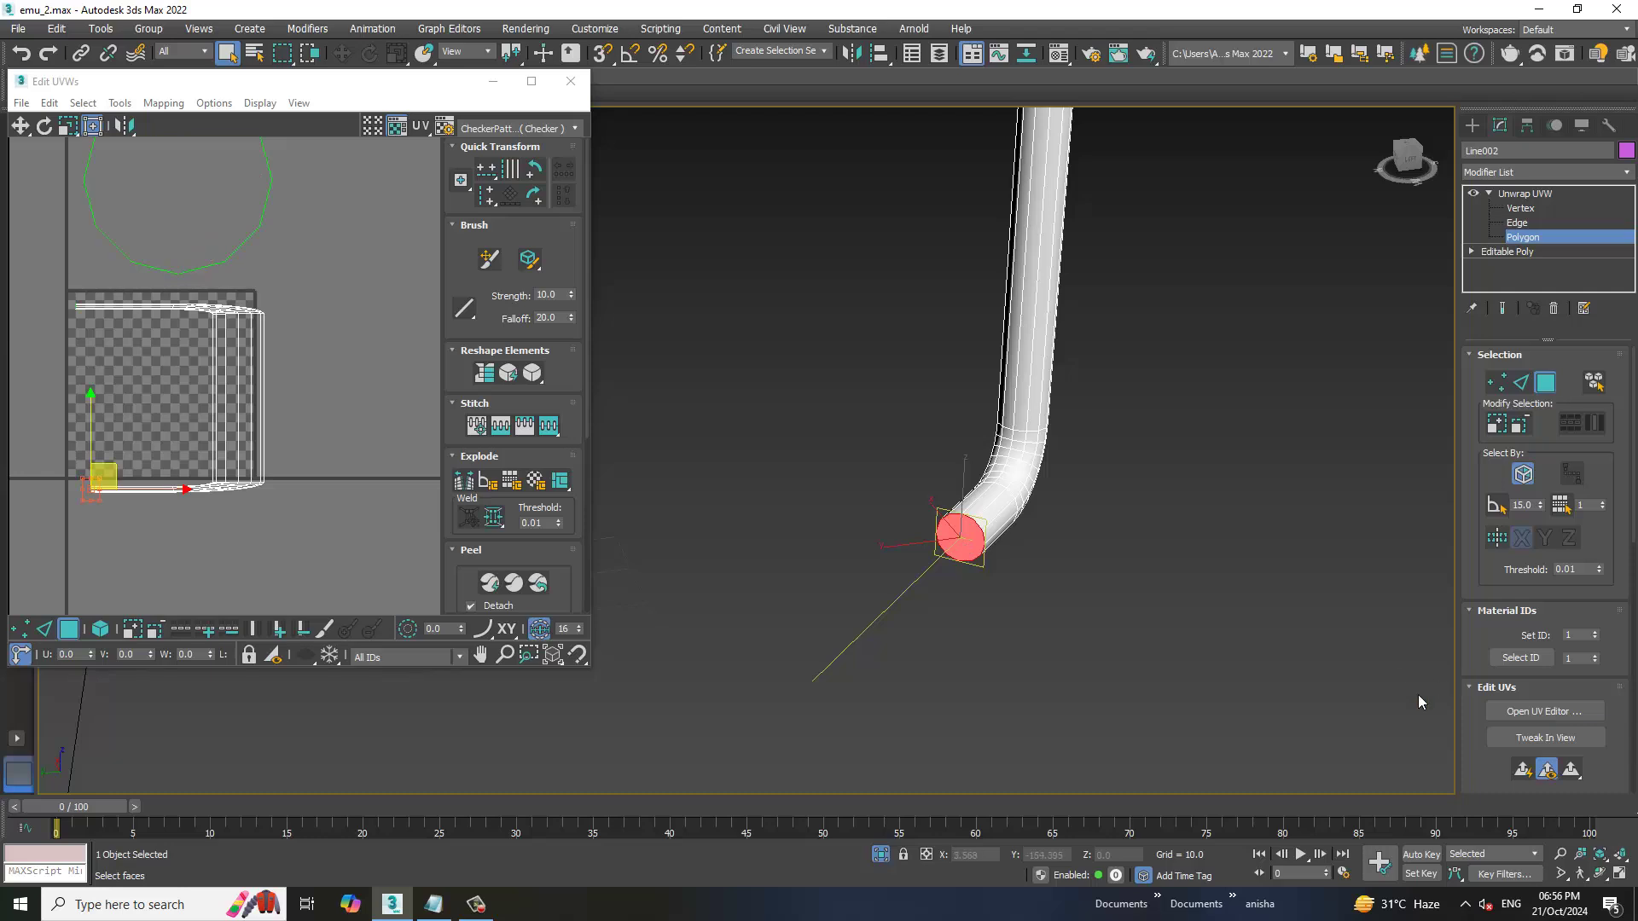
{"action": "left_click", "coordinate": [1523, 769]}
{"action": "scroll", "coordinate": [307, 418], "scroll_direction": "down", "scroll_amount": 2}
{"action": "middle_click_drag", "start_coordinate": [409, 402], "coordinate": [307, 418]}
{"action": "right_click", "coordinate": [308, 418]}
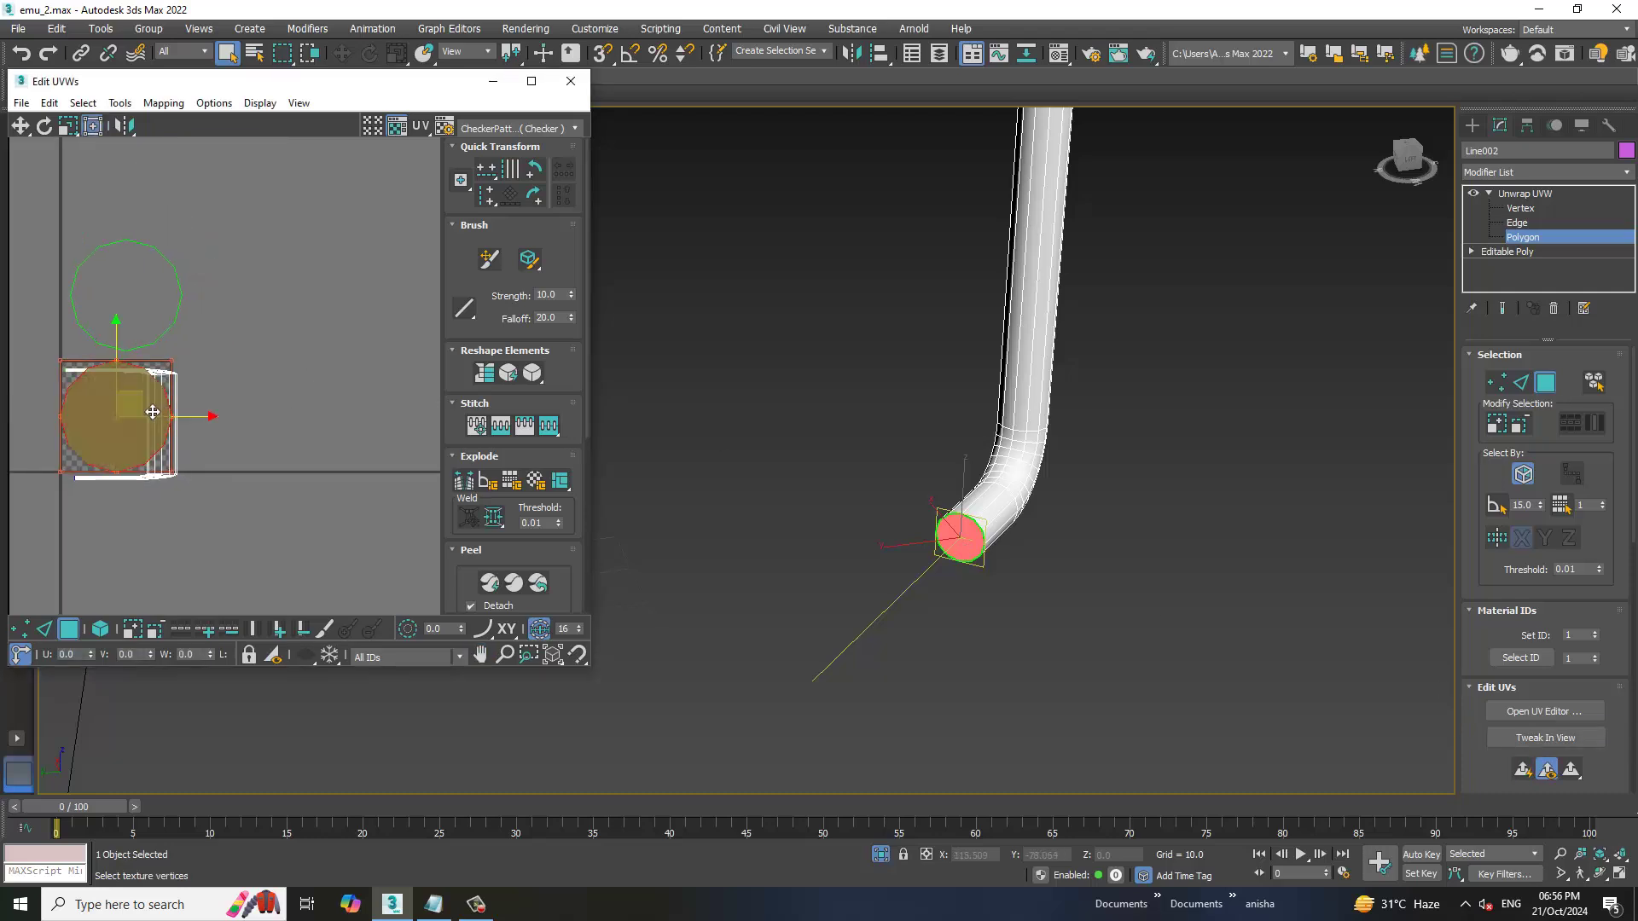
{"action": "left_click_drag", "start_coordinate": [141, 410], "coordinate": [299, 279]}
Break a lengthwise edge loop into a seam and peel the tube body into a flat strip
{"action": "left_click", "coordinate": [1551, 233]}
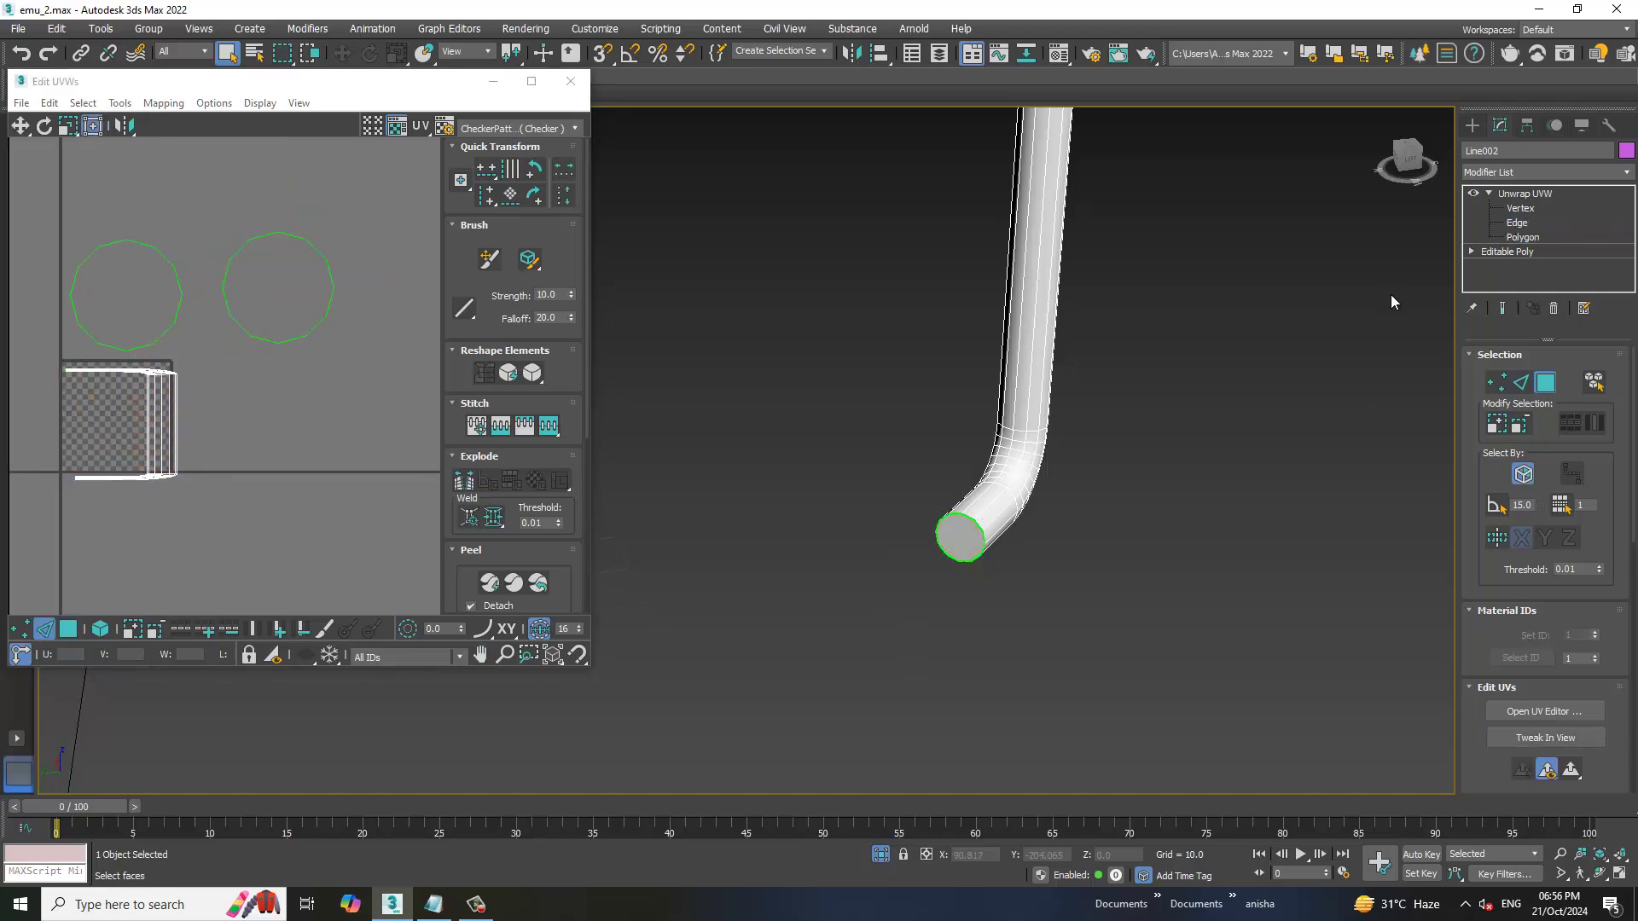
{"action": "key", "text": "2"}
{"action": "double_click", "coordinate": [985, 508]}
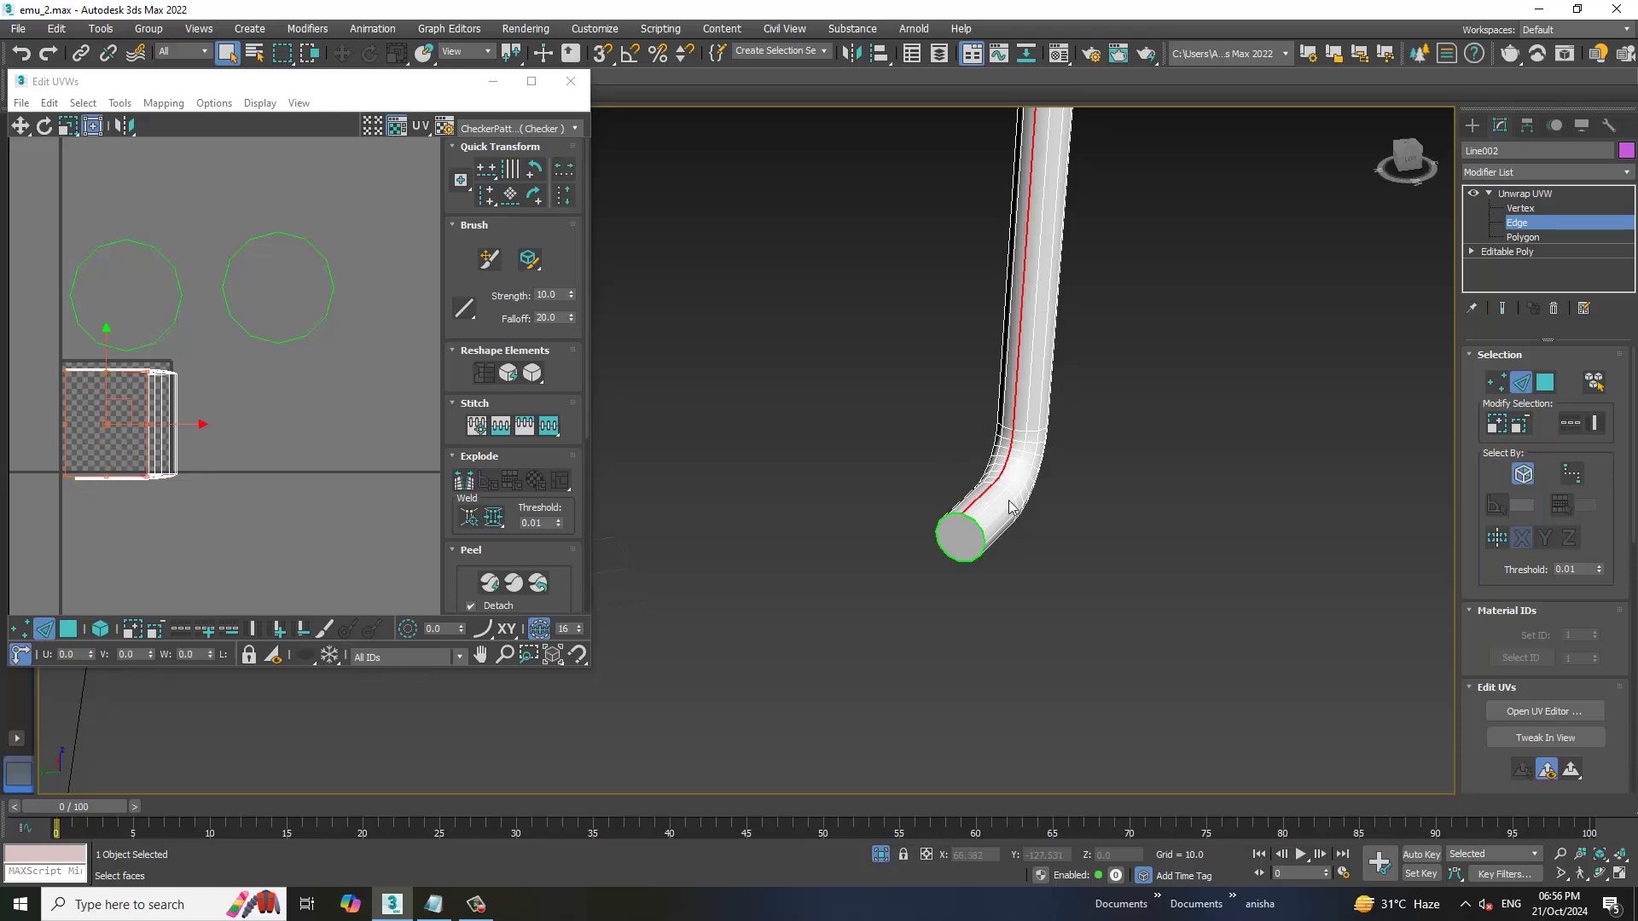
{"action": "left_click", "coordinate": [462, 480]}
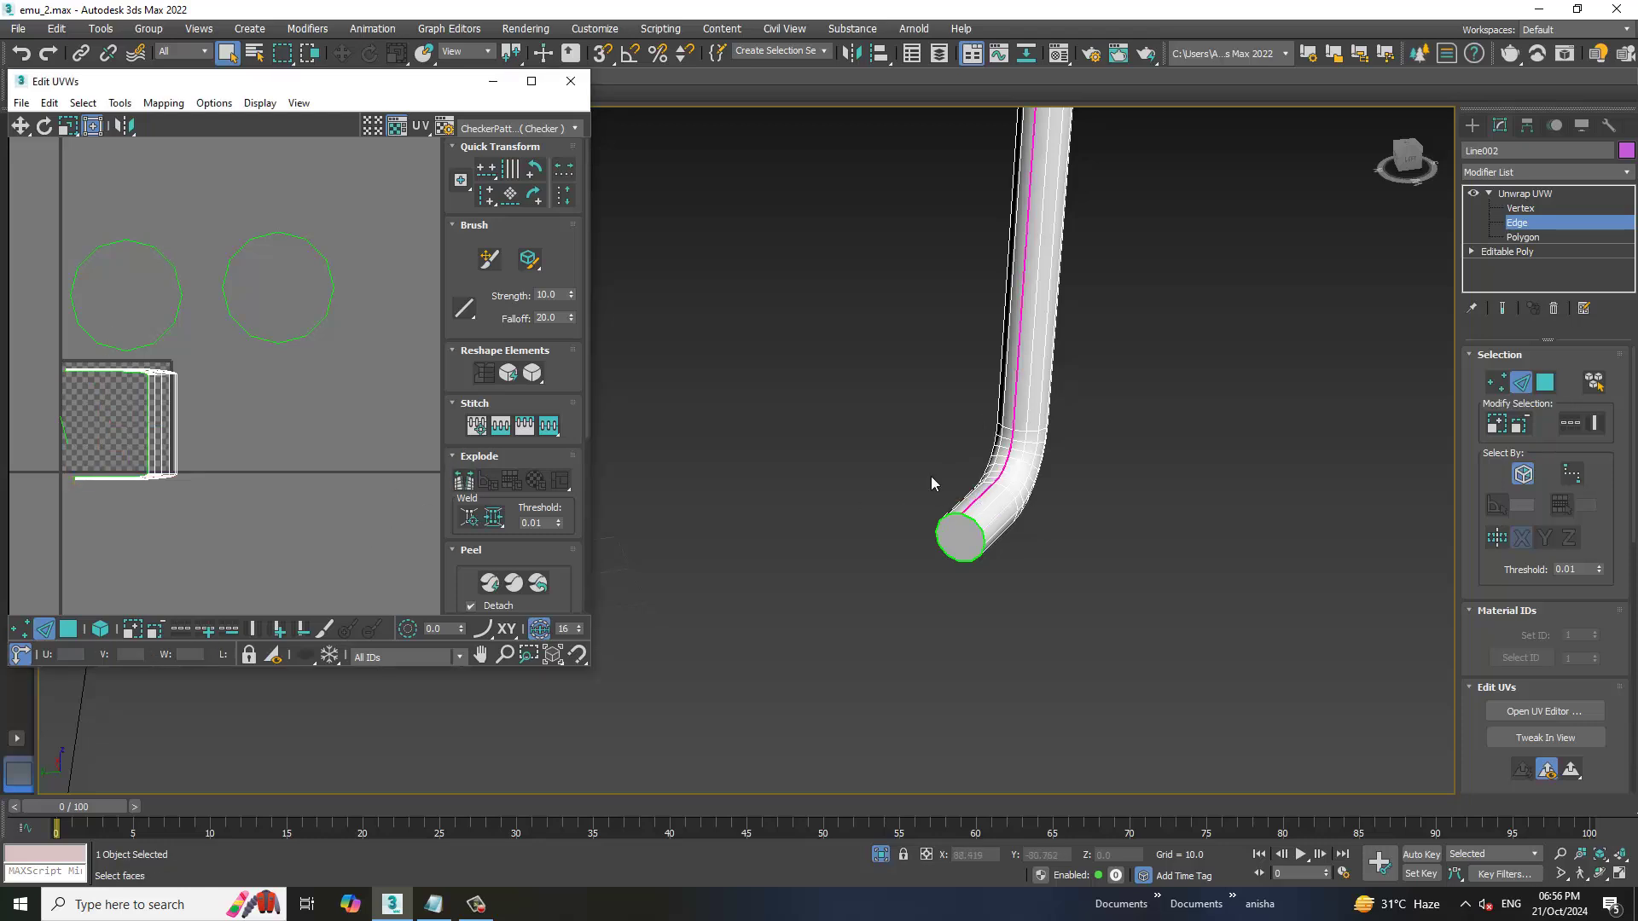
{"action": "left_click", "coordinate": [1526, 240]}
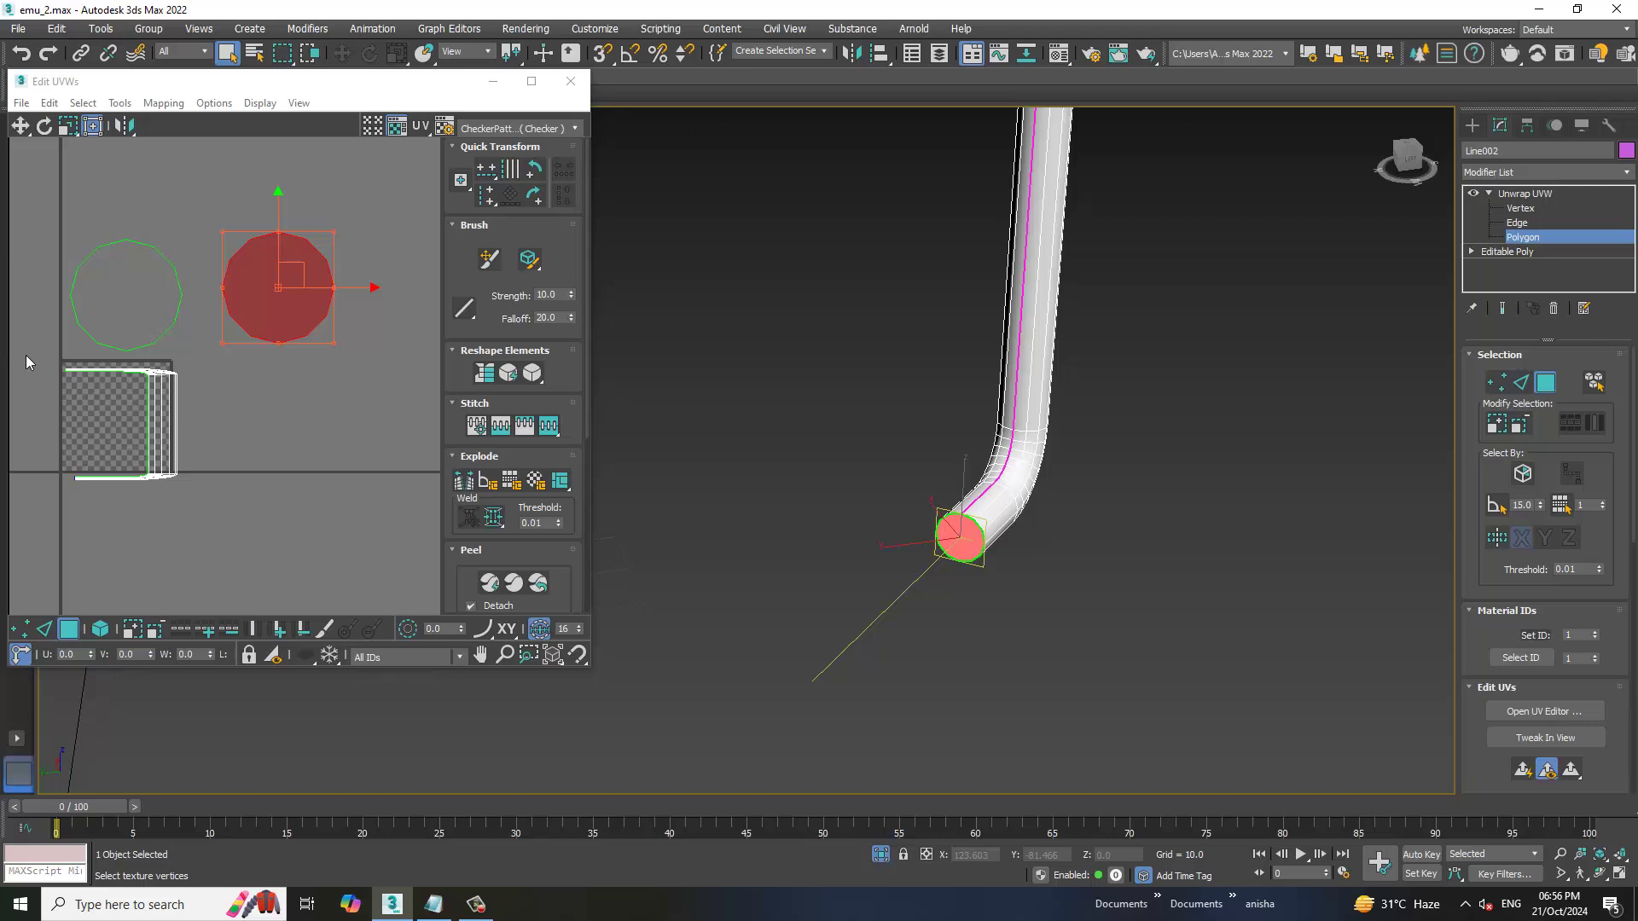
{"action": "left_click_drag", "start_coordinate": [26, 357], "coordinate": [271, 566]}
{"action": "left_click", "coordinate": [496, 593]}
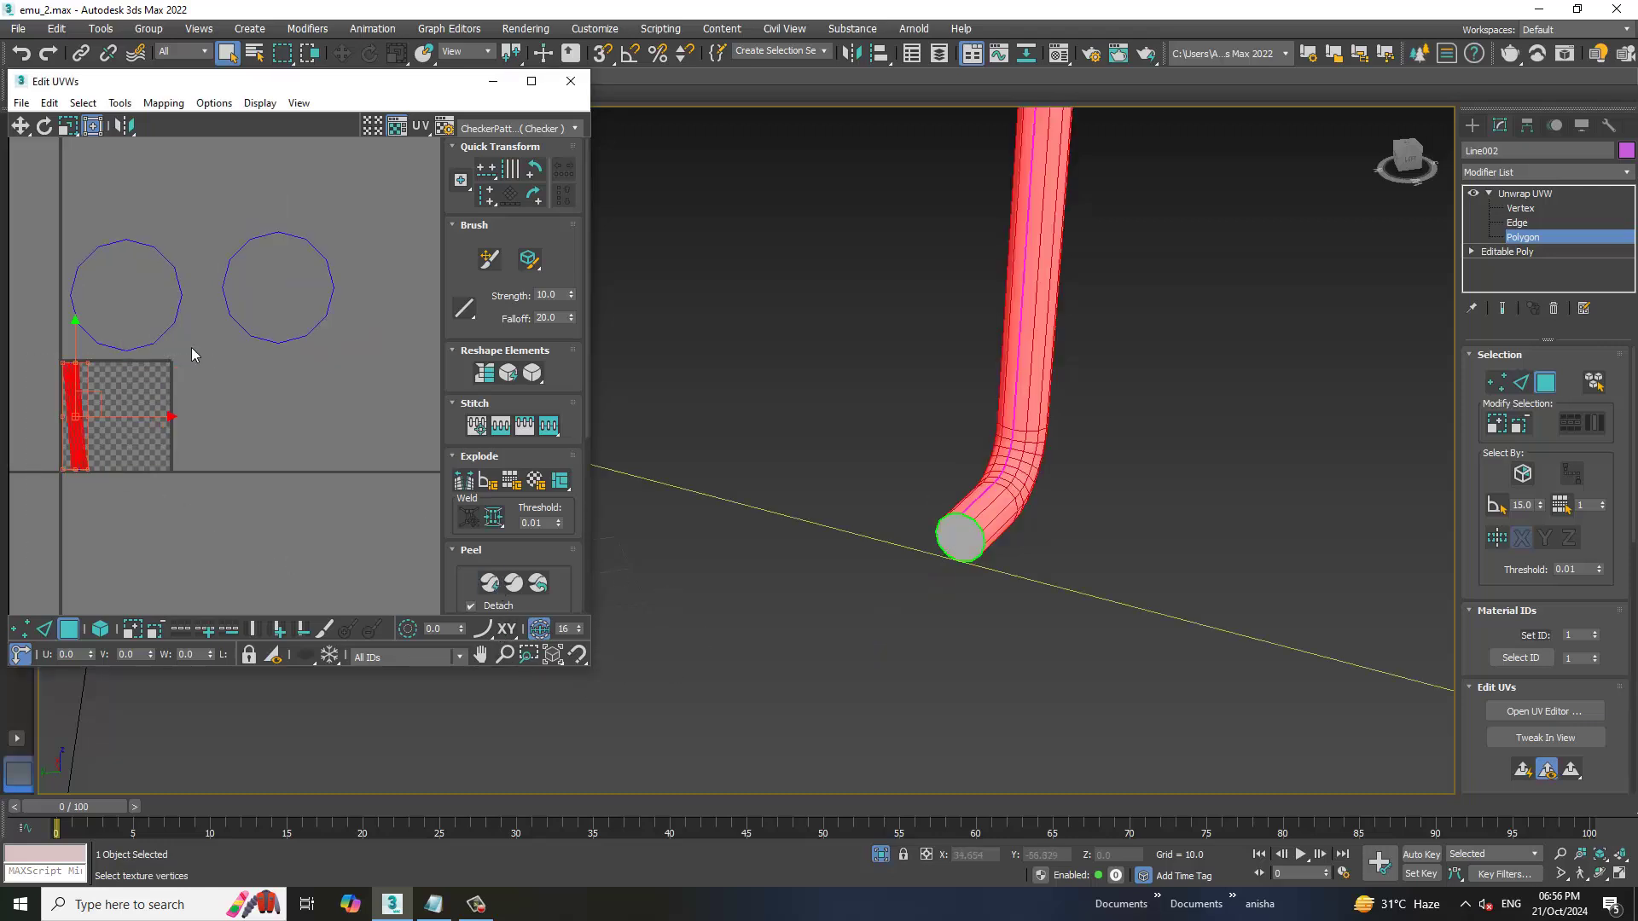
{"action": "middle_click_drag", "start_coordinate": [191, 346], "coordinate": [267, 380]}
Pack all handle UV islands into the UV square with Tools > Pack UVs
{"action": "key", "text": "ctrl+a"}
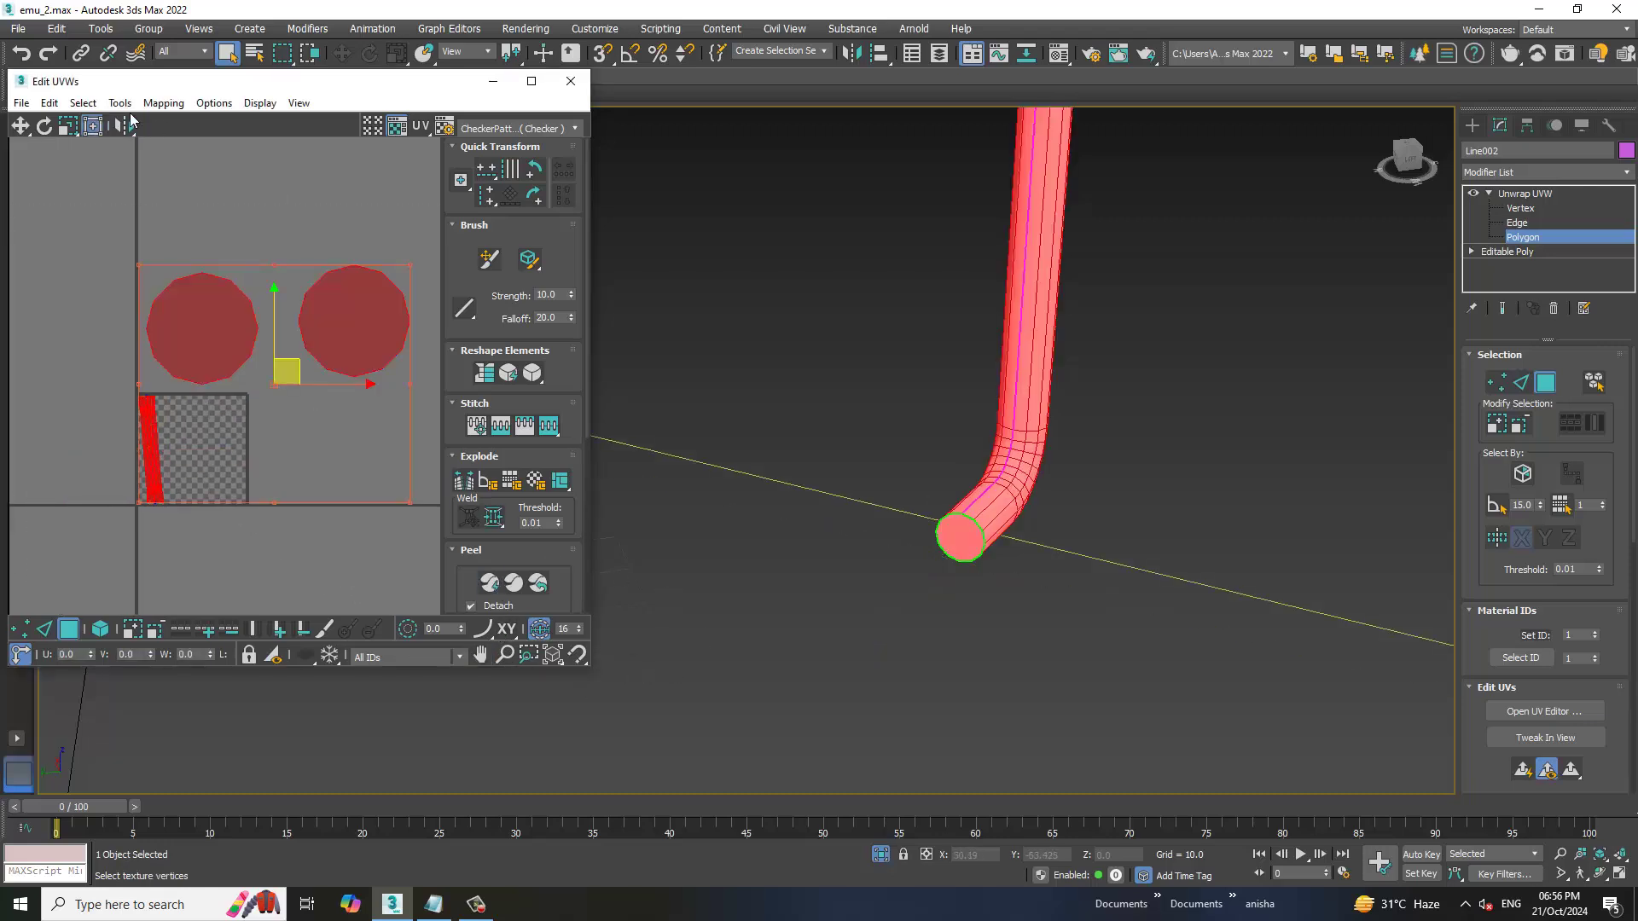
{"action": "left_click", "coordinate": [119, 102]}
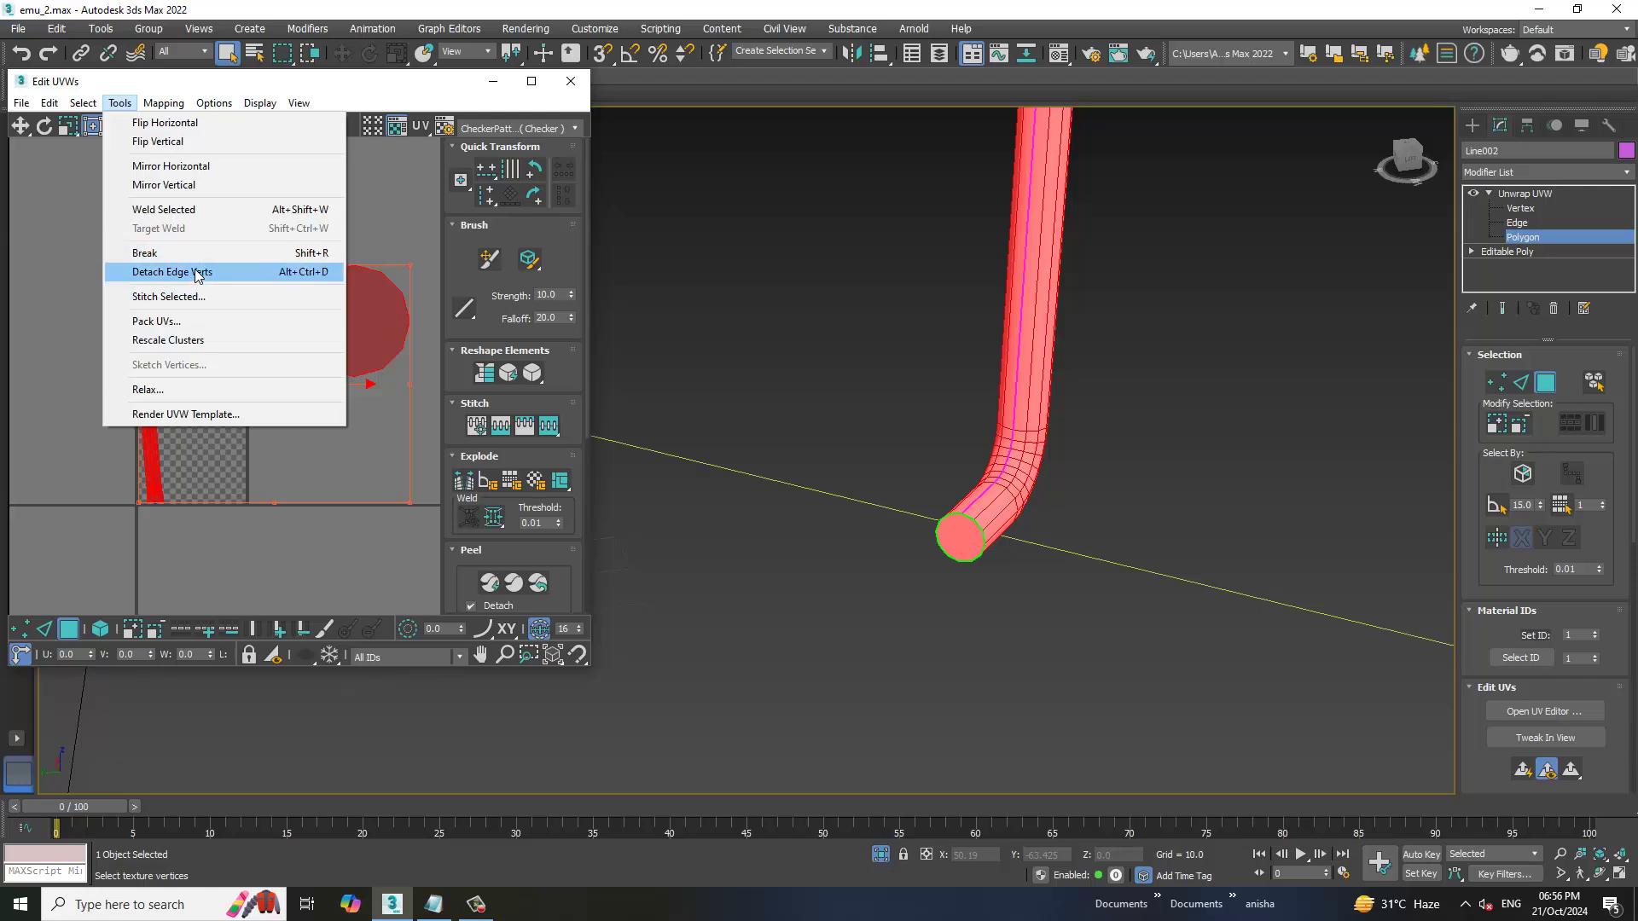
{"action": "left_click", "coordinate": [210, 321]}
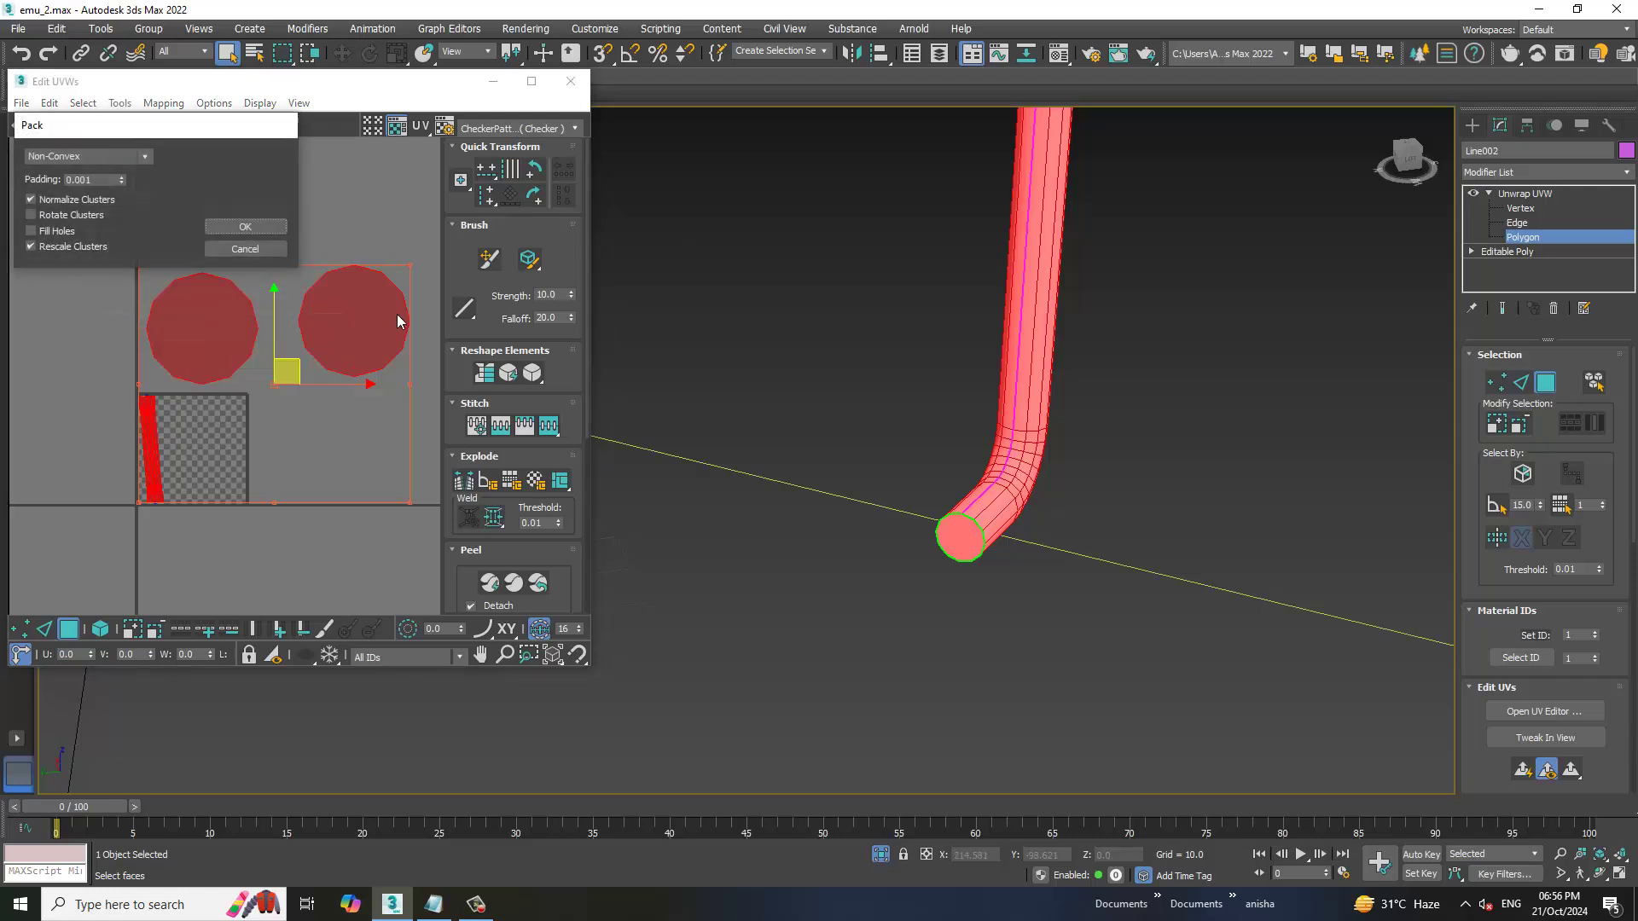
{"action": "left_click", "coordinate": [239, 229]}
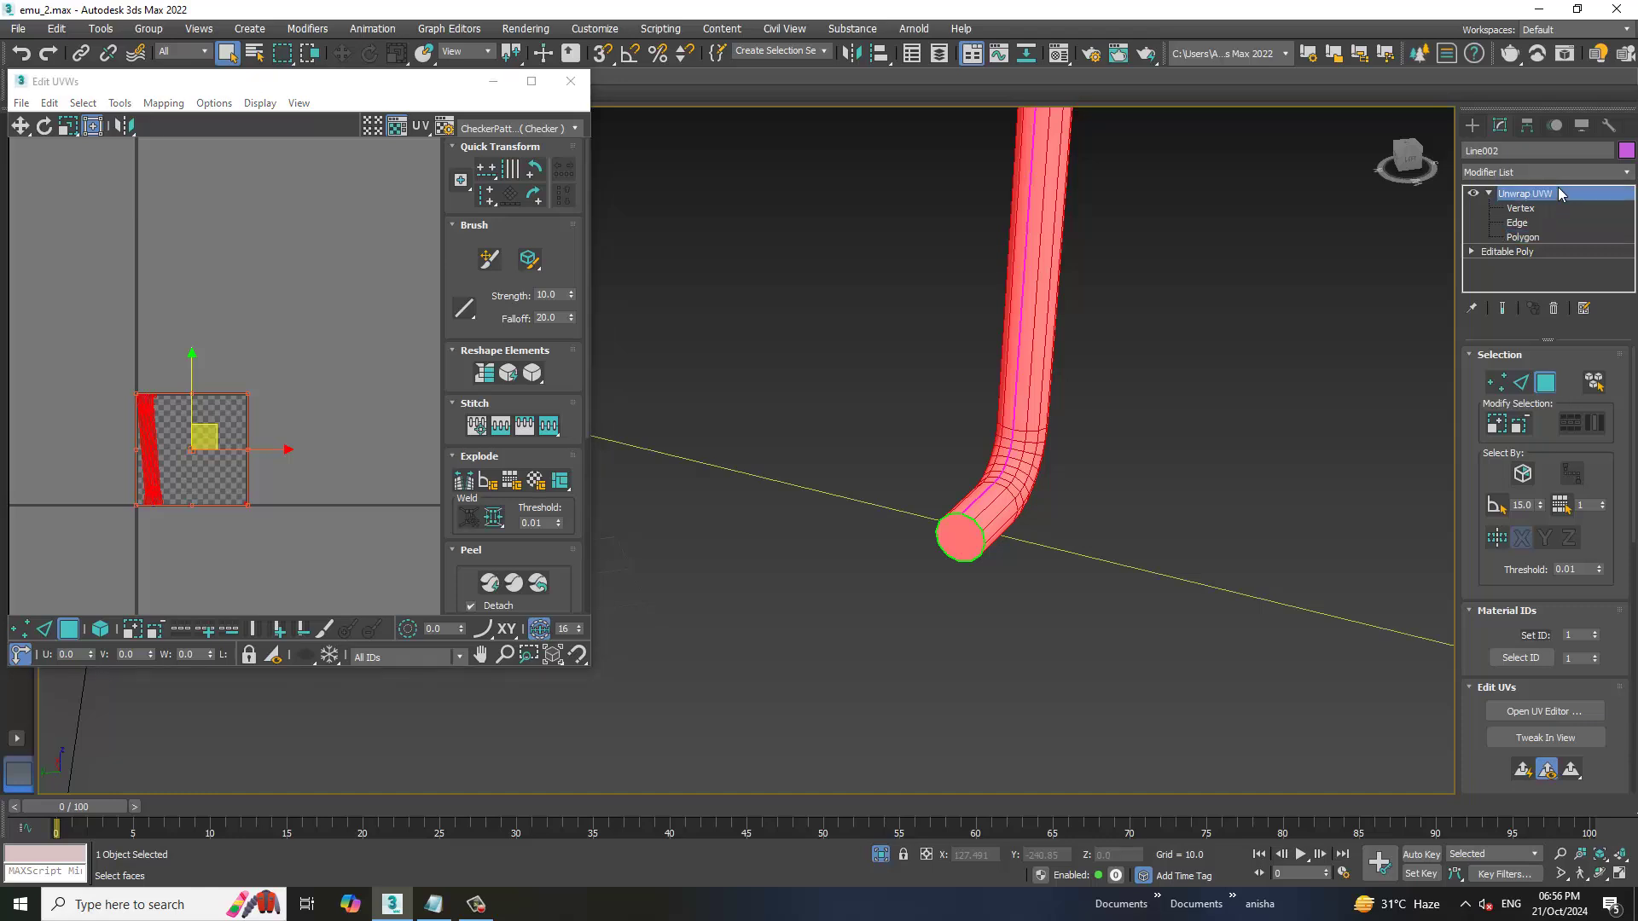
{"action": "left_click", "coordinate": [1525, 194]}
{"action": "key", "text": "m"}
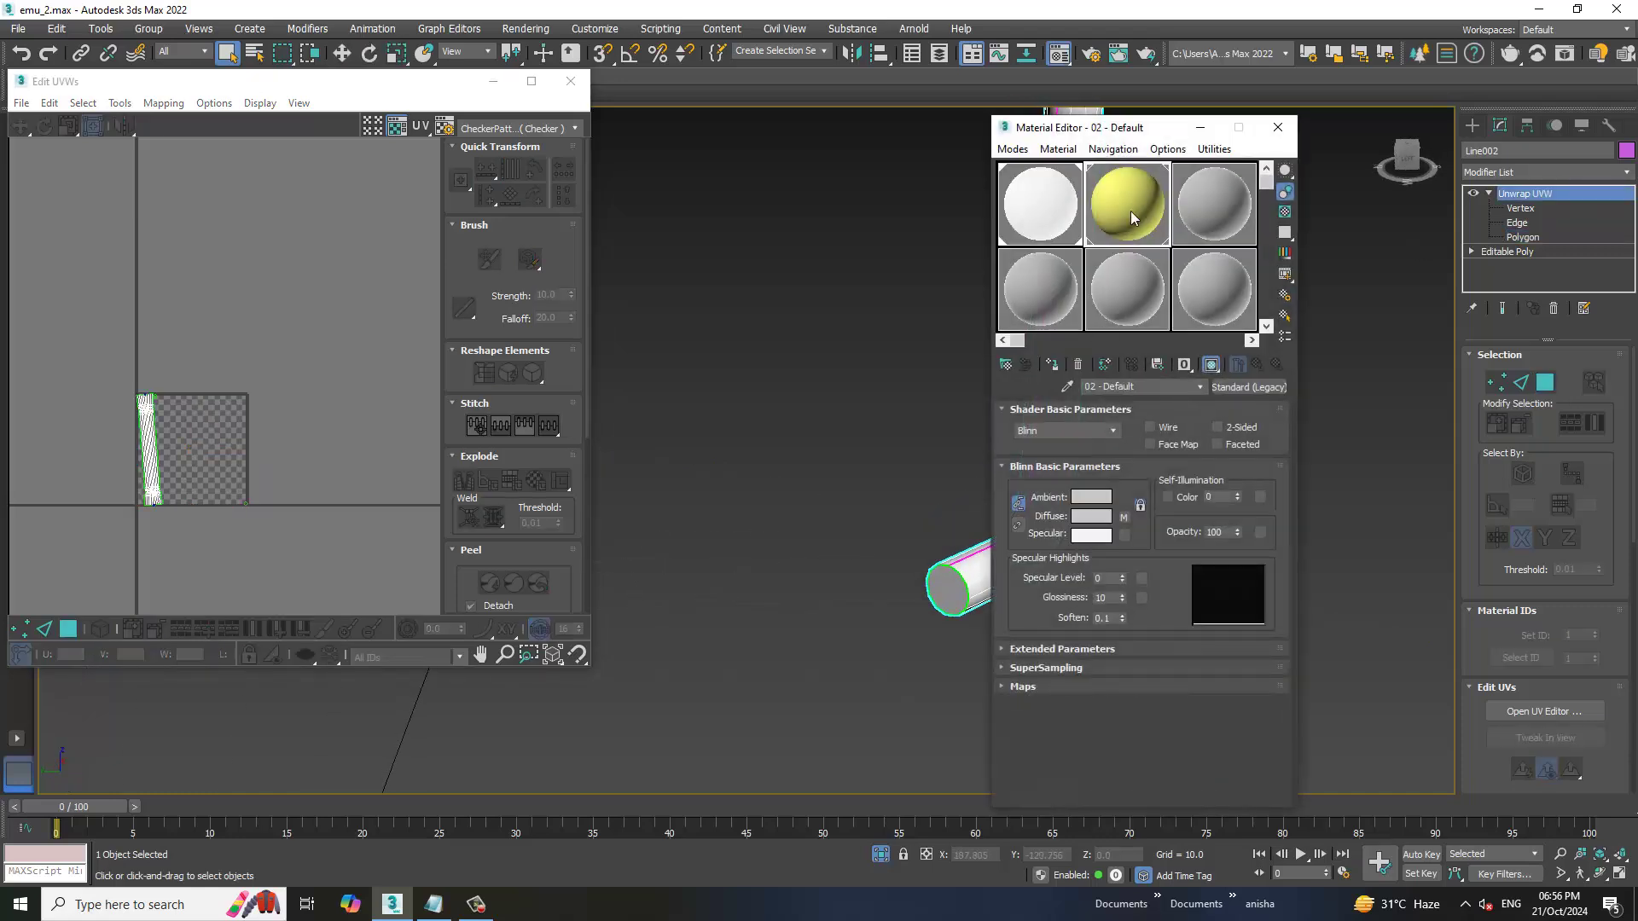
{"action": "left_click", "coordinate": [1053, 366]}
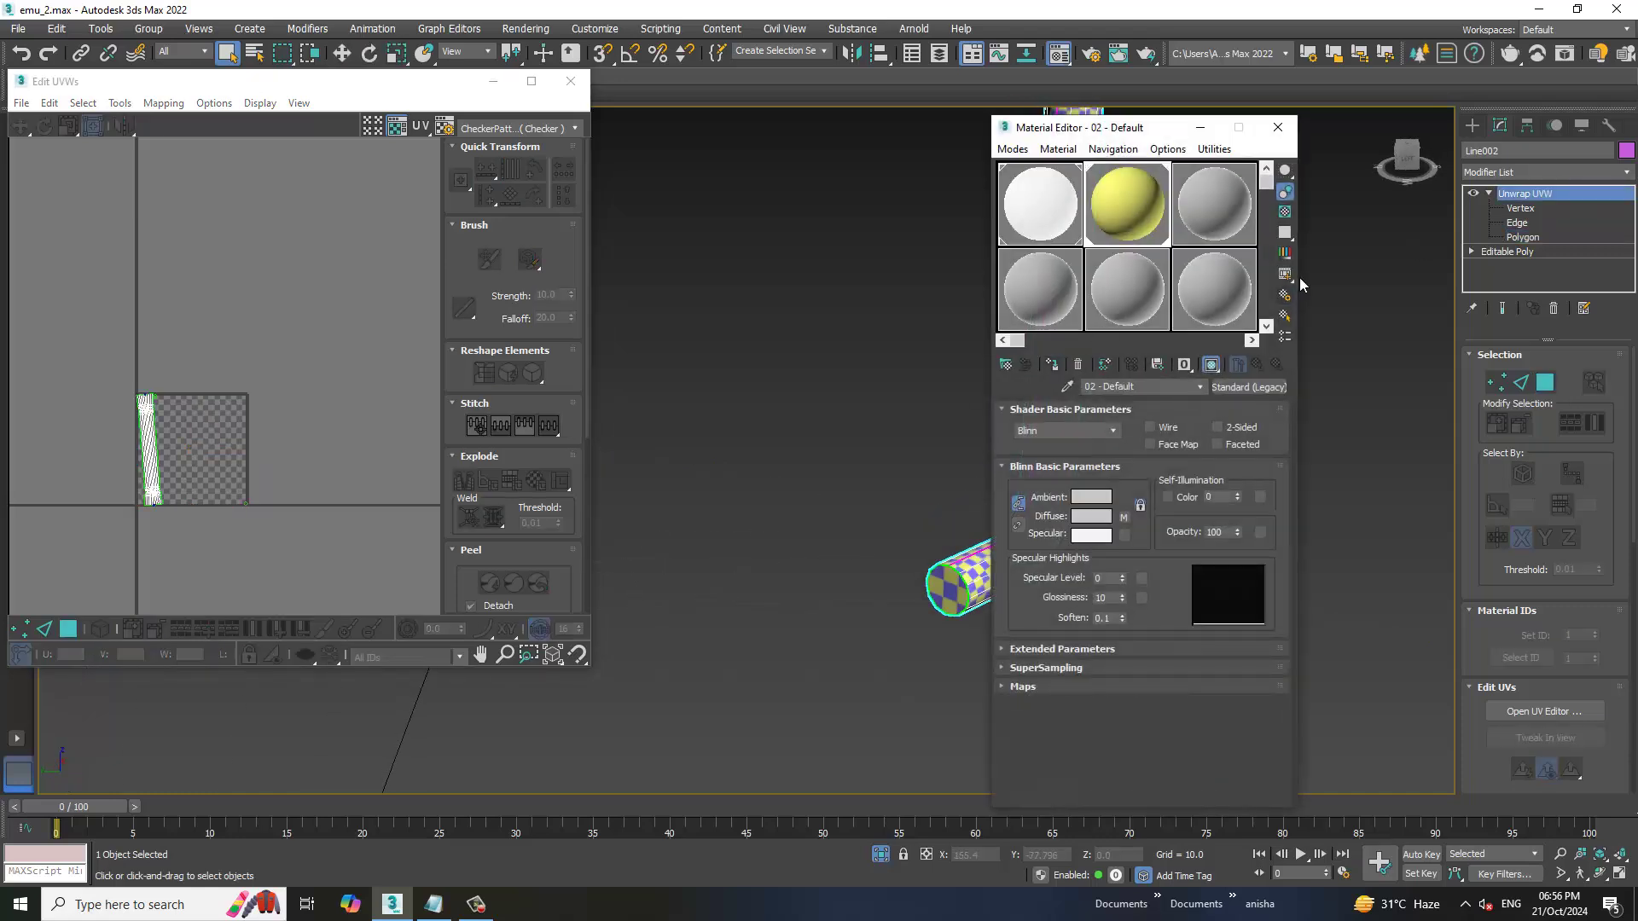
{"action": "left_click", "coordinate": [1200, 129]}
{"action": "scroll", "coordinate": [1160, 300], "scroll_direction": "up", "scroll_amount": 2}
{"action": "right_click", "coordinate": [1161, 299]}
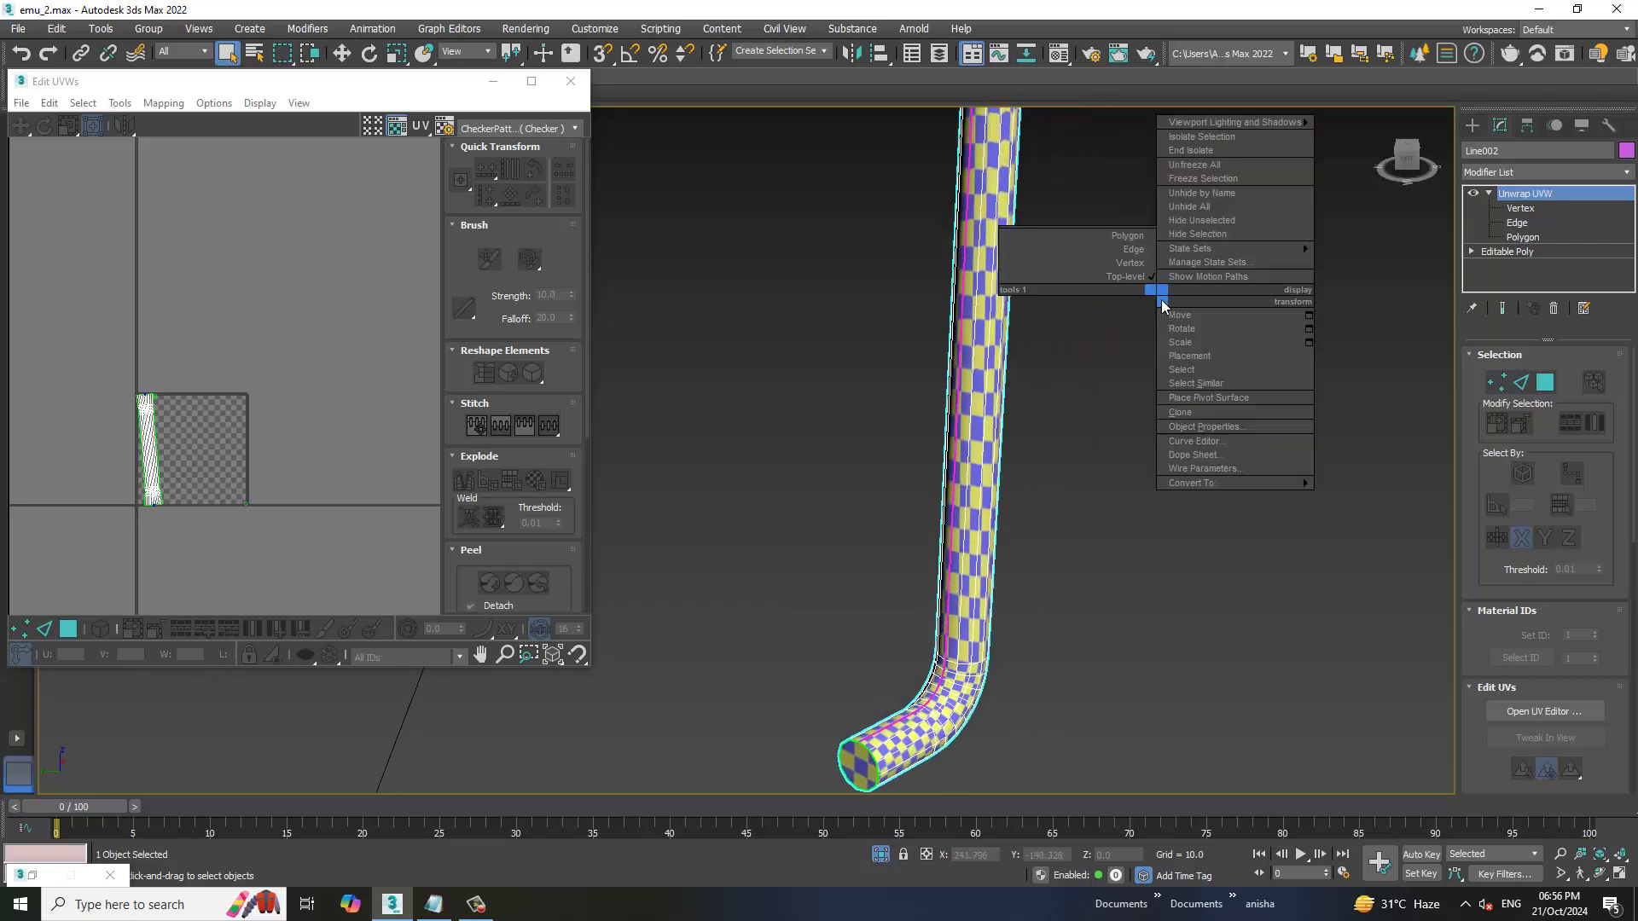
{"action": "left_click", "coordinate": [1204, 151]}
{"action": "scroll", "coordinate": [859, 453], "scroll_direction": "up", "scroll_amount": 2}
{"action": "scroll", "coordinate": [858, 453], "scroll_direction": "up", "scroll_amount": 3}
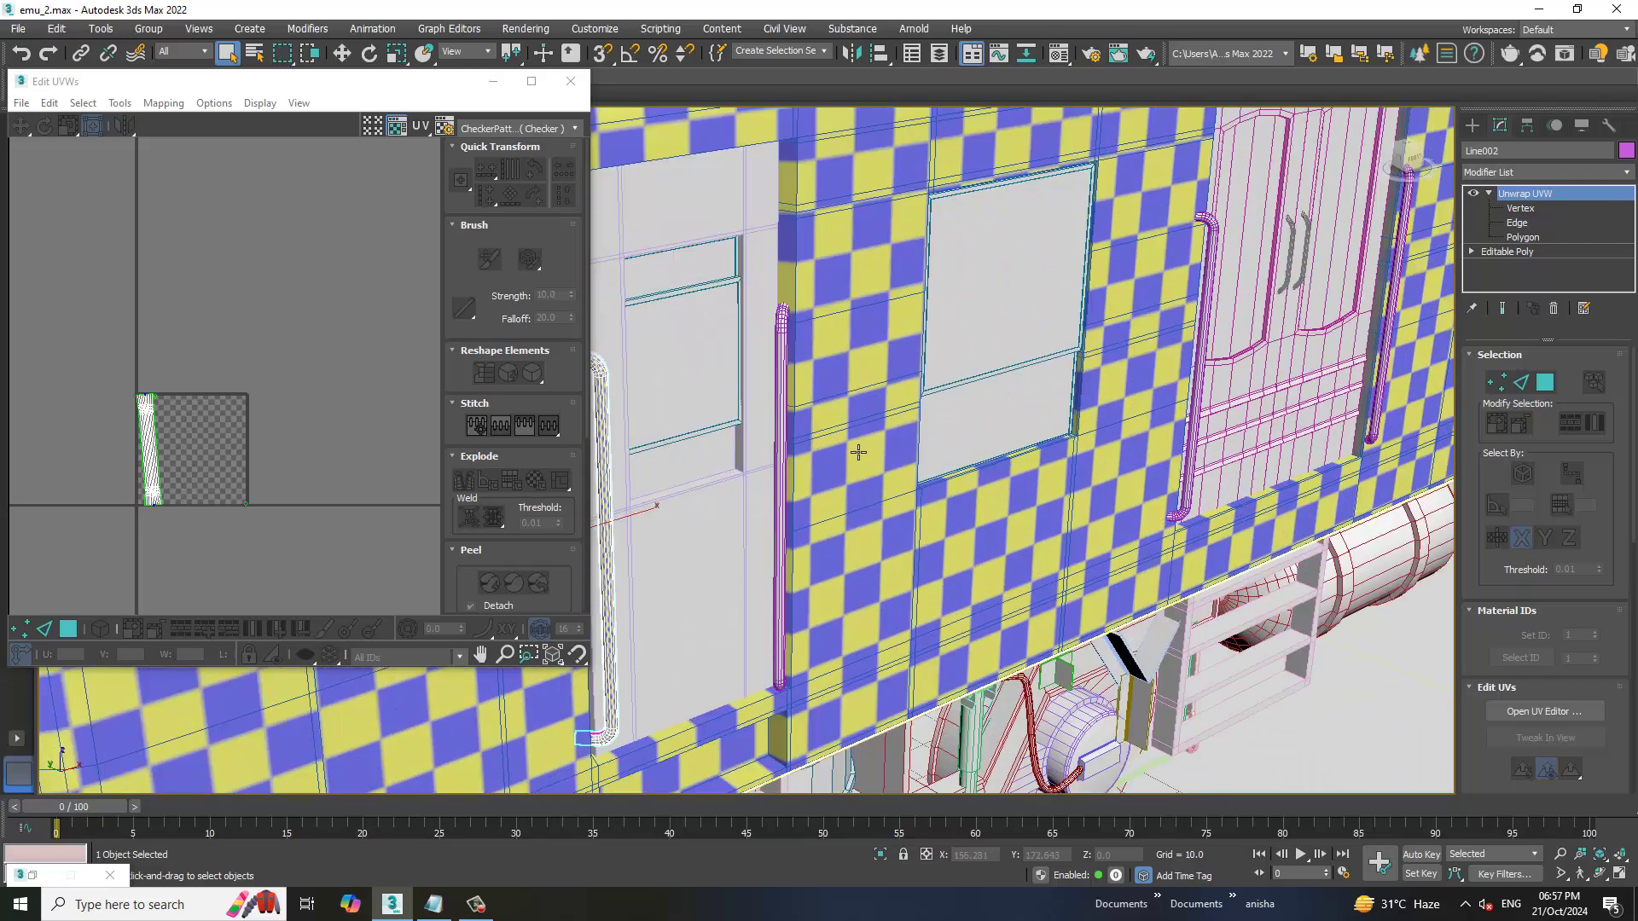
{"action": "scroll", "coordinate": [858, 453], "scroll_direction": "down", "scroll_amount": 3}
{"action": "key", "text": "ctrl+d"}
{"action": "scroll", "coordinate": [860, 444], "scroll_direction": "down", "scroll_amount": 2}
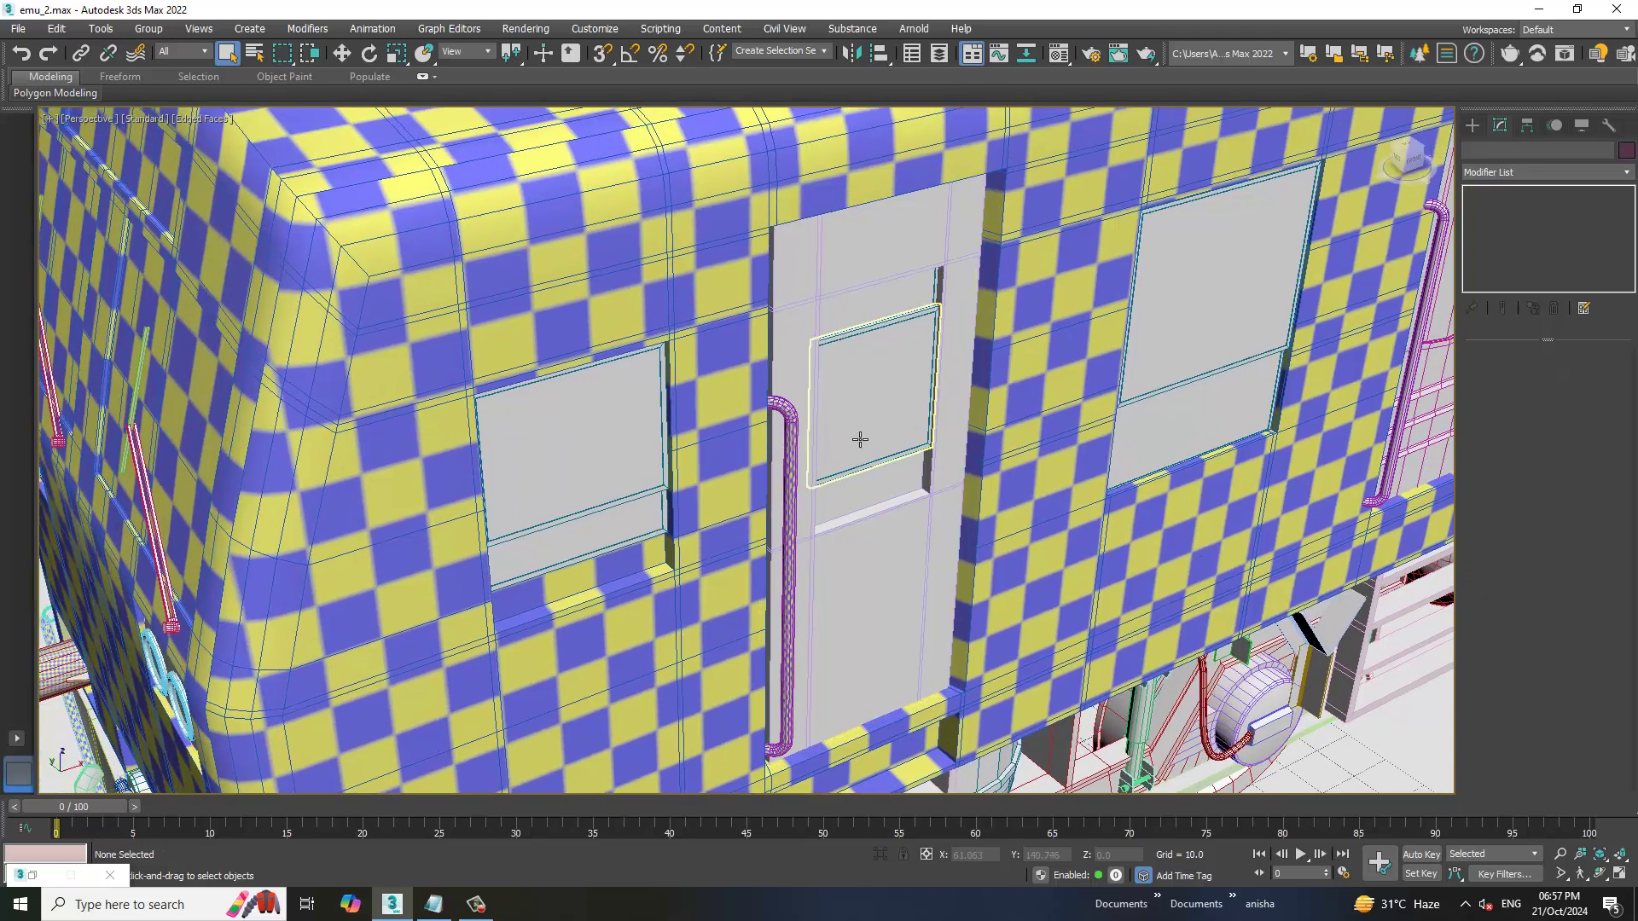
{"action": "left_click", "coordinate": [798, 433]}
{"action": "scroll", "coordinate": [870, 432], "scroll_direction": "up", "scroll_amount": 1}
{"action": "key", "text": "w"}
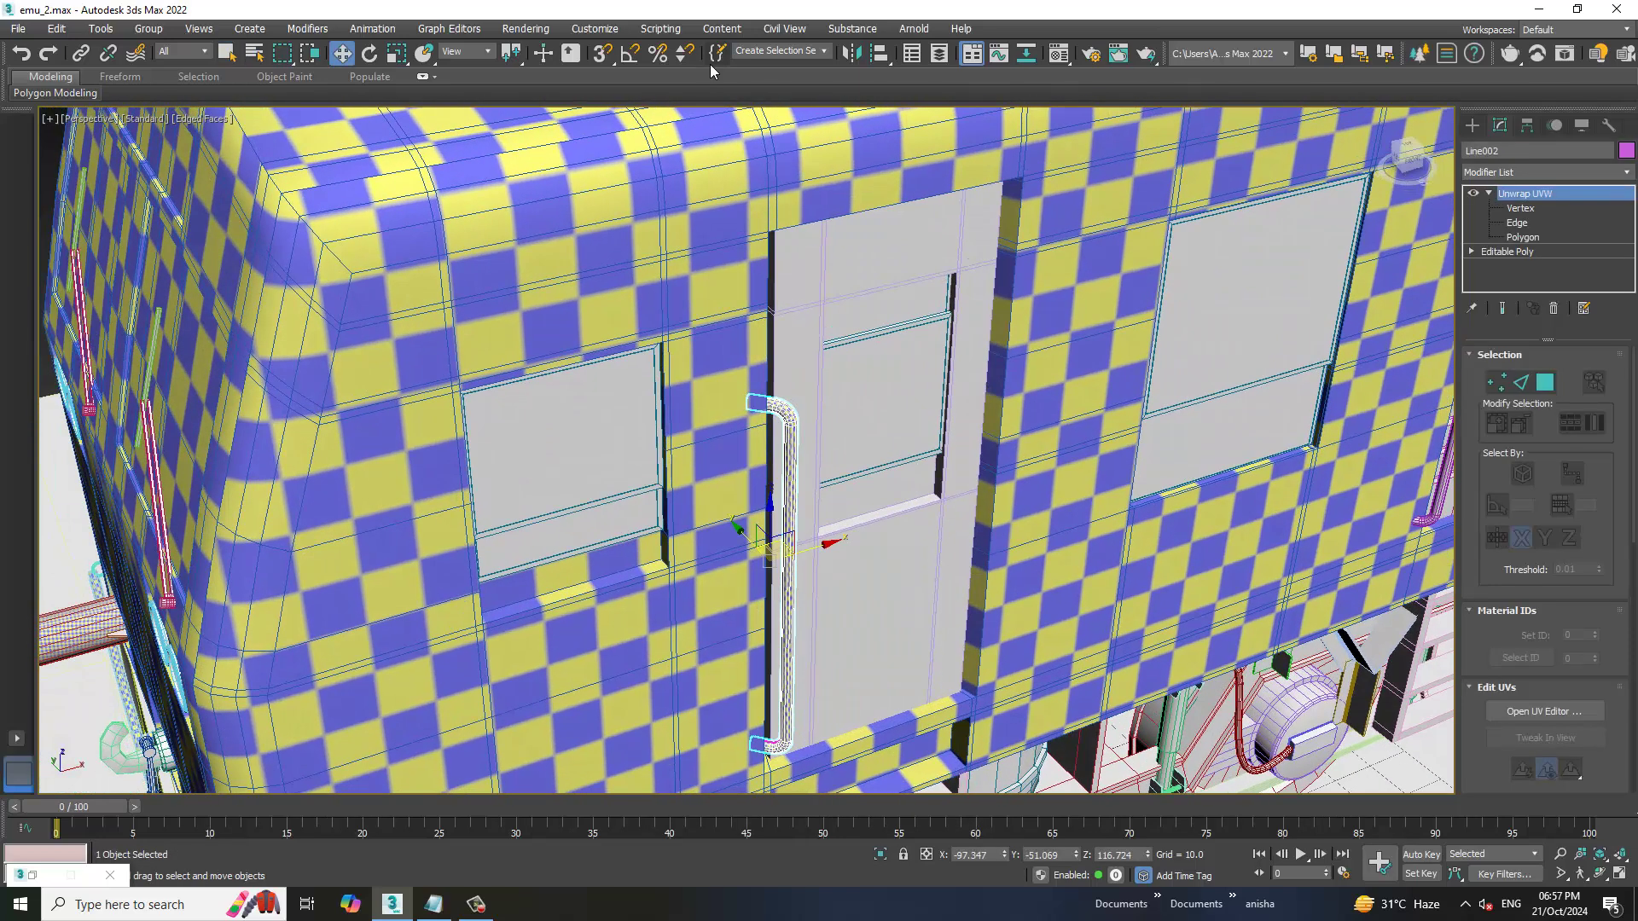
{"action": "left_click", "coordinate": [847, 55]}
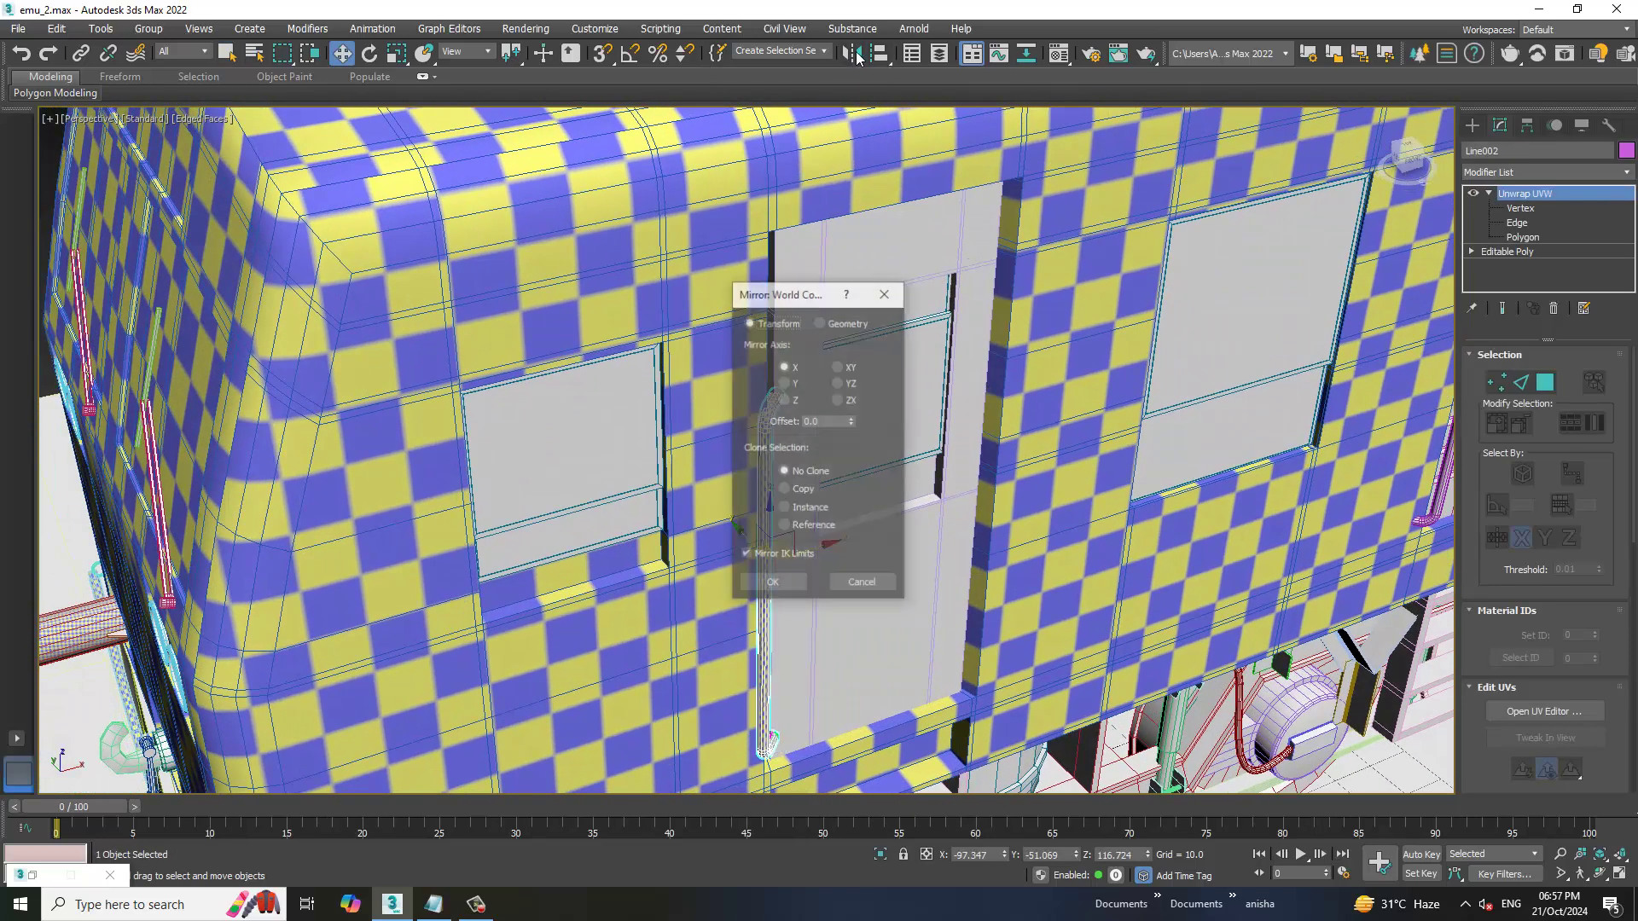
{"action": "left_click", "coordinate": [785, 489]}
{"action": "left_click", "coordinate": [772, 584]}
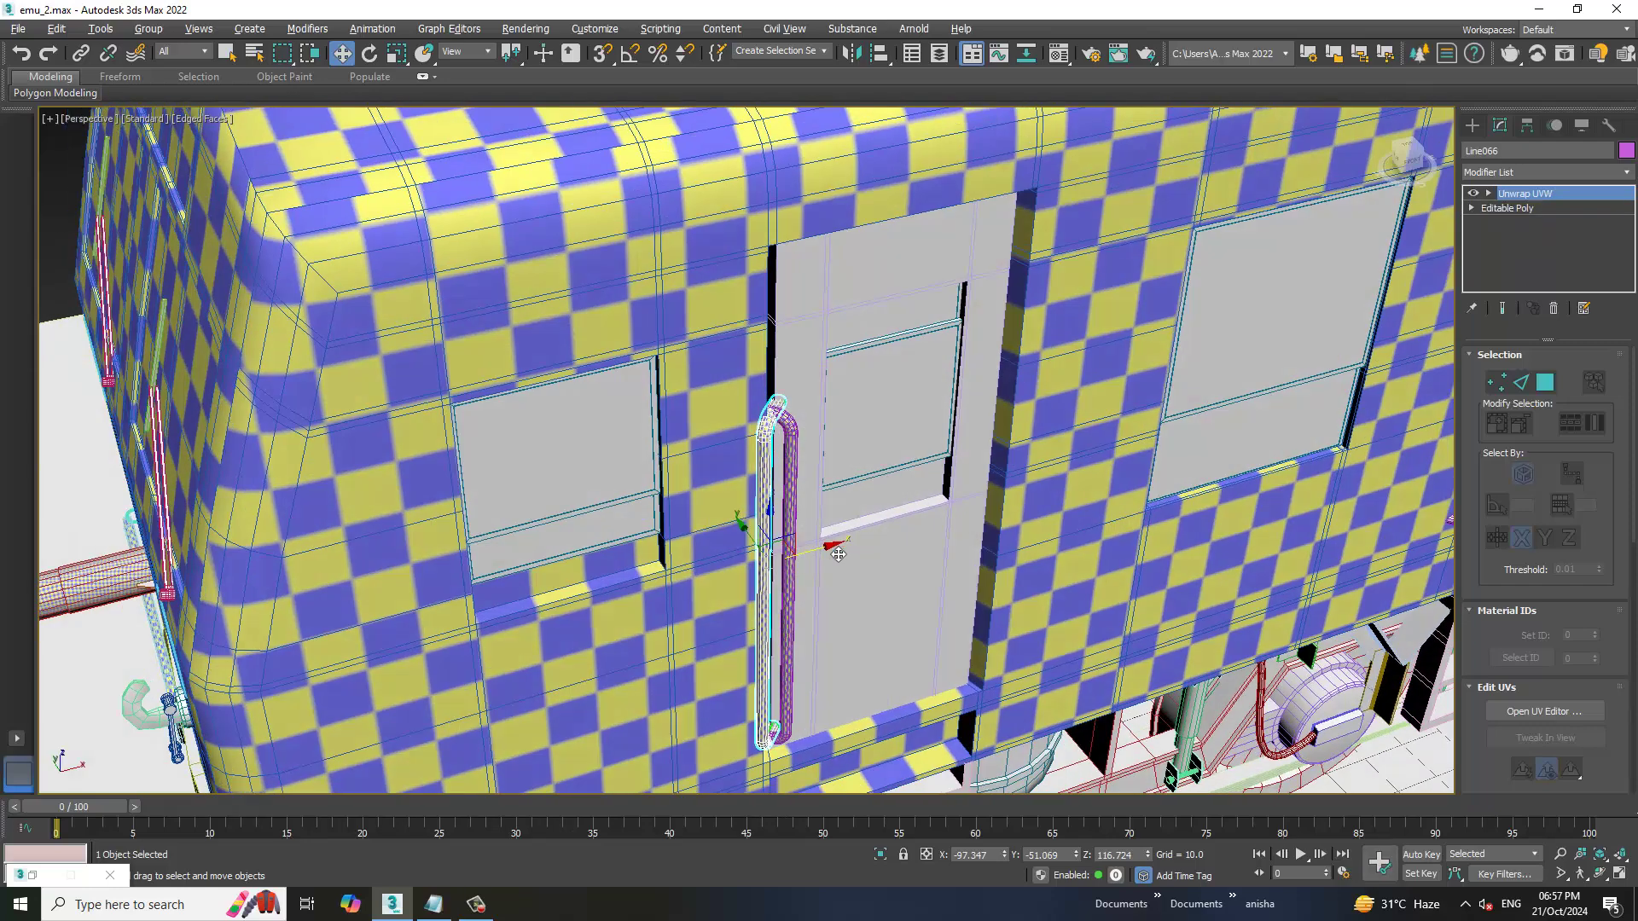
{"action": "left_click_drag", "start_coordinate": [839, 555], "coordinate": [1049, 551]}
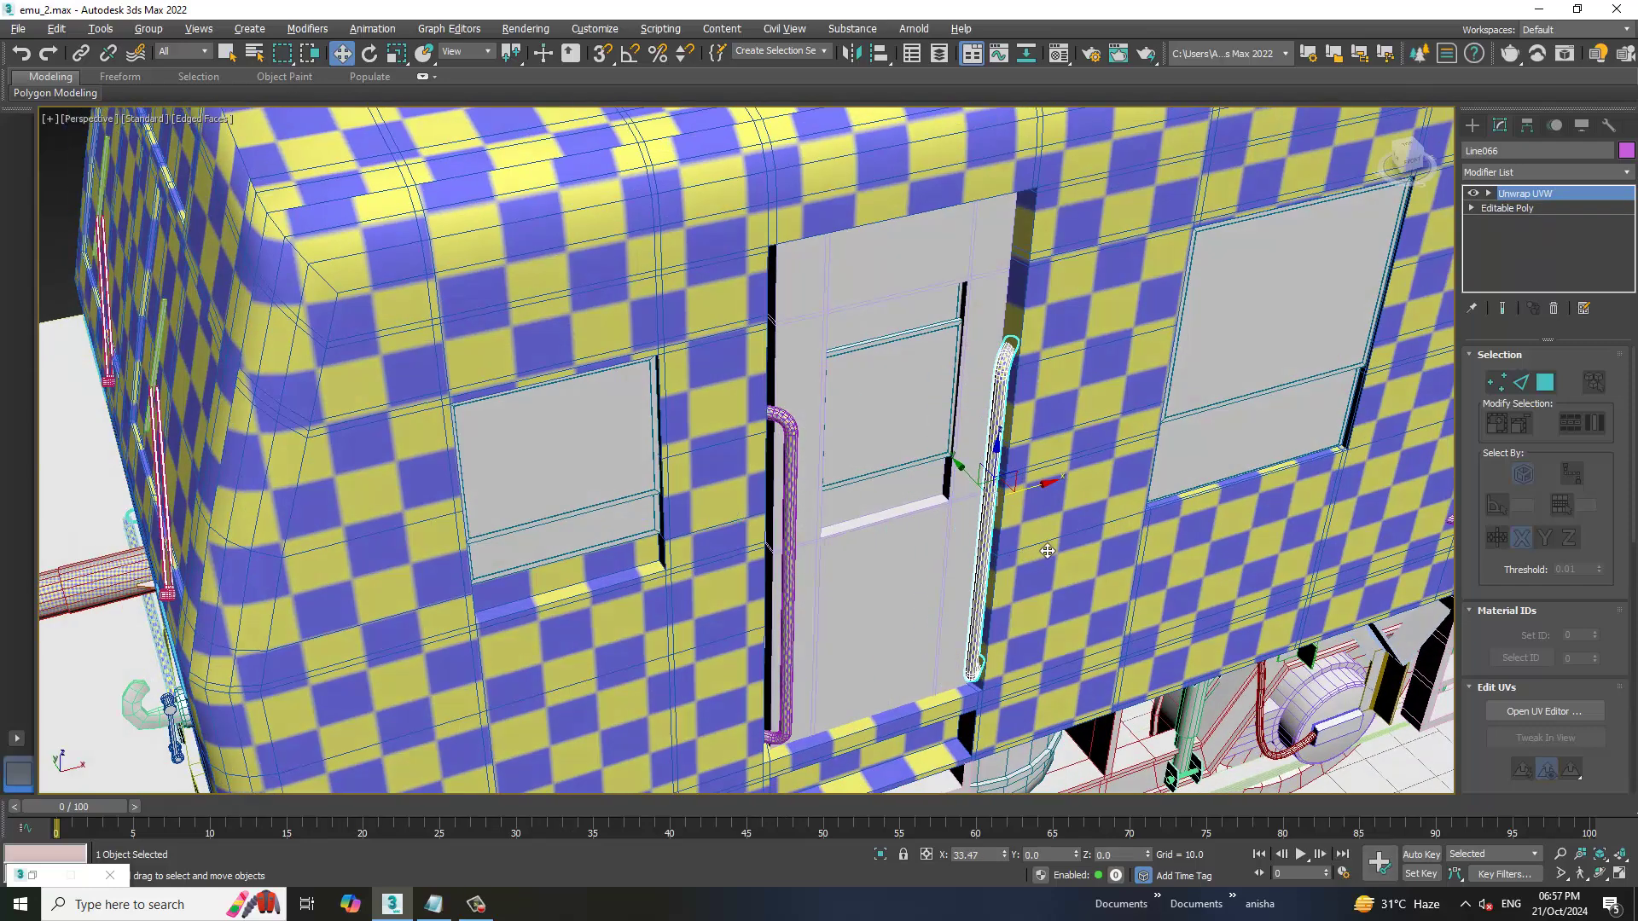
{"action": "mouse_move", "coordinate": [1048, 552]}
{"action": "middle_mouse_down", "text": "alt"}
{"action": "mouse_move", "coordinate": [998, 458]}
{"action": "mouse_move", "coordinate": [966, 507]}
{"action": "middle_mouse_up", "text": "alt"}
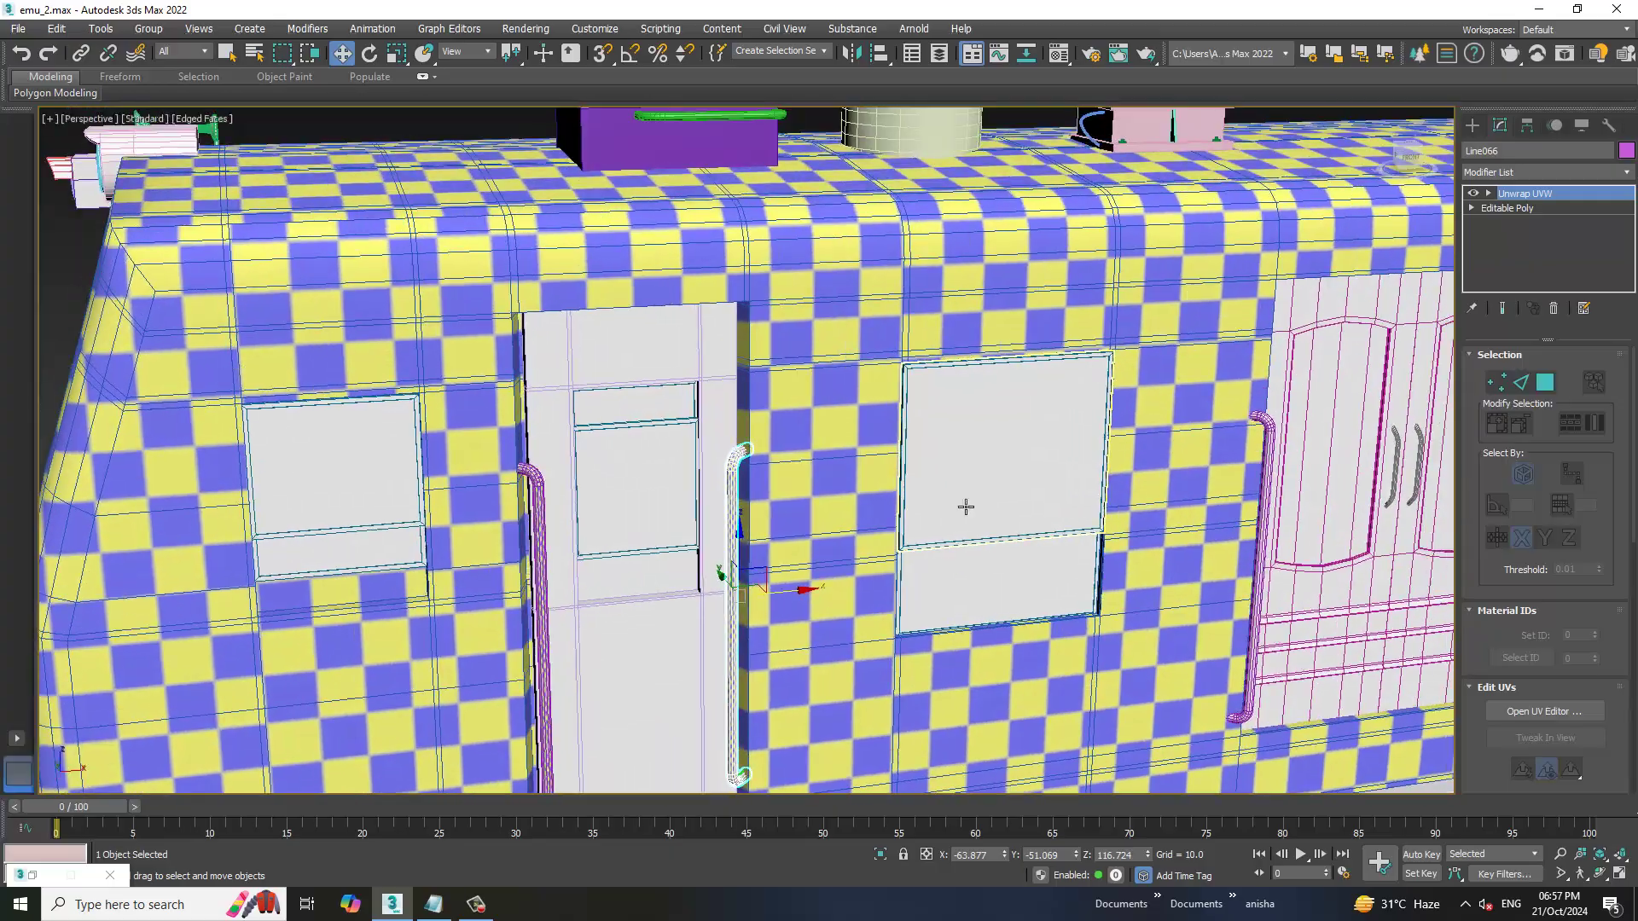
{"action": "scroll", "coordinate": [857, 480], "scroll_direction": "down", "scroll_amount": 3}
{"action": "mouse_move", "coordinate": [857, 480]}
{"action": "middle_mouse_down", "text": "alt"}
{"action": "mouse_move", "coordinate": [702, 462]}
{"action": "mouse_move", "coordinate": [768, 362]}
{"action": "mouse_move", "coordinate": [904, 341]}
{"action": "middle_mouse_up", "text": "alt"}
Isolate Cylinder003 with Alt+Q, add Unwrap UVW, and open its UV editor
{"action": "scroll", "coordinate": [770, 361], "scroll_direction": "up", "scroll_amount": 5}
{"action": "scroll", "coordinate": [769, 361], "scroll_direction": "up", "scroll_amount": 2}
{"action": "left_click", "coordinate": [770, 361]}
{"action": "key", "text": "alt+q"}
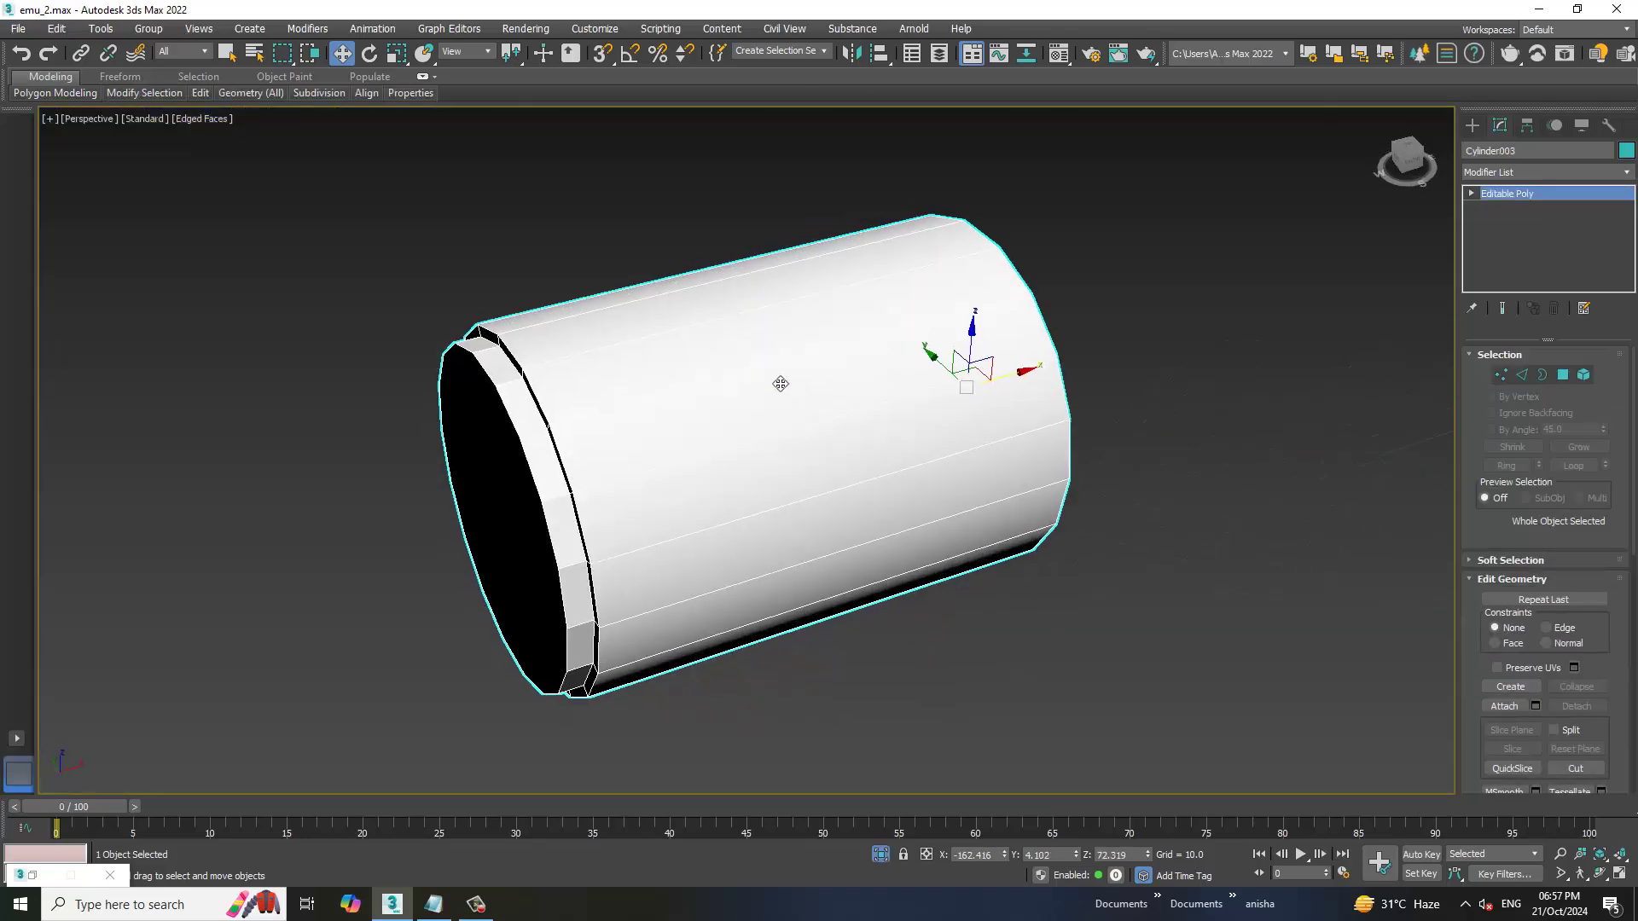
{"action": "left_click", "coordinate": [1568, 172]}
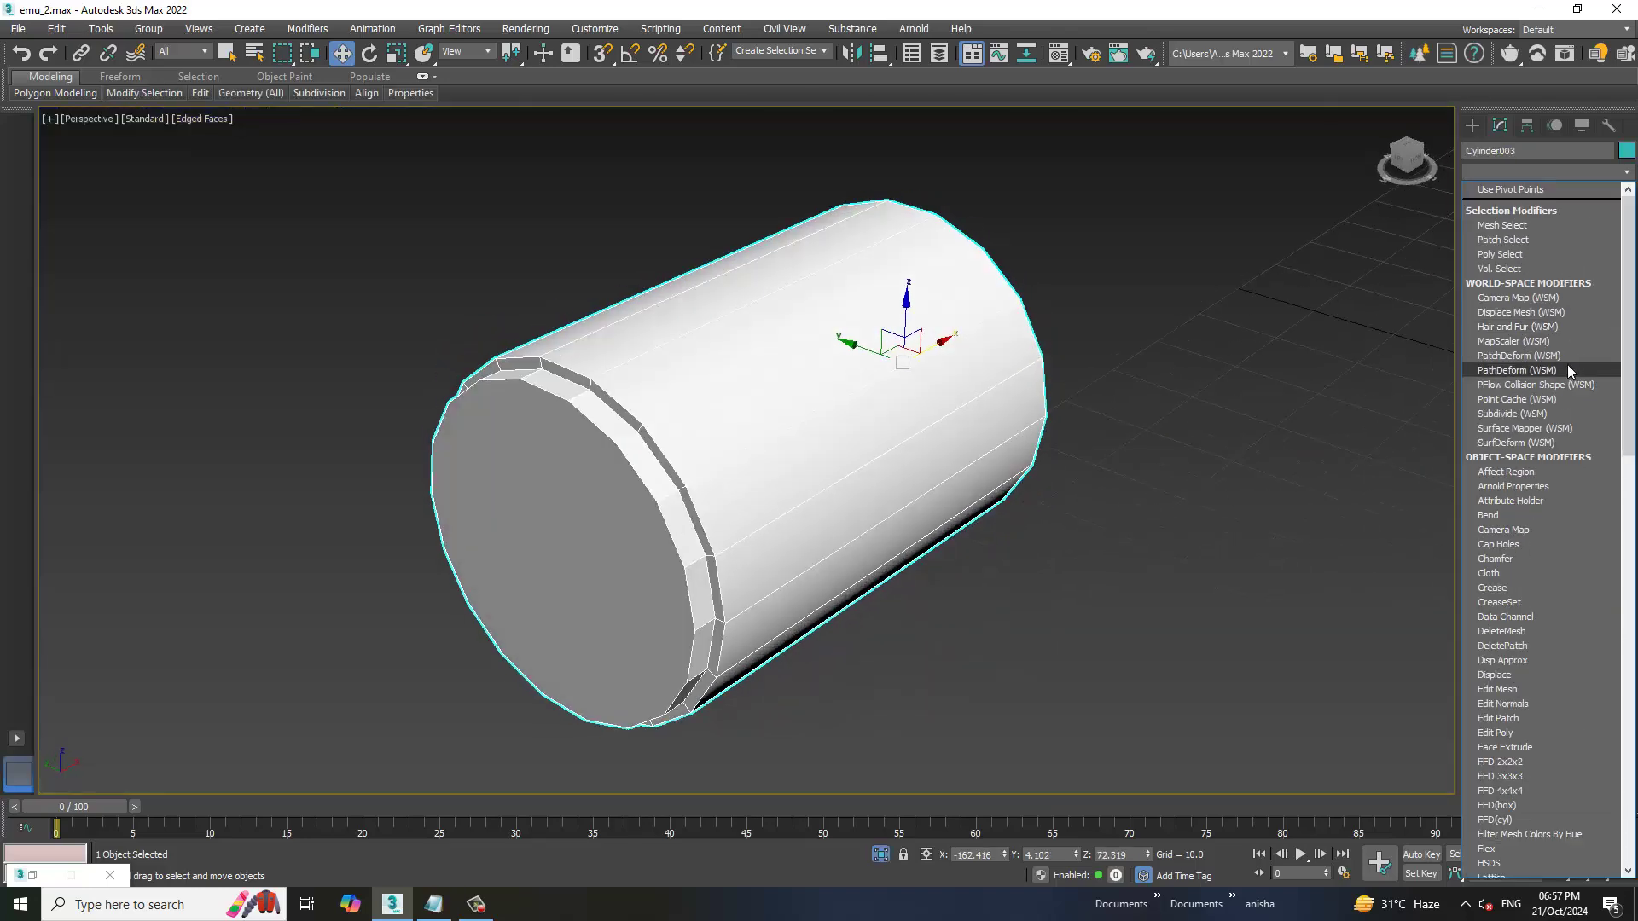
{"action": "key", "text": "u"}
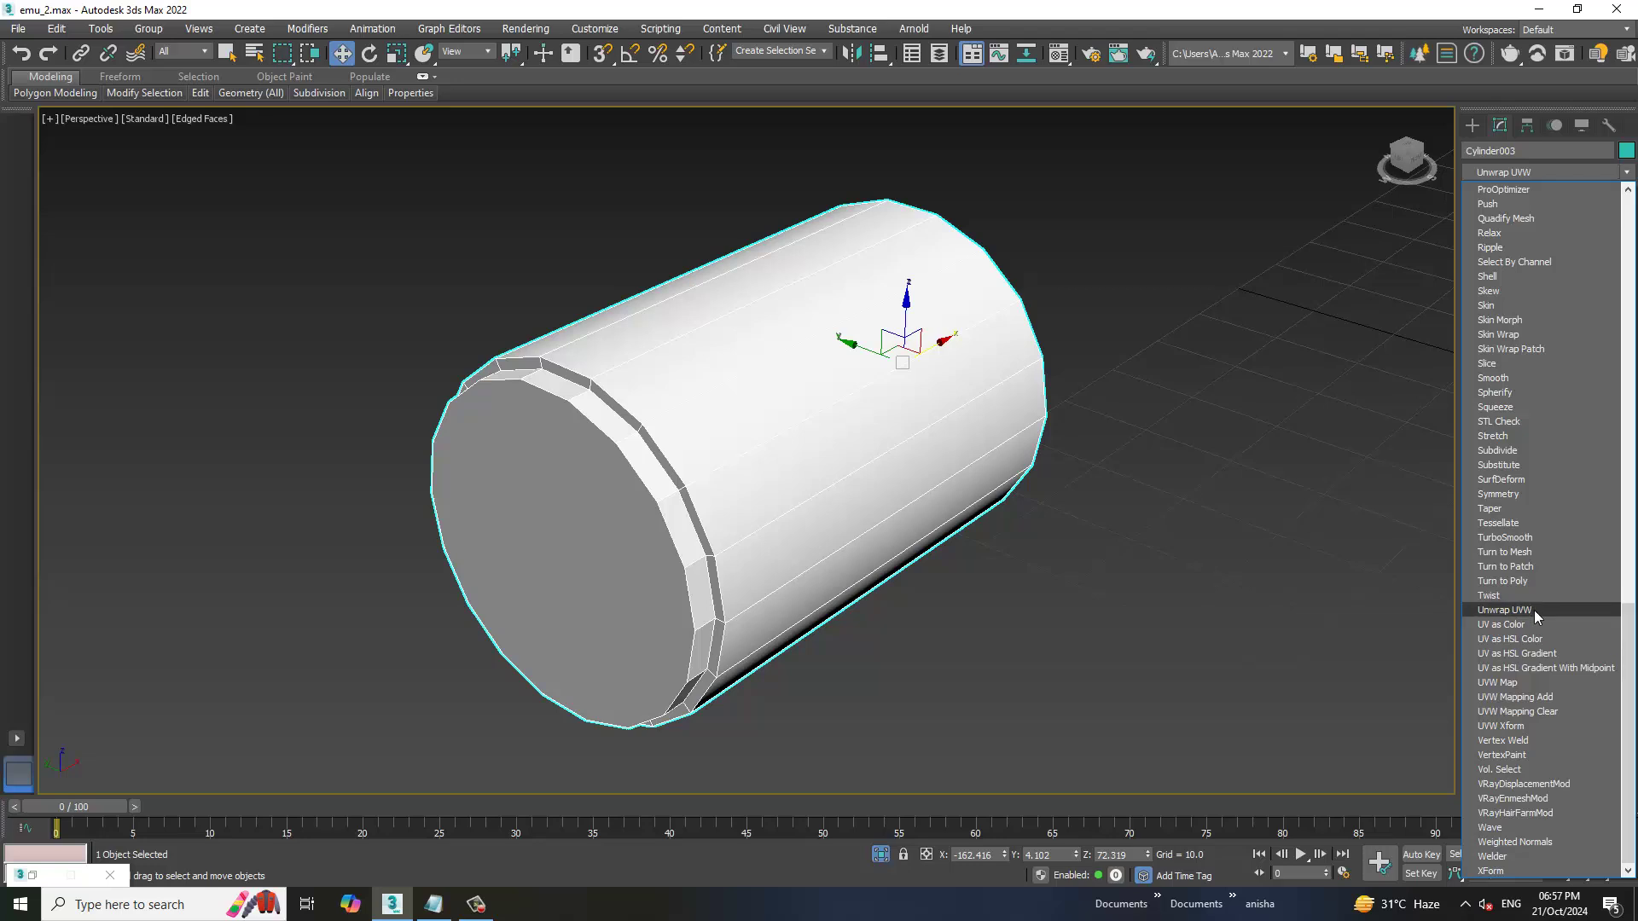
{"action": "left_click", "coordinate": [1534, 610]}
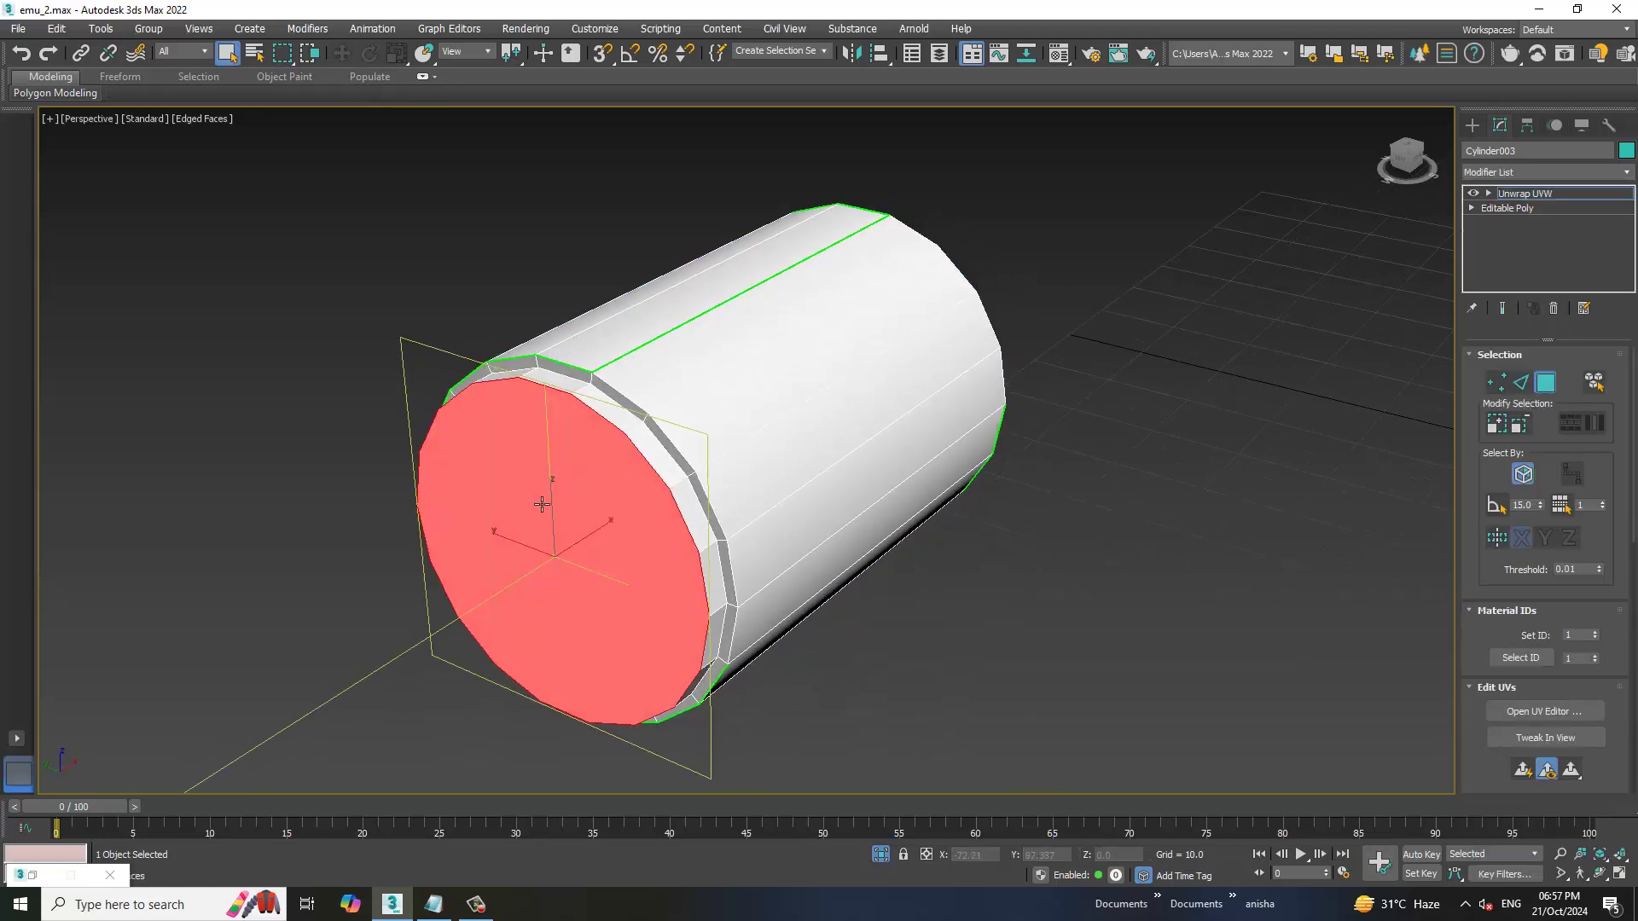
{"action": "left_click", "coordinate": [1545, 711]}
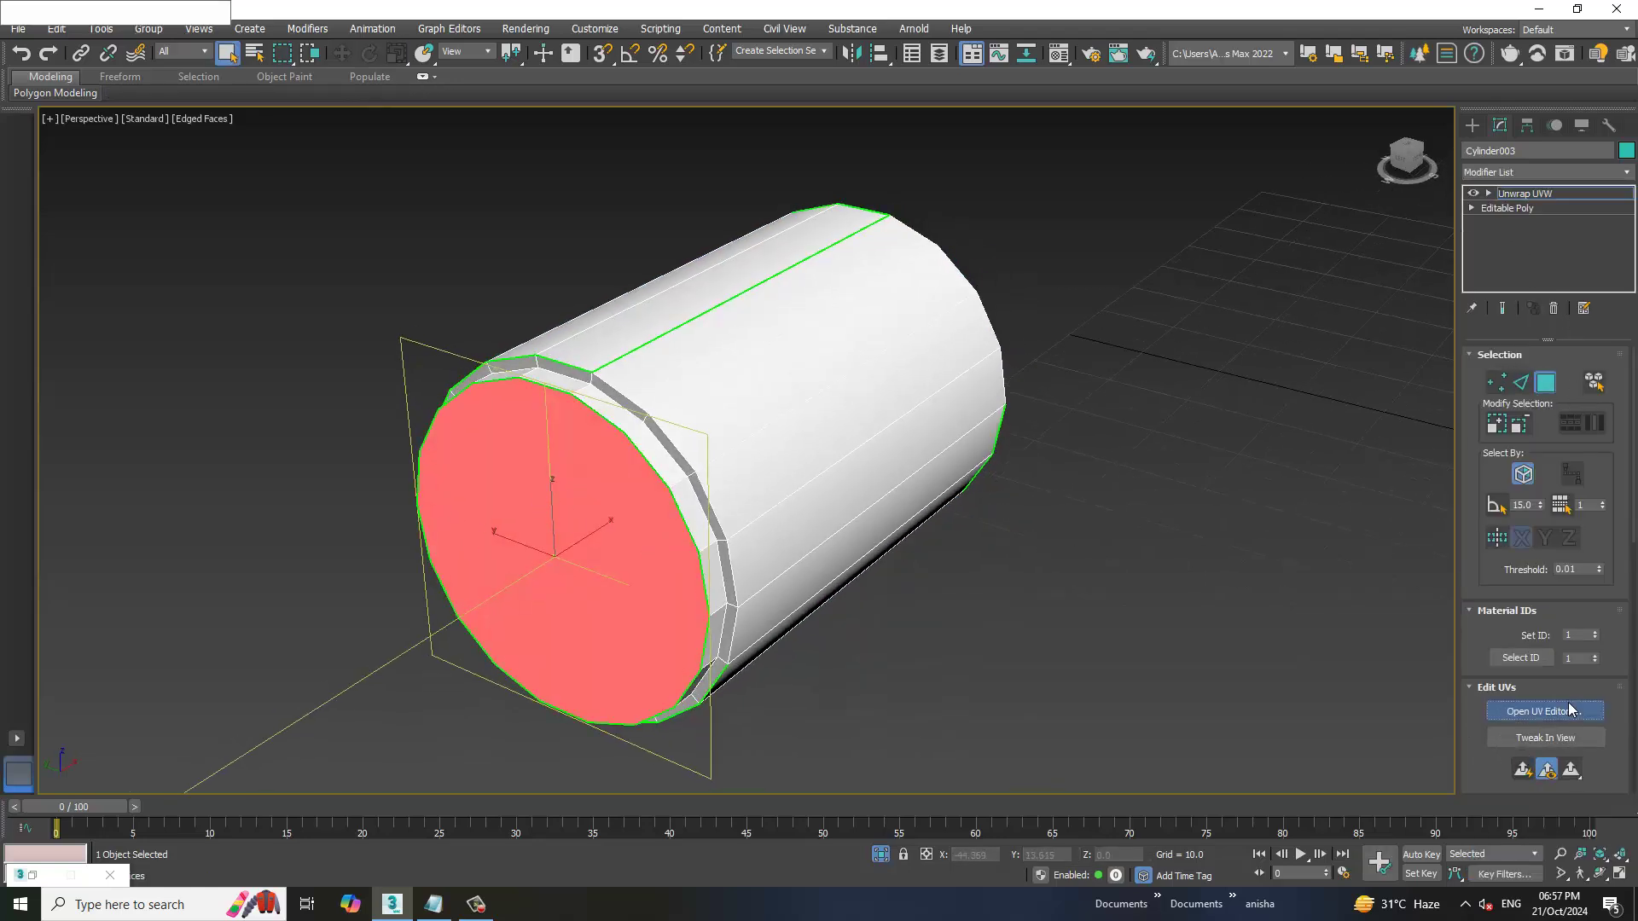
Move the first cap's UVs off the tile, then planar-map the opposite cap and move it top-right
{"action": "scroll", "coordinate": [304, 481], "scroll_direction": "down", "scroll_amount": 3}
{"action": "left_click_drag", "start_coordinate": [304, 481], "coordinate": [155, 117]}
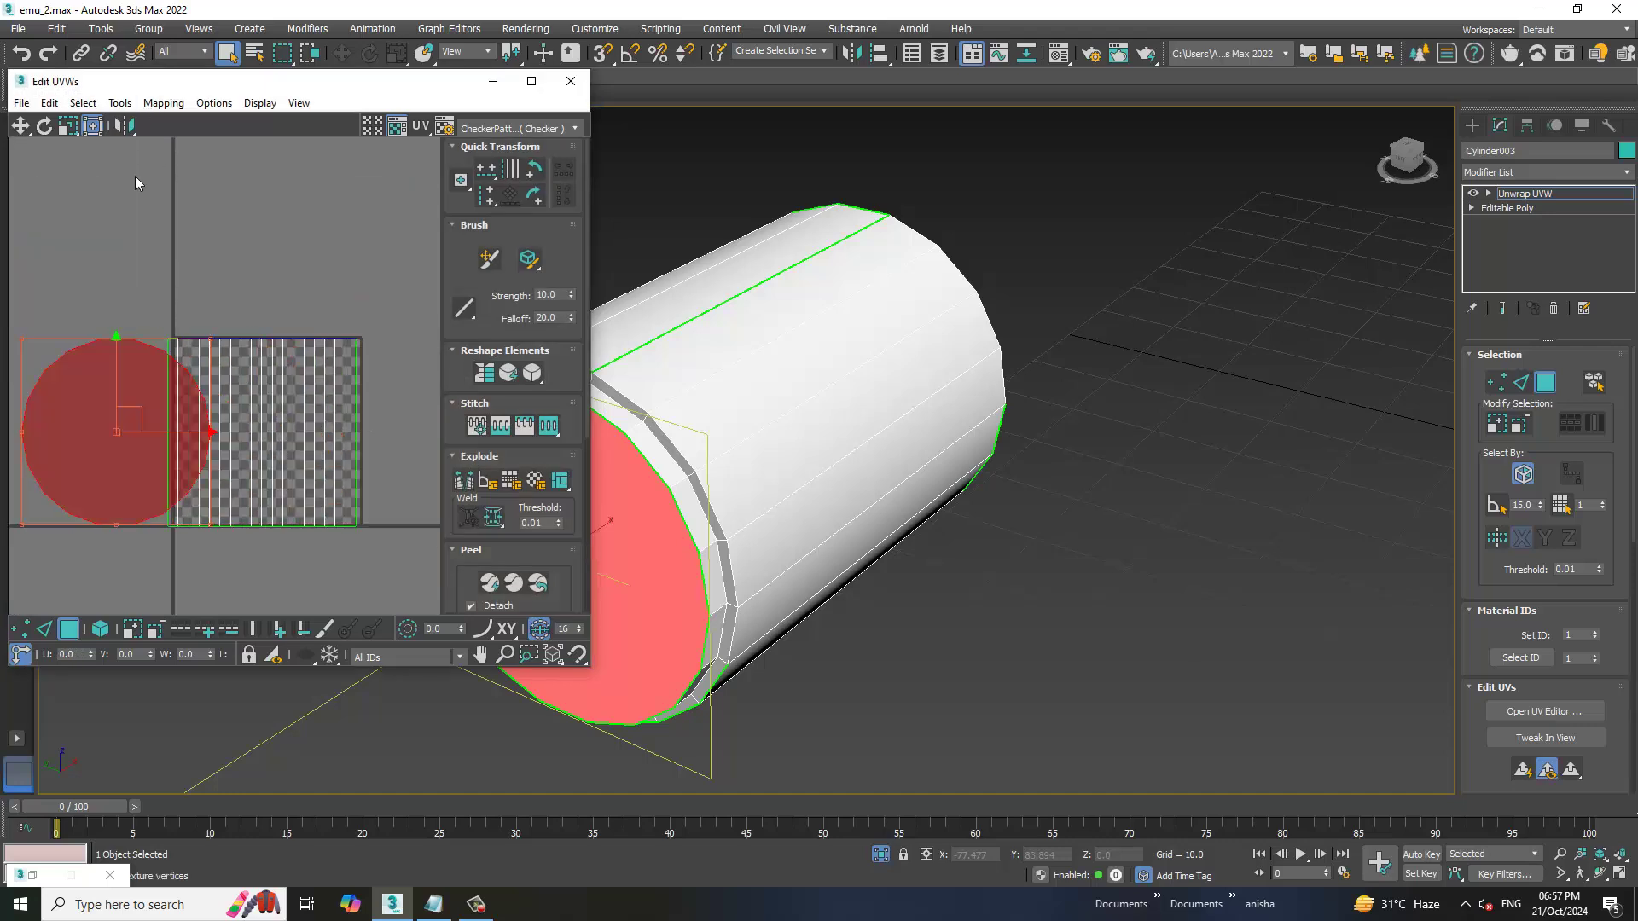
{"action": "mouse_move", "coordinate": [972, 457]}
{"action": "middle_mouse_down", "text": "alt"}
{"action": "mouse_move", "coordinate": [1281, 499]}
{"action": "mouse_move", "coordinate": [1159, 504]}
{"action": "middle_mouse_up", "text": "alt"}
{"action": "left_click", "coordinate": [1288, 516]}
{"action": "middle_click_drag", "start_coordinate": [1288, 516], "coordinate": [1553, 688], "text": "alt"}
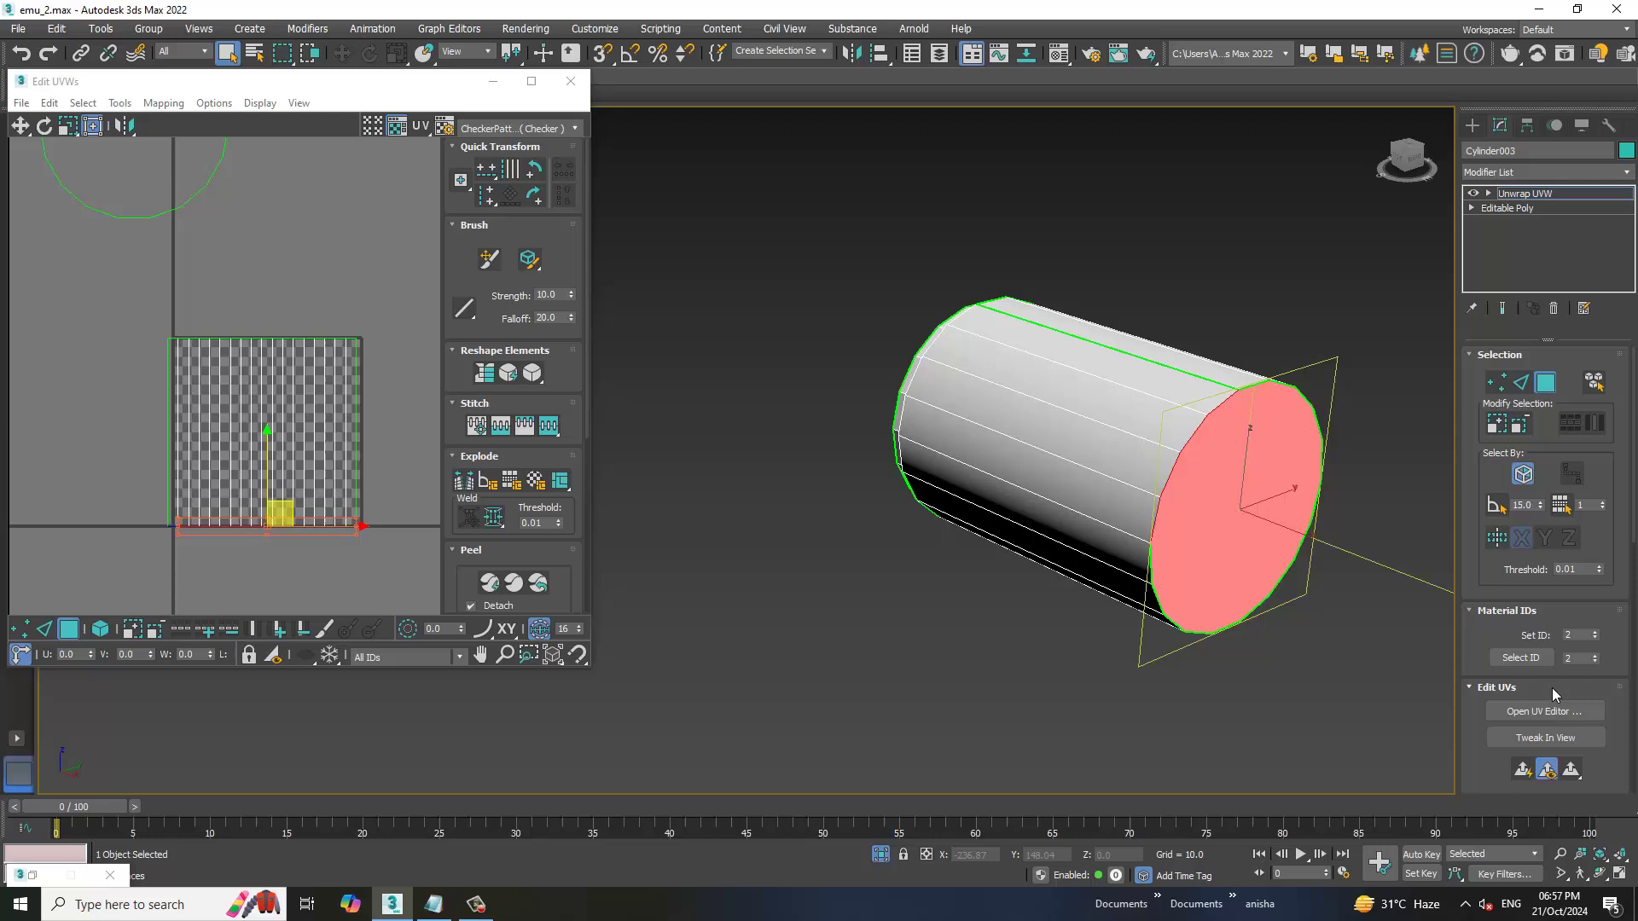
{"action": "left_click", "coordinate": [1523, 769]}
{"action": "left_click_drag", "start_coordinate": [282, 418], "coordinate": [379, 113]}
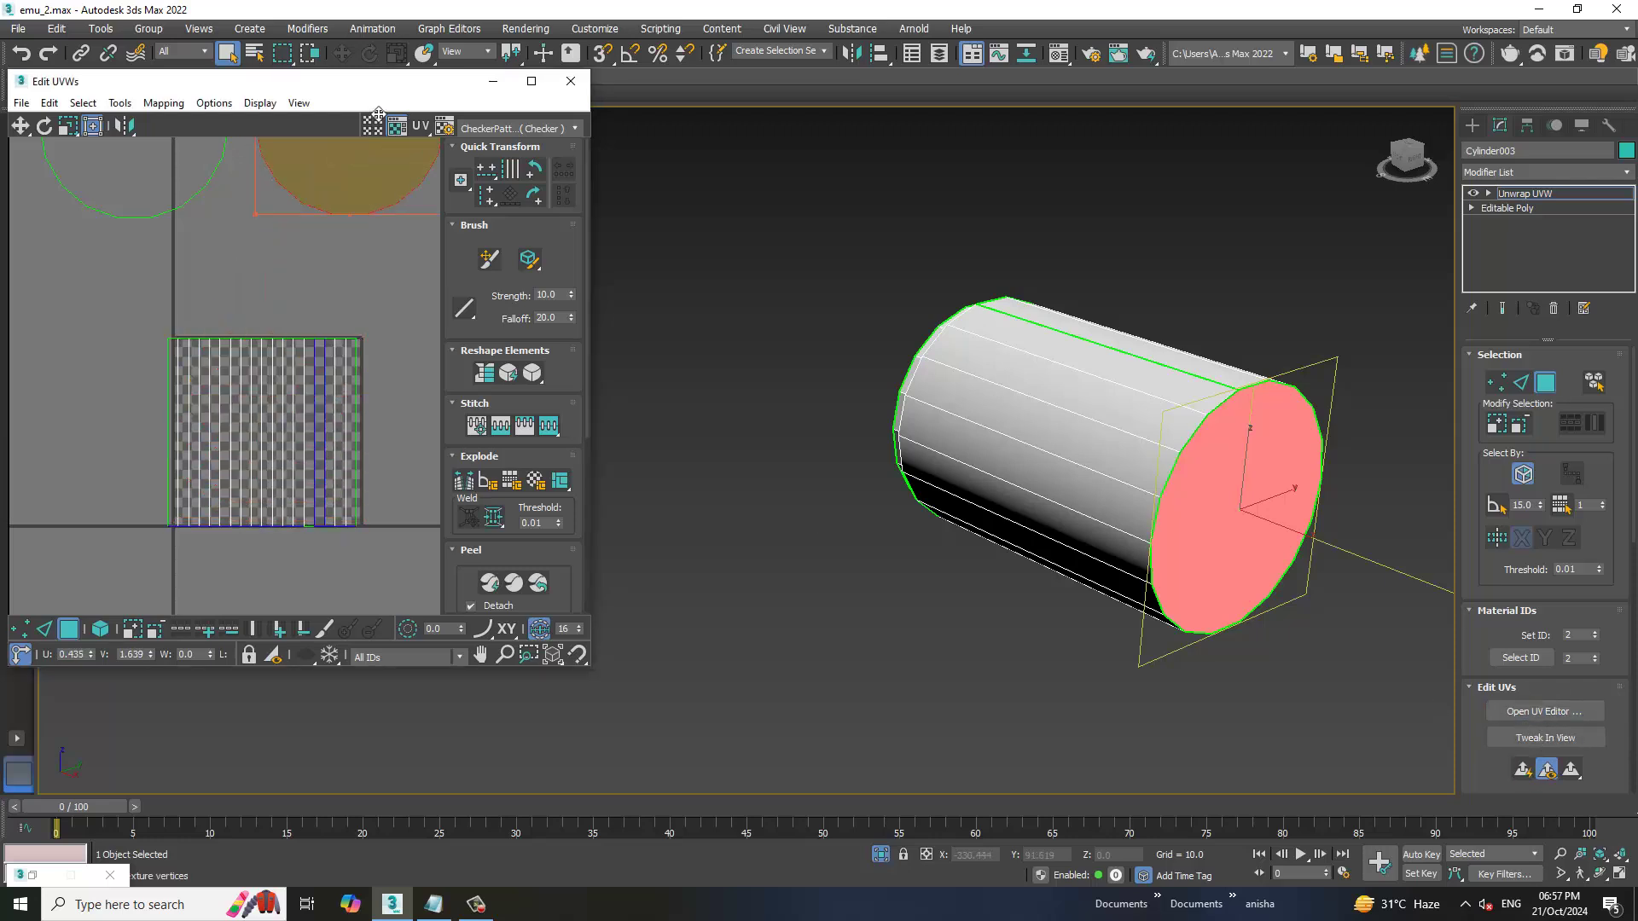
{"action": "middle_click_drag", "start_coordinate": [1075, 453], "coordinate": [1624, 348], "text": "alt"}
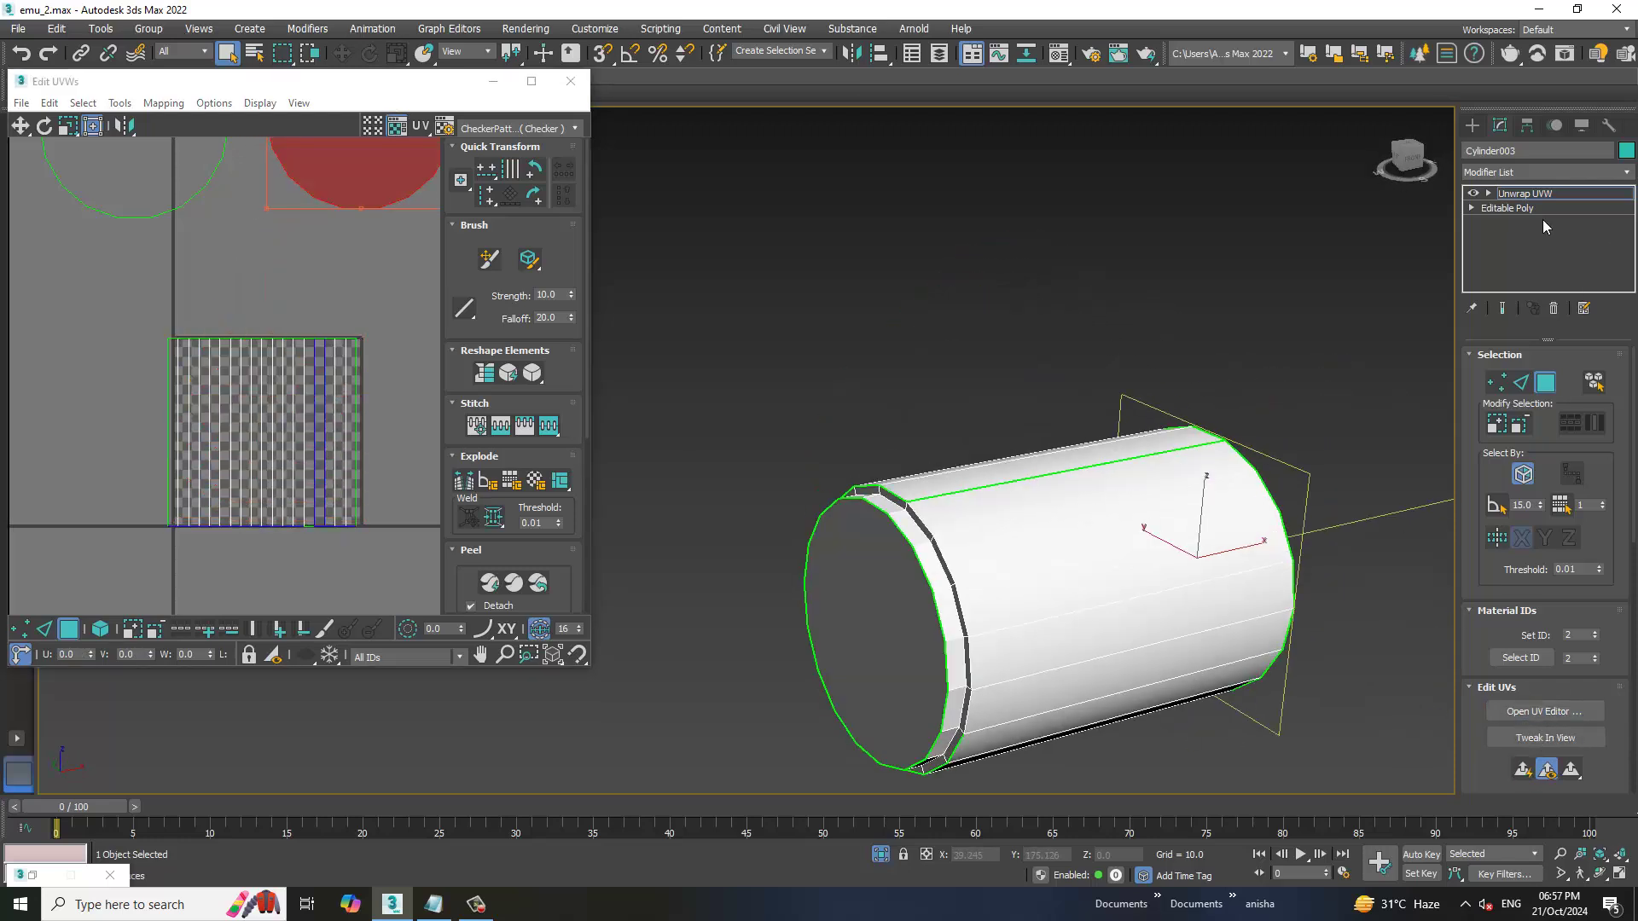
Select Cylinder003's body polygons and Quick Peel them flat
{"action": "left_click", "coordinate": [1489, 195]}
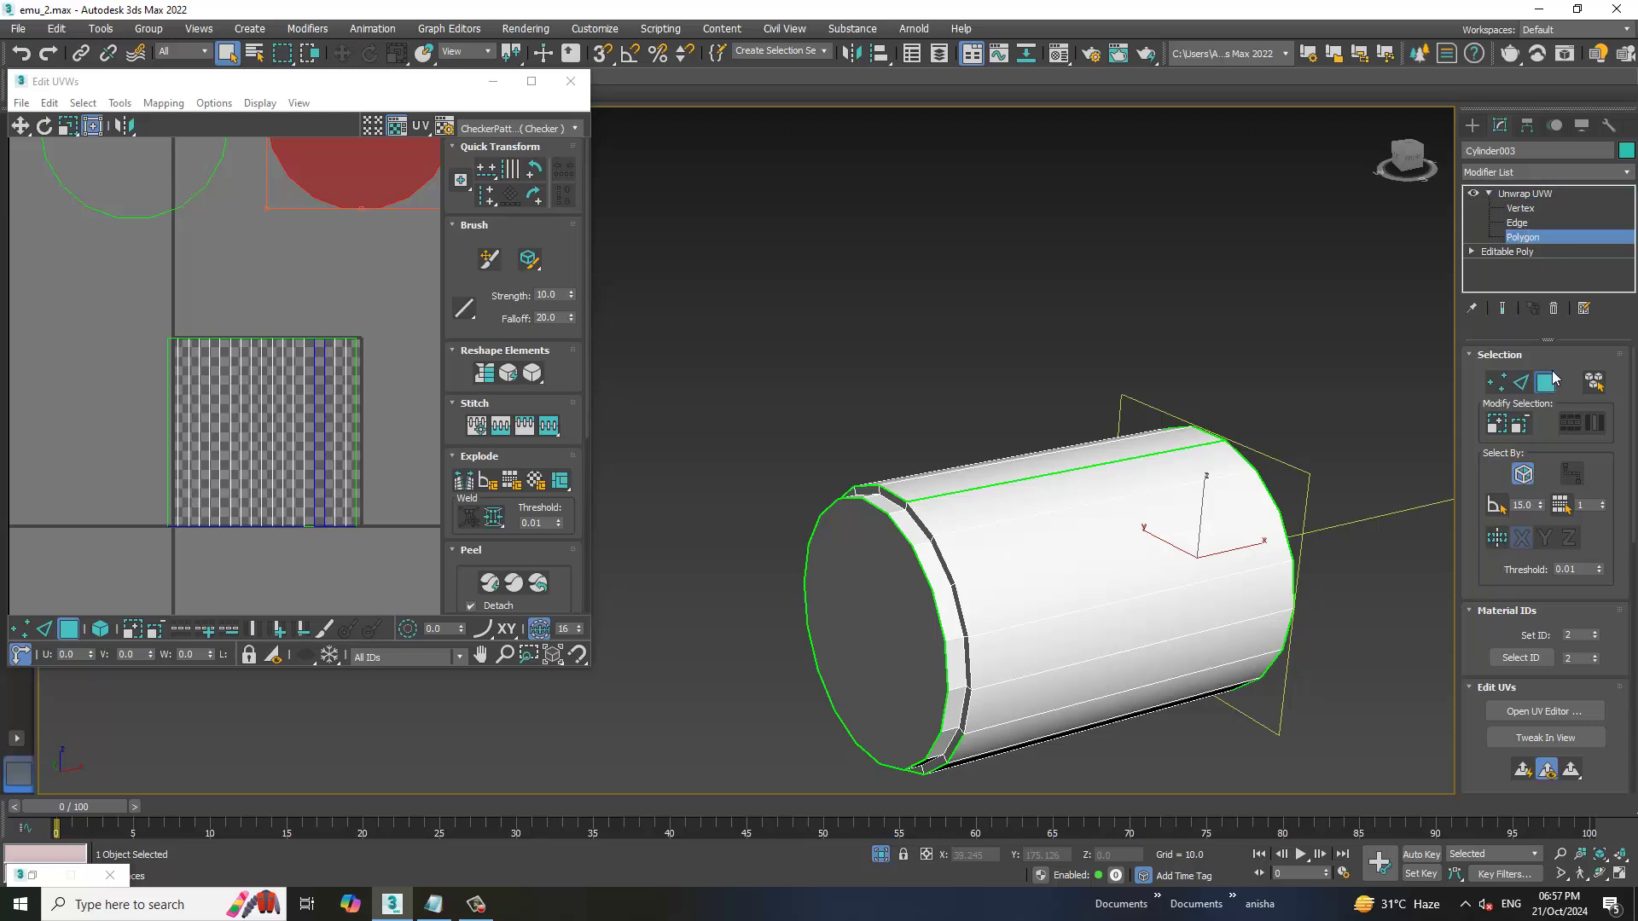
{"action": "left_click", "coordinate": [268, 444]}
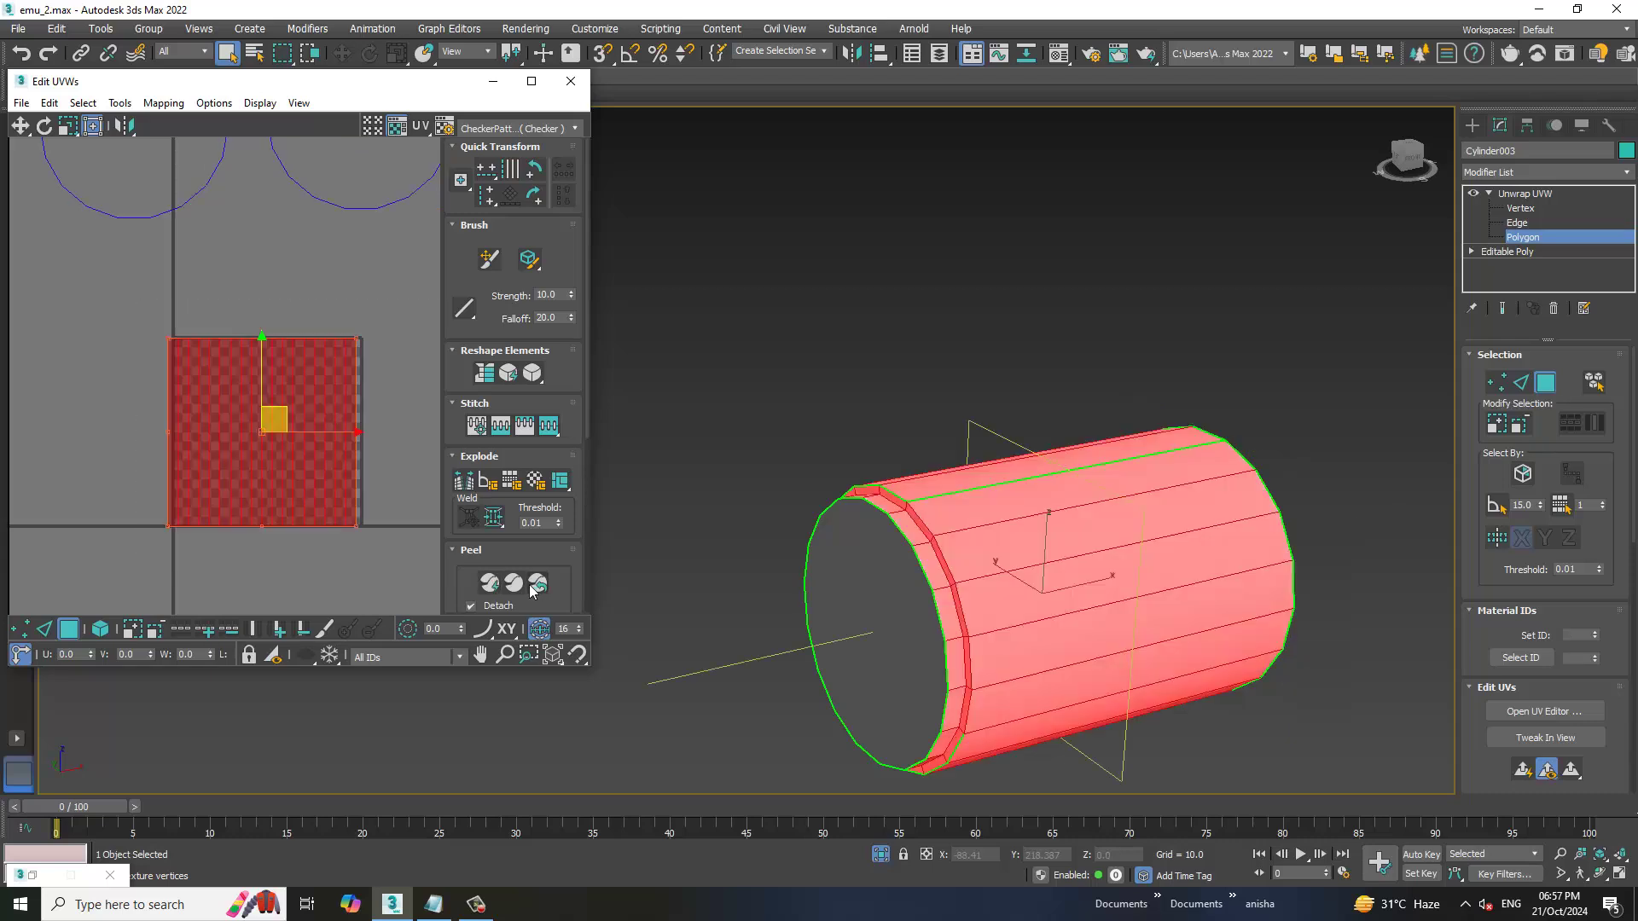
{"action": "left_click", "coordinate": [487, 583]}
{"action": "scroll", "coordinate": [336, 406], "scroll_direction": "up", "scroll_amount": 3}
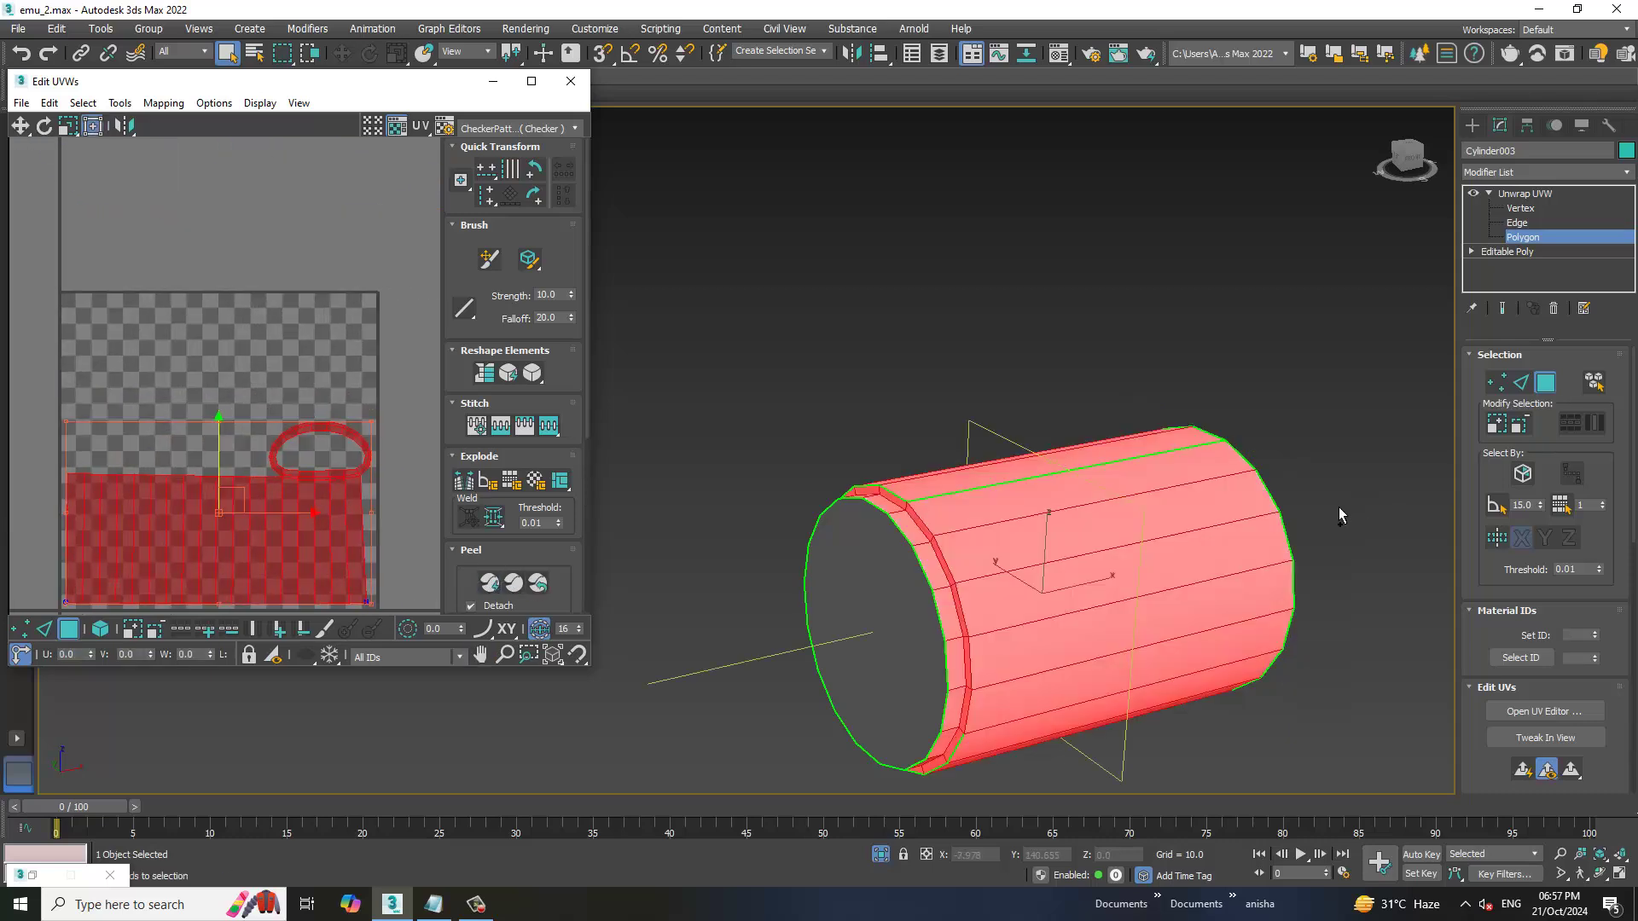
{"action": "scroll", "coordinate": [941, 508], "scroll_direction": "up", "scroll_amount": 2}
{"action": "scroll", "coordinate": [940, 508], "scroll_direction": "up", "scroll_amount": 3}
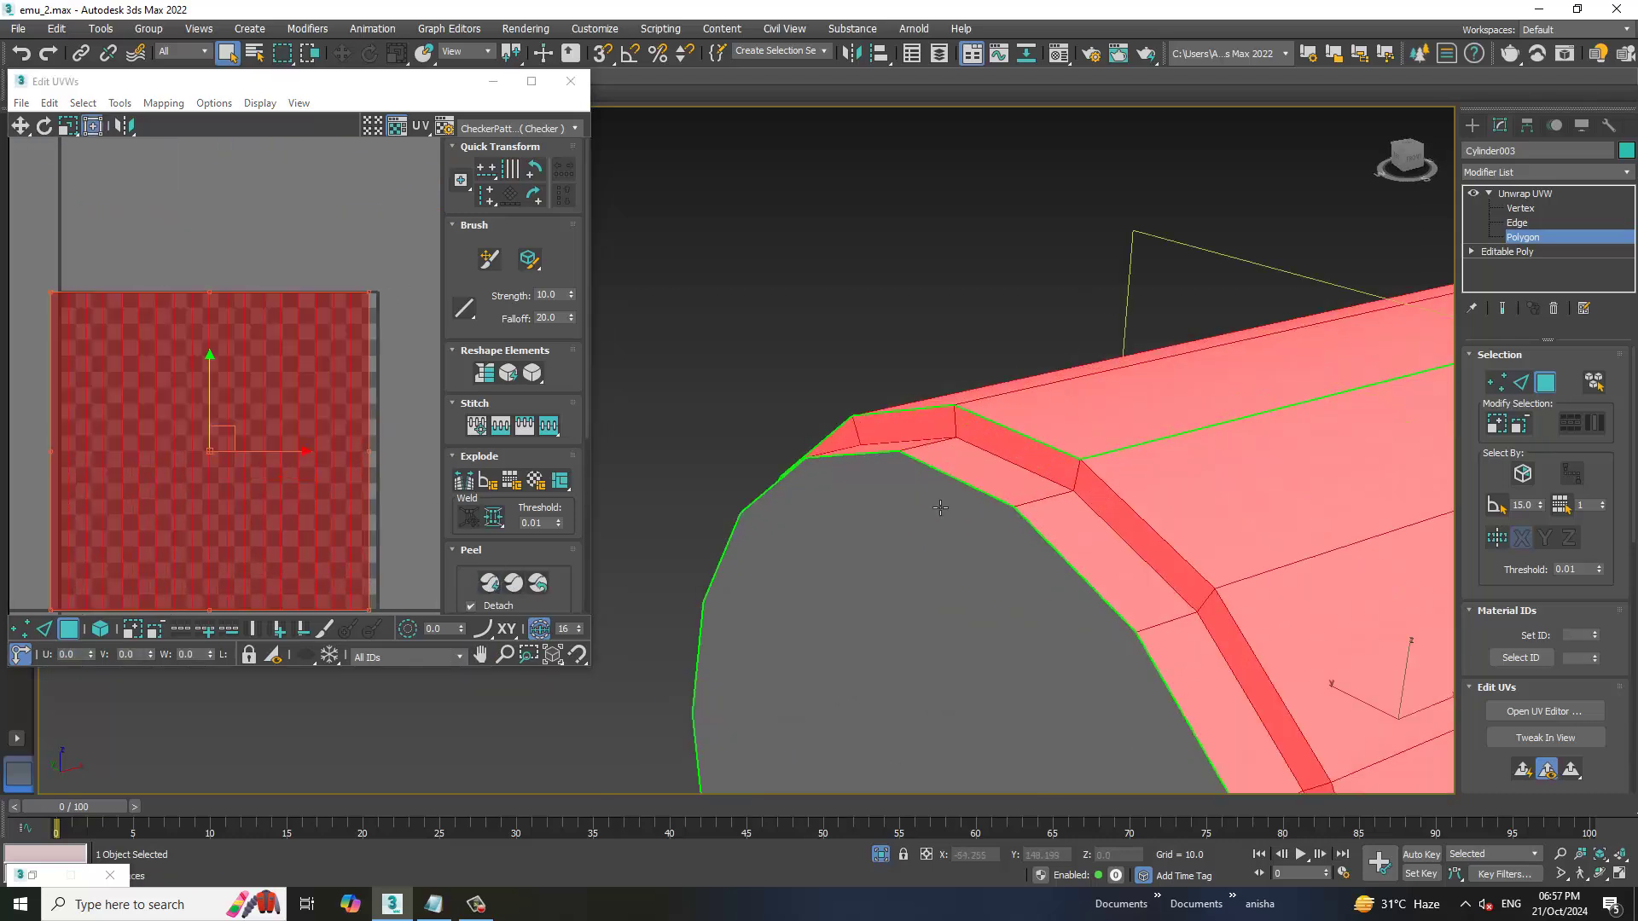
Break the UVs along a rim edge and re-peel the body into a flat strip
{"action": "key", "text": "2"}
{"action": "left_click", "coordinate": [1082, 484]}
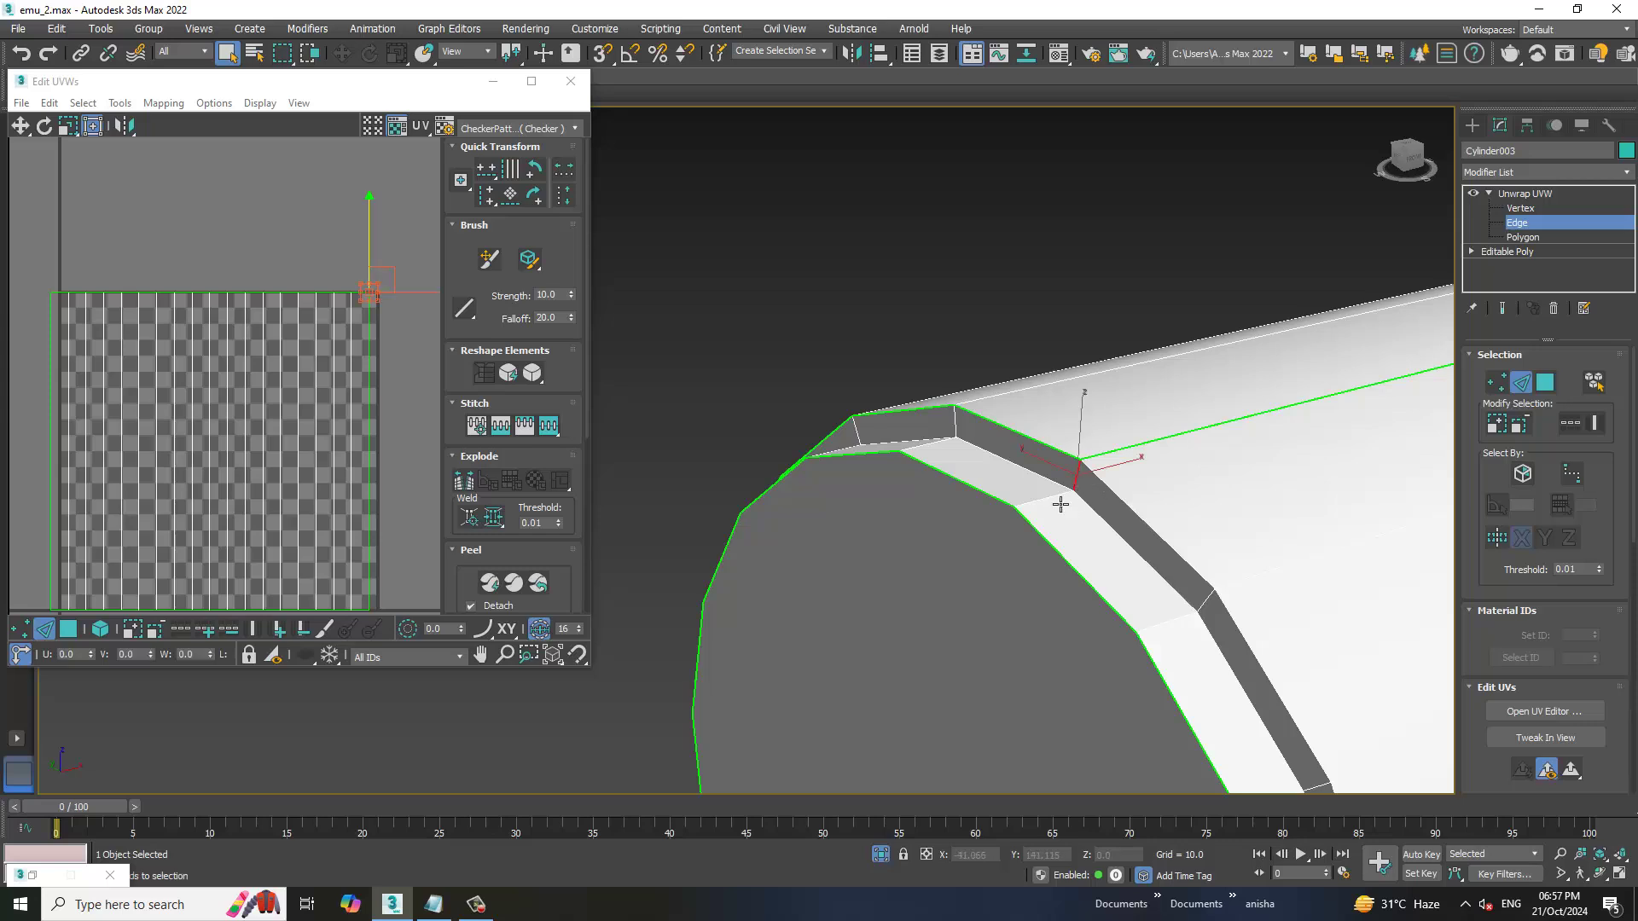
{"action": "left_click", "coordinate": [467, 483]}
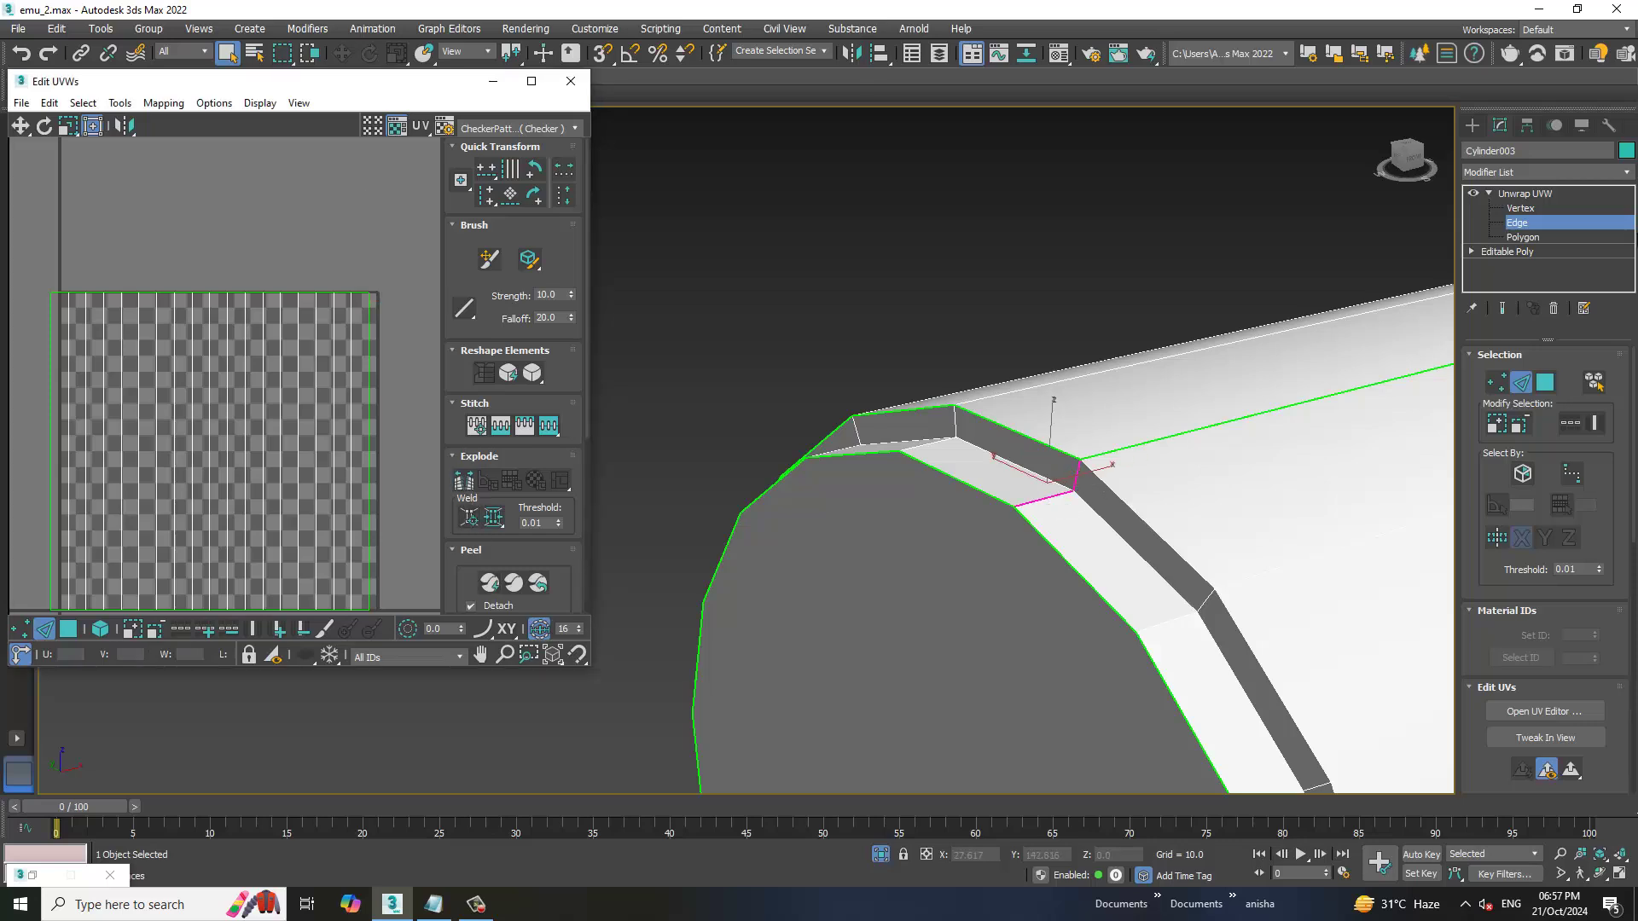
{"action": "left_click", "coordinate": [1529, 239]}
{"action": "scroll", "coordinate": [502, 523], "scroll_direction": "down", "scroll_amount": 2}
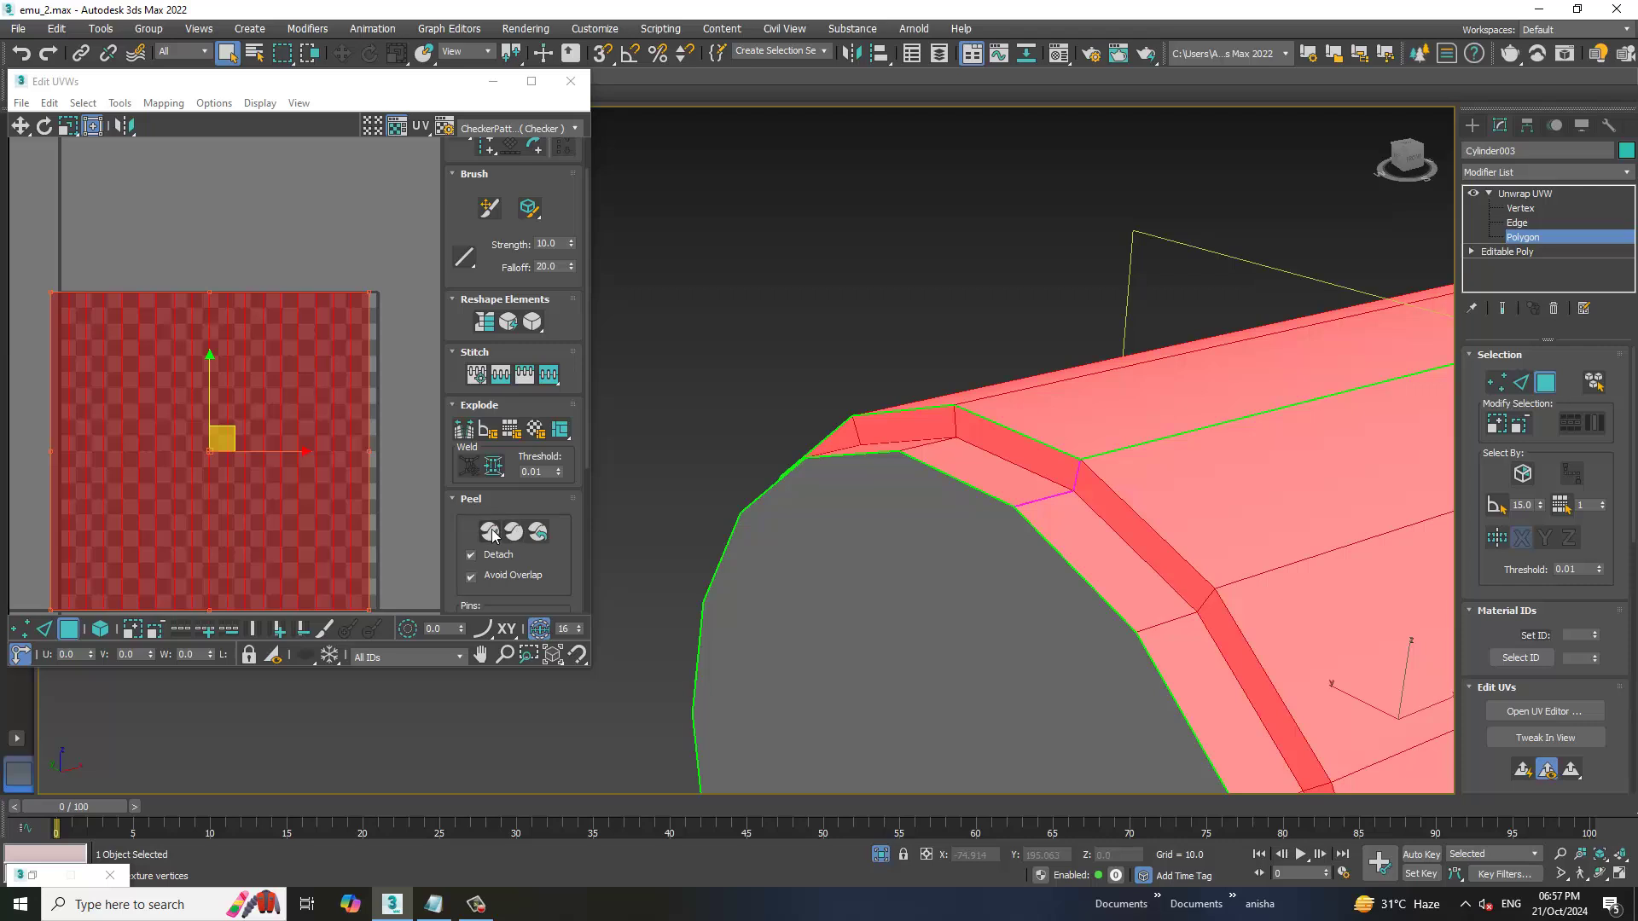
{"action": "left_click", "coordinate": [493, 535]}
Select the rim edge loop and stitch those UV edges together with Stitch Selected
{"action": "scroll", "coordinate": [253, 403], "scroll_direction": "up", "scroll_amount": 2}
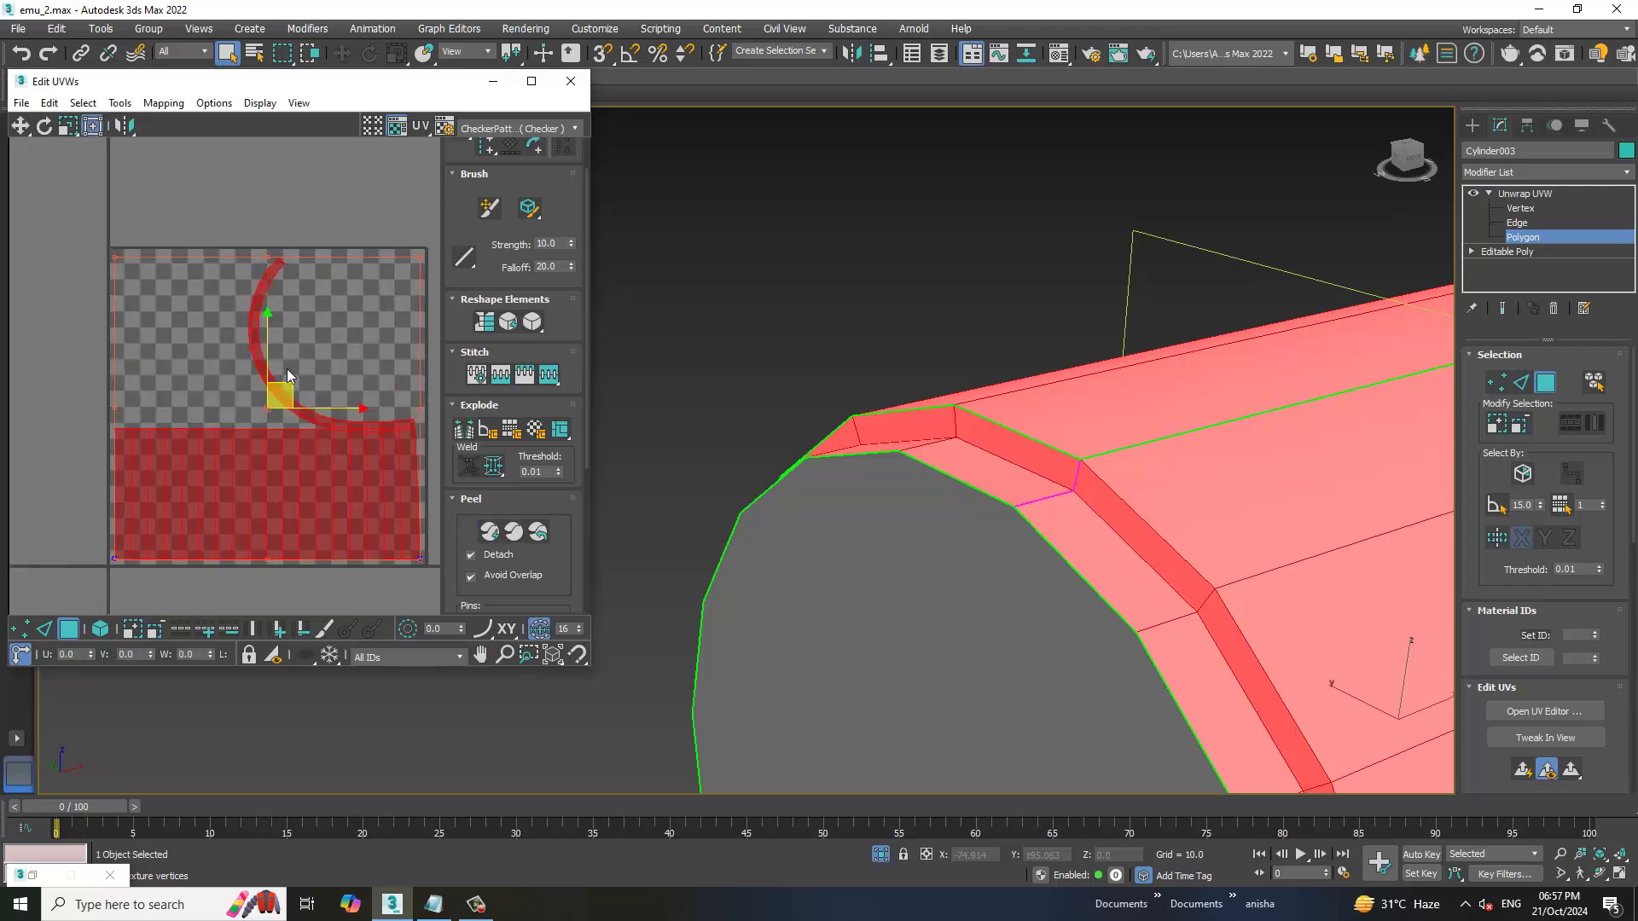
{"action": "scroll", "coordinate": [225, 383], "scroll_direction": "up", "scroll_amount": 1}
{"action": "scroll", "coordinate": [231, 387], "scroll_direction": "up", "scroll_amount": 2}
{"action": "key", "text": "2"}
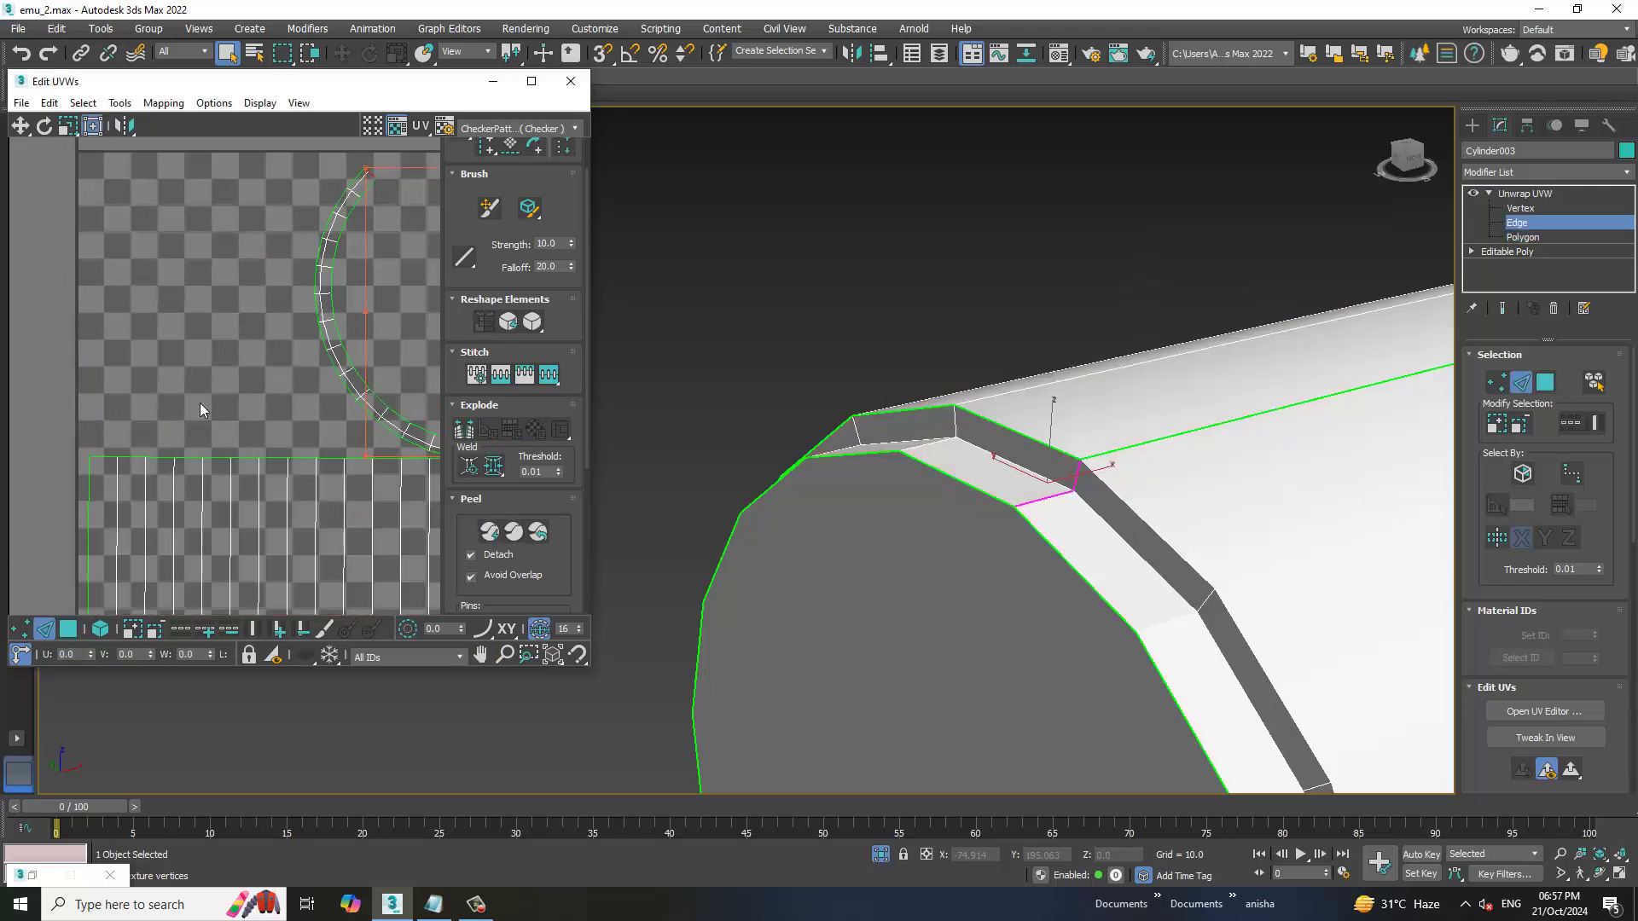
{"action": "scroll", "coordinate": [201, 461], "scroll_direction": "up", "scroll_amount": 2}
{"action": "left_click", "coordinate": [189, 487]}
{"action": "scroll", "coordinate": [210, 469], "scroll_direction": "down", "scroll_amount": 2}
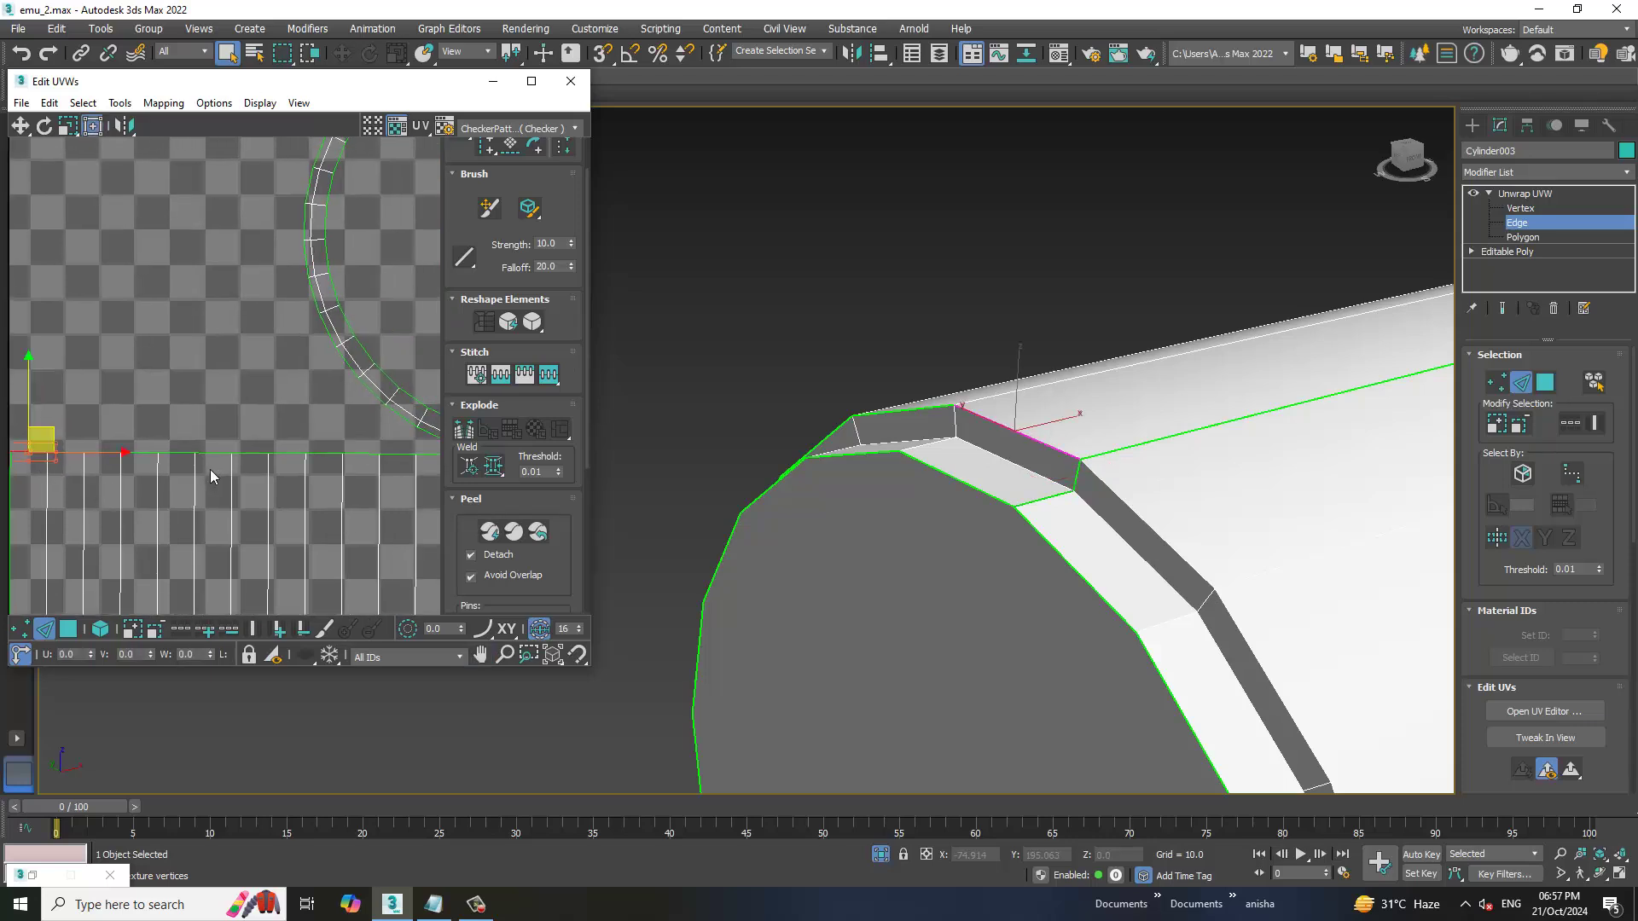
{"action": "scroll", "coordinate": [325, 468], "scroll_direction": "up", "scroll_amount": 2}
{"action": "double_click", "coordinate": [328, 461]}
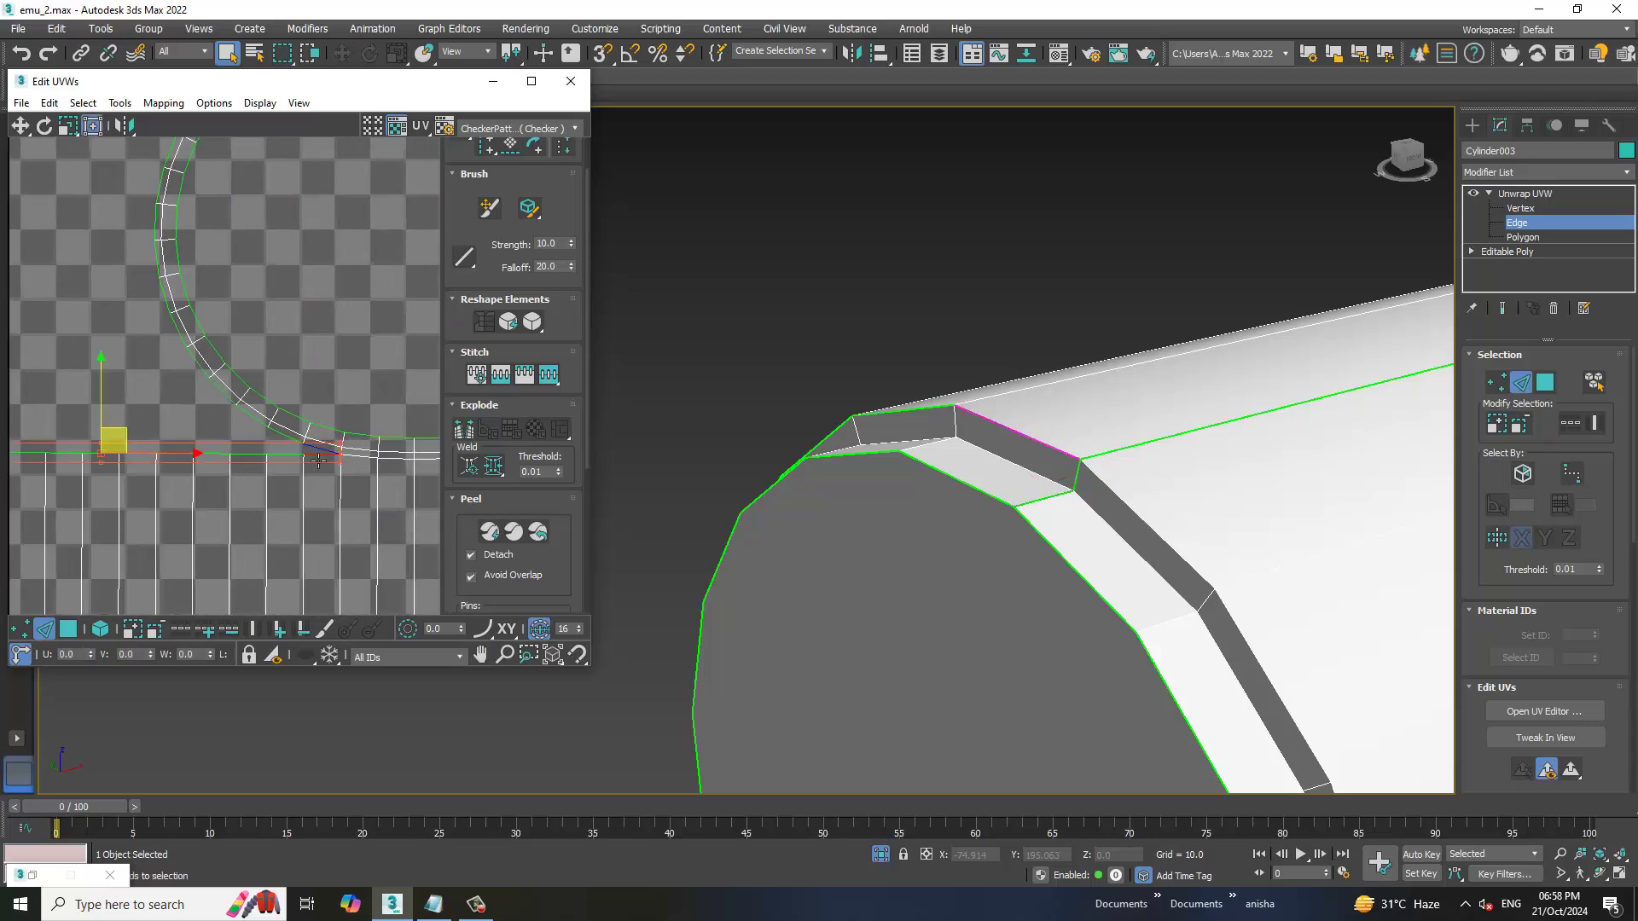
{"action": "left_click", "coordinate": [120, 104]}
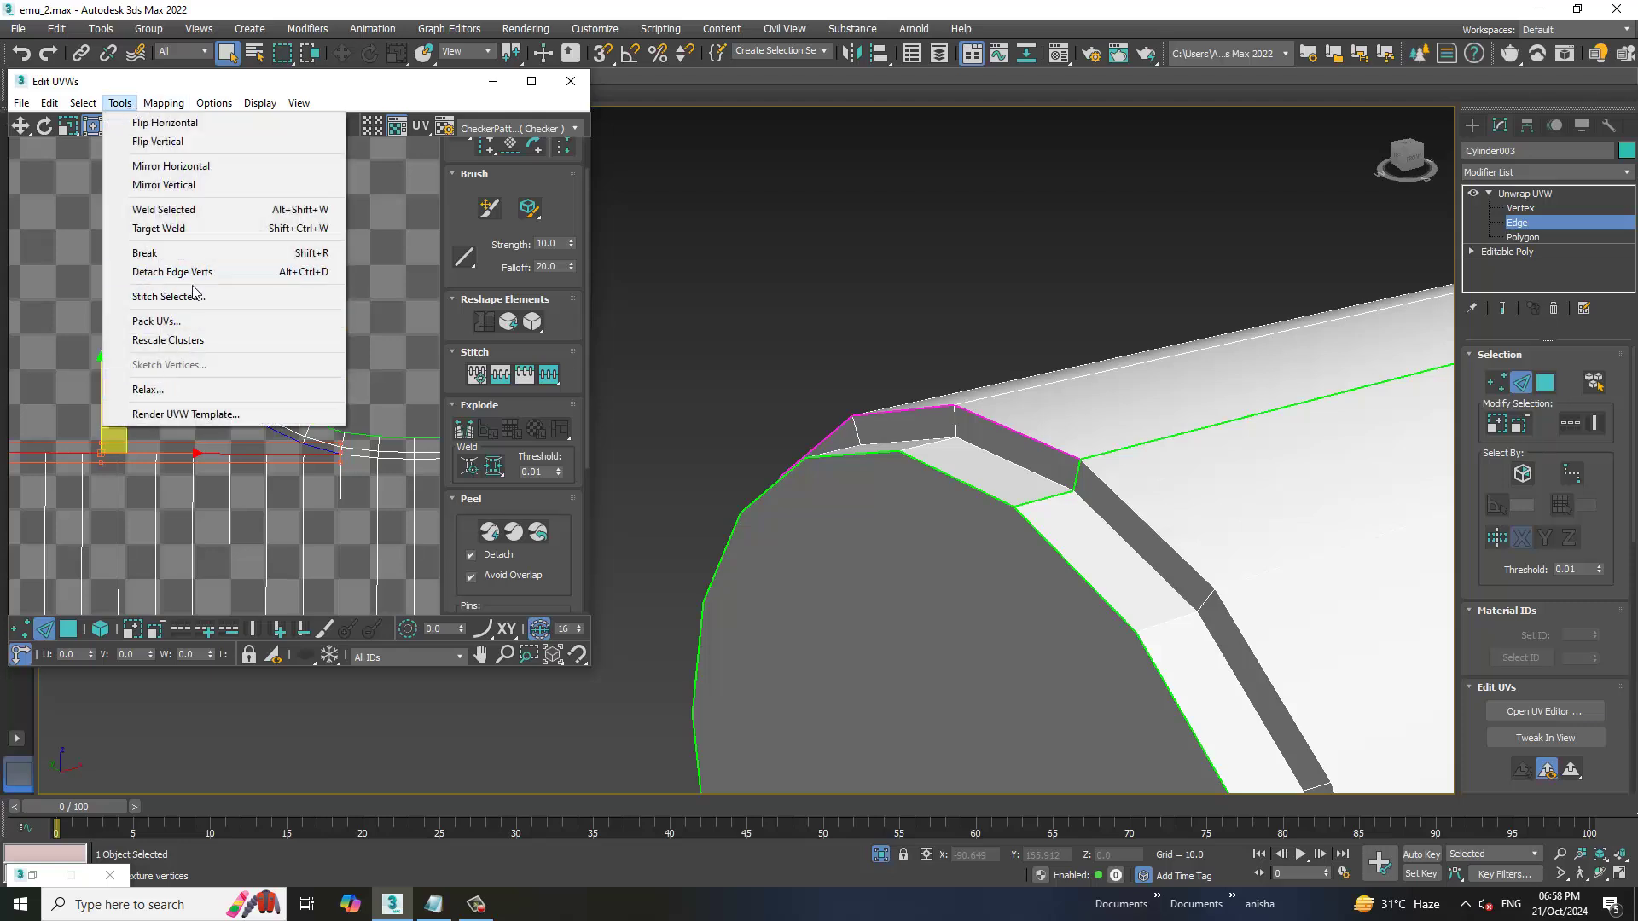
{"action": "left_click", "coordinate": [168, 296]}
{"action": "scroll", "coordinate": [246, 388], "scroll_direction": "down", "scroll_amount": 5}
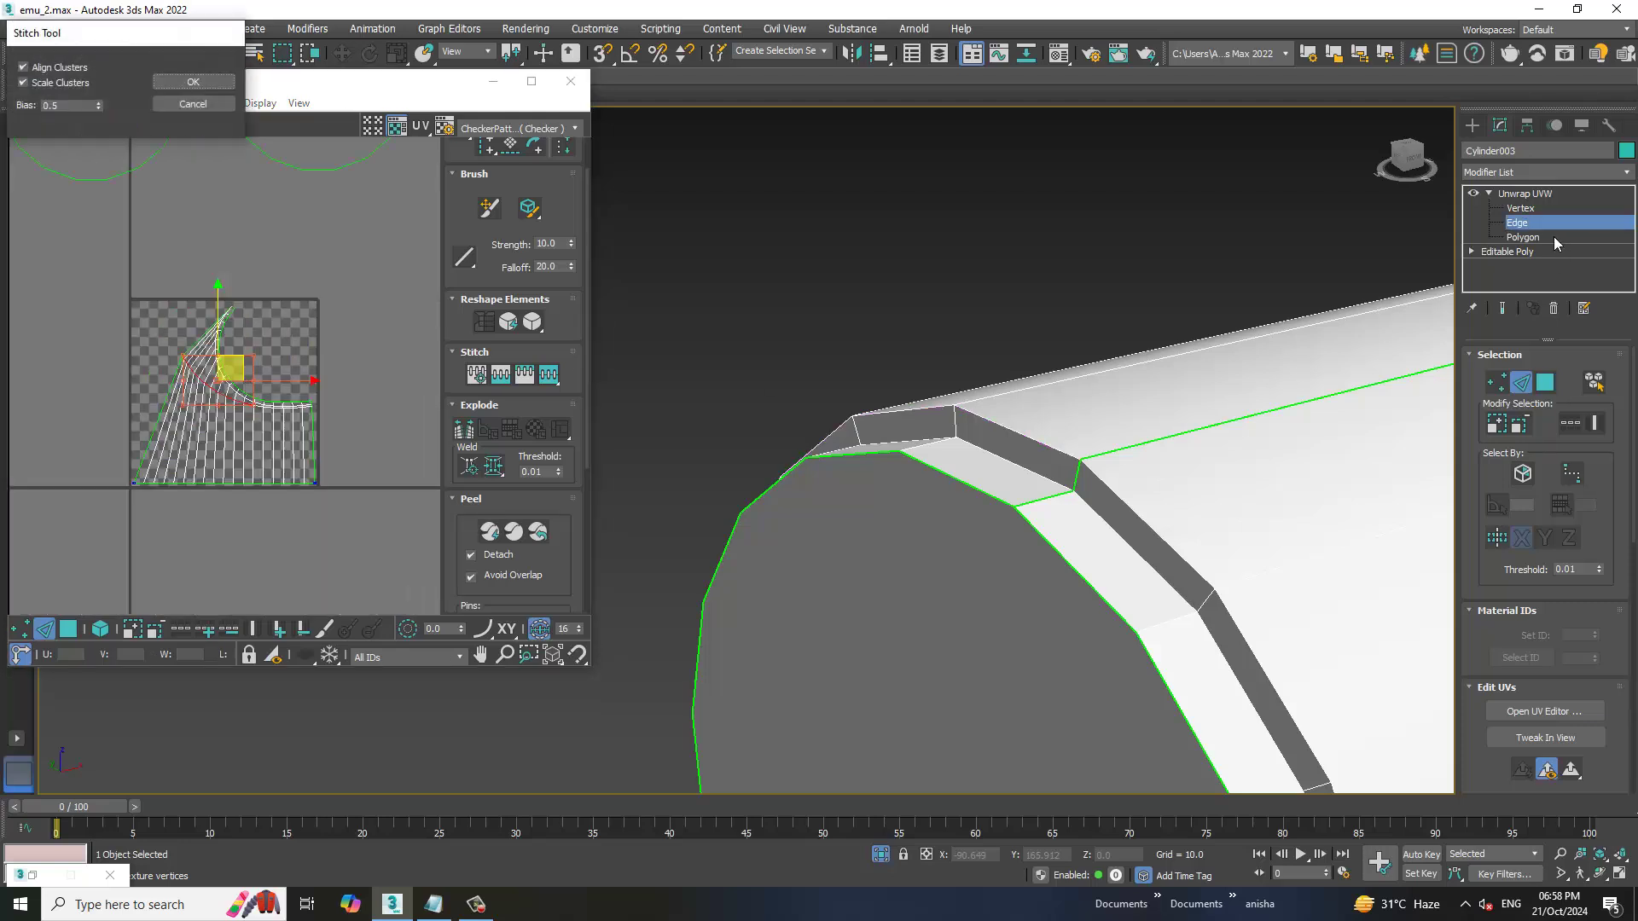
{"action": "left_click", "coordinate": [193, 82]}
Peel the whole shell again and pack the body strip and two caps into the UV tile
{"action": "left_click_drag", "start_coordinate": [92, 304], "coordinate": [382, 540]}
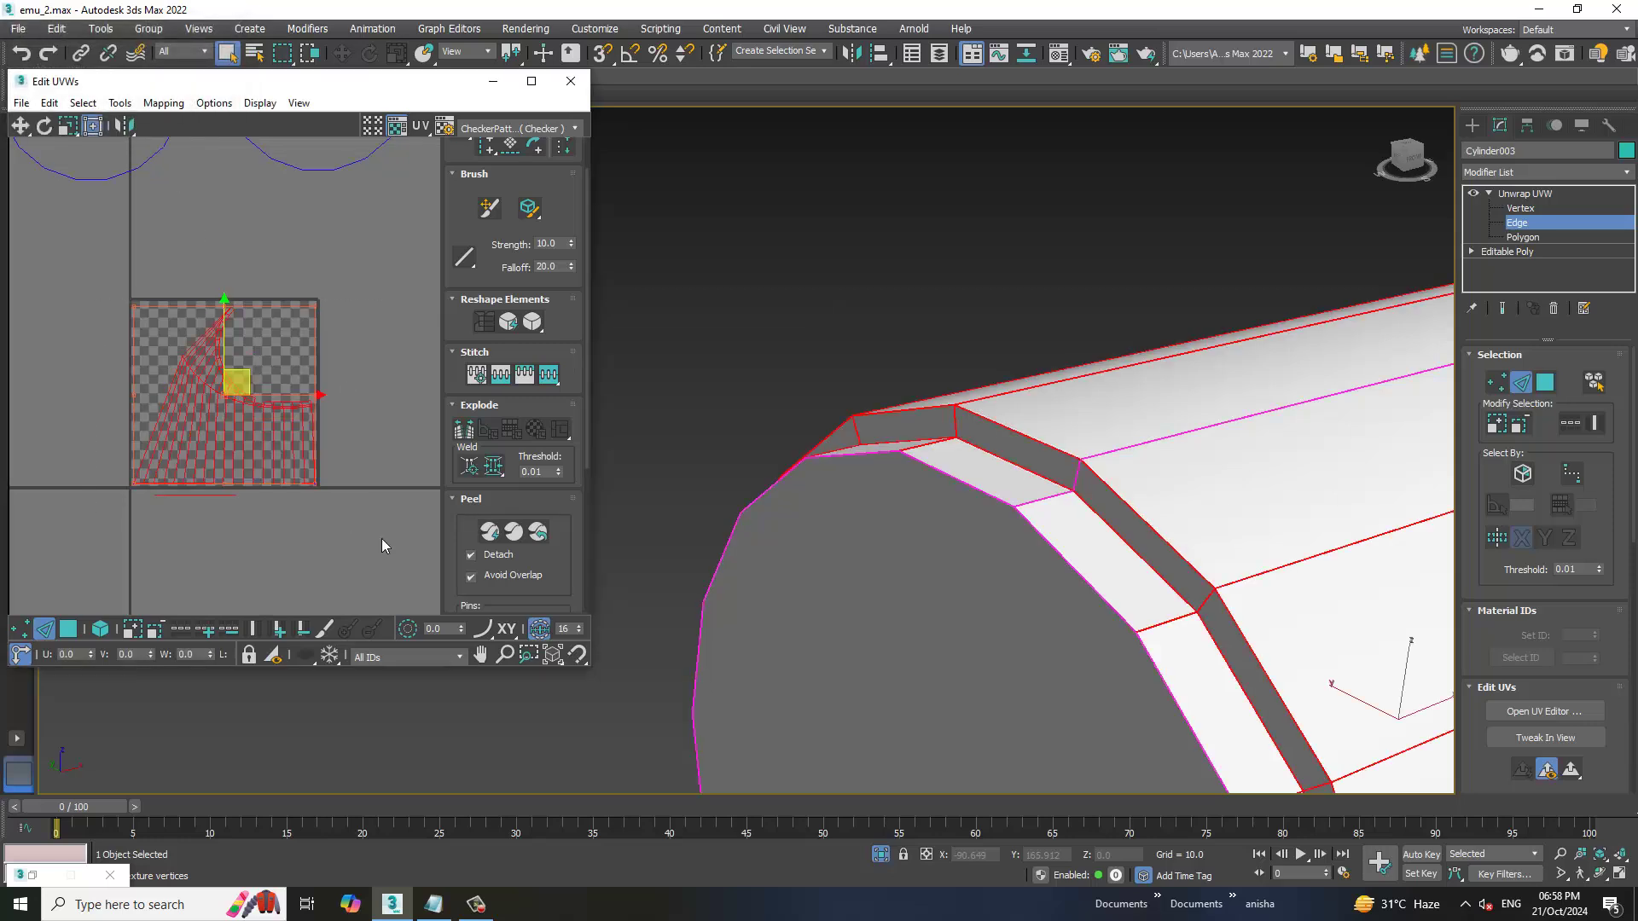
{"action": "left_click", "coordinate": [1523, 237]}
{"action": "left_click", "coordinate": [490, 531]}
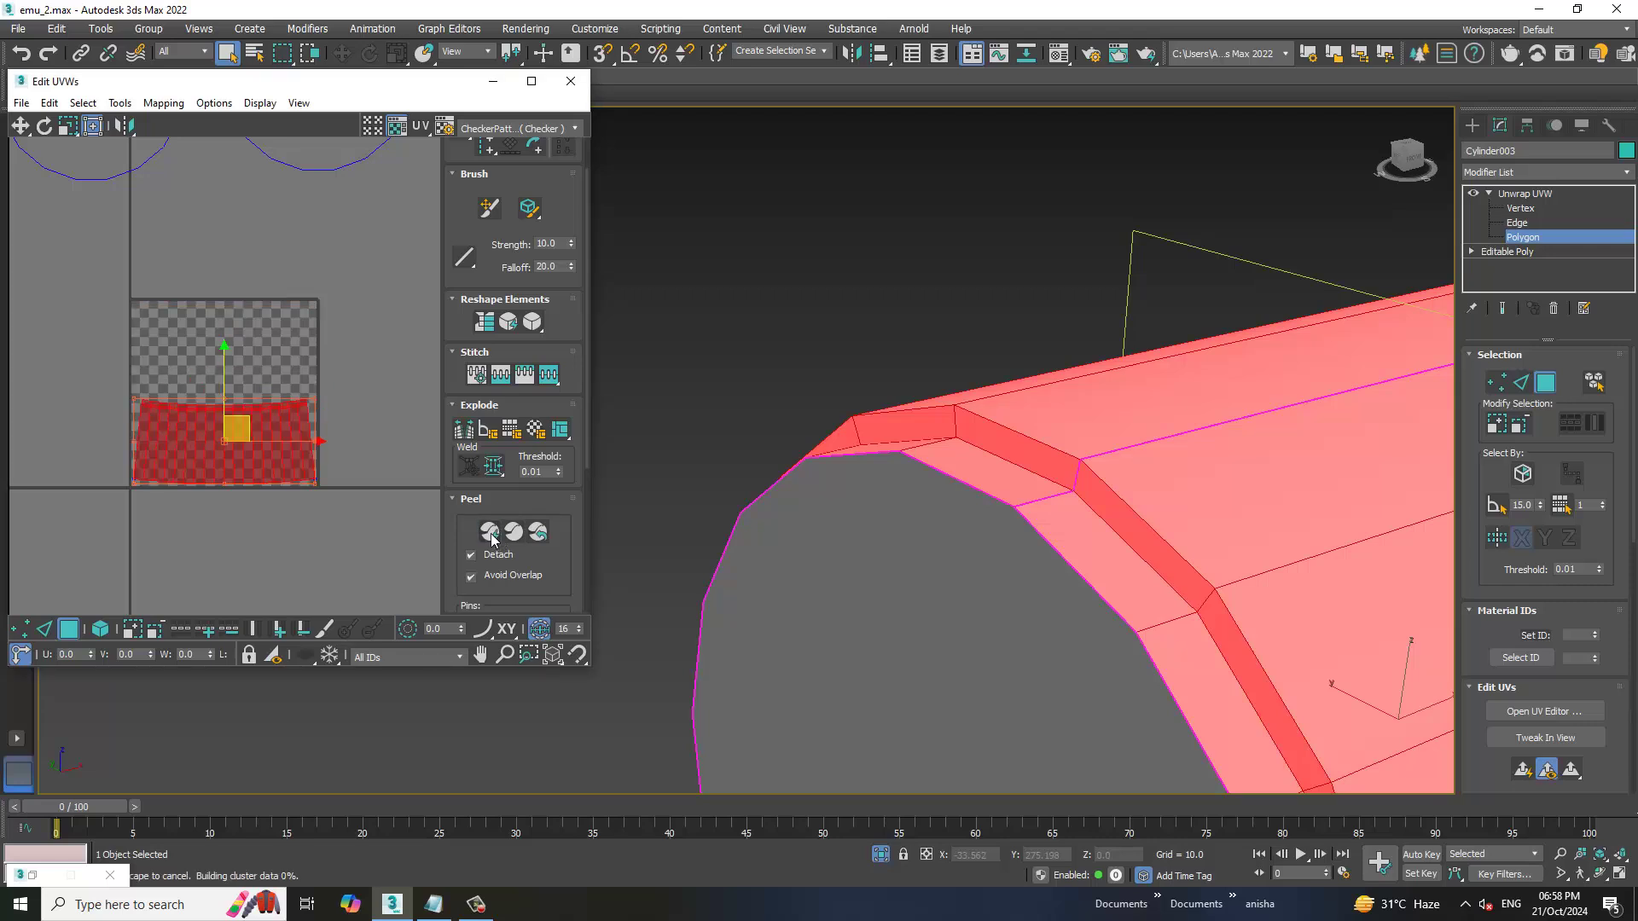
{"action": "left_click", "coordinate": [119, 103]}
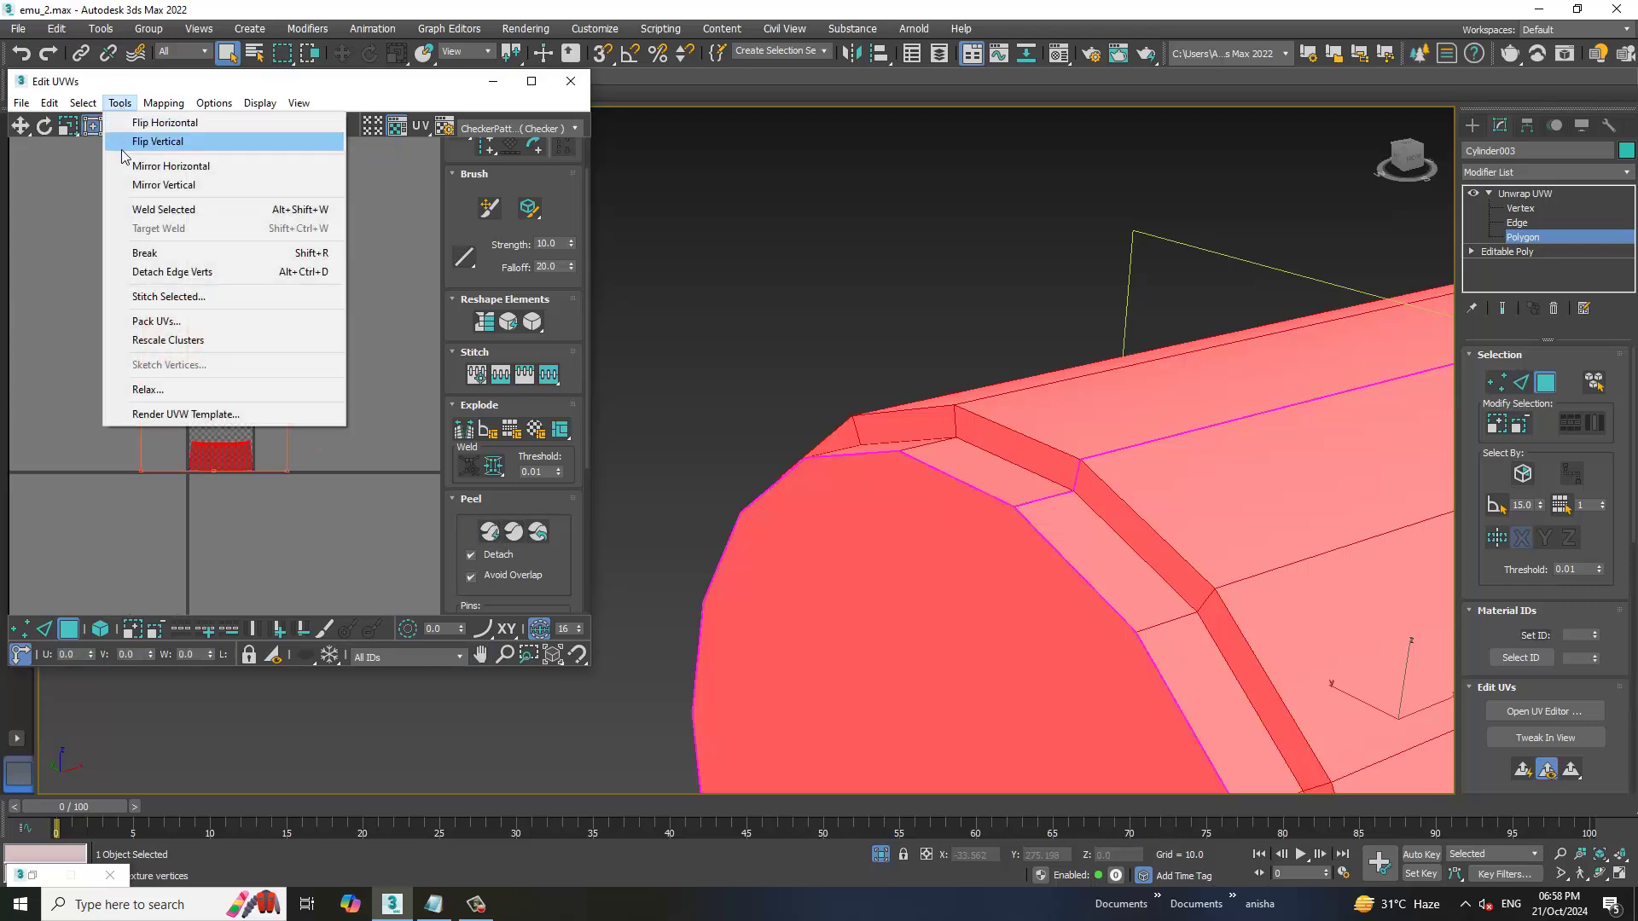
{"action": "left_click", "coordinate": [191, 321]}
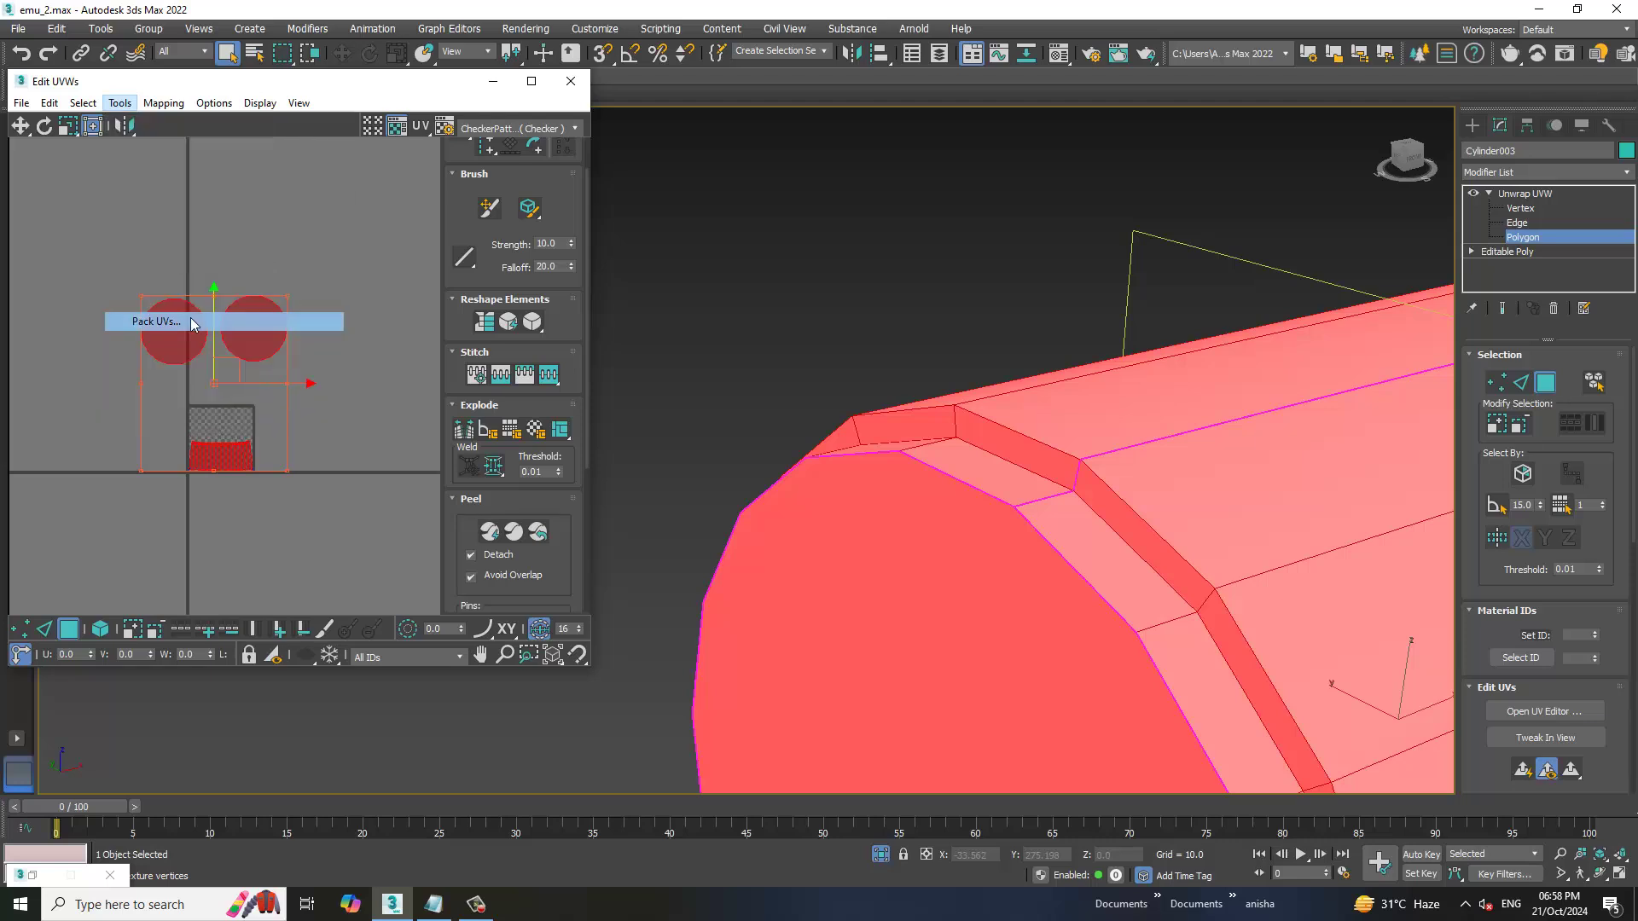
{"action": "left_click", "coordinate": [247, 245]}
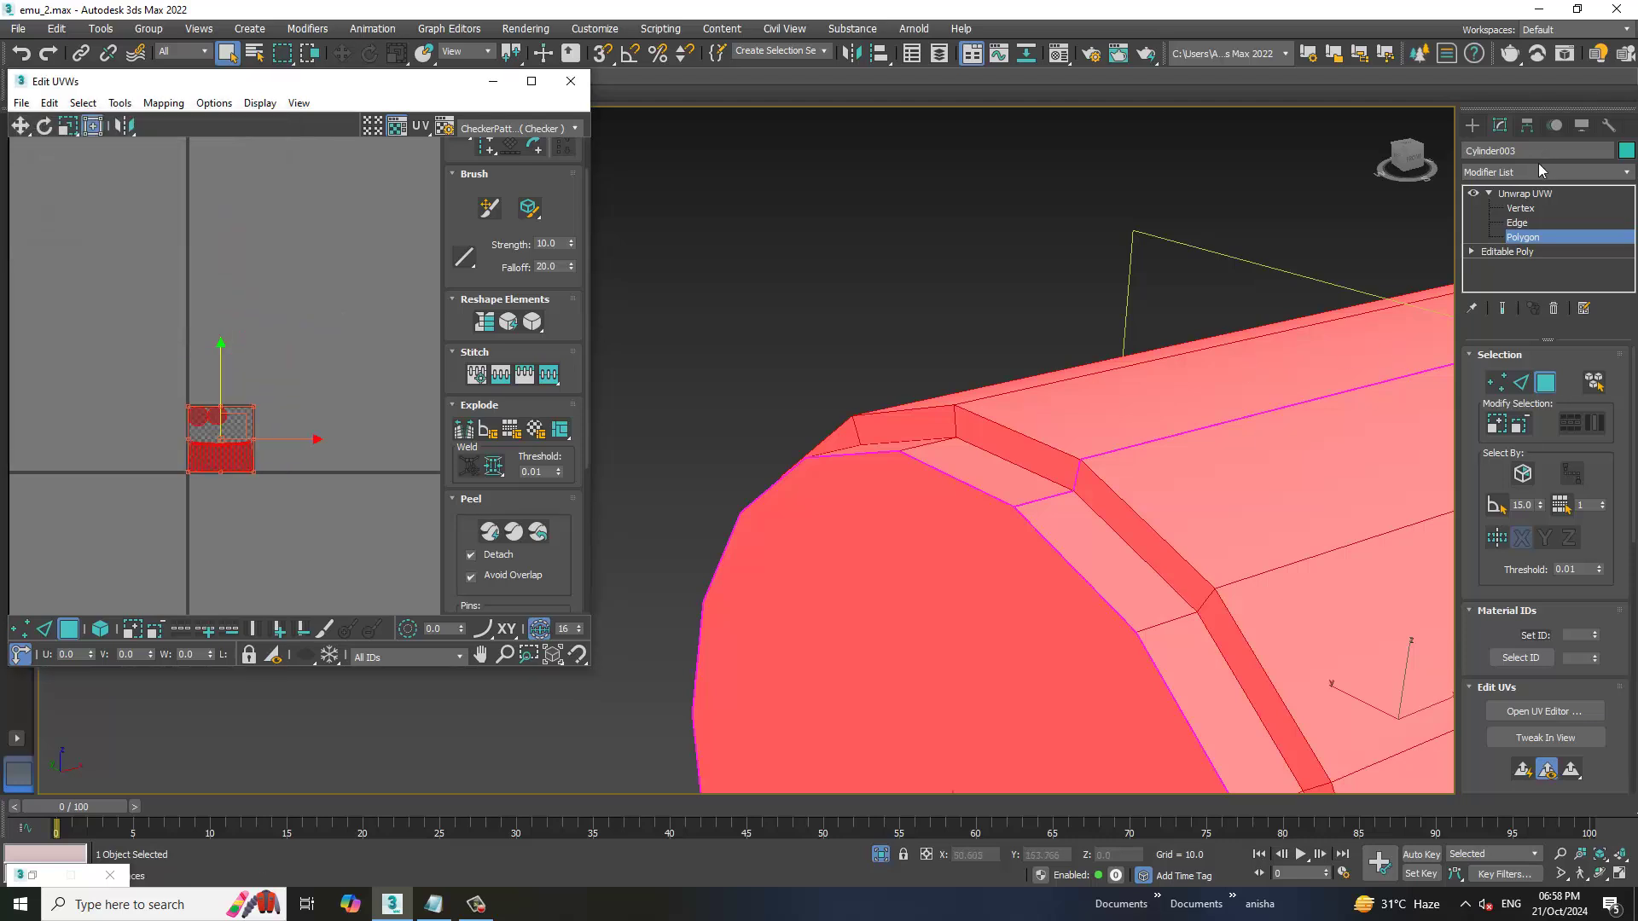
Assign the checker material to Cylinder003 and show the texture in the viewport
{"action": "left_click", "coordinate": [1569, 194]}
{"action": "key", "text": "m"}
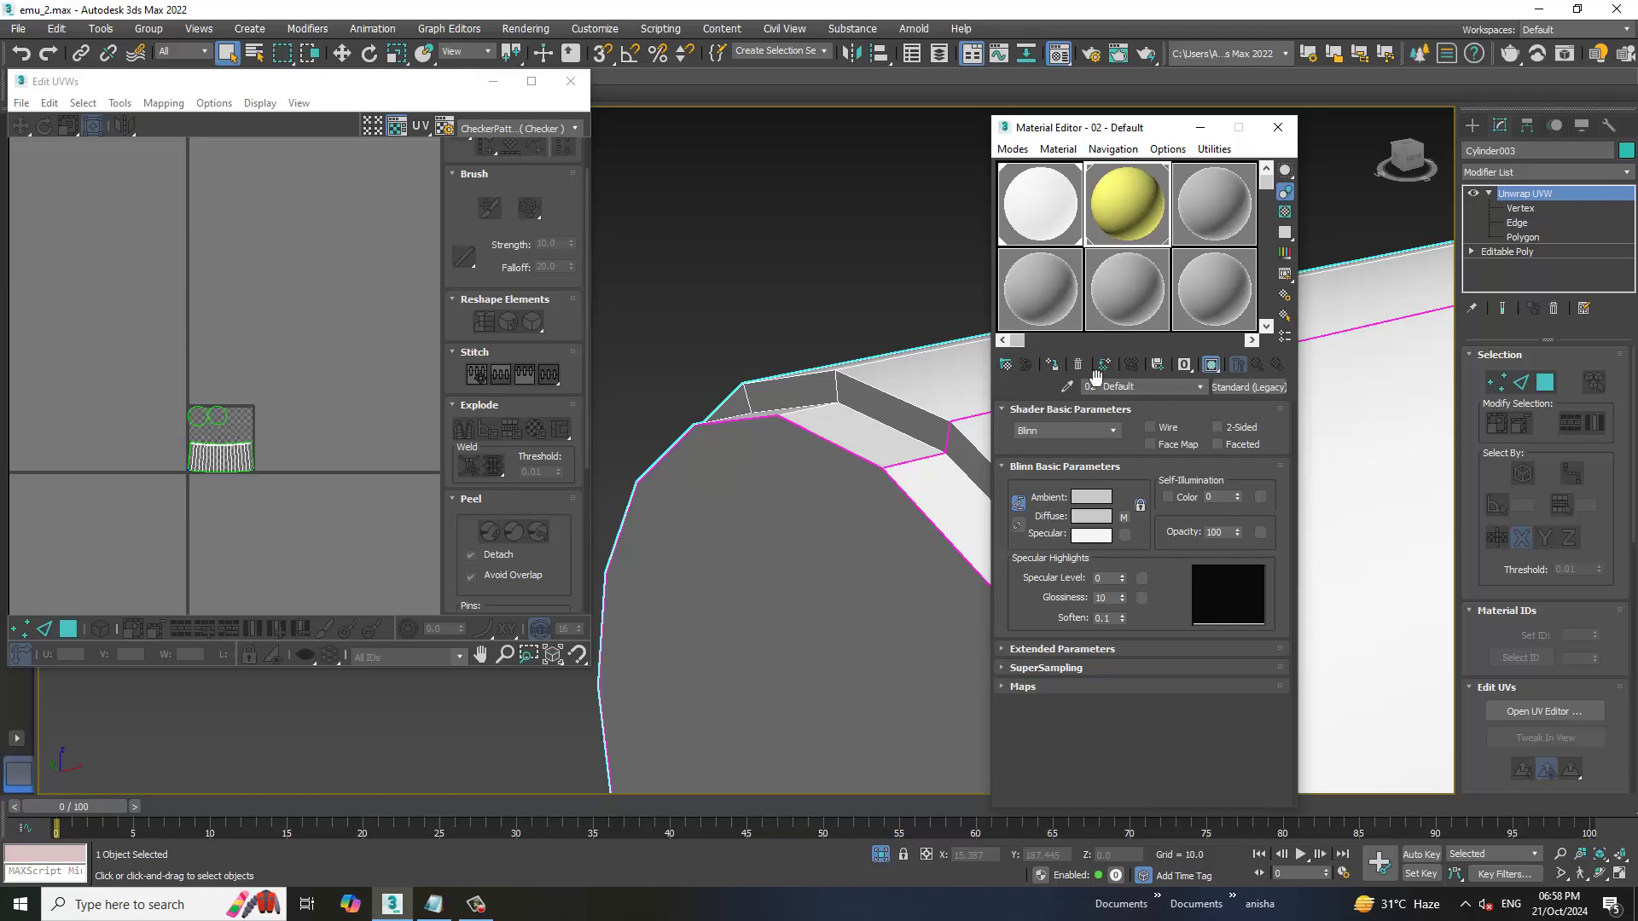
{"action": "left_click", "coordinate": [1053, 365]}
{"action": "left_click", "coordinate": [1277, 127]}
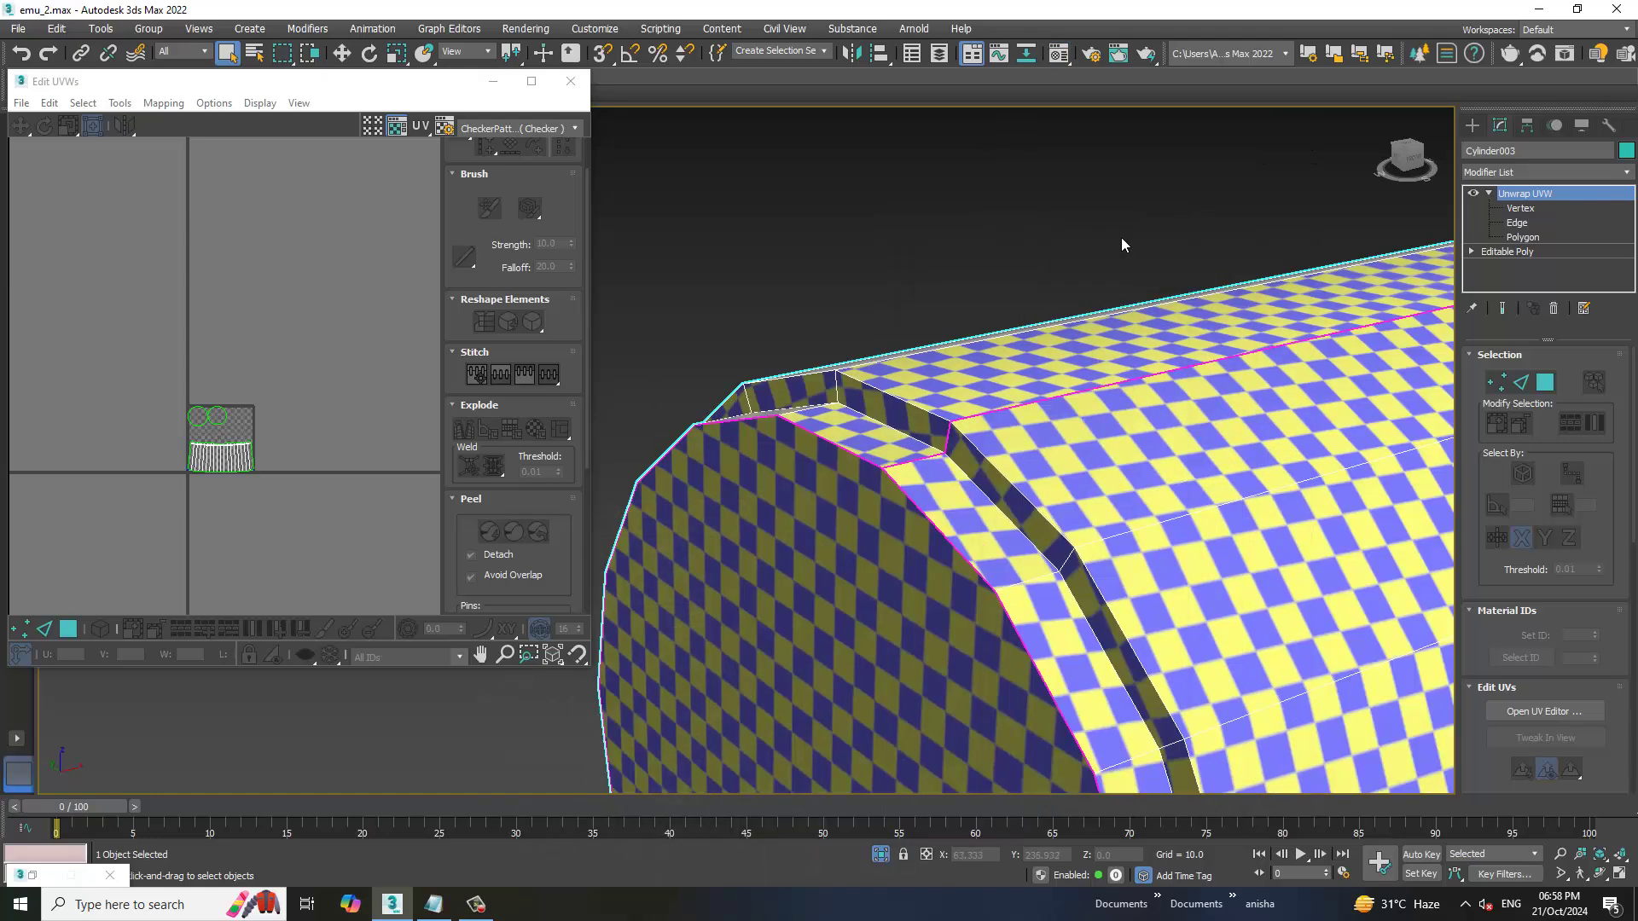
{"action": "left_click", "coordinate": [1121, 237]}
End isolation, then isolate the bent handle Line003 with Alt+Q and orbit around it
{"action": "right_click", "coordinate": [1121, 235]}
{"action": "left_click", "coordinate": [1151, 97]}
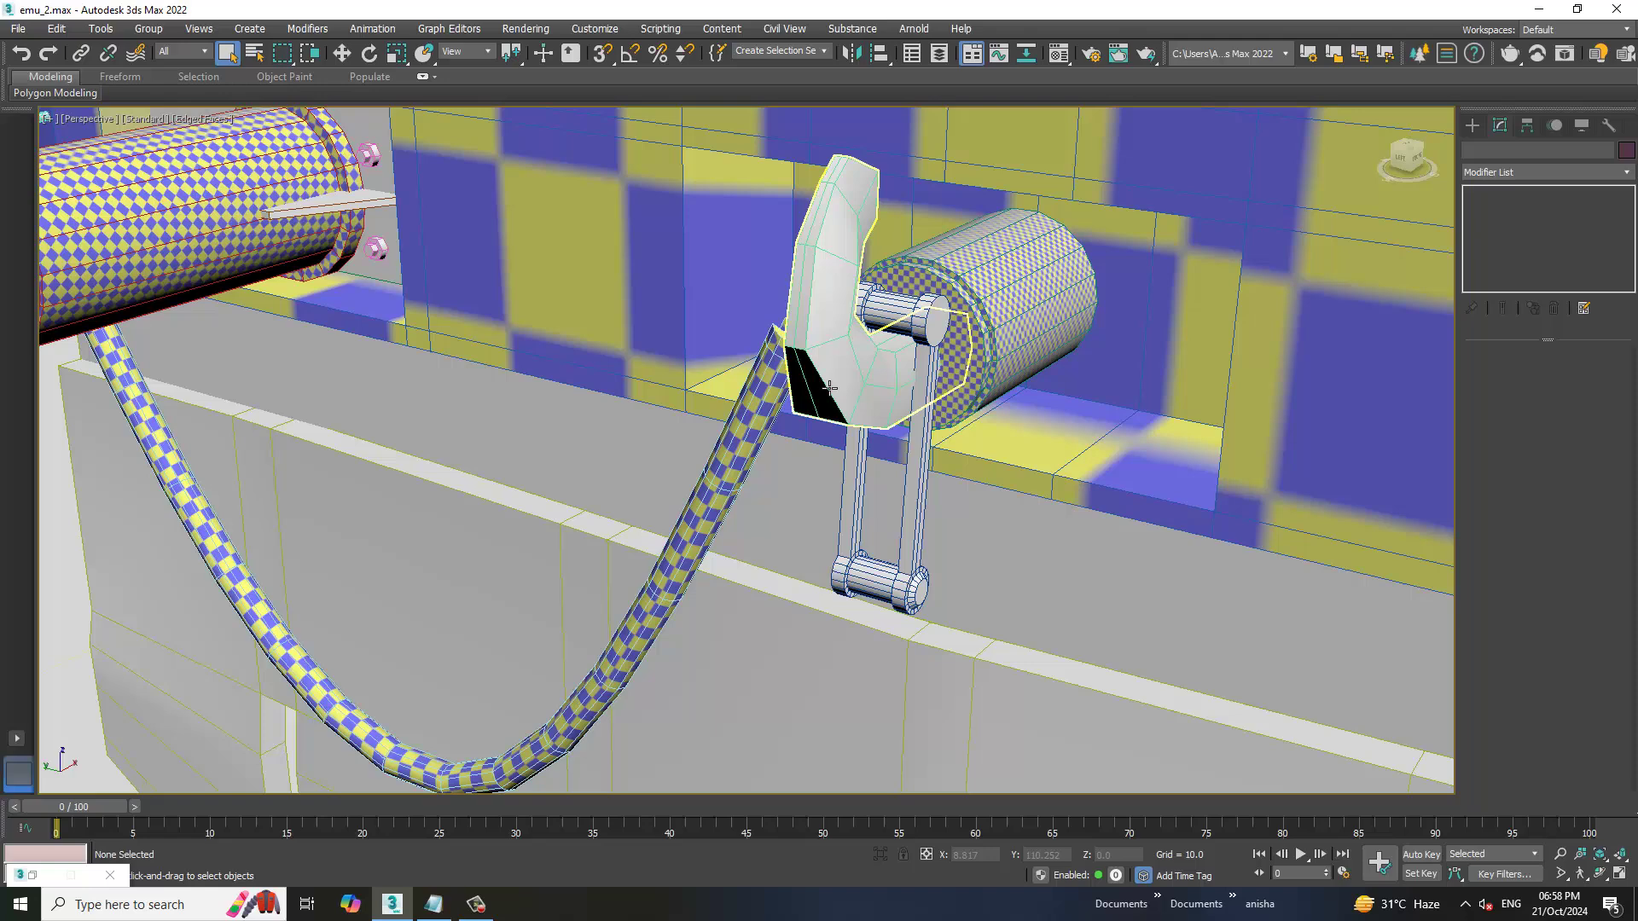
{"action": "left_click", "coordinate": [830, 388]}
{"action": "key", "text": "alt+q"}
{"action": "mouse_move", "coordinate": [866, 358]}
{"action": "middle_mouse_down", "text": "alt"}
{"action": "mouse_move", "coordinate": [768, 373]}
{"action": "mouse_move", "coordinate": [849, 373]}
{"action": "middle_mouse_up", "text": "alt"}
Add an Unwrap UVW modifier to Line003 and switch to Polygon level
{"action": "left_click", "coordinate": [1617, 171]}
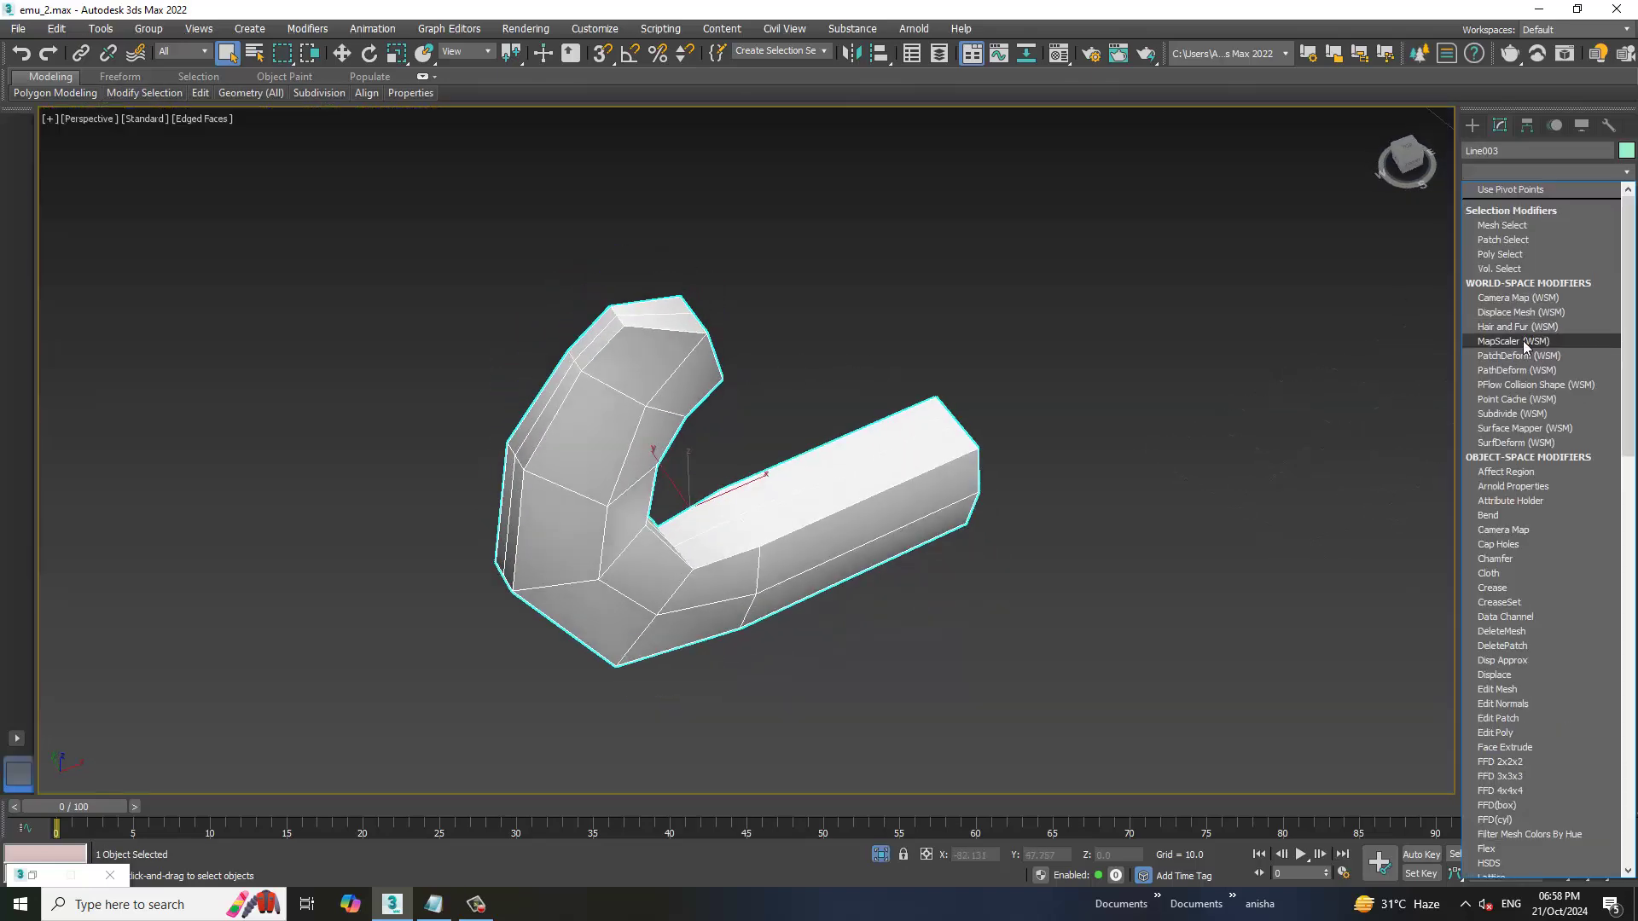
{"action": "scroll", "coordinate": [1523, 340], "scroll_direction": "down", "scroll_amount": 10}
{"action": "left_click", "coordinate": [1534, 613]}
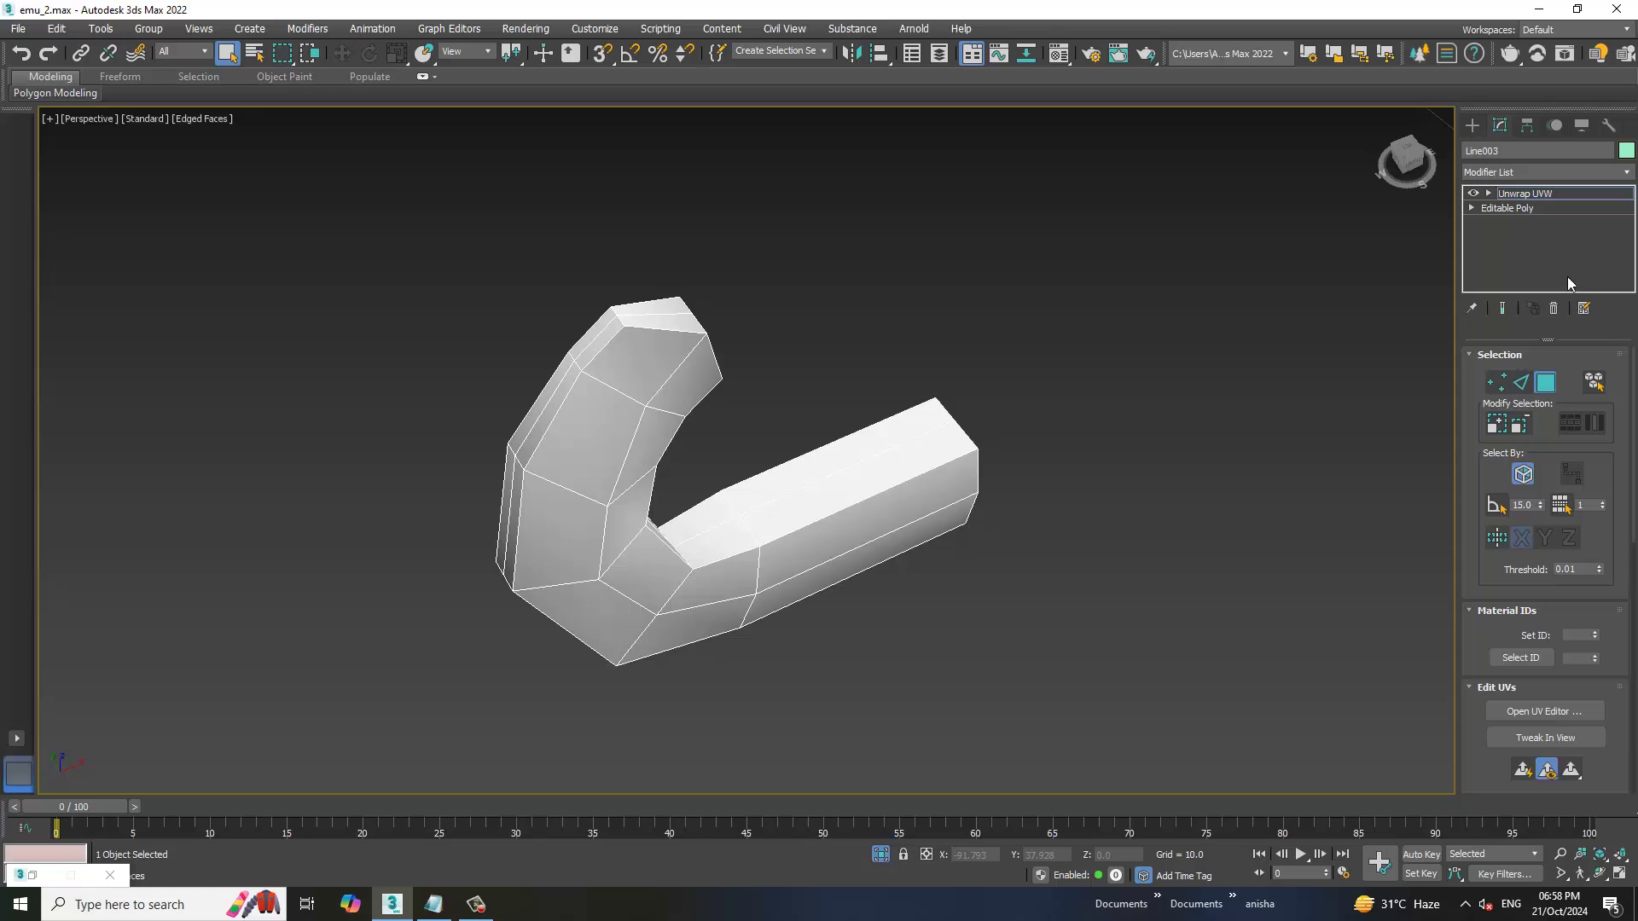
{"action": "left_click", "coordinate": [1489, 193]}
Planar-map the handle head's faces and move that UV island out of the checker area
{"action": "middle_click_drag", "start_coordinate": [1152, 342], "coordinate": [740, 382], "text": "alt"}
{"action": "left_click", "coordinate": [704, 315]}
{"action": "scroll", "coordinate": [704, 315], "scroll_direction": "up", "scroll_amount": 2}
{"action": "left_click", "coordinate": [730, 295], "text": "ctrl"}
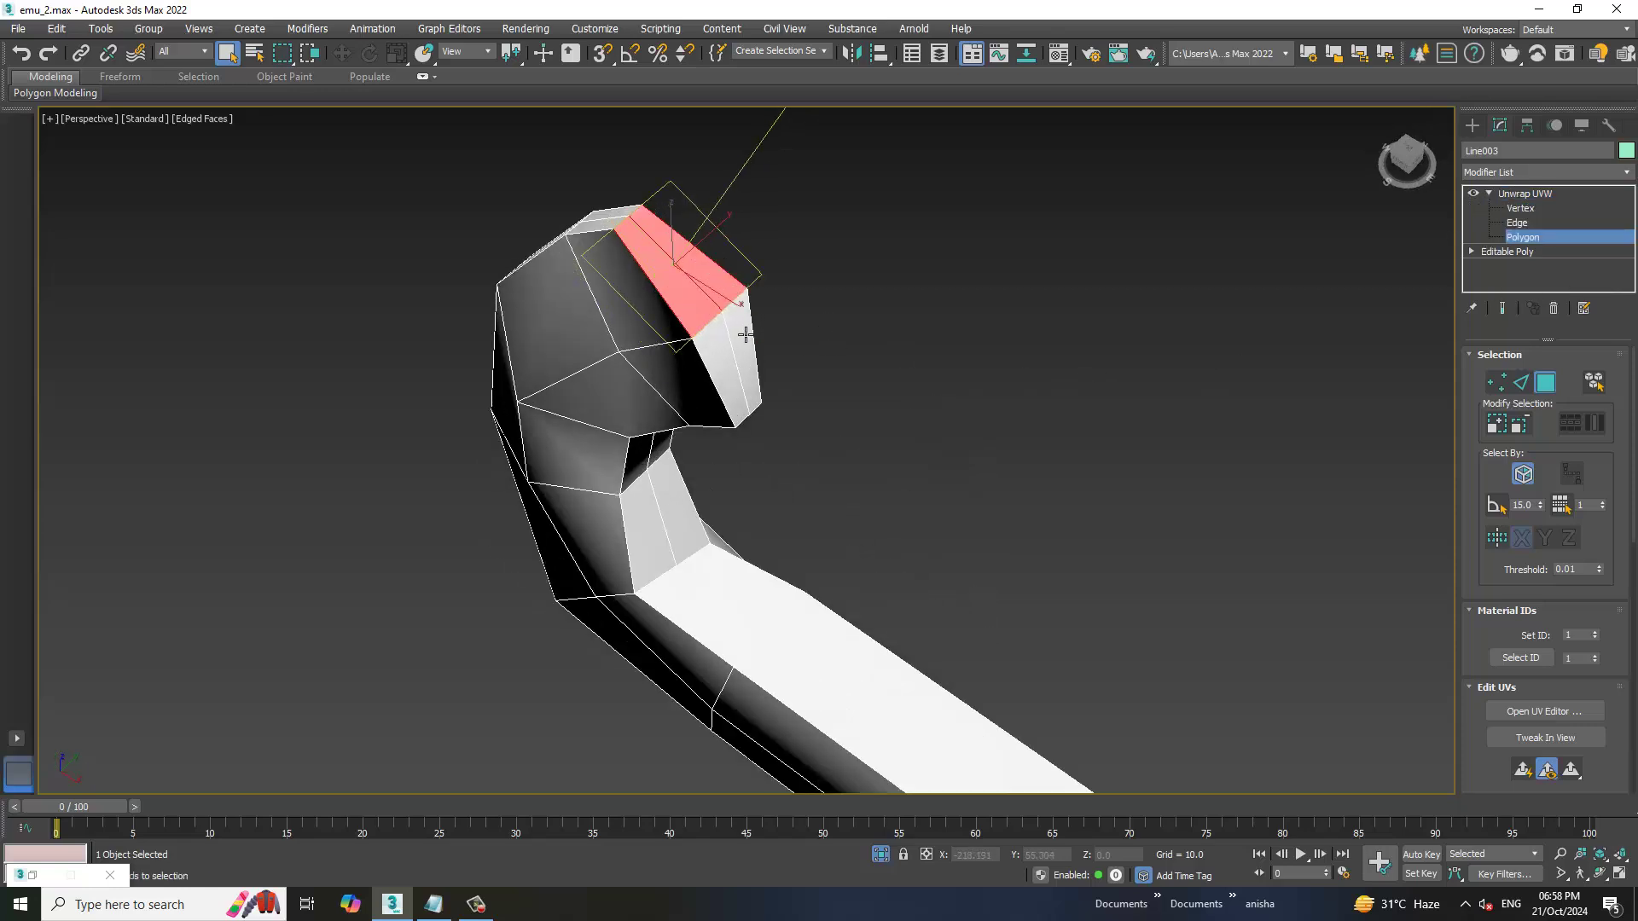
{"action": "left_click", "coordinate": [722, 340], "text": "ctrl"}
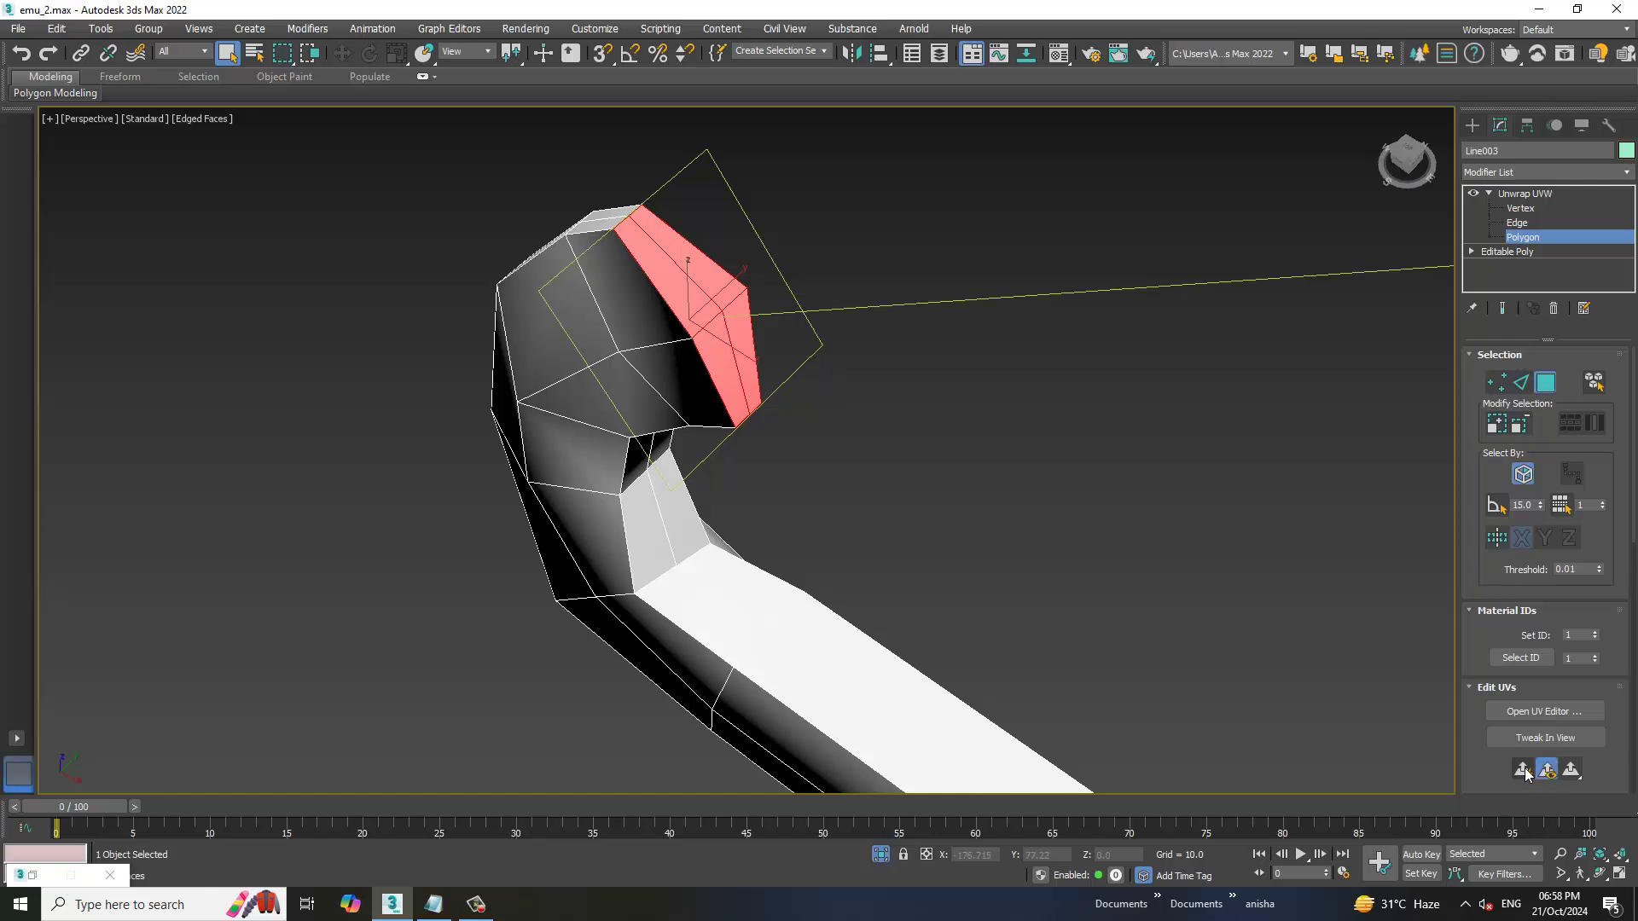
{"action": "left_click", "coordinate": [1545, 711]}
{"action": "middle_click_drag", "start_coordinate": [998, 333], "coordinate": [1169, 205]}
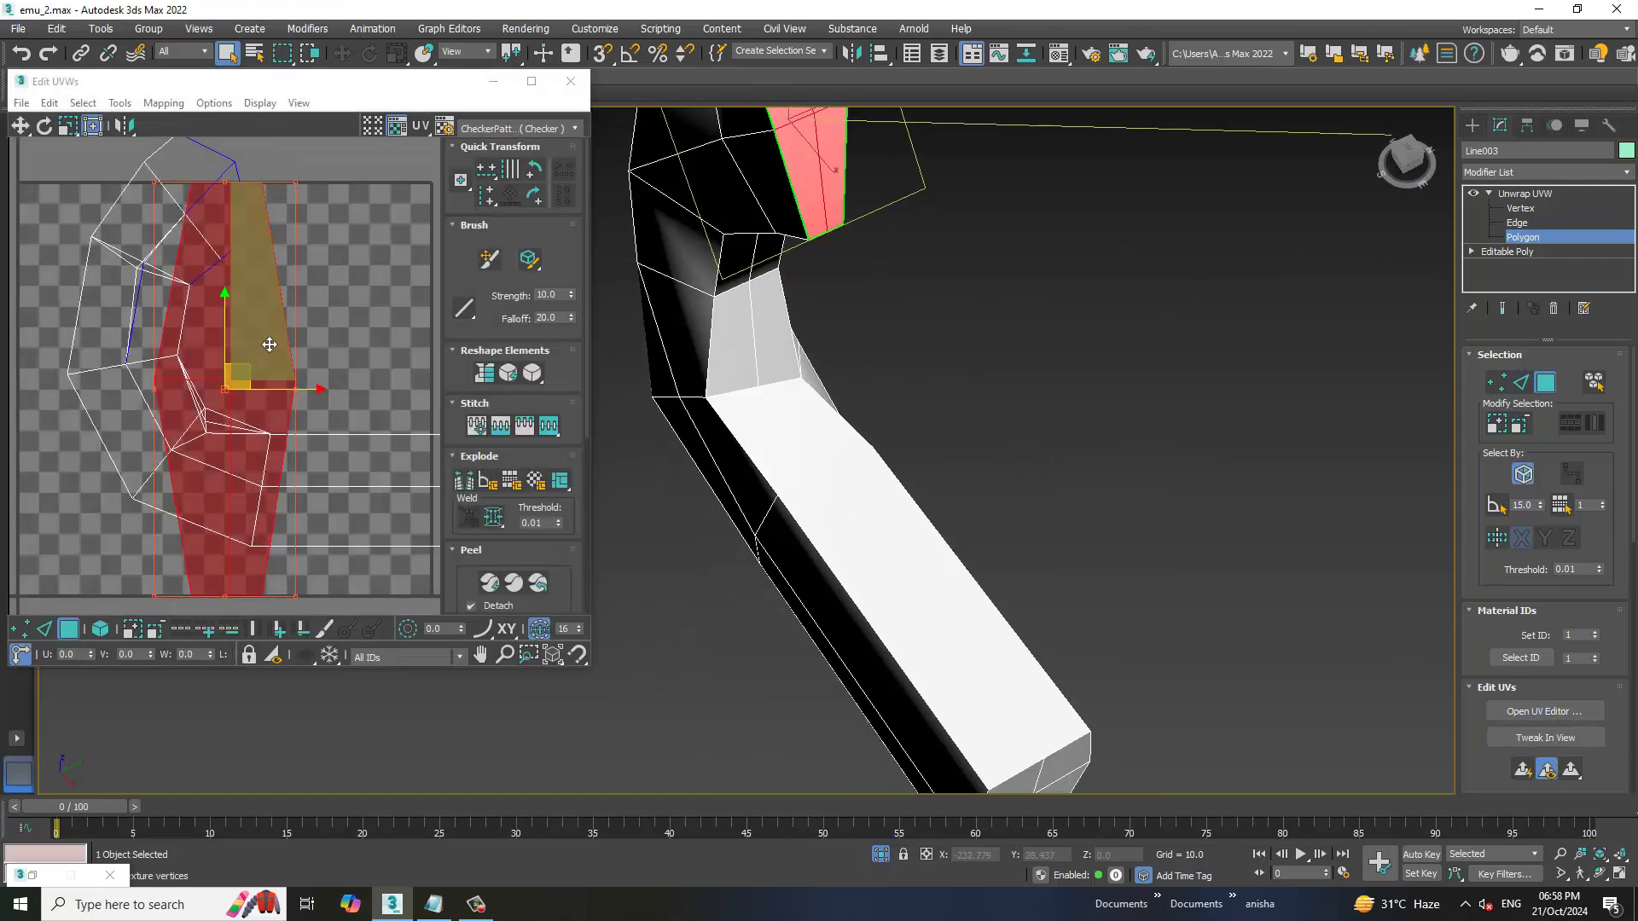
{"action": "scroll", "coordinate": [256, 341], "scroll_direction": "down", "scroll_amount": 2}
{"action": "left_click_drag", "start_coordinate": [184, 315], "coordinate": [39, 160]}
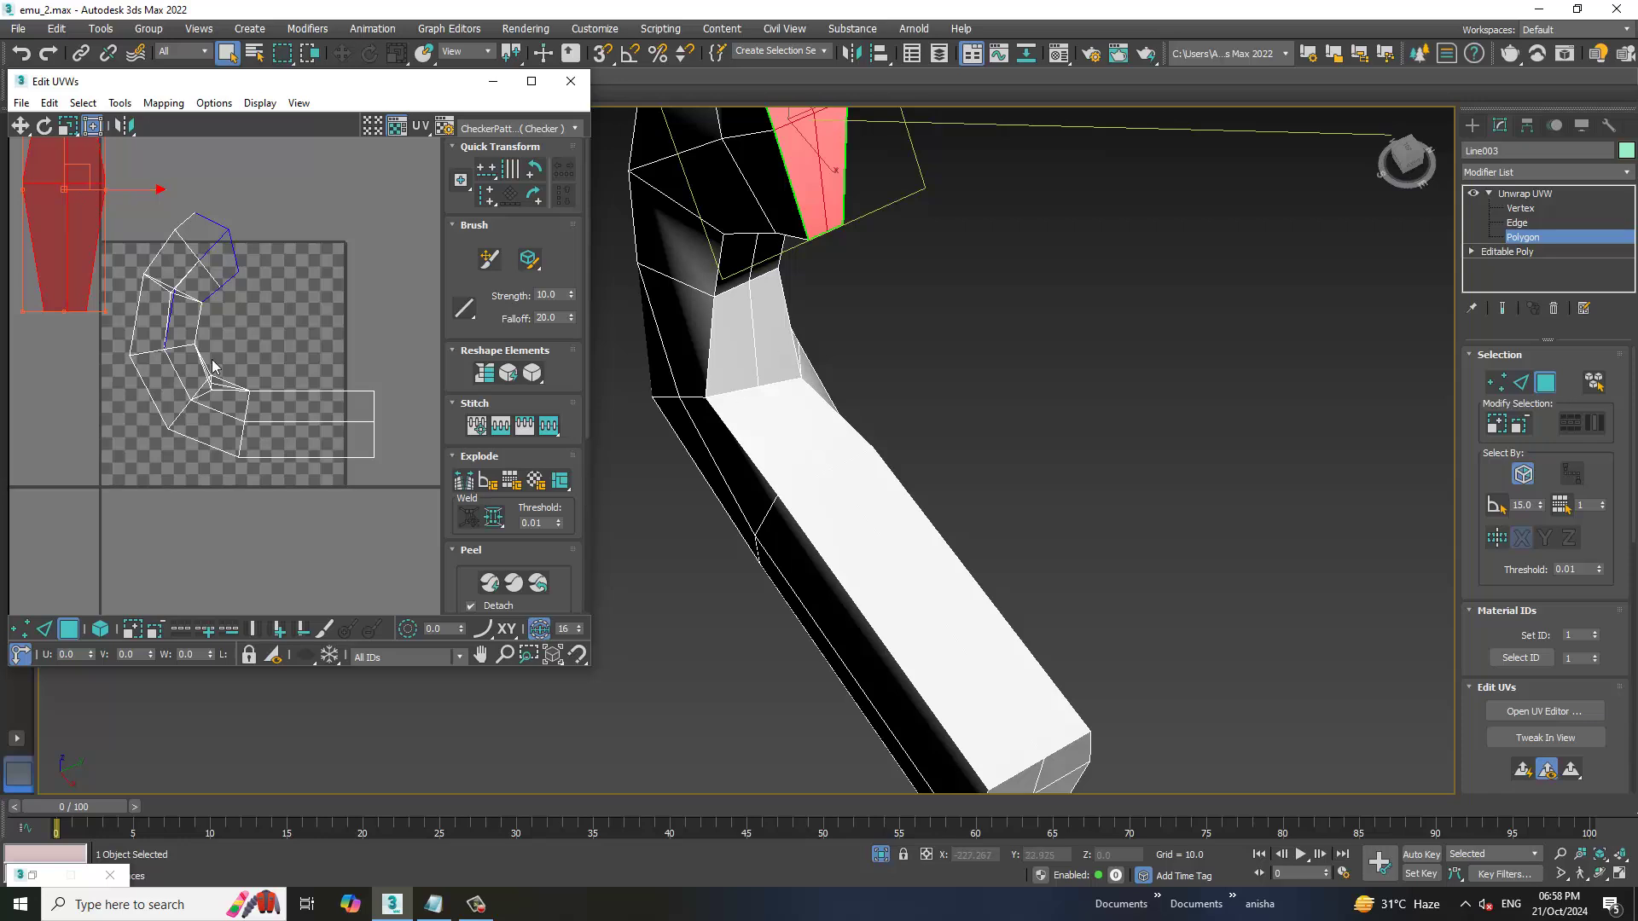
Select the handle's far end-cap faces and planar-map them
{"action": "middle_click_drag", "start_coordinate": [977, 478], "coordinate": [950, 245], "text": "alt"}
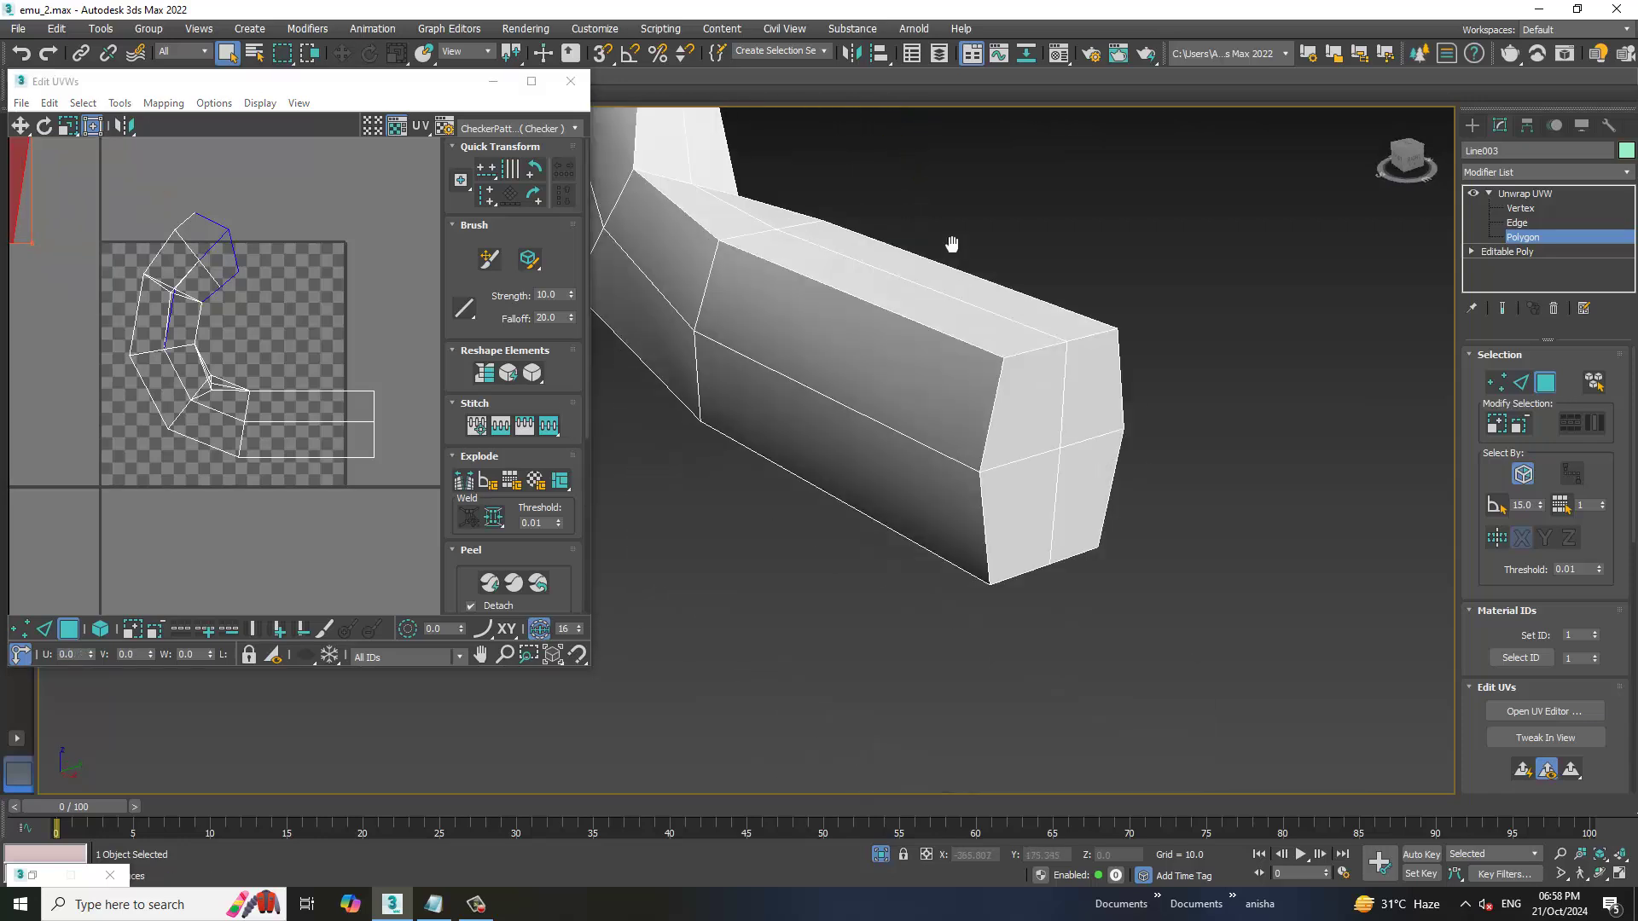
{"action": "left_click", "coordinate": [1116, 408]}
{"action": "left_click", "coordinate": [1094, 479], "text": "ctrl"}
{"action": "left_click", "coordinate": [1032, 490], "text": "ctrl"}
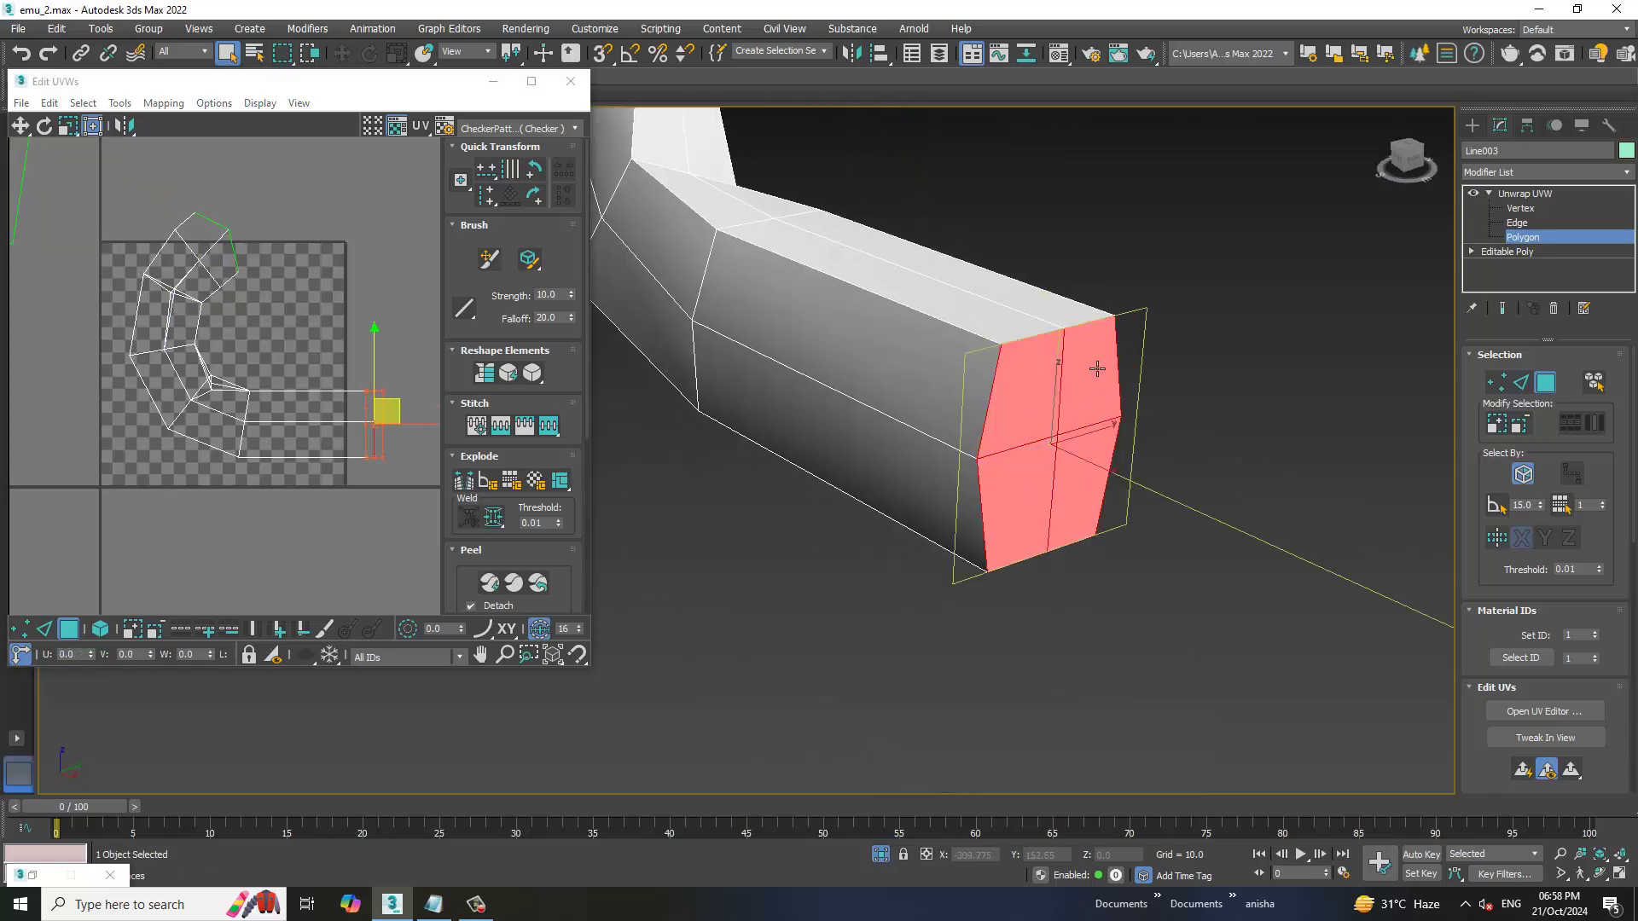
{"action": "middle_click_drag", "start_coordinate": [1032, 490], "coordinate": [1234, 384], "text": "alt"}
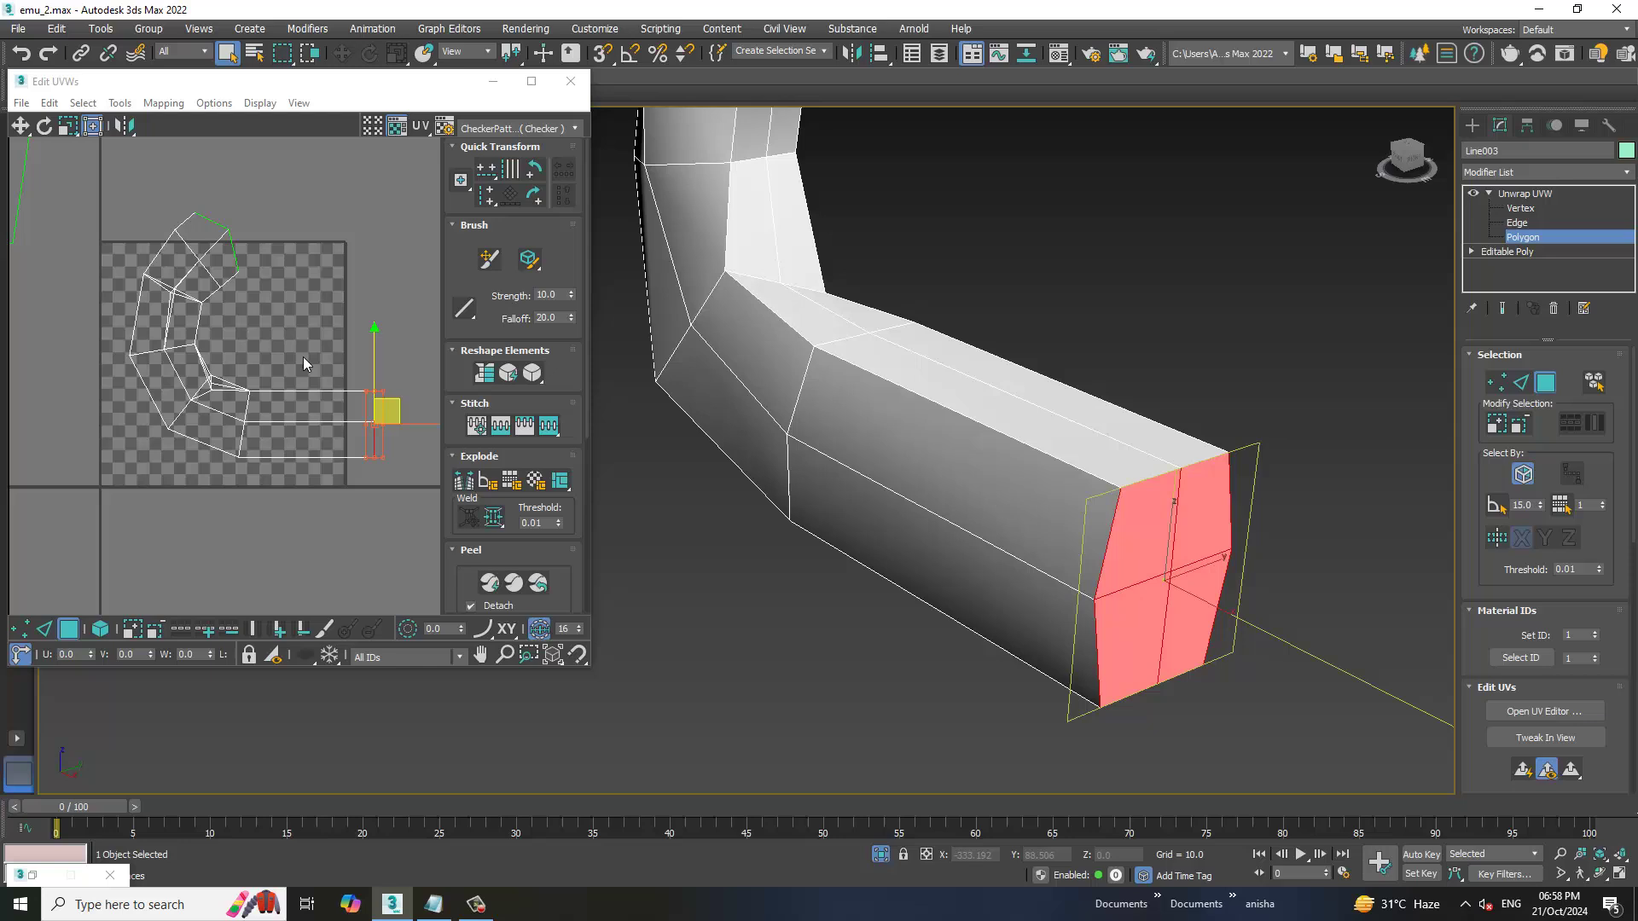
{"action": "left_click", "coordinate": [1524, 769]}
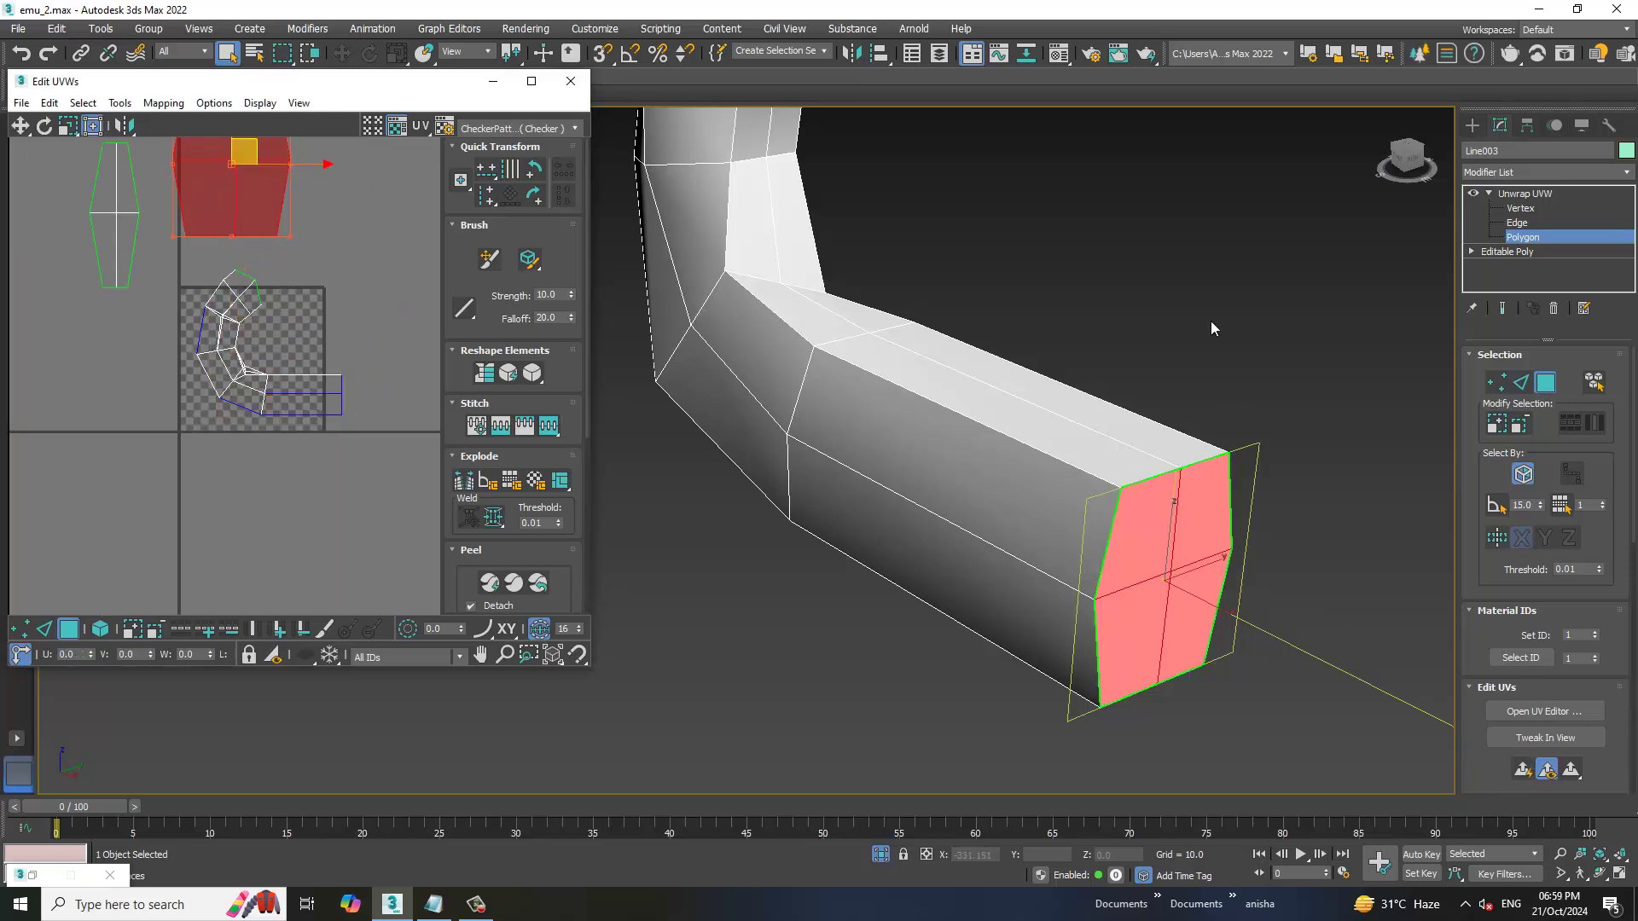
{"action": "middle_click_drag", "start_coordinate": [1211, 321], "coordinate": [1384, 319]}
Break a seam along the top edge loop and peel the bent body into a straight strip
{"action": "left_click", "coordinate": [1515, 222]}
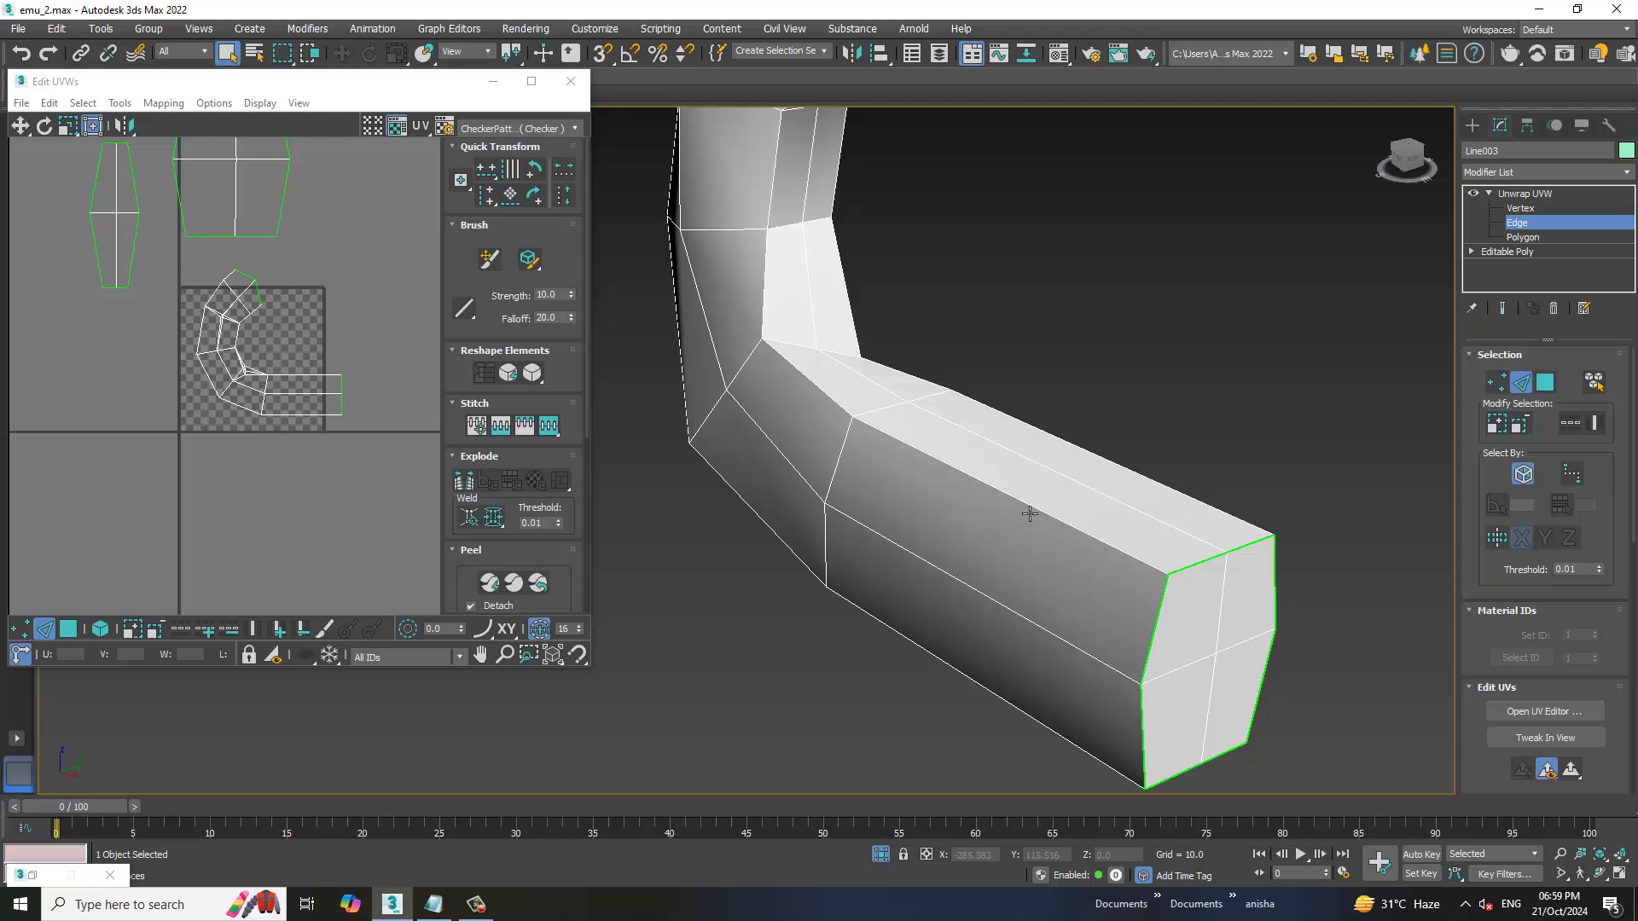
{"action": "double_click", "coordinate": [1030, 513]}
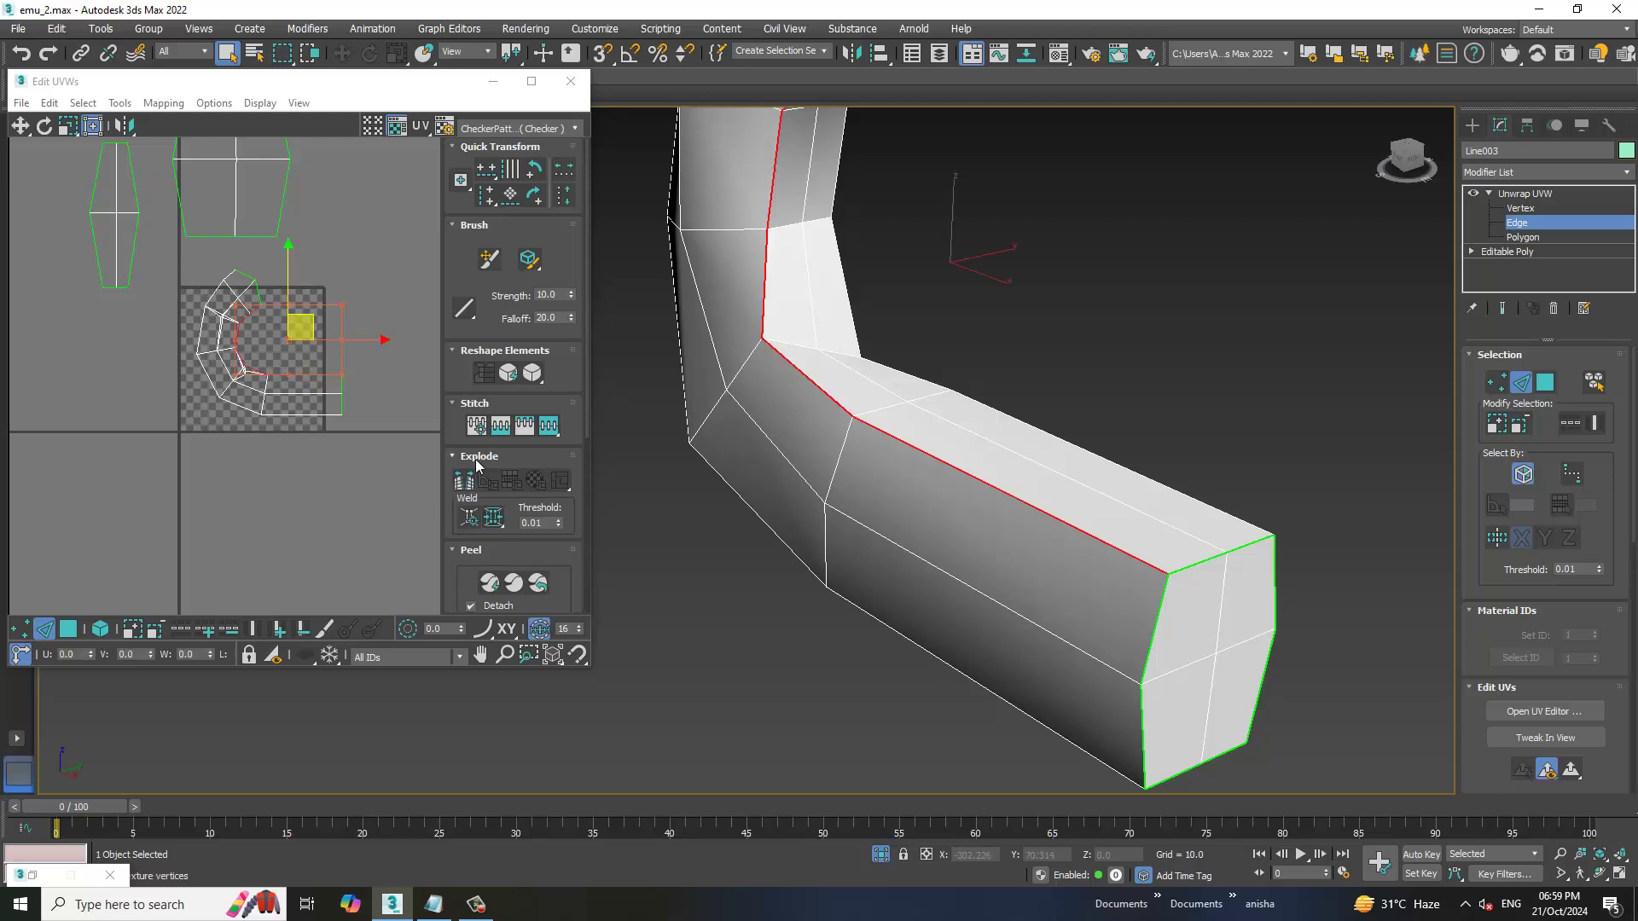
{"action": "left_click", "coordinate": [472, 484]}
{"action": "left_click", "coordinate": [1525, 239]}
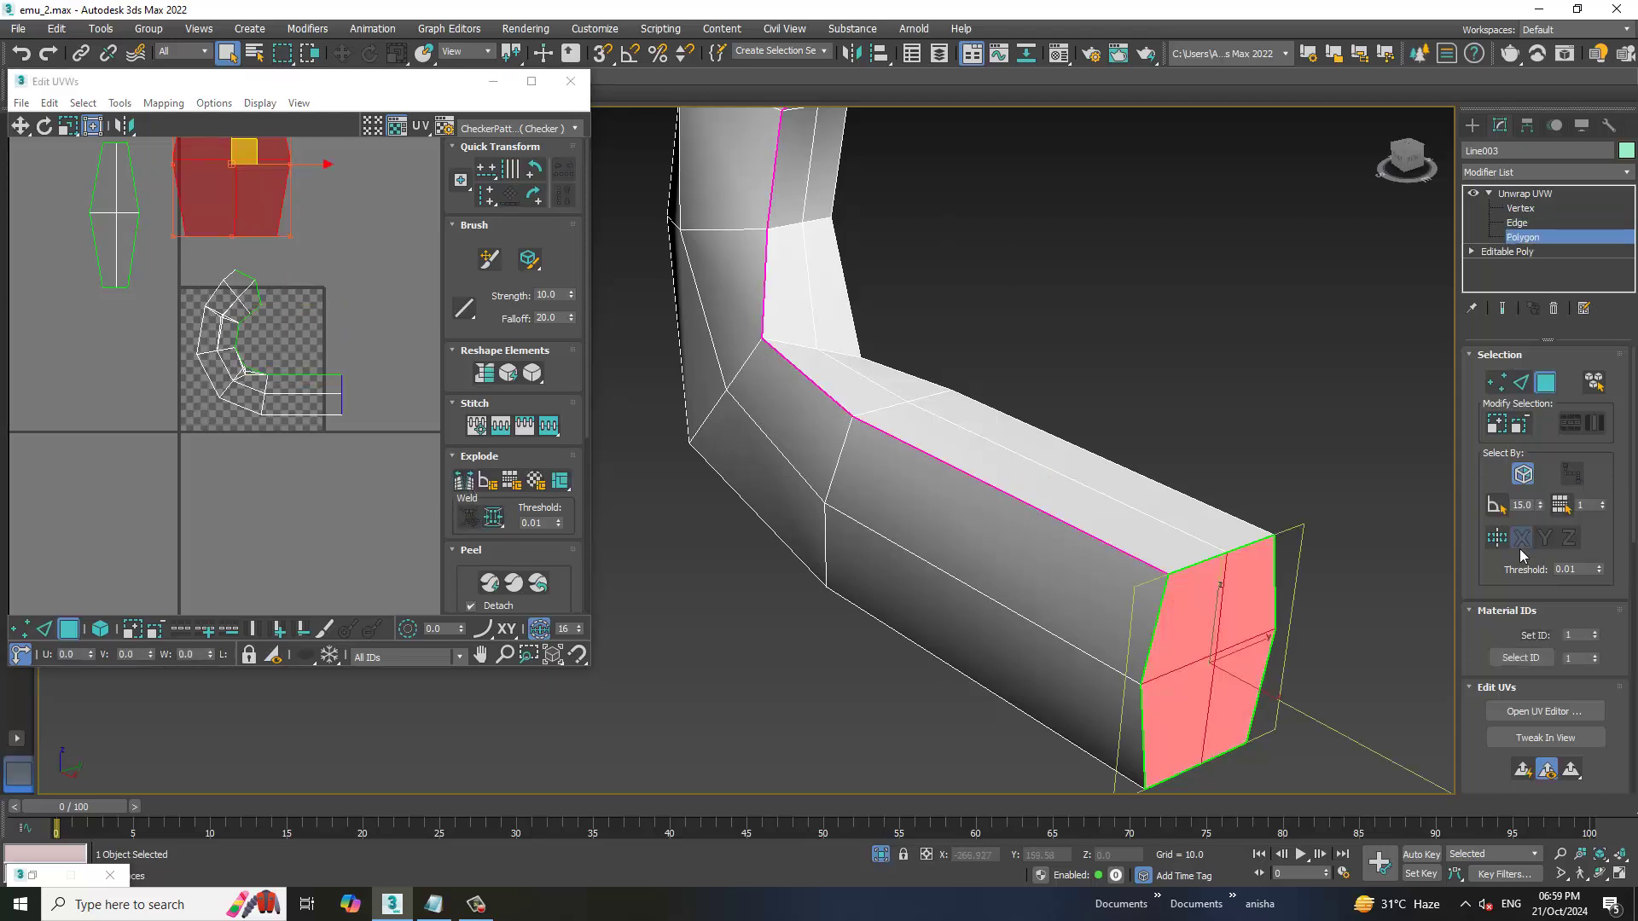
{"action": "left_click", "coordinate": [337, 405]}
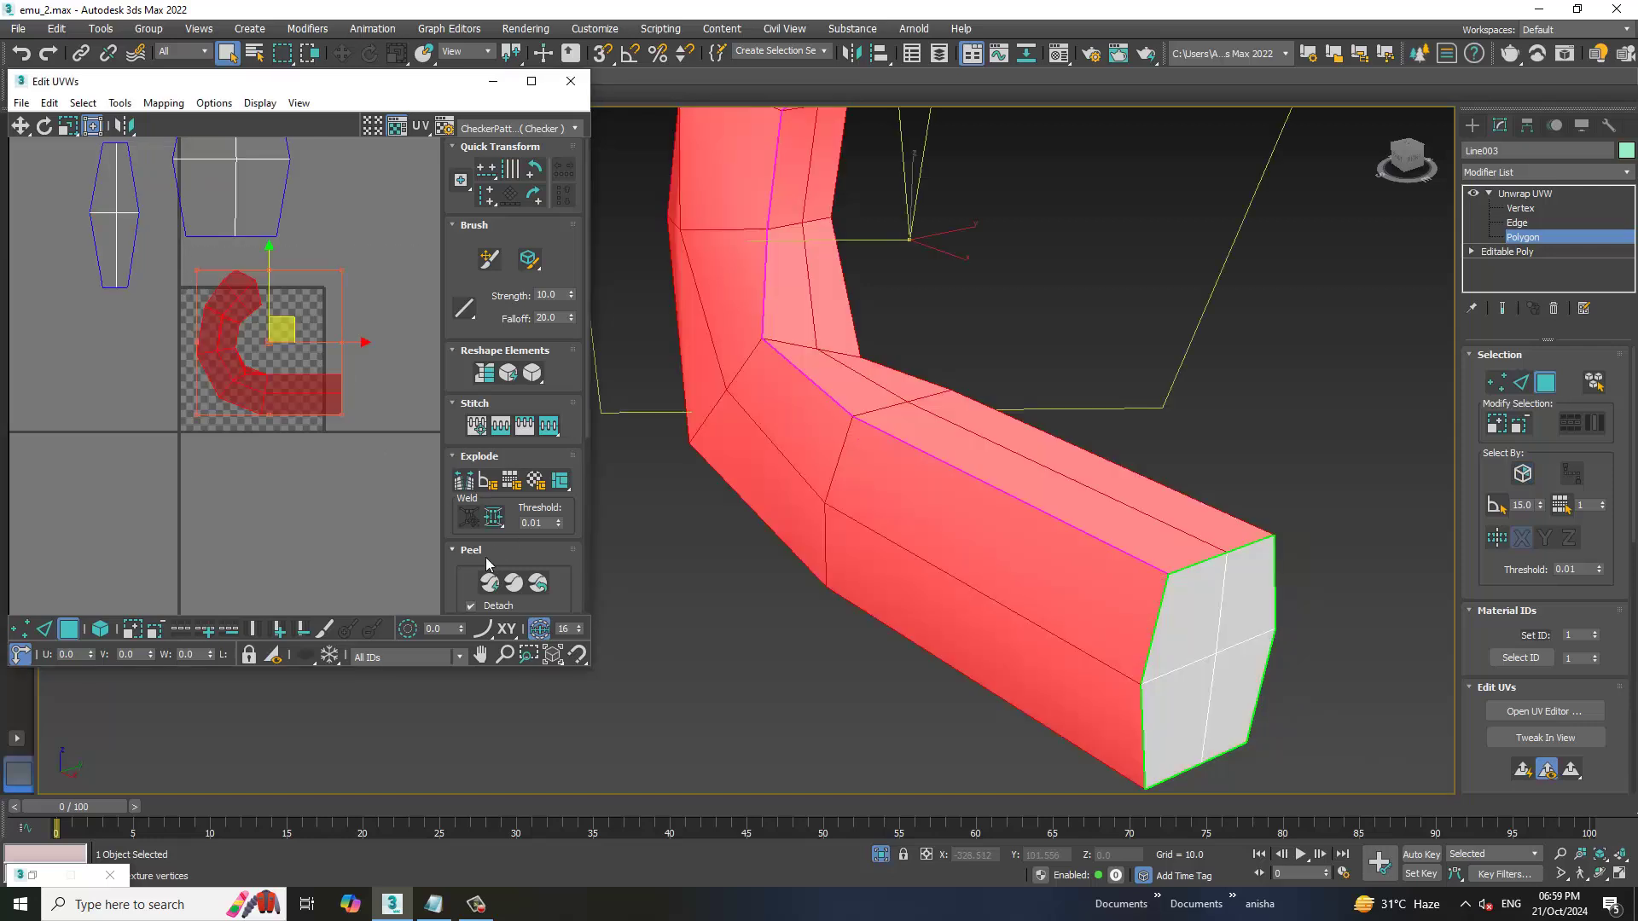
{"action": "left_click", "coordinate": [493, 588]}
Select all Line003 UV clusters and pack them into the checker square
{"action": "scroll", "coordinate": [232, 344], "scroll_direction": "down", "scroll_amount": 3}
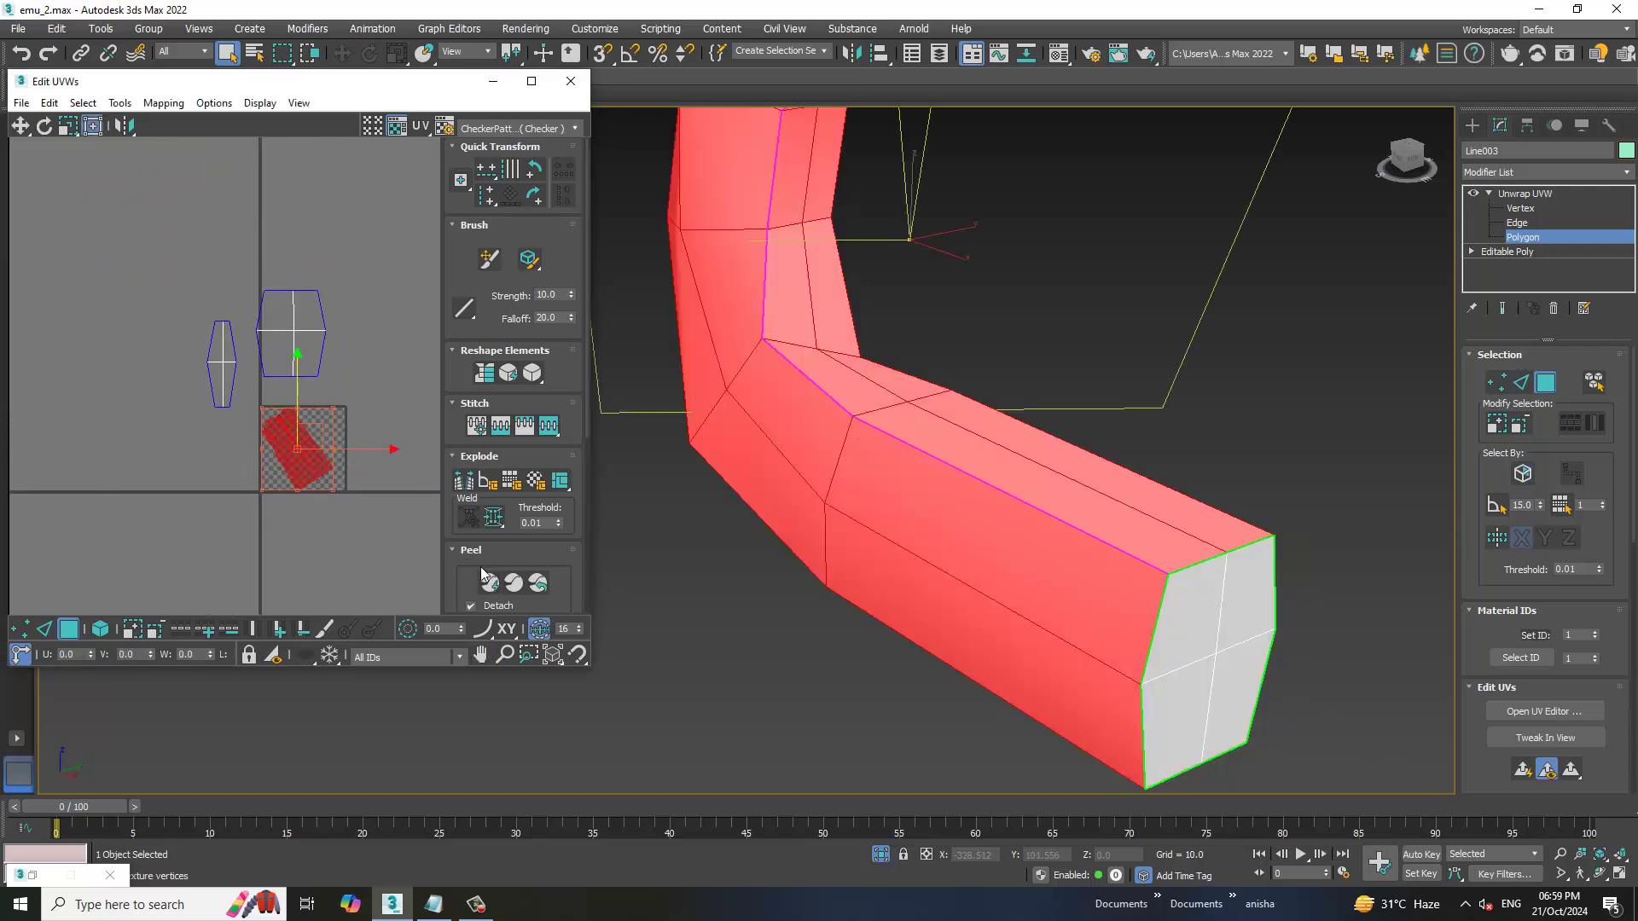
{"action": "key", "text": "ctrl+a"}
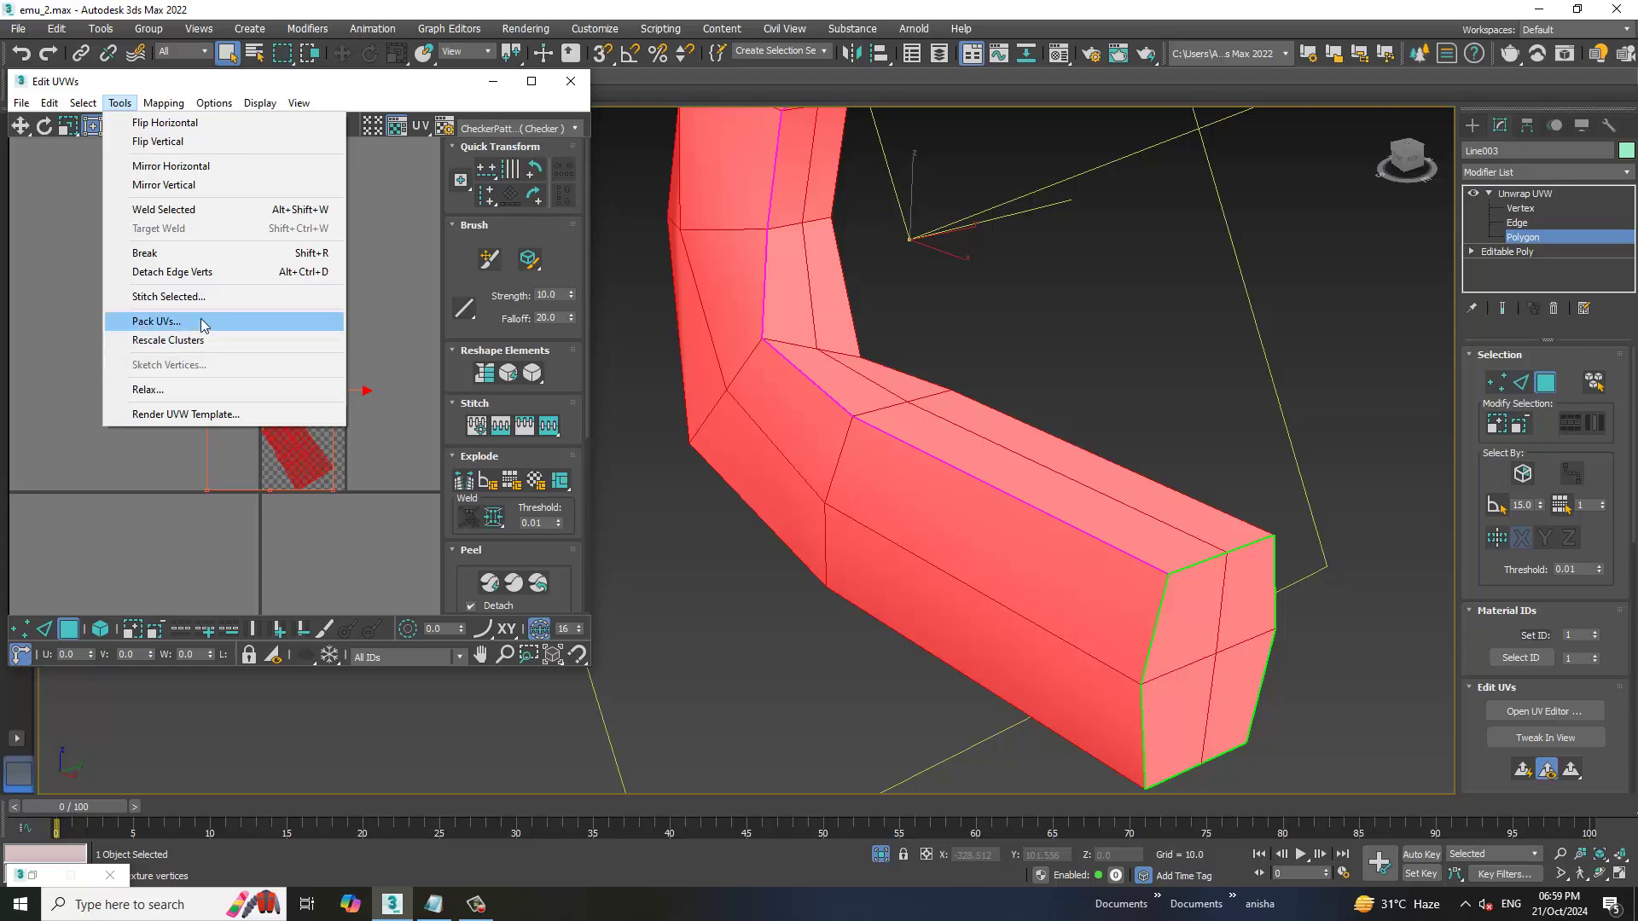
{"action": "left_click", "coordinate": [205, 322]}
{"action": "left_click", "coordinate": [266, 248]}
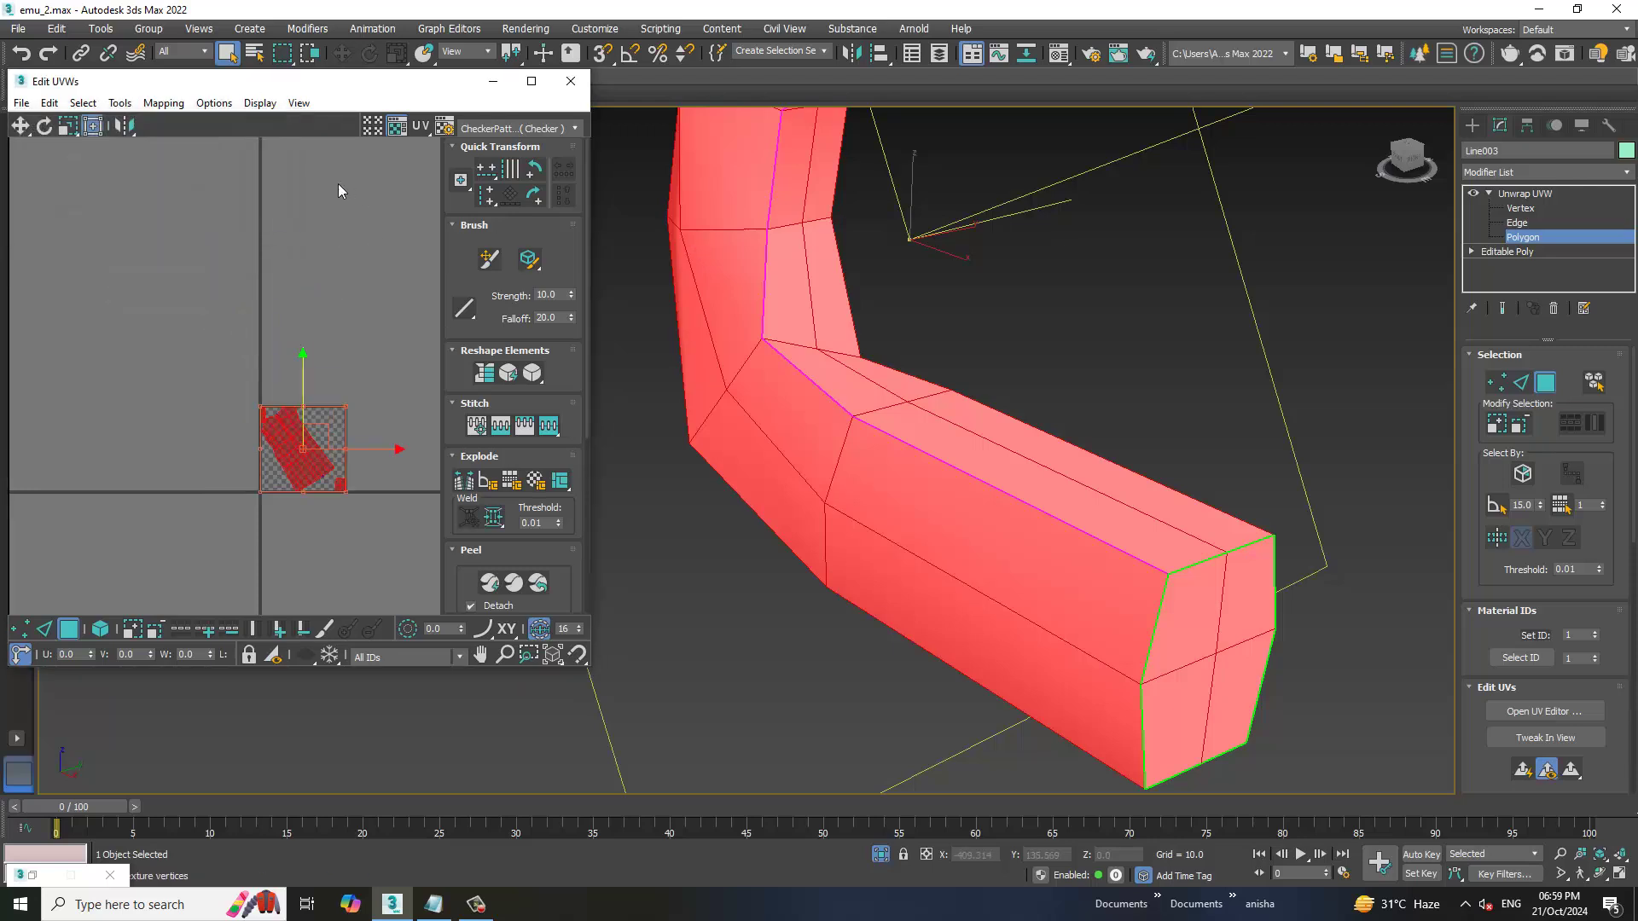
Assign the blue-yellow checker material to the bent handle Line003
{"action": "left_click", "coordinate": [492, 81]}
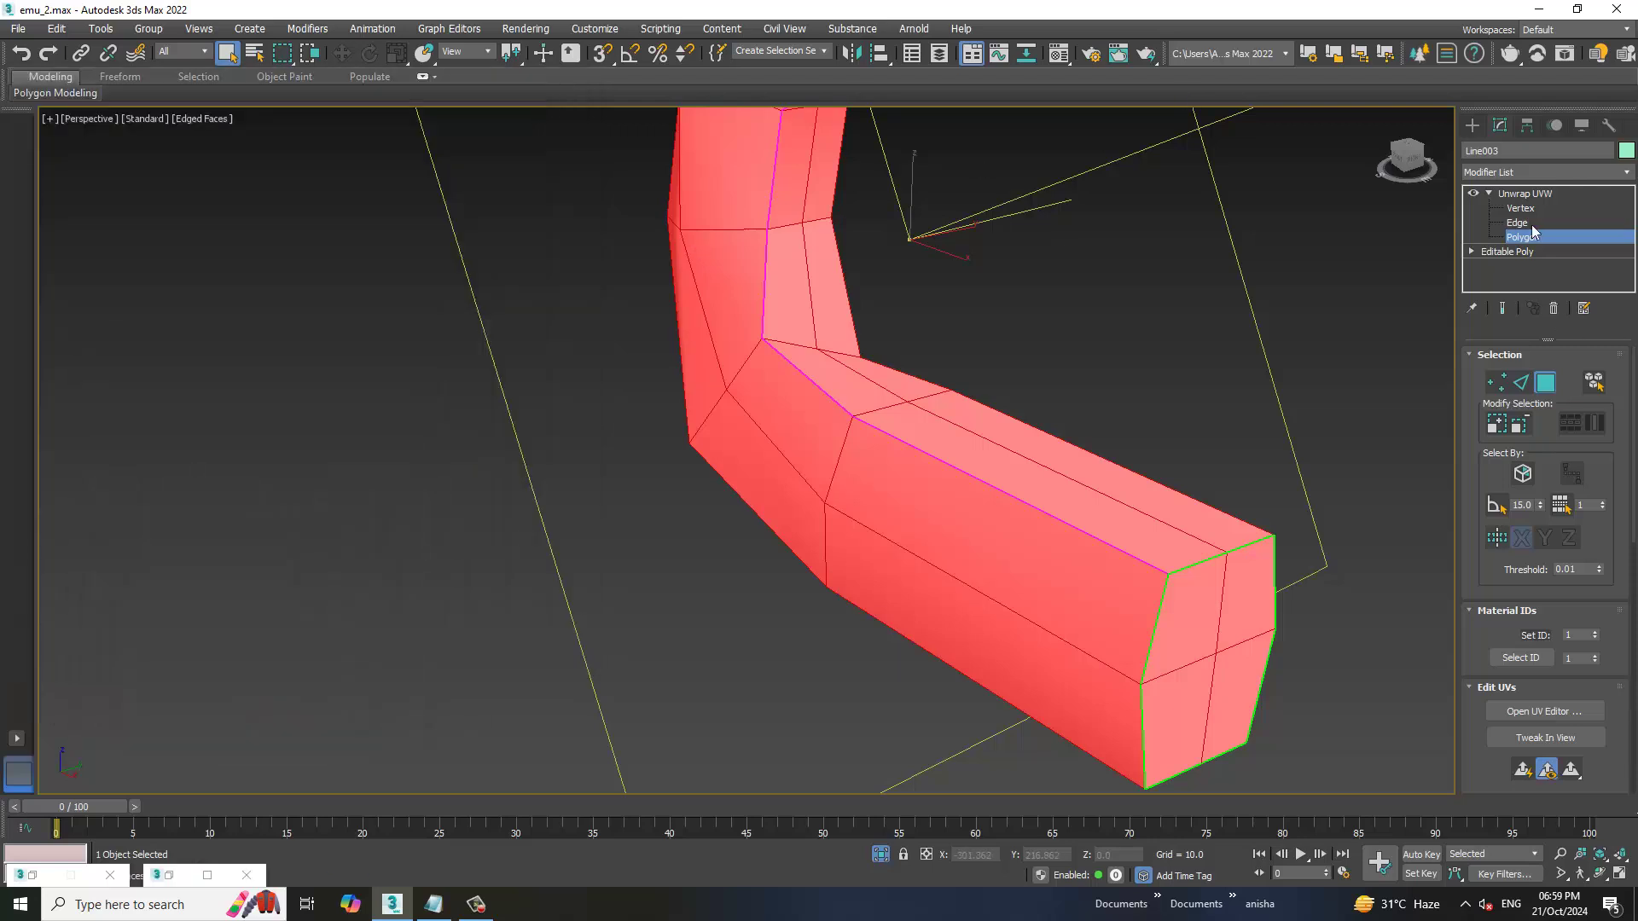
{"action": "left_click", "coordinate": [1524, 194]}
{"action": "middle_click_drag", "start_coordinate": [1002, 354], "coordinate": [945, 336]}
{"action": "key", "text": "m"}
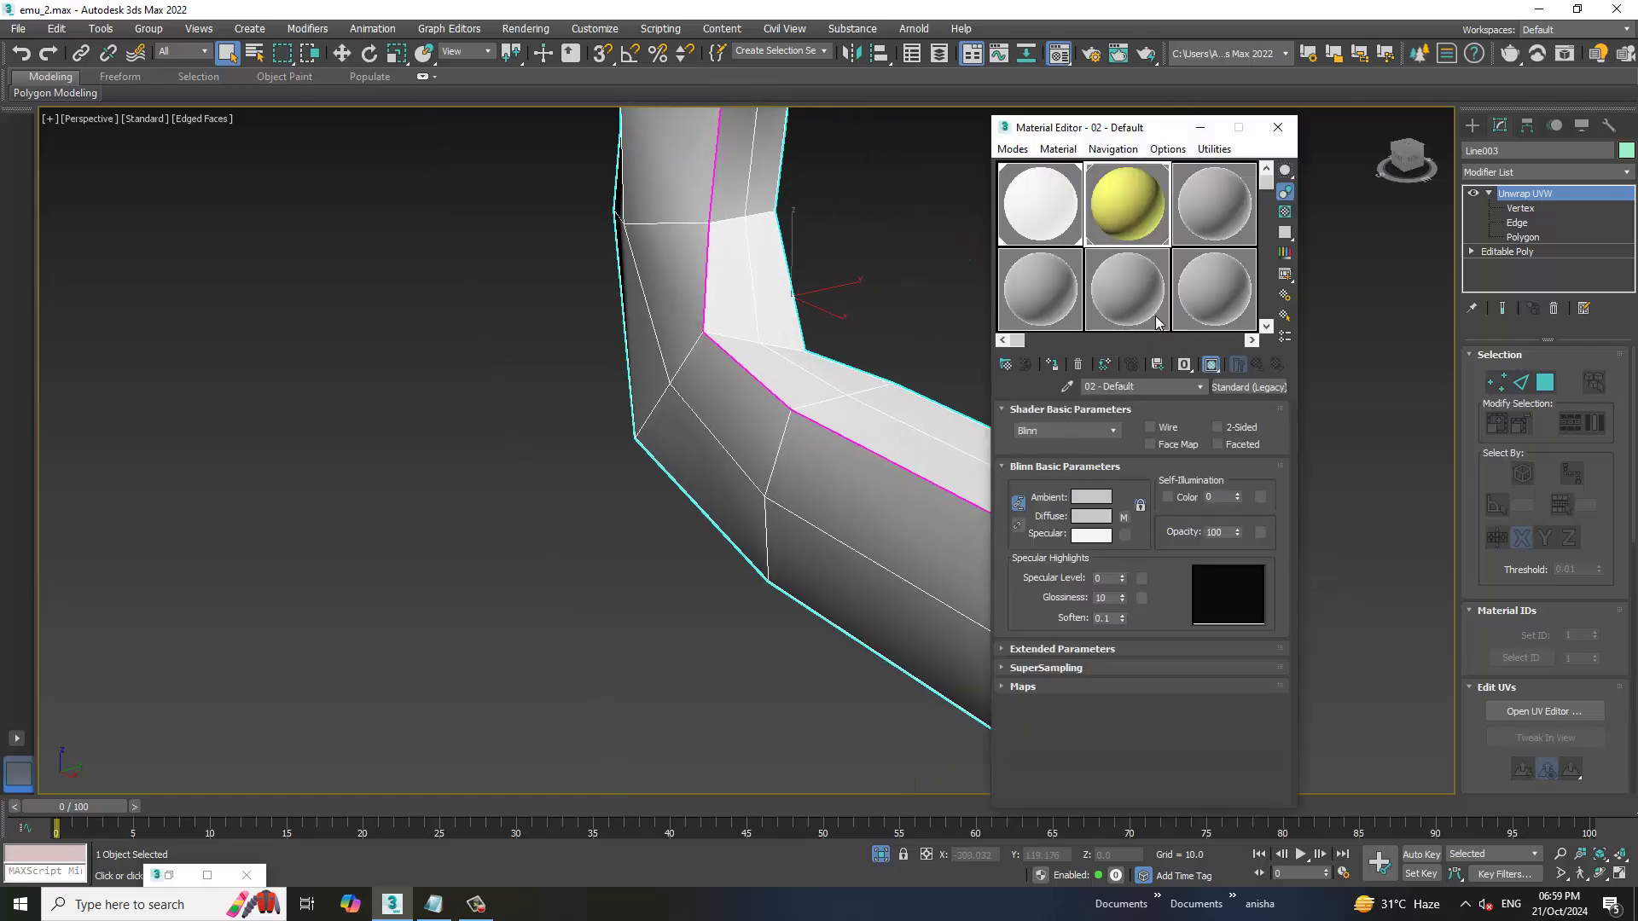
{"action": "left_click", "coordinate": [1052, 365]}
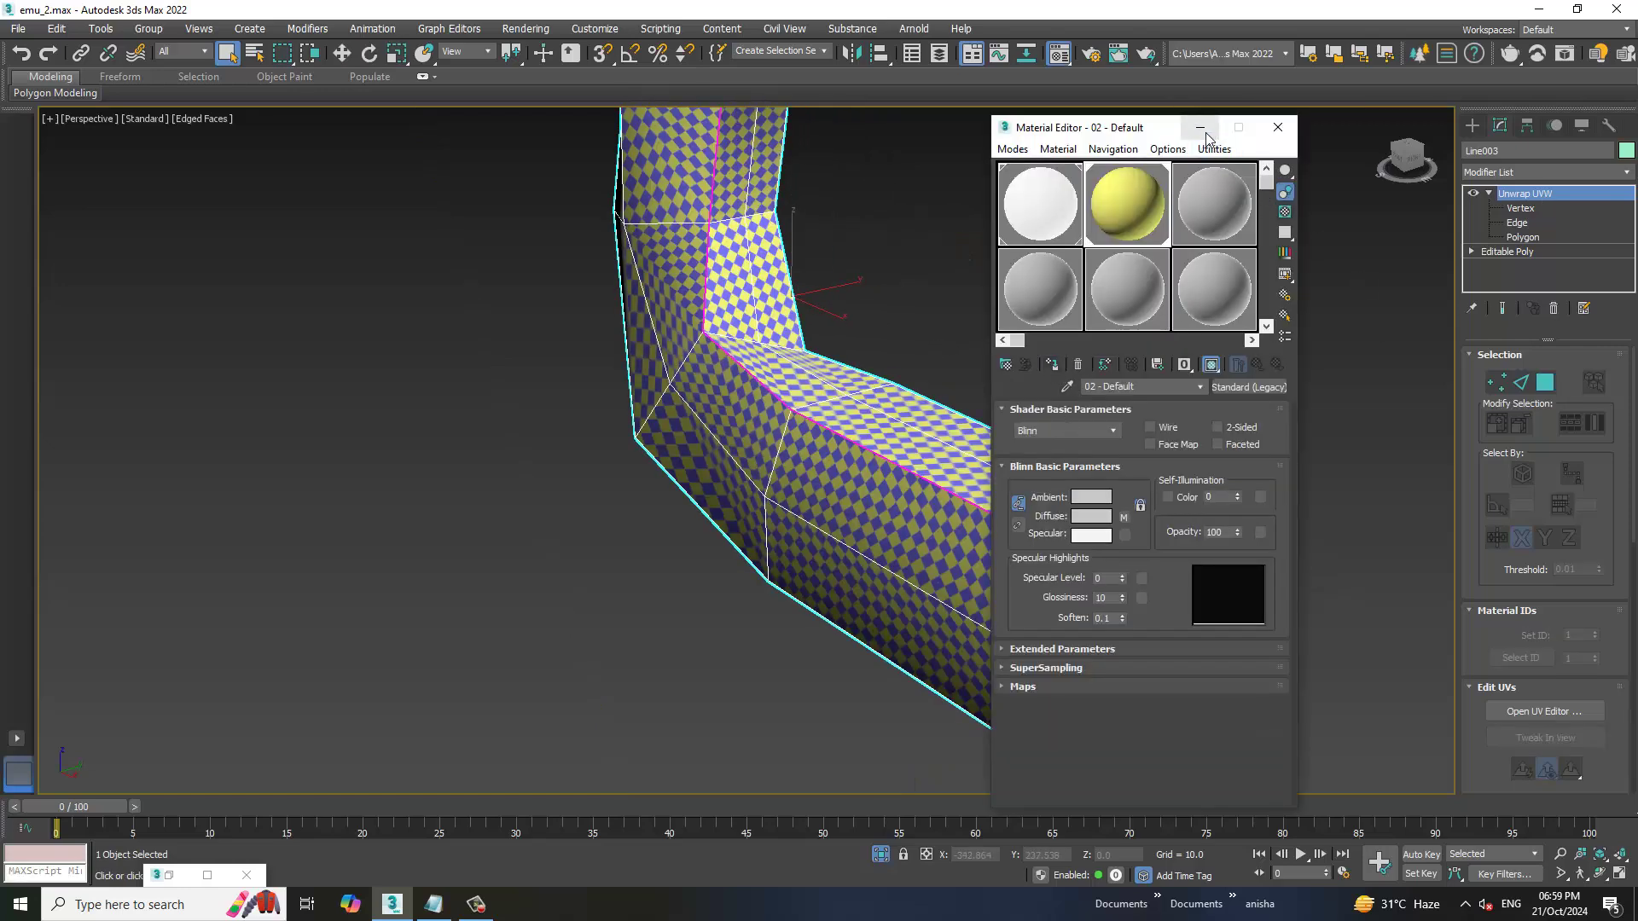
{"action": "left_click", "coordinate": [1278, 127]}
End isolation to restore the full train scene and zoom back to the coupler
{"action": "right_click", "coordinate": [1171, 300]}
{"action": "left_click", "coordinate": [1331, 183]}
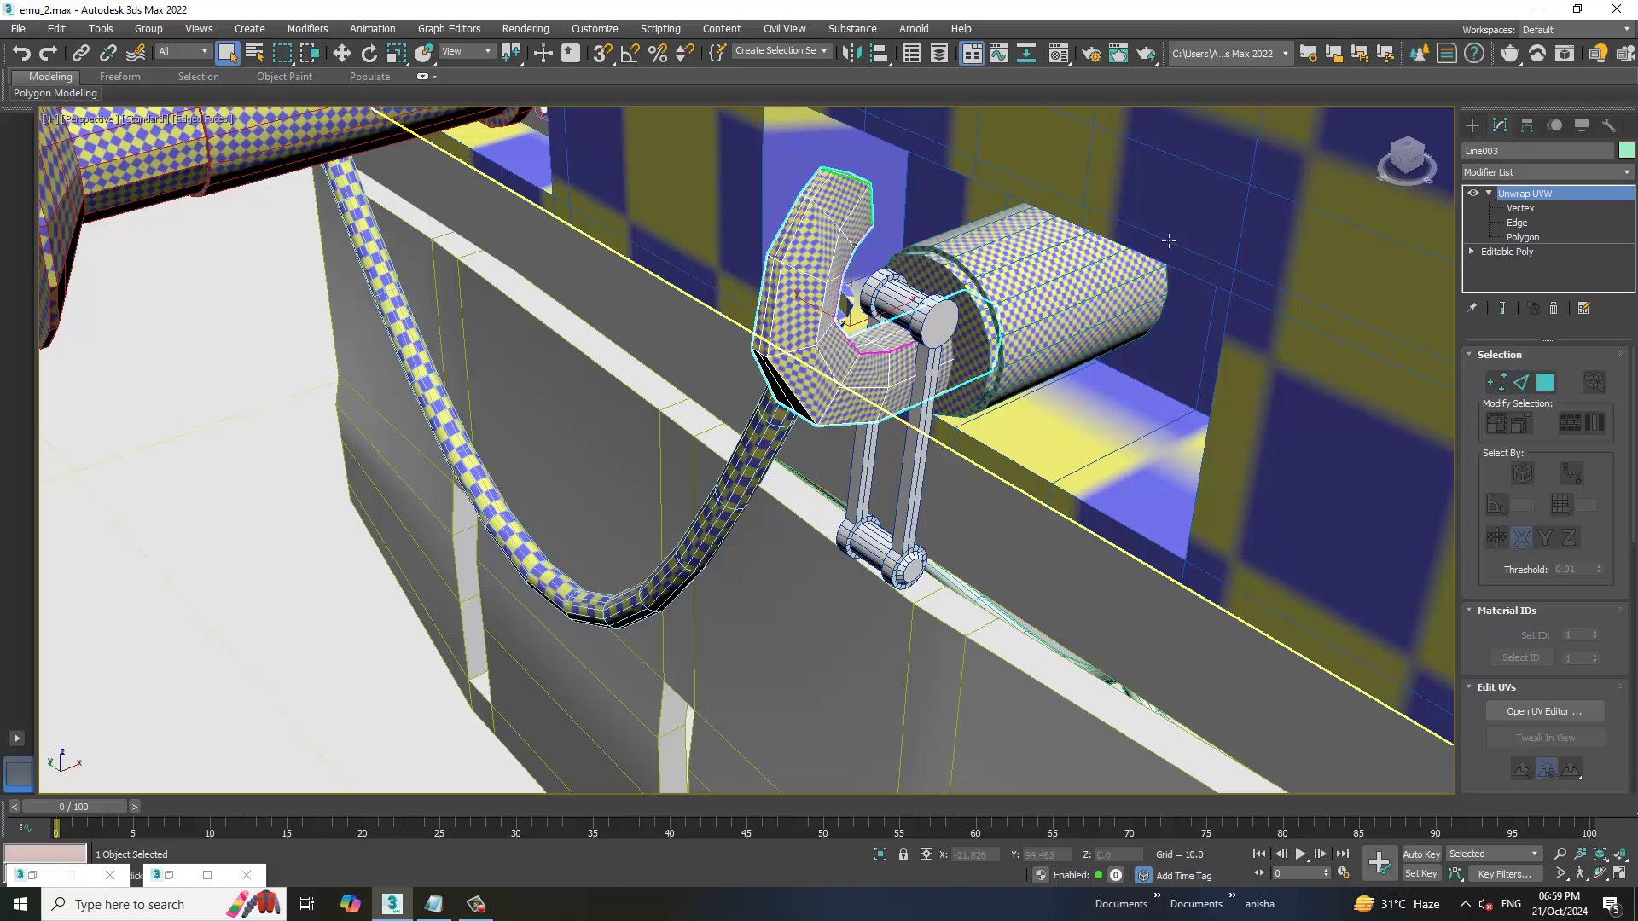
{"action": "scroll", "coordinate": [1354, 383], "scroll_direction": "down", "scroll_amount": 5}
{"action": "scroll", "coordinate": [1089, 267], "scroll_direction": "down", "scroll_amount": 2}
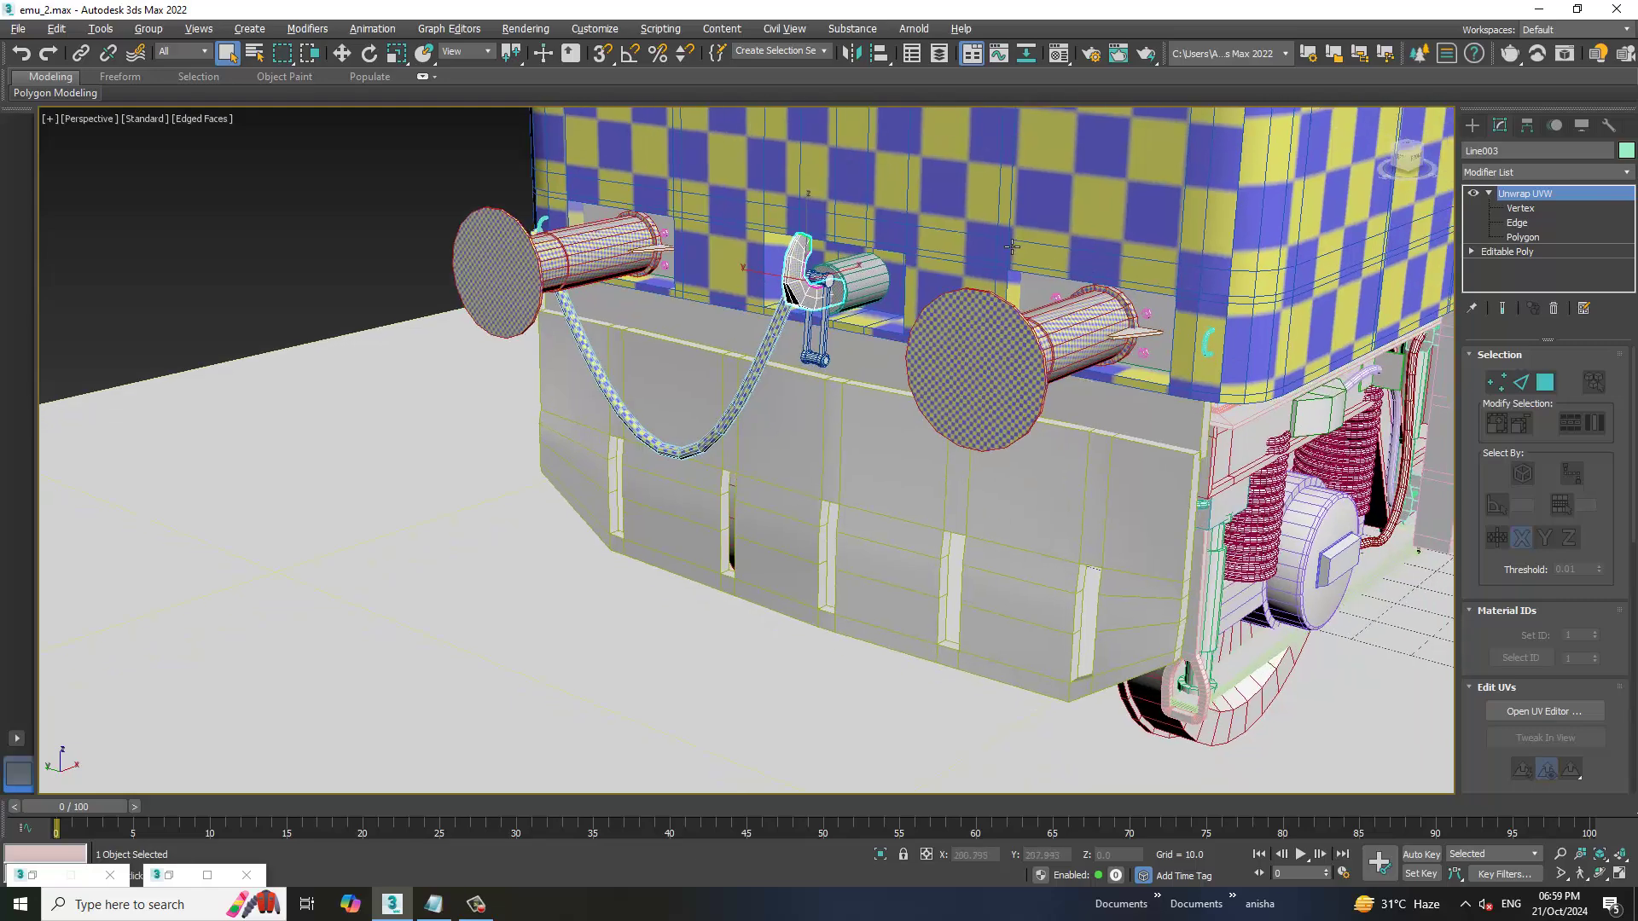
{"action": "scroll", "coordinate": [674, 382], "scroll_direction": "up", "scroll_amount": 3}
{"action": "scroll", "coordinate": [674, 381], "scroll_direction": "up", "scroll_amount": 4}
Isolate the link piece Cylinder006 and add an Unwrap UVW modifier to it
{"action": "left_click", "coordinate": [674, 382]}
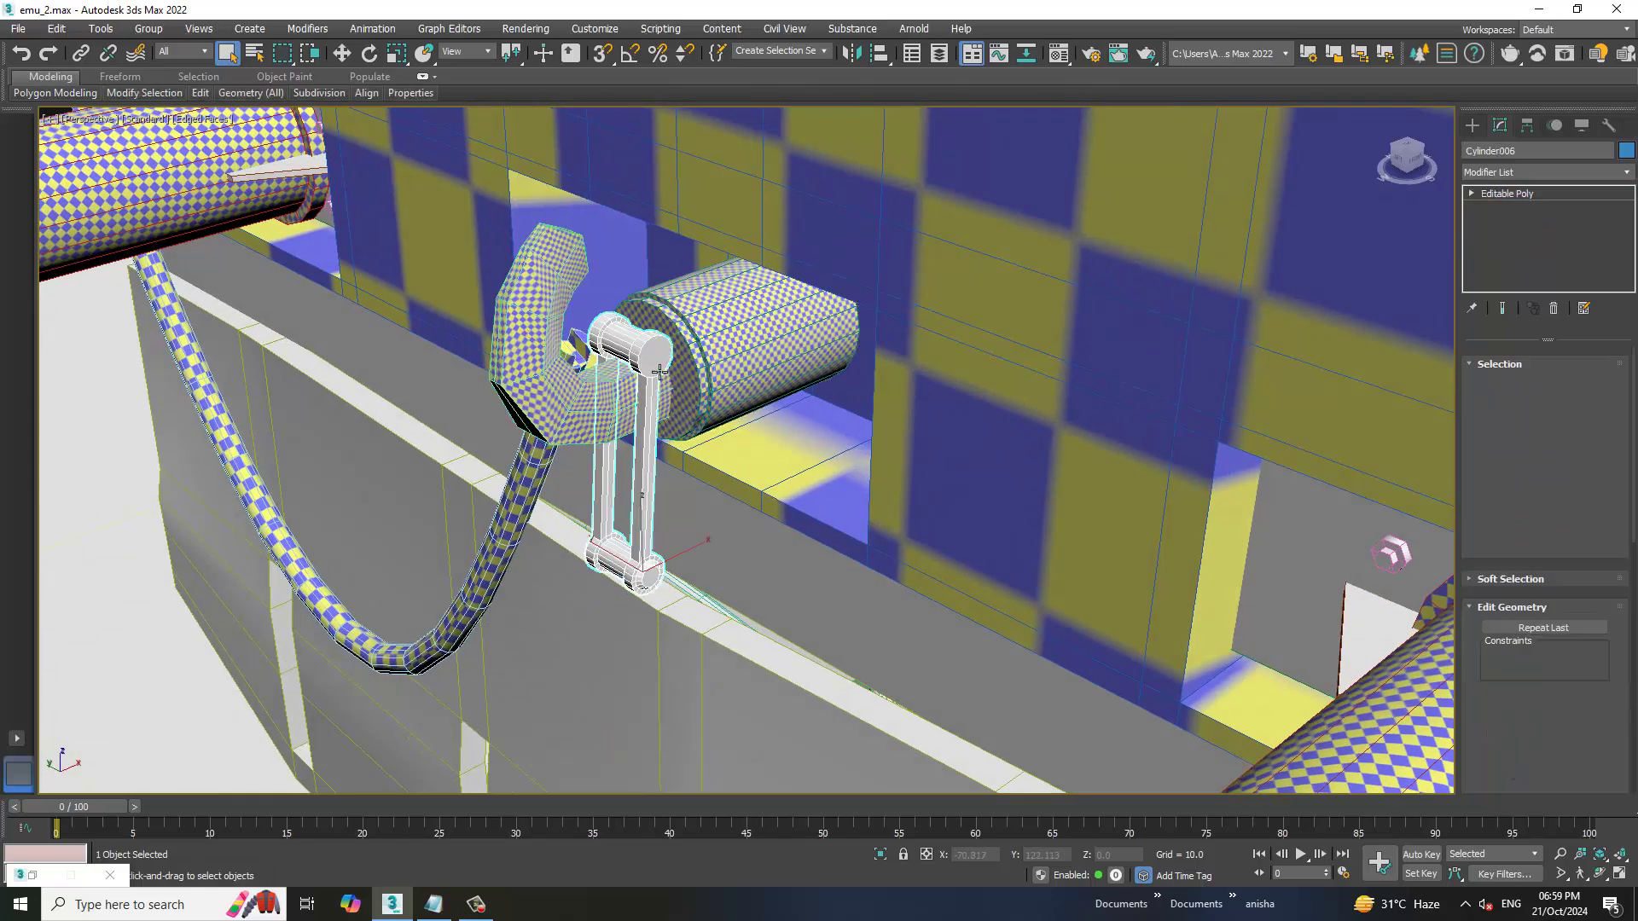
{"action": "key", "text": "alt+q"}
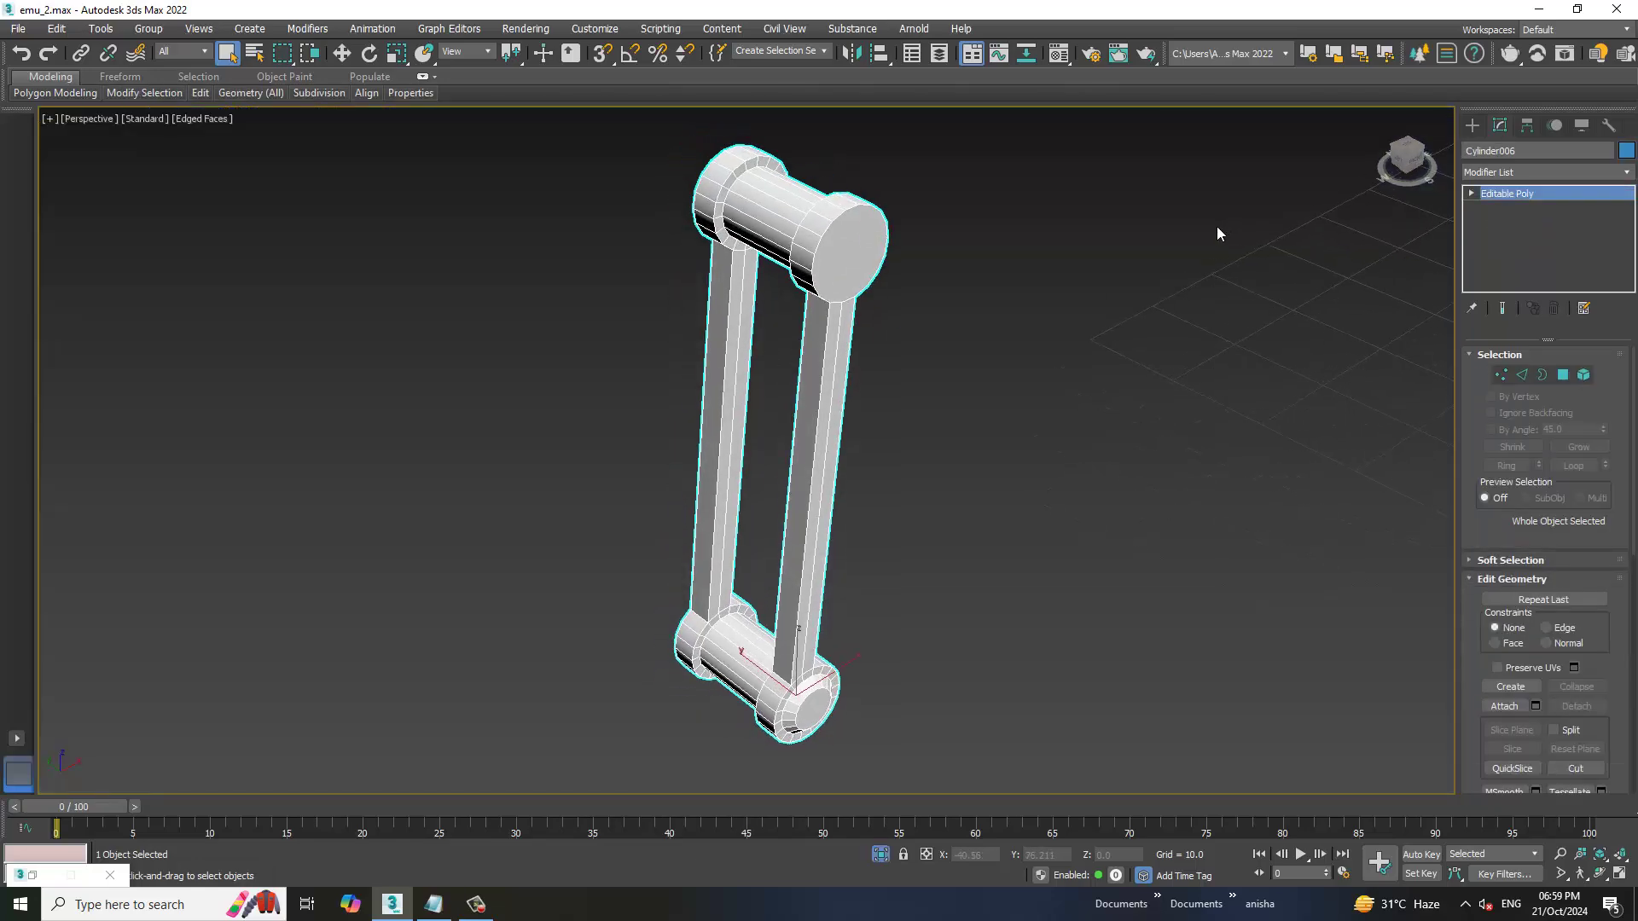
{"action": "left_click", "coordinate": [1527, 172]}
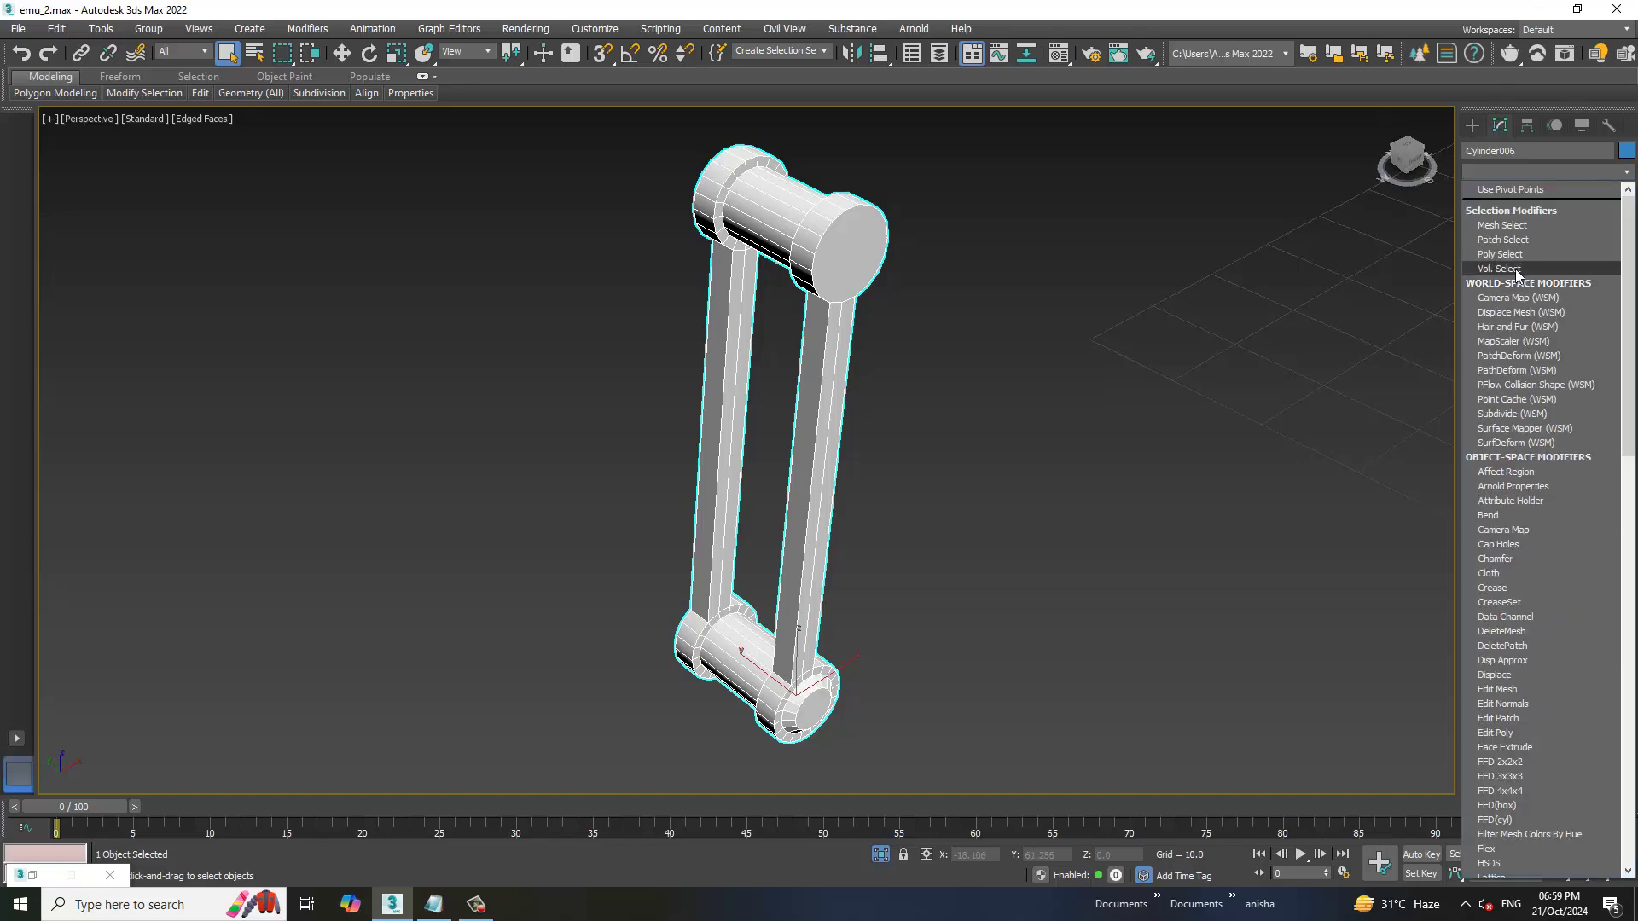
{"action": "scroll", "coordinate": [1516, 269], "scroll_direction": "down", "scroll_amount": 5}
{"action": "left_click", "coordinate": [1539, 597]}
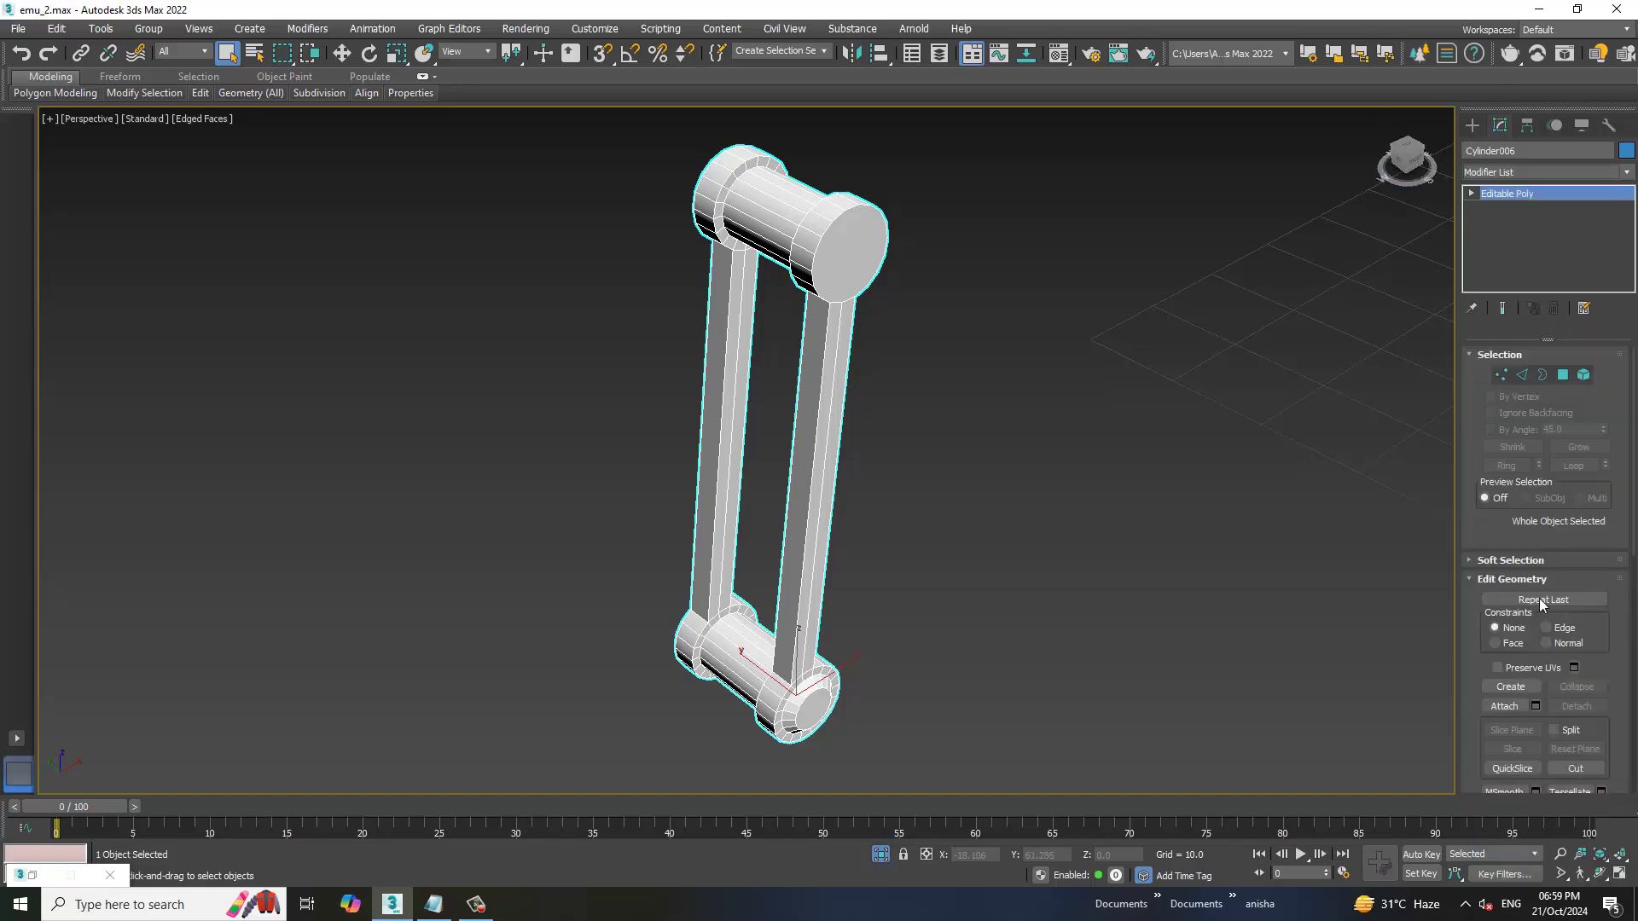
{"action": "middle_click_drag", "start_coordinate": [921, 340], "coordinate": [950, 294], "text": "alt"}
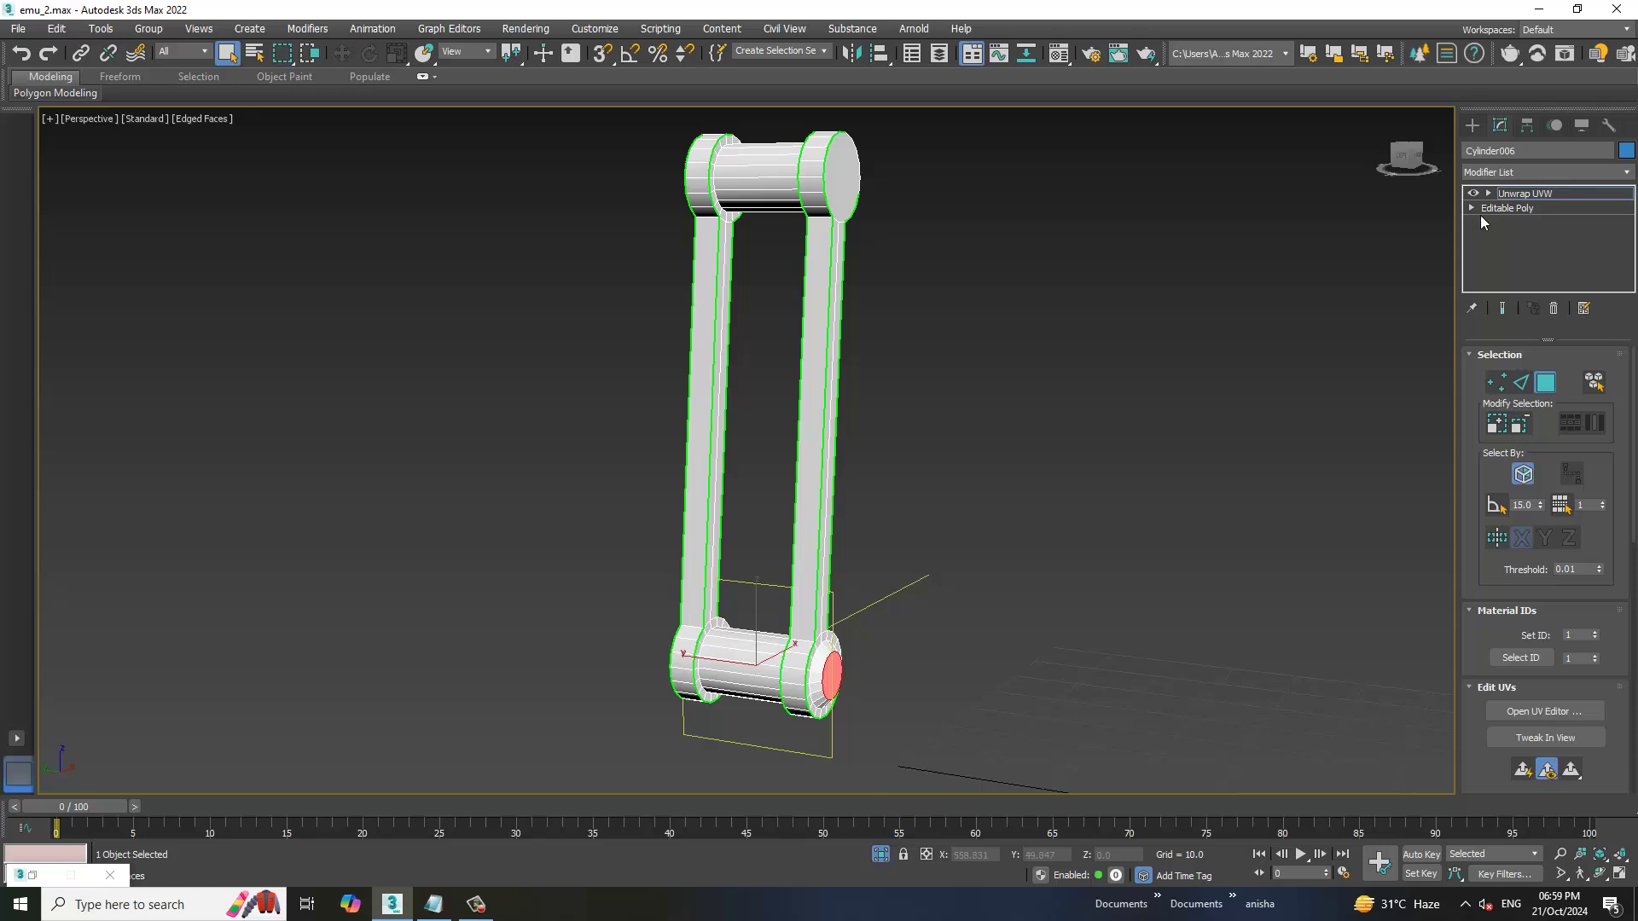
In polygon mode, select all of the link's polygons and apply a mapping to them
{"action": "left_click", "coordinate": [1544, 382]}
{"action": "left_click", "coordinate": [1489, 193]}
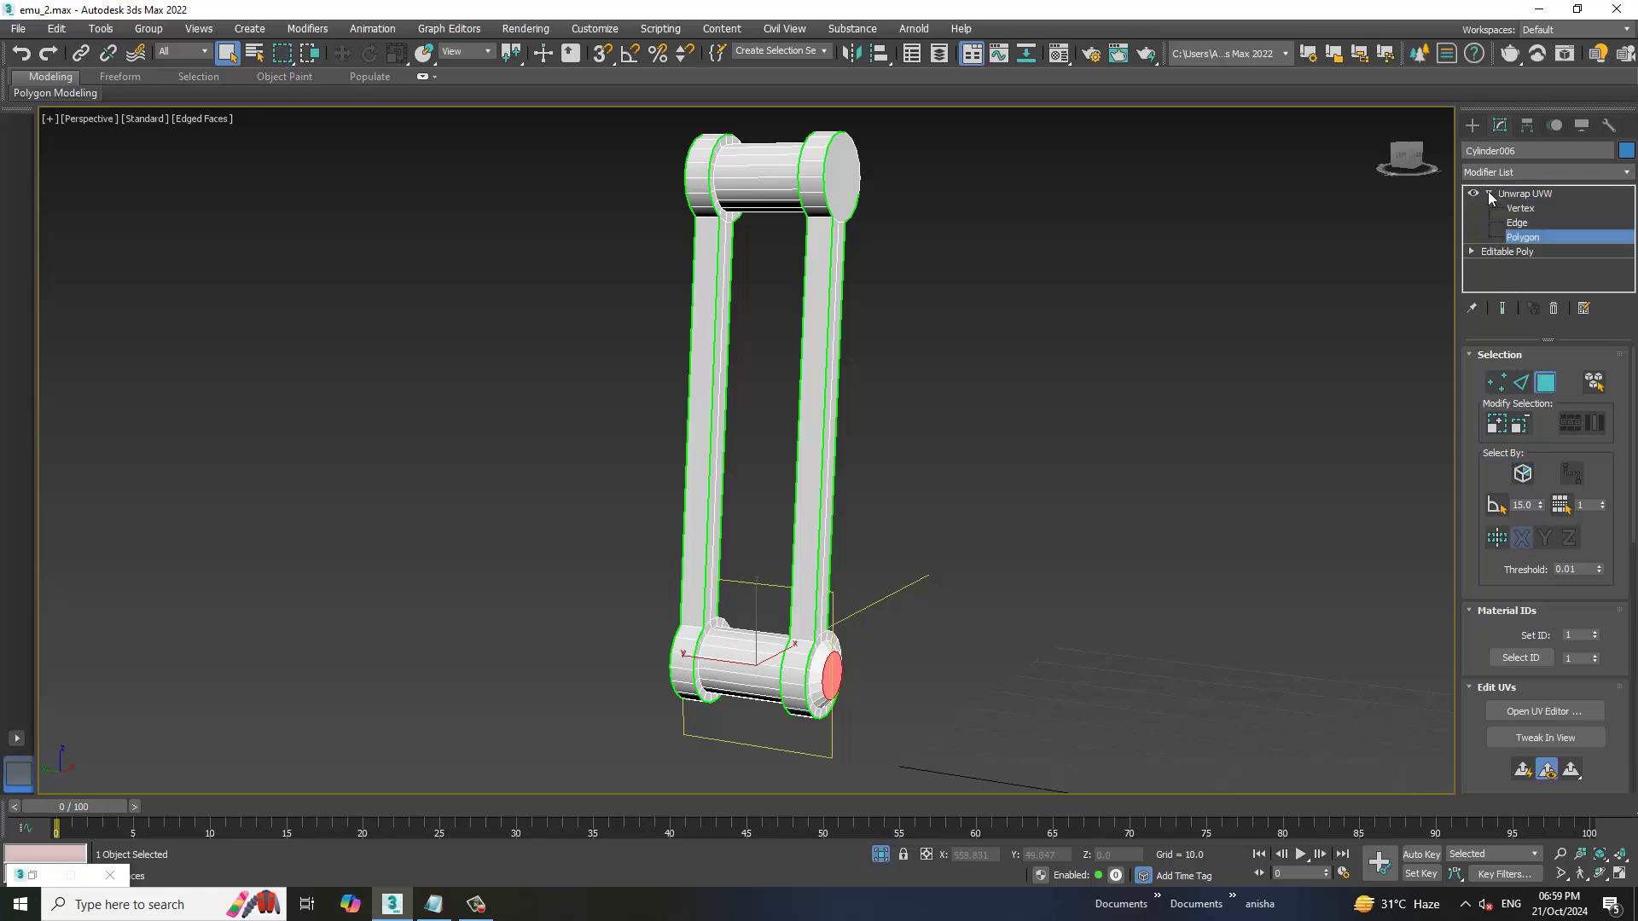
{"action": "scroll", "coordinate": [990, 424], "scroll_direction": "down", "scroll_amount": 5}
{"action": "key", "text": "ctrl+a"}
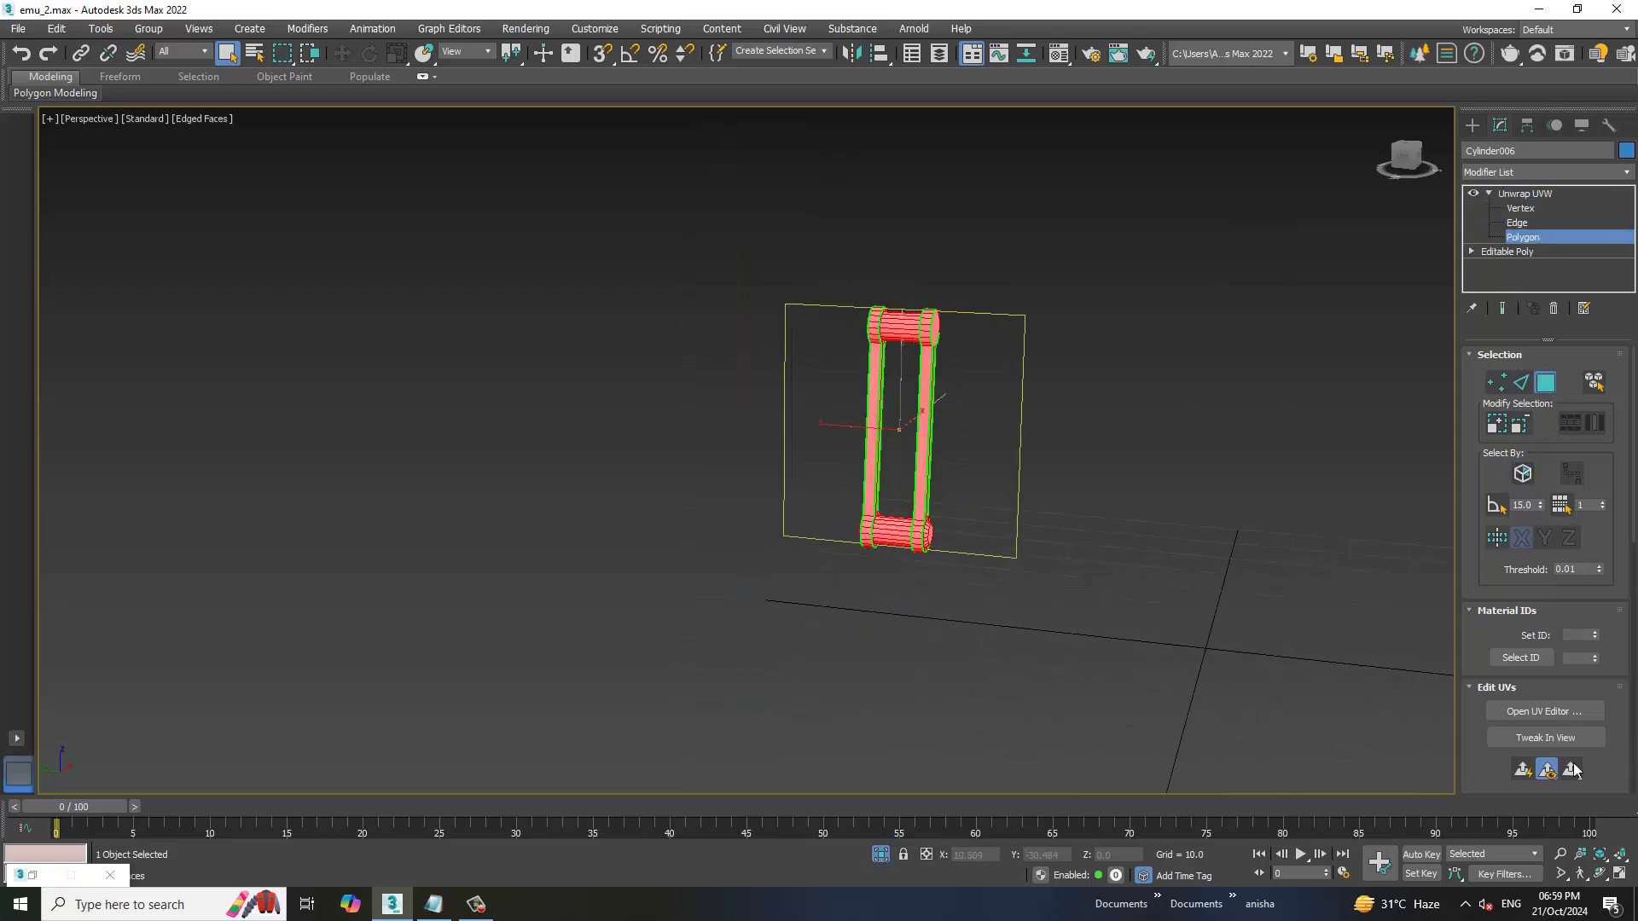
{"action": "left_click", "coordinate": [1524, 775]}
Planar-map the top cylinder's end-cap face alone and view it in Edit UVWs
{"action": "mouse_move", "coordinate": [1126, 342]}
{"action": "middle_mouse_down", "text": "alt"}
{"action": "mouse_move", "coordinate": [1097, 309]}
{"action": "mouse_move", "coordinate": [1043, 334]}
{"action": "middle_mouse_up", "text": "alt"}
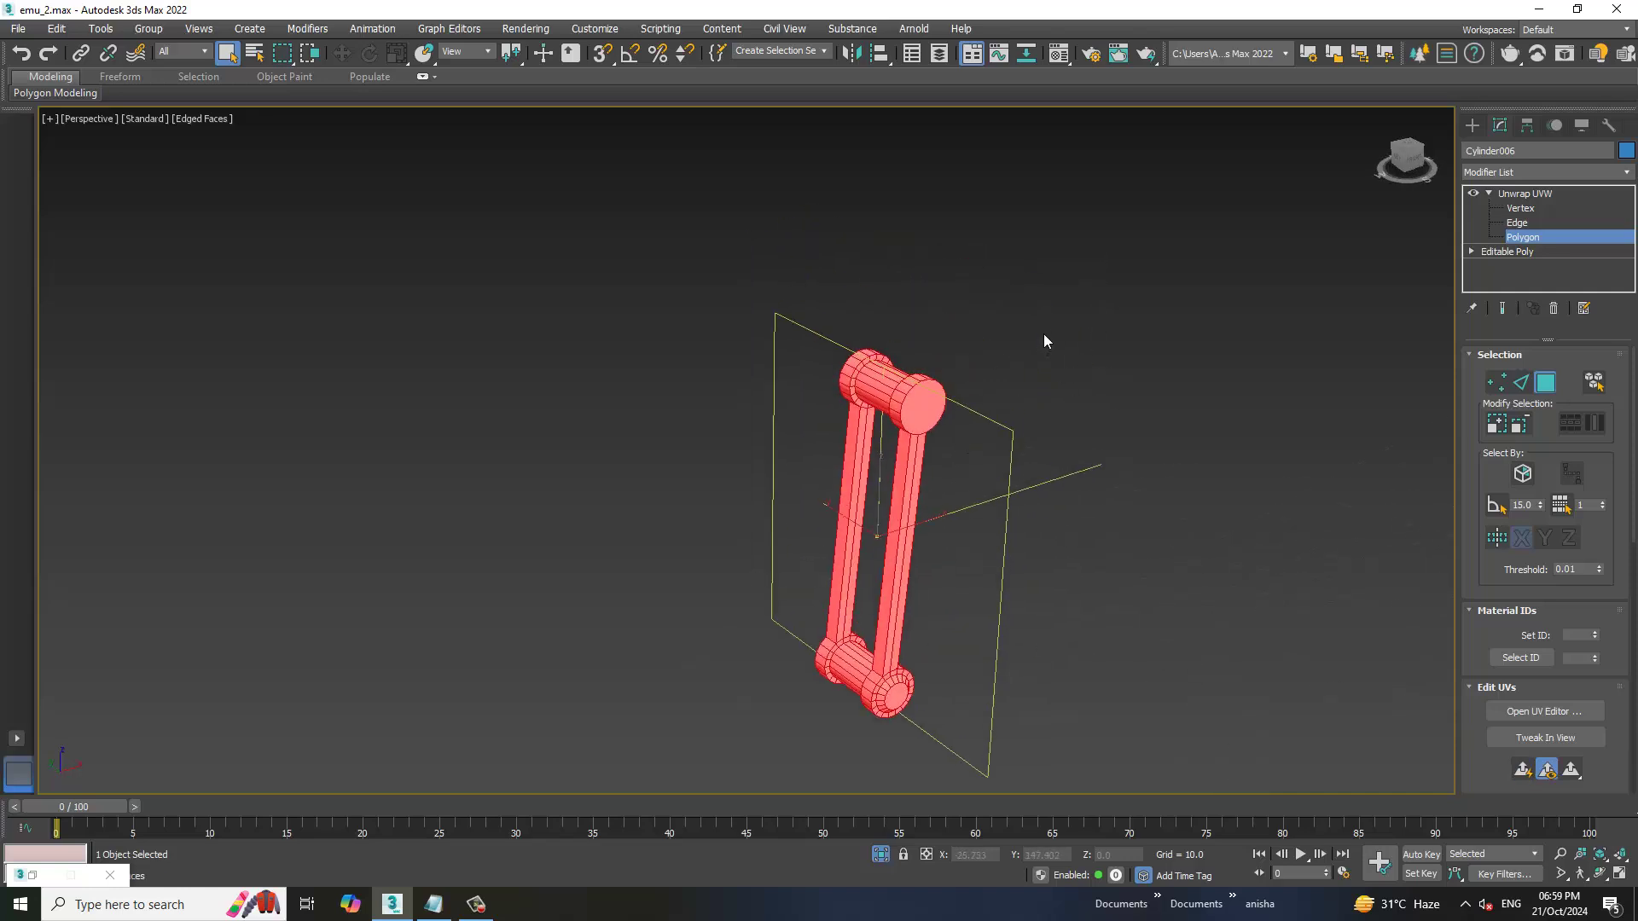
{"action": "scroll", "coordinate": [975, 451], "scroll_direction": "up", "scroll_amount": 10}
{"action": "scroll", "coordinate": [975, 452], "scroll_direction": "down", "scroll_amount": 4}
{"action": "left_click", "coordinate": [896, 396]}
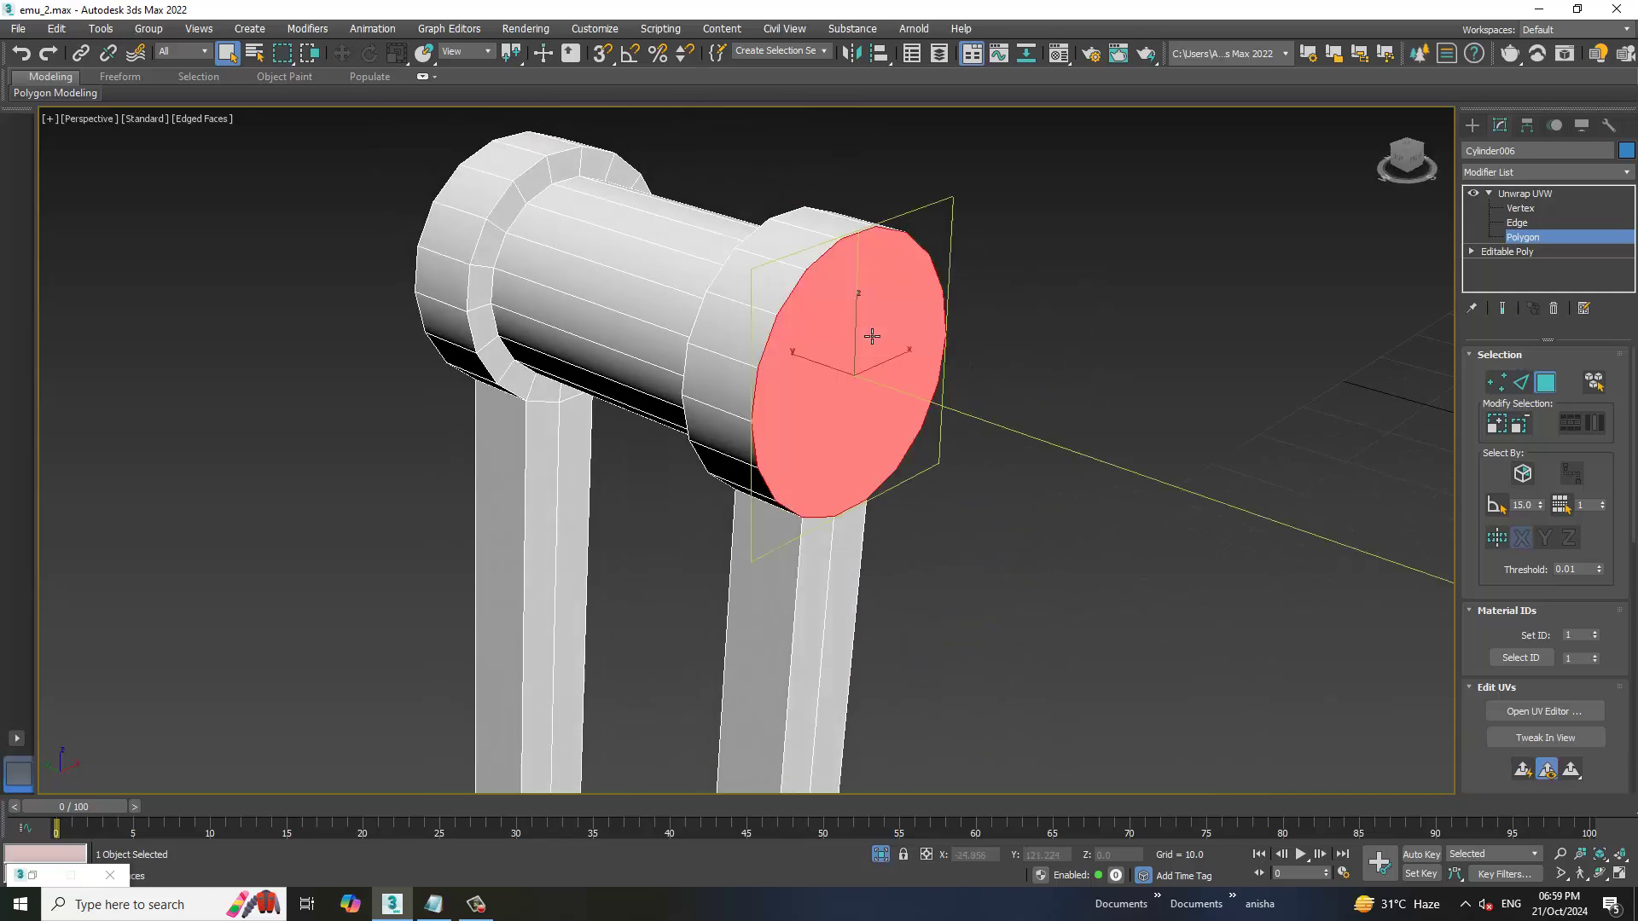
{"action": "left_click", "coordinate": [1523, 772]}
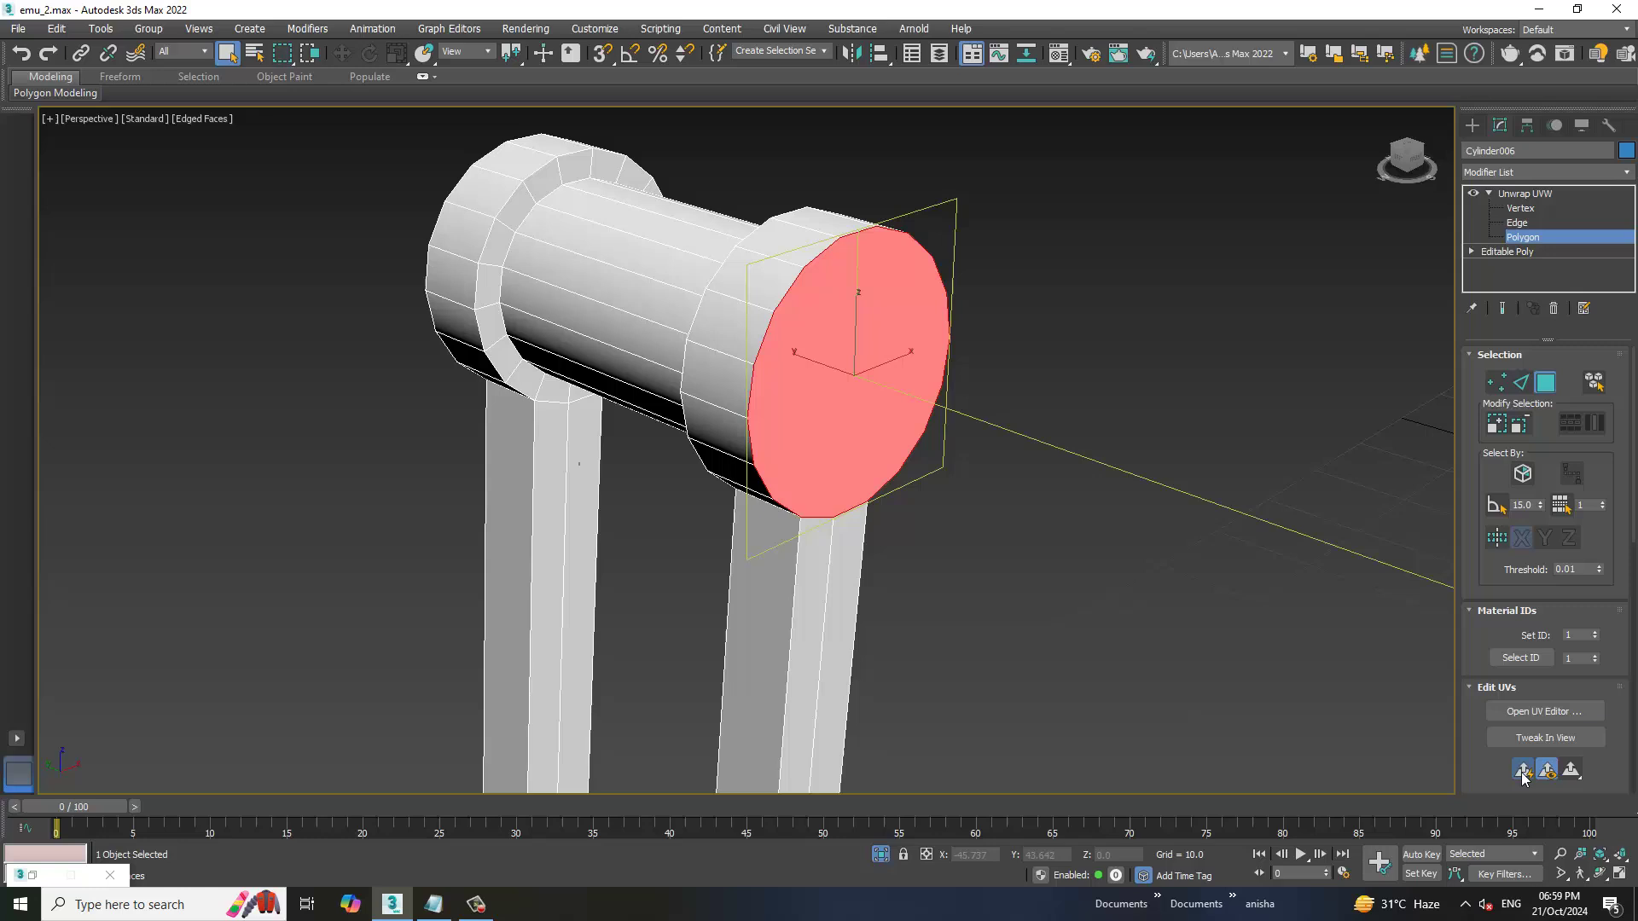
{"action": "left_click", "coordinate": [1529, 712]}
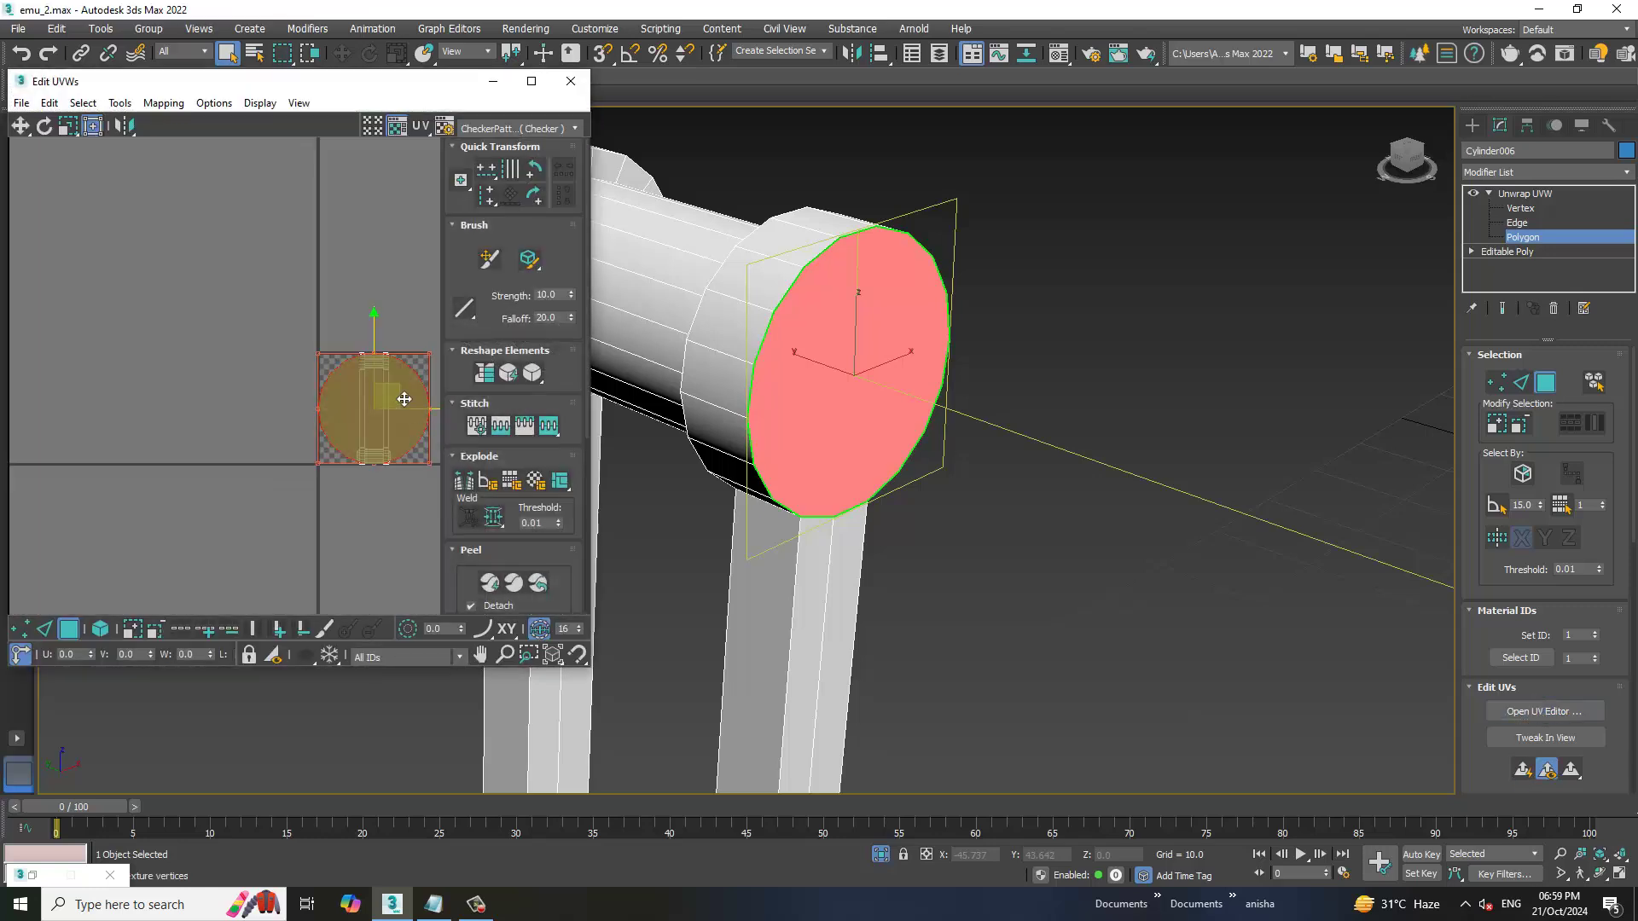
Move the first cap island out of the tile, then planar-map the opposite end cap and move it up
{"action": "left_click_drag", "start_coordinate": [397, 400], "coordinate": [233, 267]}
{"action": "middle_click_drag", "start_coordinate": [976, 469], "coordinate": [833, 315], "text": "alt"}
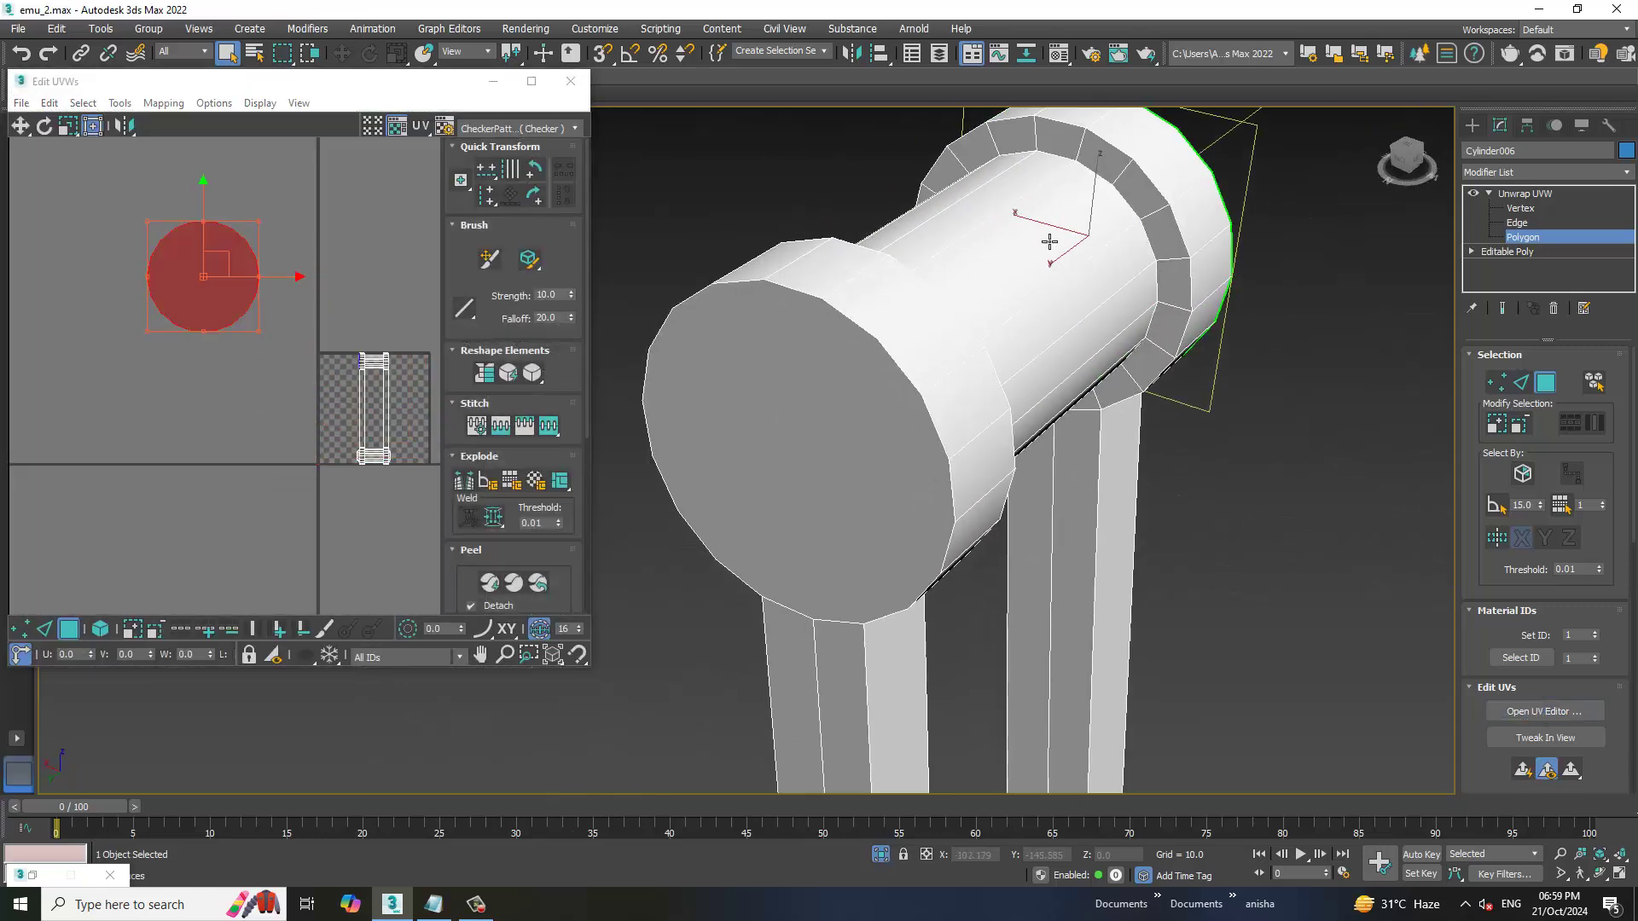
{"action": "left_click", "coordinate": [832, 315]}
{"action": "left_click", "coordinate": [1523, 772]}
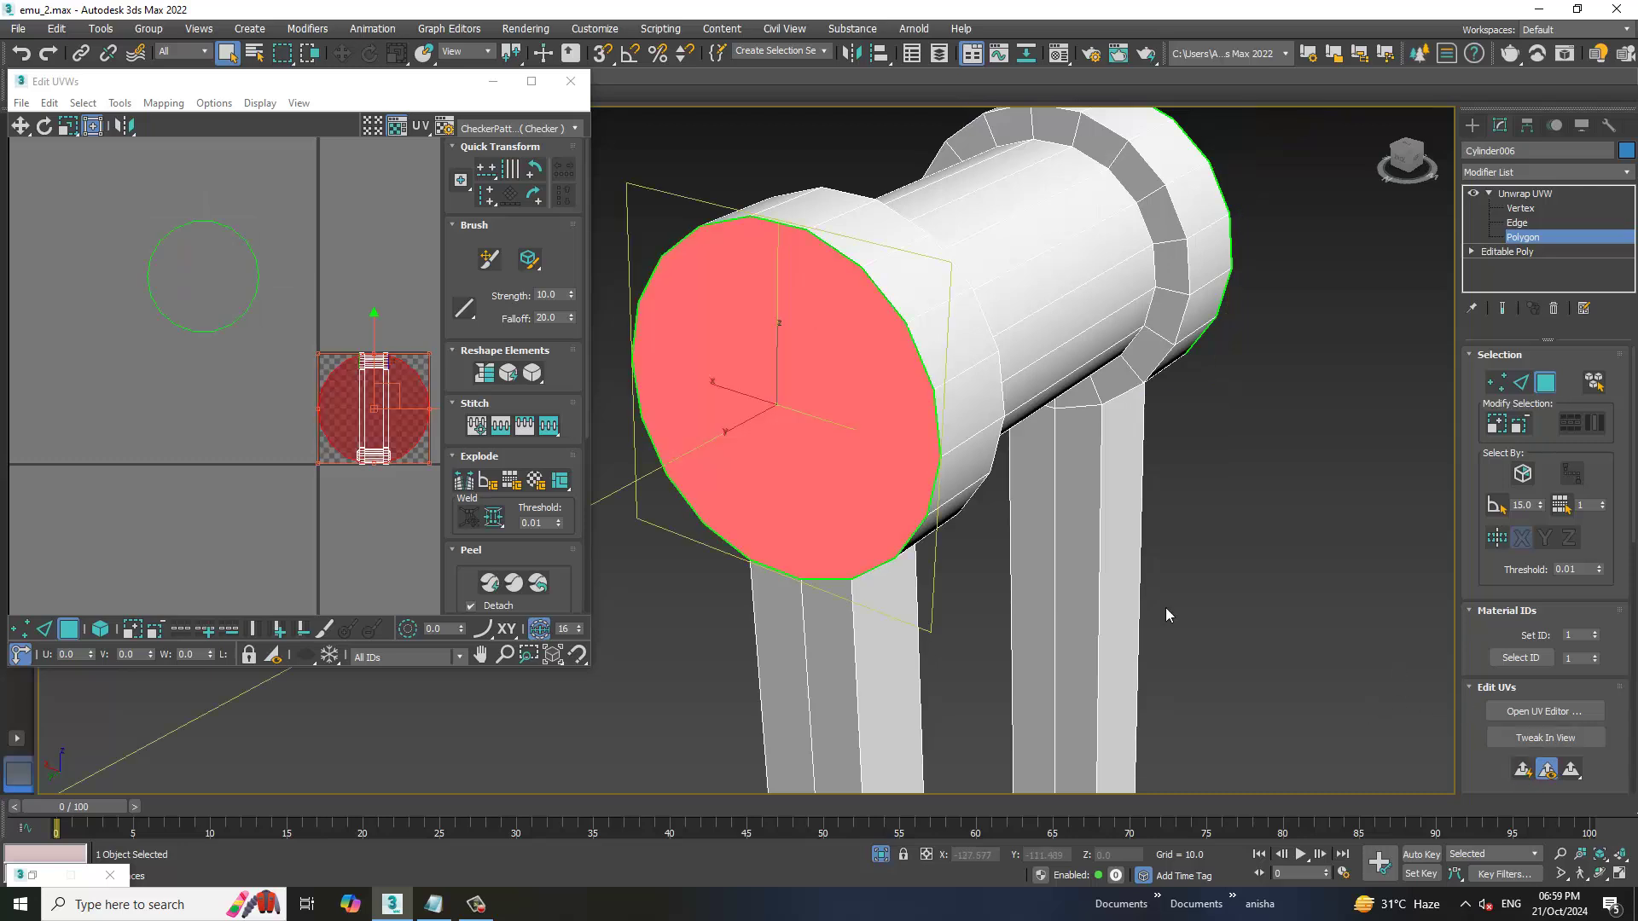
{"action": "left_click_drag", "start_coordinate": [396, 395], "coordinate": [376, 228]}
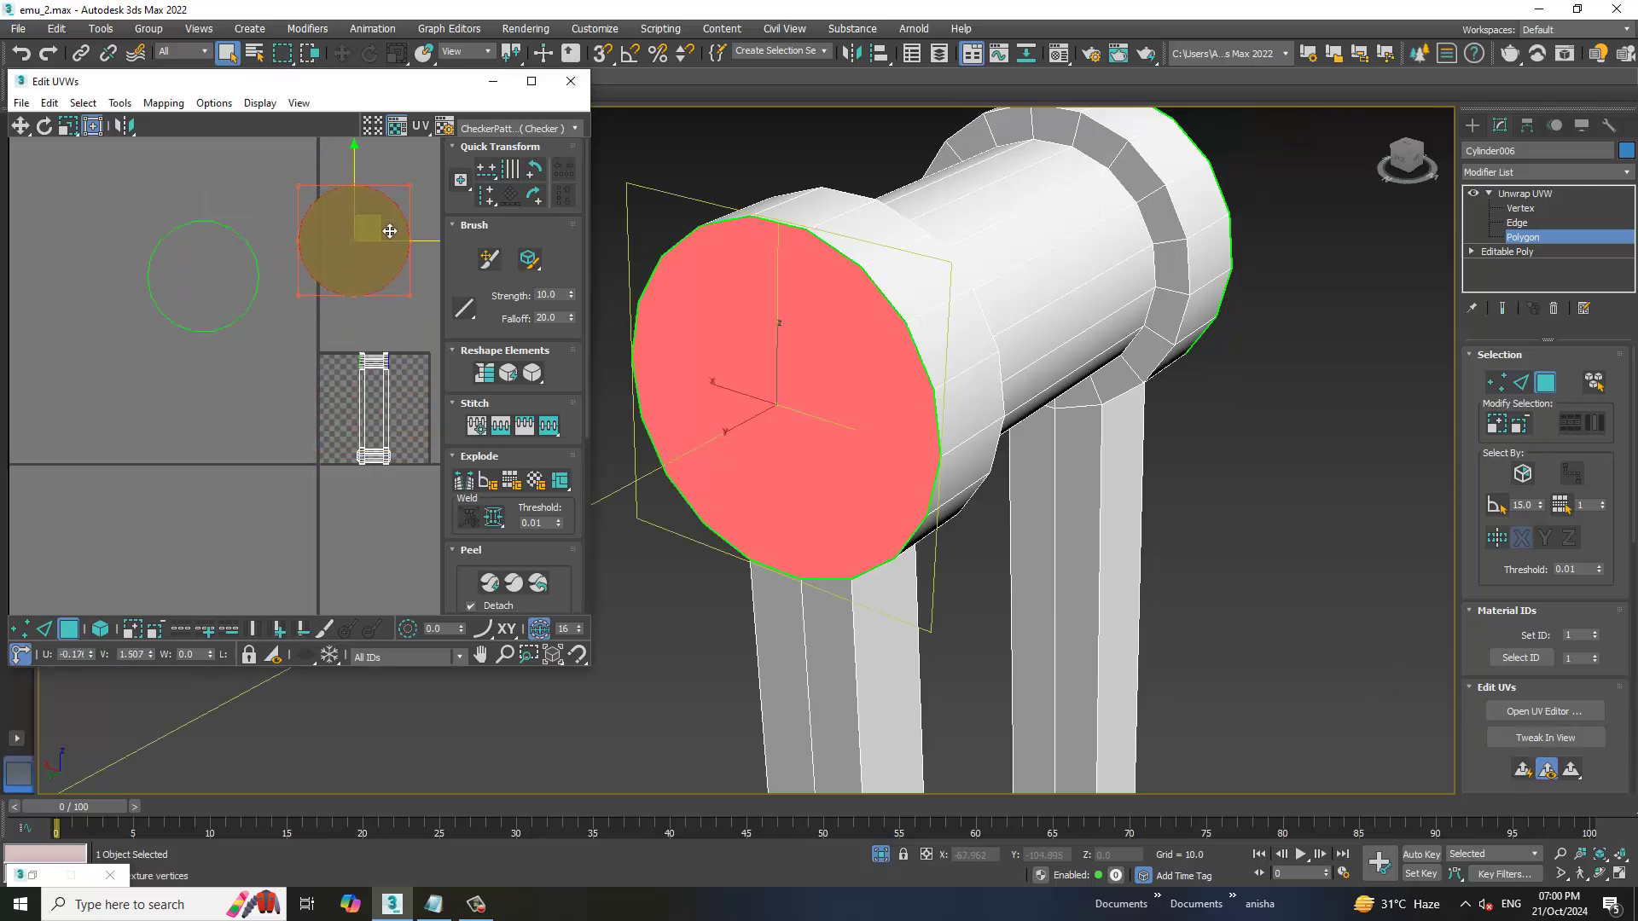
Planar-map the end-cap polygons on the underside and move their island left of the tile
{"action": "middle_click_drag", "start_coordinate": [1085, 470], "coordinate": [1082, 347], "text": "alt"}
{"action": "scroll", "coordinate": [1088, 248], "scroll_direction": "up", "scroll_amount": 2}
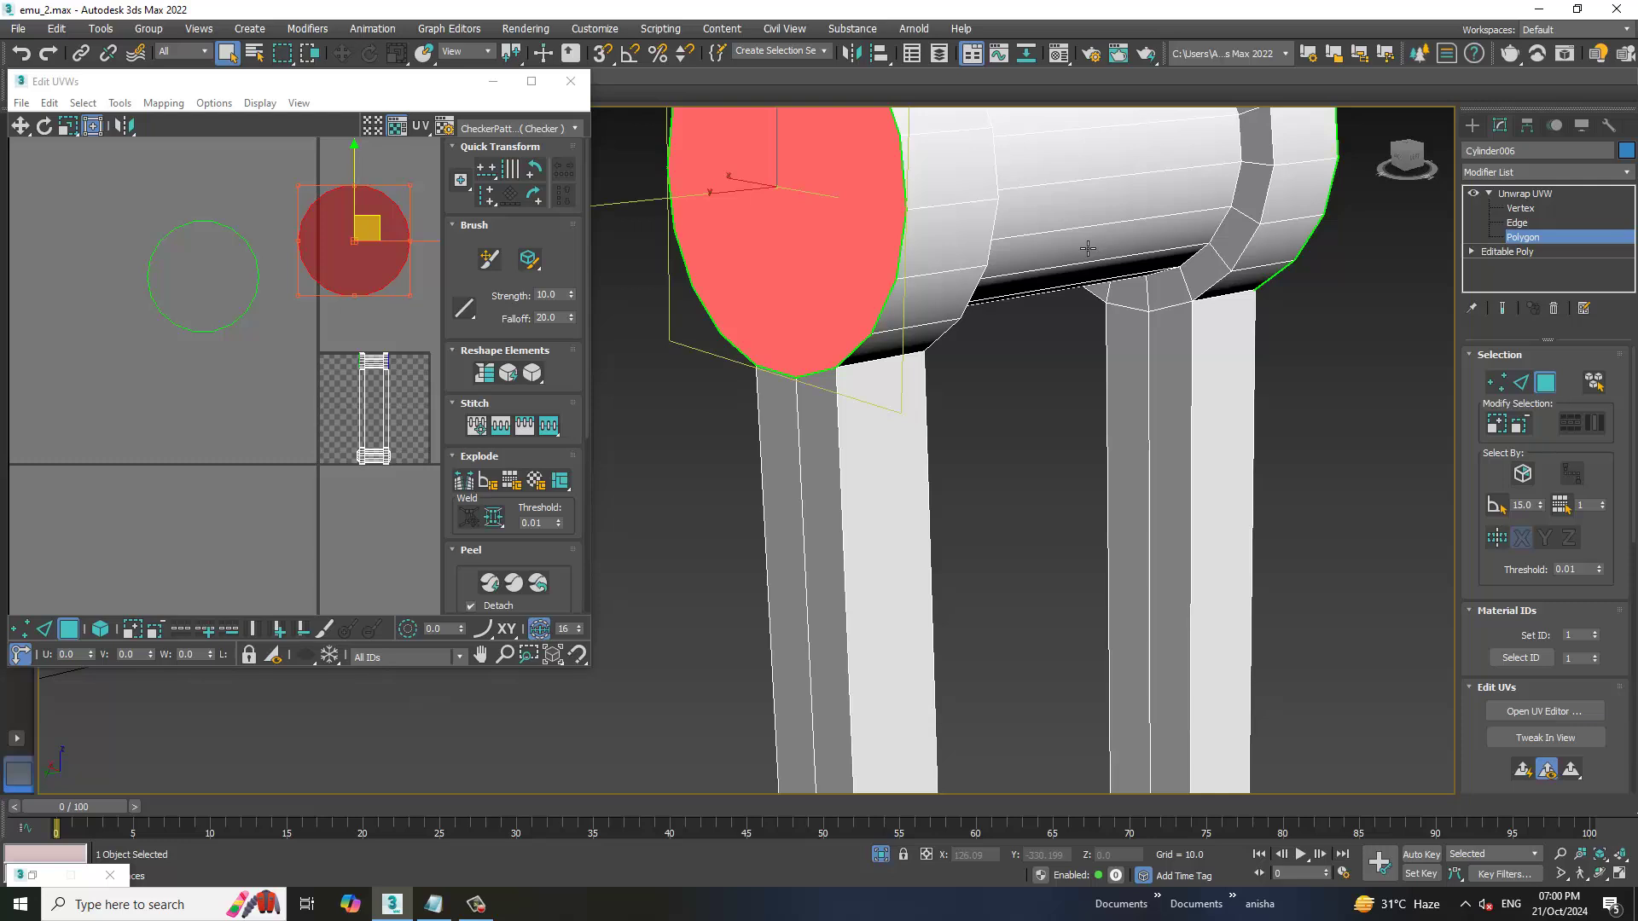
{"action": "scroll", "coordinate": [1148, 458], "scroll_direction": "down", "scroll_amount": 3}
{"action": "mouse_move", "coordinate": [1149, 457]}
{"action": "middle_mouse_down", "text": "alt"}
{"action": "mouse_move", "coordinate": [1092, 452]}
{"action": "mouse_move", "coordinate": [1086, 373]}
{"action": "mouse_move", "coordinate": [1009, 376]}
{"action": "middle_mouse_up", "text": "alt"}
{"action": "scroll", "coordinate": [1092, 452], "scroll_direction": "up", "scroll_amount": 4}
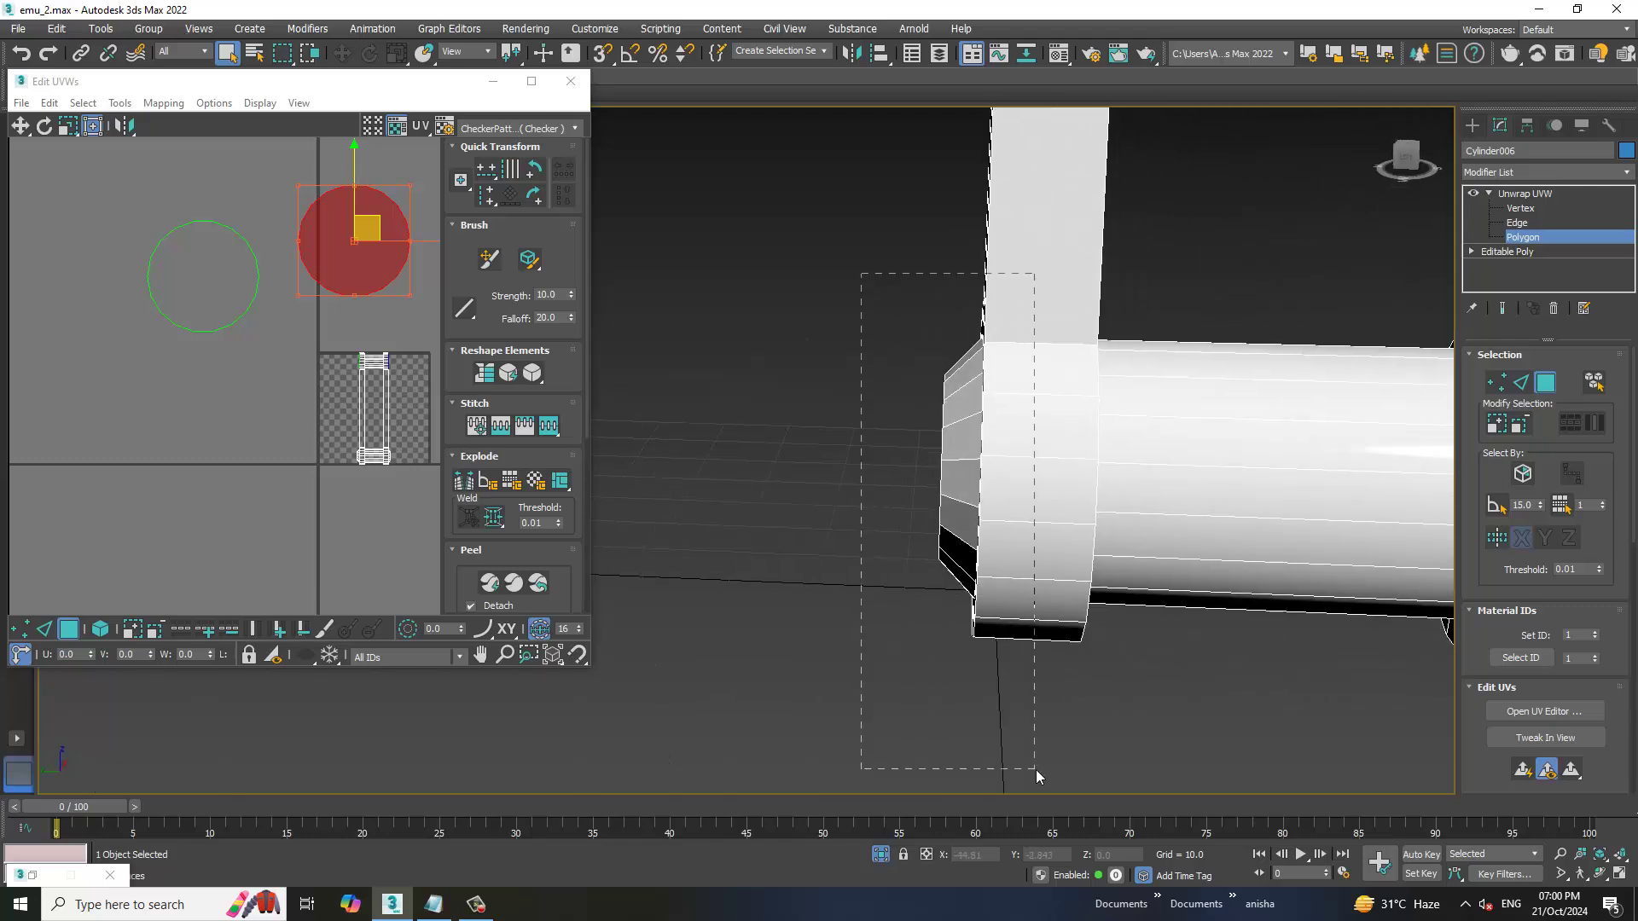
{"action": "mouse_move", "coordinate": [1023, 582]}
{"action": "left_mouse_down"}
{"action": "mouse_move", "coordinate": [1036, 770]}
{"action": "mouse_move", "coordinate": [1058, 793]}
{"action": "left_mouse_up"}
{"action": "mouse_move", "coordinate": [896, 267]}
{"action": "middle_mouse_down", "text": "alt"}
{"action": "mouse_move", "coordinate": [1126, 379]}
{"action": "mouse_move", "coordinate": [1067, 444]}
{"action": "mouse_move", "coordinate": [1109, 384]}
{"action": "mouse_move", "coordinate": [981, 426]}
{"action": "middle_mouse_up", "text": "alt"}
{"action": "left_click", "coordinate": [1522, 770]}
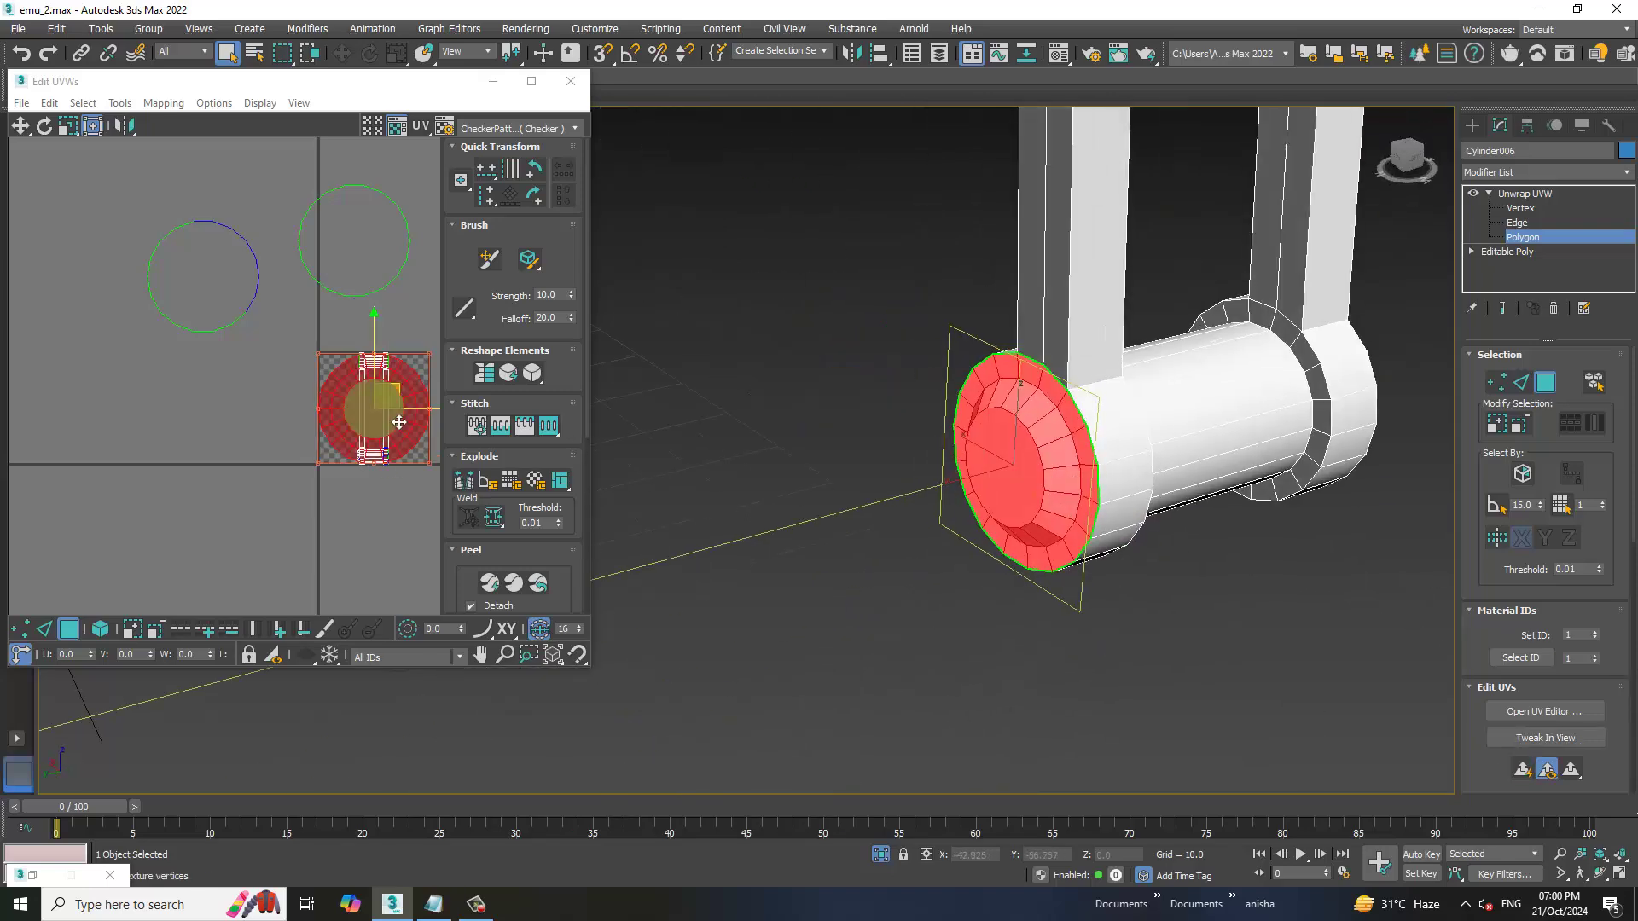
{"action": "left_click_drag", "start_coordinate": [405, 392], "coordinate": [116, 416]}
Planar-map the last cap's polygons into a circle and place it upper-left in UV space
{"action": "mouse_move", "coordinate": [1145, 417]}
{"action": "middle_mouse_down", "text": "alt"}
{"action": "mouse_move", "coordinate": [791, 349]}
{"action": "mouse_move", "coordinate": [1097, 353]}
{"action": "middle_mouse_up", "text": "alt"}
{"action": "left_click_drag", "start_coordinate": [1169, 299], "coordinate": [957, 635]}
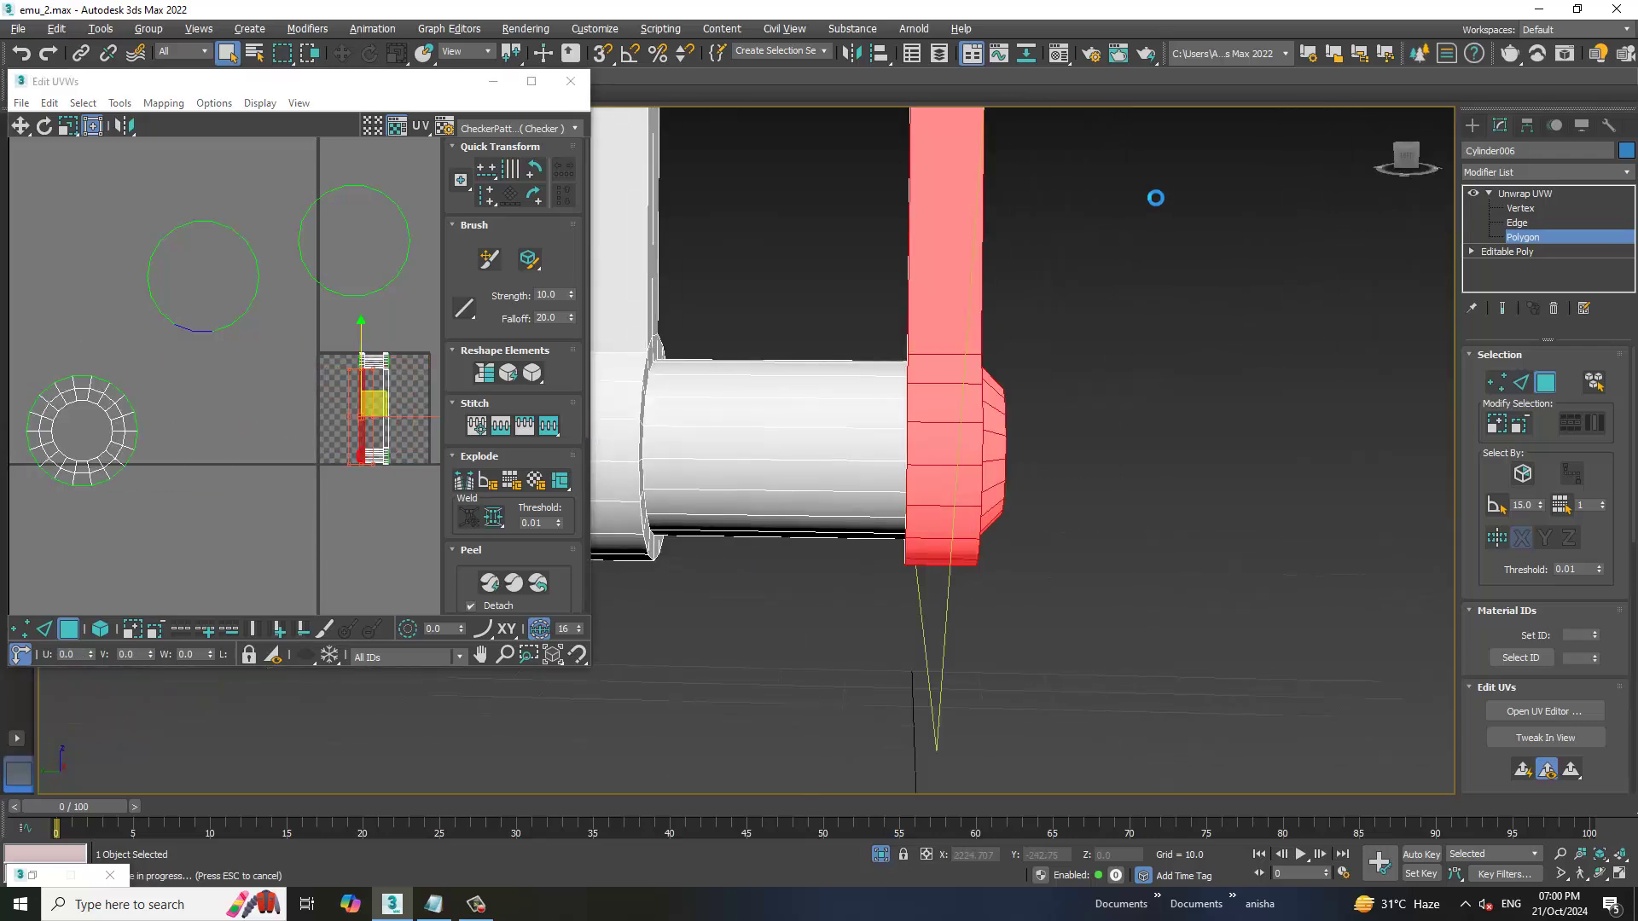
{"action": "left_click_drag", "start_coordinate": [853, 111], "coordinate": [1053, 261], "text": "alt"}
{"action": "middle_click_drag", "start_coordinate": [1053, 270], "coordinate": [879, 275], "text": "alt"}
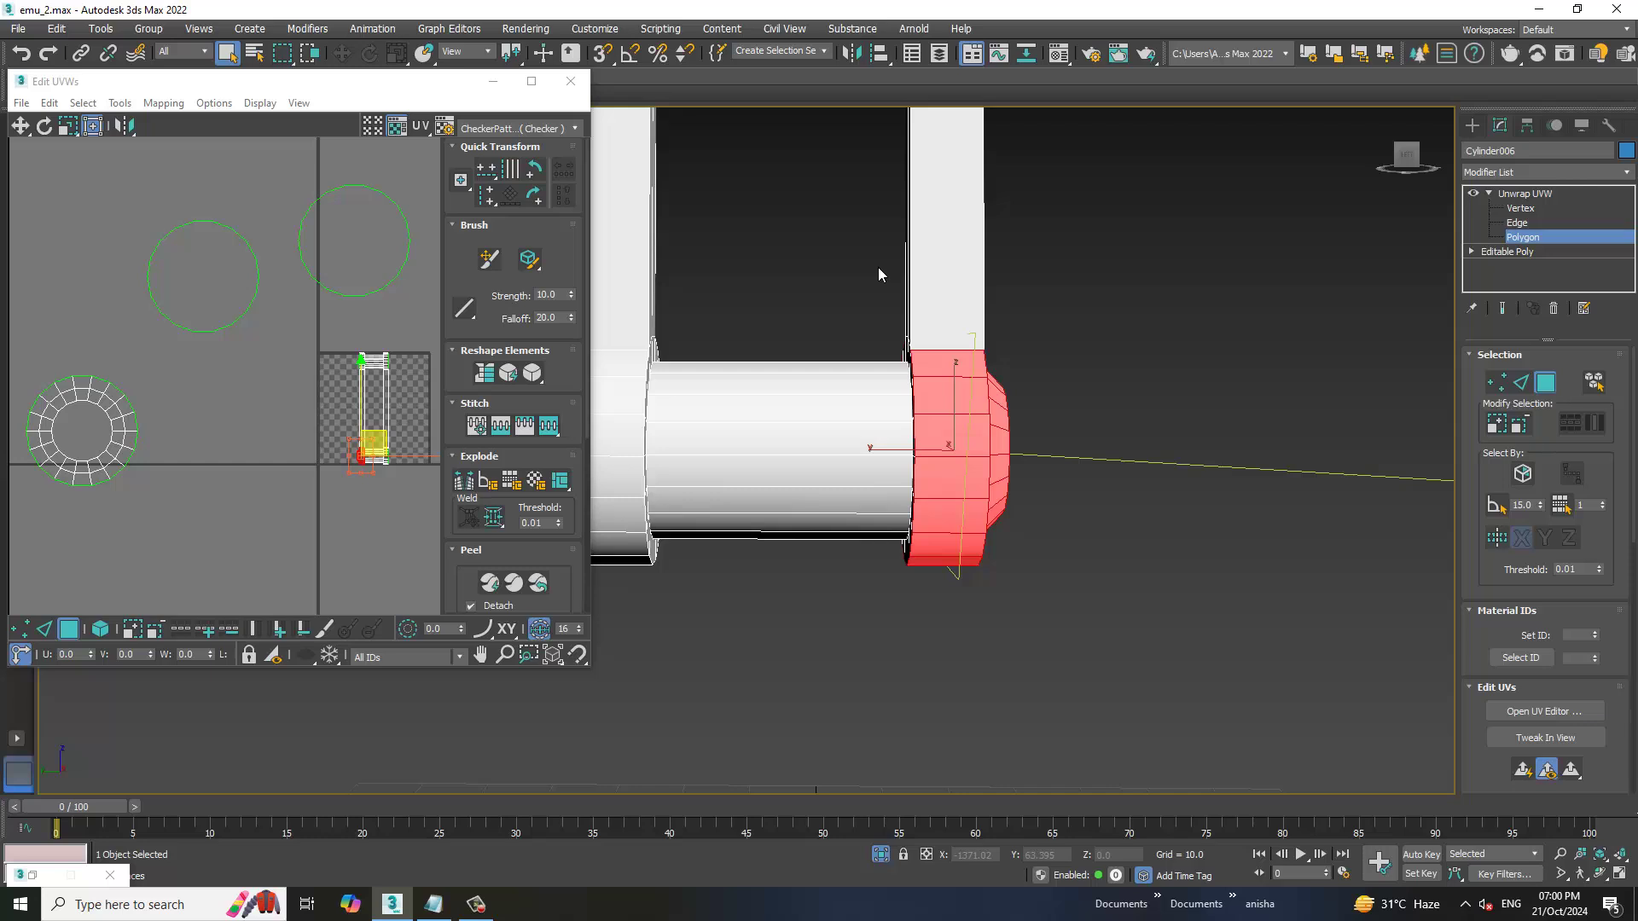
{"action": "middle_click_drag", "start_coordinate": [894, 266], "coordinate": [950, 286], "text": "alt"}
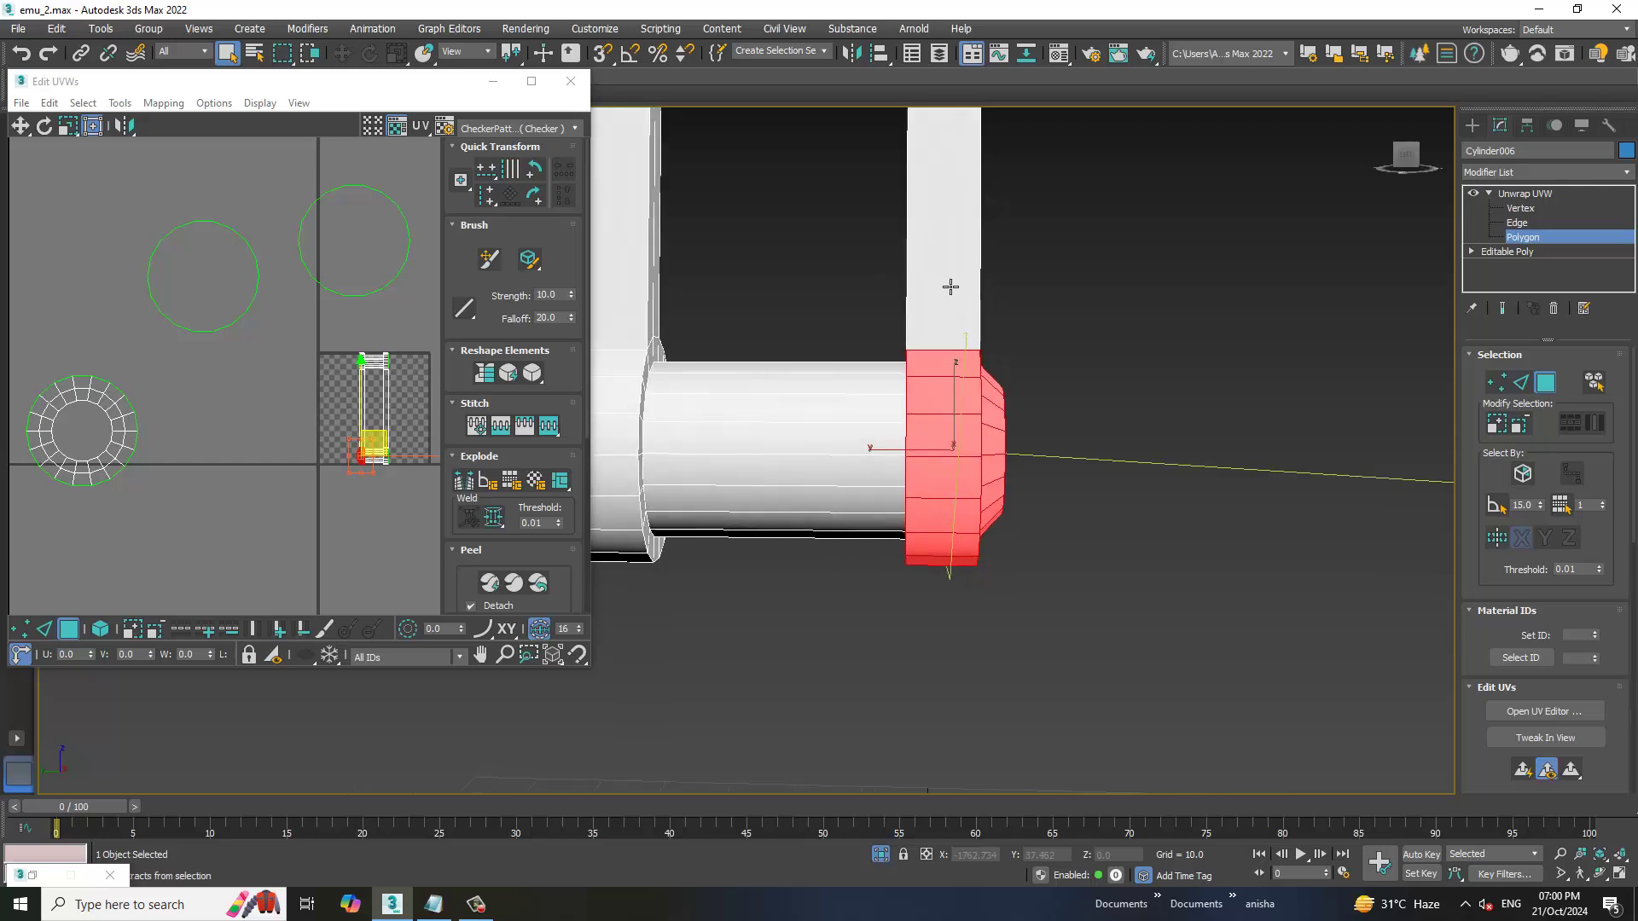
{"action": "middle_click_drag", "start_coordinate": [1119, 402], "coordinate": [1215, 555], "text": "alt"}
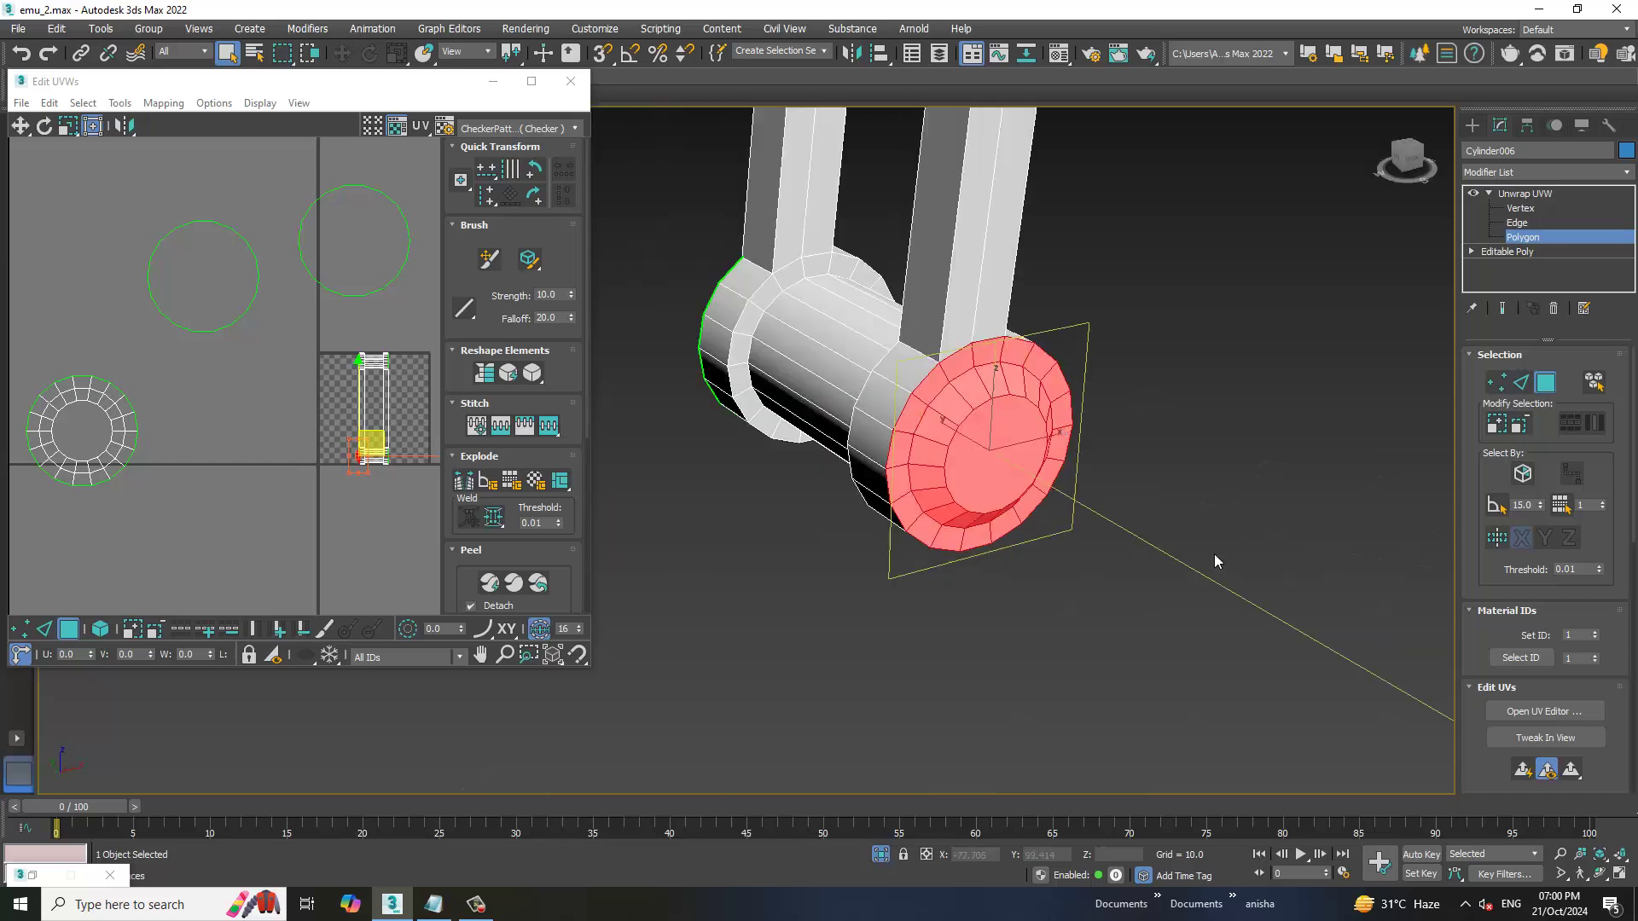
{"action": "left_click", "coordinate": [1547, 767]}
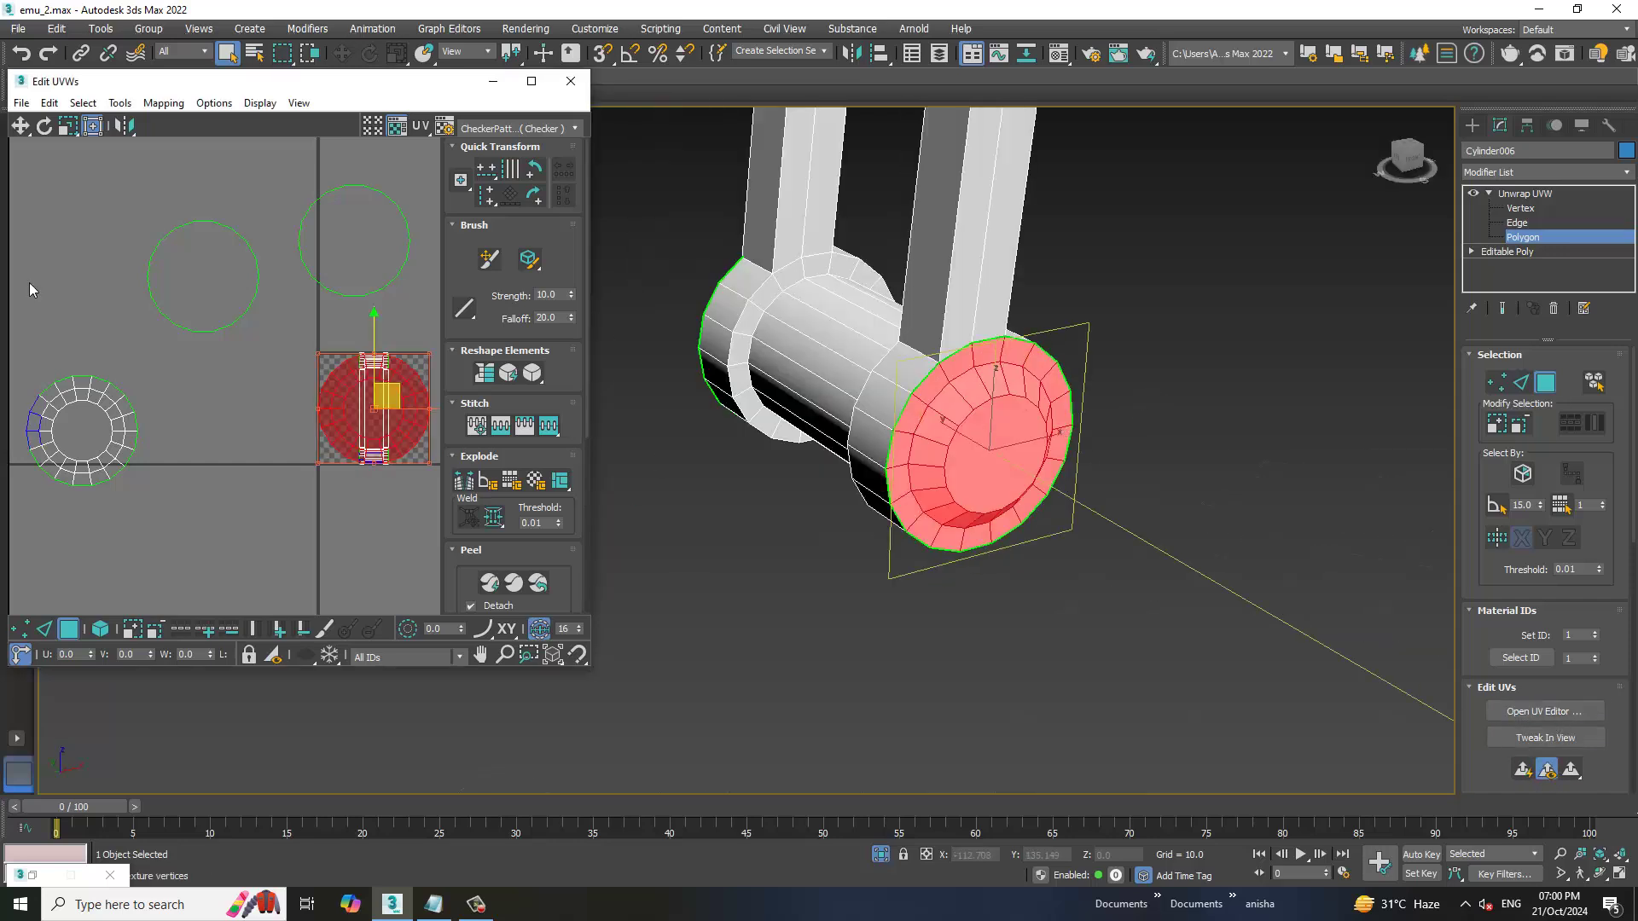
{"action": "left_click_drag", "start_coordinate": [367, 409], "coordinate": [28, 262]}
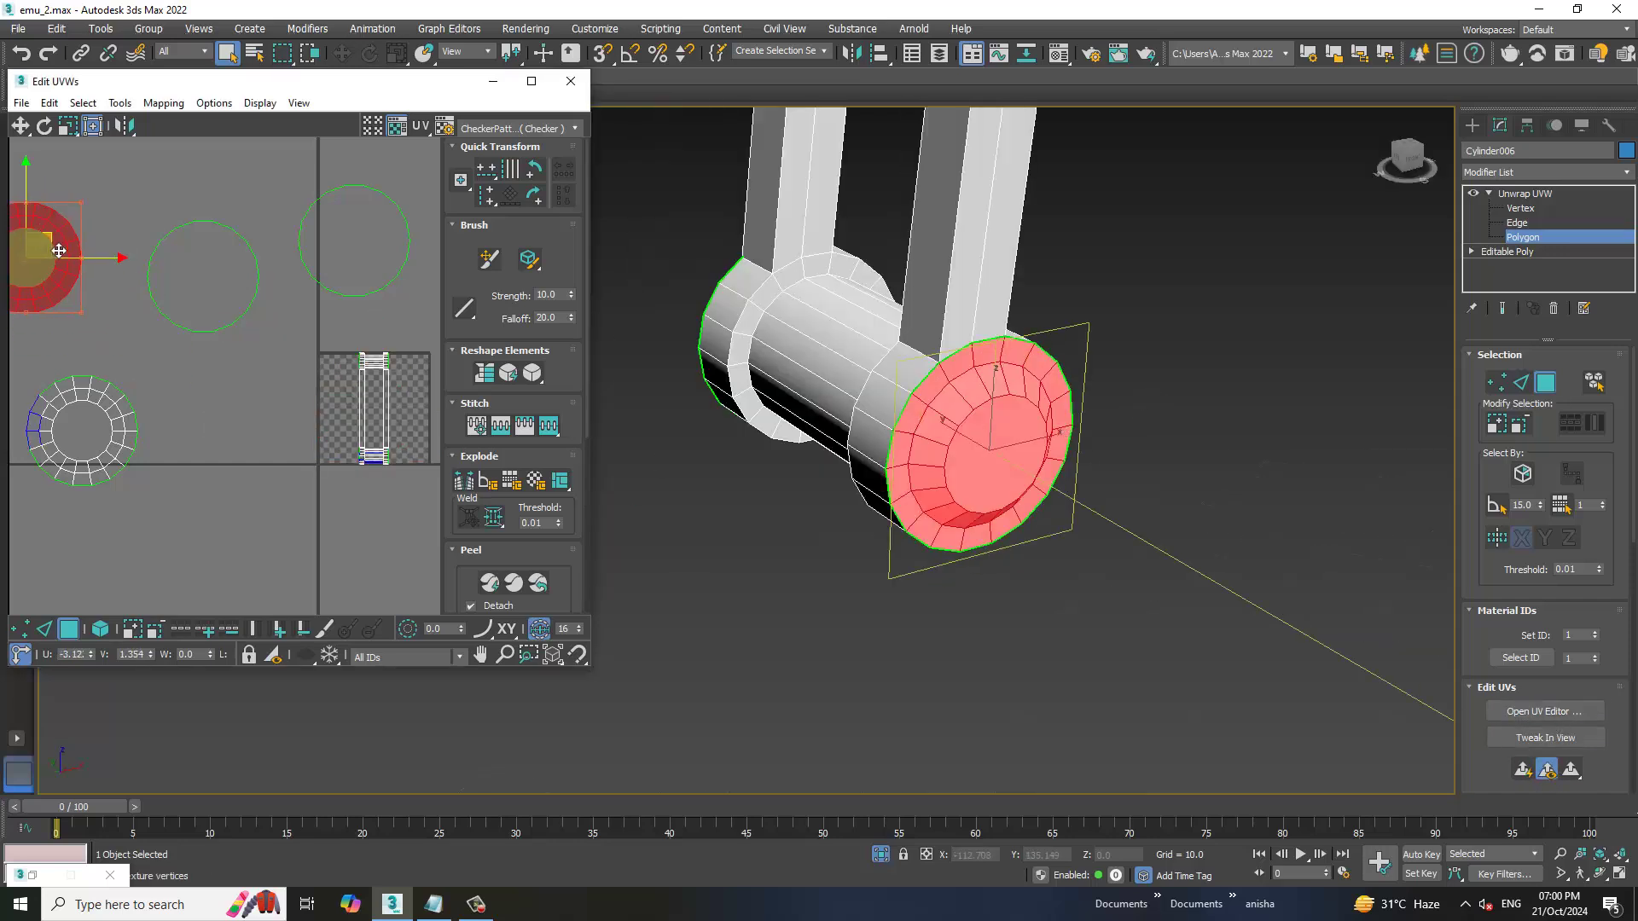
{"action": "mouse_move", "coordinate": [1027, 474]}
{"action": "middle_mouse_down", "text": "alt"}
{"action": "mouse_move", "coordinate": [1155, 509]}
{"action": "mouse_move", "coordinate": [1180, 418]}
{"action": "mouse_move", "coordinate": [1068, 541]}
{"action": "mouse_move", "coordinate": [1082, 533]}
{"action": "middle_mouse_up", "text": "alt"}
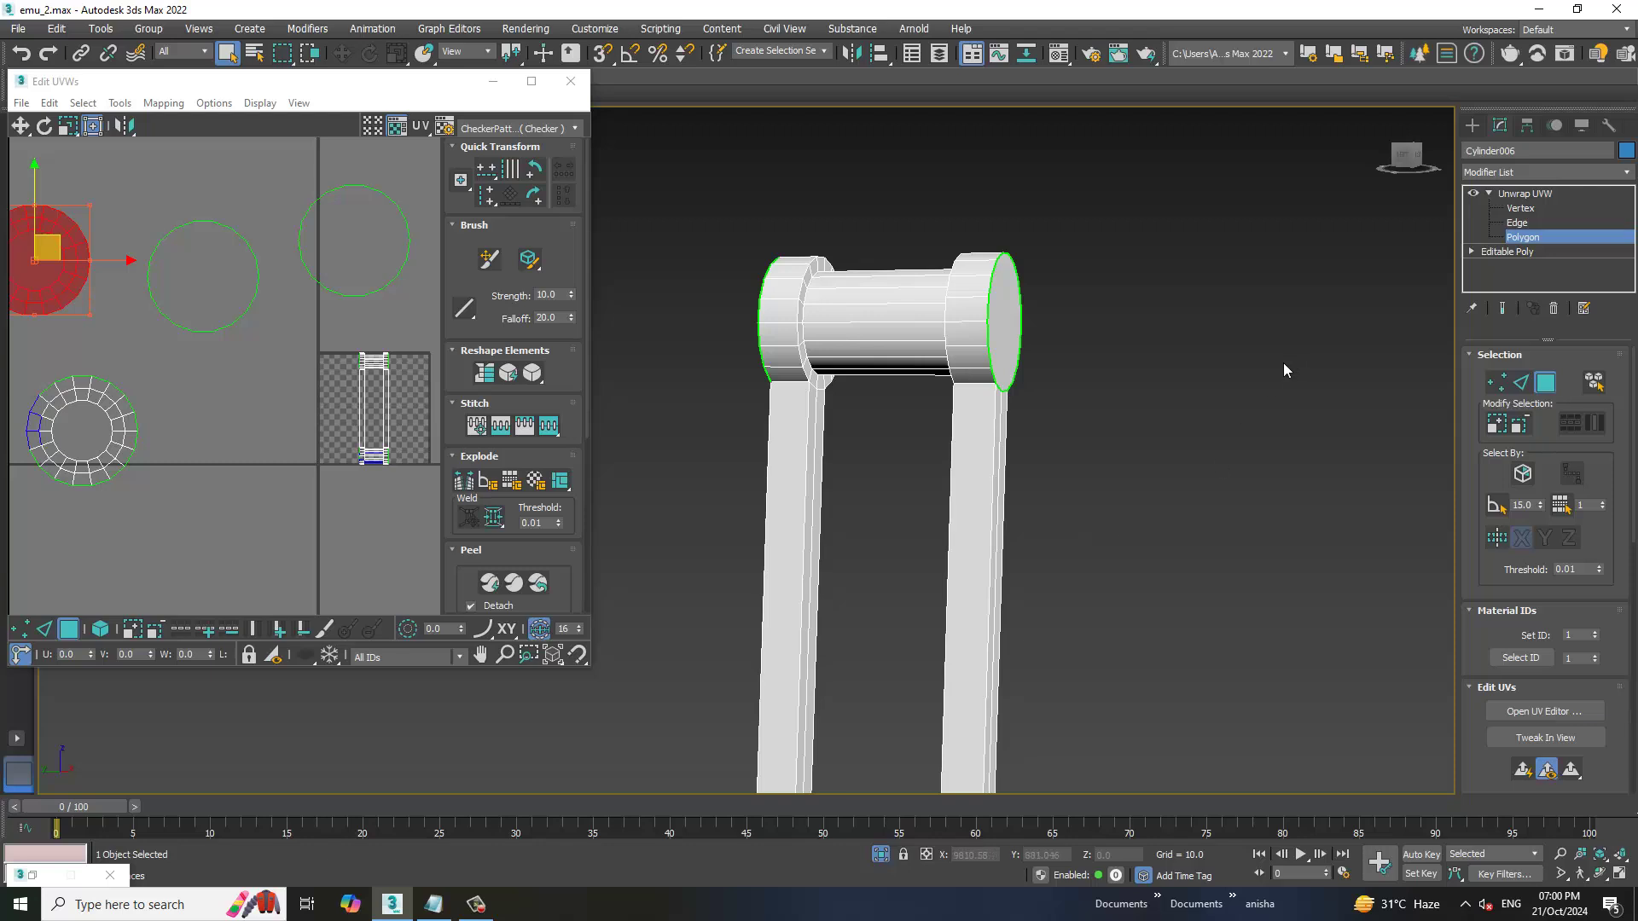
In Edge mode, break the UVs along an edge on the cap's bottom rim
{"action": "scroll", "coordinate": [1084, 457], "scroll_direction": "up", "scroll_amount": 3}
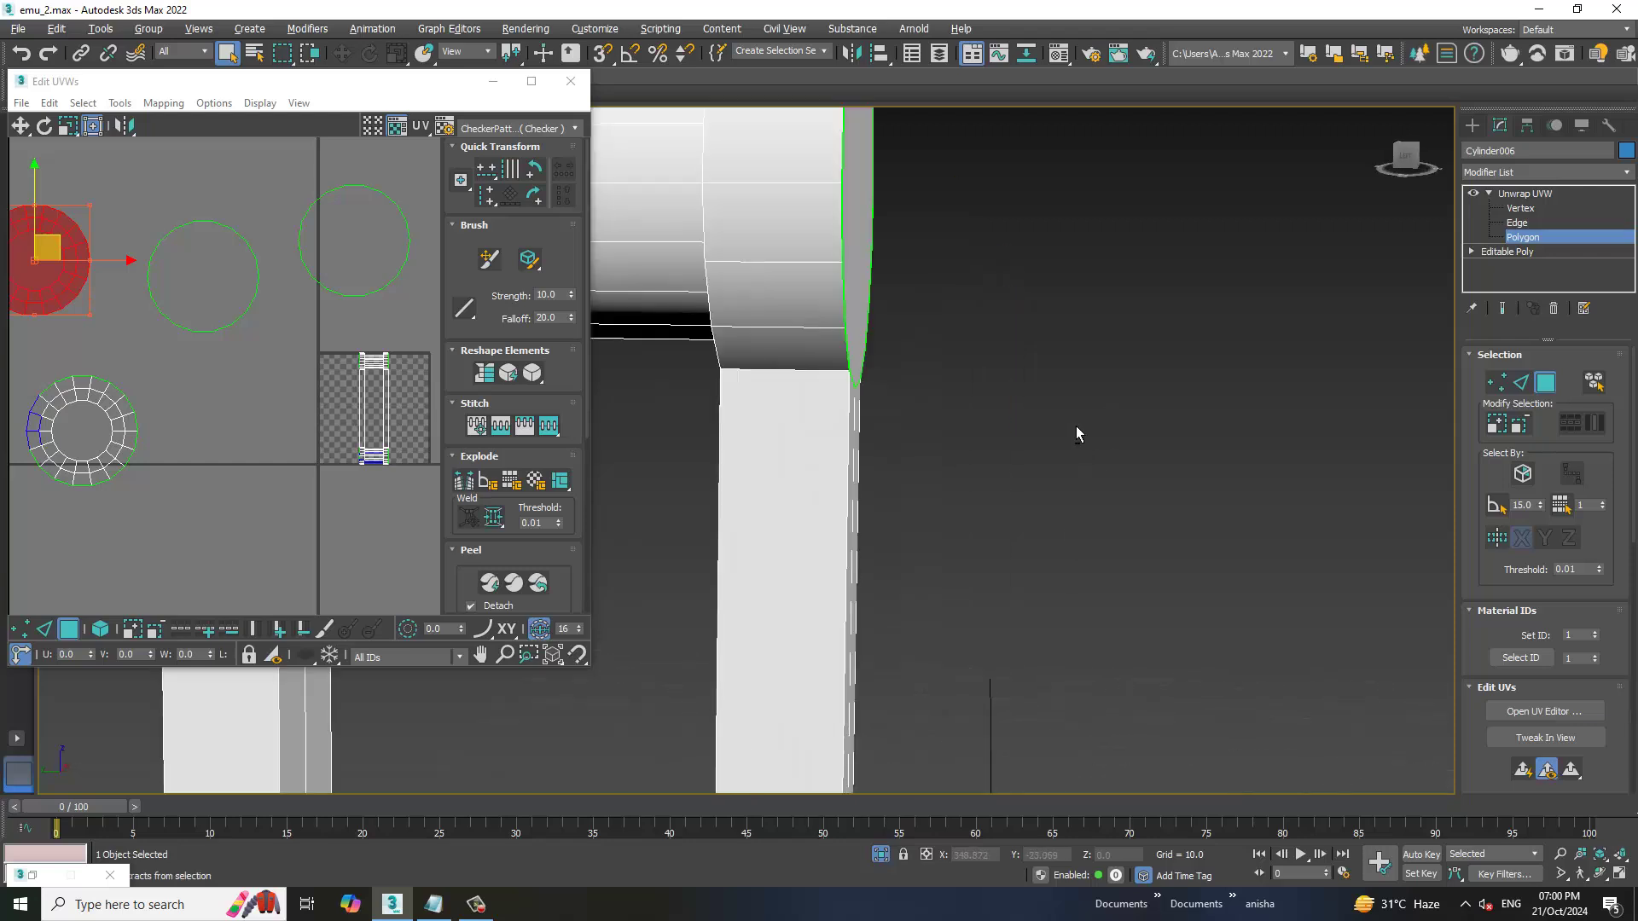
{"action": "scroll", "coordinate": [1077, 435], "scroll_direction": "up", "scroll_amount": 3}
{"action": "scroll", "coordinate": [1027, 413], "scroll_direction": "down", "scroll_amount": 2}
{"action": "scroll", "coordinate": [1017, 402], "scroll_direction": "down", "scroll_amount": 2}
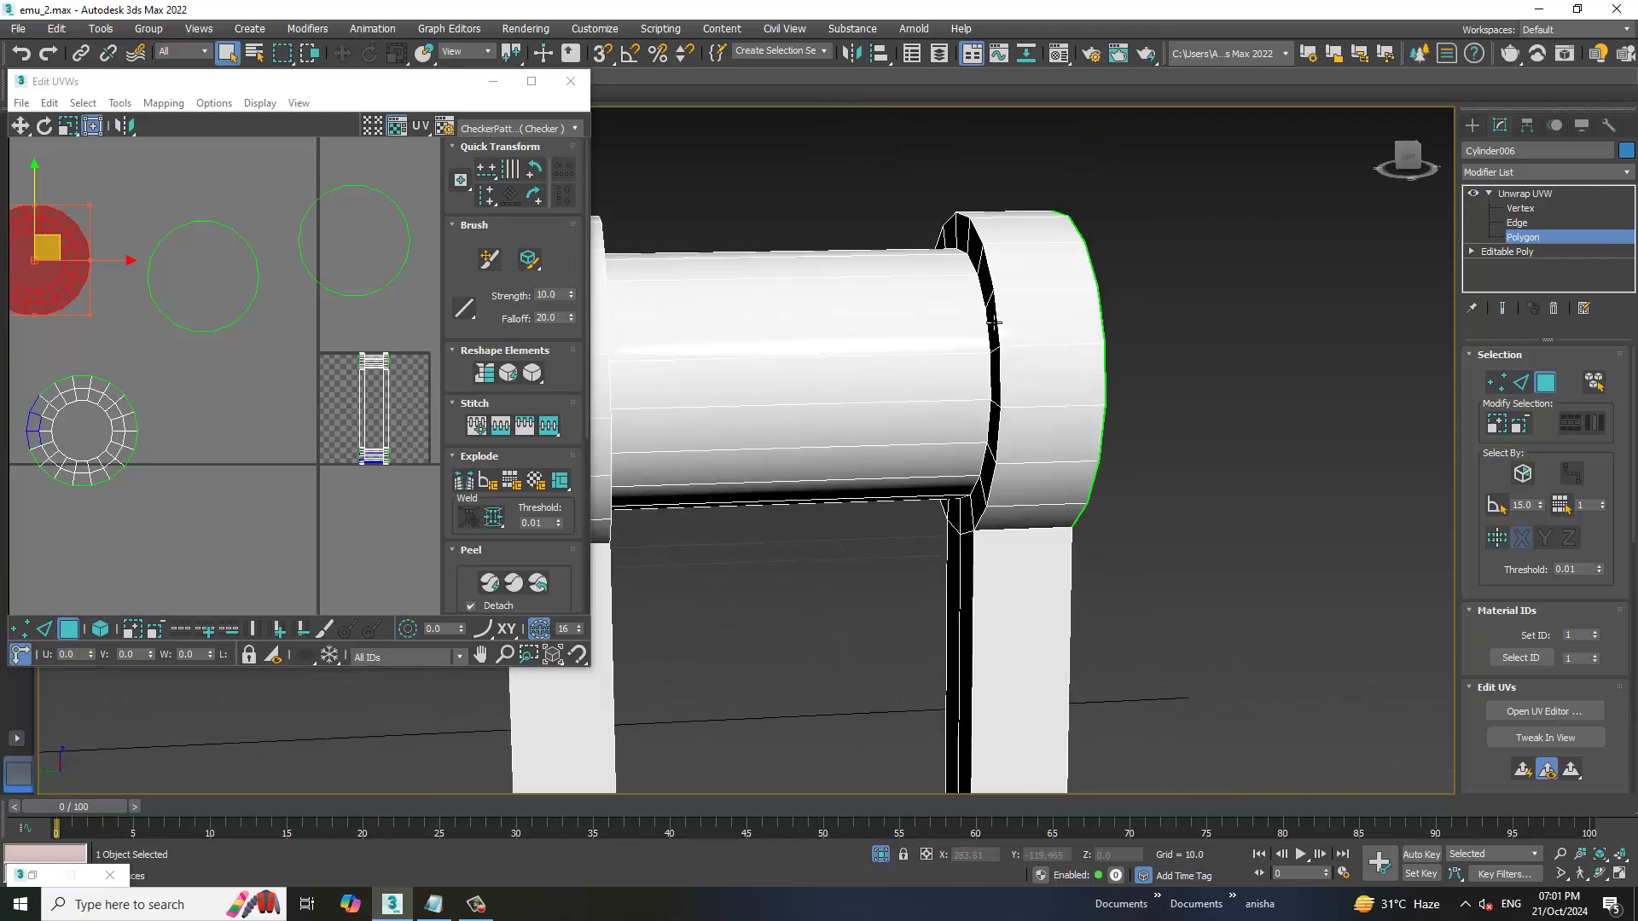
{"action": "left_click", "coordinate": [1519, 223]}
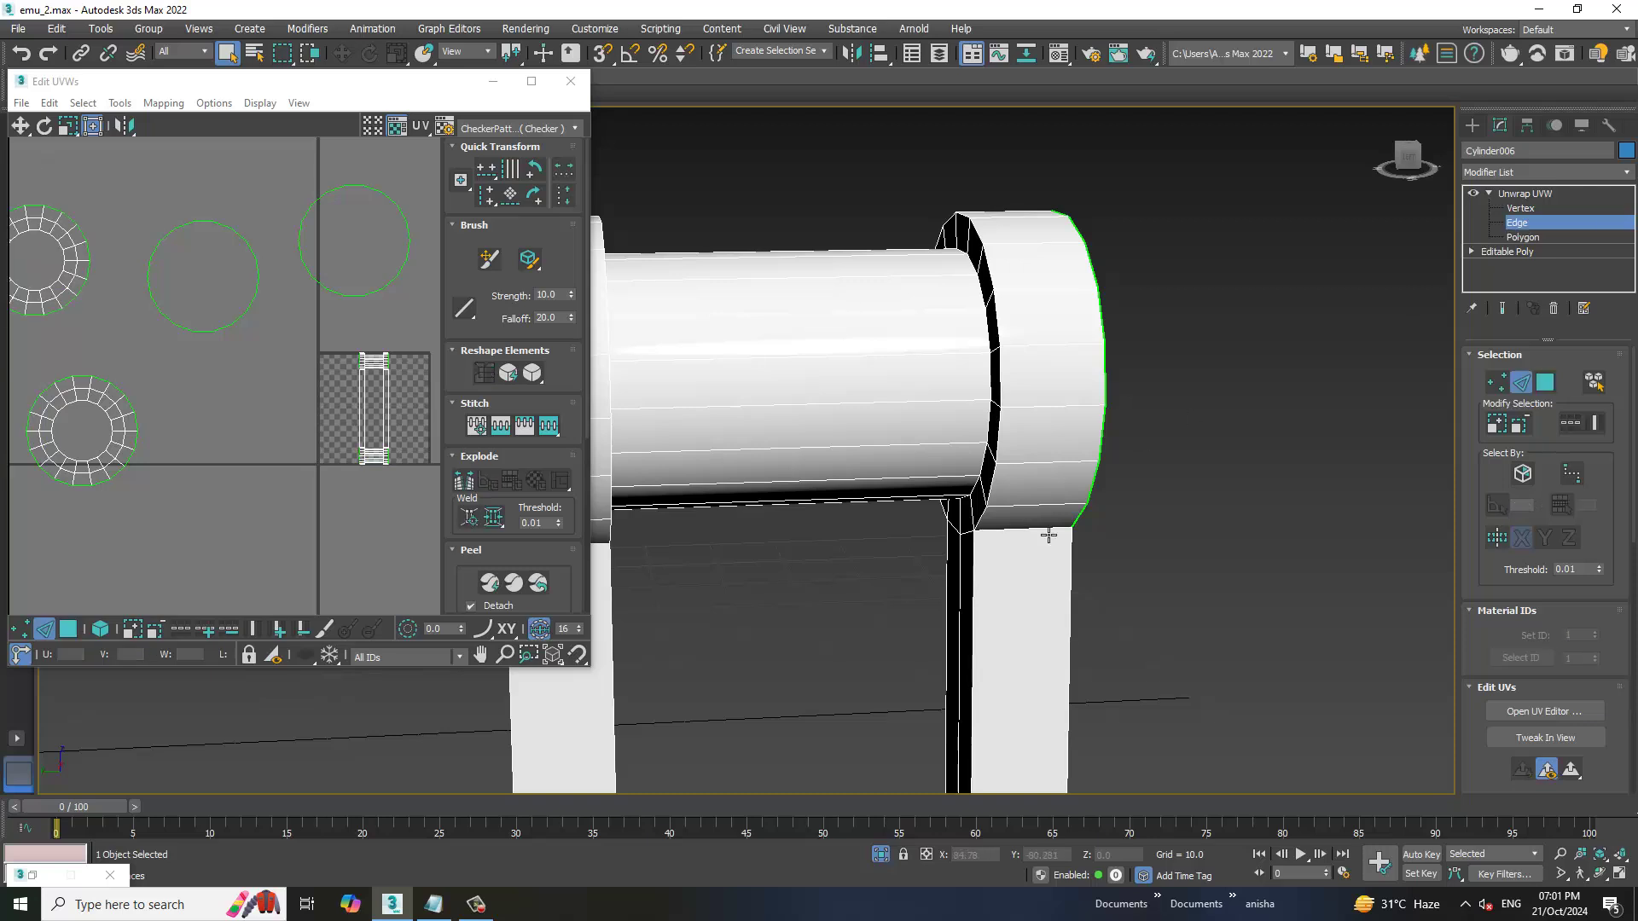
{"action": "left_click", "coordinate": [1018, 535]}
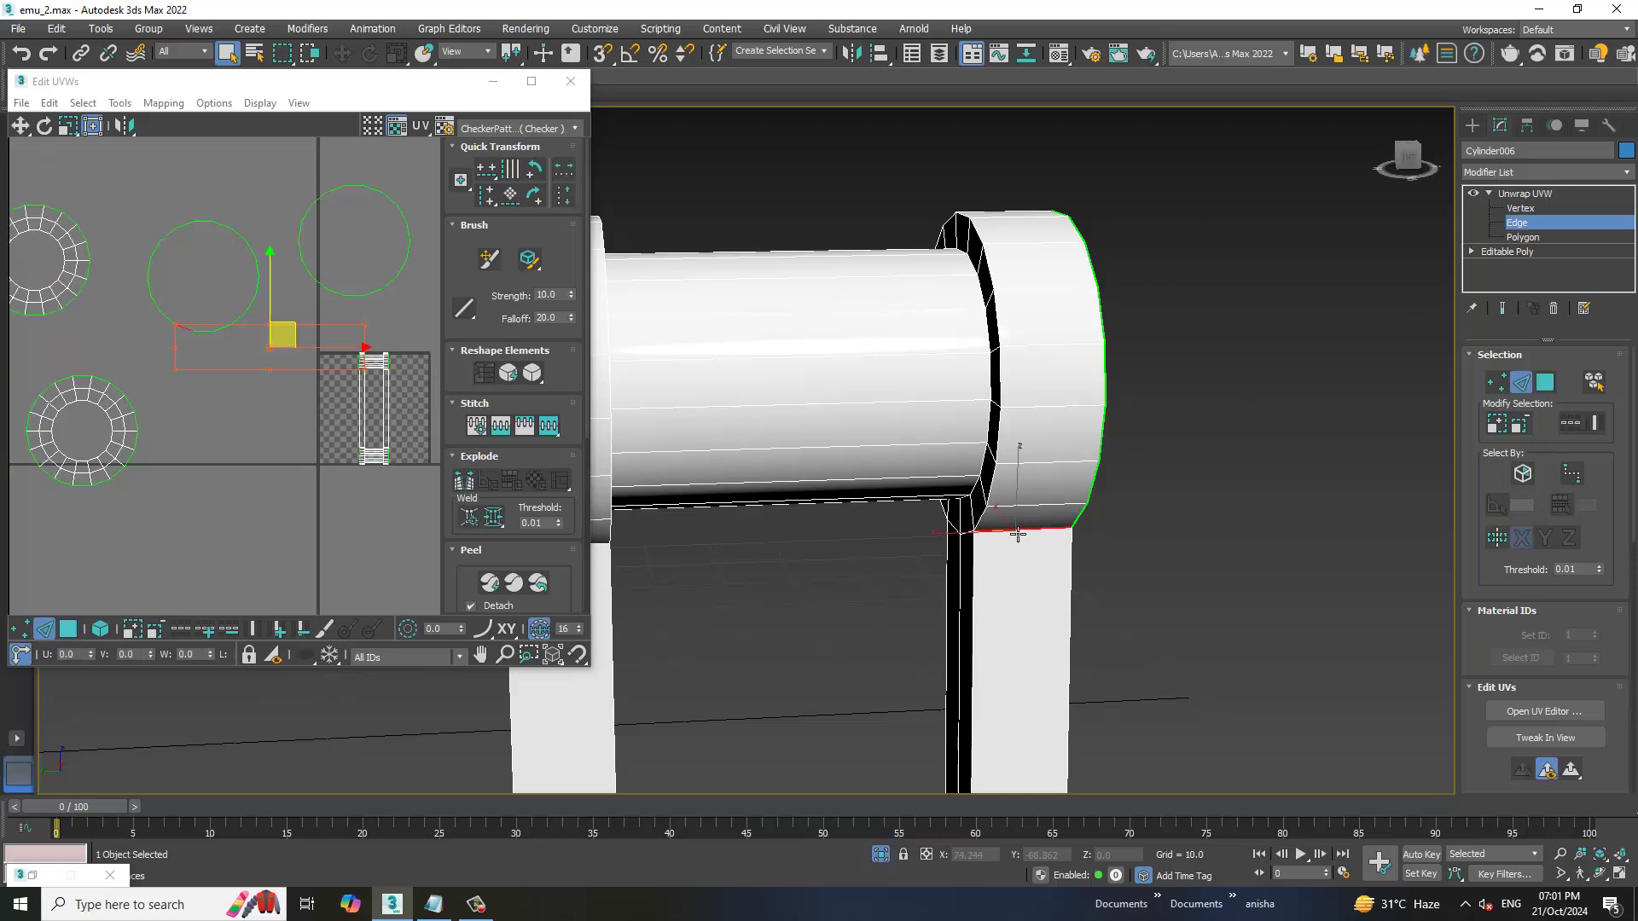
{"action": "mouse_move", "coordinate": [1018, 535]}
{"action": "middle_mouse_down", "text": "alt"}
{"action": "mouse_move", "coordinate": [1080, 554]}
{"action": "mouse_move", "coordinate": [998, 535]}
{"action": "mouse_move", "coordinate": [1015, 550]}
{"action": "mouse_move", "coordinate": [1002, 554]}
{"action": "middle_mouse_up", "text": "alt"}
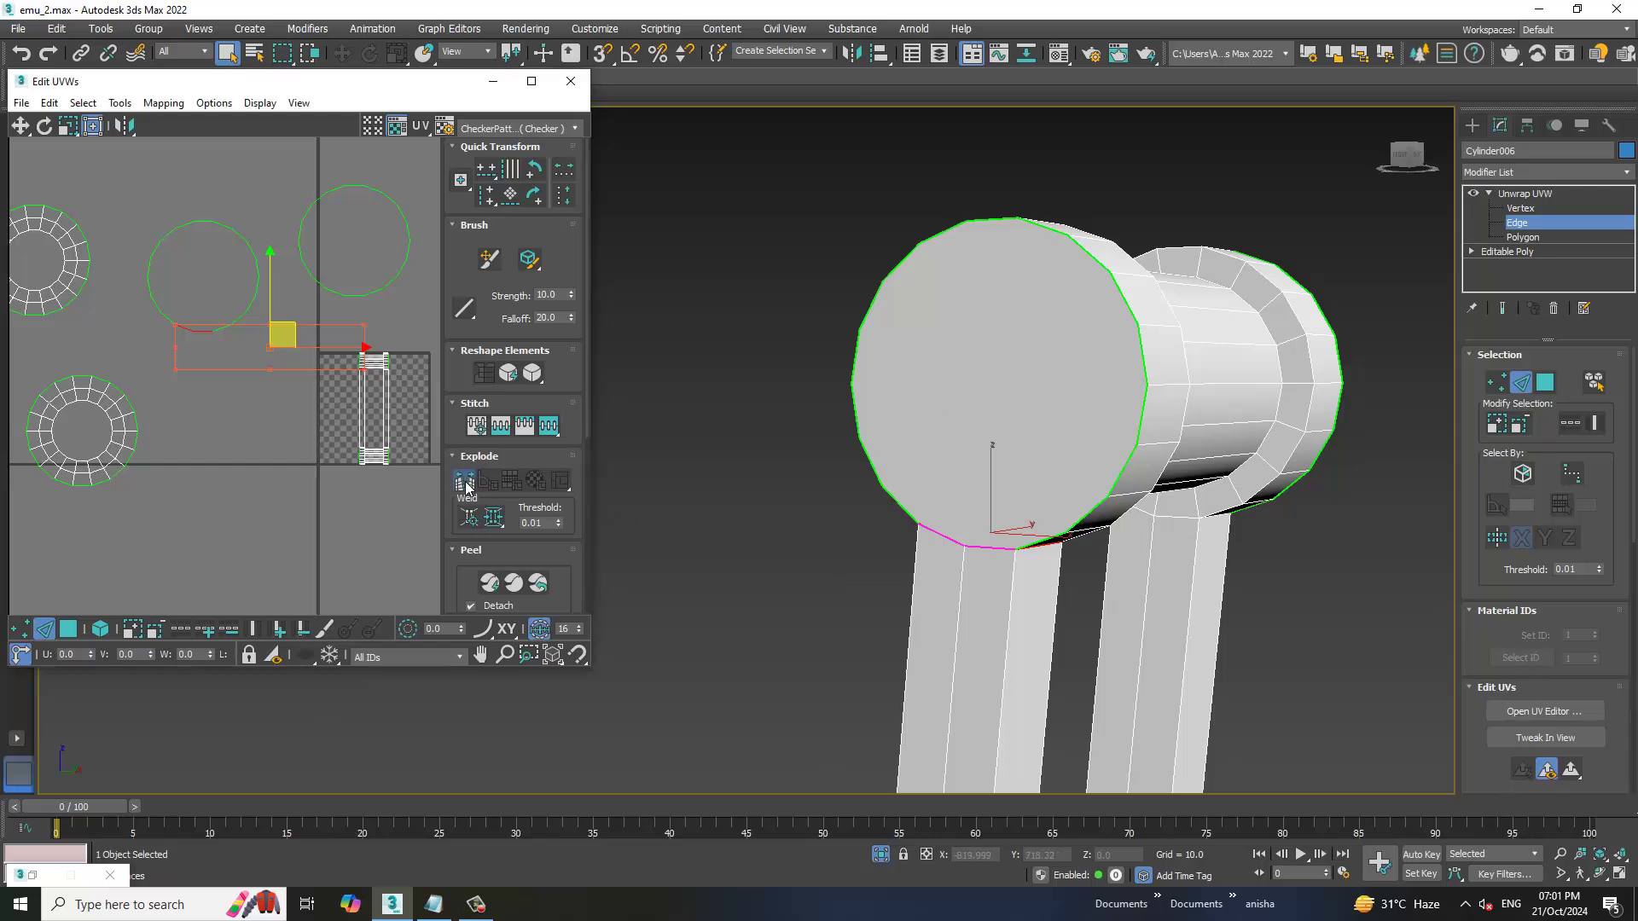
{"action": "left_click", "coordinate": [836, 495]}
Select three edges where the leg meets the cylinder and break the UVs there
{"action": "scroll", "coordinate": [1223, 499], "scroll_direction": "down", "scroll_amount": 2}
{"action": "mouse_move", "coordinate": [1223, 499]}
{"action": "middle_mouse_down", "text": "alt"}
{"action": "mouse_move", "coordinate": [1231, 523]}
{"action": "mouse_move", "coordinate": [1050, 397]}
{"action": "middle_mouse_up", "text": "alt"}
{"action": "scroll", "coordinate": [1050, 397], "scroll_direction": "up", "scroll_amount": 5}
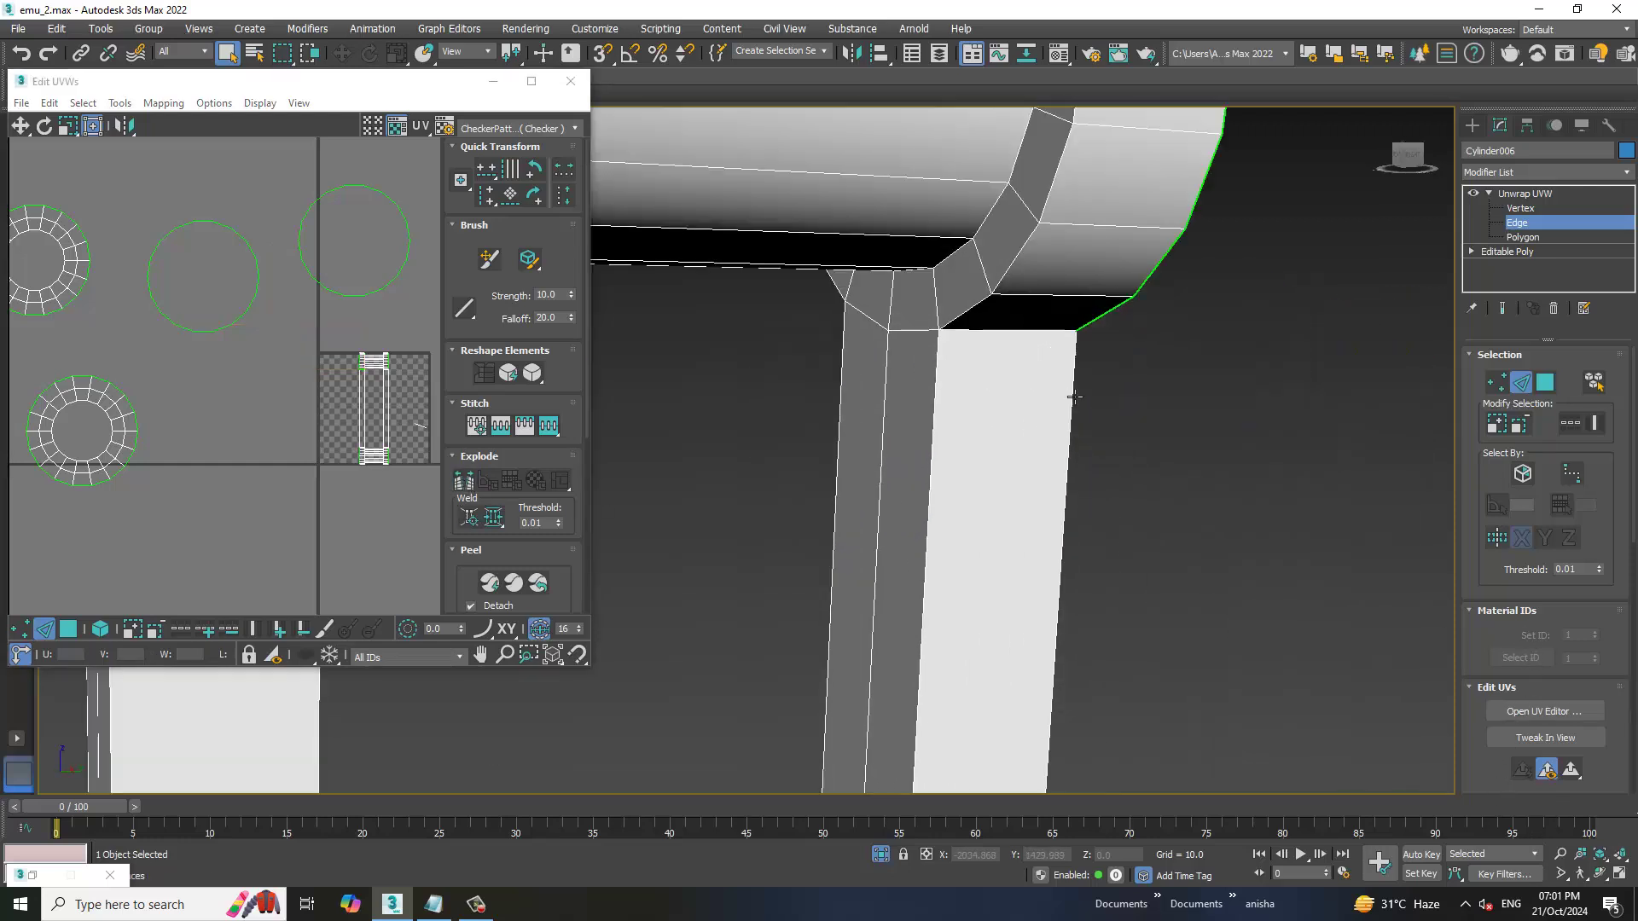
{"action": "left_click", "coordinate": [992, 329]}
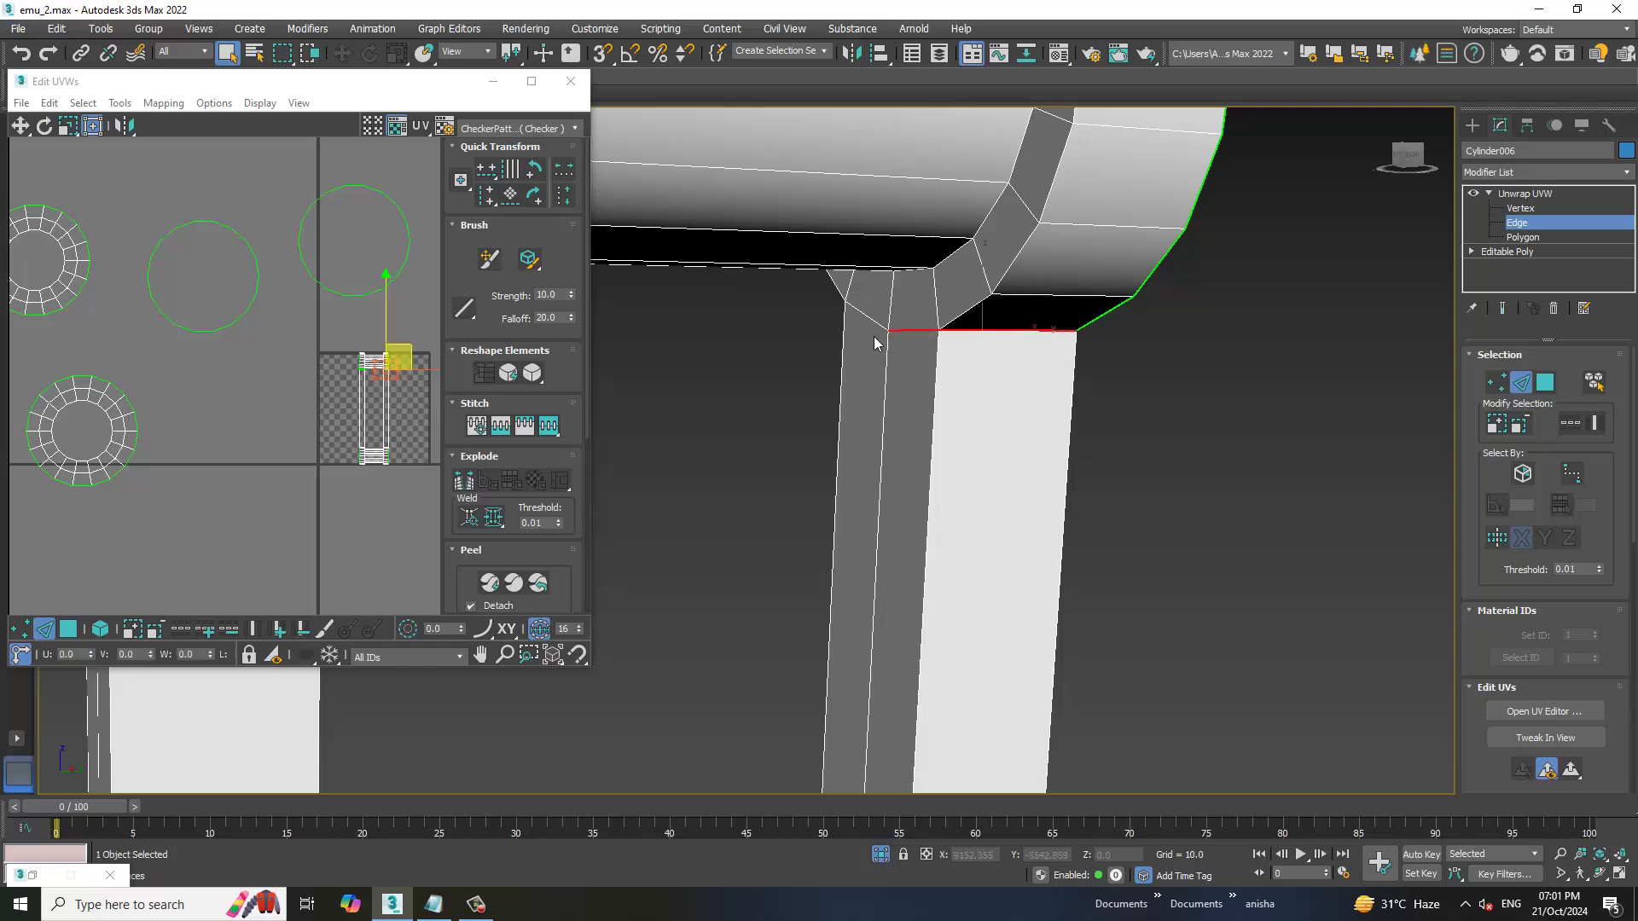
{"action": "mouse_move", "coordinate": [994, 333]}
{"action": "middle_mouse_down", "text": "alt"}
{"action": "mouse_move", "coordinate": [1040, 343]}
{"action": "mouse_move", "coordinate": [1024, 337]}
{"action": "middle_mouse_up", "text": "alt"}
{"action": "left_click", "coordinate": [968, 325], "text": "ctrl"}
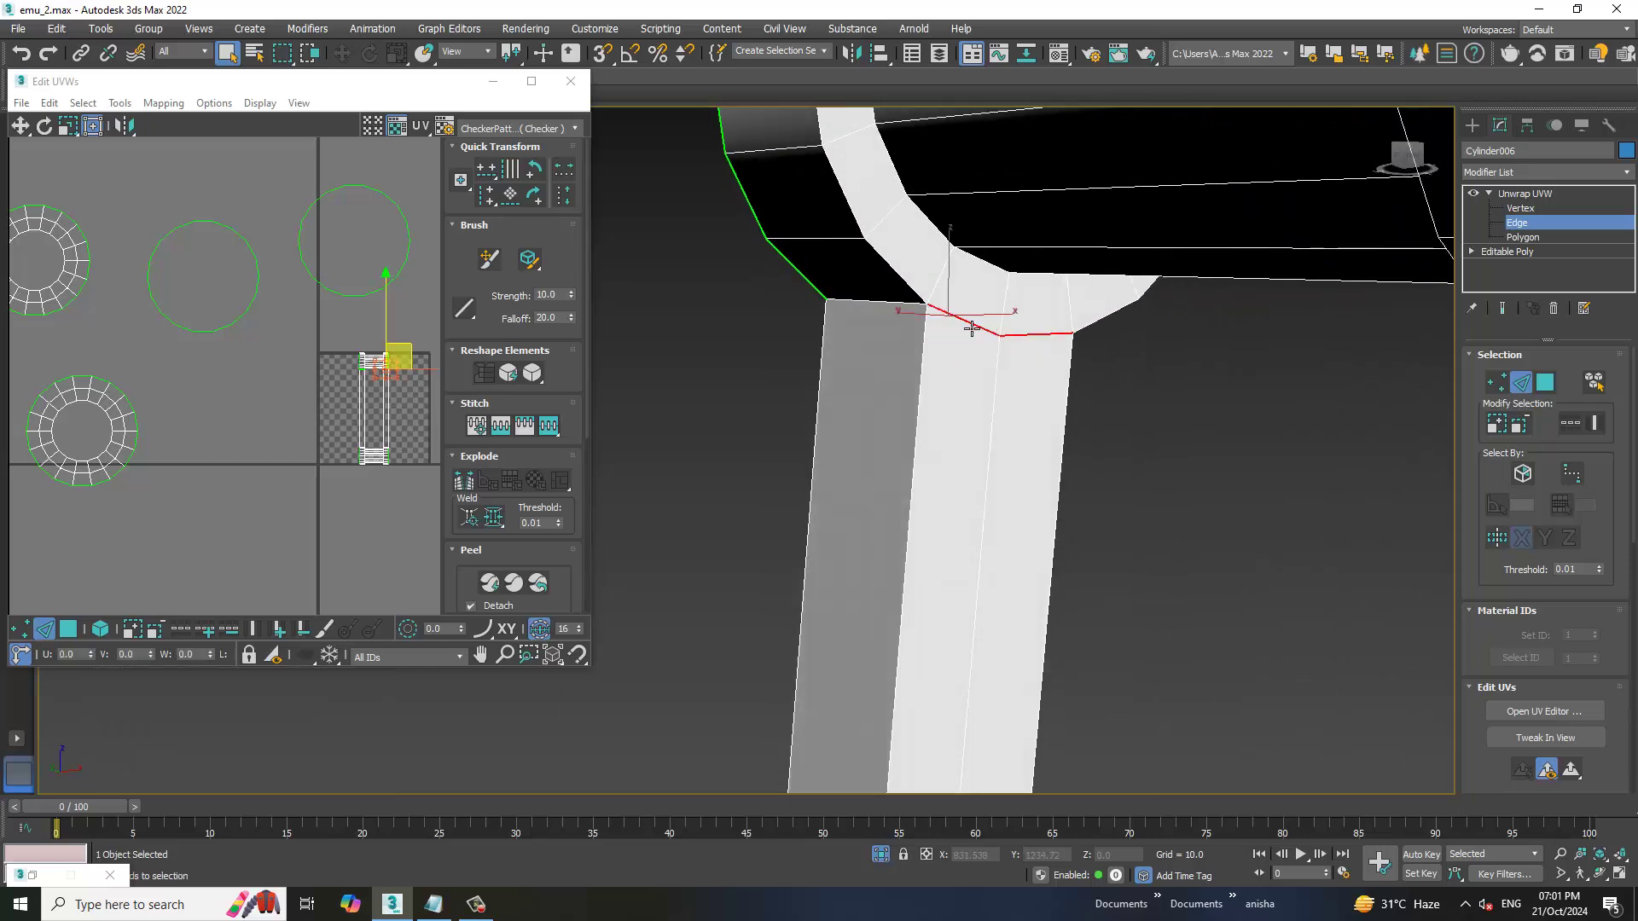
{"action": "middle_click_drag", "start_coordinate": [837, 318], "coordinate": [1049, 336], "text": "alt"}
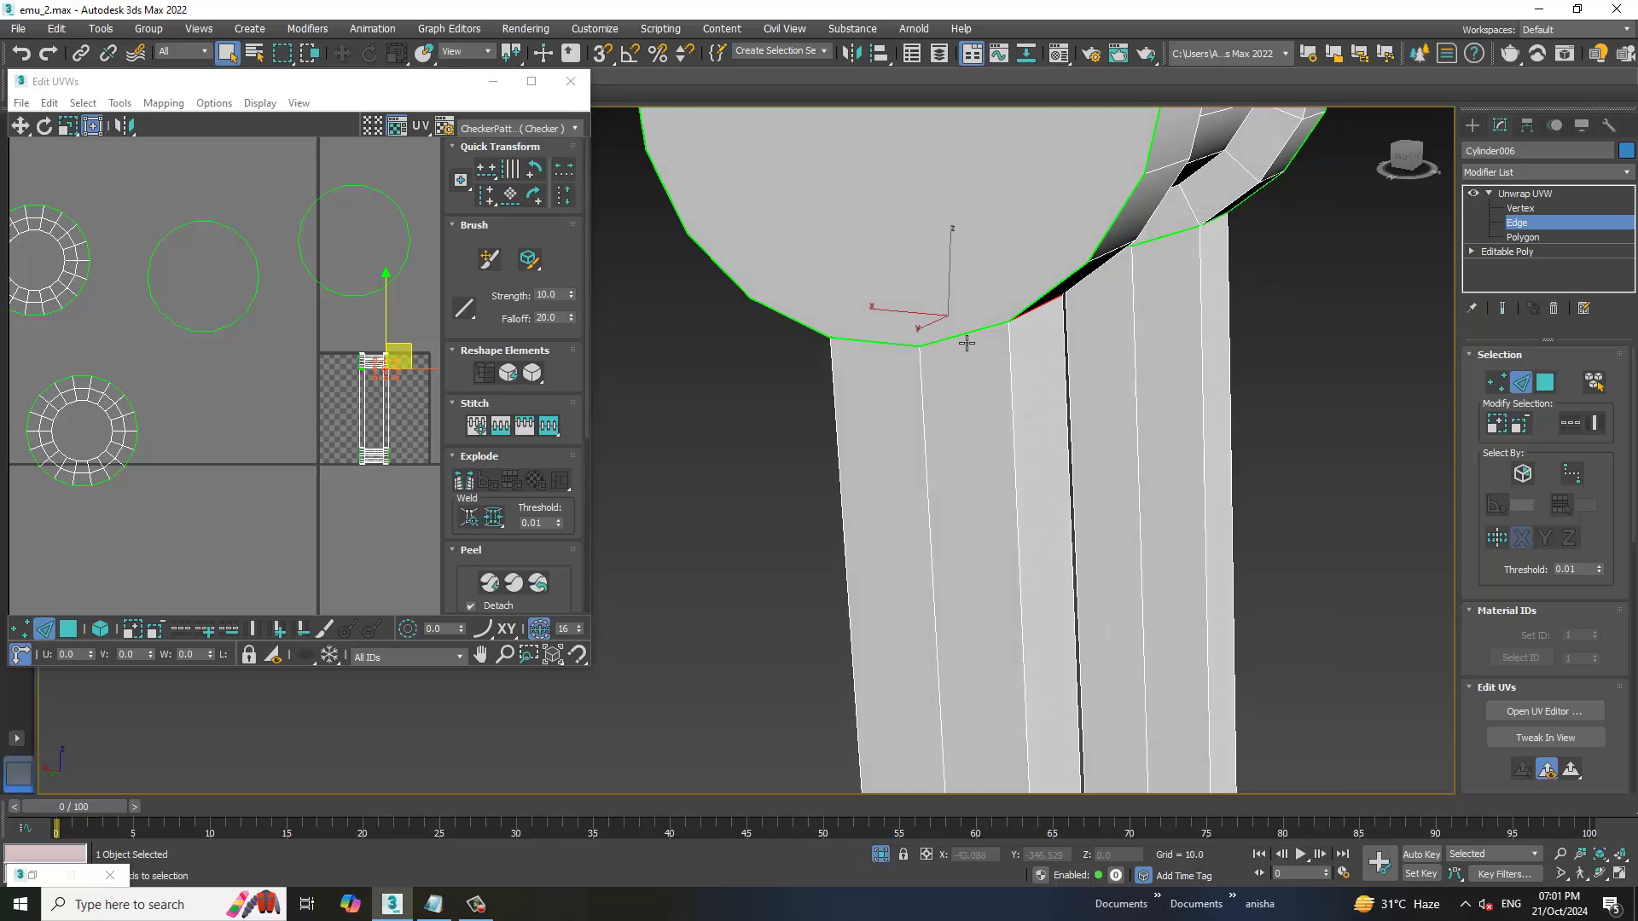
{"action": "left_click", "coordinate": [910, 353], "text": "ctrl"}
{"action": "middle_click_drag", "start_coordinate": [910, 353], "coordinate": [947, 350], "text": "alt"}
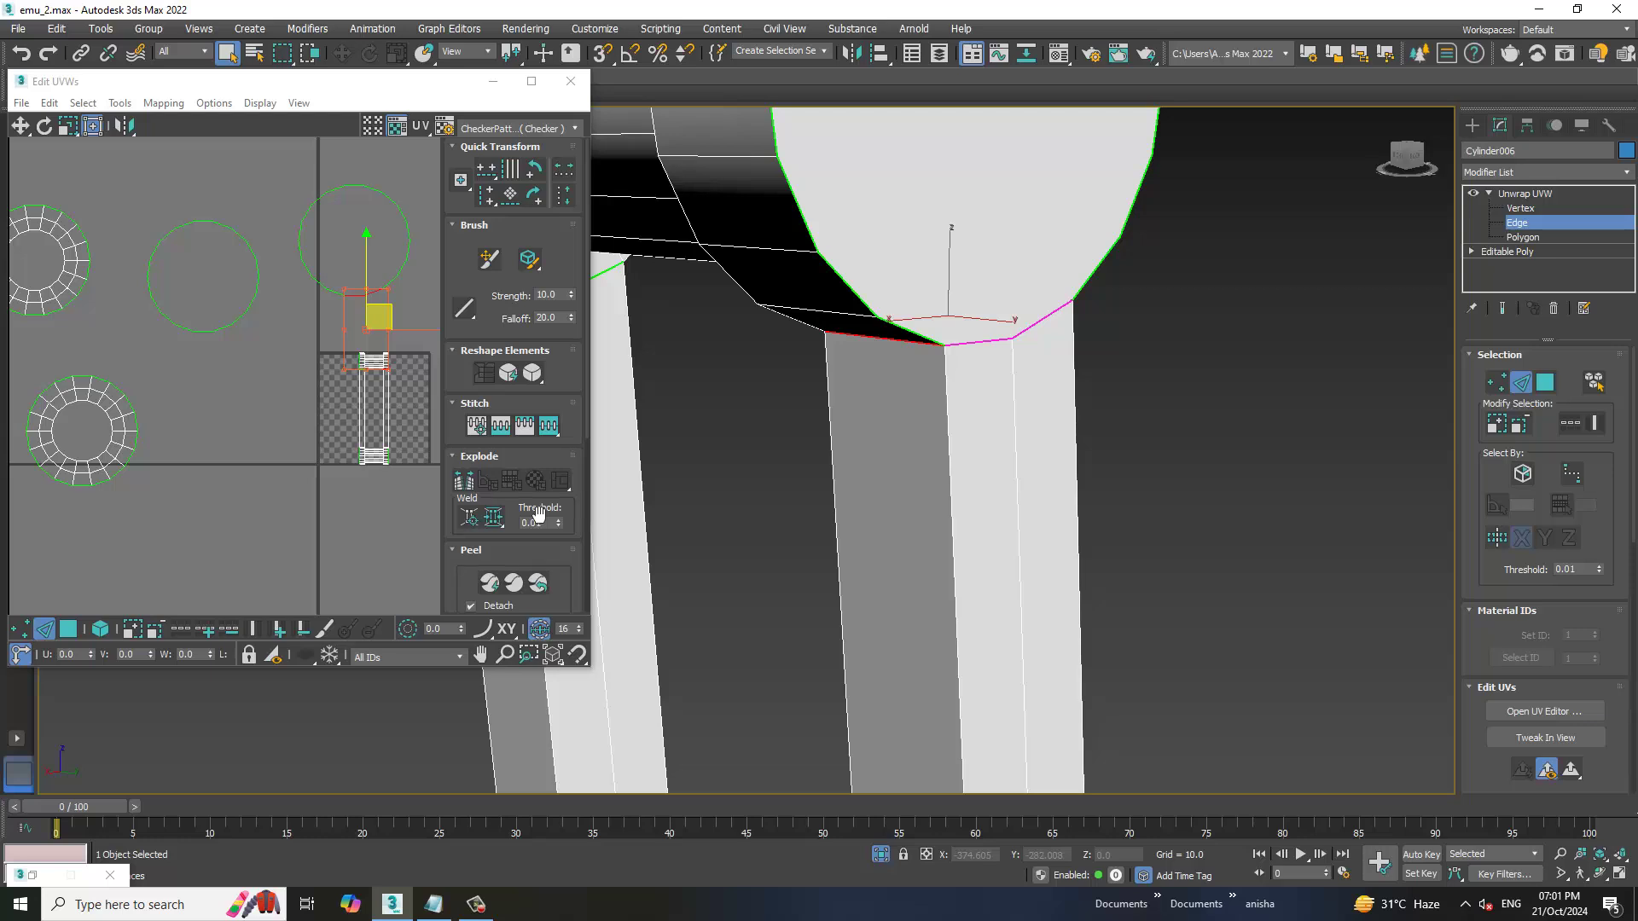
{"action": "left_click", "coordinate": [989, 417]}
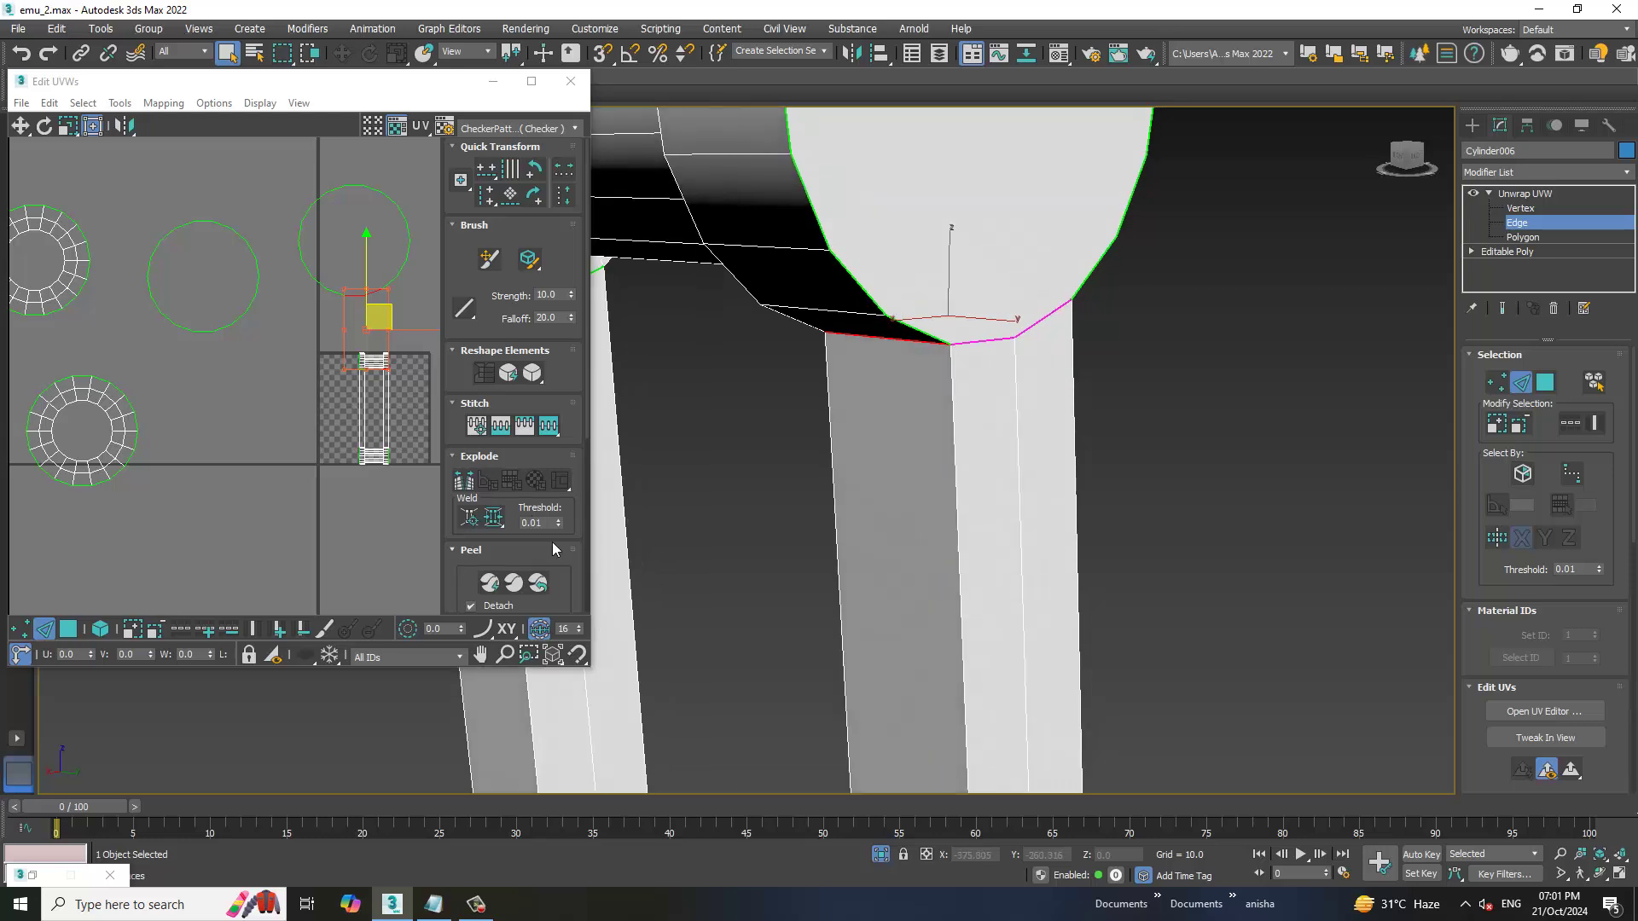
On the lower cylinder, break the UVs along the edge where the leg meets it
{"action": "left_click", "coordinate": [1524, 237]}
{"action": "scroll", "coordinate": [1308, 381], "scroll_direction": "down", "scroll_amount": 5}
{"action": "middle_click_drag", "start_coordinate": [1145, 612], "coordinate": [1117, 365]}
{"action": "scroll", "coordinate": [1117, 365], "scroll_direction": "up", "scroll_amount": 3}
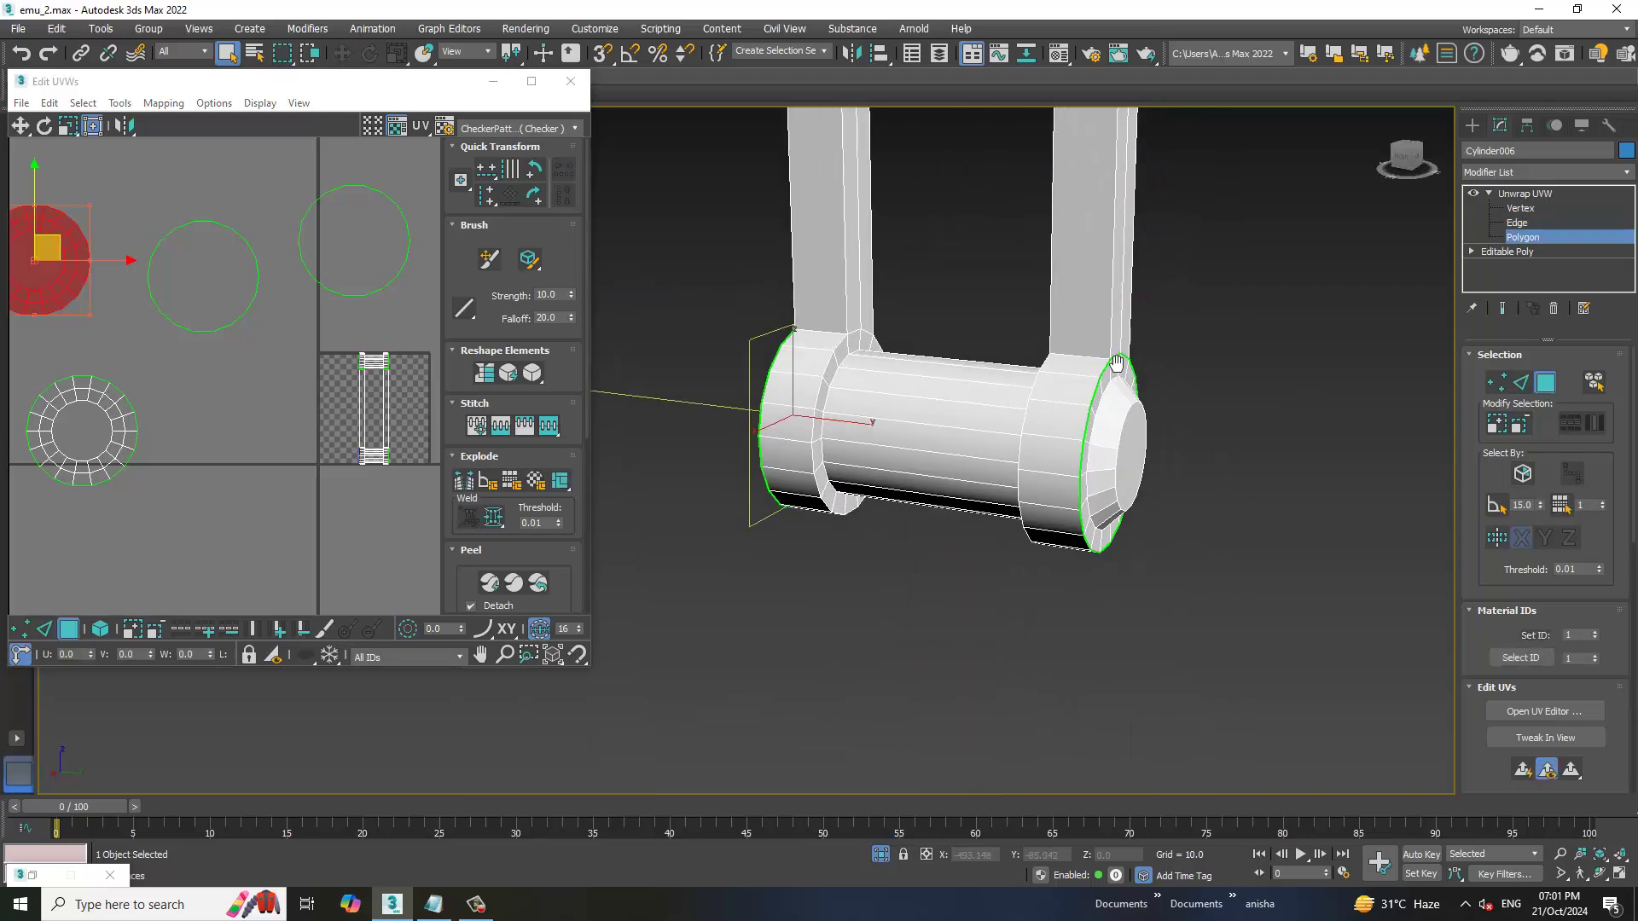
{"action": "scroll", "coordinate": [1117, 365], "scroll_direction": "up", "scroll_amount": 2}
{"action": "left_click", "coordinate": [1518, 223]}
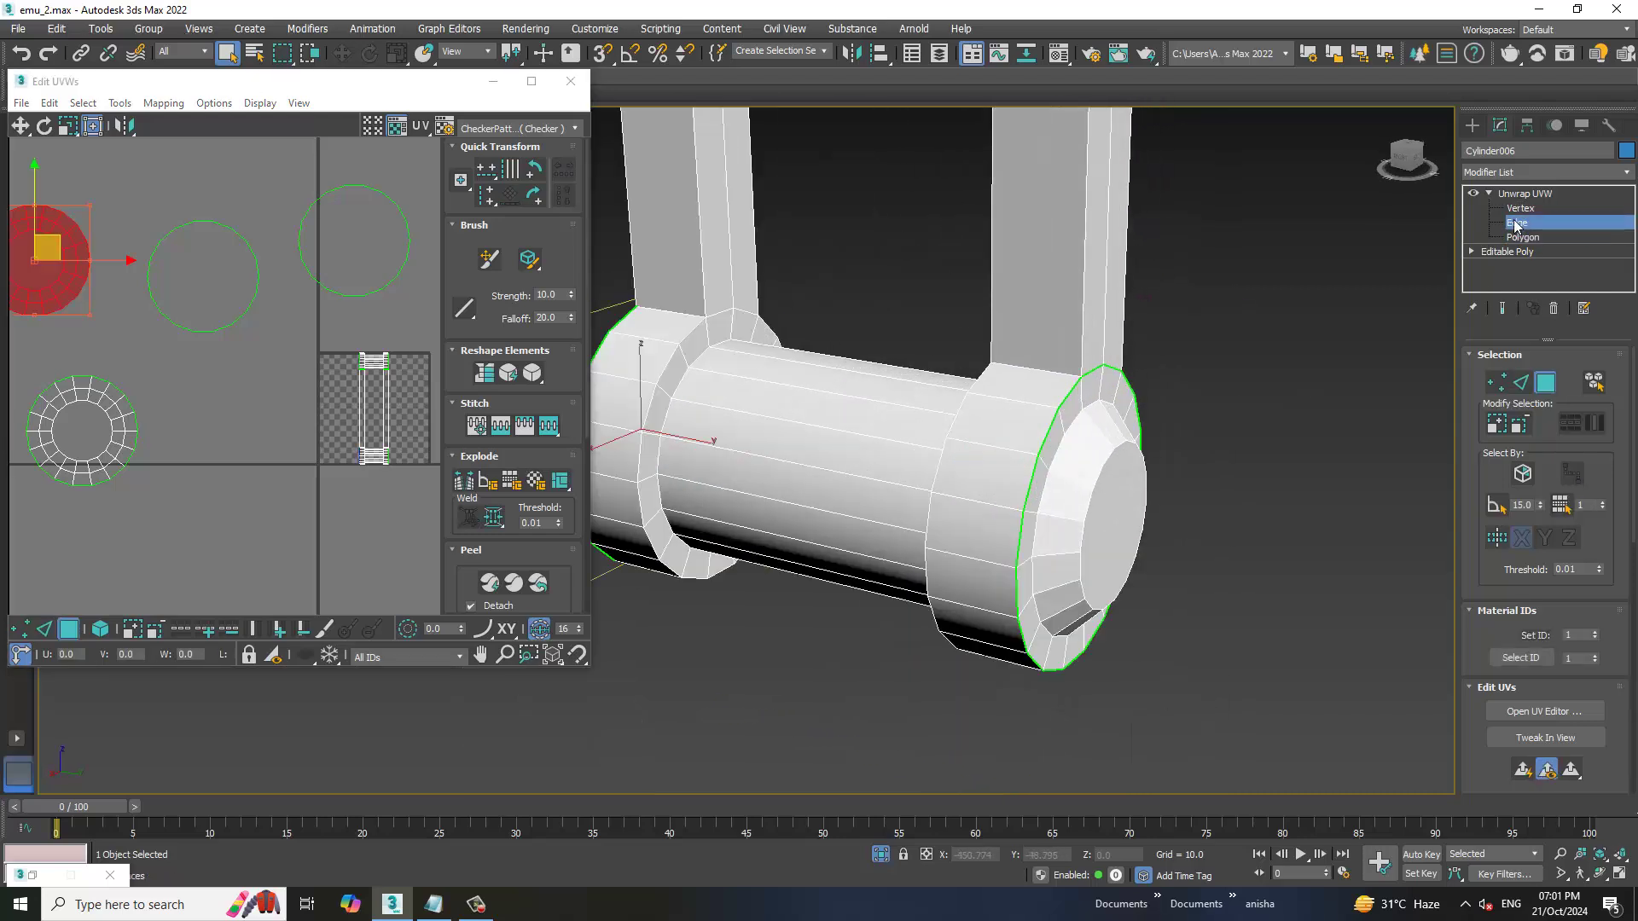
{"action": "left_click", "coordinate": [1062, 375]}
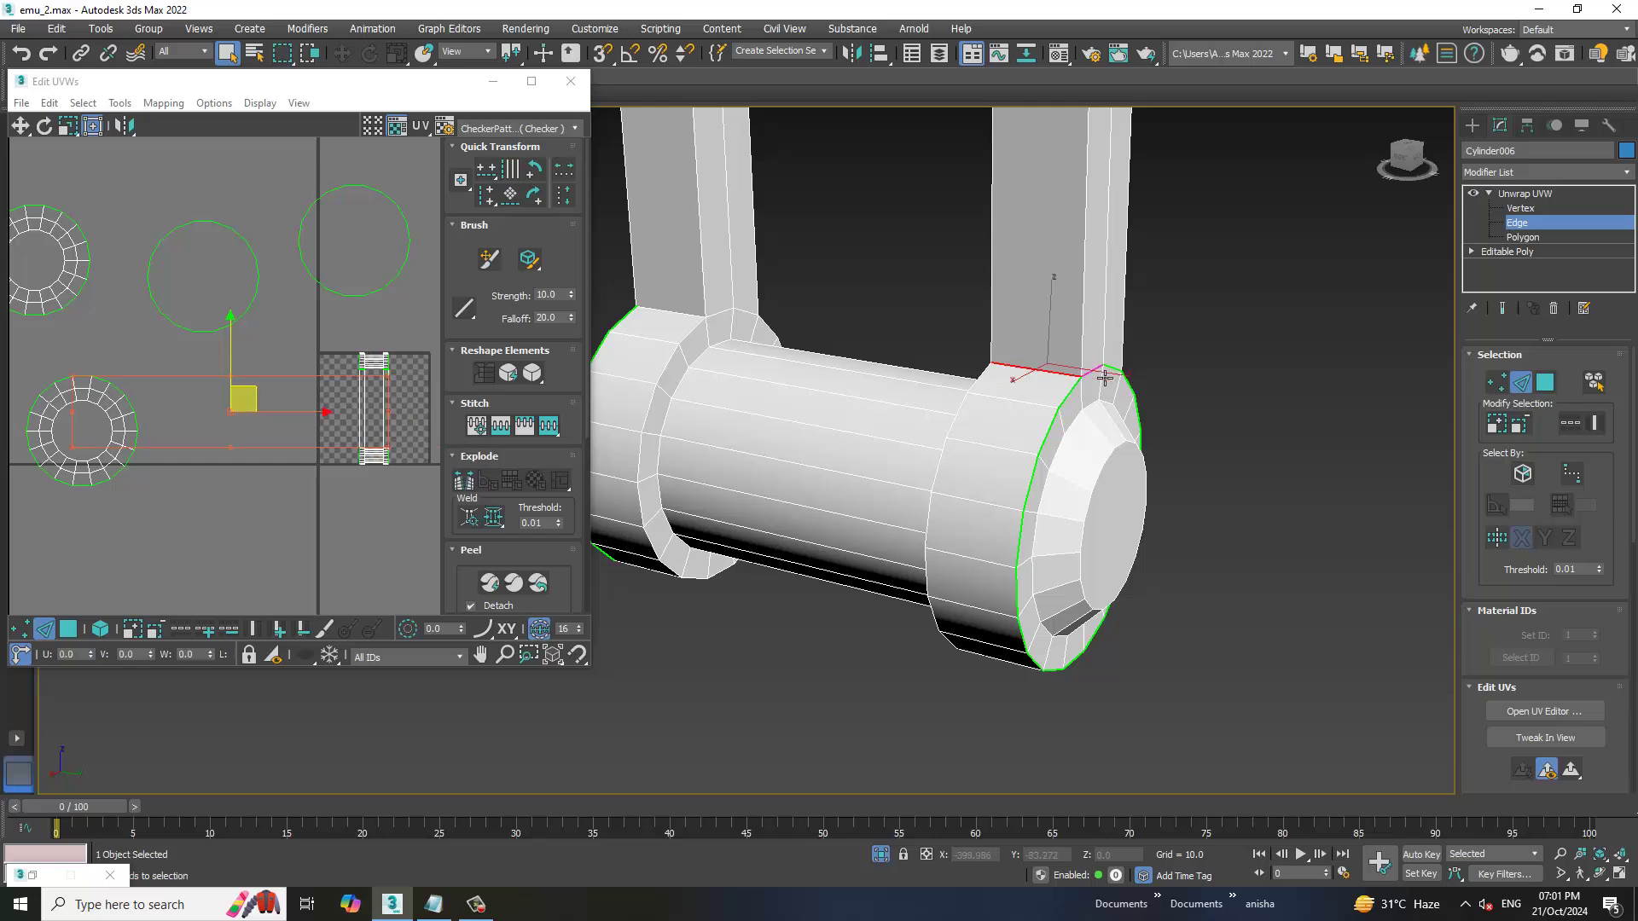
{"action": "mouse_move", "coordinate": [1121, 378]}
{"action": "middle_mouse_down", "text": "alt"}
{"action": "mouse_move", "coordinate": [1038, 413]}
{"action": "mouse_move", "coordinate": [1093, 409]}
{"action": "middle_mouse_up", "text": "alt"}
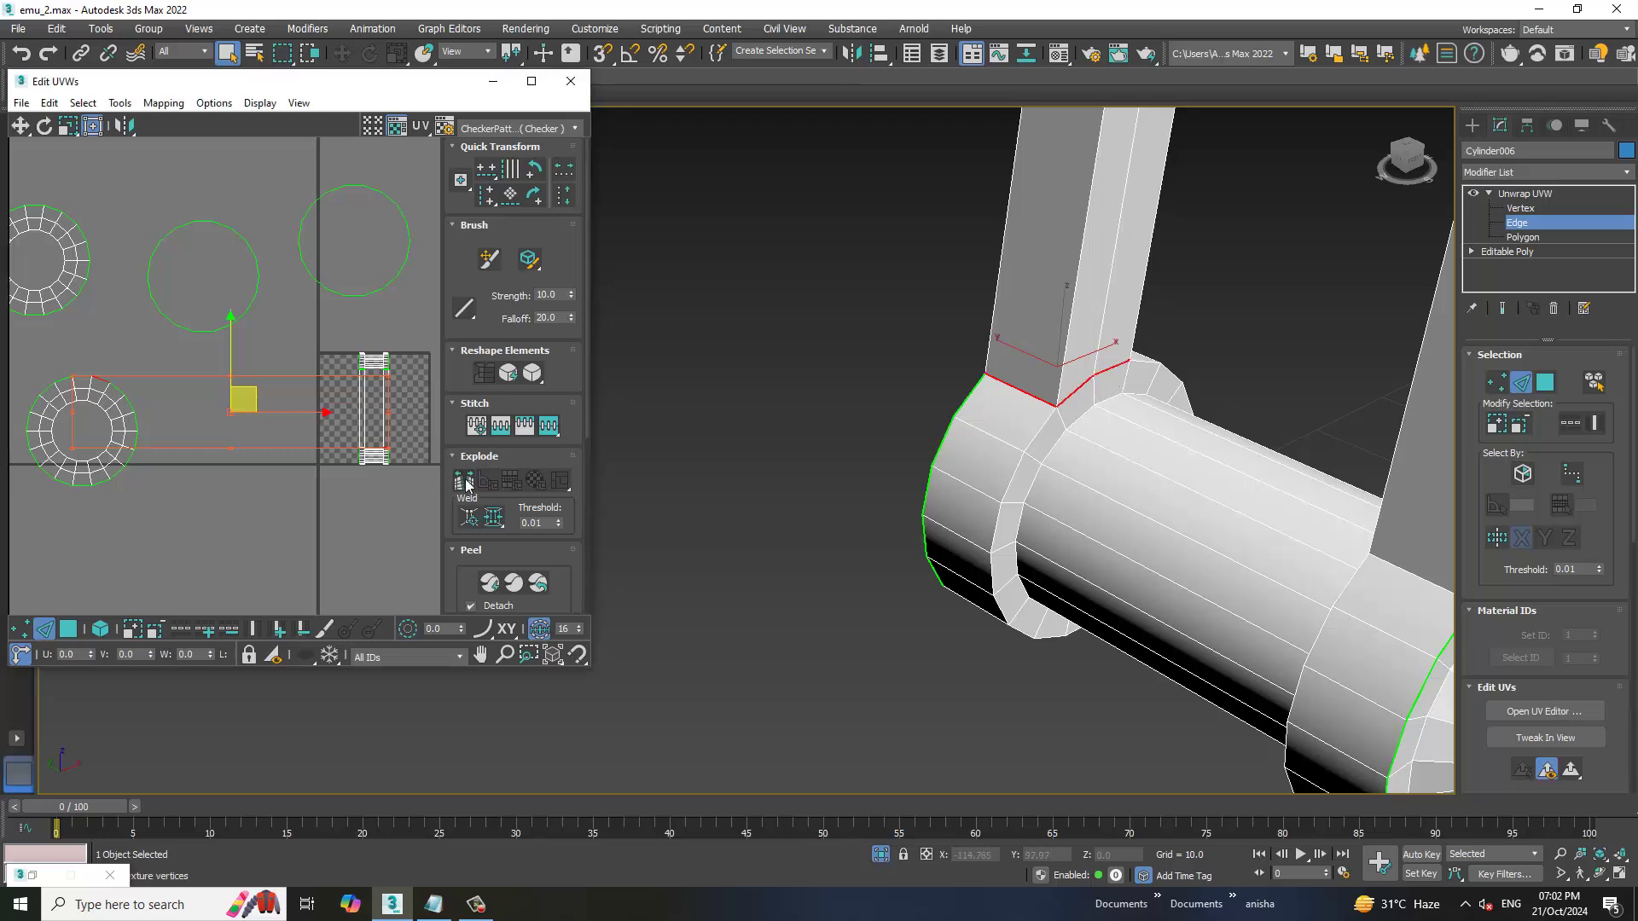
{"action": "left_click", "coordinate": [1119, 513]}
Select the edges where the upright arm joins the ring and break them into a UV seam
{"action": "mouse_move", "coordinate": [1118, 514]}
{"action": "middle_mouse_down", "text": "alt"}
{"action": "mouse_move", "coordinate": [745, 643]}
{"action": "mouse_move", "coordinate": [892, 561]}
{"action": "middle_mouse_up", "text": "alt"}
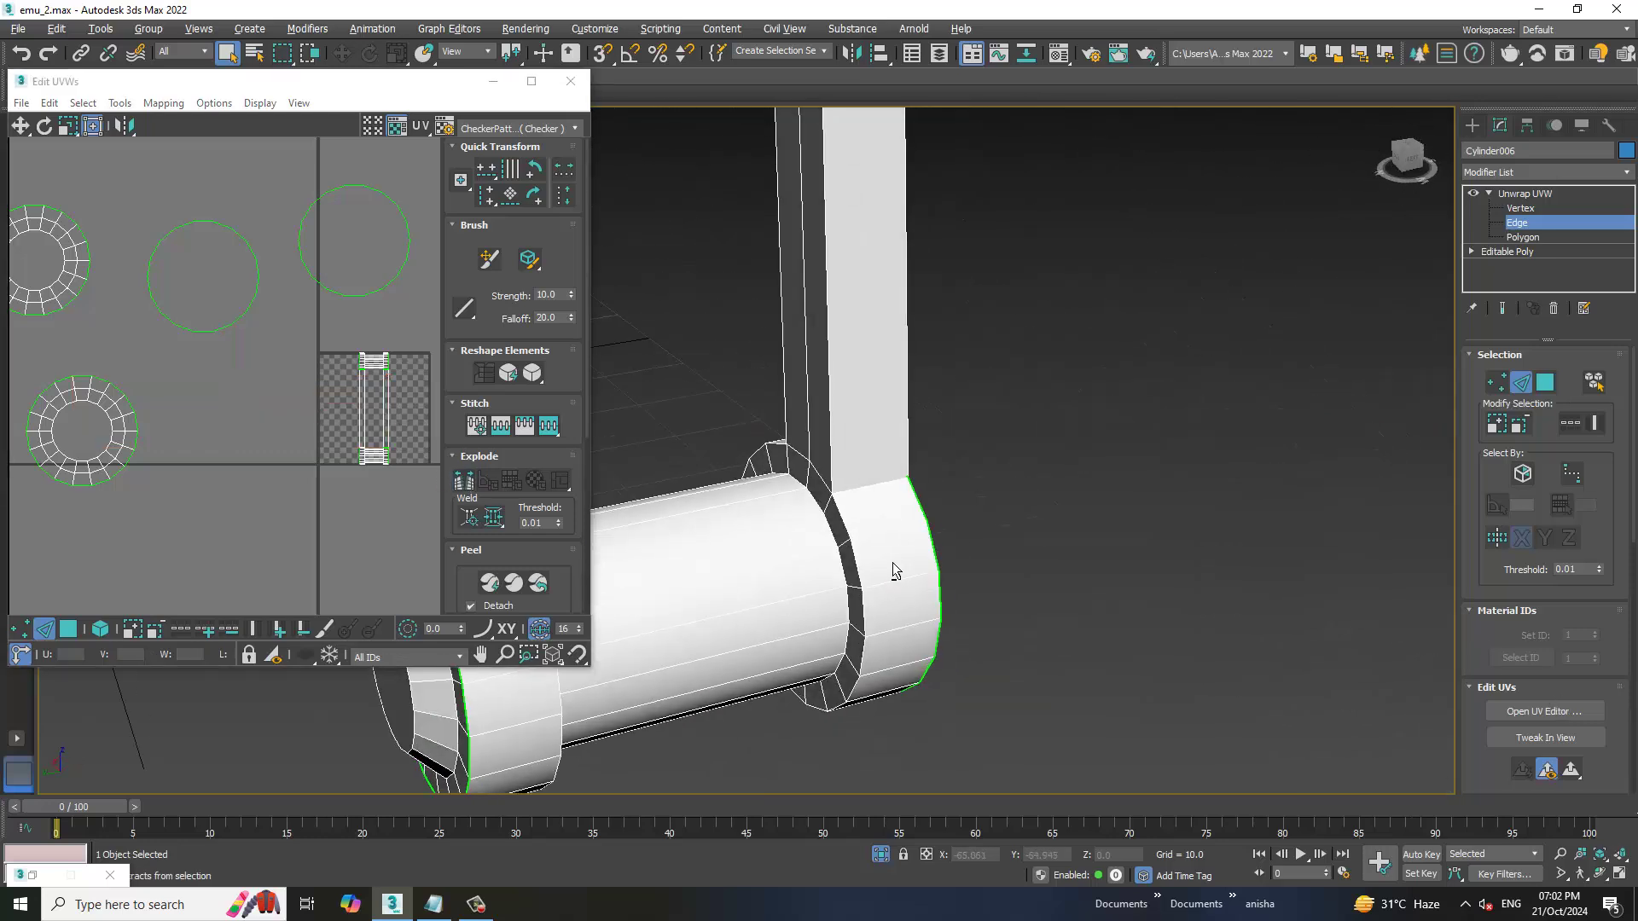
{"action": "left_click", "coordinate": [863, 487]}
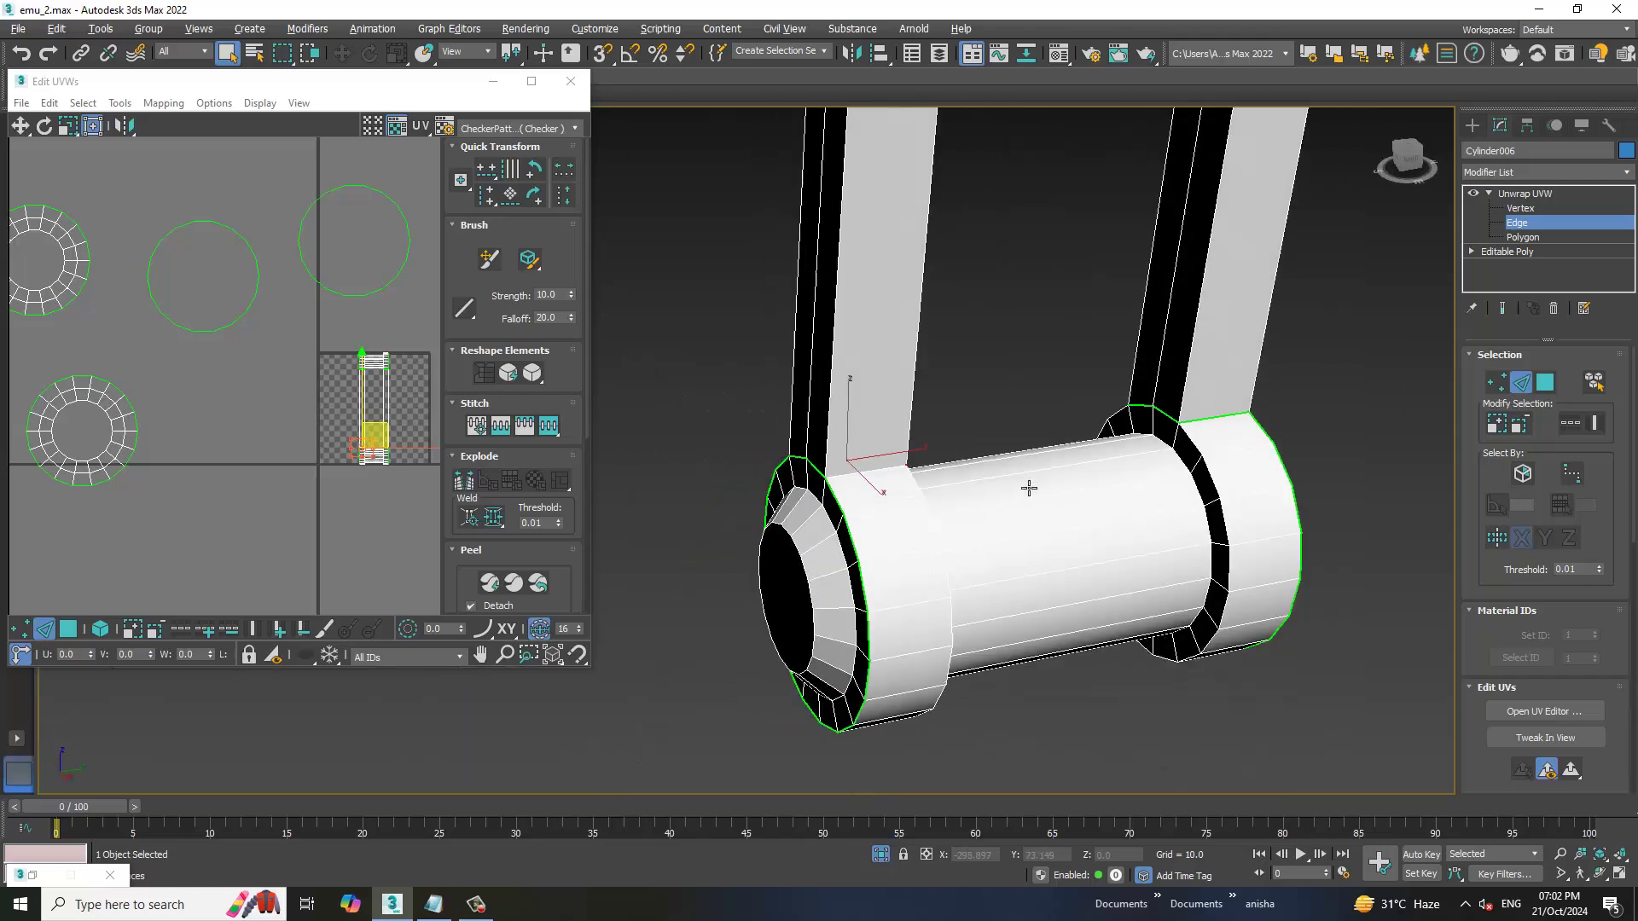
{"action": "middle_click_drag", "start_coordinate": [807, 465], "coordinate": [1031, 487], "text": "alt"}
{"action": "middle_click_drag", "start_coordinate": [800, 493], "coordinate": [904, 512], "text": "alt"}
{"action": "left_click", "coordinate": [878, 486]}
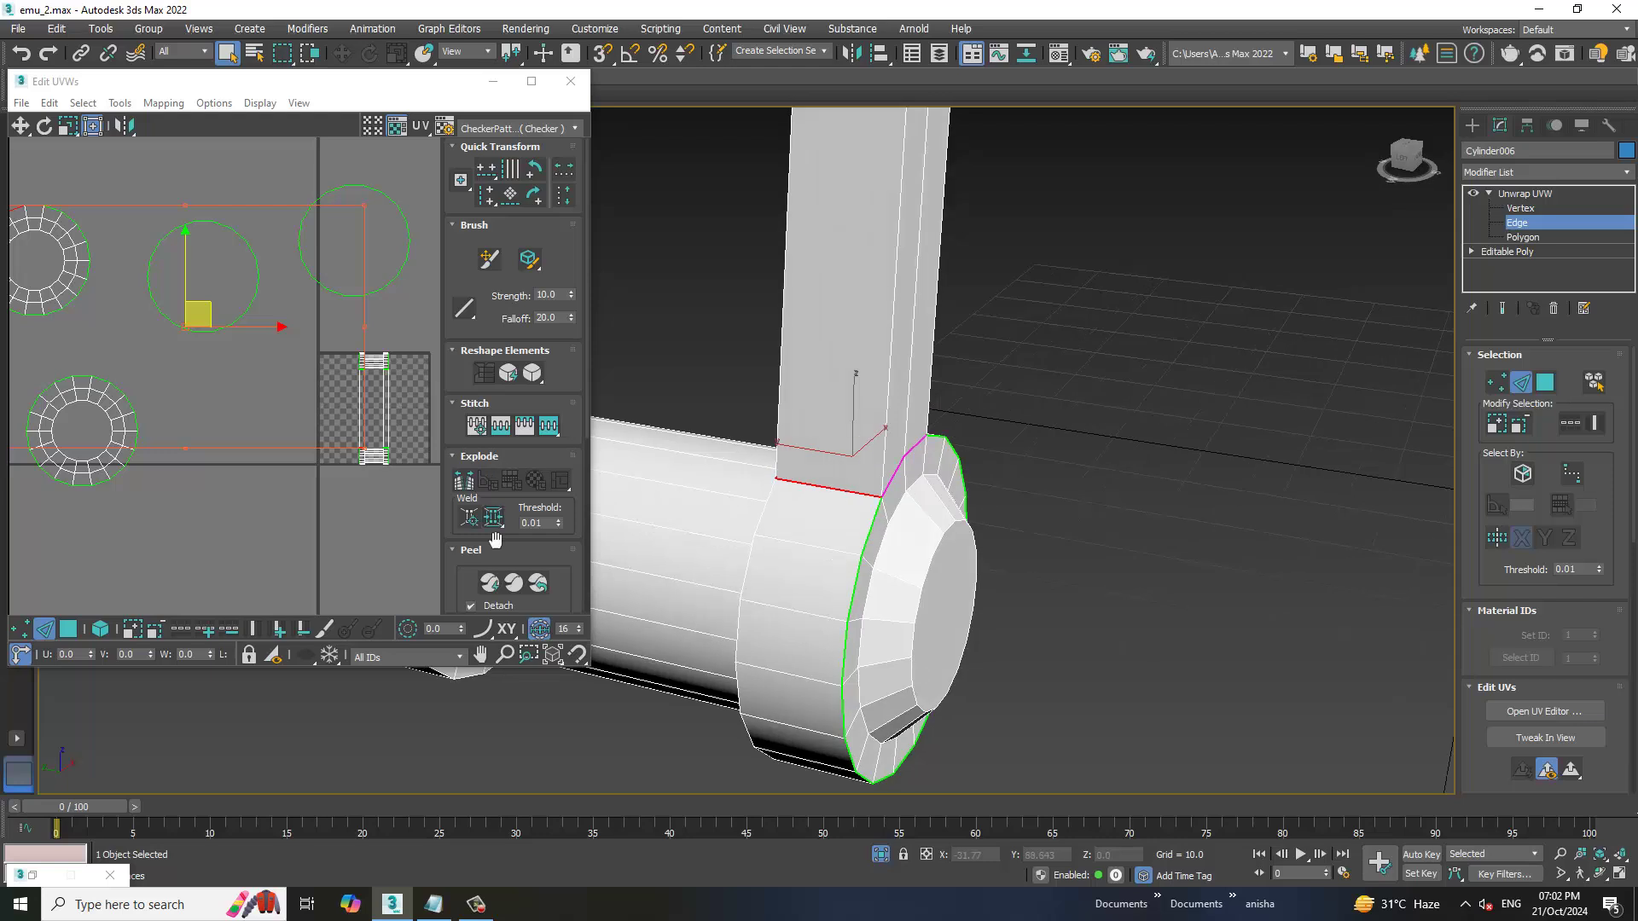
{"action": "left_click", "coordinate": [472, 483]}
Switch to polygon selection and select the right arm's faces
{"action": "key", "text": "3"}
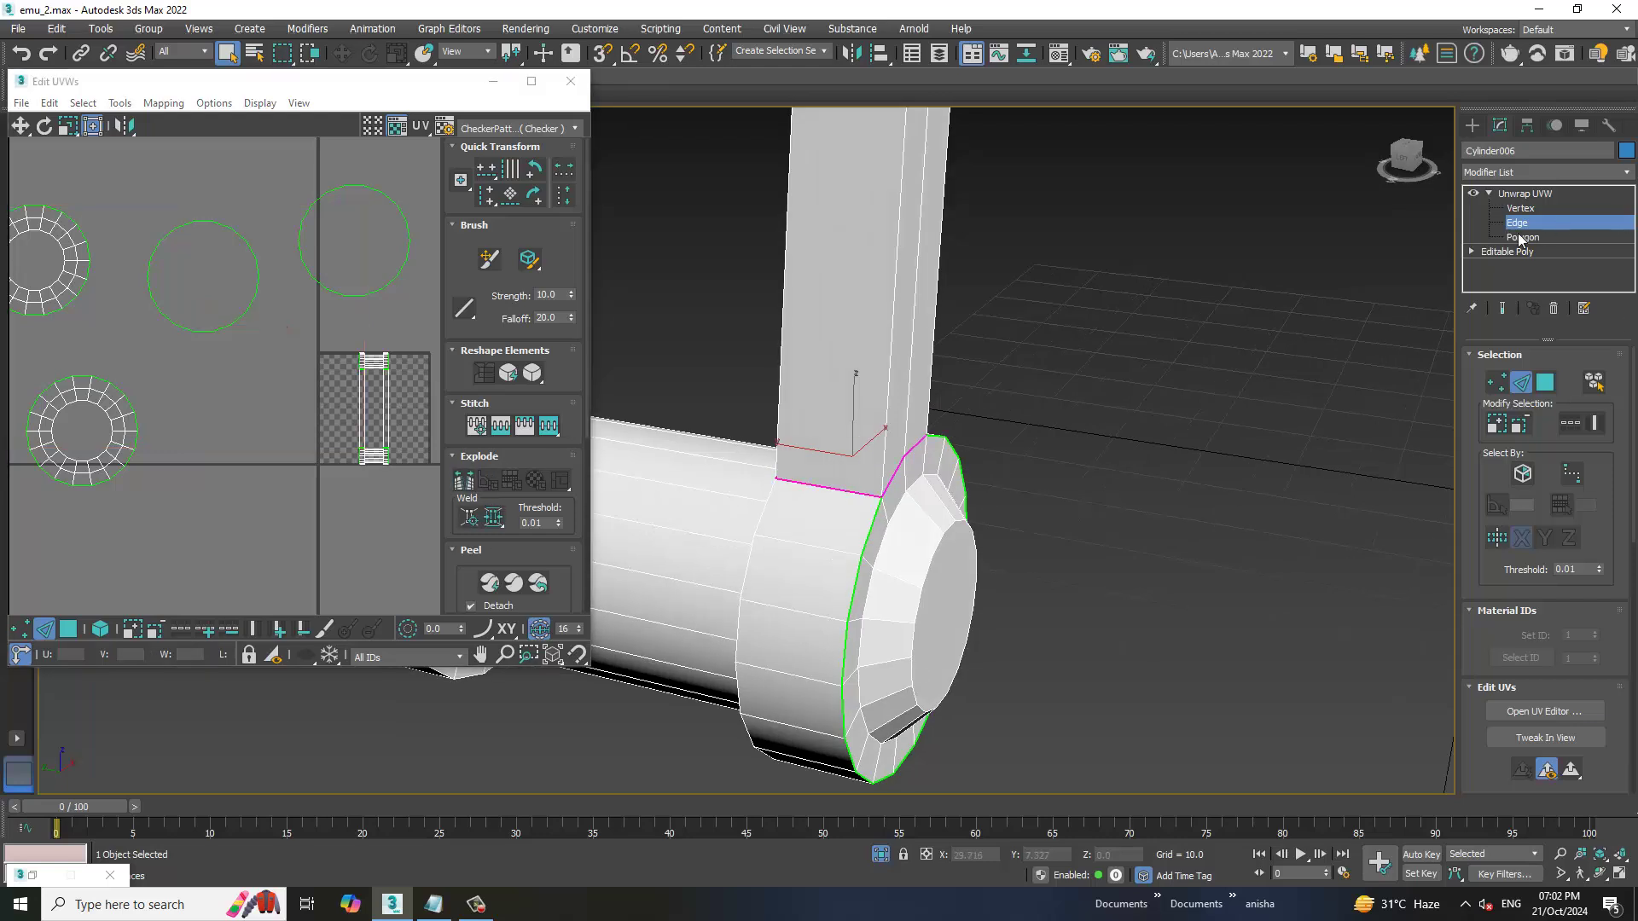
{"action": "left_click", "coordinate": [921, 580]}
{"action": "scroll", "coordinate": [922, 580], "scroll_direction": "down", "scroll_amount": 5}
{"action": "mouse_move", "coordinate": [921, 580]}
{"action": "middle_mouse_down", "text": "alt"}
{"action": "mouse_move", "coordinate": [1010, 461]}
{"action": "mouse_move", "coordinate": [1038, 561]}
{"action": "mouse_move", "coordinate": [934, 468]}
{"action": "middle_mouse_up", "text": "alt"}
{"action": "left_click", "coordinate": [997, 500]}
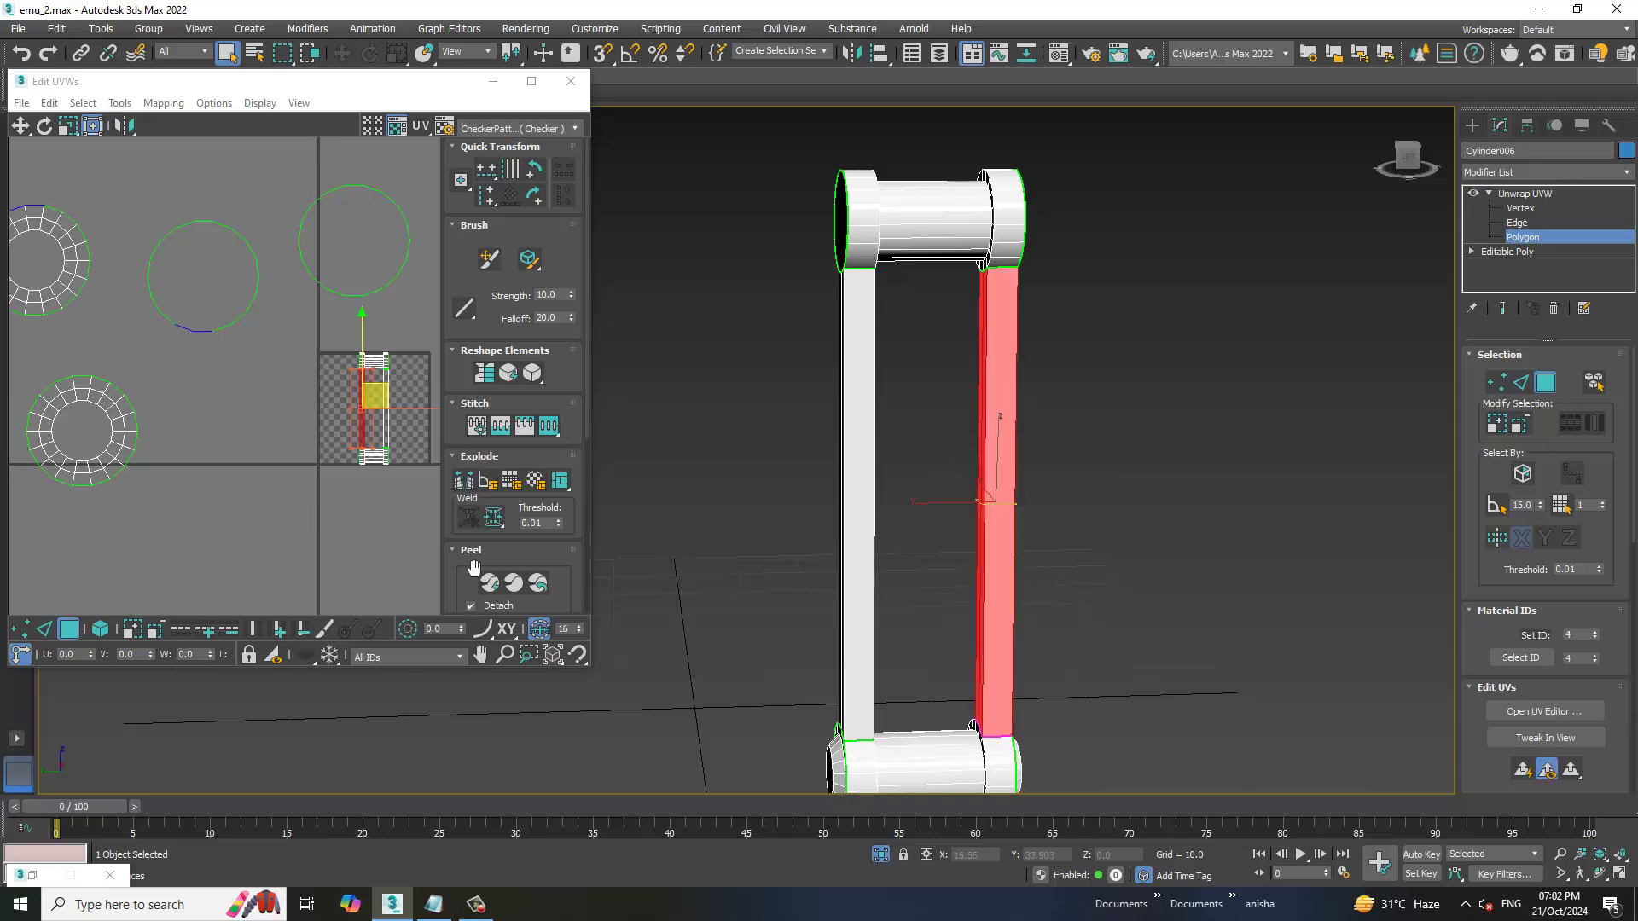
Break a lengthwise seam down the right arm and peel it into a flat UV strip
{"action": "scroll", "coordinate": [208, 397], "scroll_direction": "up", "scroll_amount": 3}
{"action": "mouse_move", "coordinate": [208, 398]}
{"action": "middle_mouse_down"}
{"action": "mouse_move", "coordinate": [294, 366]}
{"action": "mouse_move", "coordinate": [309, 302]}
{"action": "middle_mouse_up"}
{"action": "scroll", "coordinate": [226, 390], "scroll_direction": "up", "scroll_amount": 4}
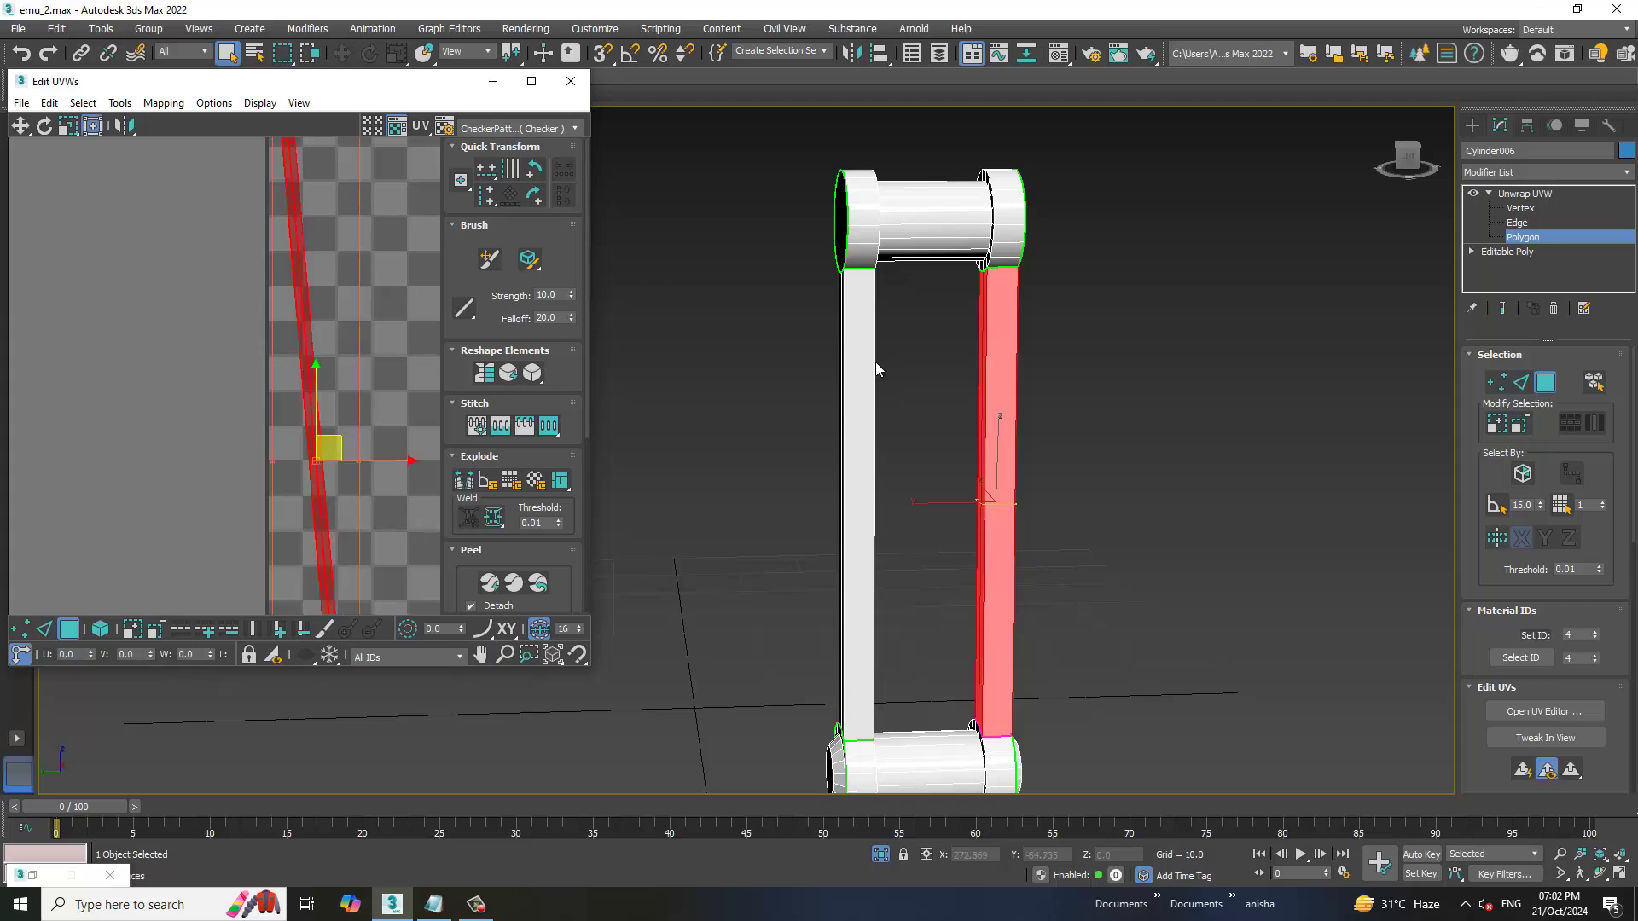
{"action": "mouse_move", "coordinate": [1152, 324]}
{"action": "middle_mouse_down", "text": "alt"}
{"action": "mouse_move", "coordinate": [1257, 346]}
{"action": "mouse_move", "coordinate": [1222, 341]}
{"action": "middle_mouse_up", "text": "alt"}
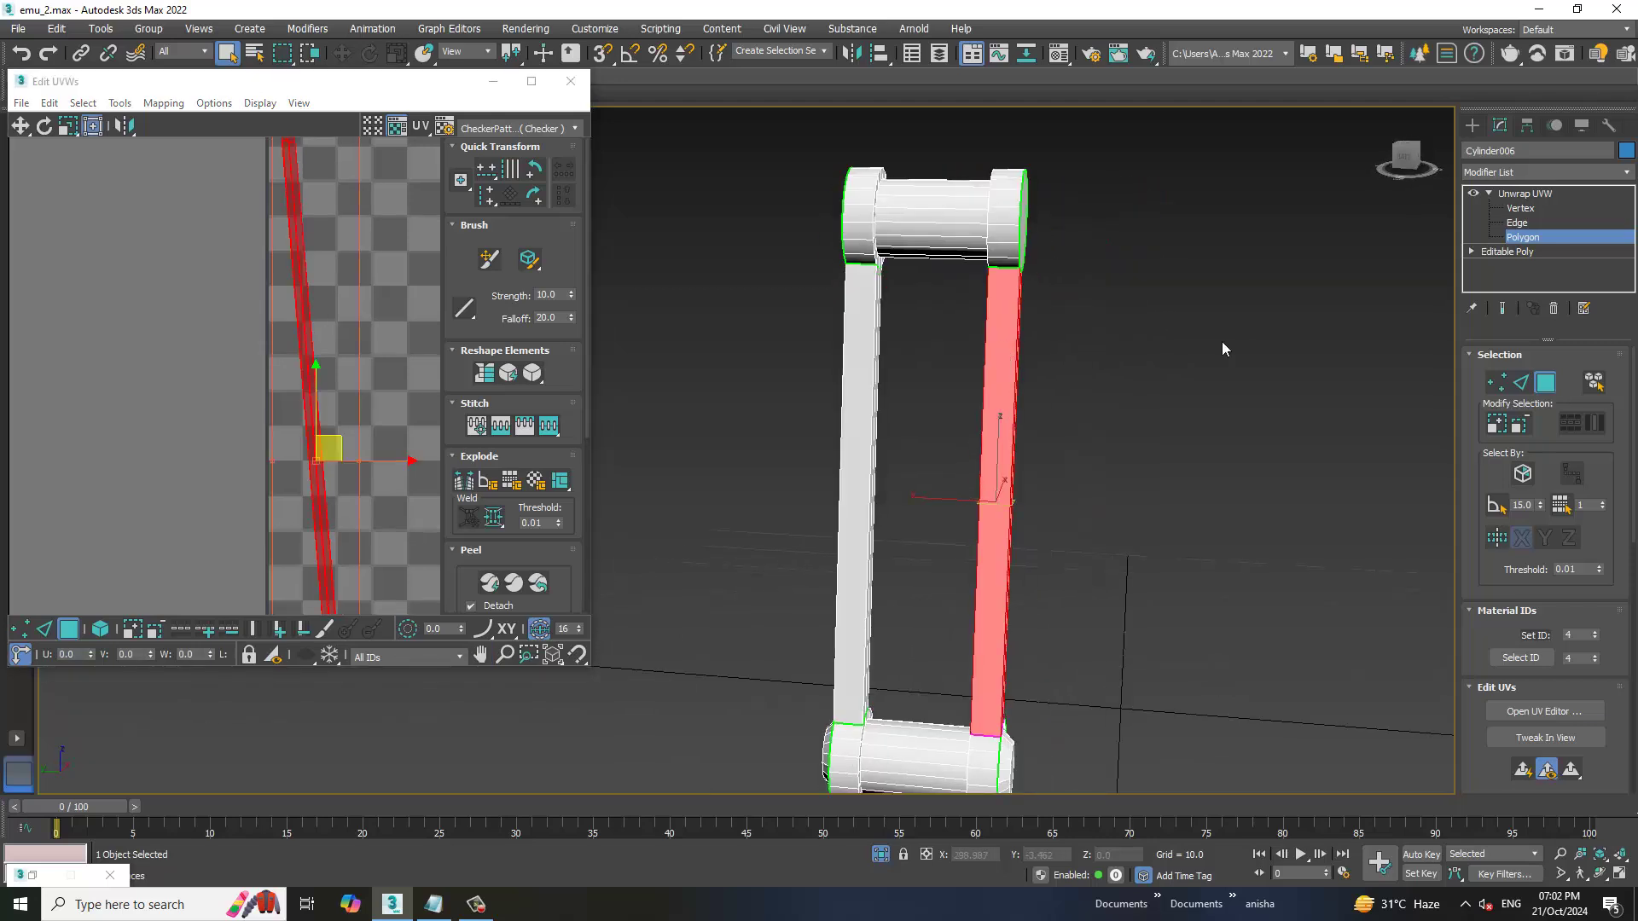
{"action": "left_click", "coordinate": [1517, 223]}
{"action": "left_click", "coordinate": [983, 482]}
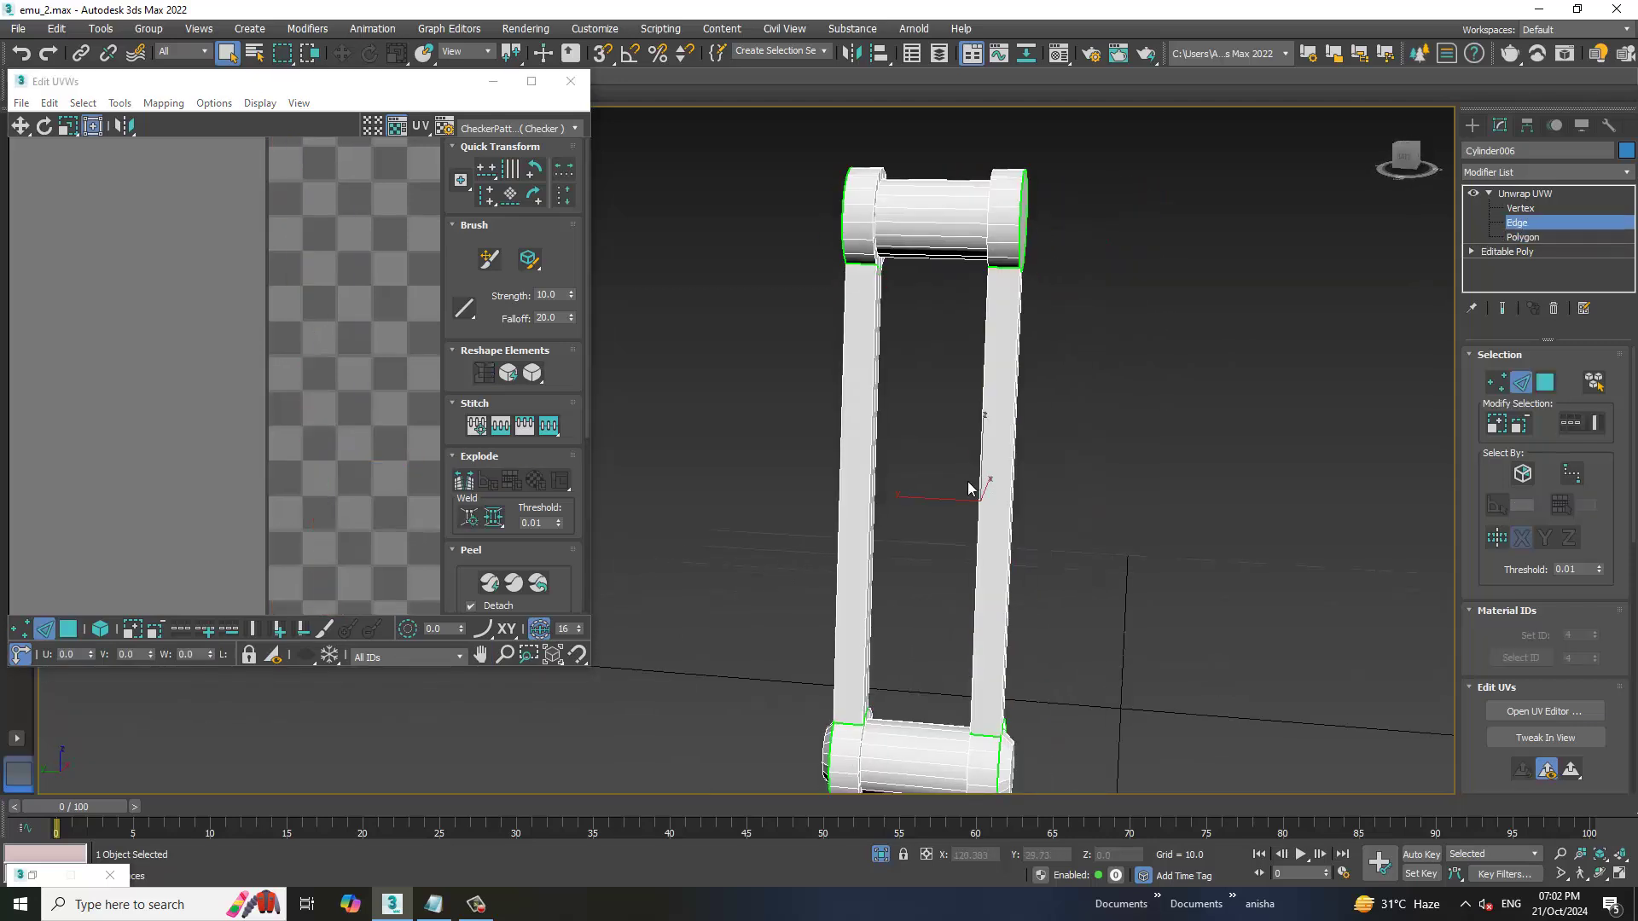
{"action": "middle_click_drag", "start_coordinate": [982, 550], "coordinate": [995, 523], "text": "alt"}
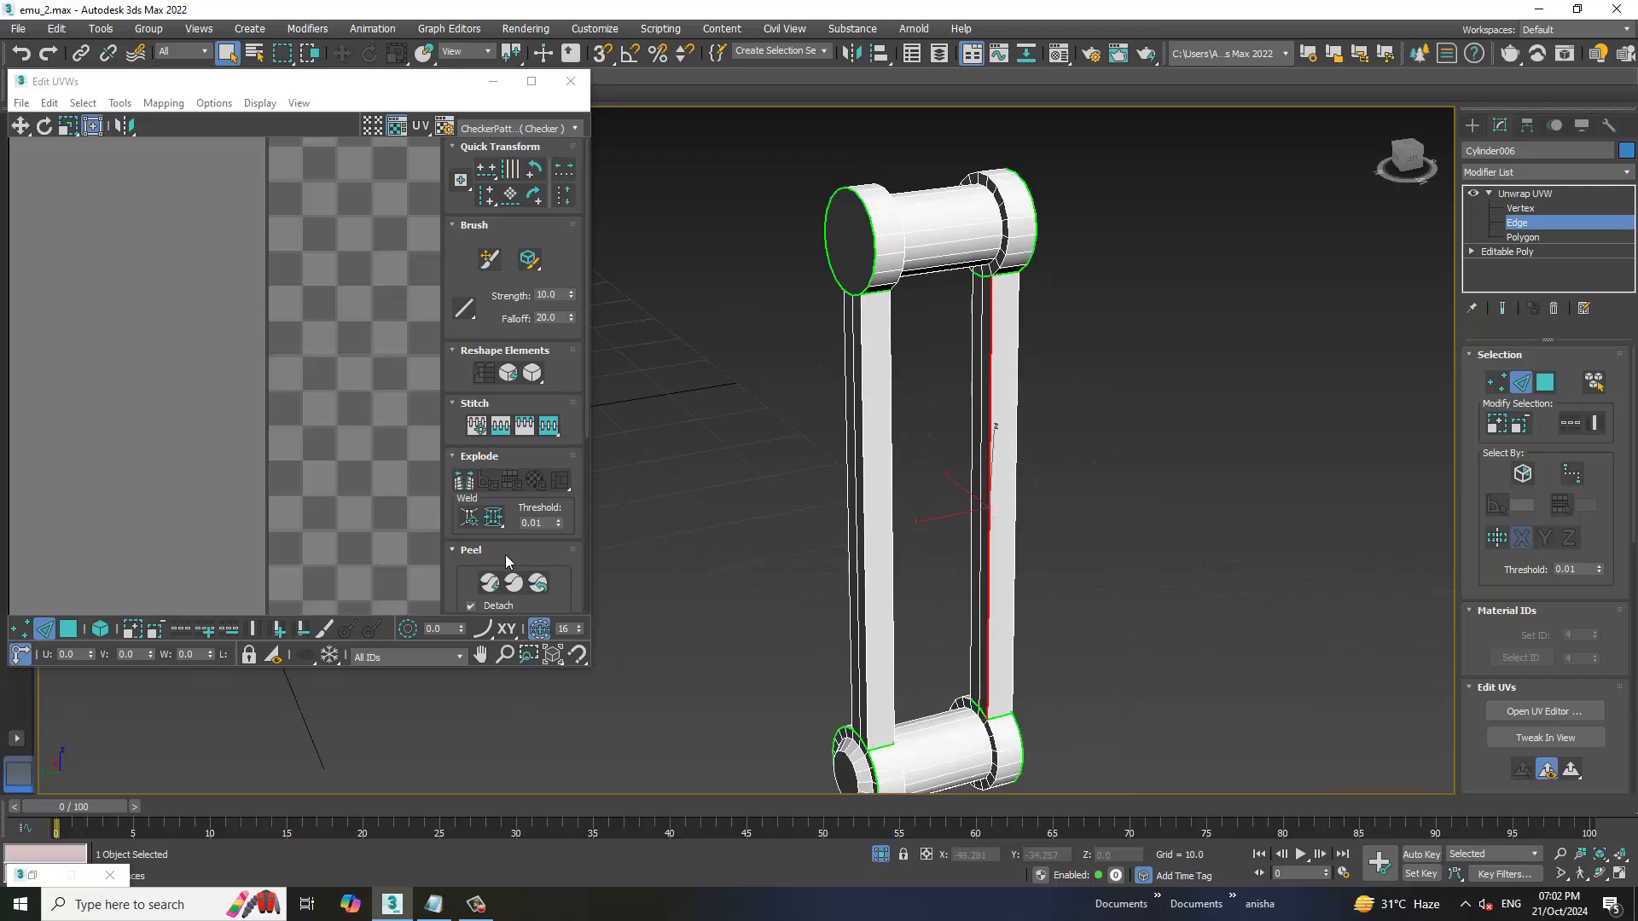
{"action": "left_click", "coordinate": [462, 494]}
{"action": "left_click", "coordinate": [1523, 238]}
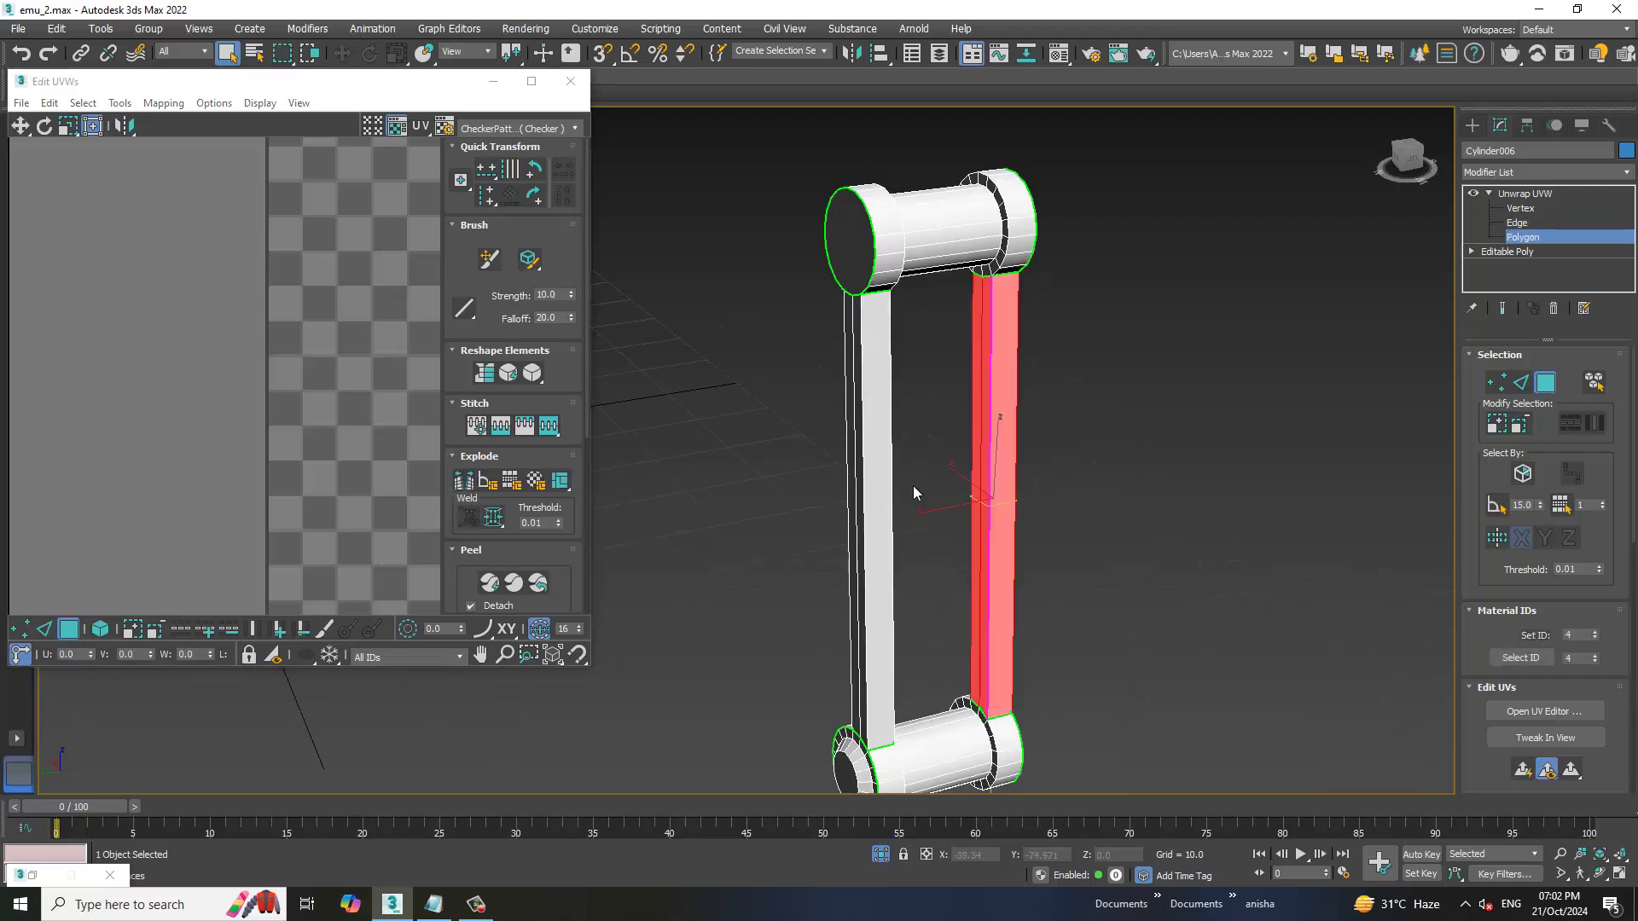
{"action": "middle_click_drag", "start_coordinate": [913, 485], "coordinate": [1084, 504], "text": "alt"}
{"action": "left_click", "coordinate": [523, 585]}
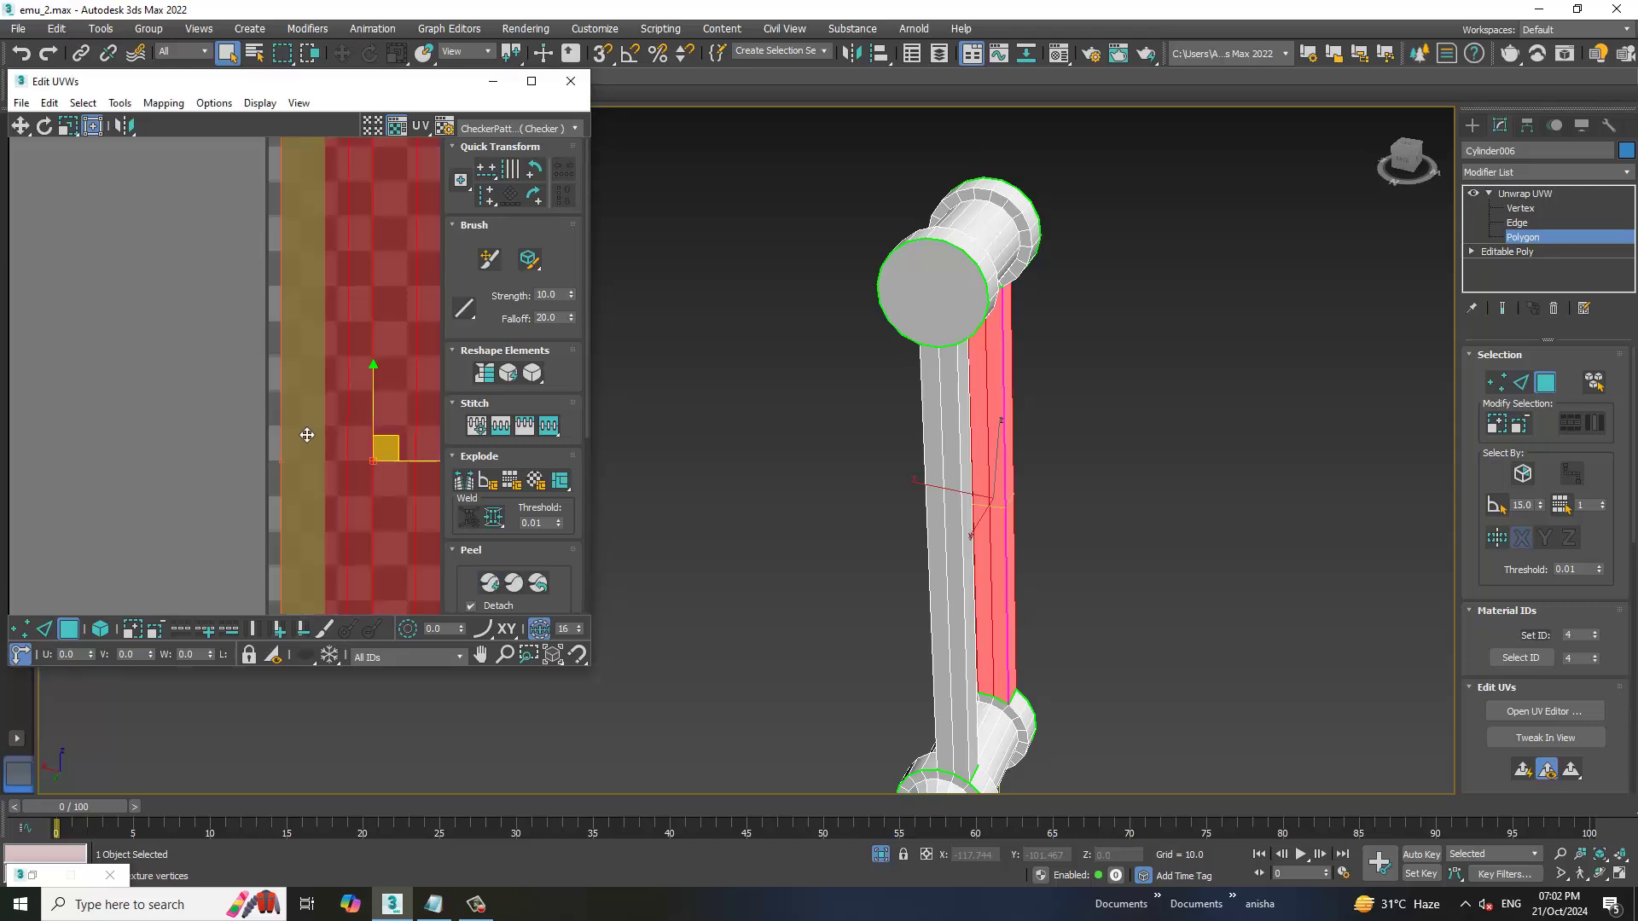
Break a lengthwise seam on the left arm and move its UV strip beside the other strip
{"action": "scroll", "coordinate": [274, 534], "scroll_direction": "down", "scroll_amount": 2}
{"action": "scroll", "coordinate": [275, 534], "scroll_direction": "down", "scroll_amount": 2}
{"action": "scroll", "coordinate": [275, 534], "scroll_direction": "down", "scroll_amount": 1}
{"action": "scroll", "coordinate": [936, 523], "scroll_direction": "down", "scroll_amount": 3}
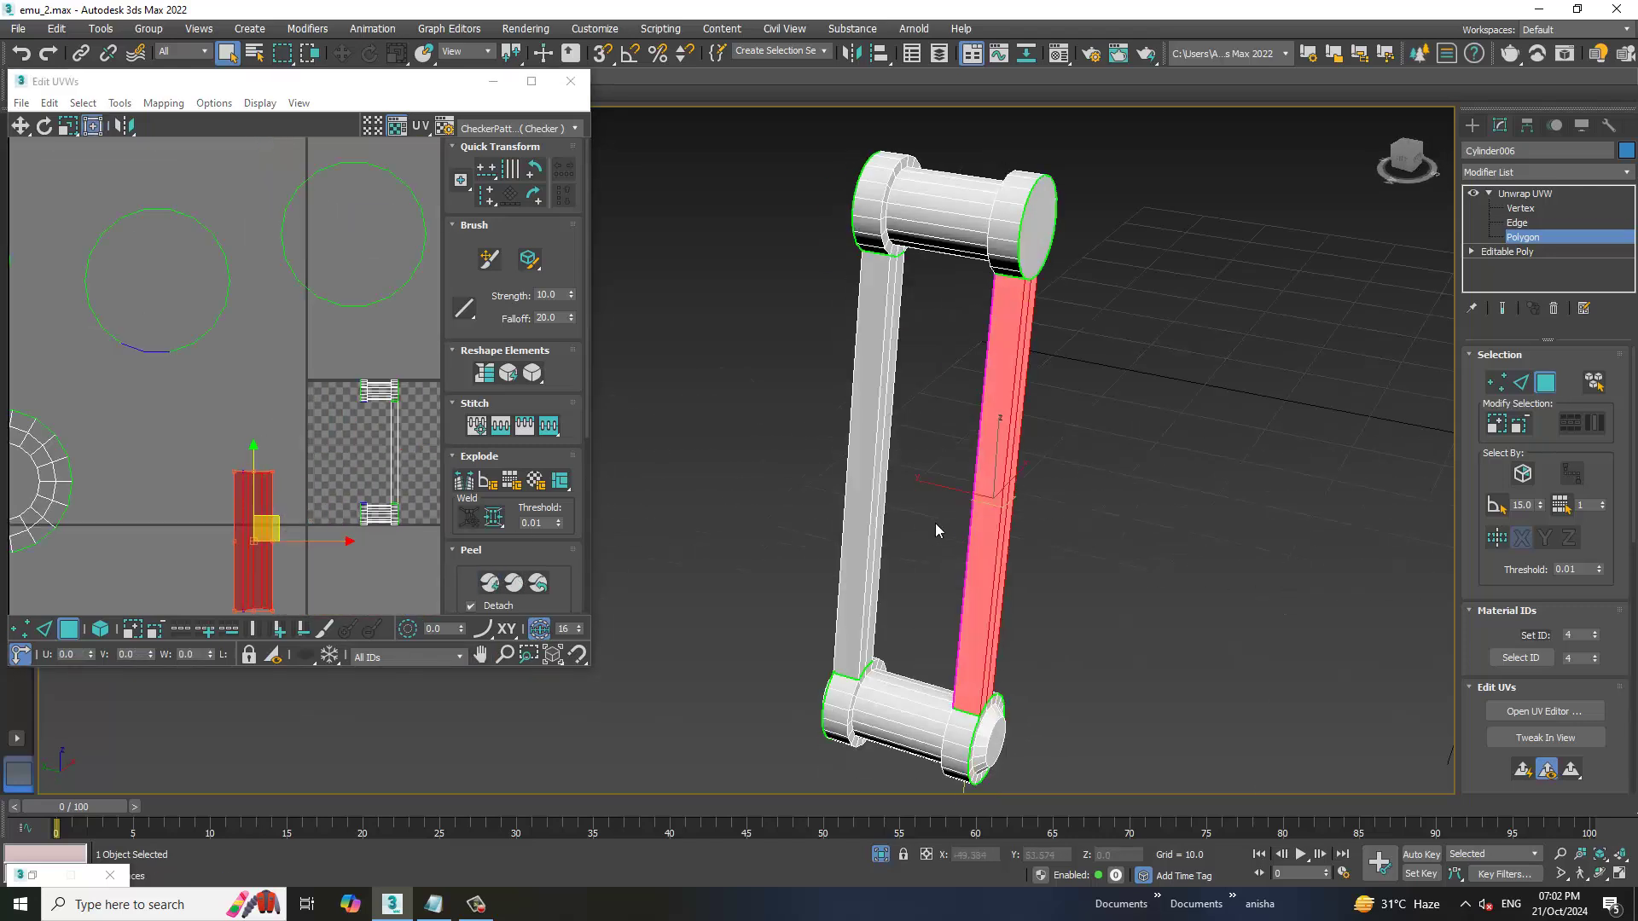
{"action": "middle_click_drag", "start_coordinate": [935, 524], "coordinate": [1563, 207], "text": "alt"}
{"action": "left_click", "coordinate": [1515, 223]}
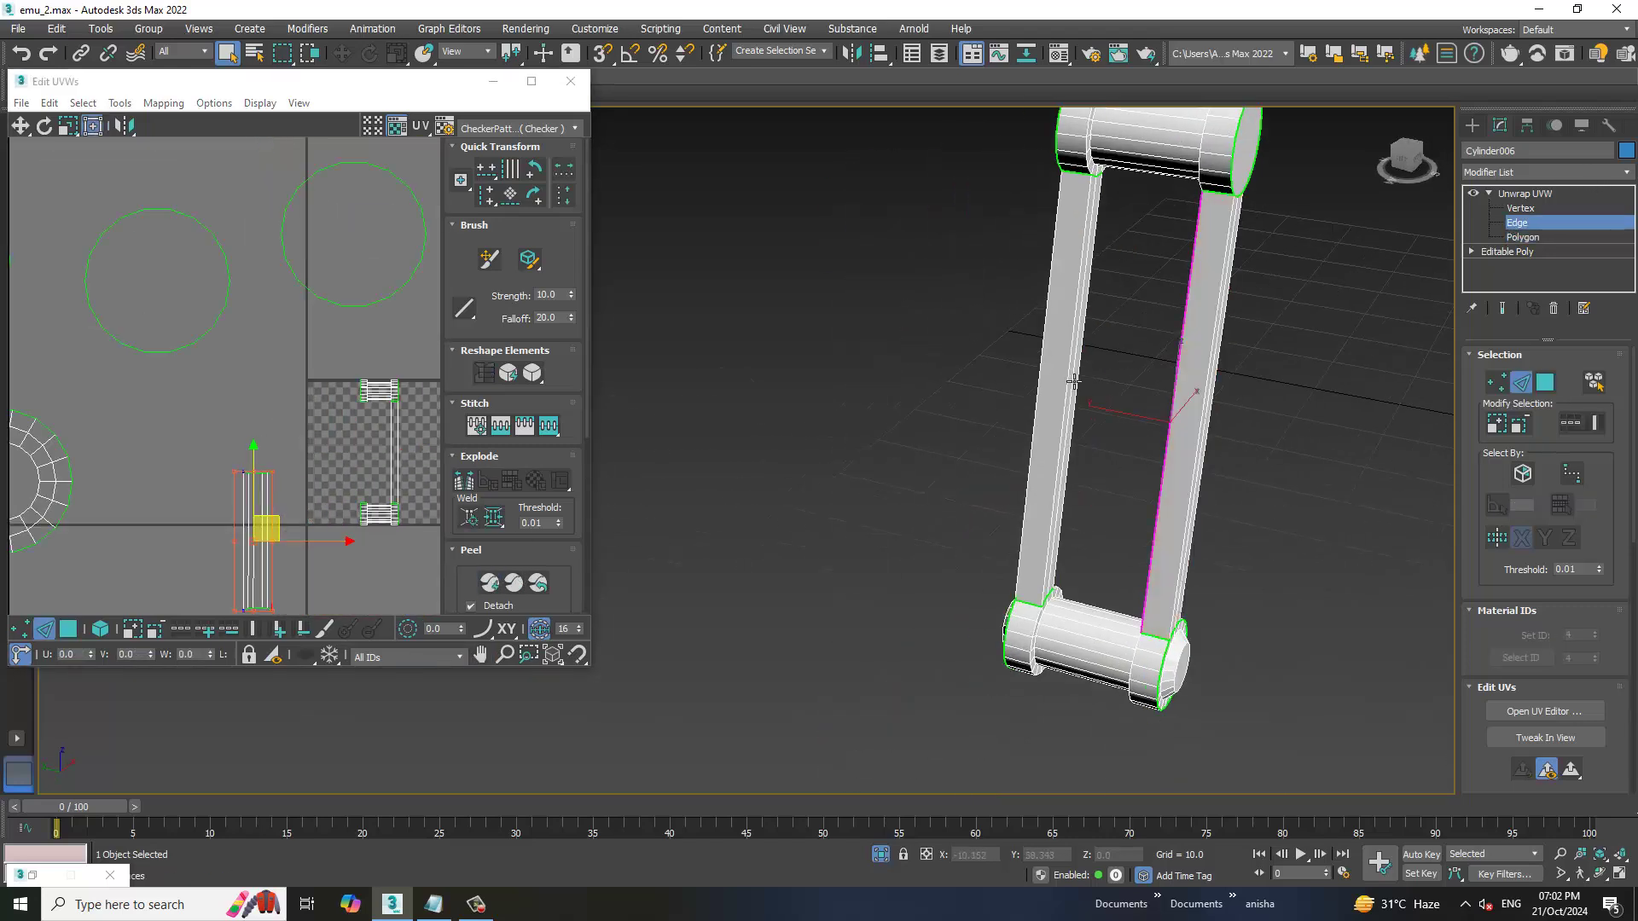
{"action": "left_click", "coordinate": [1074, 382]}
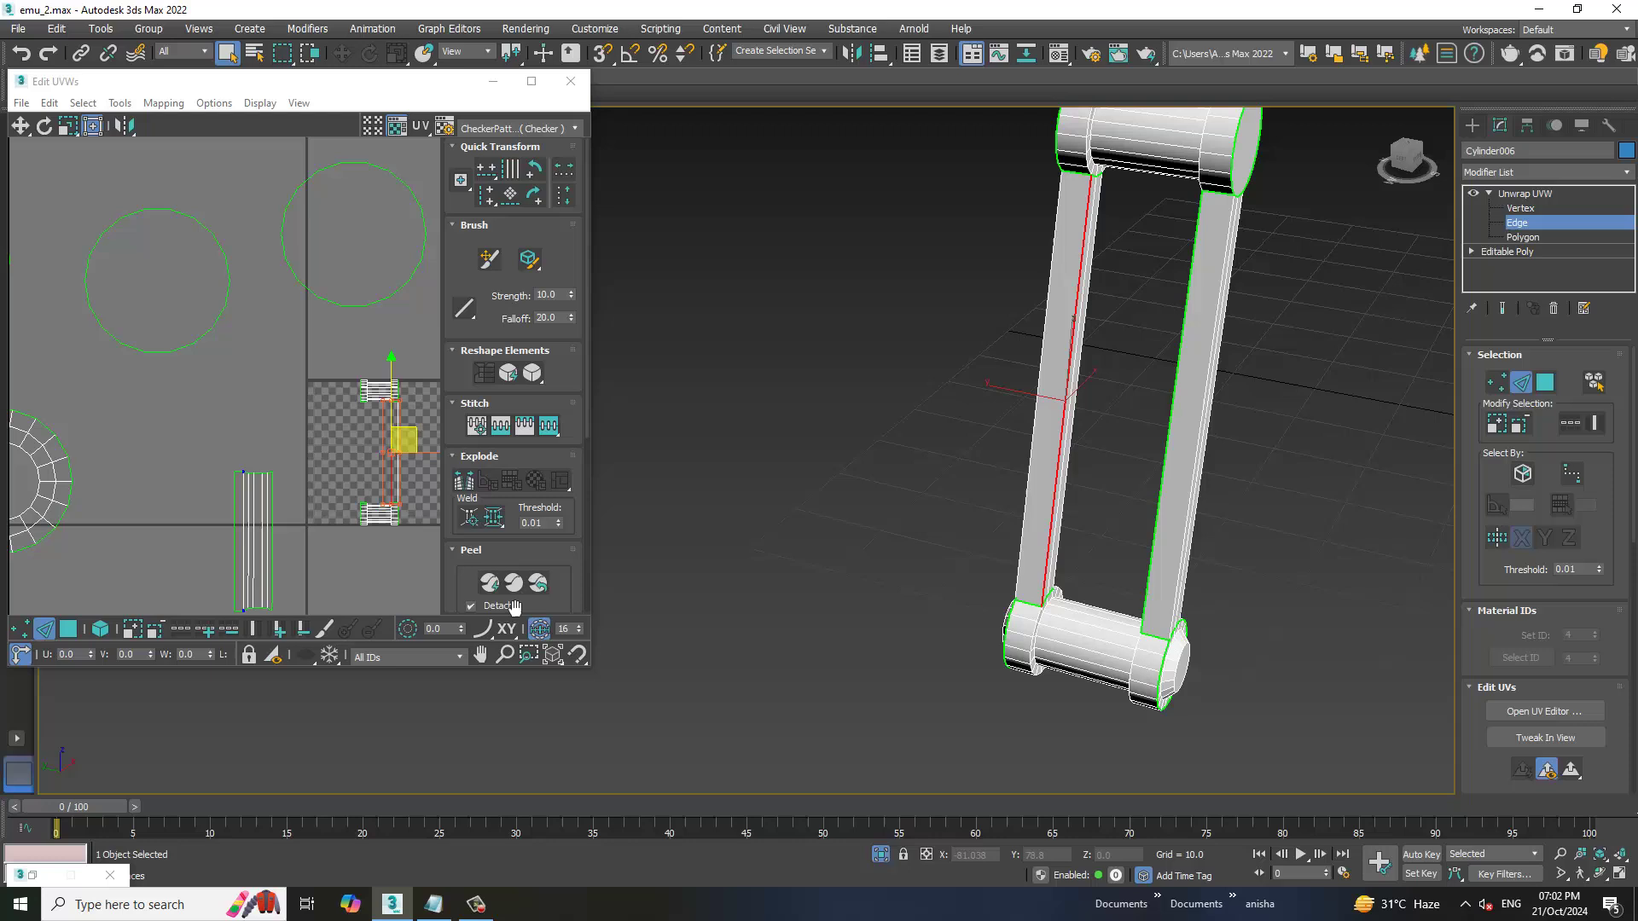
{"action": "left_click", "coordinate": [469, 490]}
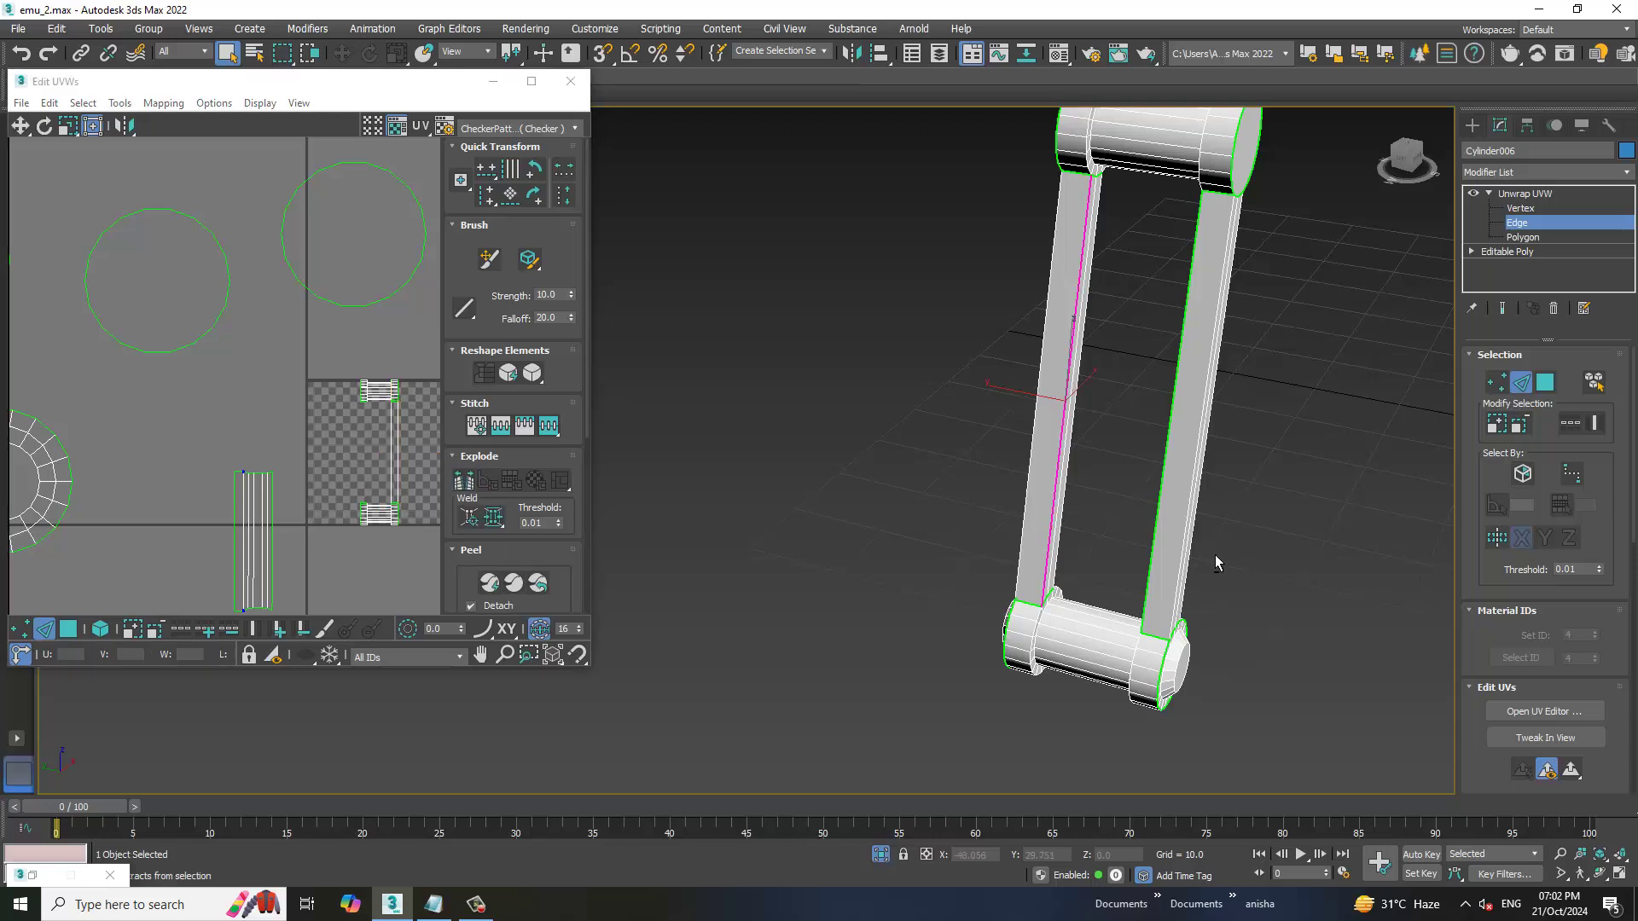
{"action": "mouse_move", "coordinate": [1215, 555]}
{"action": "middle_mouse_down", "text": "alt"}
{"action": "mouse_move", "coordinate": [1474, 530]}
{"action": "mouse_move", "coordinate": [1354, 586]}
{"action": "mouse_move", "coordinate": [875, 554]}
{"action": "mouse_move", "coordinate": [939, 546]}
{"action": "middle_mouse_up", "text": "alt"}
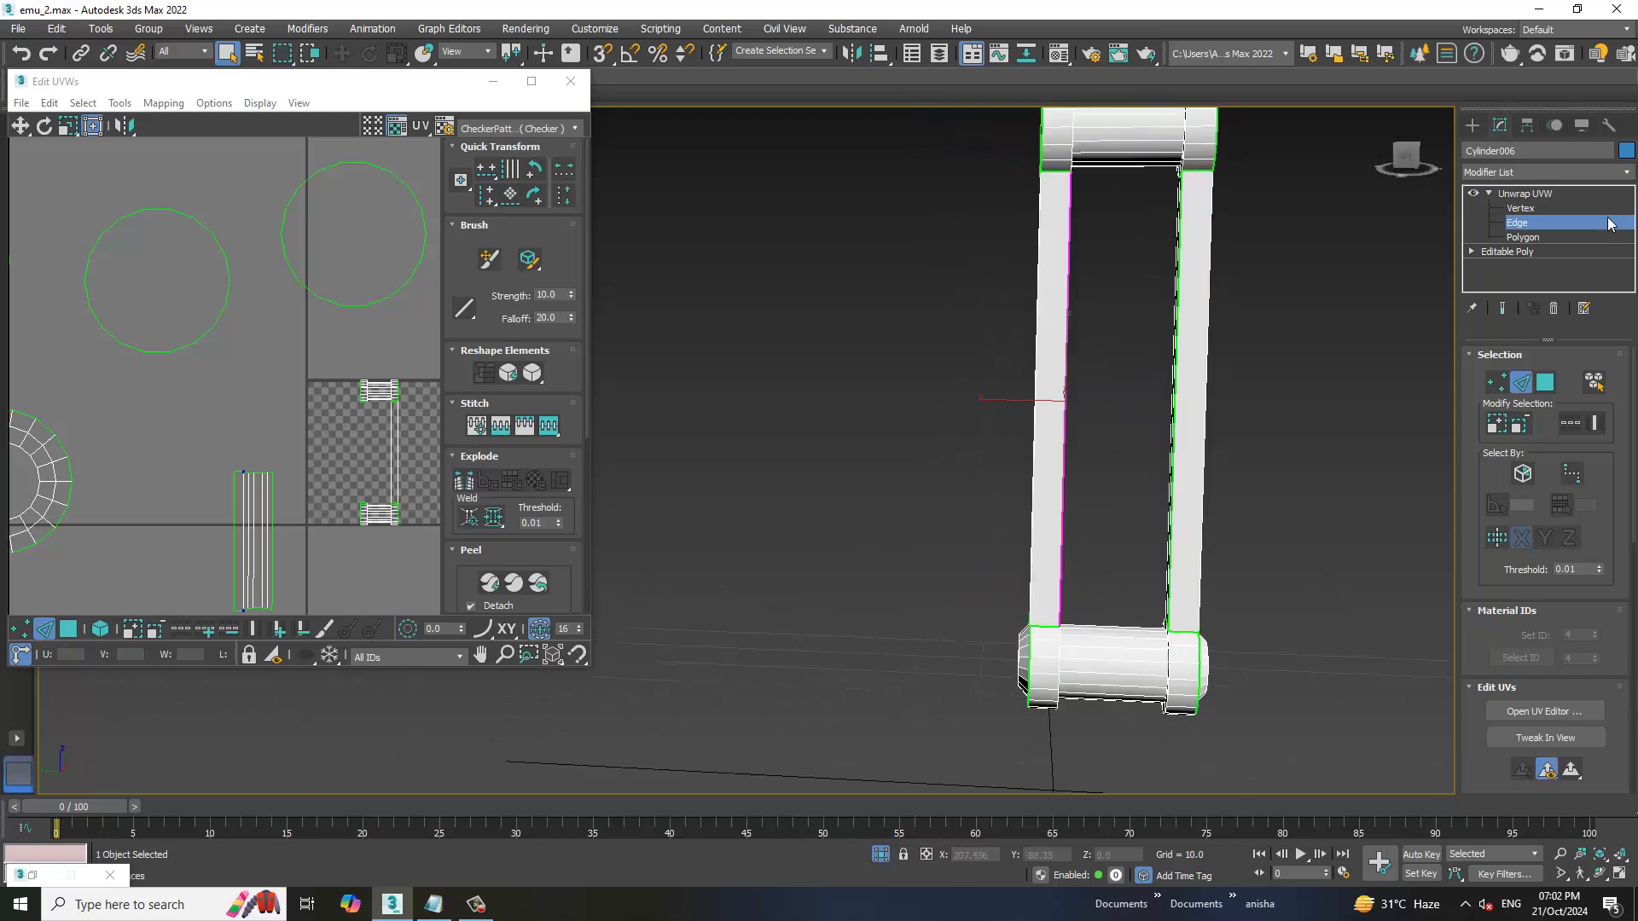
{"action": "left_click", "coordinate": [1523, 237]}
{"action": "left_click", "coordinate": [1051, 409]}
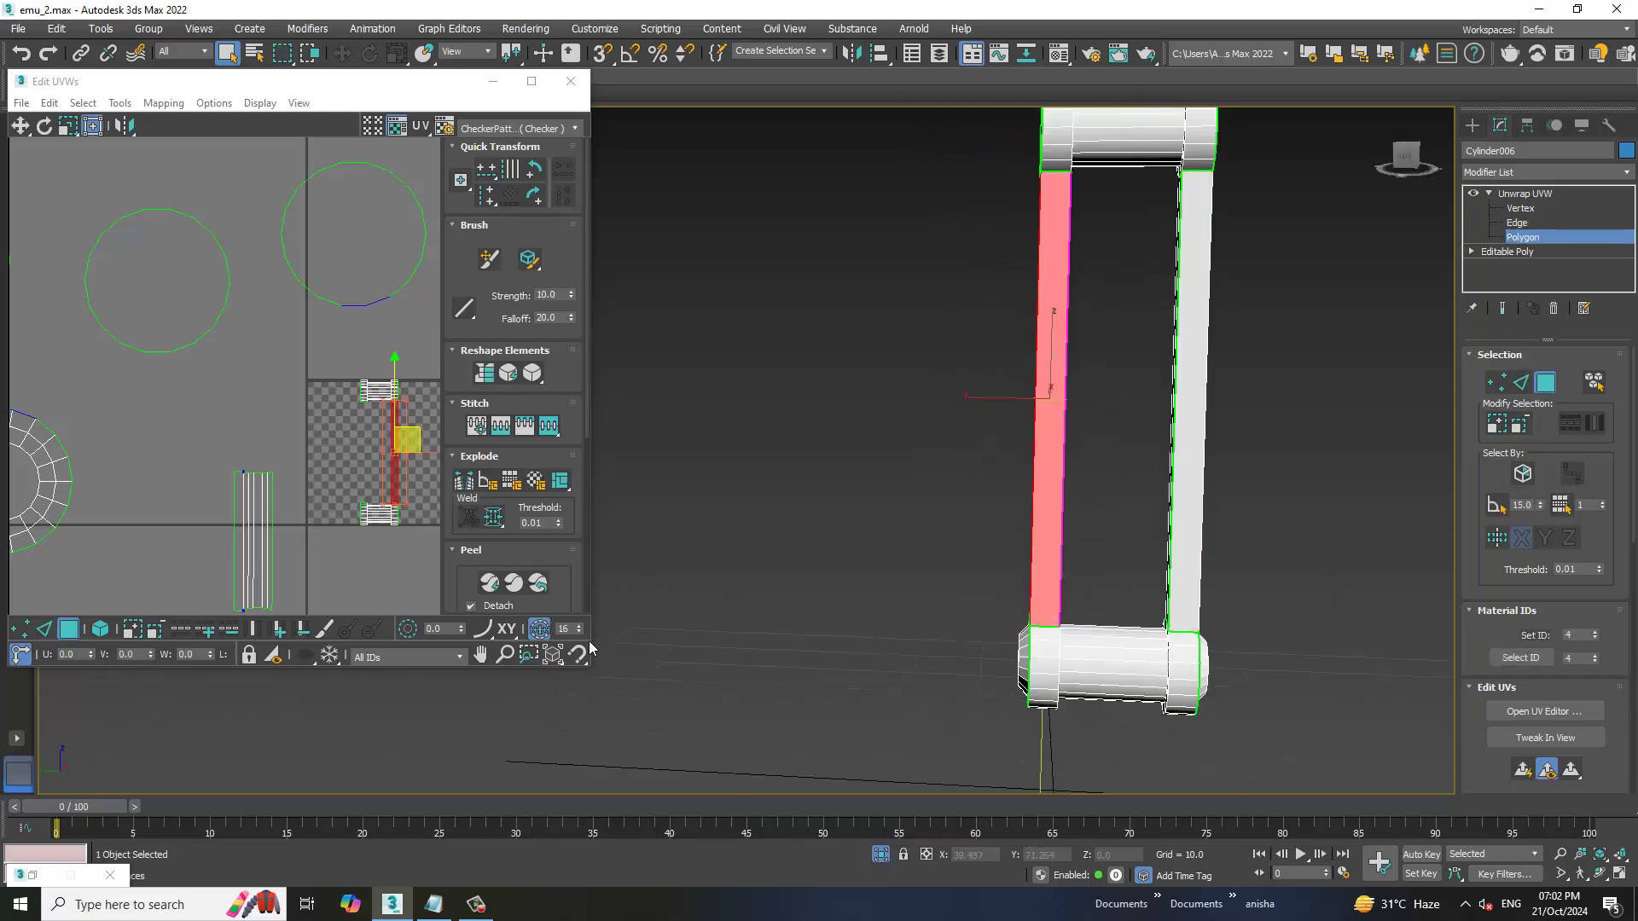
{"action": "left_click_drag", "start_coordinate": [420, 439], "coordinate": [182, 535]}
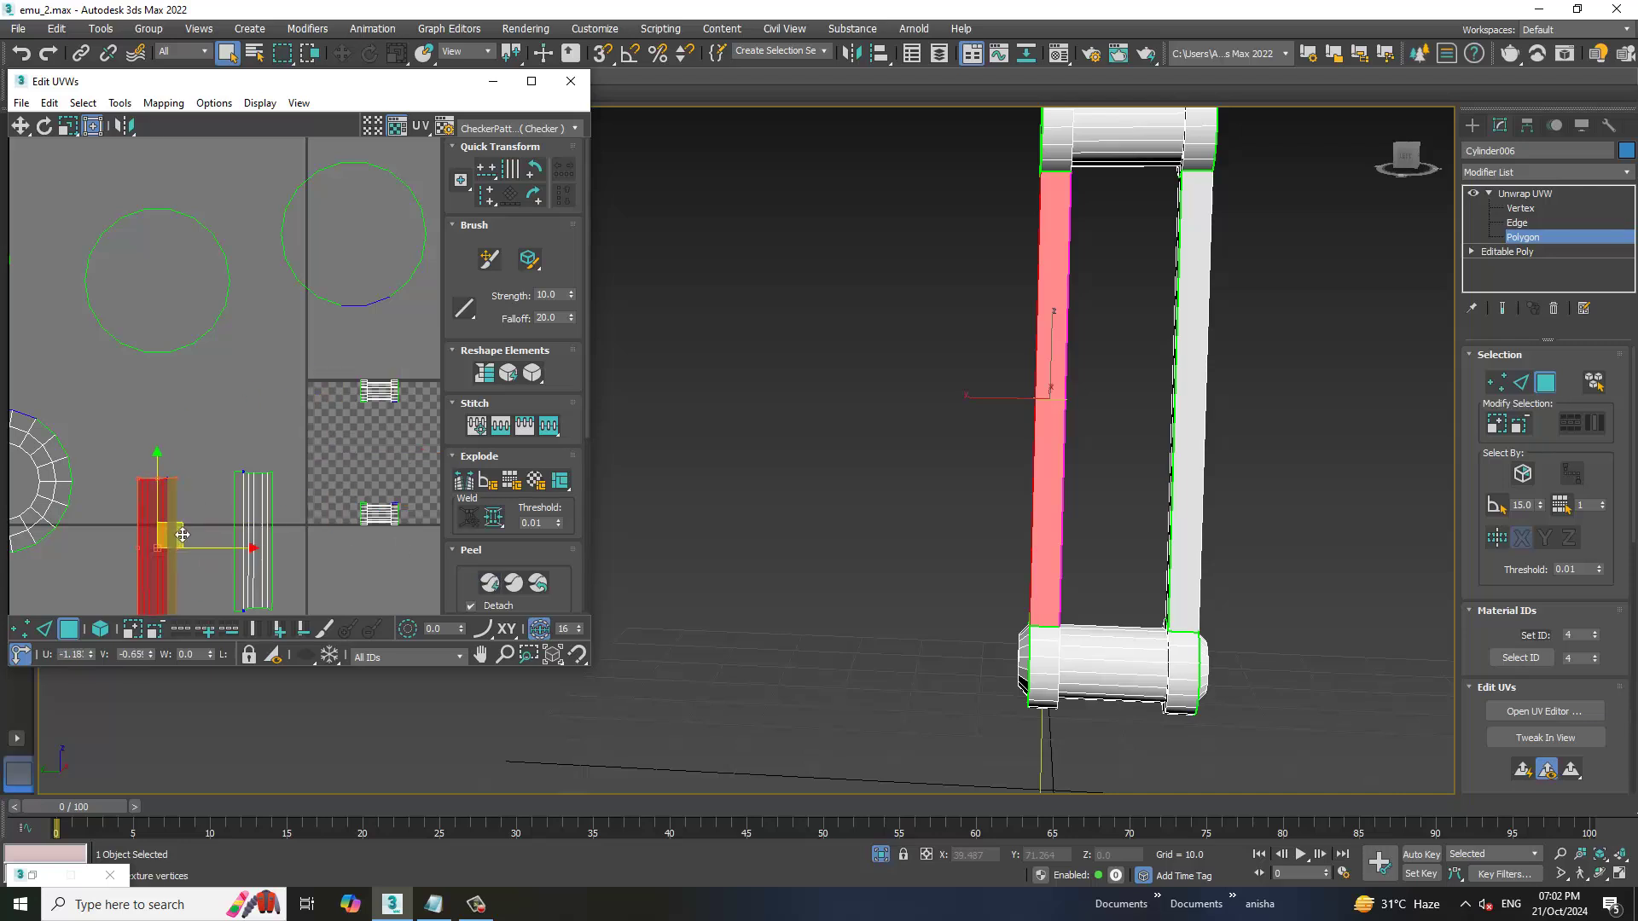
Select the top cylinder's faces and zoom onto them
{"action": "mouse_move", "coordinate": [182, 535]}
{"action": "middle_mouse_down"}
{"action": "mouse_move", "coordinate": [51, 521]}
{"action": "mouse_move", "coordinate": [171, 426]}
{"action": "middle_mouse_up"}
{"action": "left_click", "coordinate": [1127, 136]}
{"action": "mouse_move", "coordinate": [1127, 256]}
{"action": "middle_mouse_down", "text": "alt"}
{"action": "mouse_move", "coordinate": [1110, 437]}
{"action": "mouse_move", "coordinate": [1067, 444]}
{"action": "middle_mouse_up", "text": "alt"}
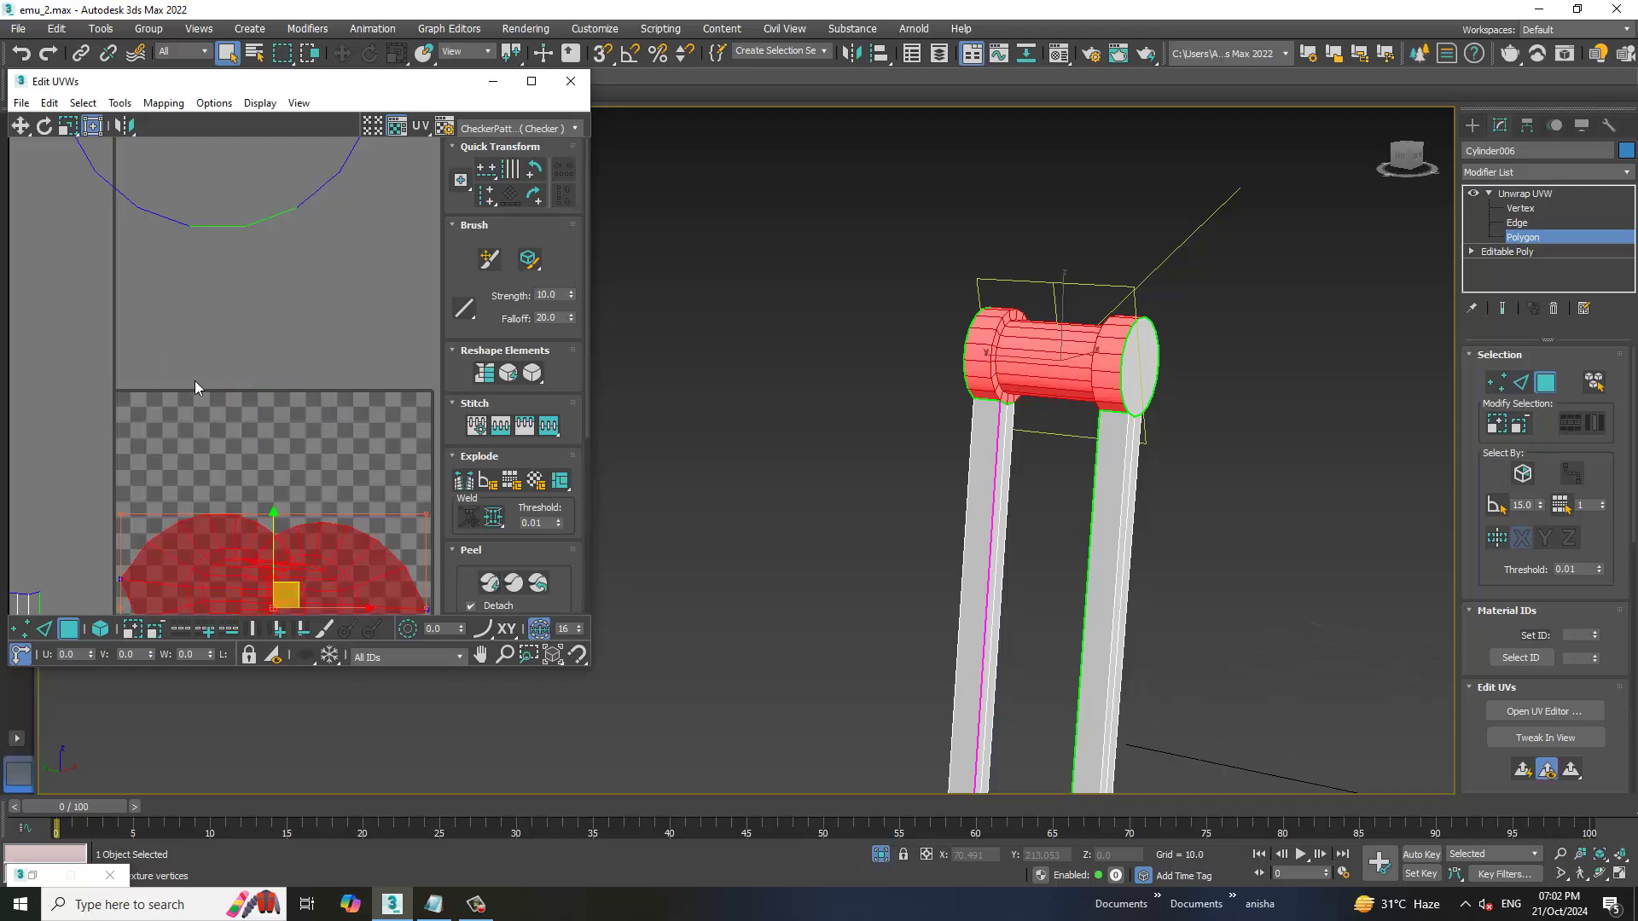
Cut a UV seam along the edge line running the length of the top cylinder
{"action": "middle_click_drag", "start_coordinate": [255, 493], "coordinate": [266, 448]}
{"action": "middle_click_drag", "start_coordinate": [1066, 358], "coordinate": [1024, 376], "text": "alt"}
{"action": "scroll", "coordinate": [1058, 341], "scroll_direction": "up", "scroll_amount": 4}
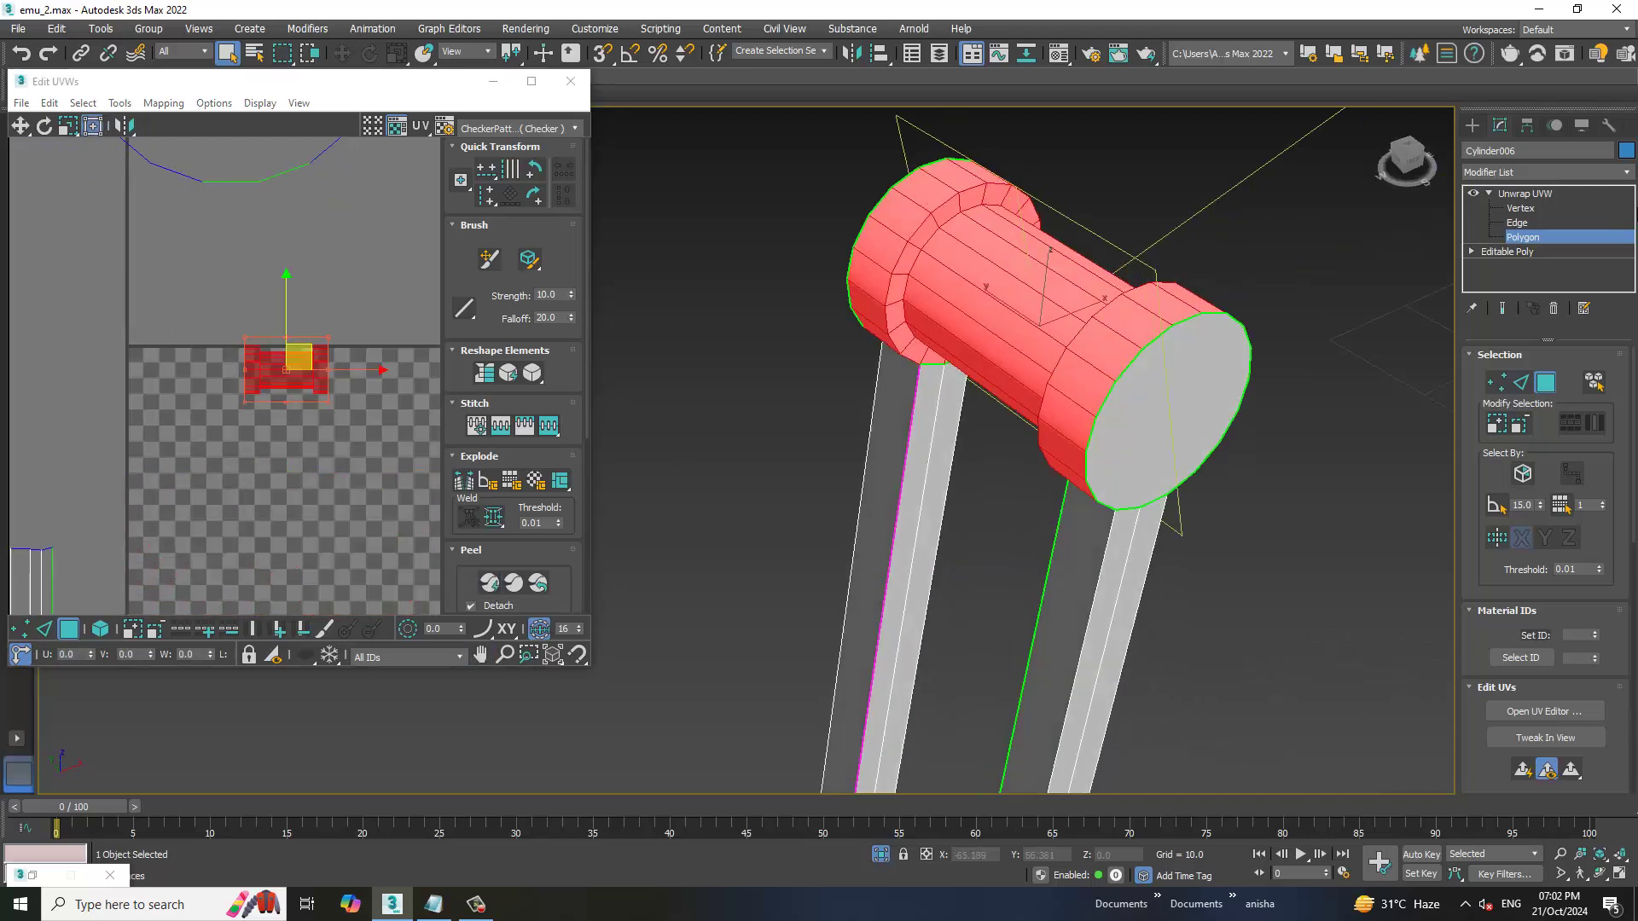
{"action": "left_click", "coordinate": [1524, 227]}
{"action": "middle_click_drag", "start_coordinate": [1135, 359], "coordinate": [1116, 327], "text": "alt"}
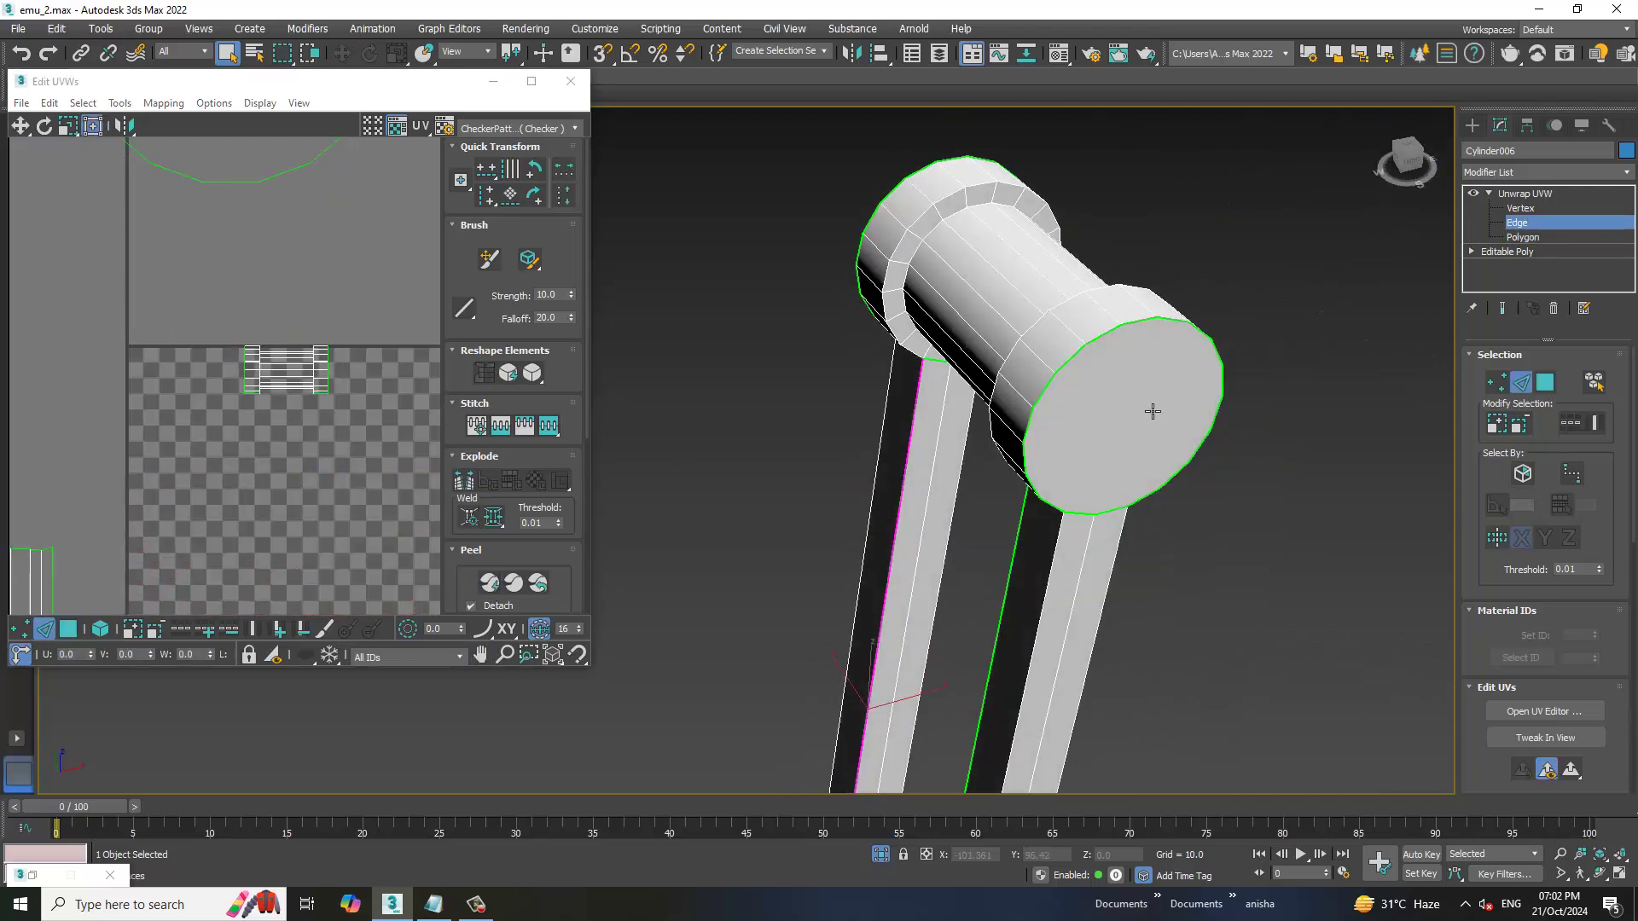
{"action": "left_click", "coordinate": [1116, 327]}
{"action": "double_click", "coordinate": [1119, 325]}
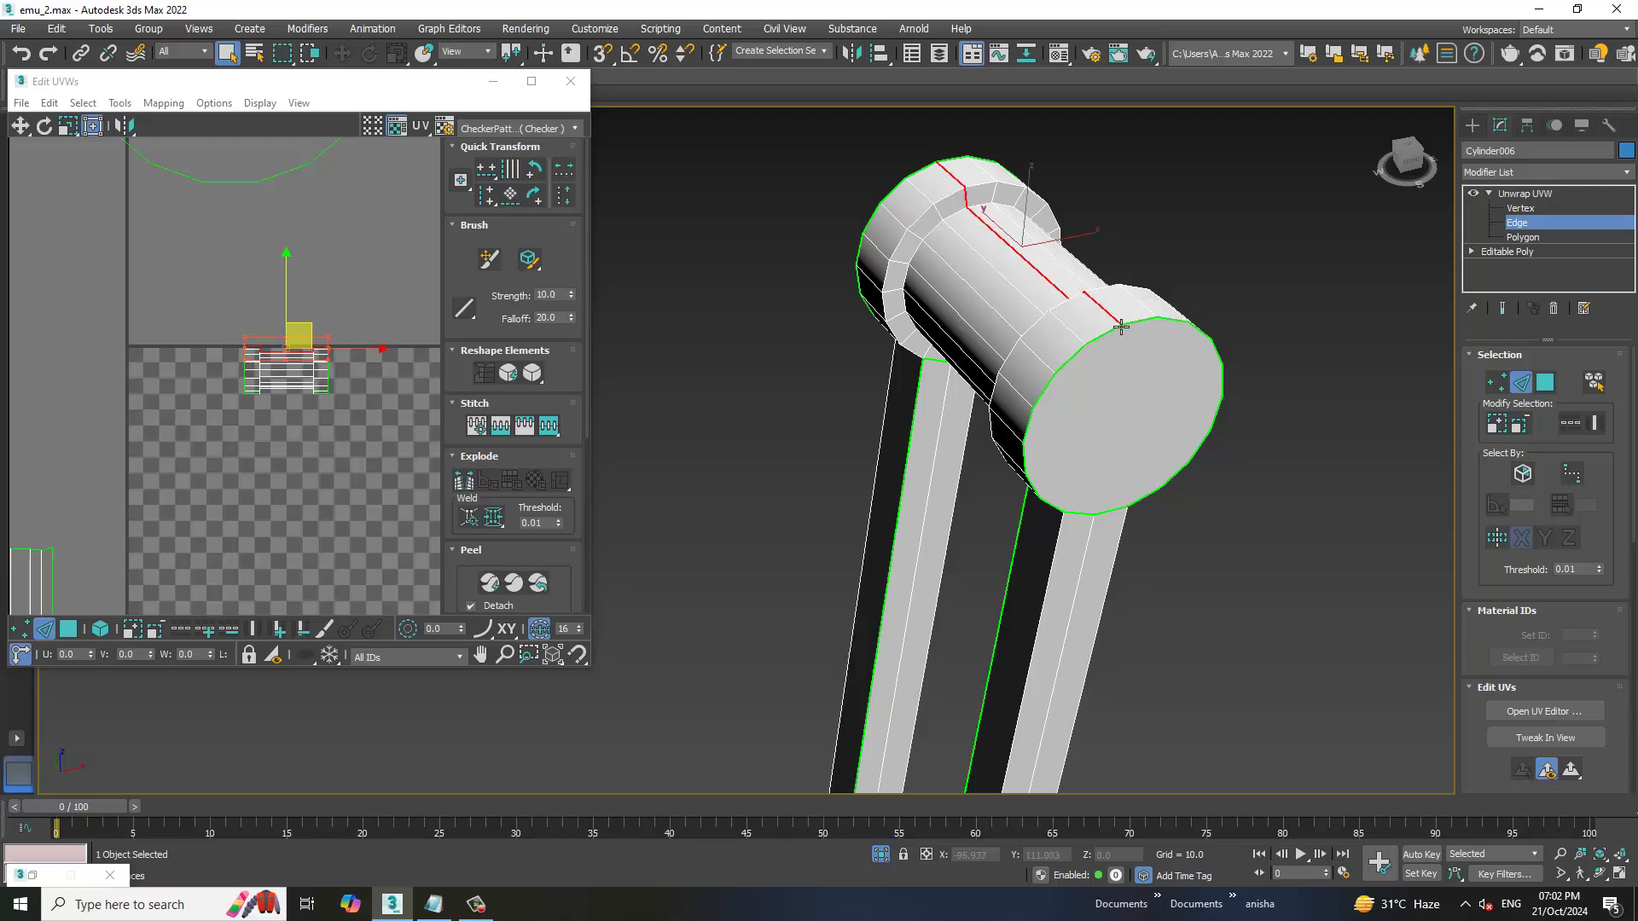
{"action": "mouse_move", "coordinate": [1118, 325]}
{"action": "middle_mouse_down", "text": "alt"}
{"action": "mouse_move", "coordinate": [1255, 337]}
{"action": "mouse_move", "coordinate": [1211, 341]}
{"action": "middle_mouse_up", "text": "alt"}
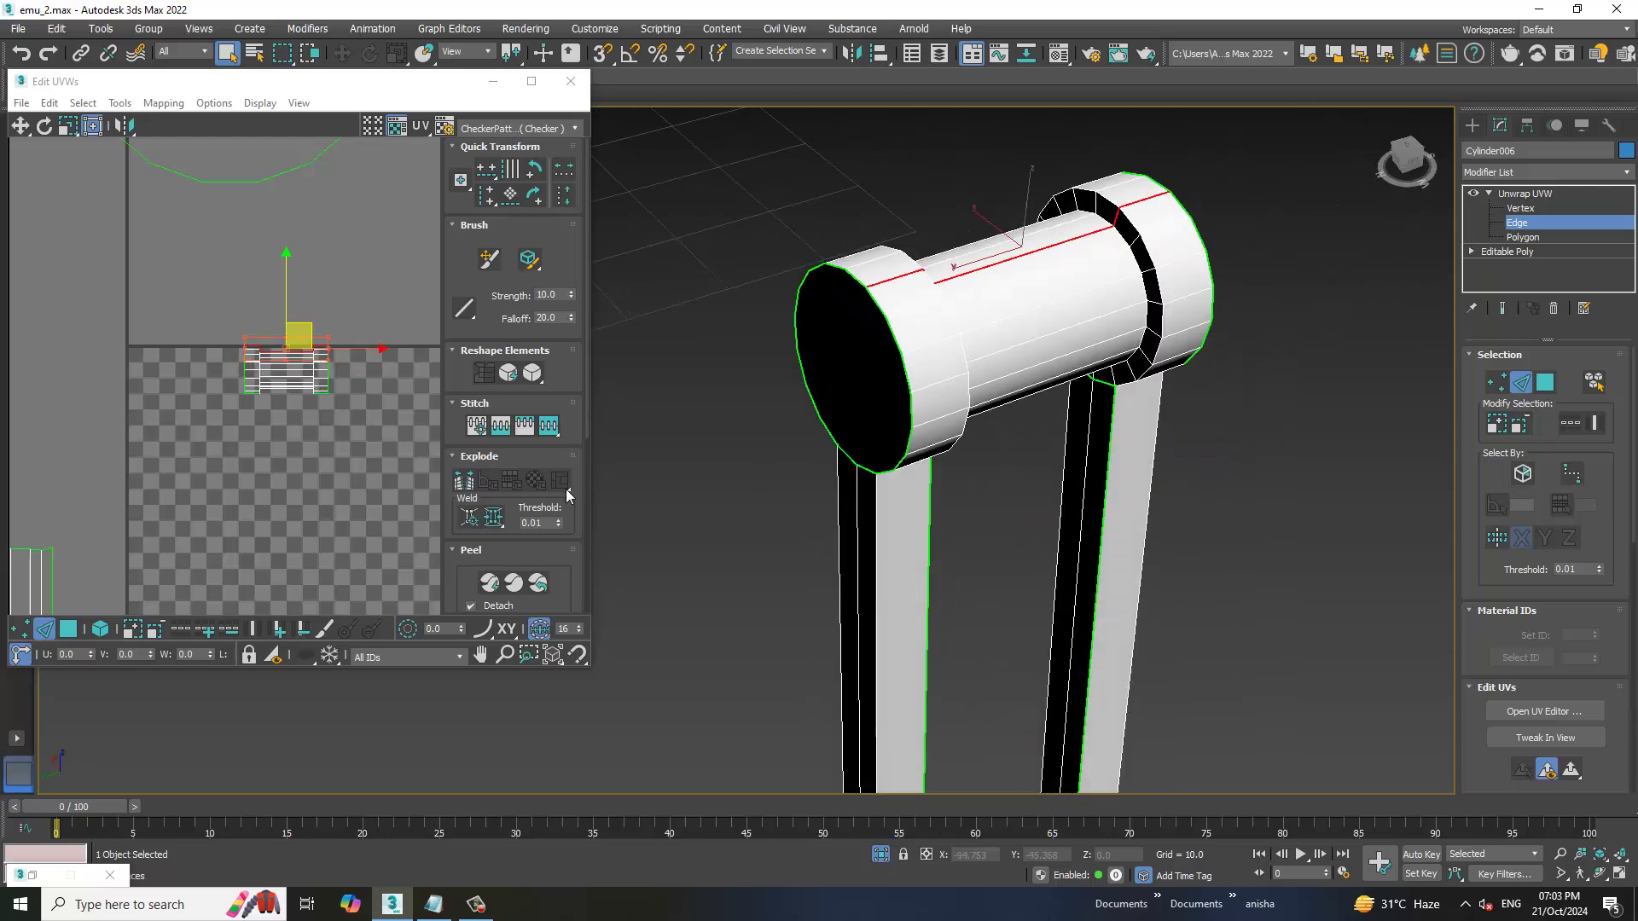
{"action": "left_click", "coordinate": [468, 483]}
Peel the top cylinder's faces into one flat UV island and move it up and right
{"action": "left_click", "coordinate": [1546, 232]}
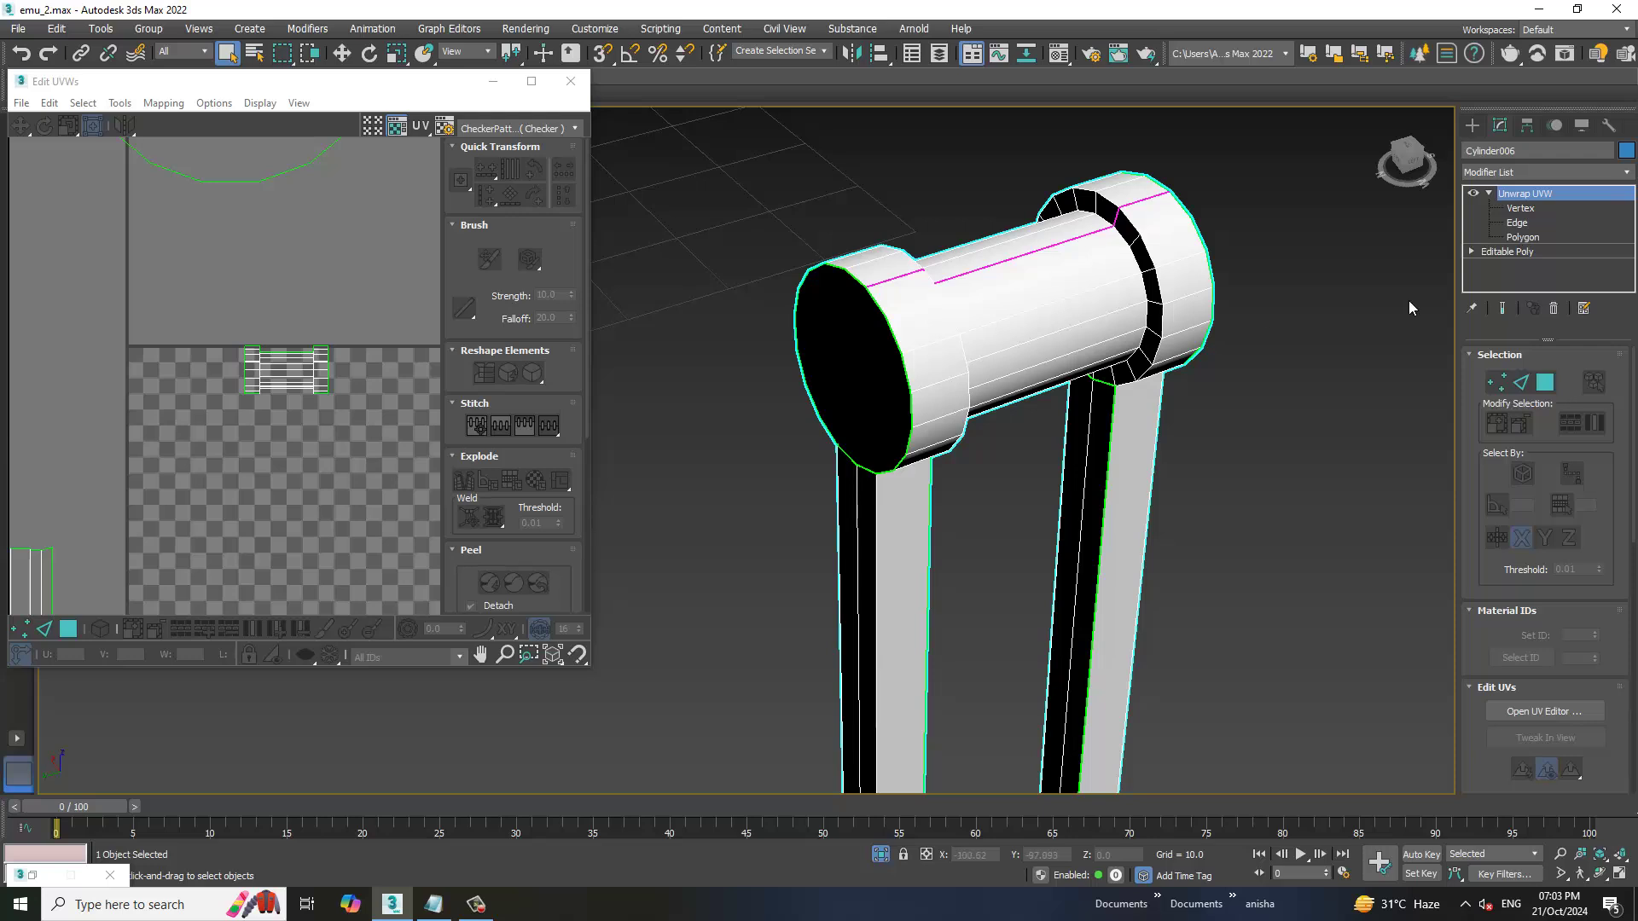
{"action": "left_click", "coordinate": [1523, 237]}
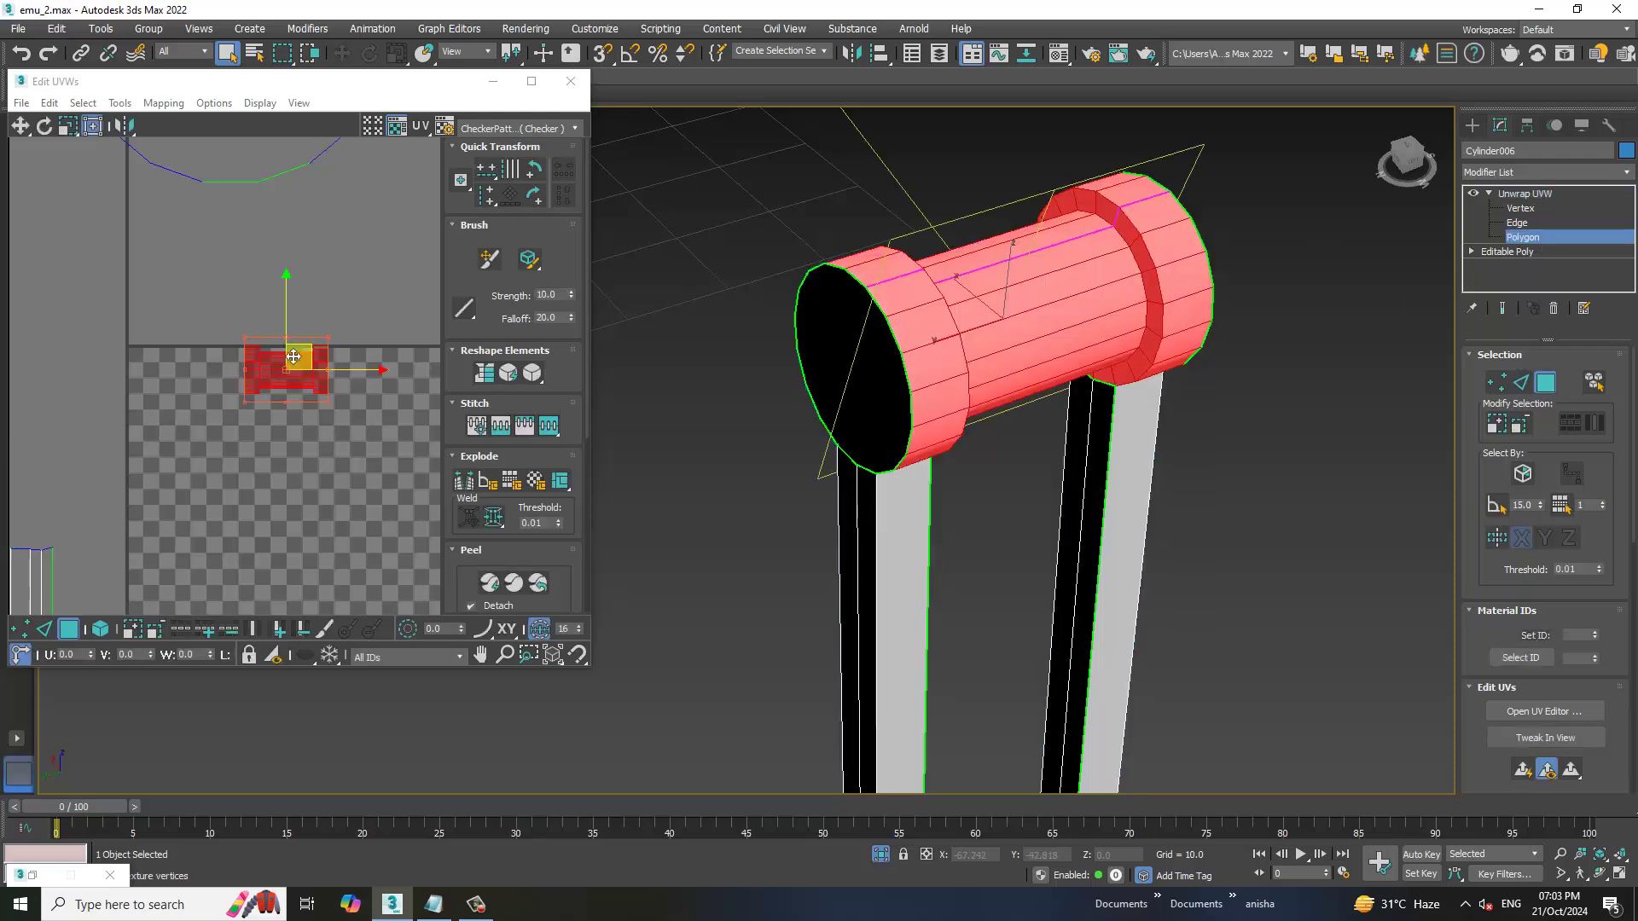
{"action": "left_click", "coordinate": [491, 585]}
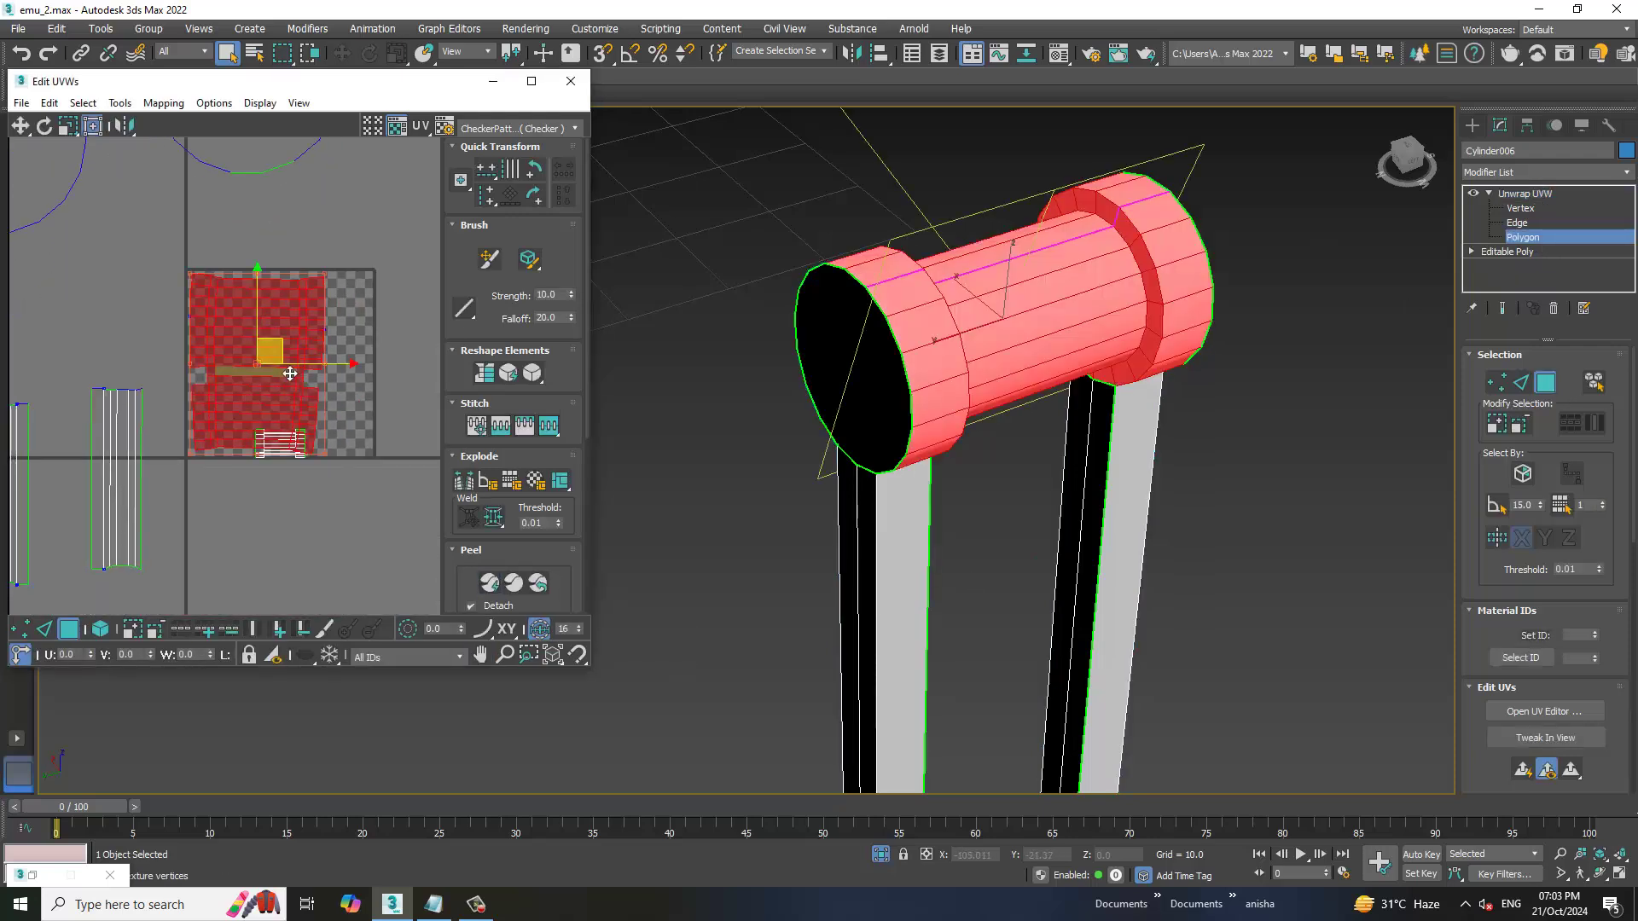
{"action": "mouse_move", "coordinate": [299, 335]}
{"action": "left_mouse_down"}
{"action": "mouse_move", "coordinate": [398, 288]}
{"action": "mouse_move", "coordinate": [456, 219]}
{"action": "left_mouse_up"}
{"action": "scroll", "coordinate": [969, 433], "scroll_direction": "down", "scroll_amount": 3}
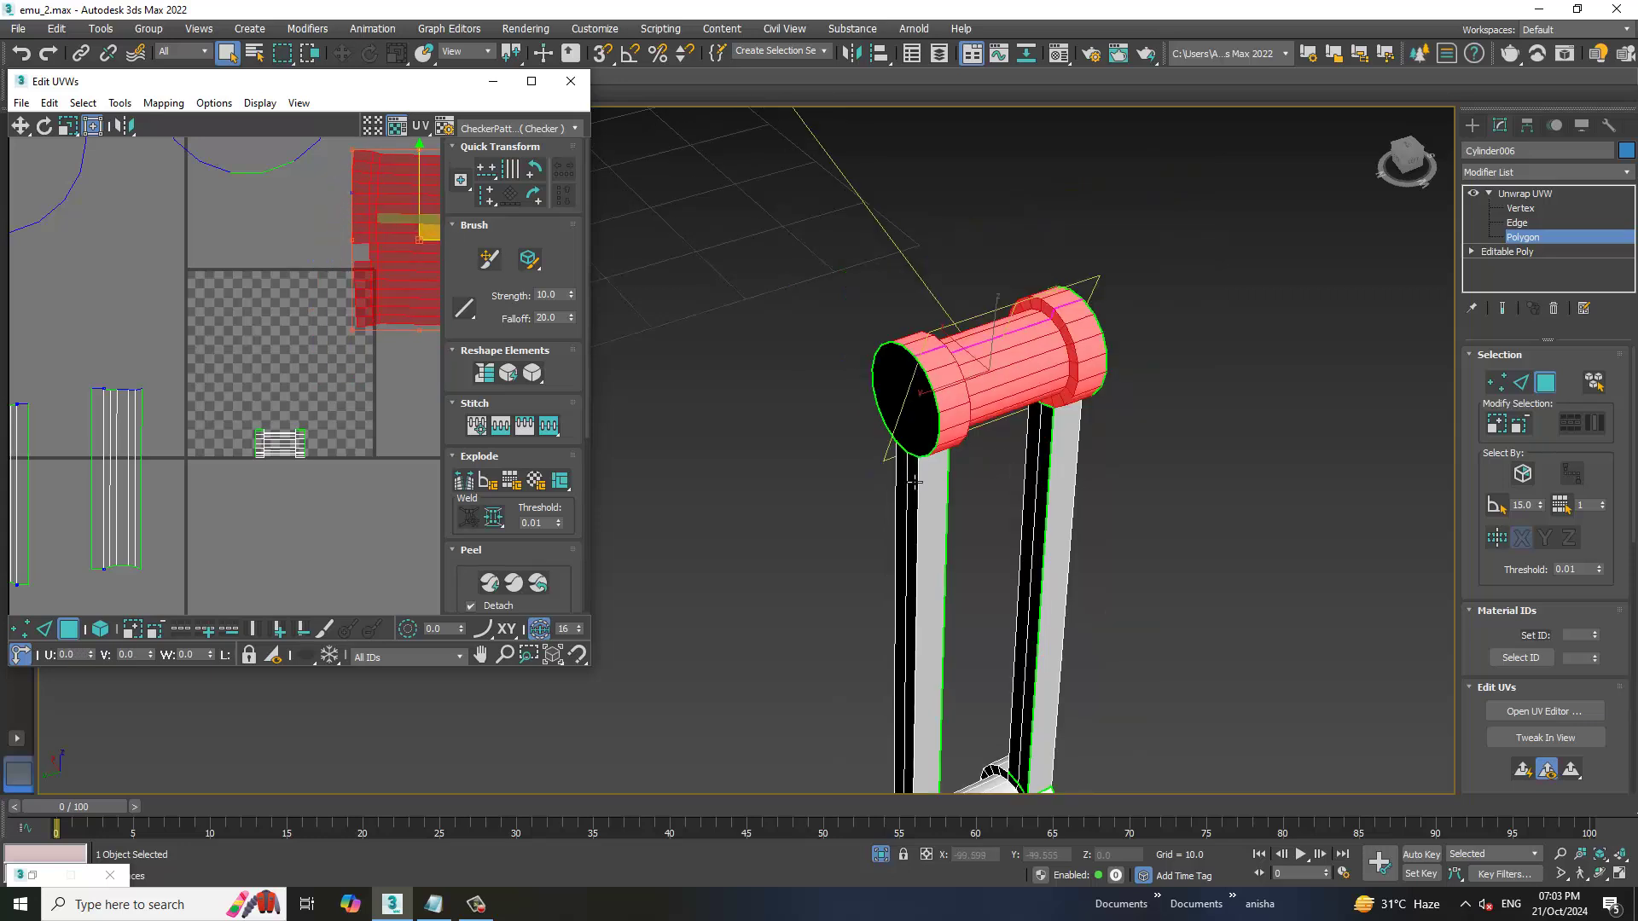
{"action": "mouse_move", "coordinate": [969, 433]}
{"action": "middle_mouse_down", "text": "alt"}
{"action": "mouse_move", "coordinate": [1098, 445]}
{"action": "mouse_move", "coordinate": [1080, 413]}
{"action": "mouse_move", "coordinate": [1202, 356]}
{"action": "mouse_move", "coordinate": [1163, 355]}
{"action": "mouse_move", "coordinate": [1105, 473]}
{"action": "mouse_move", "coordinate": [1021, 381]}
{"action": "mouse_move", "coordinate": [995, 537]}
{"action": "mouse_move", "coordinate": [1006, 336]}
{"action": "mouse_move", "coordinate": [1509, 345]}
{"action": "middle_mouse_up", "text": "alt"}
Cut a UV seam along the bottom cylinder's edge loop
{"action": "left_click", "coordinate": [1526, 224]}
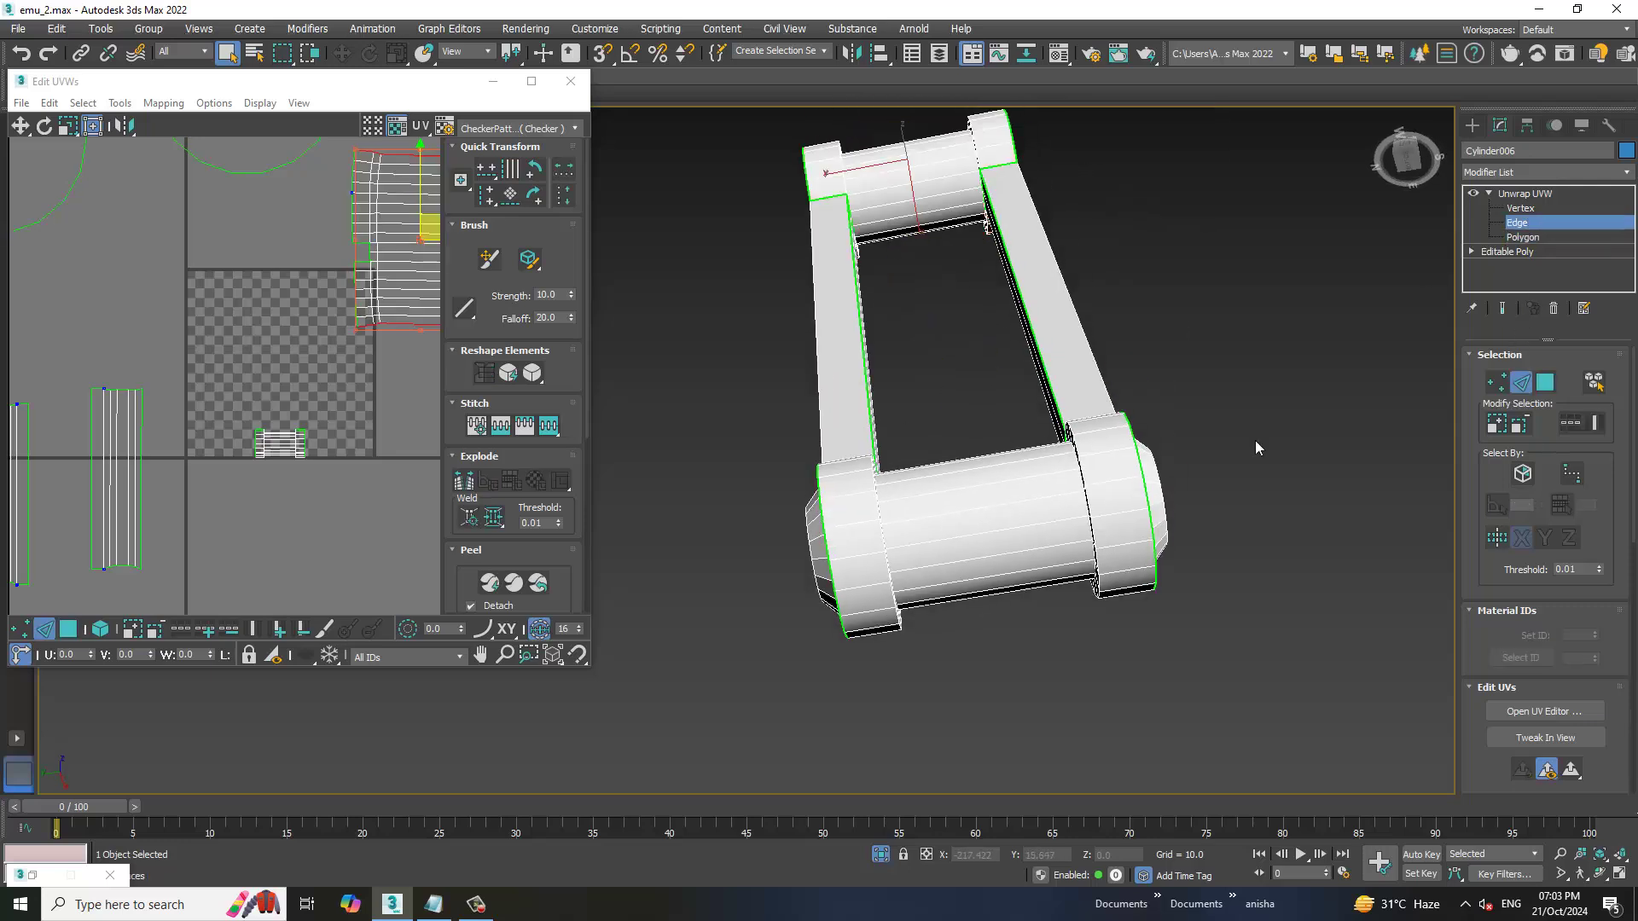
{"action": "double_click", "coordinate": [1105, 555]}
{"action": "mouse_move", "coordinate": [1271, 526]}
{"action": "middle_mouse_down", "text": "alt"}
{"action": "mouse_move", "coordinate": [1165, 590]}
{"action": "mouse_move", "coordinate": [1227, 616]}
{"action": "middle_mouse_up", "text": "alt"}
{"action": "scroll", "coordinate": [376, 507], "scroll_direction": "down", "scroll_amount": 2}
{"action": "scroll", "coordinate": [362, 442], "scroll_direction": "down", "scroll_amount": 2}
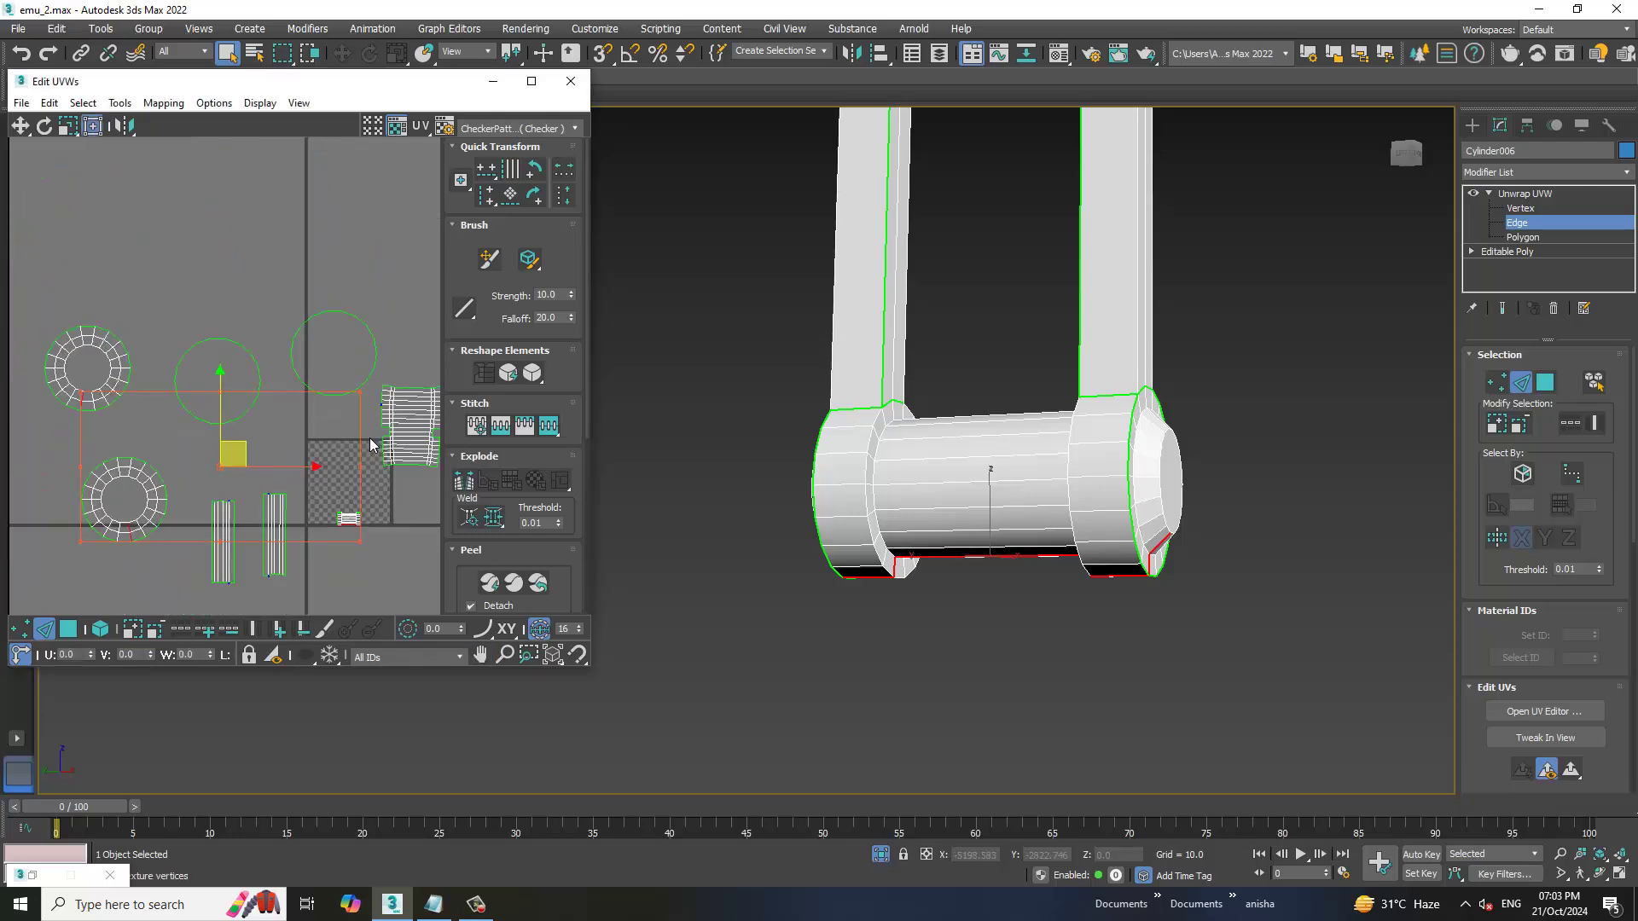
{"action": "scroll", "coordinate": [367, 437], "scroll_direction": "down", "scroll_amount": 3}
{"action": "scroll", "coordinate": [337, 488], "scroll_direction": "up", "scroll_amount": 5}
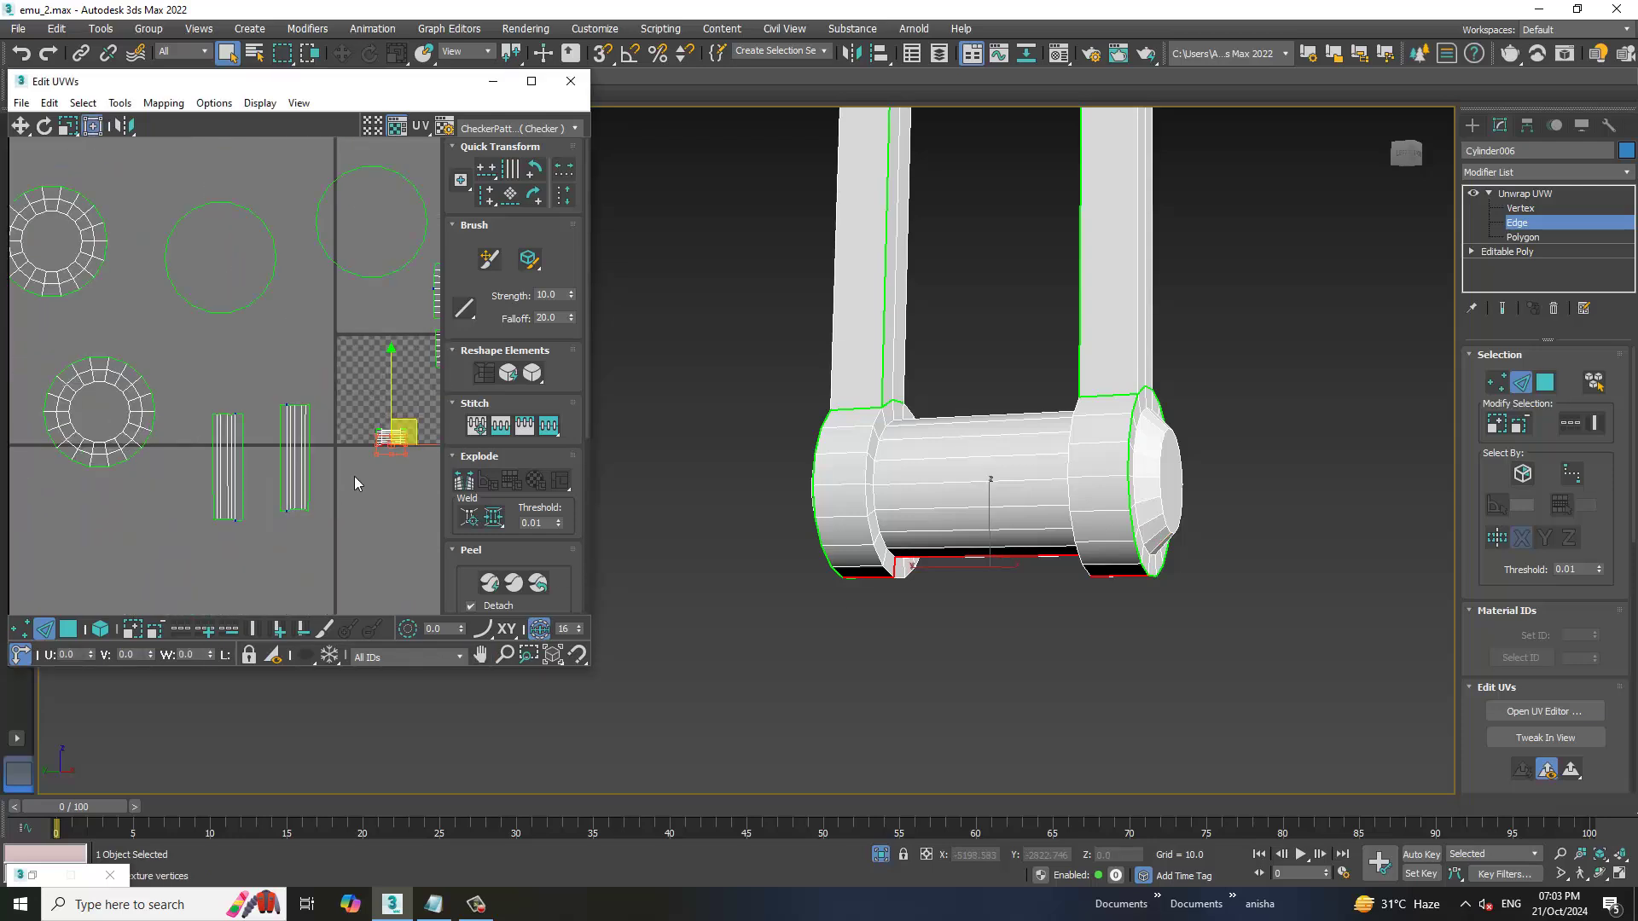
{"action": "left_click", "coordinate": [464, 481]}
Quick Peel the cylinder end faces into flat islands, then select all UVs
{"action": "left_click", "coordinate": [1521, 237]}
{"action": "scroll", "coordinate": [416, 397], "scroll_direction": "up", "scroll_amount": 5}
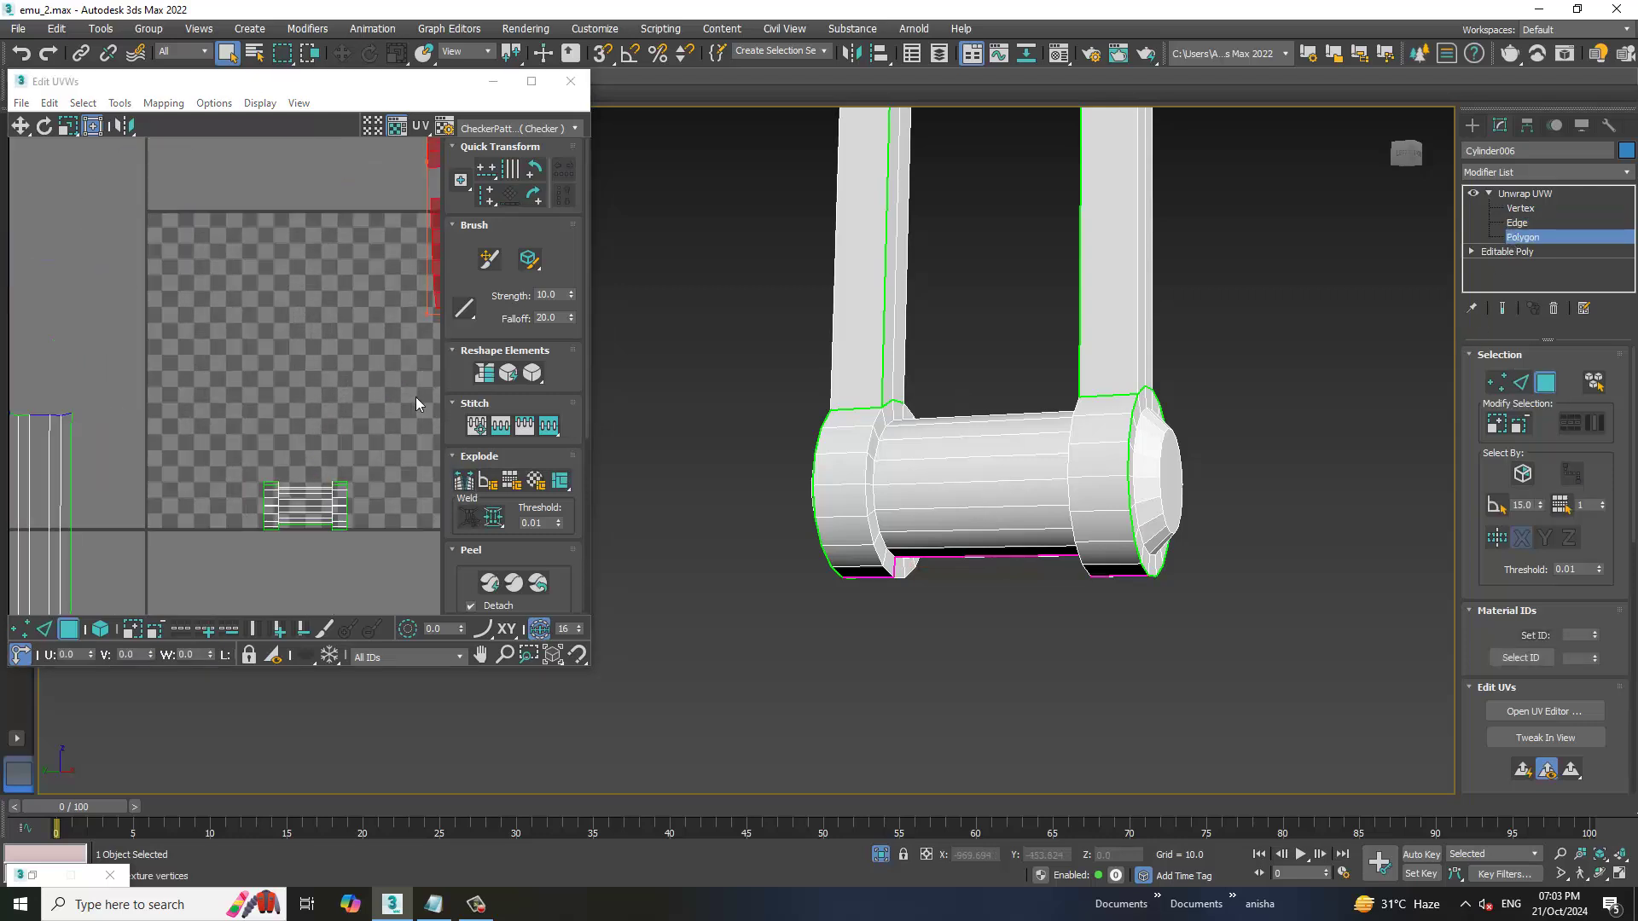
{"action": "left_click", "coordinate": [159, 424]}
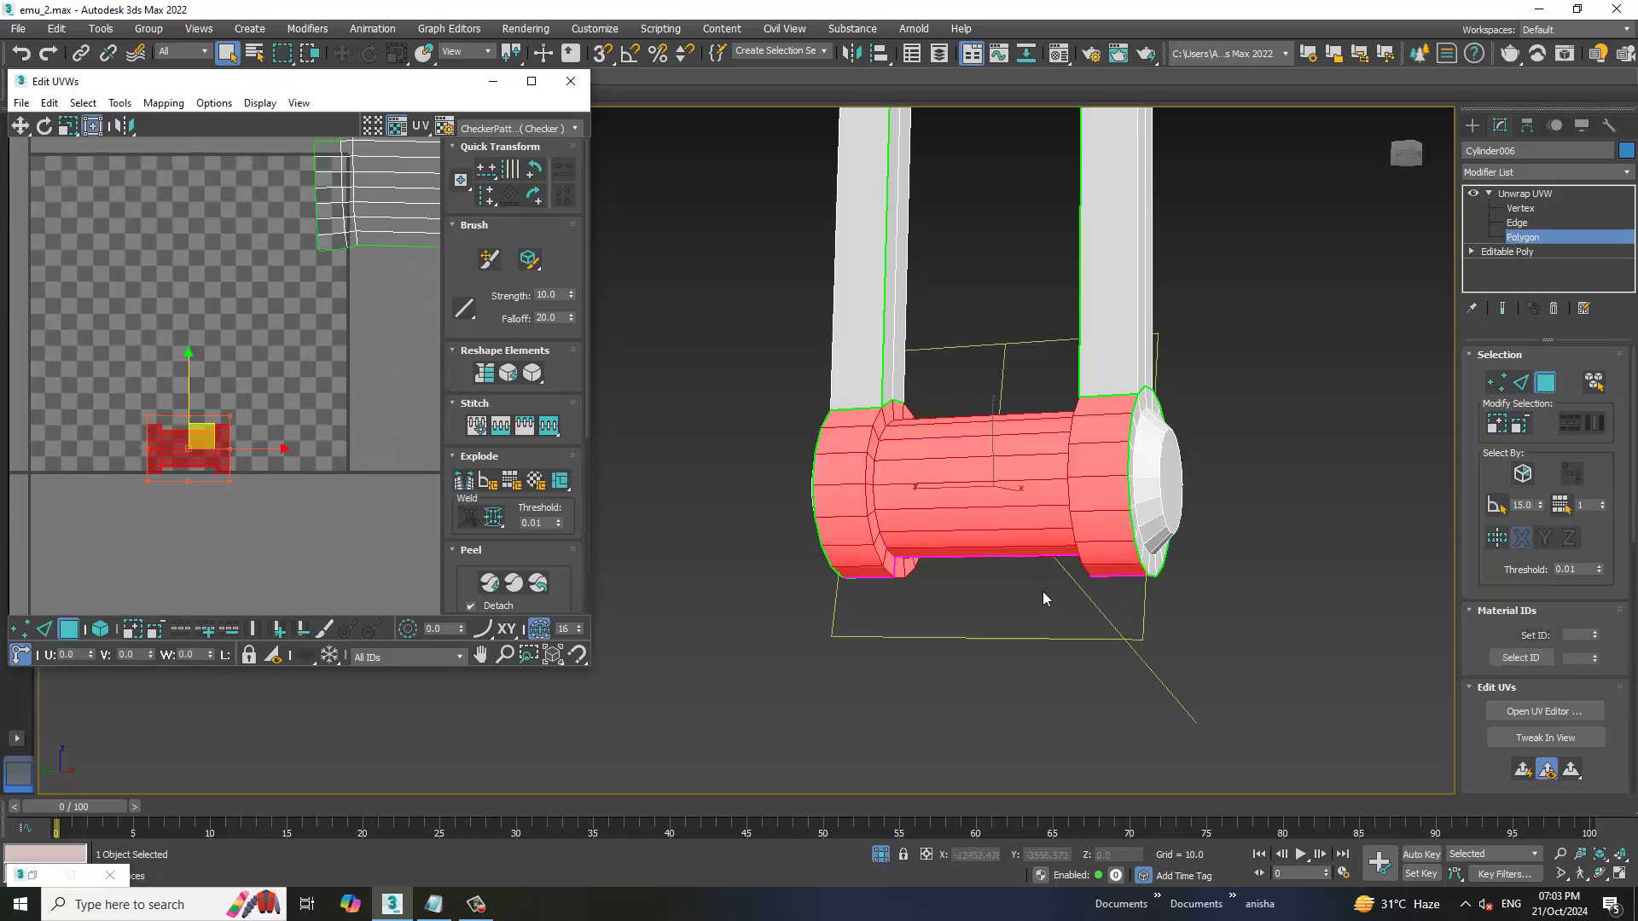
{"action": "middle_click_drag", "start_coordinate": [1041, 596], "coordinate": [766, 541], "text": "alt"}
{"action": "left_click", "coordinate": [489, 583]}
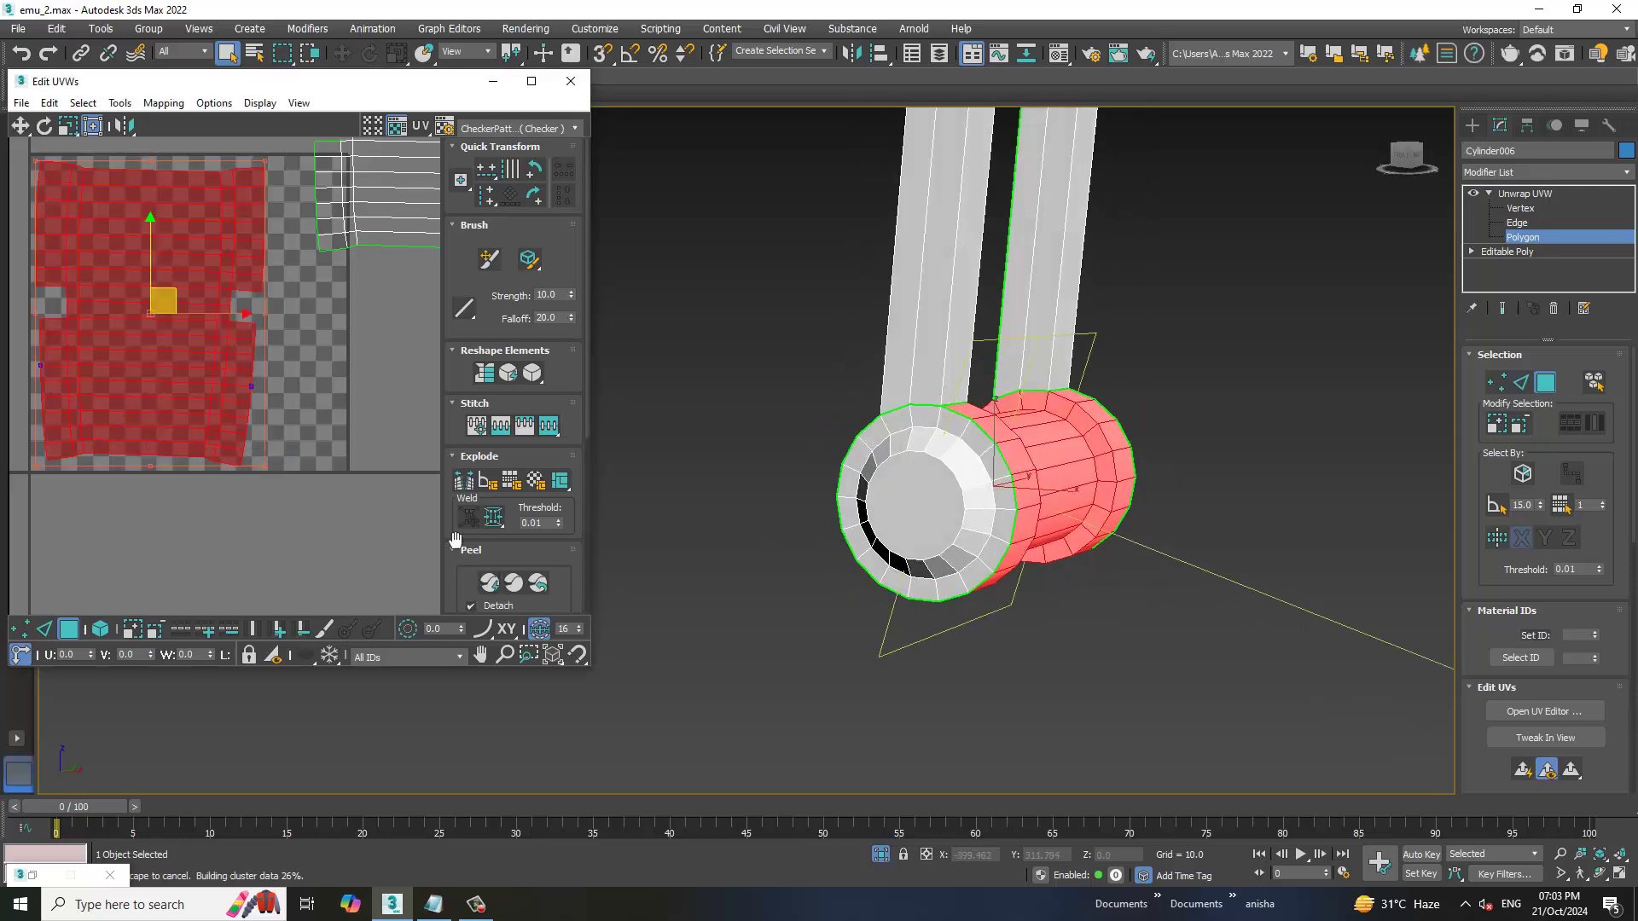
{"action": "scroll", "coordinate": [261, 328], "scroll_direction": "down", "scroll_amount": 3}
{"action": "scroll", "coordinate": [261, 328], "scroll_direction": "down", "scroll_amount": 3}
{"action": "middle_click_drag", "start_coordinate": [173, 293], "coordinate": [208, 334]}
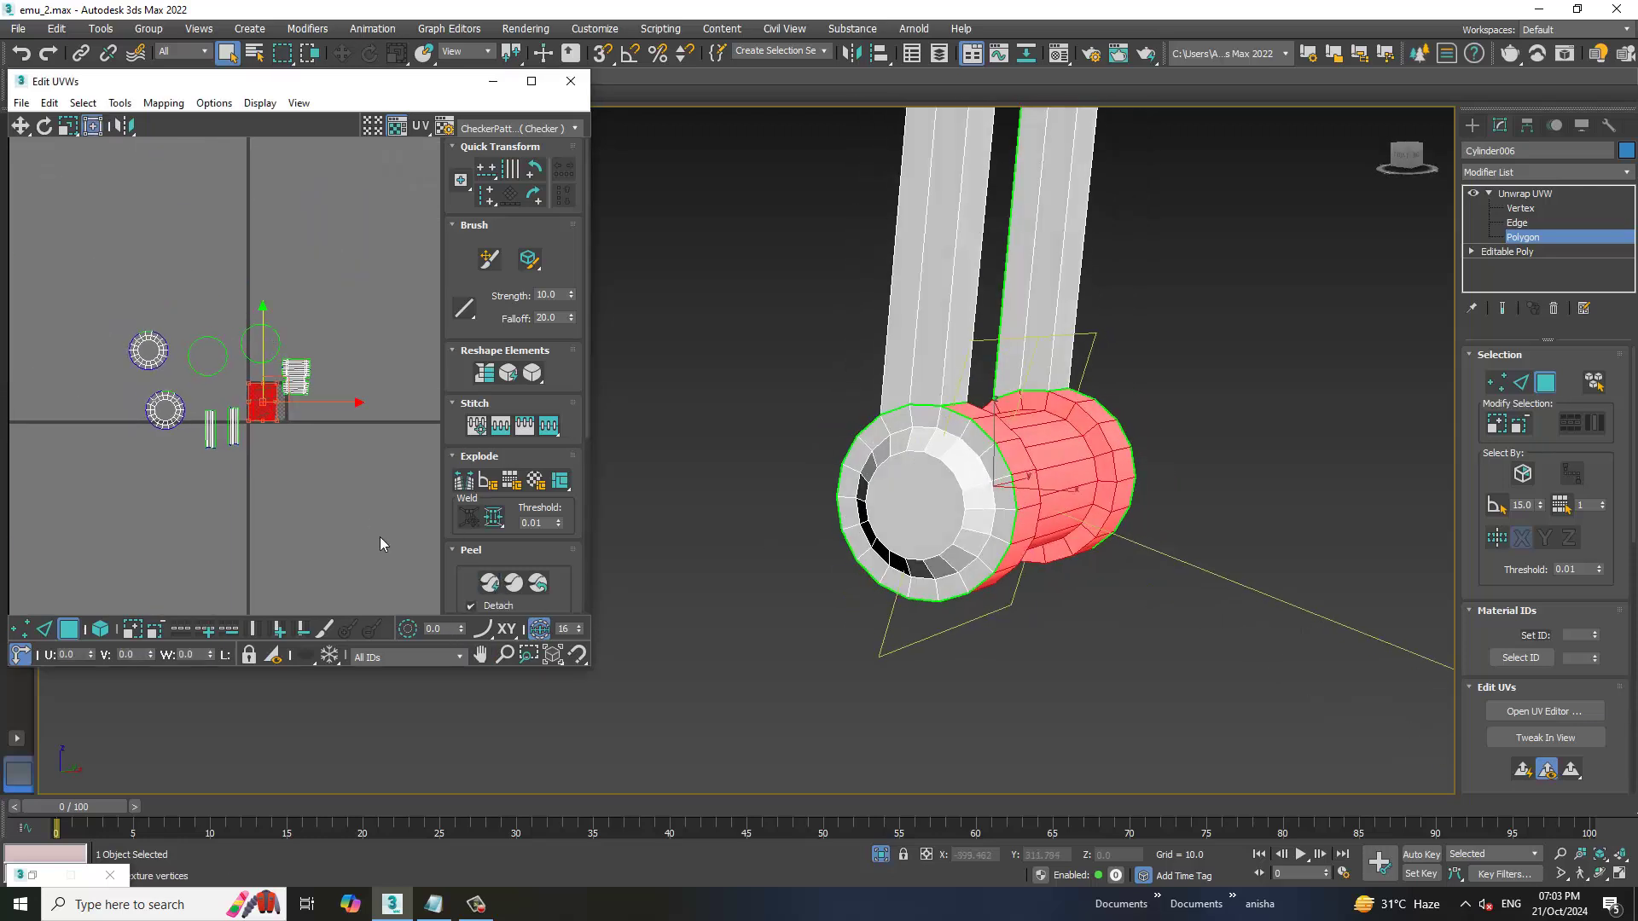
{"action": "key", "text": "ctrl+a"}
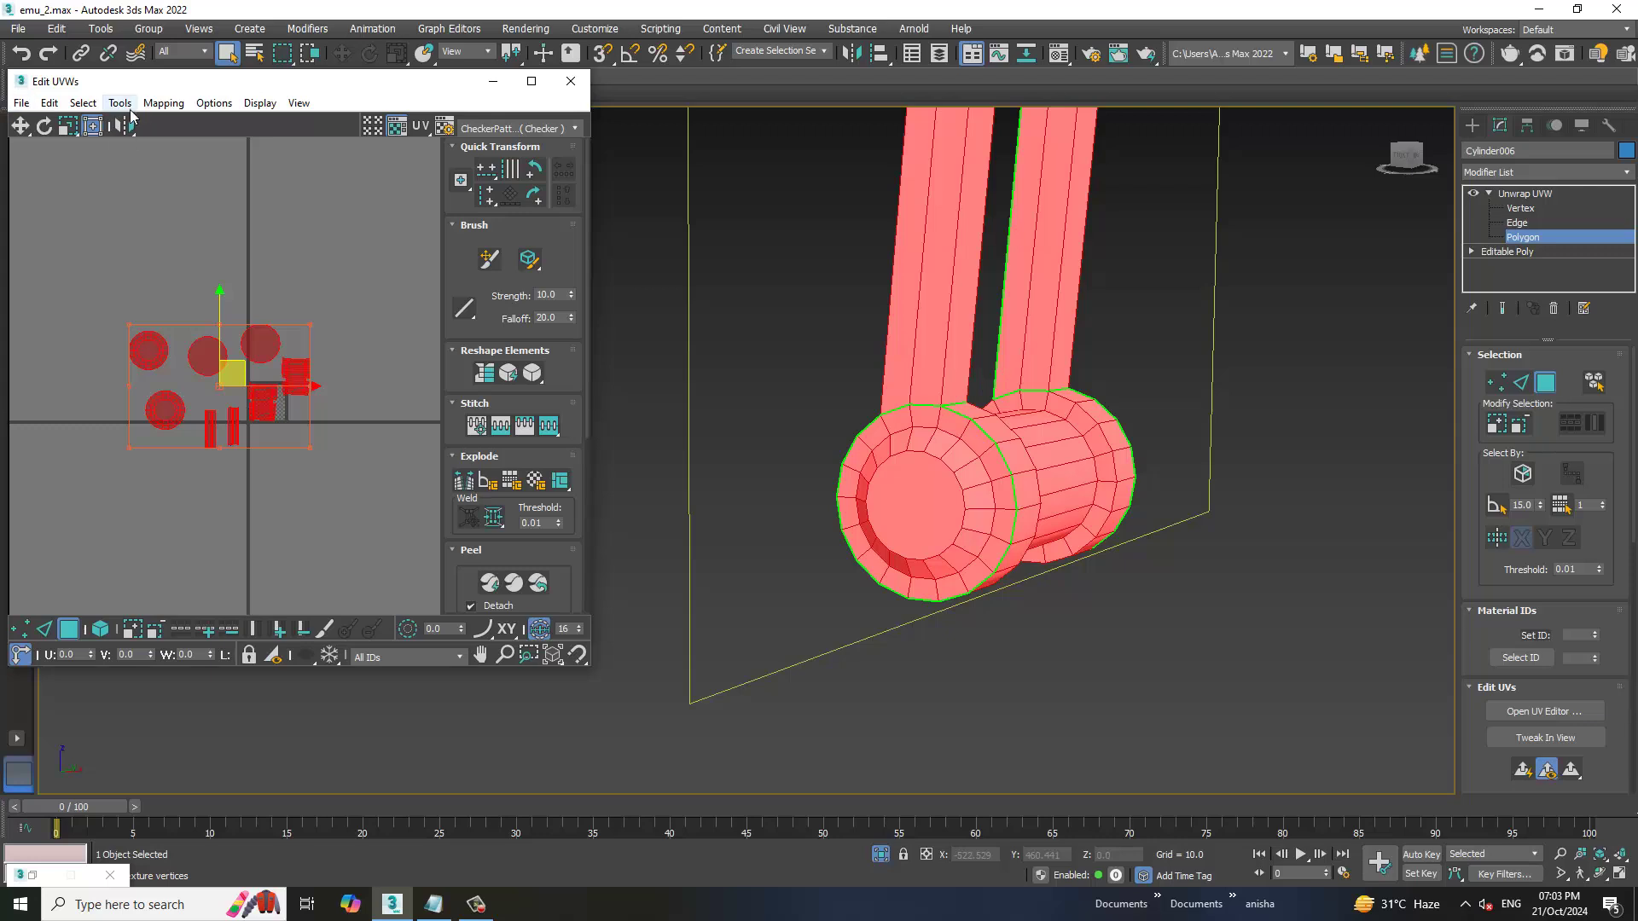
Pack Cylinder006's UV islands into one tile, running Pack UVs twice
{"action": "left_click", "coordinate": [129, 109]}
{"action": "left_click", "coordinate": [184, 321]}
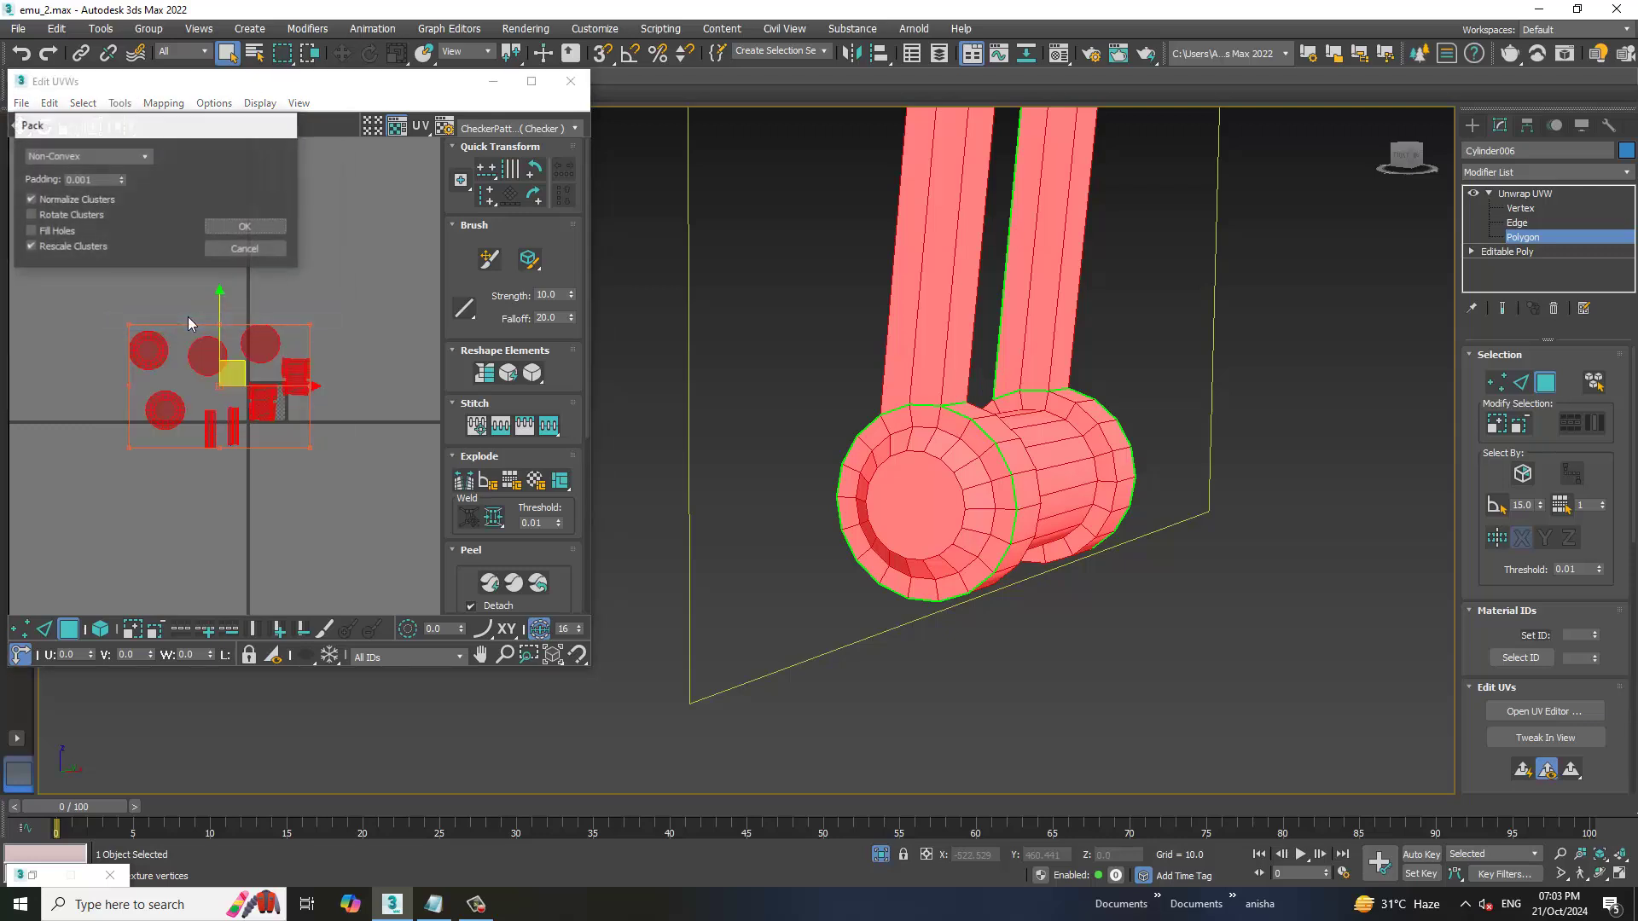
{"action": "left_click", "coordinate": [247, 227]}
{"action": "scroll", "coordinate": [253, 325], "scroll_direction": "up", "scroll_amount": 5}
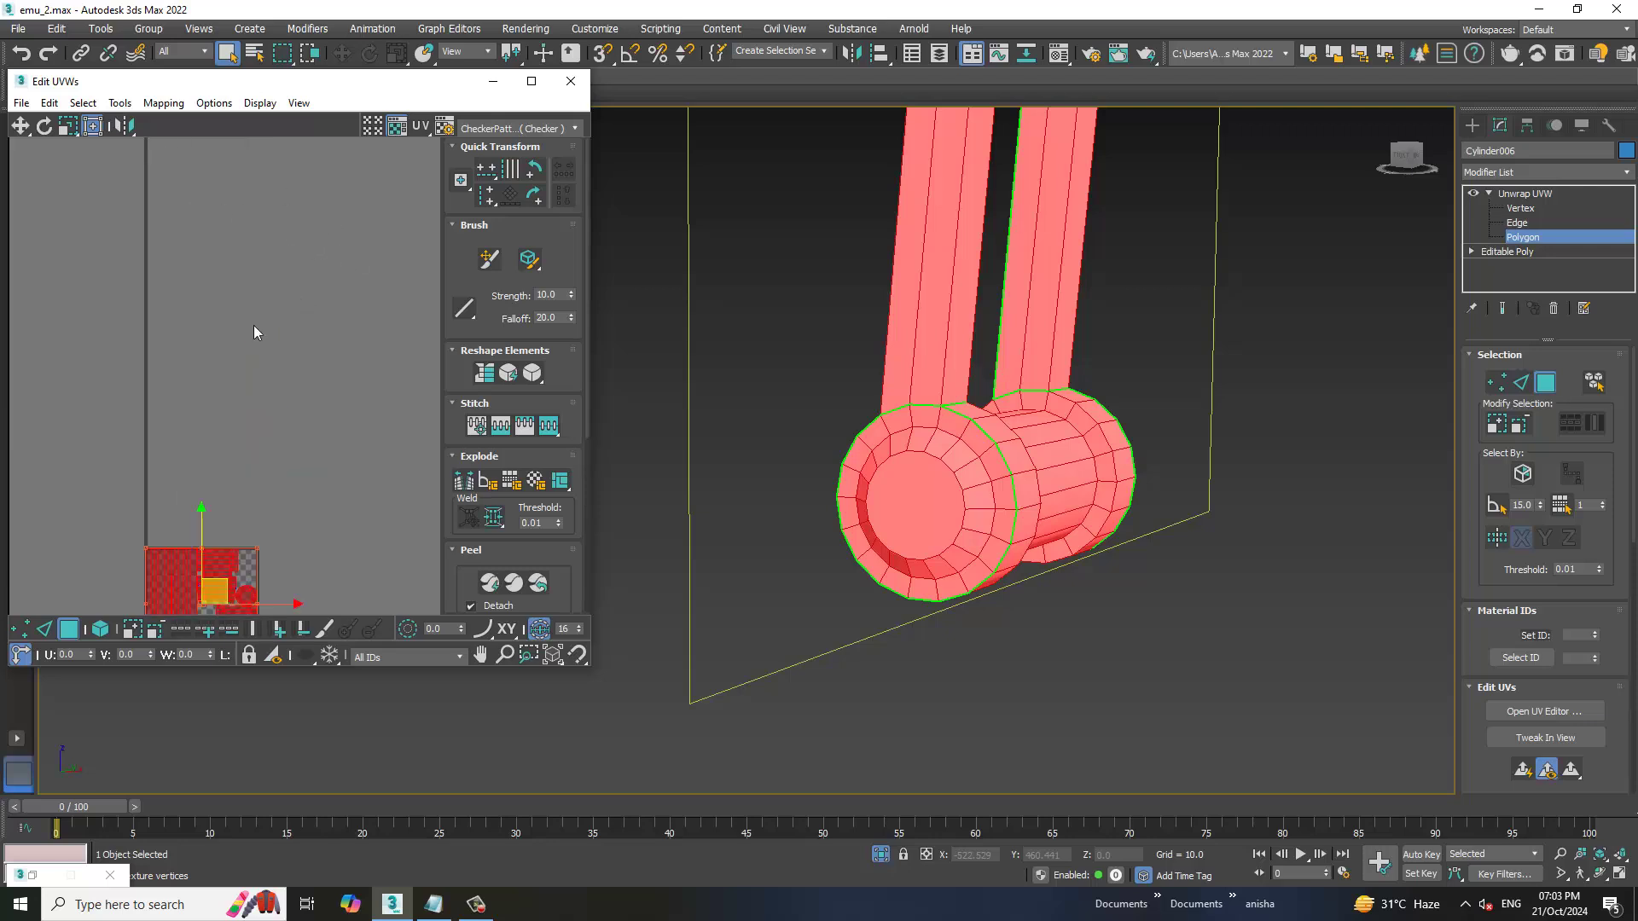
{"action": "scroll", "coordinate": [305, 429], "scroll_direction": "up", "scroll_amount": 5}
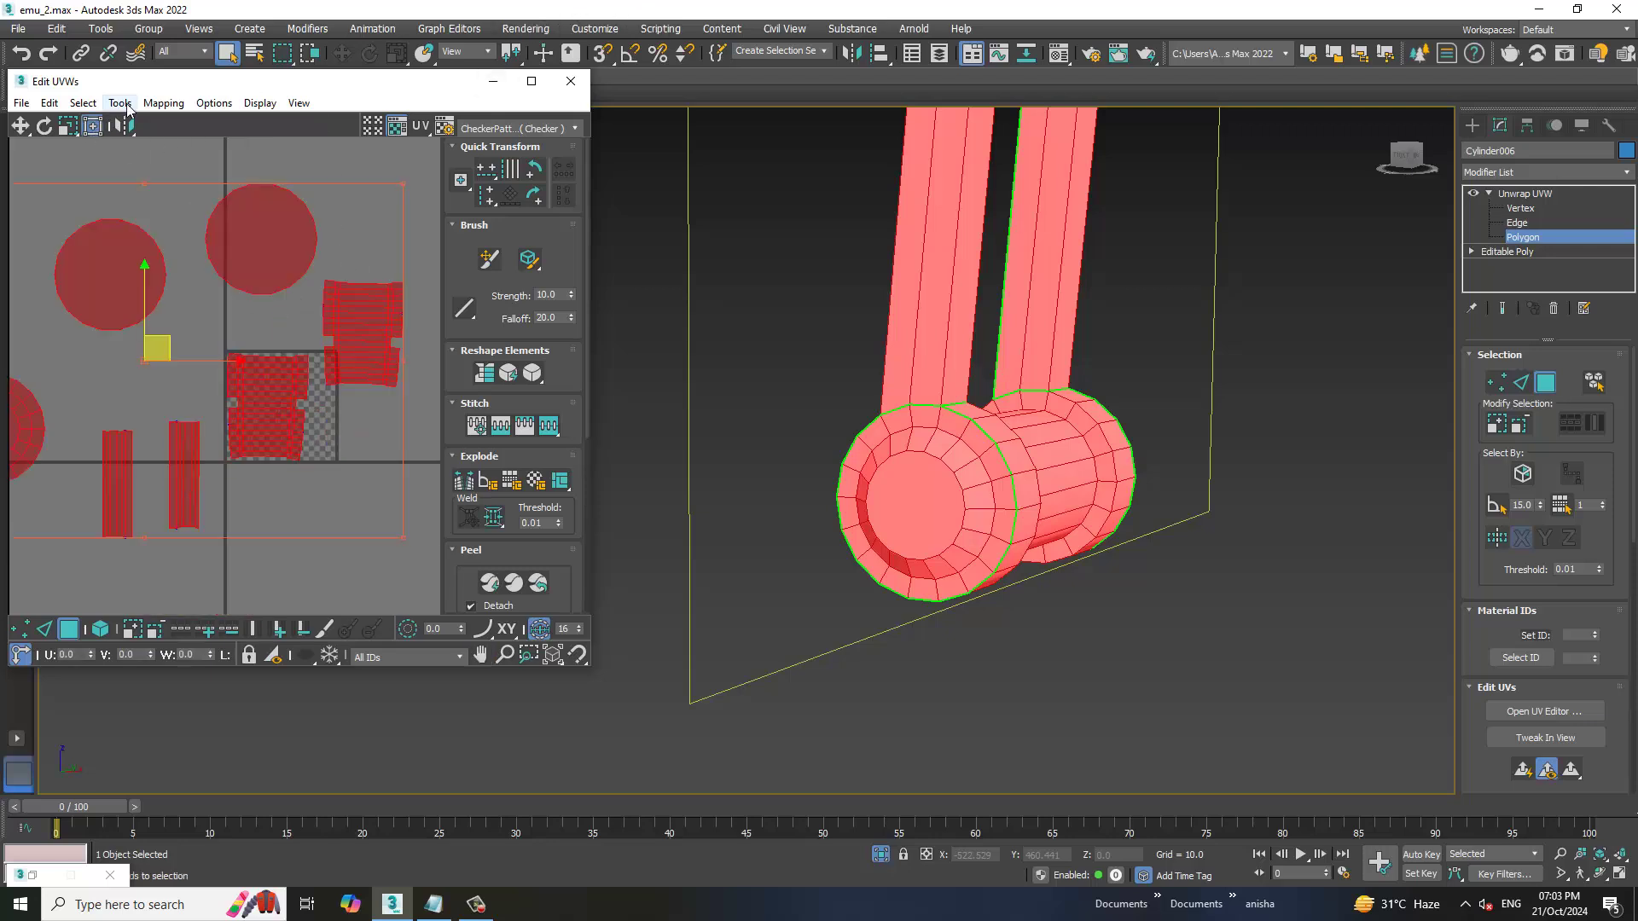
{"action": "left_click", "coordinate": [119, 103]}
{"action": "left_click", "coordinate": [218, 320]}
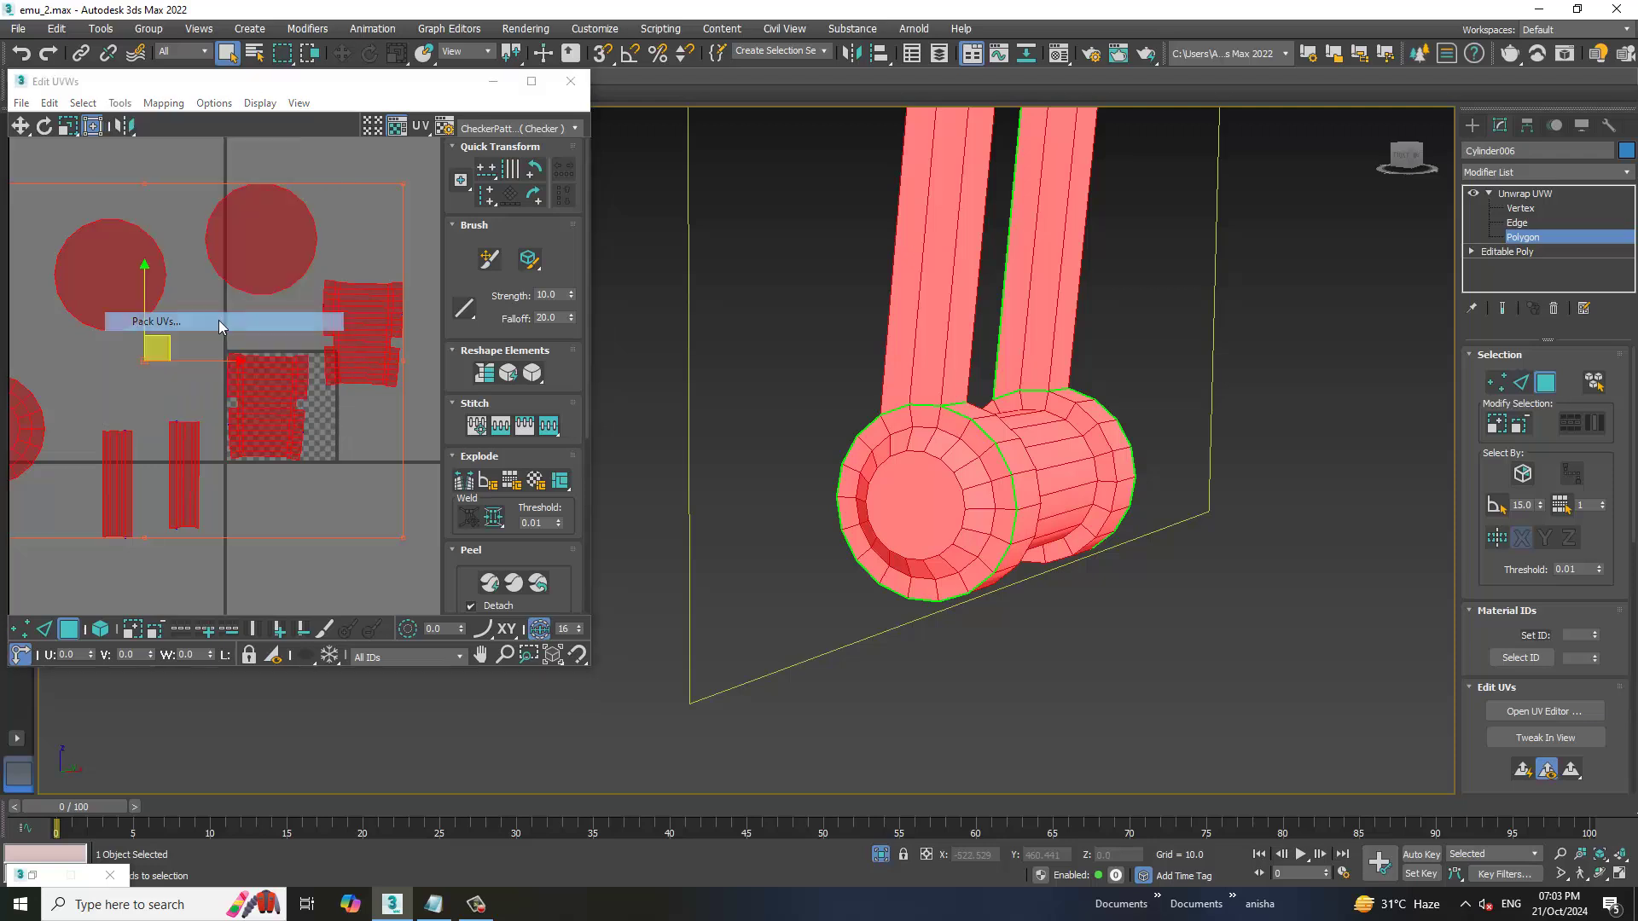
{"action": "left_click", "coordinate": [247, 229]}
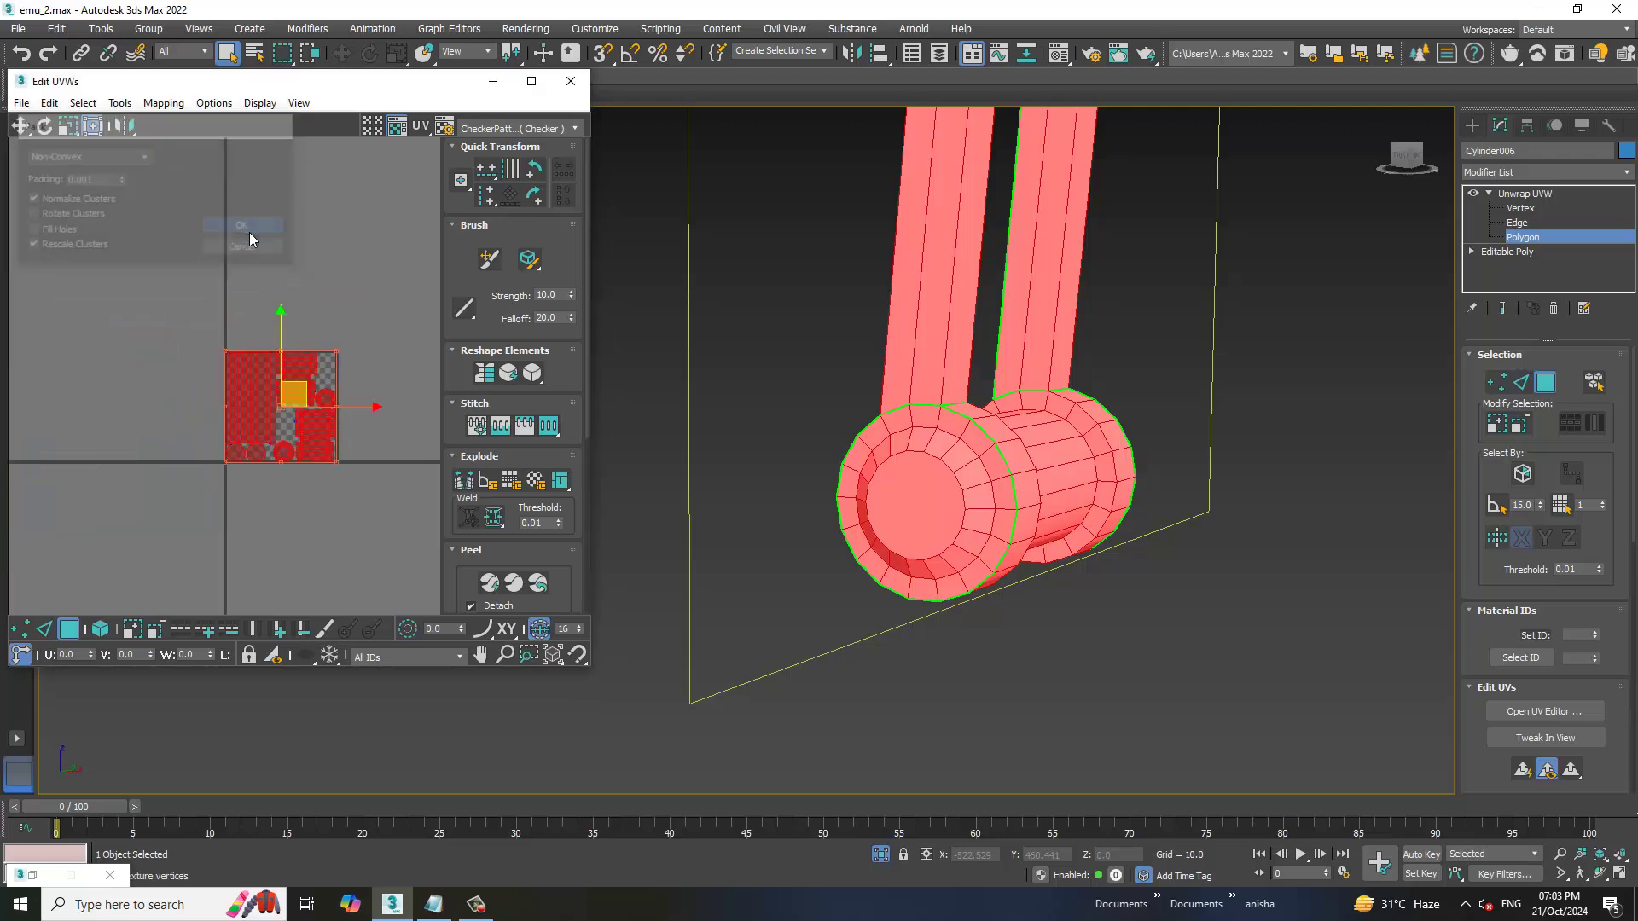
Put away Edit UVWs, check the checker in Material Editor, and end isolation
{"action": "left_click", "coordinate": [493, 82]}
{"action": "left_click", "coordinate": [1525, 194]}
{"action": "key", "text": "m"}
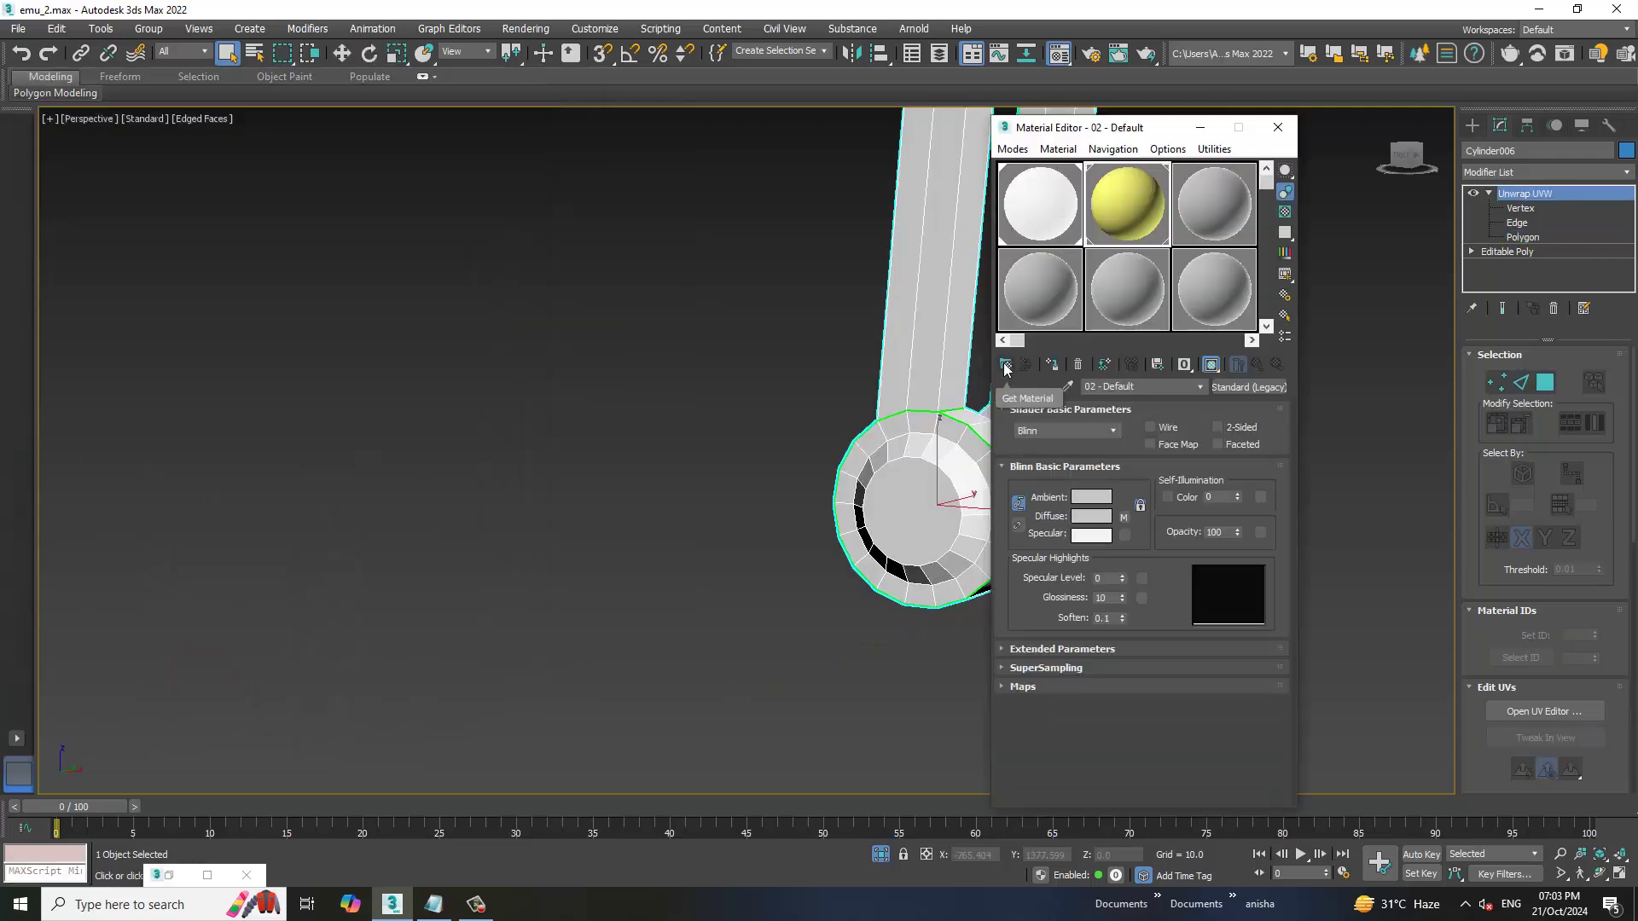
{"action": "scroll", "coordinate": [720, 453], "scroll_direction": "down", "scroll_amount": 5}
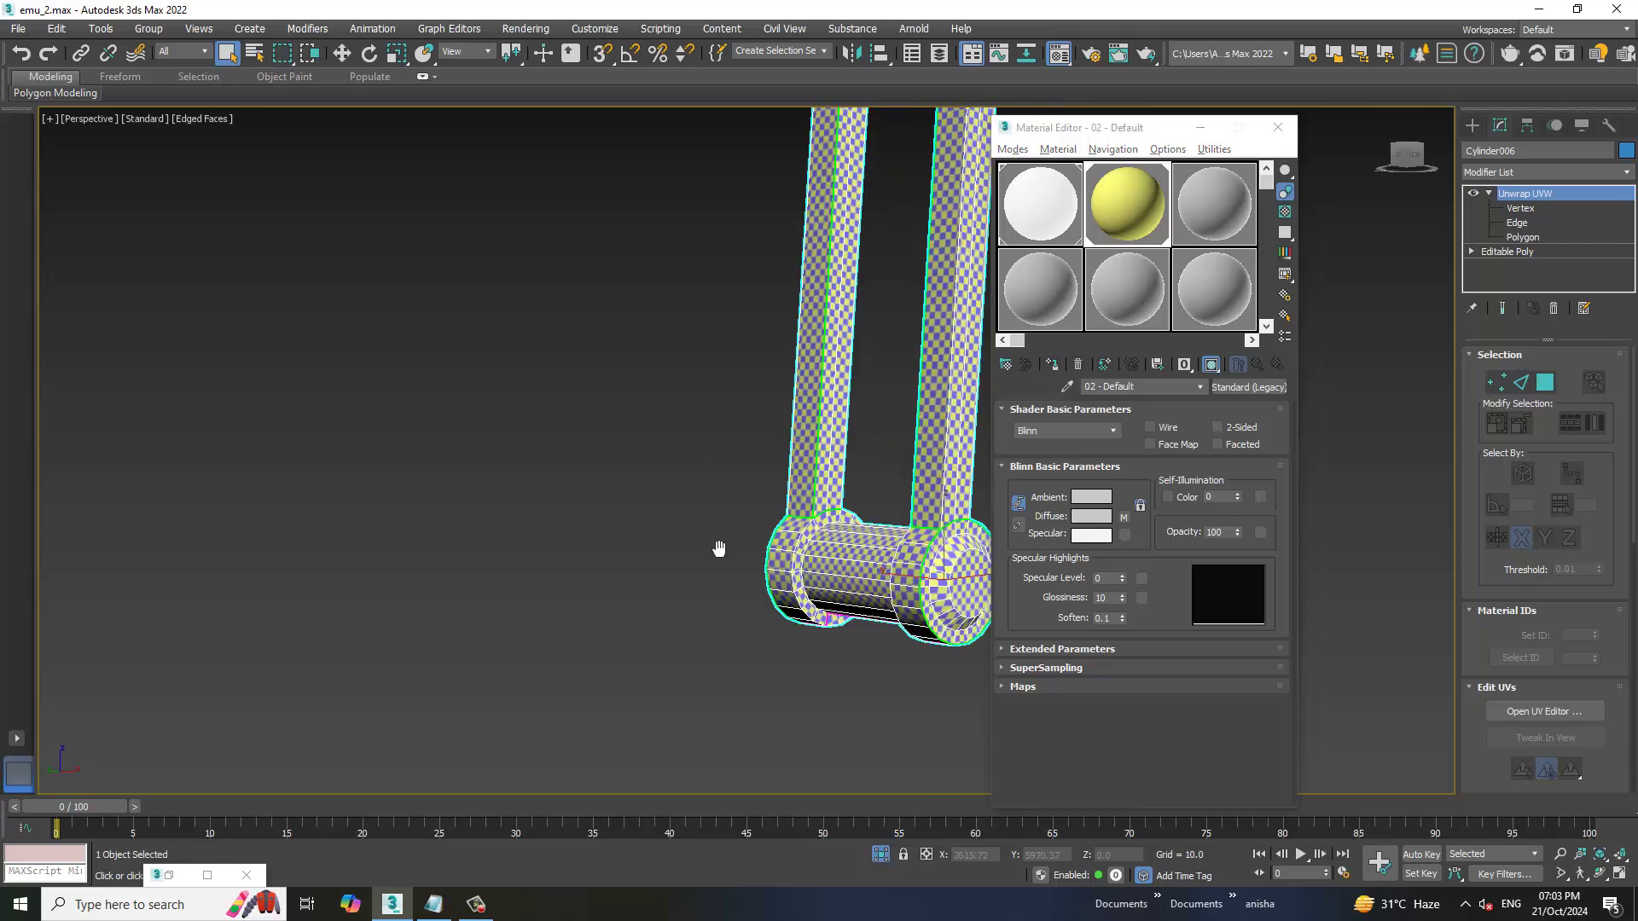
{"action": "scroll", "coordinate": [720, 548], "scroll_direction": "down", "scroll_amount": 4}
{"action": "right_click", "coordinate": [866, 252]}
{"action": "left_click", "coordinate": [900, 110]}
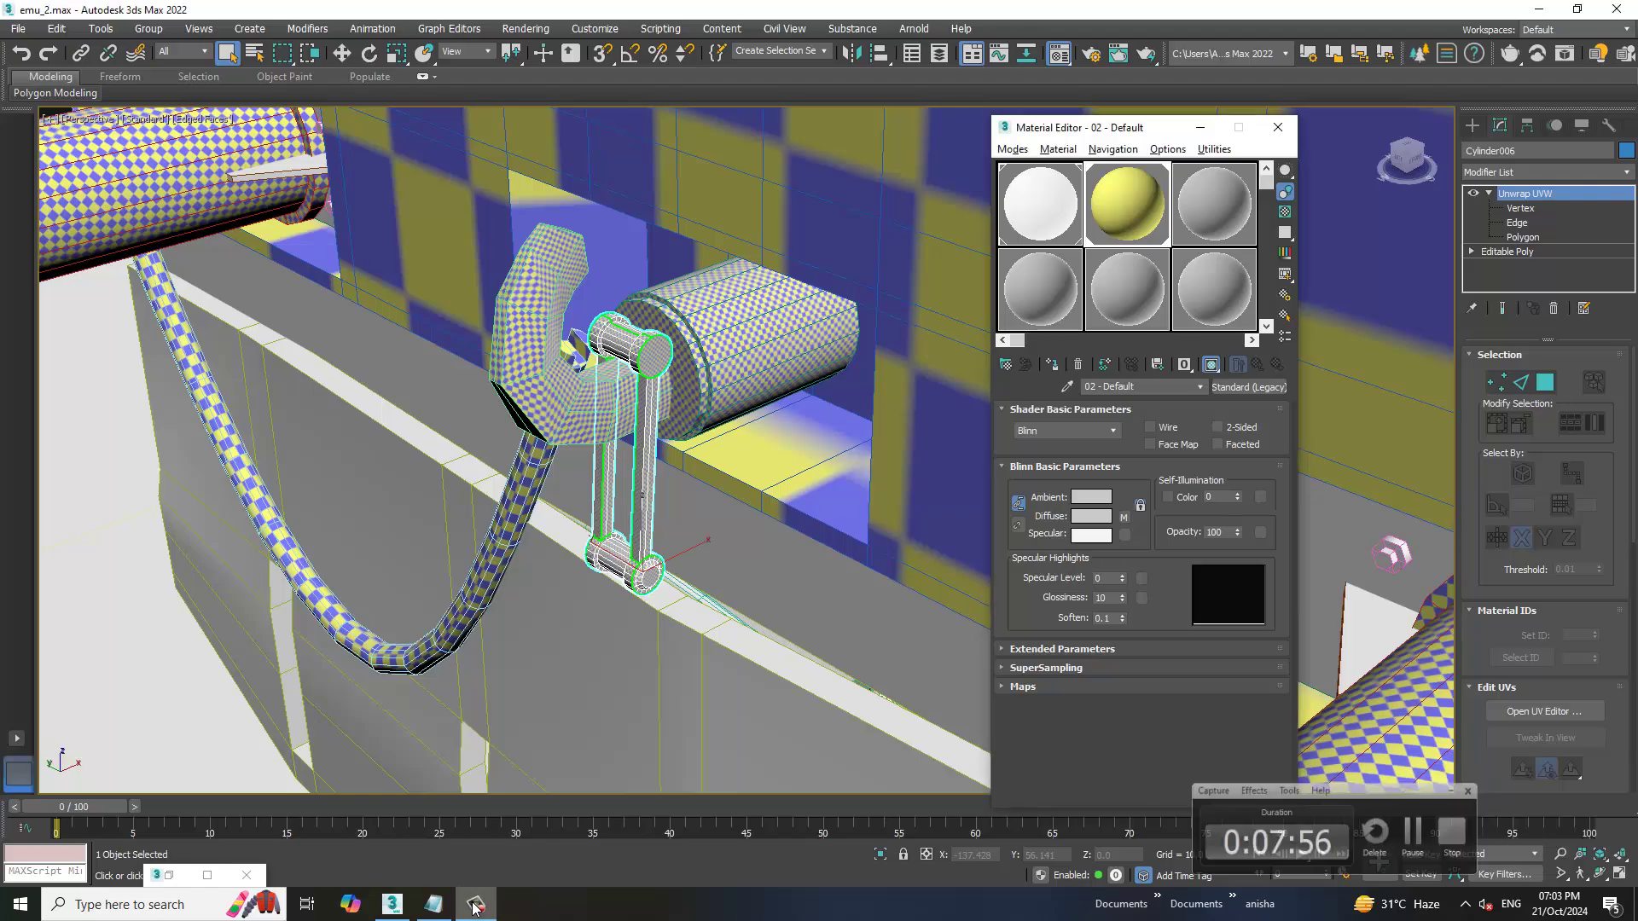
{"action": "key", "text": "m"}
Isolate the twin-headlight group Group002 on the train front
{"action": "scroll", "coordinate": [905, 424], "scroll_direction": "down", "scroll_amount": 5}
{"action": "mouse_move", "coordinate": [768, 427]}
{"action": "middle_mouse_down", "text": "alt"}
{"action": "mouse_move", "coordinate": [905, 424]}
{"action": "mouse_move", "coordinate": [767, 512]}
{"action": "middle_mouse_up", "text": "alt"}
{"action": "scroll", "coordinate": [906, 424], "scroll_direction": "down", "scroll_amount": 3}
{"action": "scroll", "coordinate": [905, 424], "scroll_direction": "up", "scroll_amount": 1}
{"action": "scroll", "coordinate": [725, 588], "scroll_direction": "up", "scroll_amount": 2}
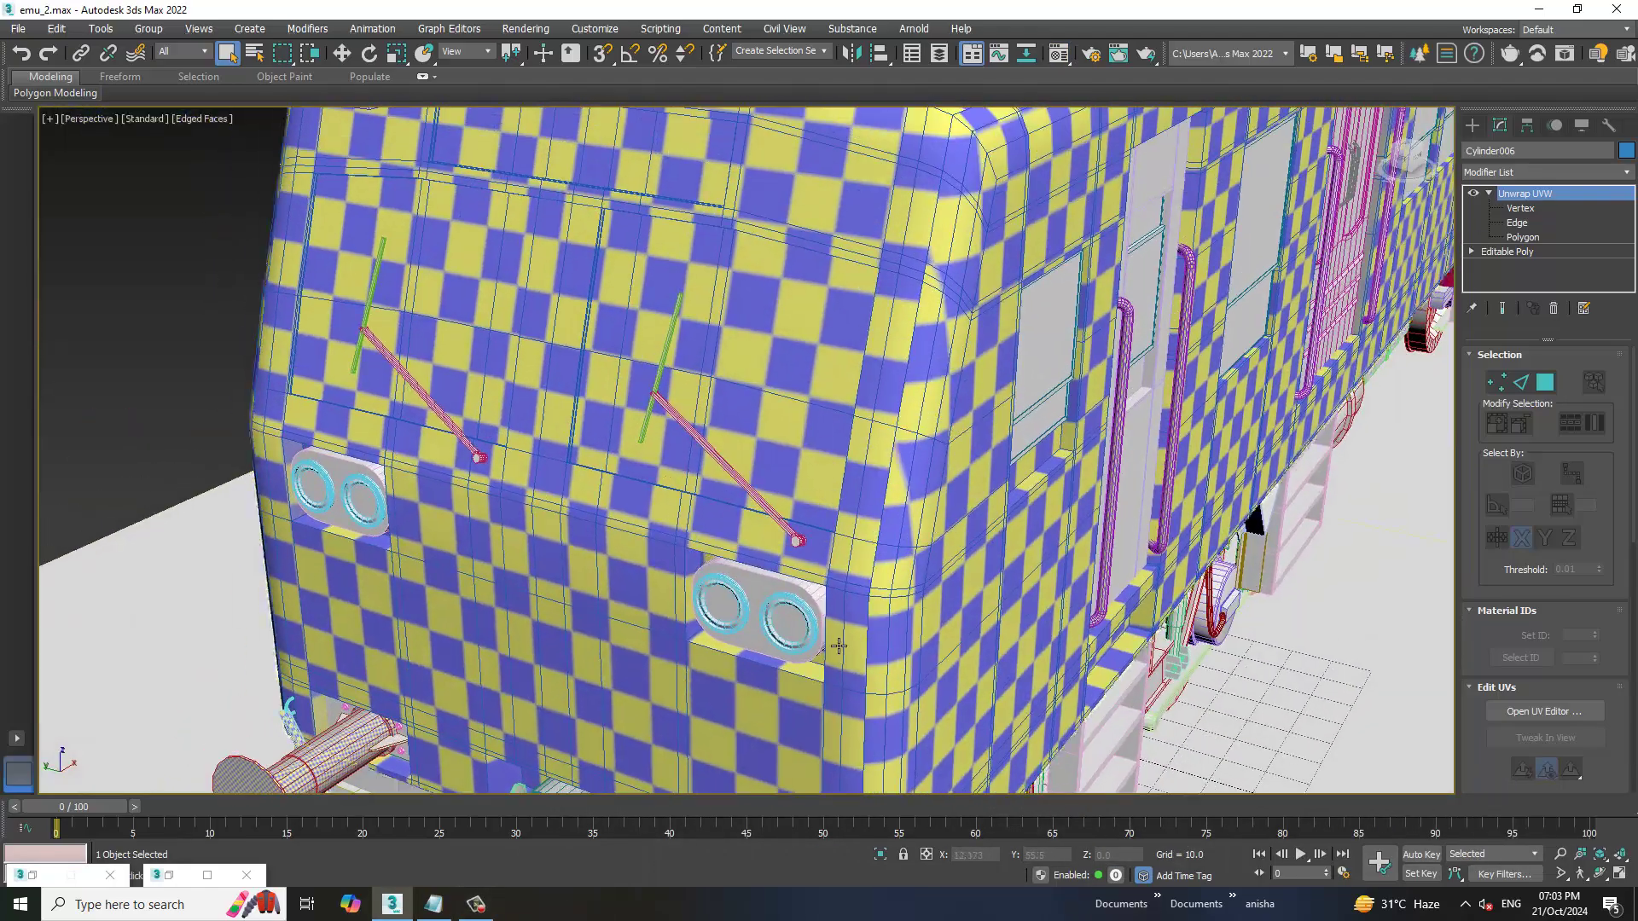
{"action": "scroll", "coordinate": [720, 591], "scroll_direction": "up", "scroll_amount": 3}
{"action": "left_click", "coordinate": [720, 591]}
{"action": "key", "text": "alt+q"}
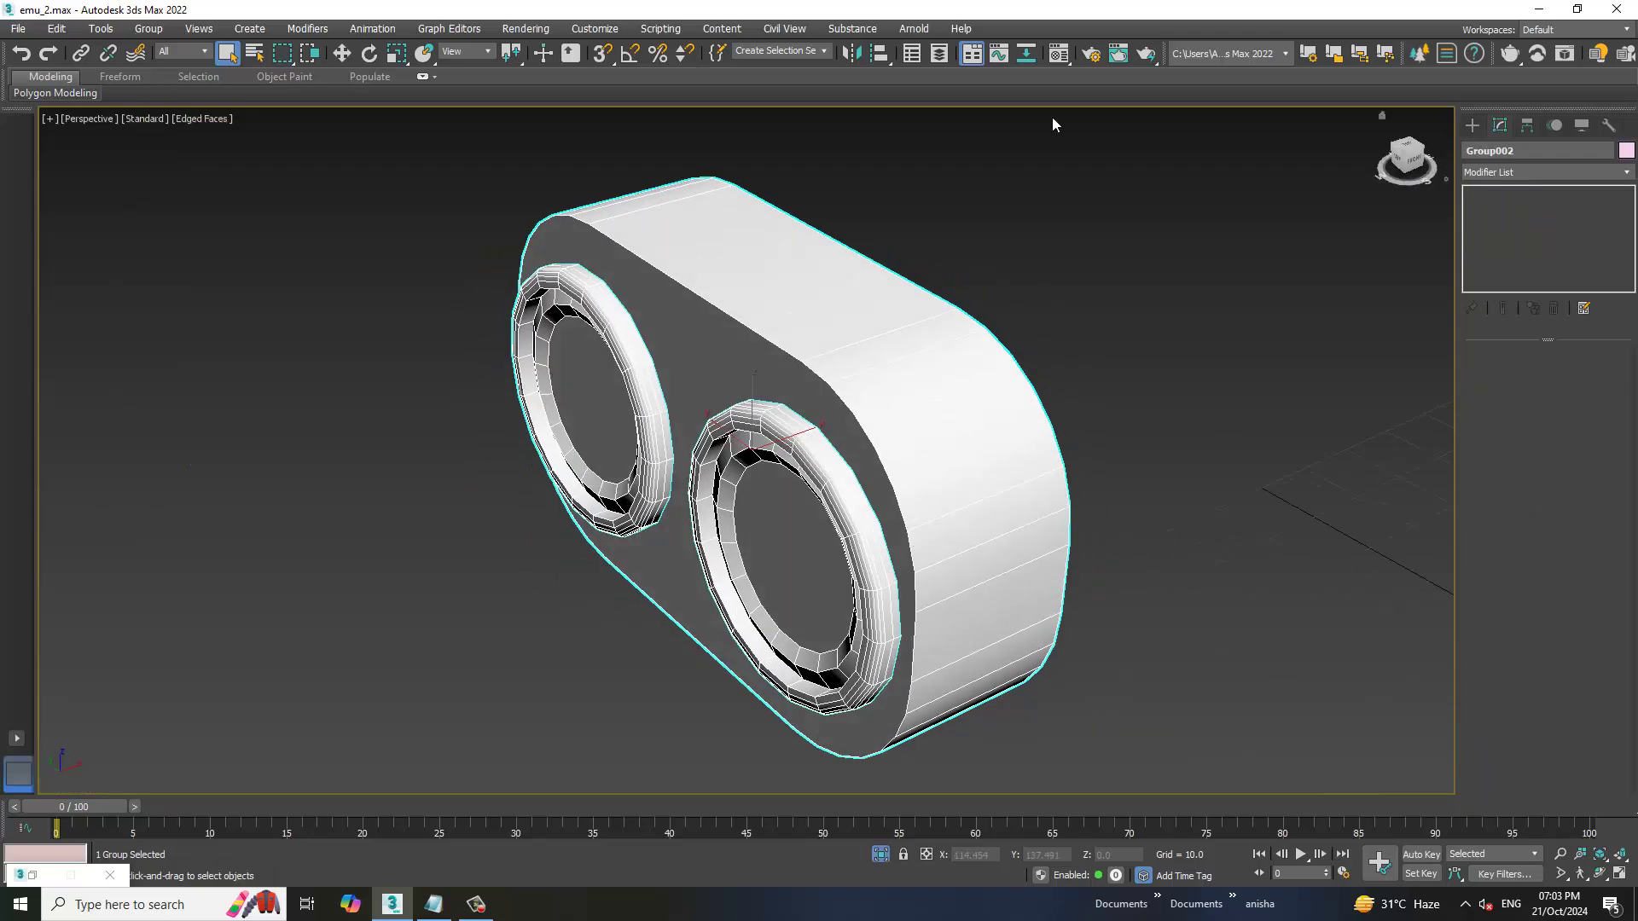
Ungroup the headlight and select its rounded body piece Rectangle002
{"action": "left_click", "coordinate": [149, 28]}
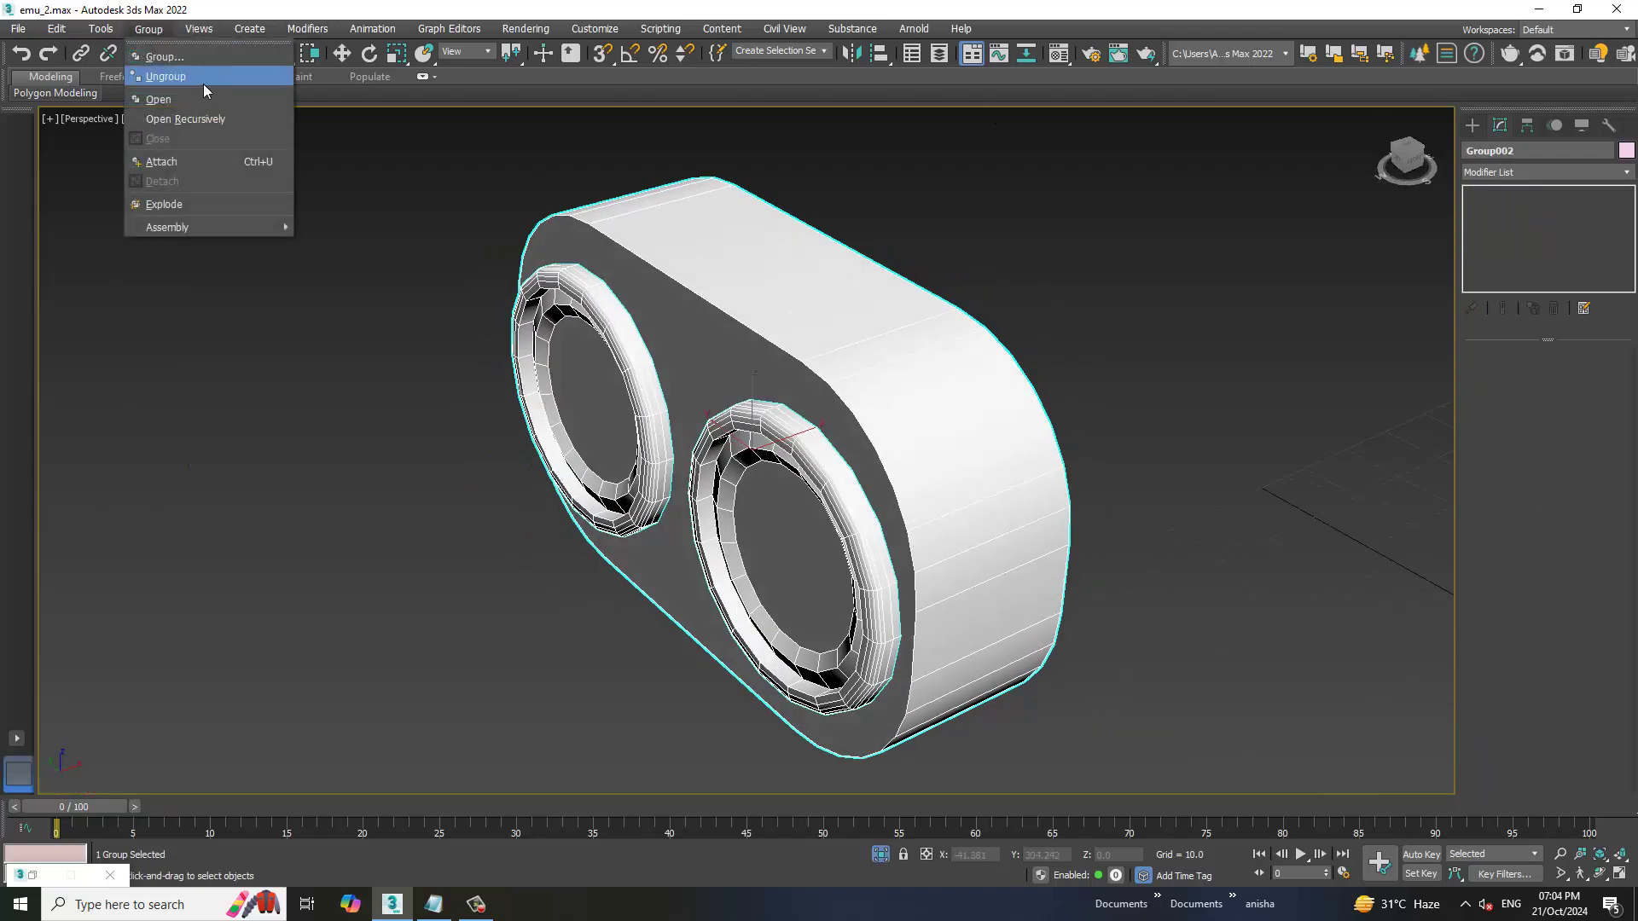
{"action": "left_click", "coordinate": [203, 83]}
{"action": "left_click", "coordinate": [990, 342]}
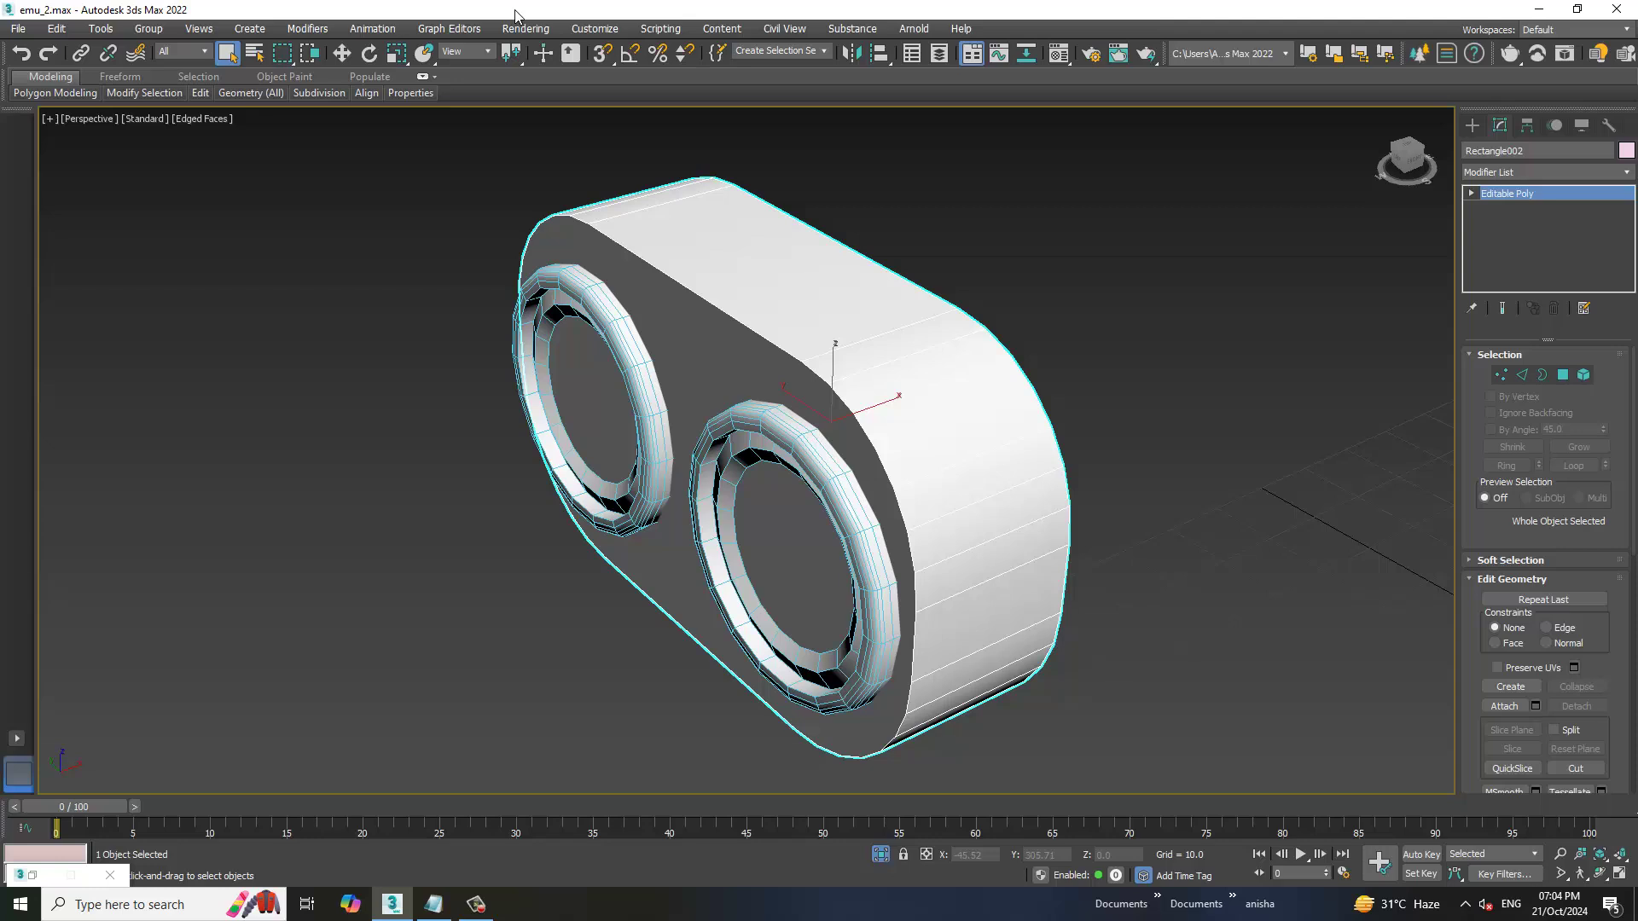
Add an Unwrap UVW modifier to Rectangle002
{"action": "middle_click_drag", "start_coordinate": [912, 351], "coordinate": [906, 351], "text": "alt"}
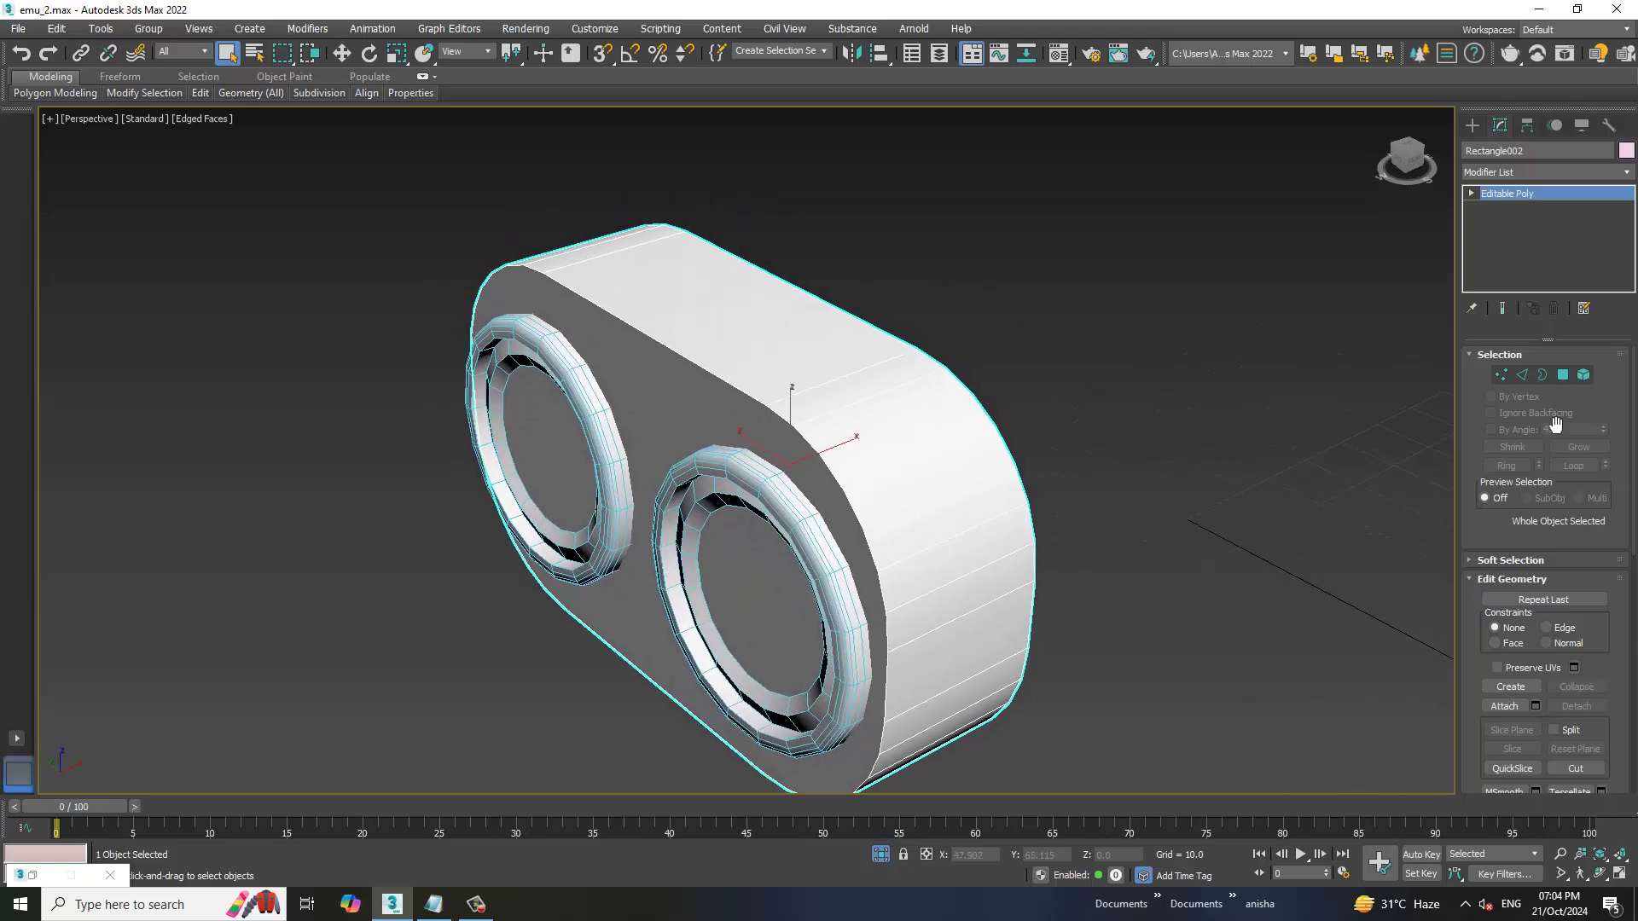
{"action": "left_click", "coordinate": [1579, 167]}
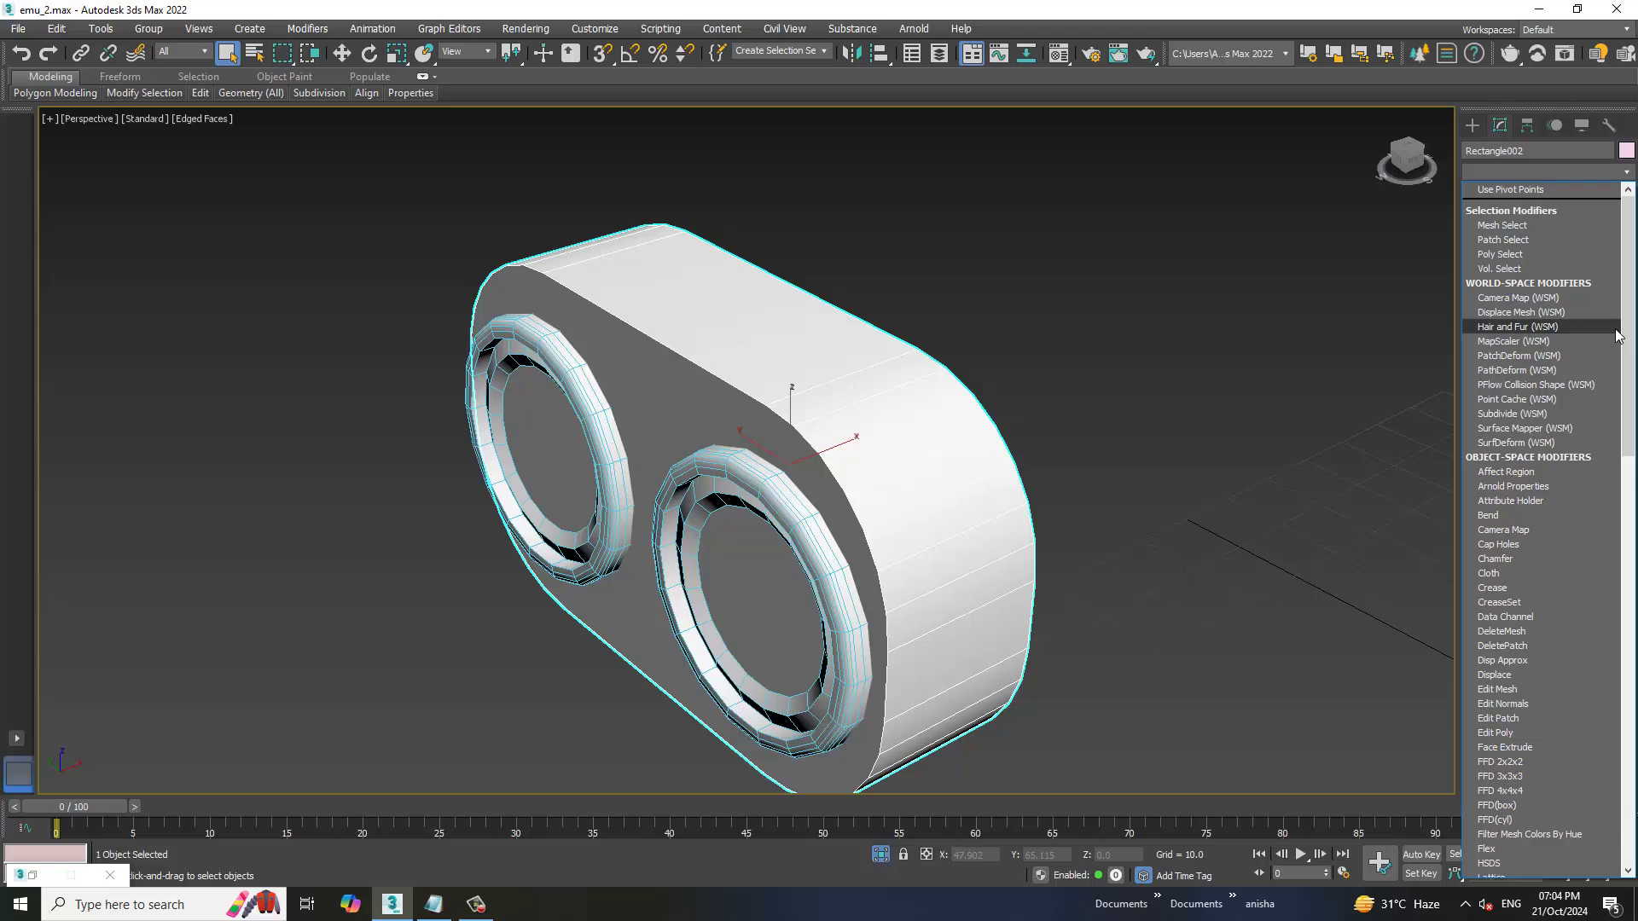
{"action": "key", "text": "u"}
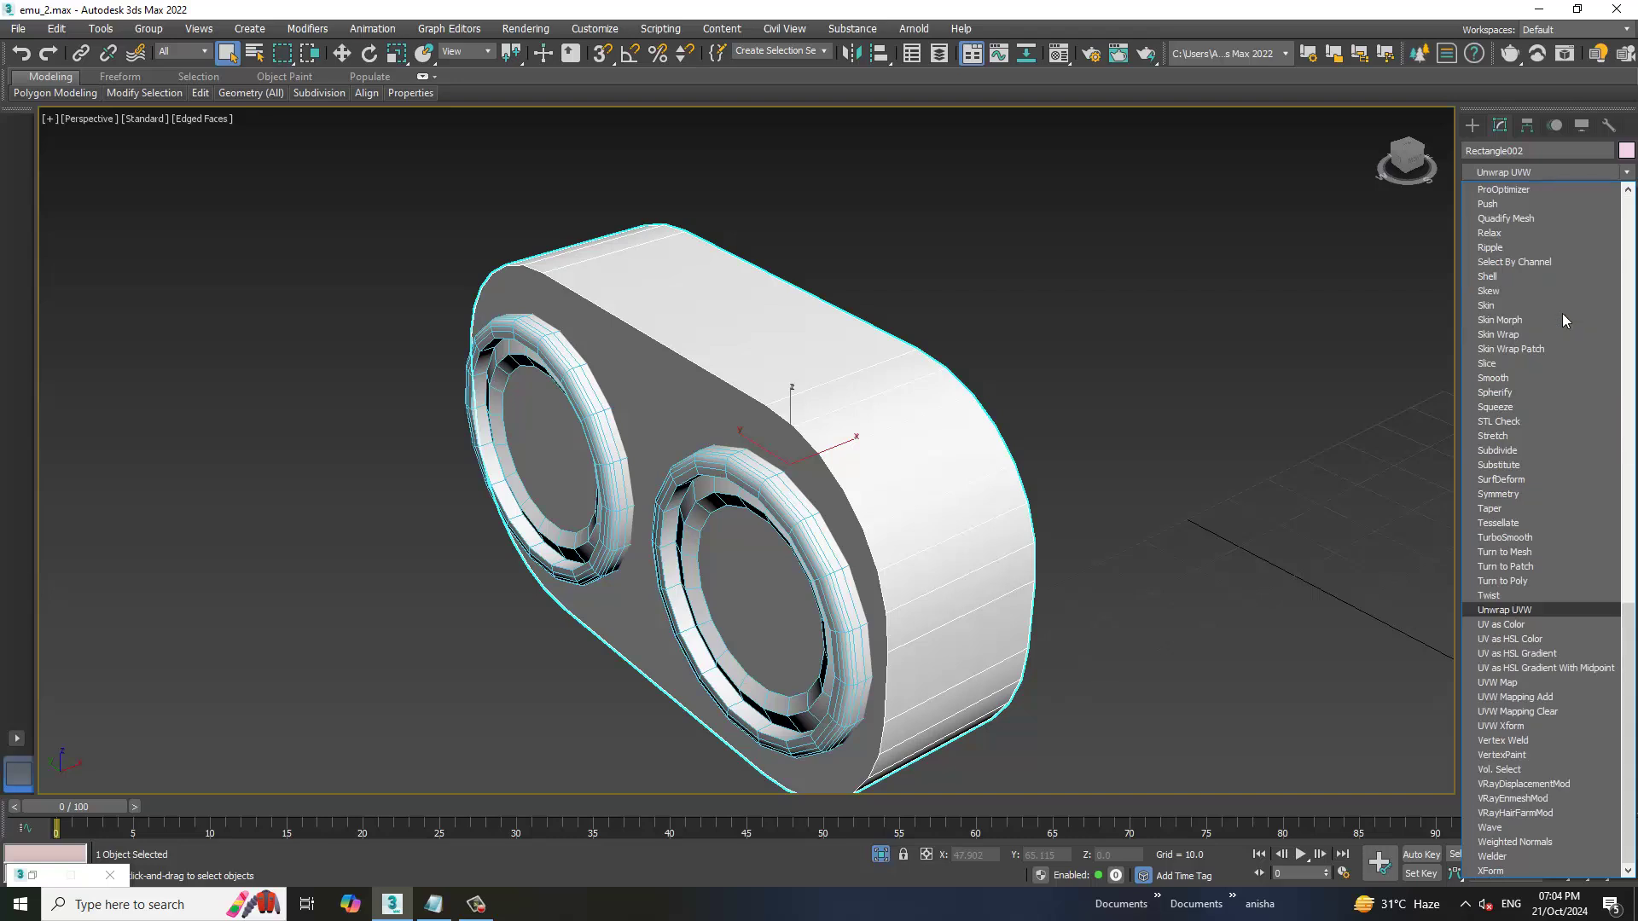
{"action": "left_click", "coordinate": [1541, 611]}
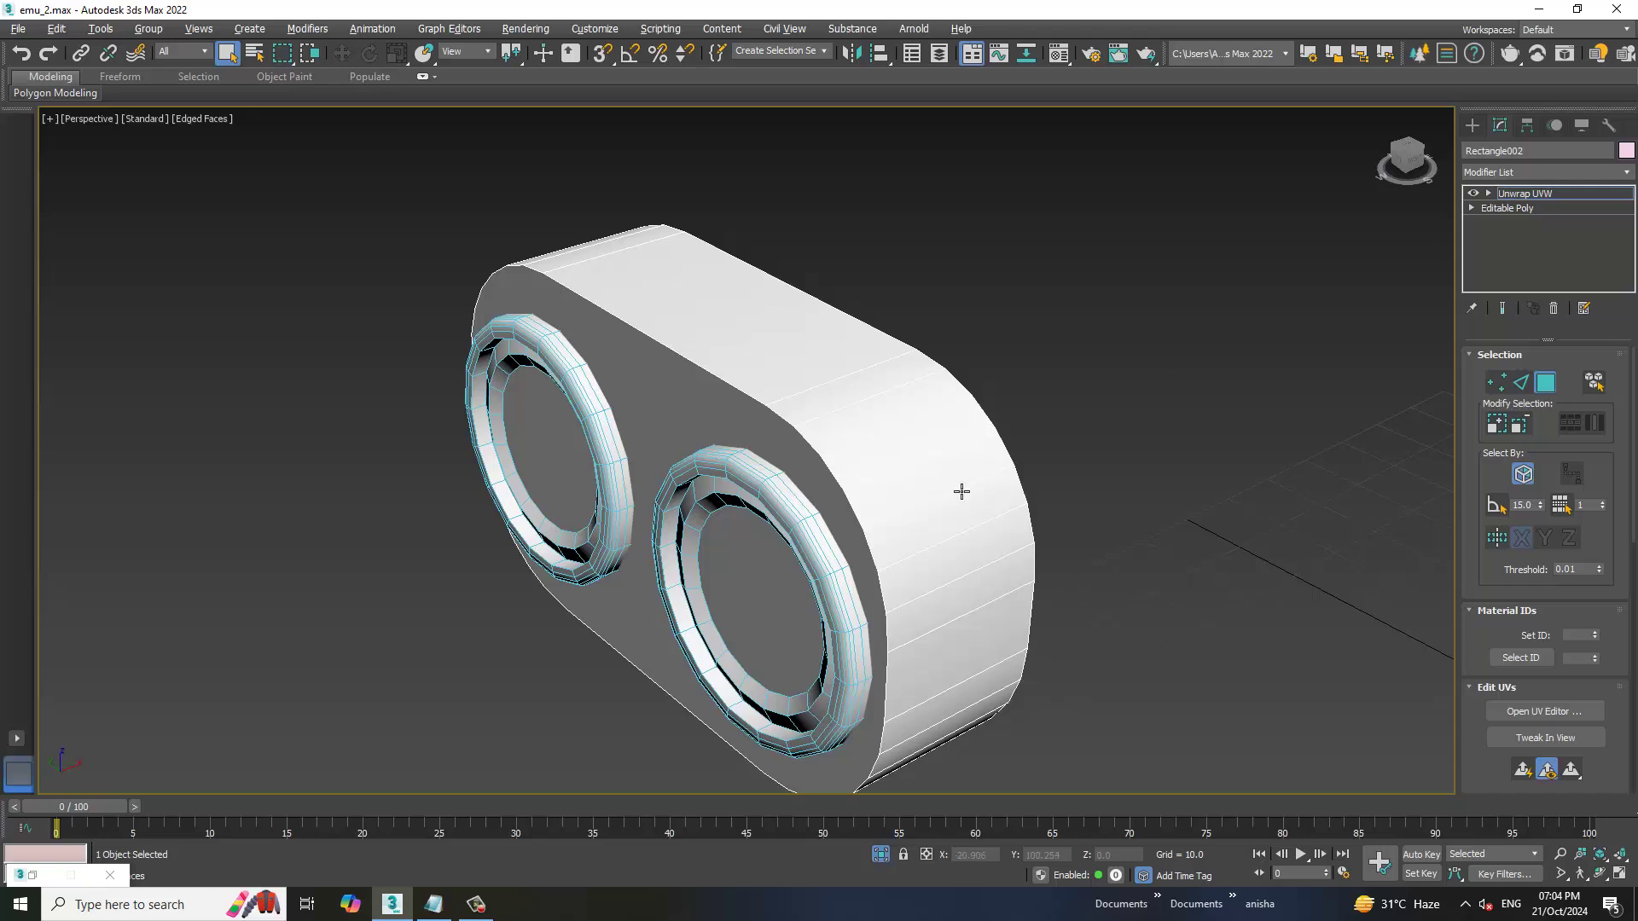
Planar-map Rectangle002's front face into its own UV island
{"action": "middle_click_drag", "start_coordinate": [962, 491], "coordinate": [971, 496], "text": "alt"}
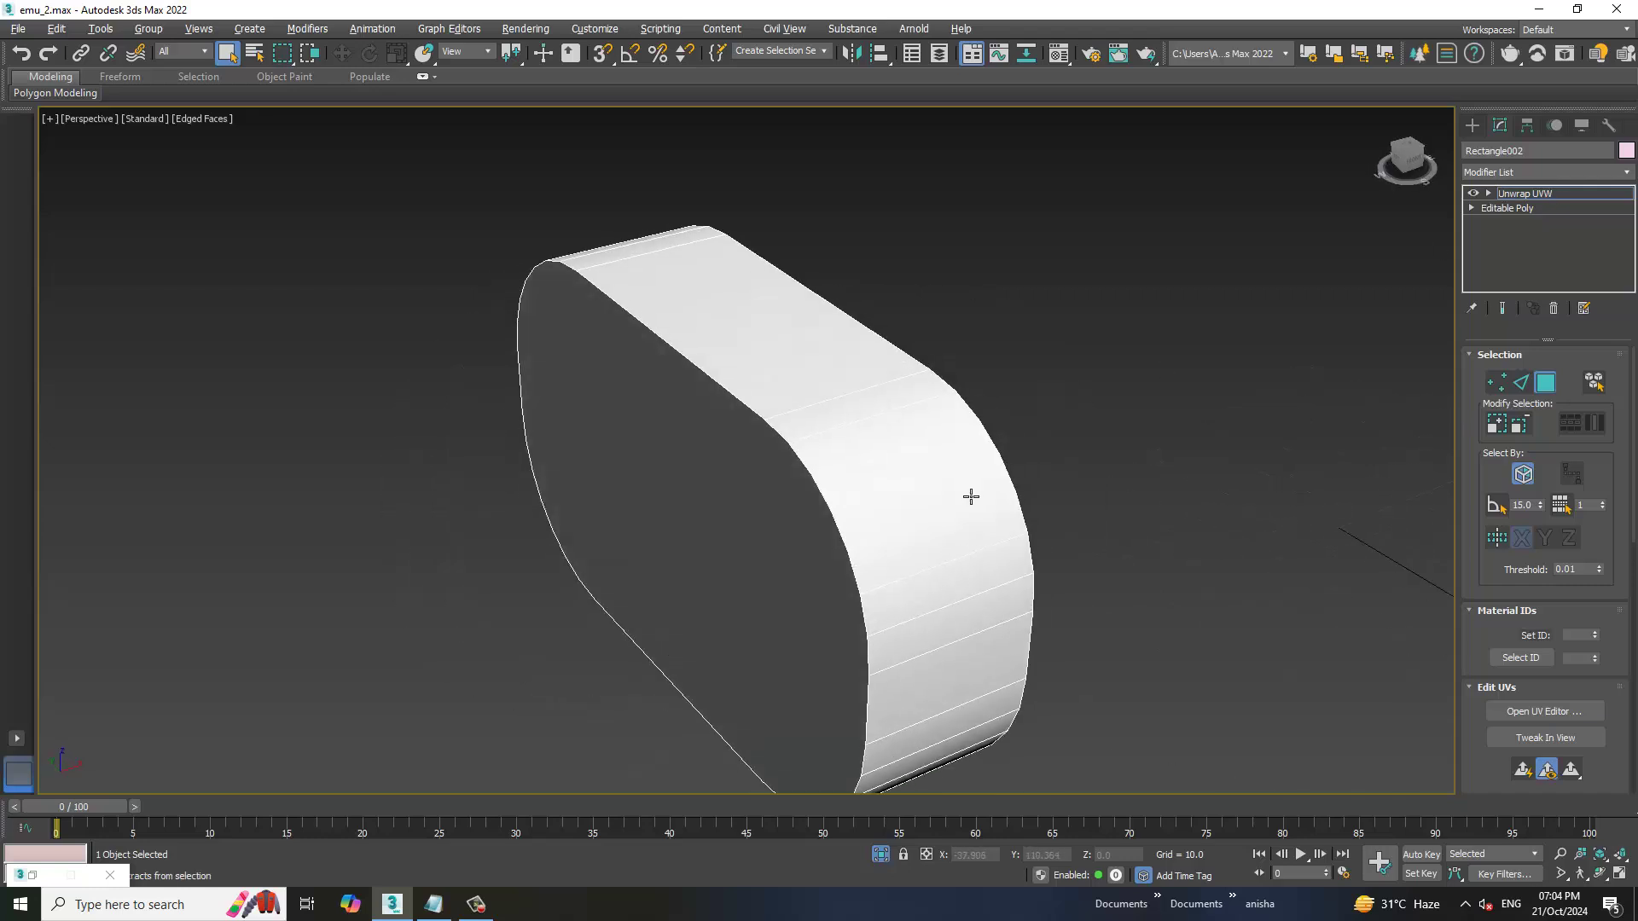
{"action": "middle_click_drag", "start_coordinate": [748, 548], "coordinate": [730, 555], "text": "alt"}
{"action": "left_click", "coordinate": [709, 556]}
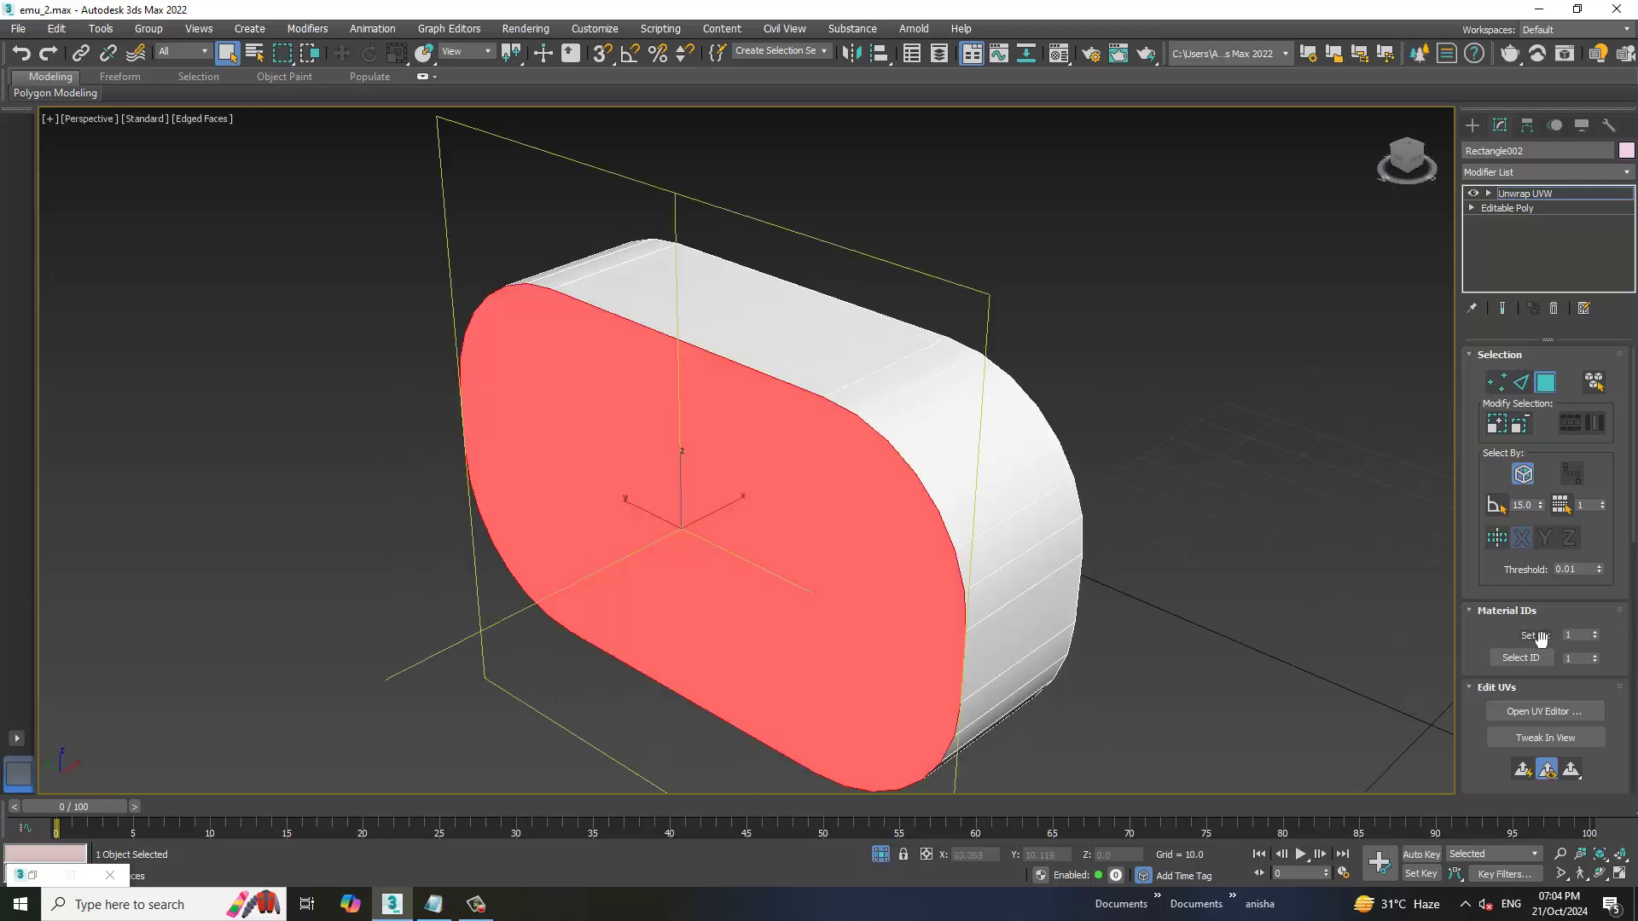
{"action": "left_click", "coordinate": [1522, 770]}
{"action": "middle_click_drag", "start_coordinate": [1280, 597], "coordinate": [1117, 575], "text": "alt"}
{"action": "left_click", "coordinate": [1523, 712]}
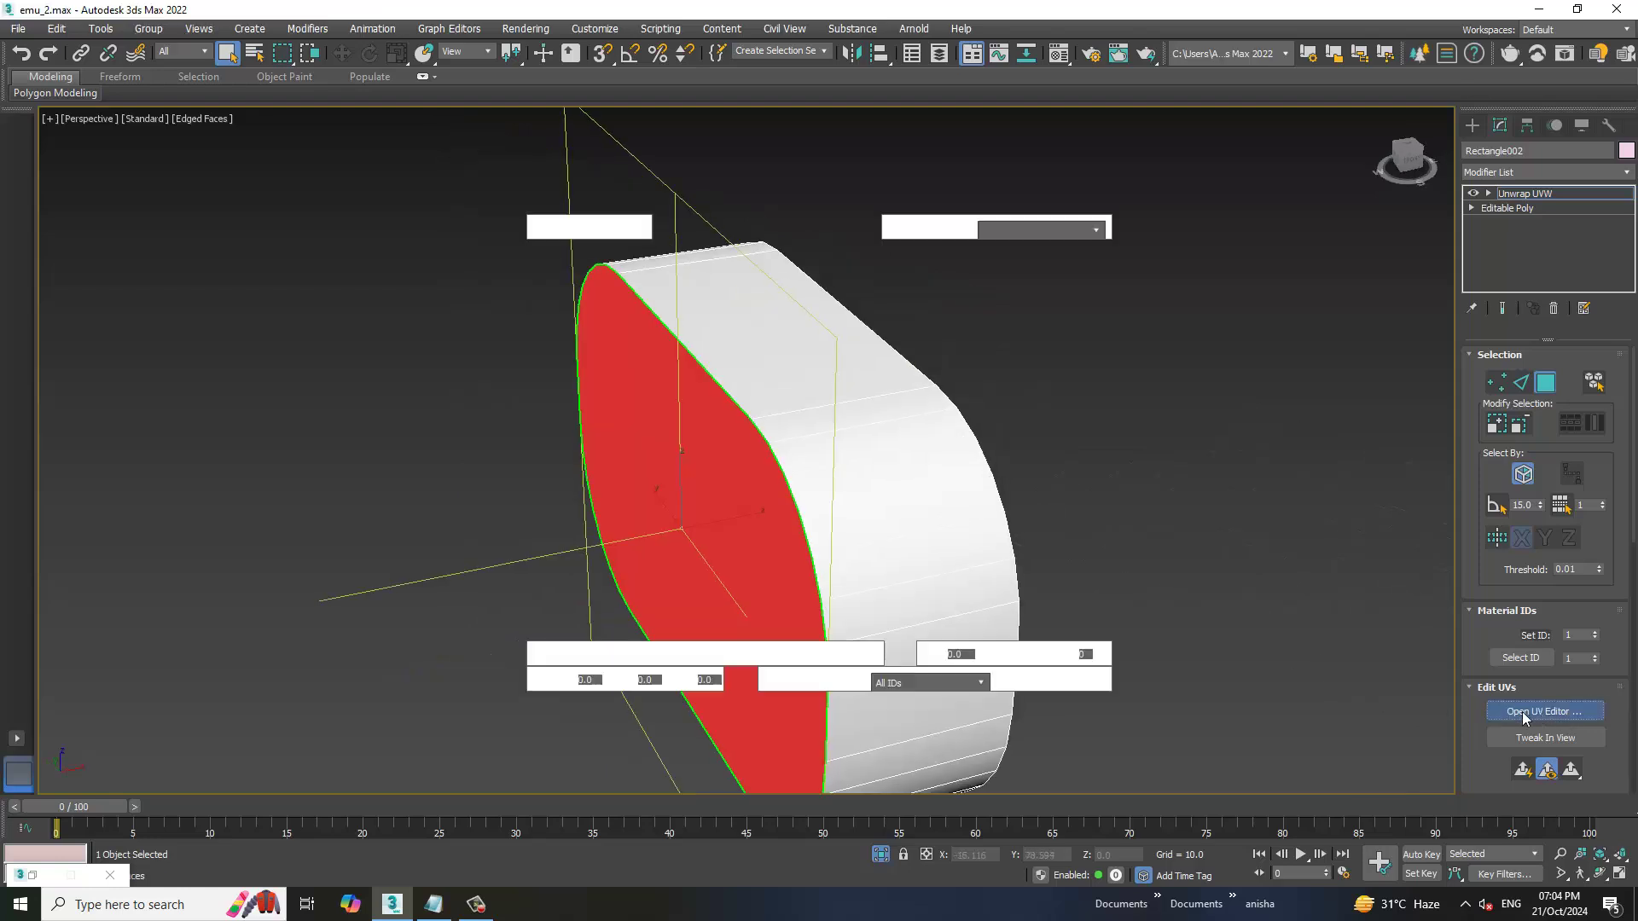
Select the body's back end face and move its UV island upward
{"action": "middle_click_drag", "start_coordinate": [853, 511], "coordinate": [1262, 589], "text": "alt"}
{"action": "left_click", "coordinate": [972, 540]}
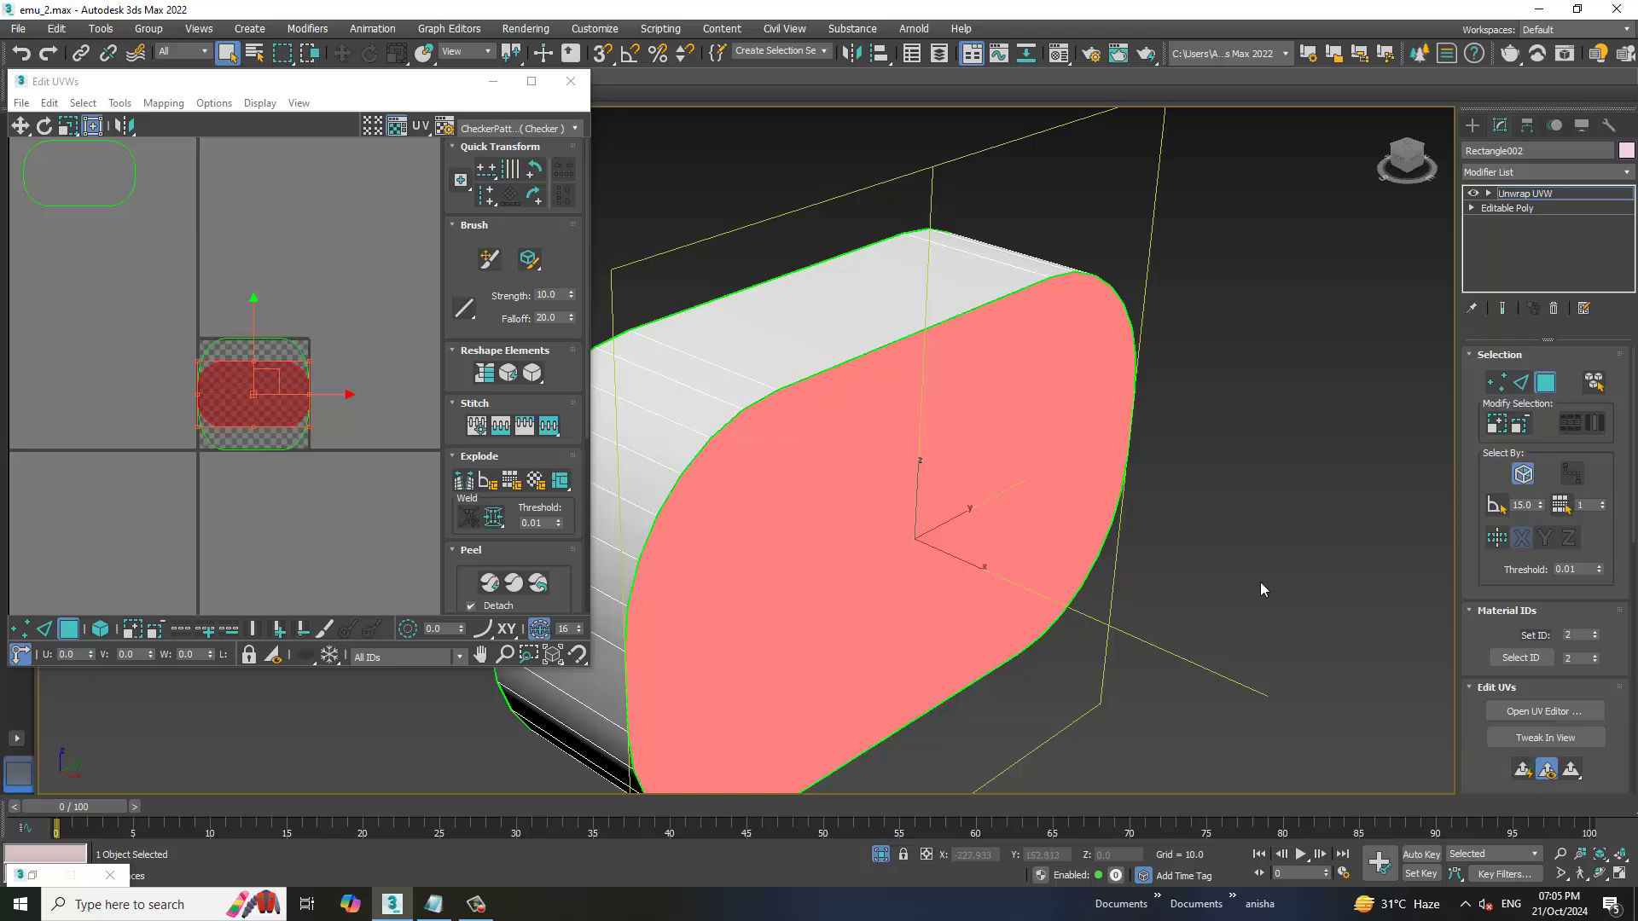
{"action": "key", "text": "z"}
{"action": "left_click_drag", "start_coordinate": [291, 384], "coordinate": [375, 173]}
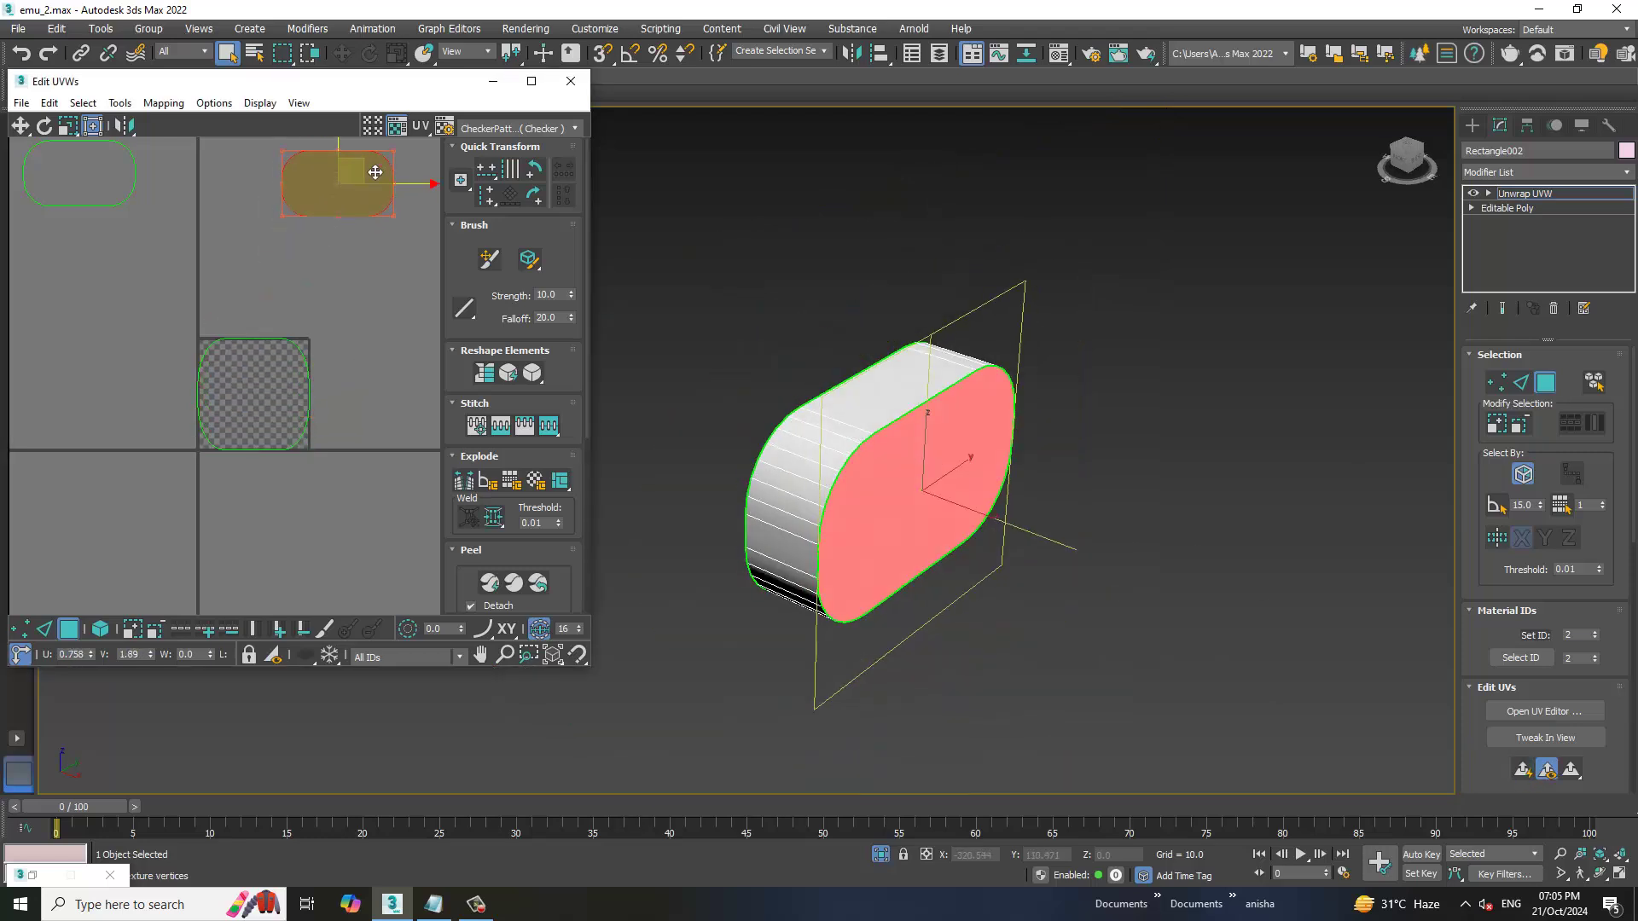
{"action": "mouse_move", "coordinate": [1117, 443]}
{"action": "middle_mouse_down", "text": "alt"}
{"action": "mouse_move", "coordinate": [1109, 429]}
{"action": "mouse_move", "coordinate": [1048, 450]}
{"action": "mouse_move", "coordinate": [1194, 401]}
{"action": "middle_mouse_up", "text": "alt"}
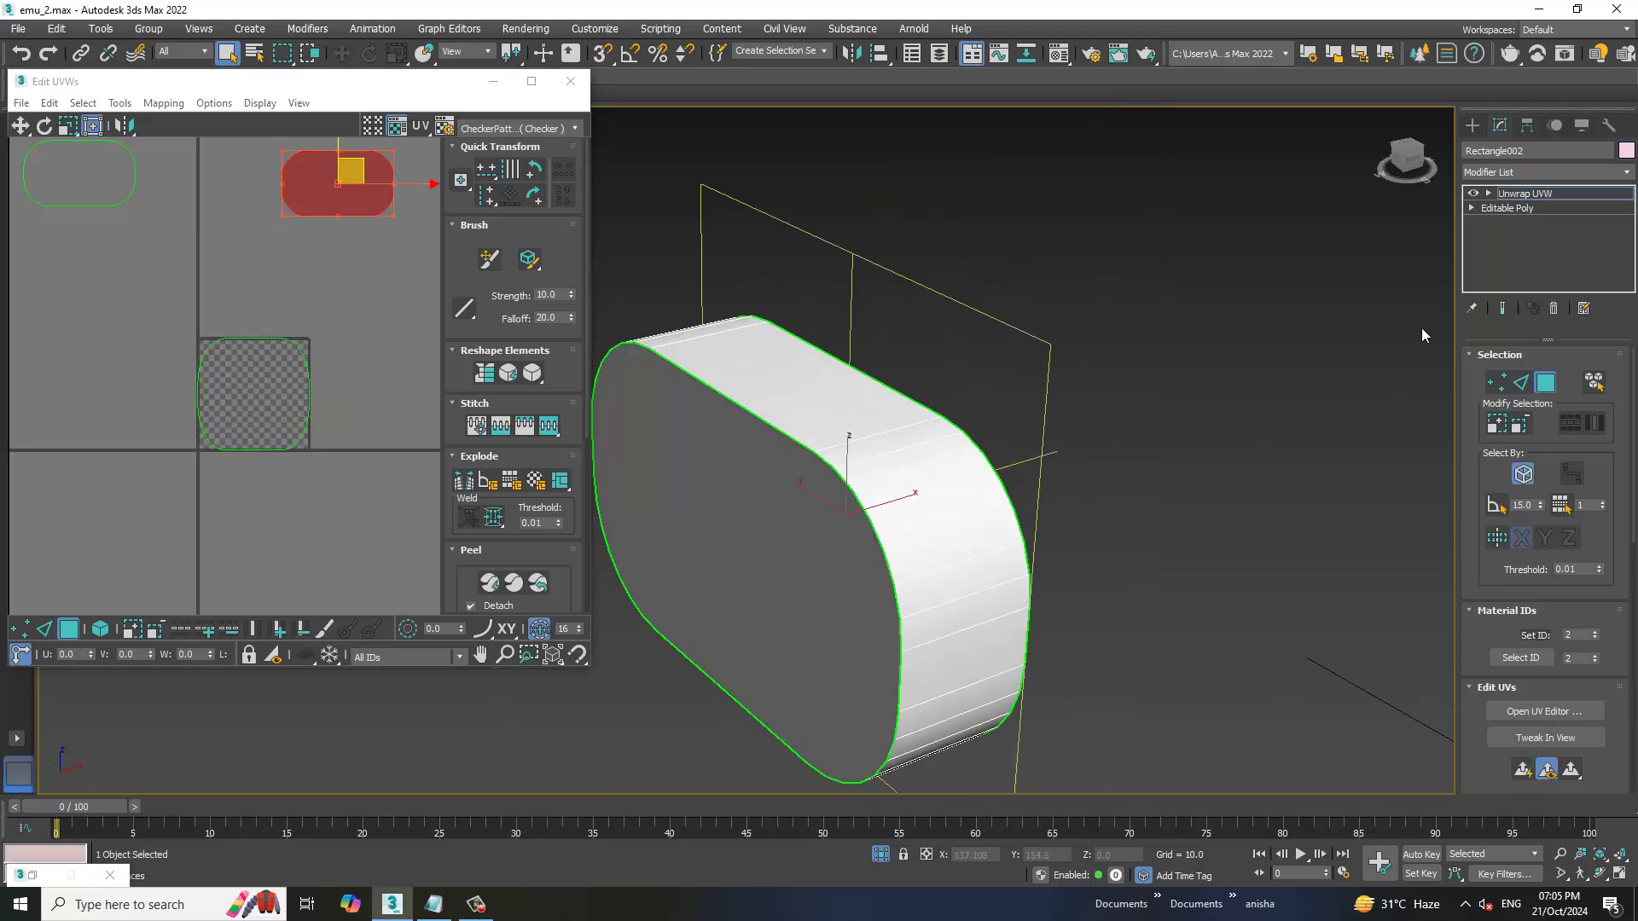
Mark a seam edge on the body side and peel the side faces into a strip
{"action": "left_click", "coordinate": [1489, 194]}
{"action": "left_click", "coordinate": [1517, 223]}
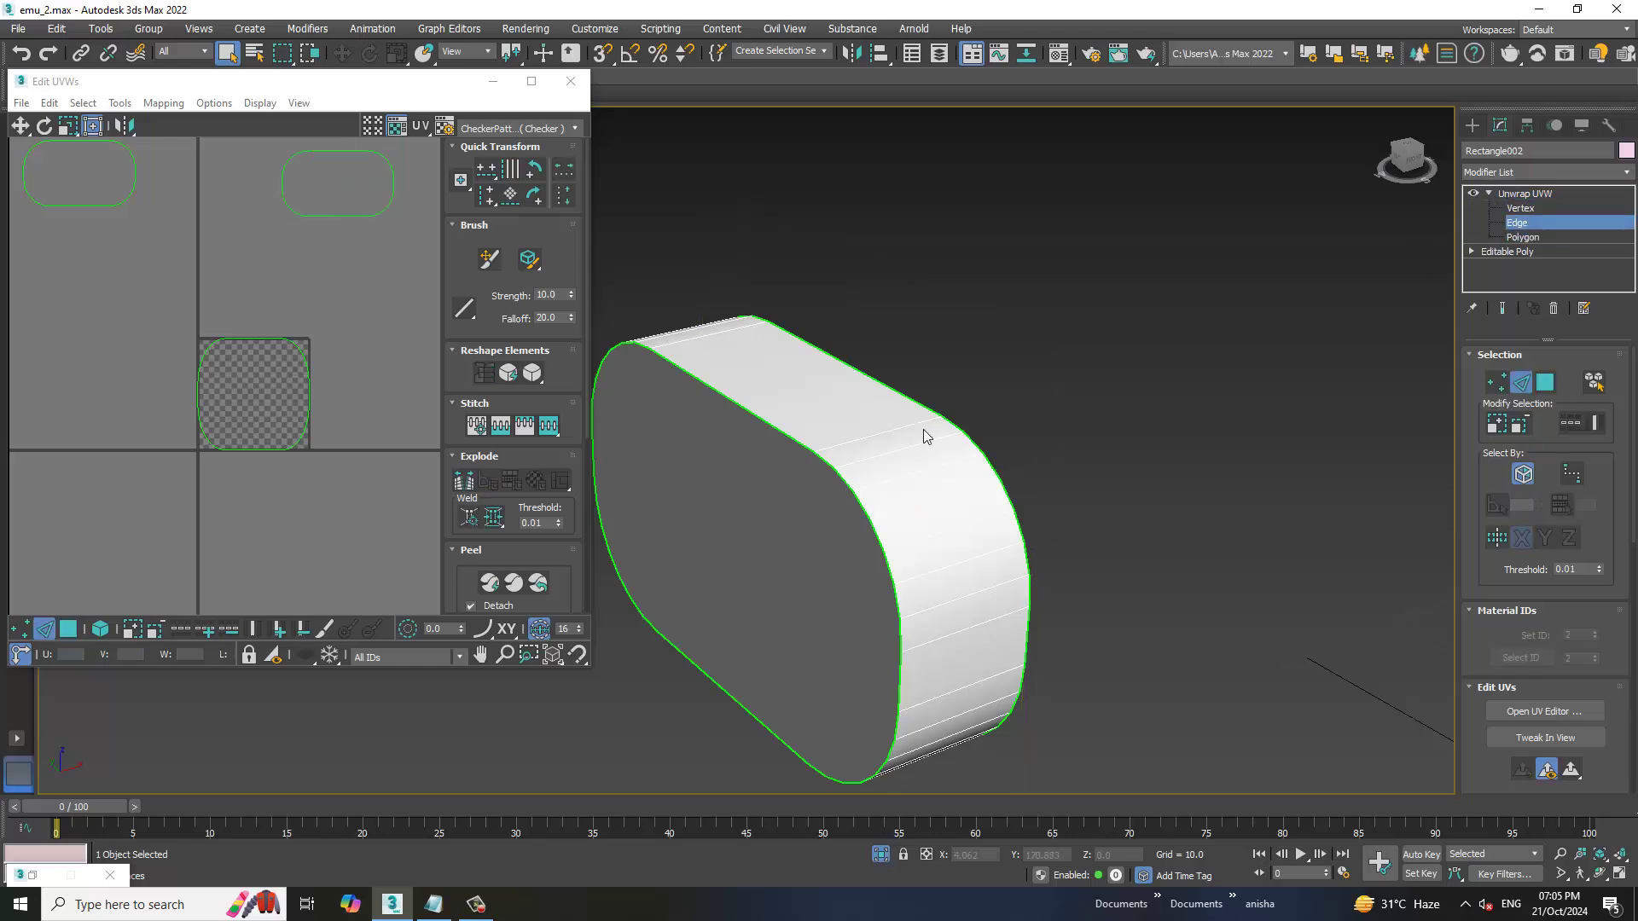
{"action": "left_click", "coordinate": [908, 455]}
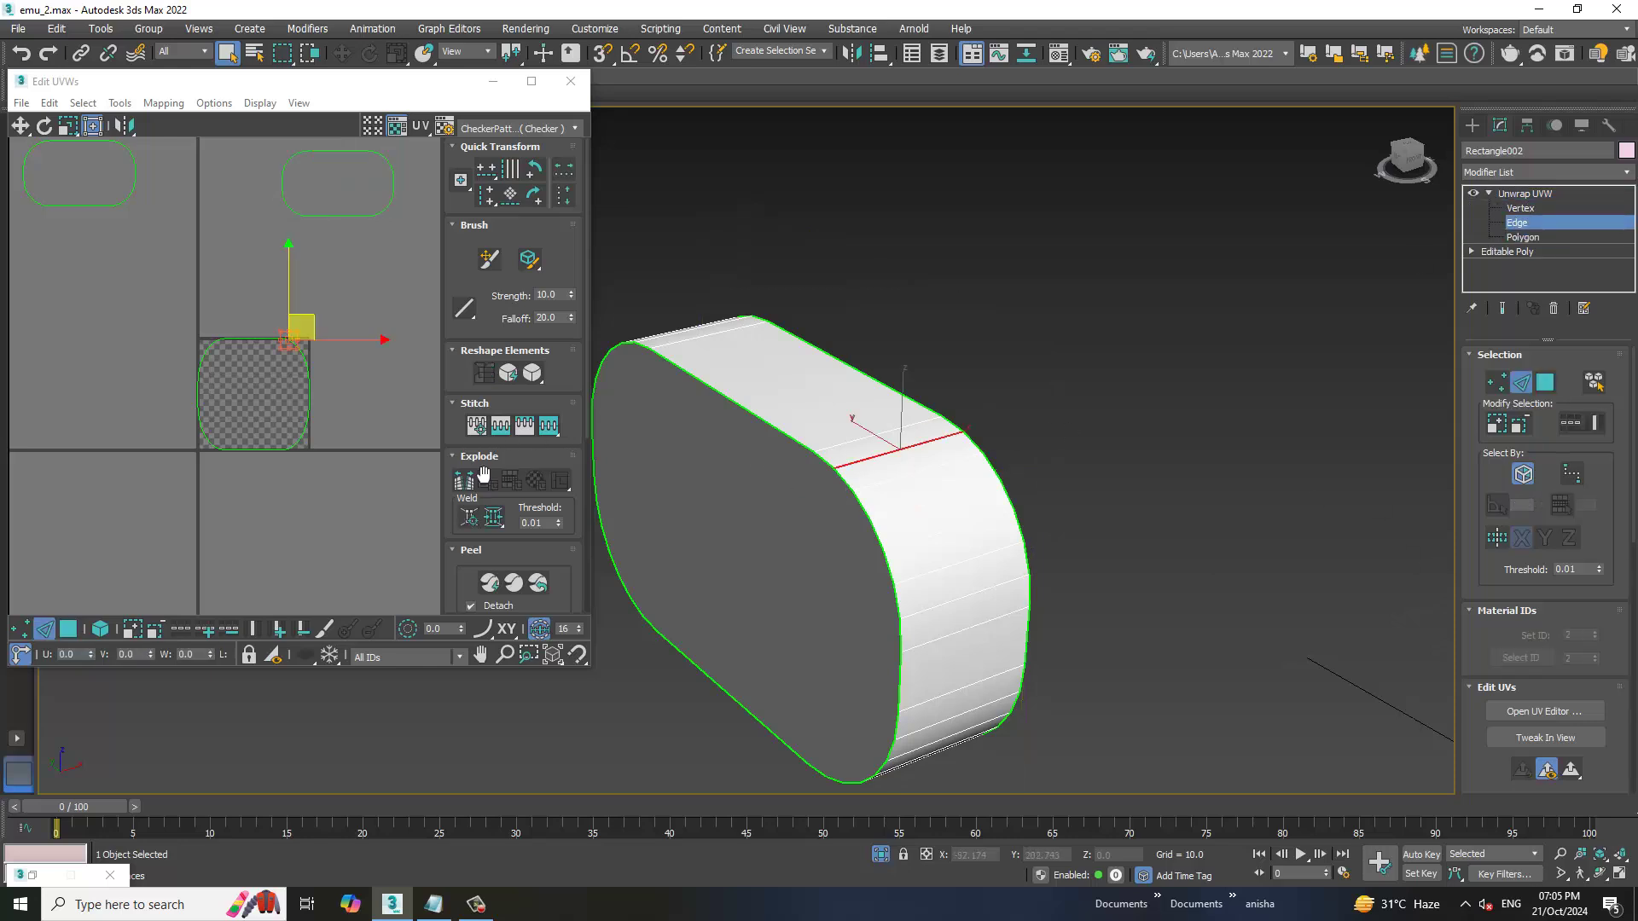
{"action": "left_click", "coordinate": [1237, 426]}
{"action": "left_click", "coordinate": [1553, 236]}
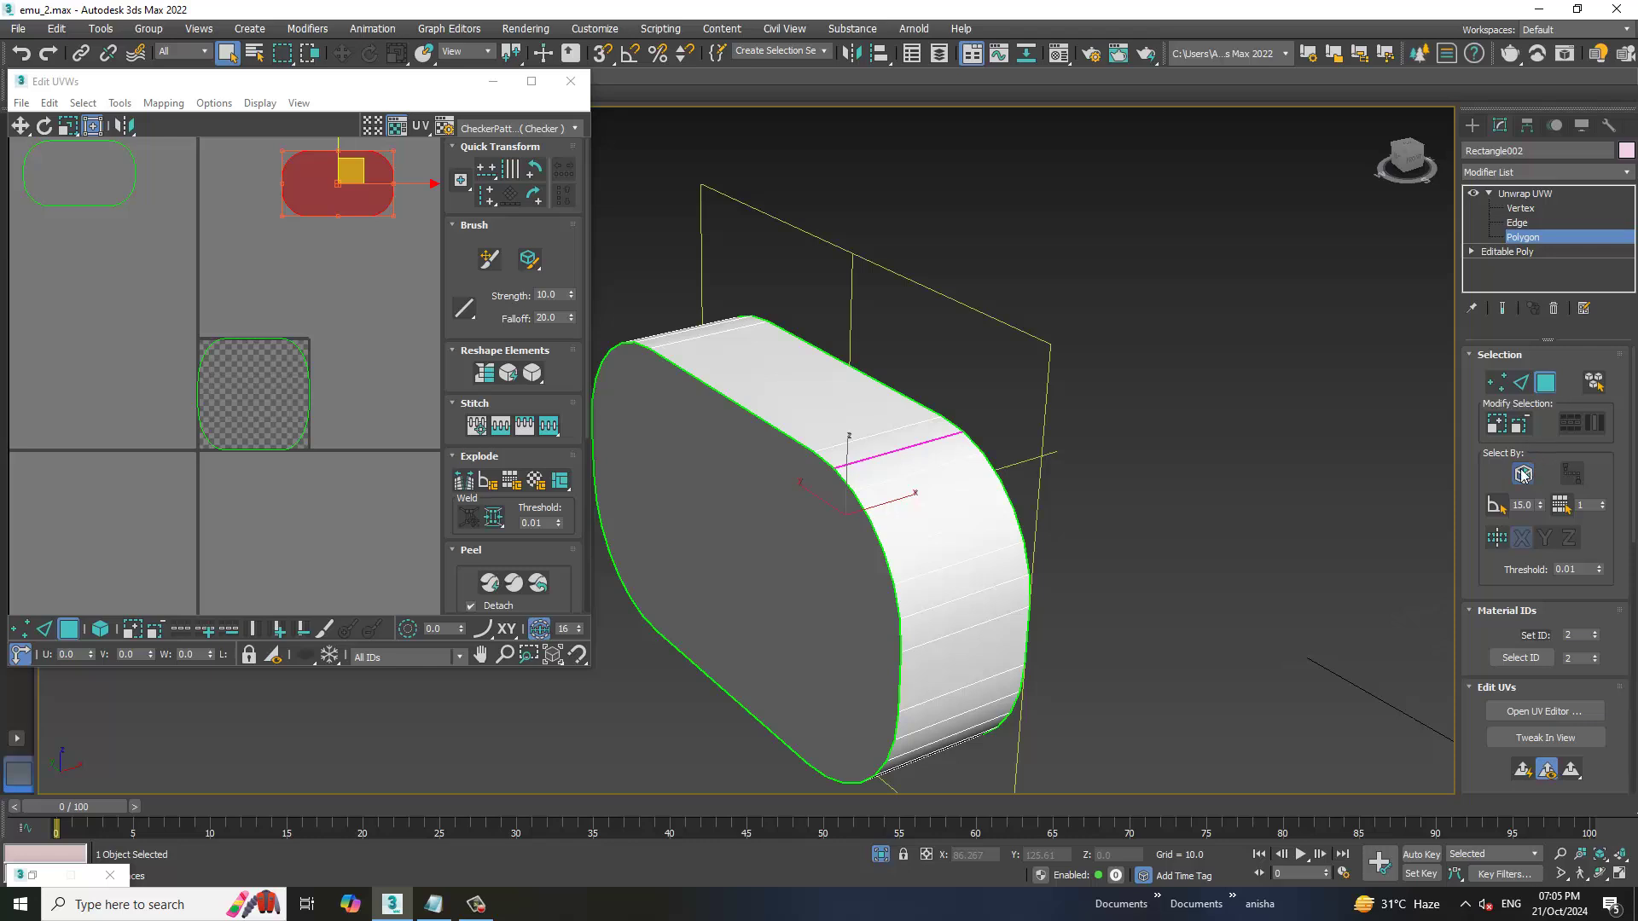
{"action": "left_click", "coordinate": [253, 392]}
{"action": "left_click", "coordinate": [489, 583]}
{"action": "scroll", "coordinate": [142, 320], "scroll_direction": "down", "scroll_amount": 3}
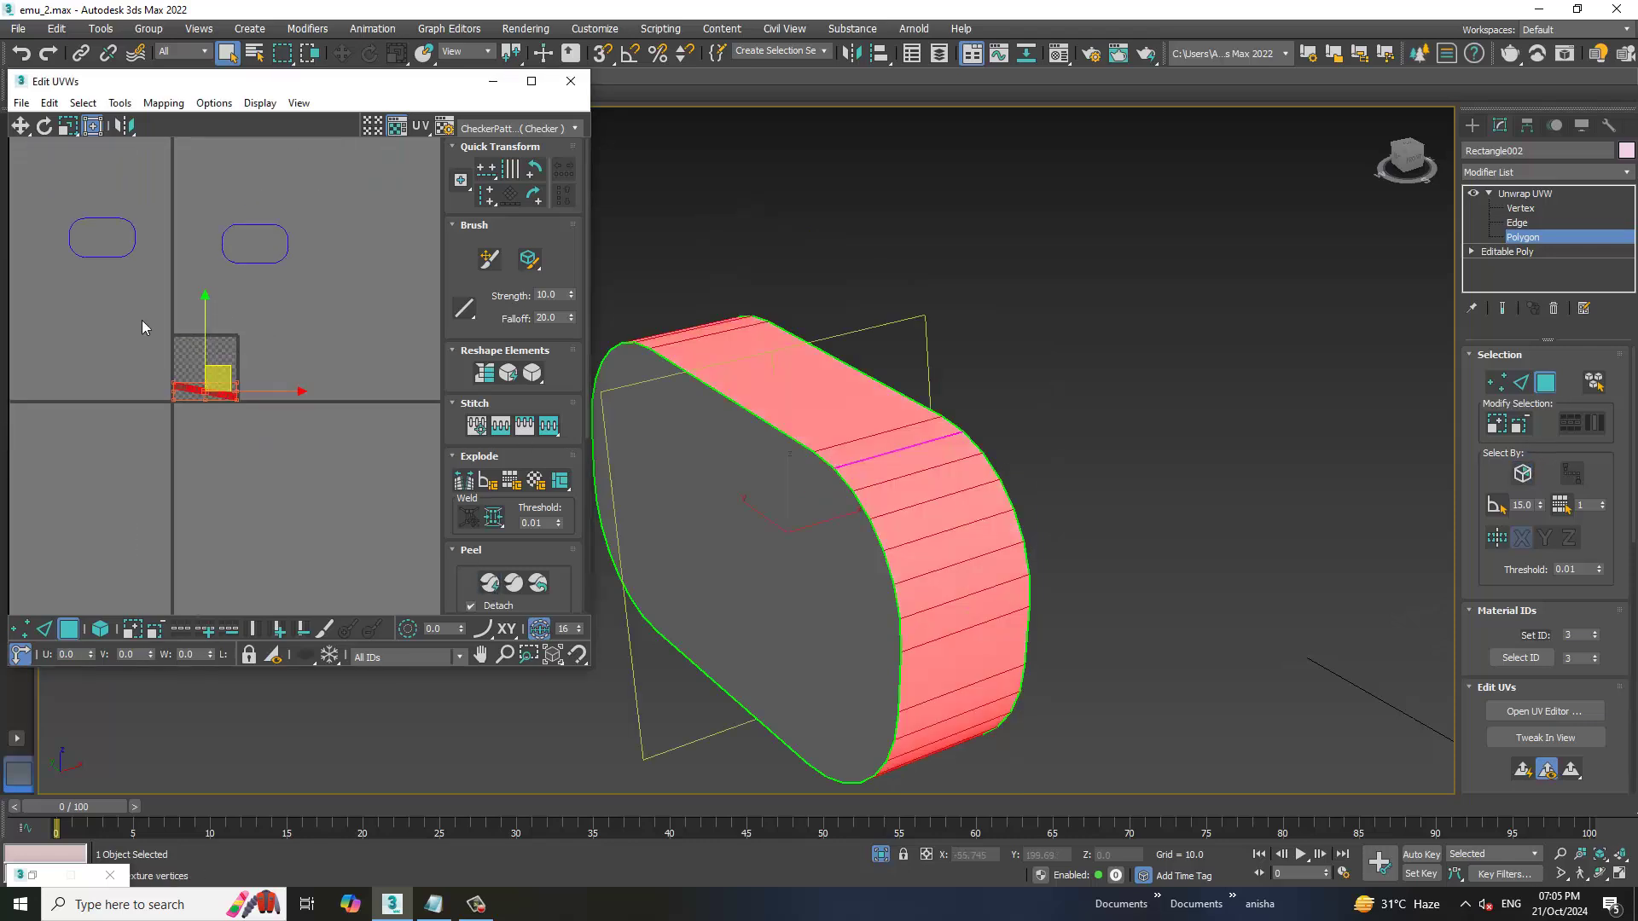
{"action": "middle_click_drag", "start_coordinate": [124, 333], "coordinate": [88, 307]}
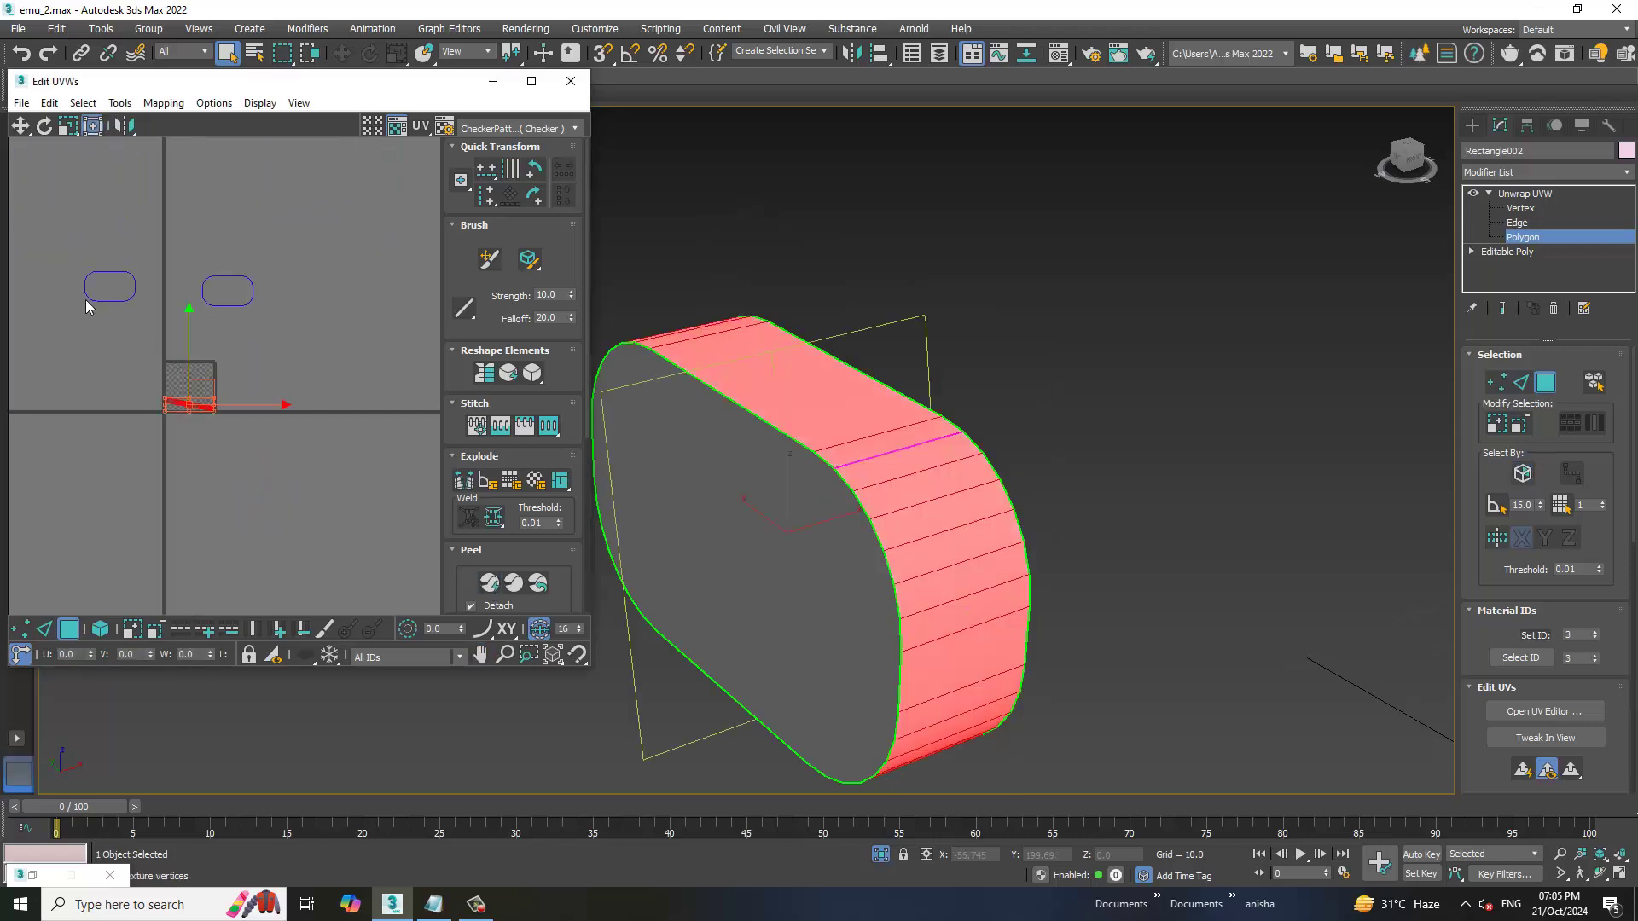
Select all the panel's UV islands and pack them into one tile
{"action": "key", "text": "ctrl+a"}
{"action": "left_click", "coordinate": [113, 105]}
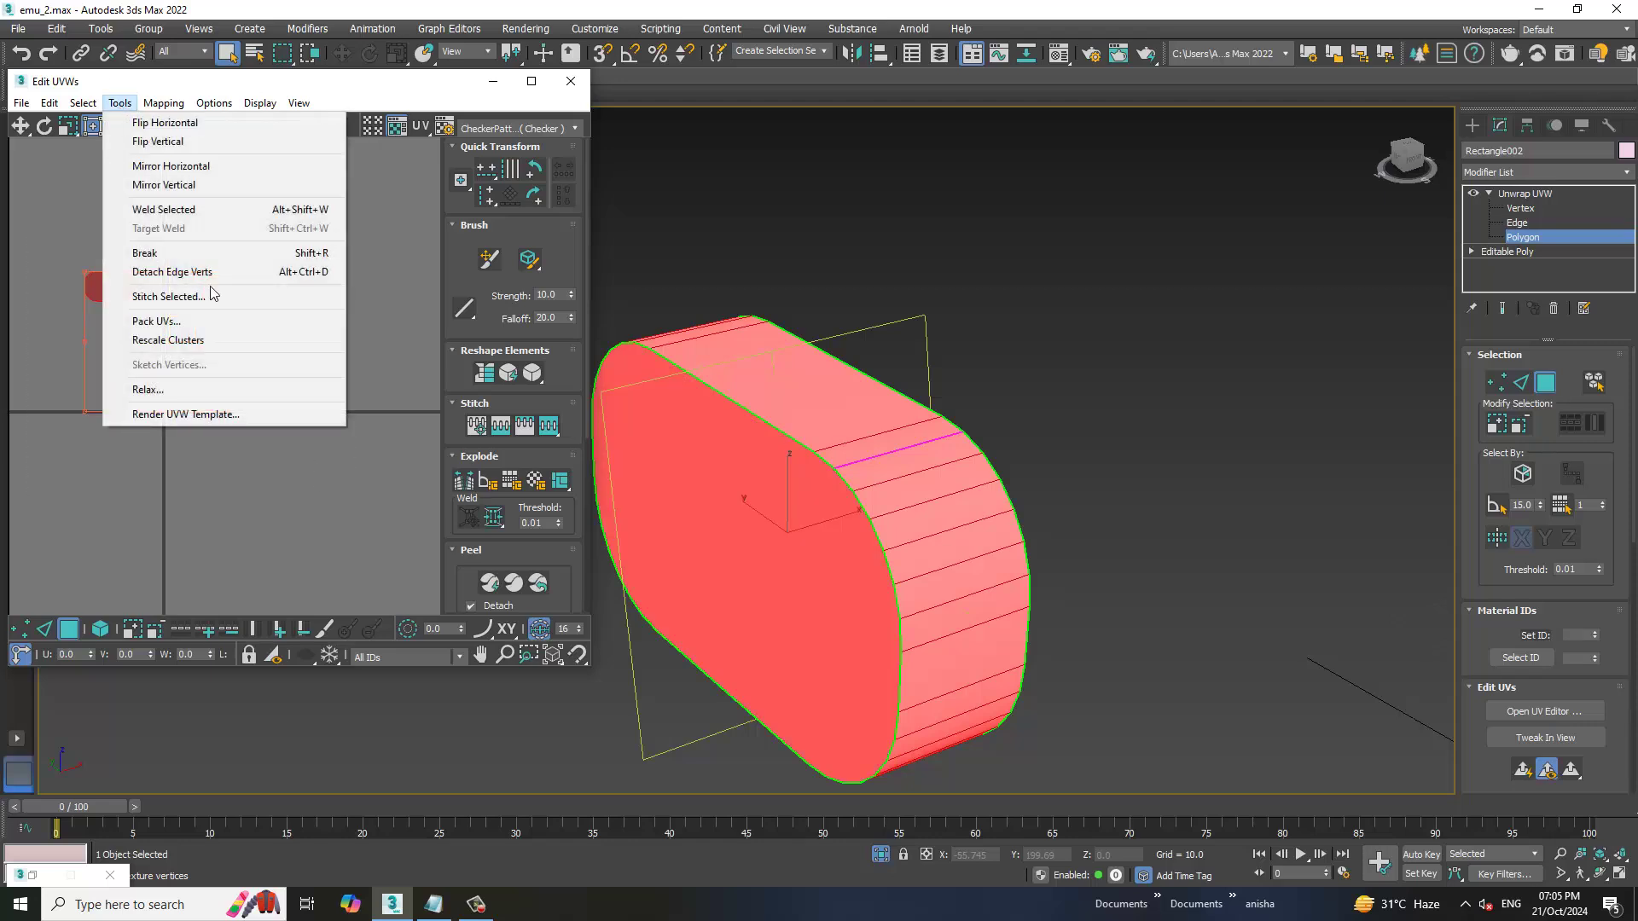
{"action": "left_click", "coordinate": [198, 330]}
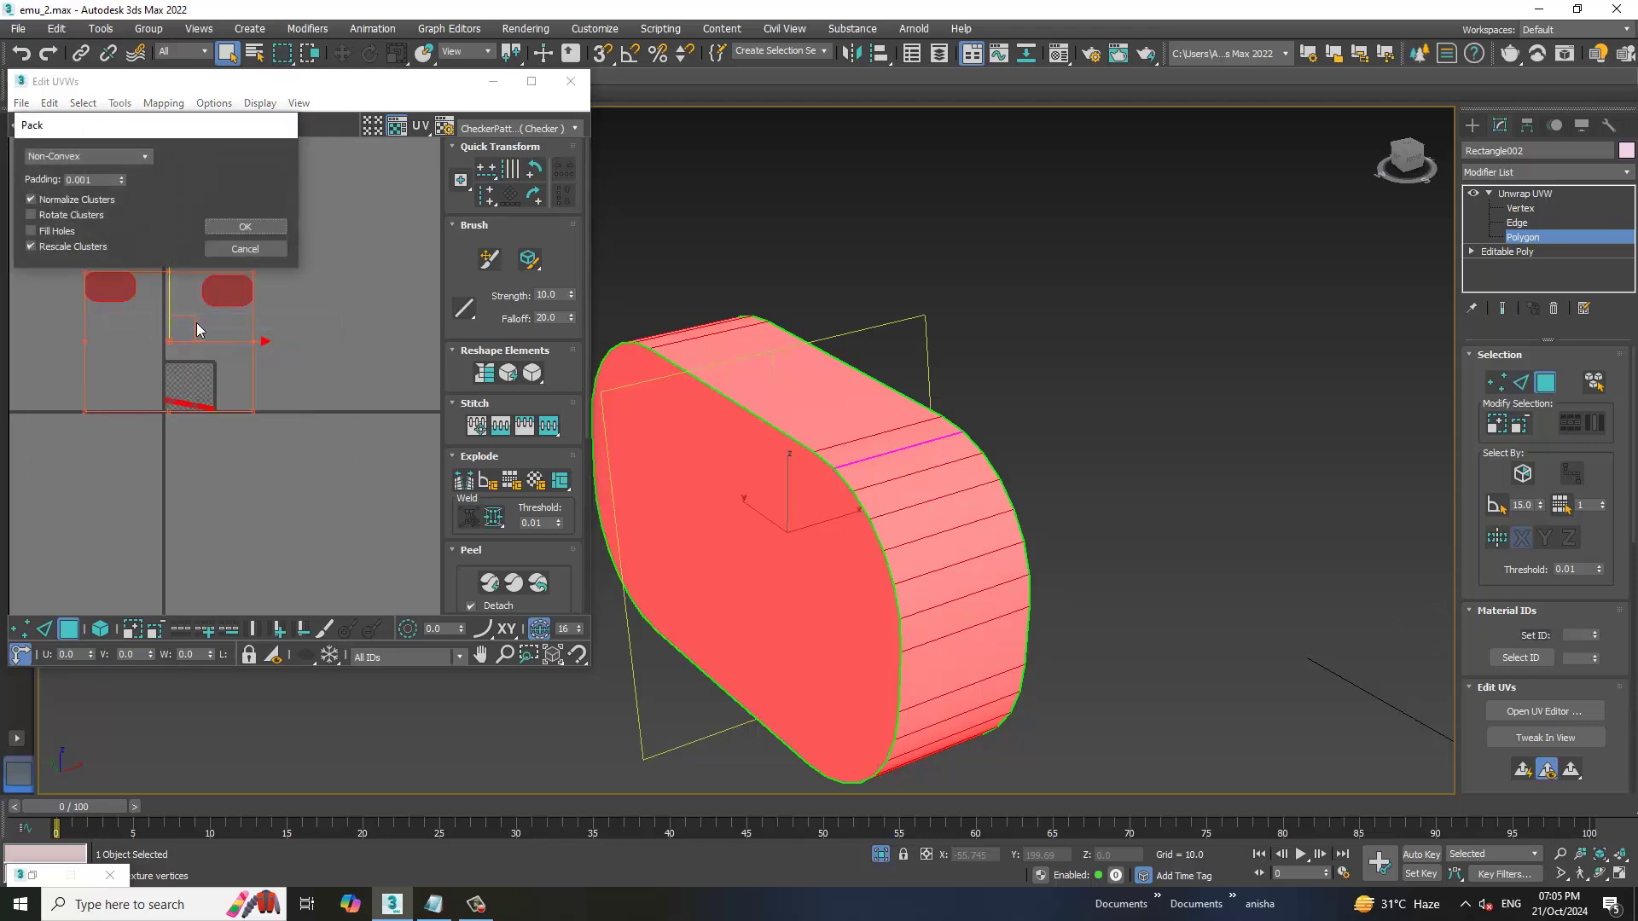
{"action": "left_click", "coordinate": [244, 226]}
Assign the blue-yellow checker material to Rectangle002
{"action": "left_click", "coordinate": [1526, 194]}
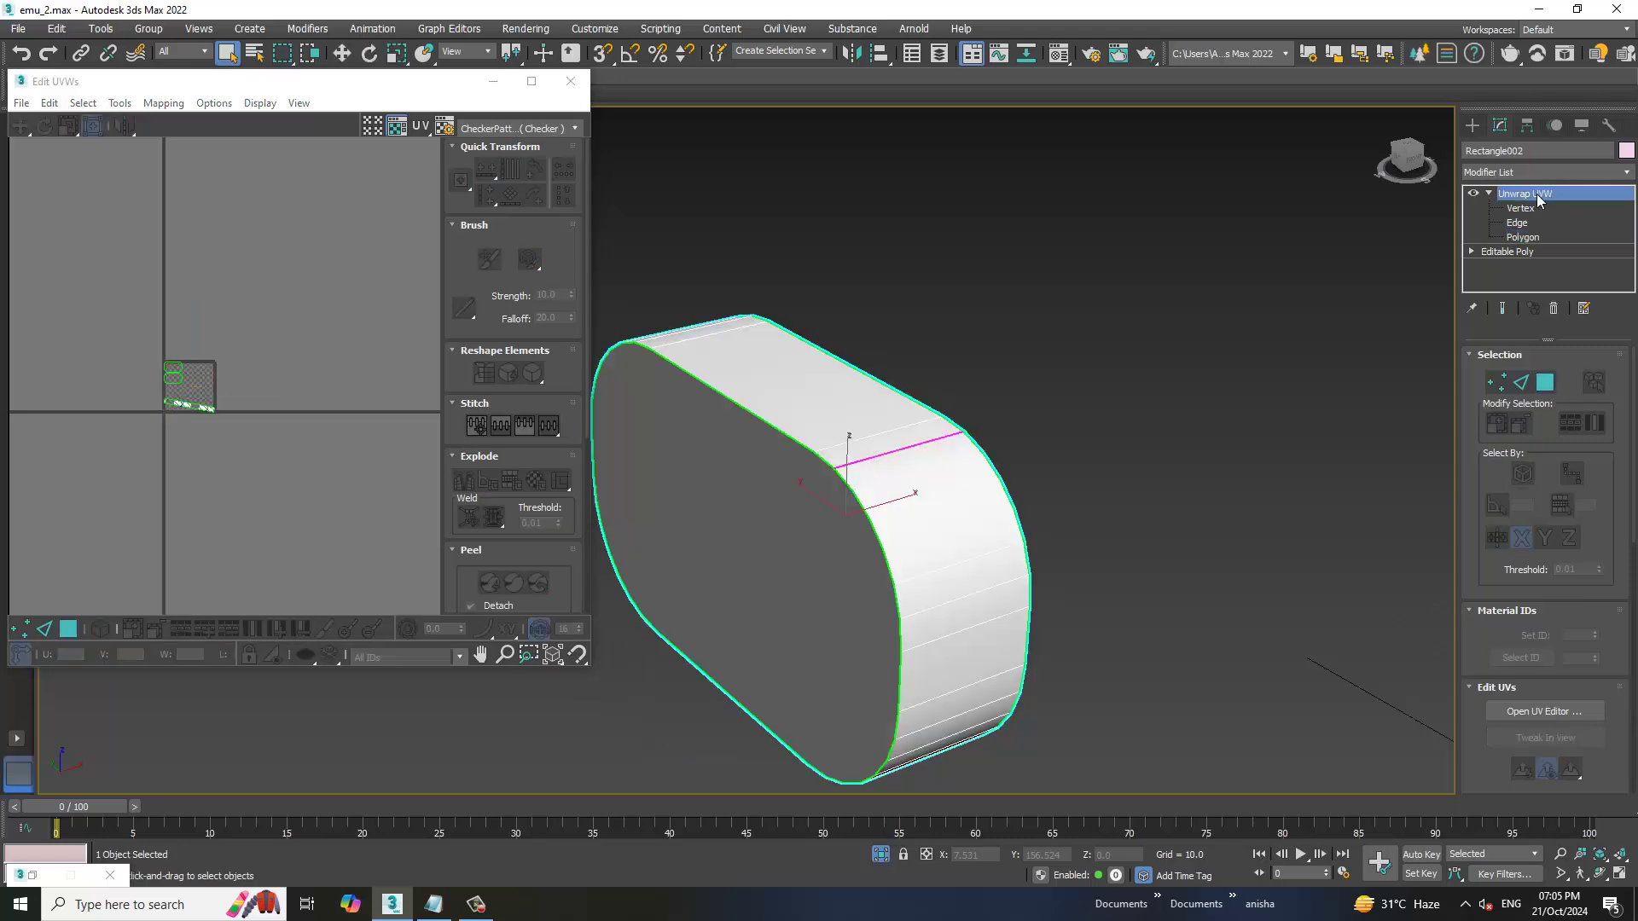
{"action": "middle_click_drag", "start_coordinate": [981, 426], "coordinate": [1030, 410], "text": "alt"}
{"action": "key", "text": "m"}
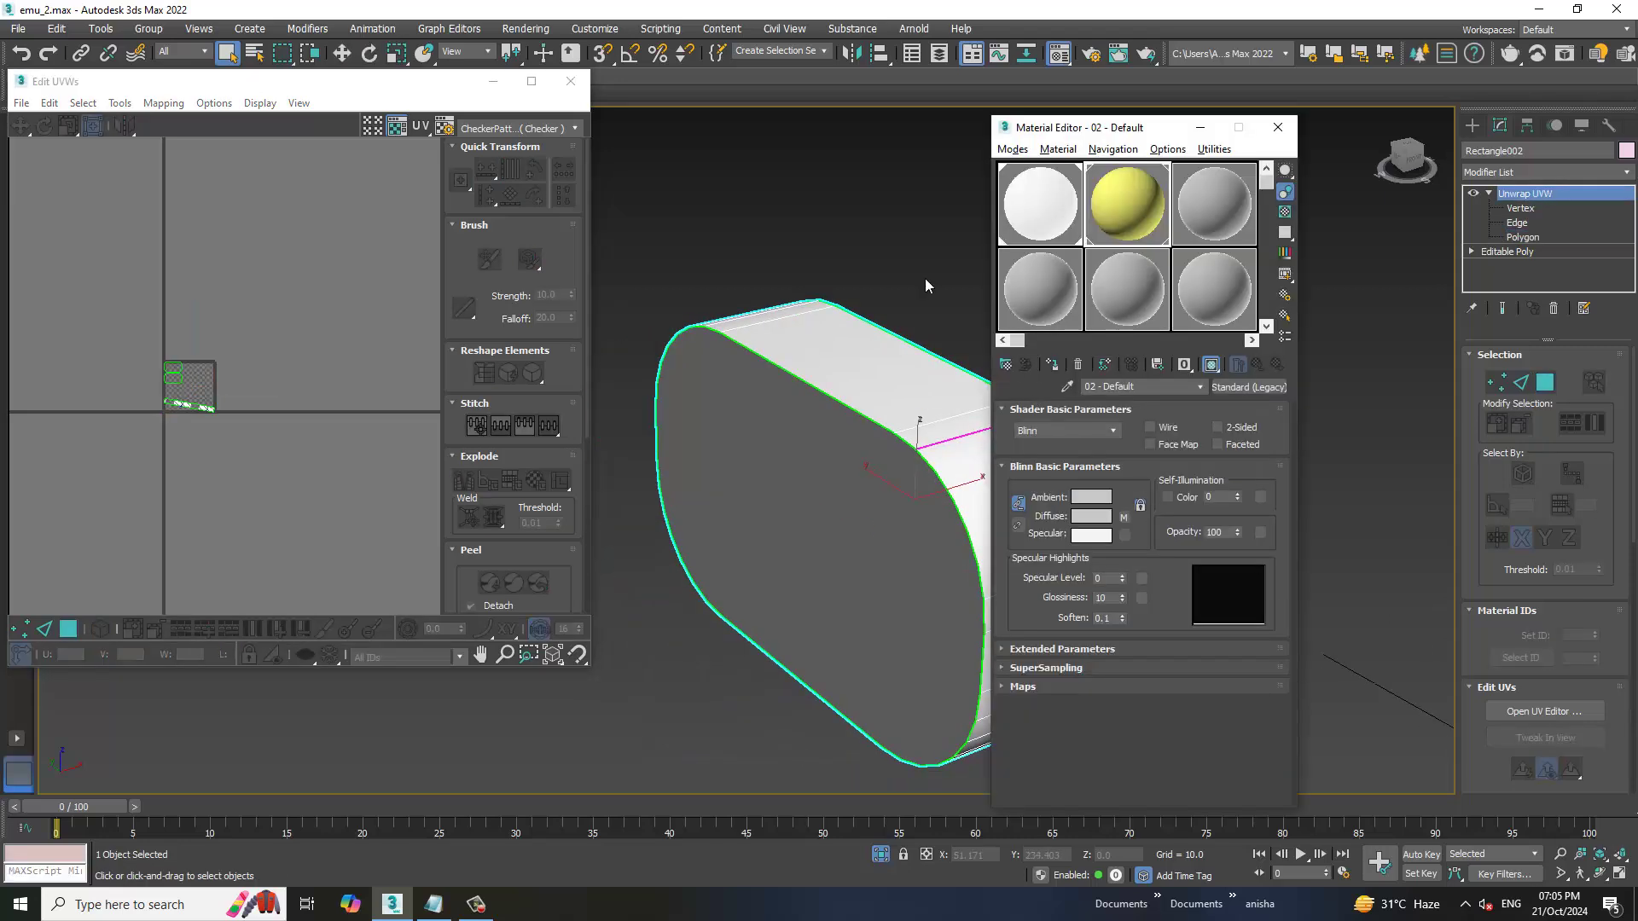
{"action": "left_click", "coordinate": [1051, 365]}
End isolation and isolate the right headlight ring Cylinder018
{"action": "right_click", "coordinate": [832, 248]}
{"action": "left_click", "coordinate": [886, 105]}
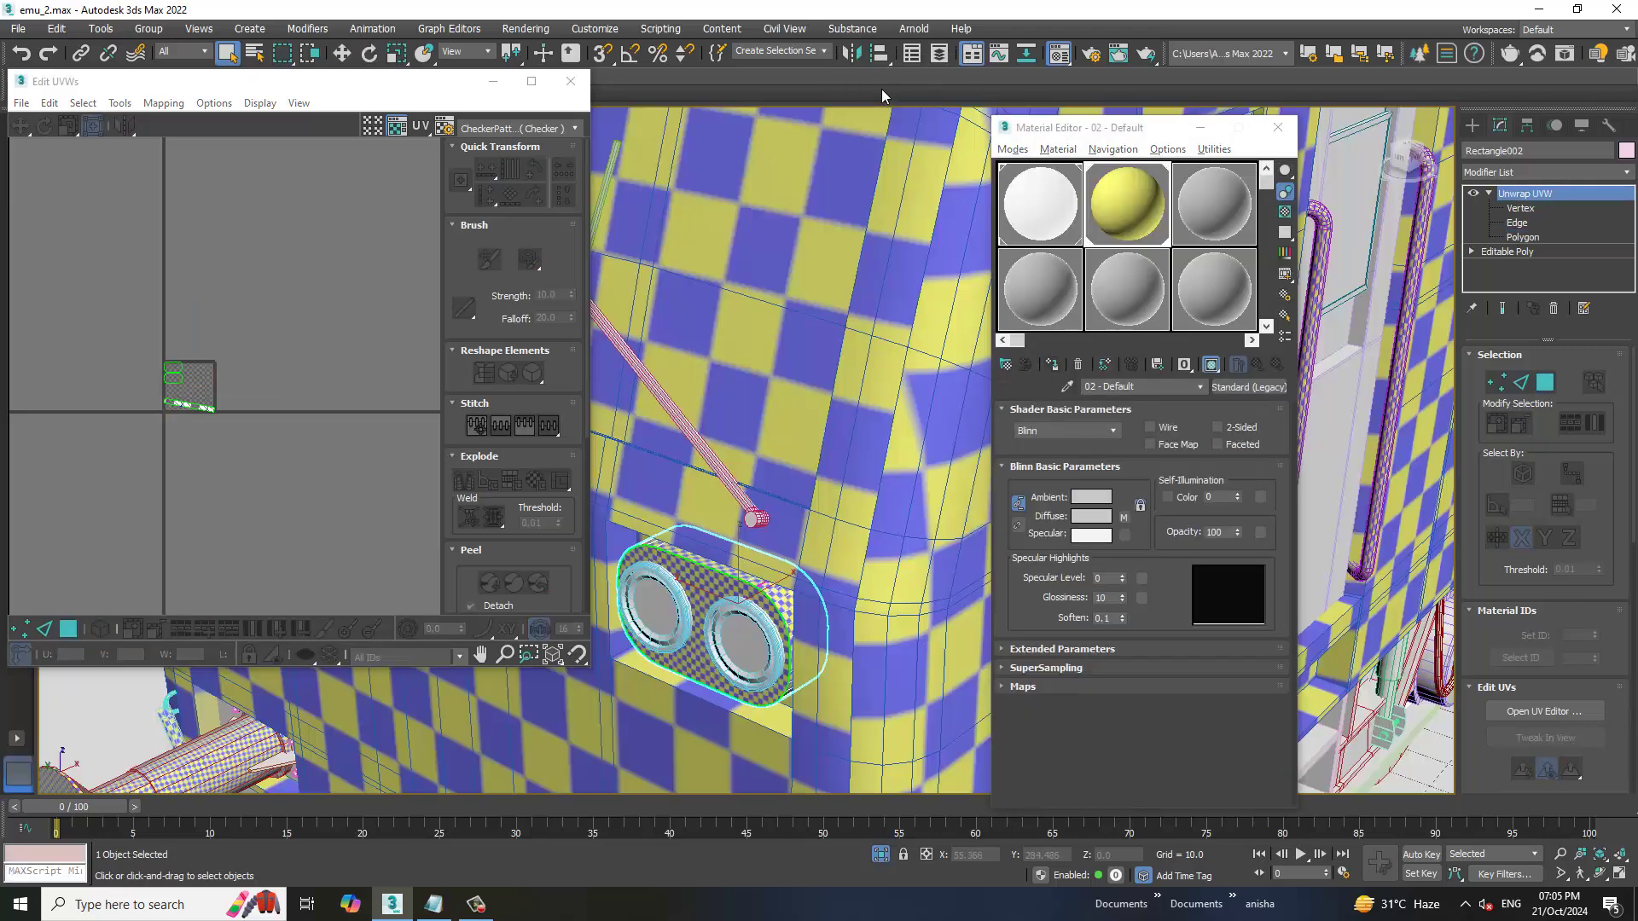
{"action": "scroll", "coordinate": [829, 397], "scroll_direction": "down", "scroll_amount": 3}
{"action": "left_click", "coordinate": [723, 527]}
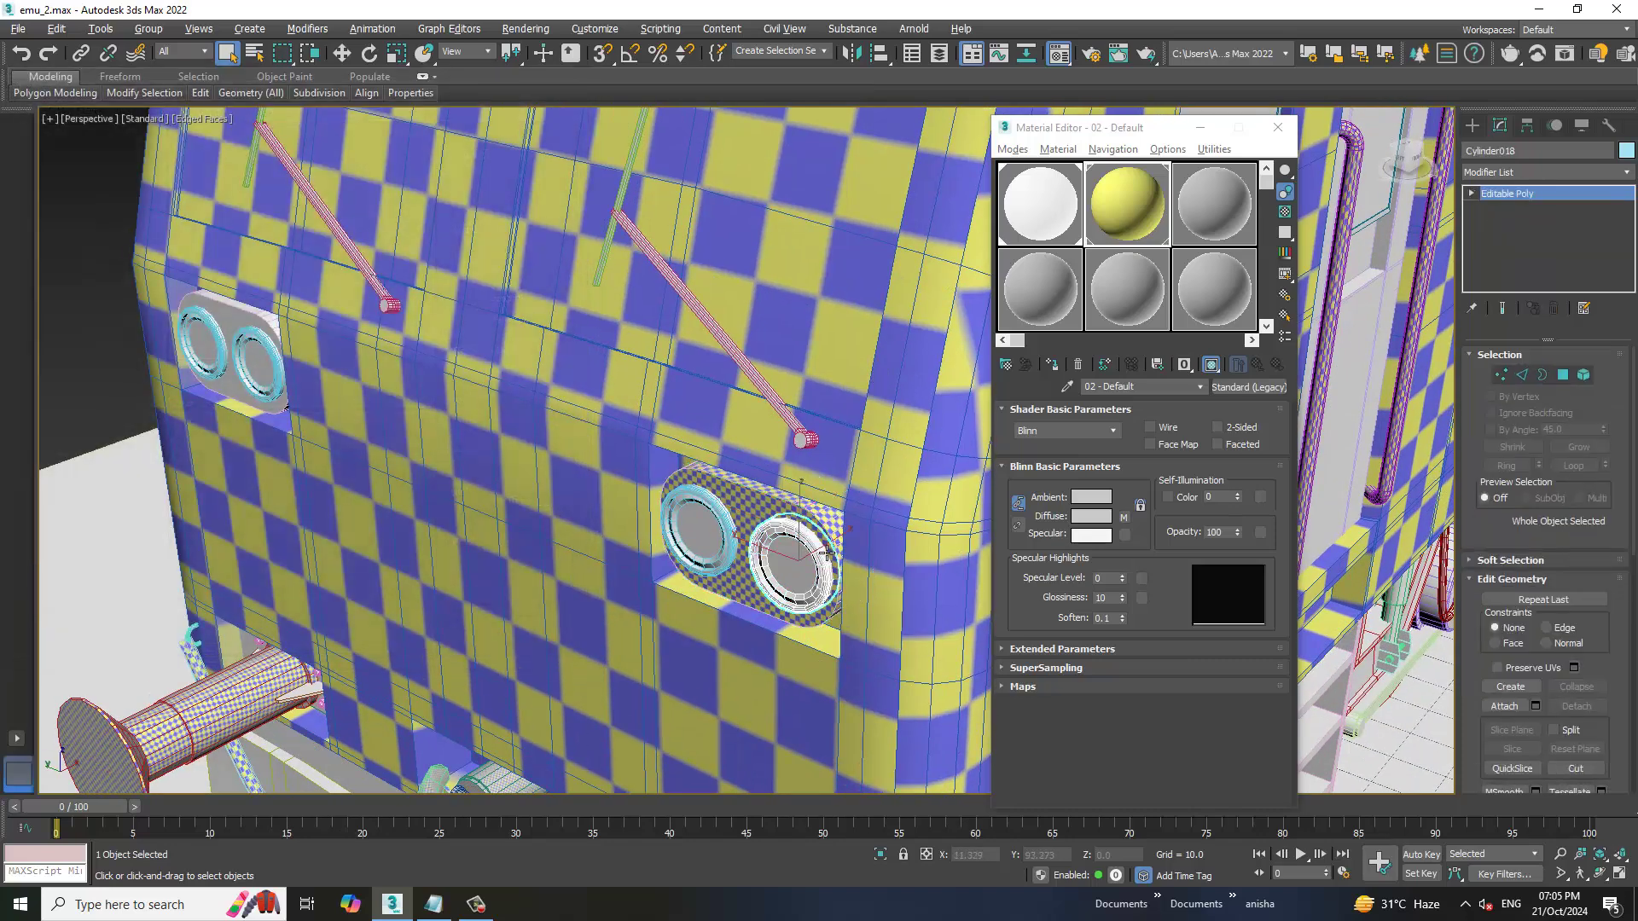
{"action": "key", "text": "alt+q"}
{"action": "middle_click_drag", "start_coordinate": [710, 489], "coordinate": [663, 471]}
Add an Unwrap UVW modifier to headlight ring Cylinder018
{"action": "left_click", "coordinate": [1546, 171]}
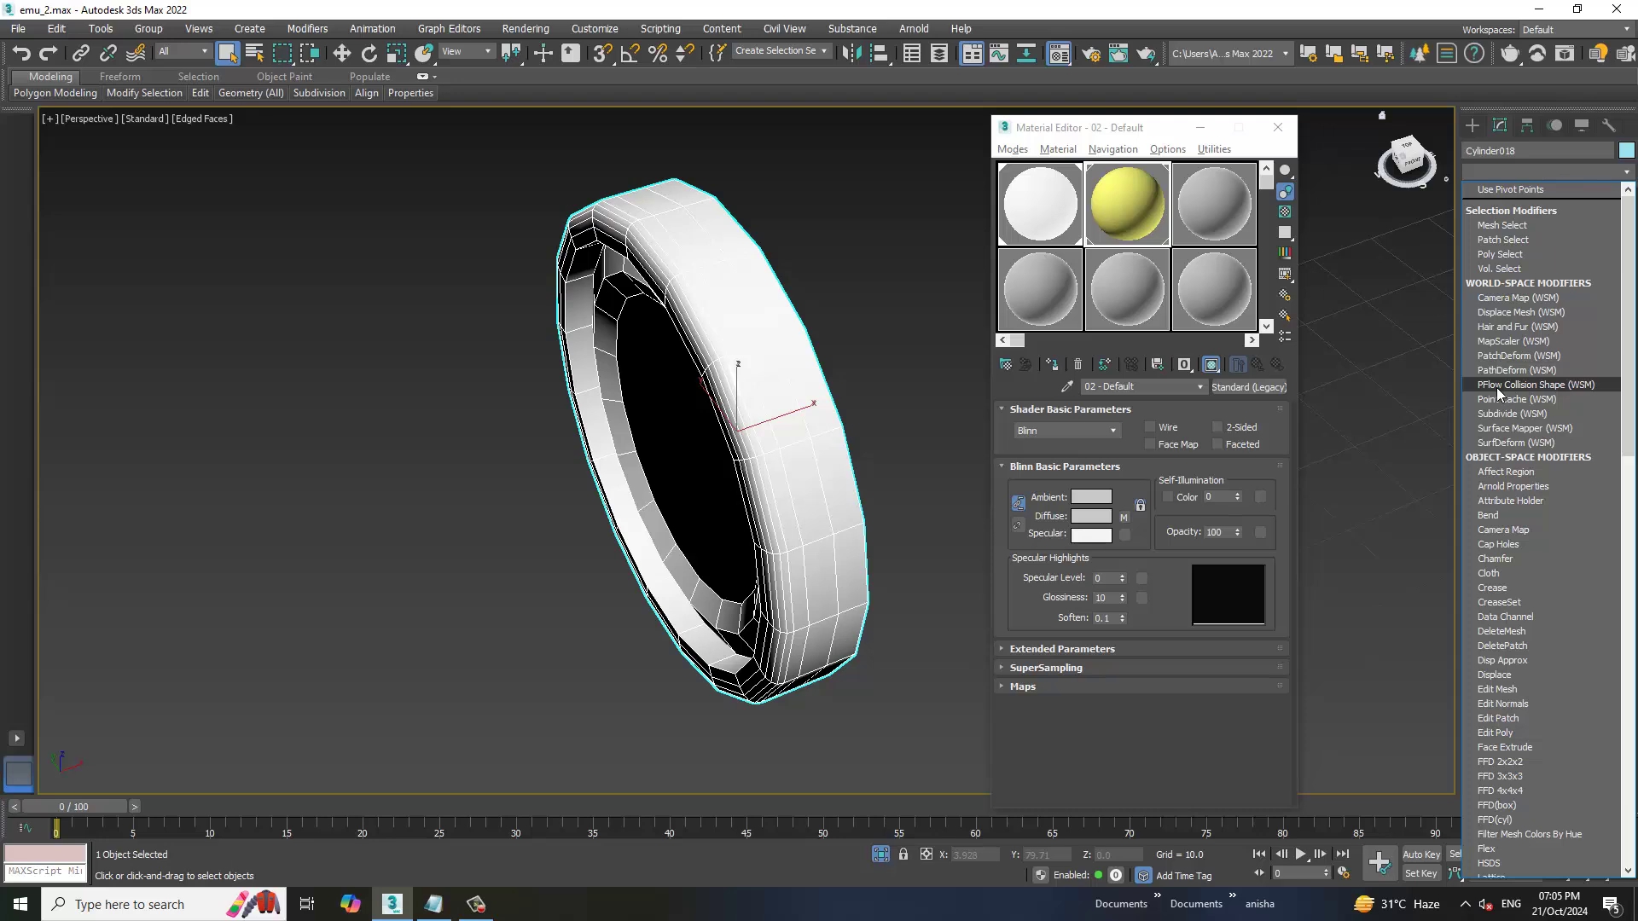
{"action": "key", "text": "u"}
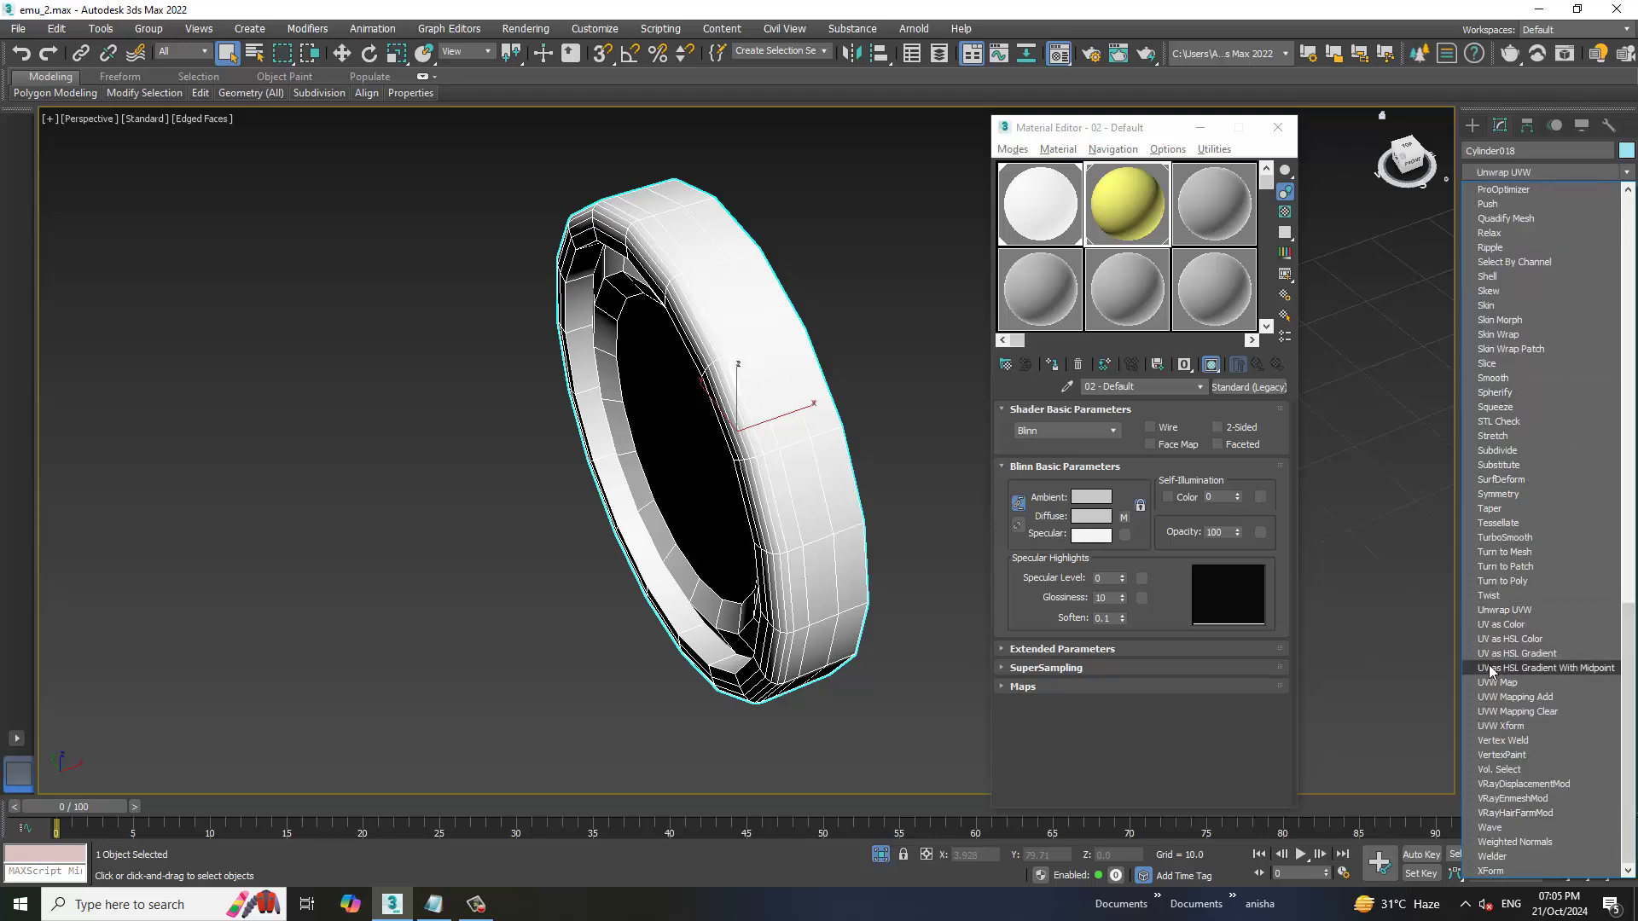
{"action": "left_click", "coordinate": [1524, 611]}
{"action": "middle_click_drag", "start_coordinate": [986, 570], "coordinate": [939, 546], "text": "alt"}
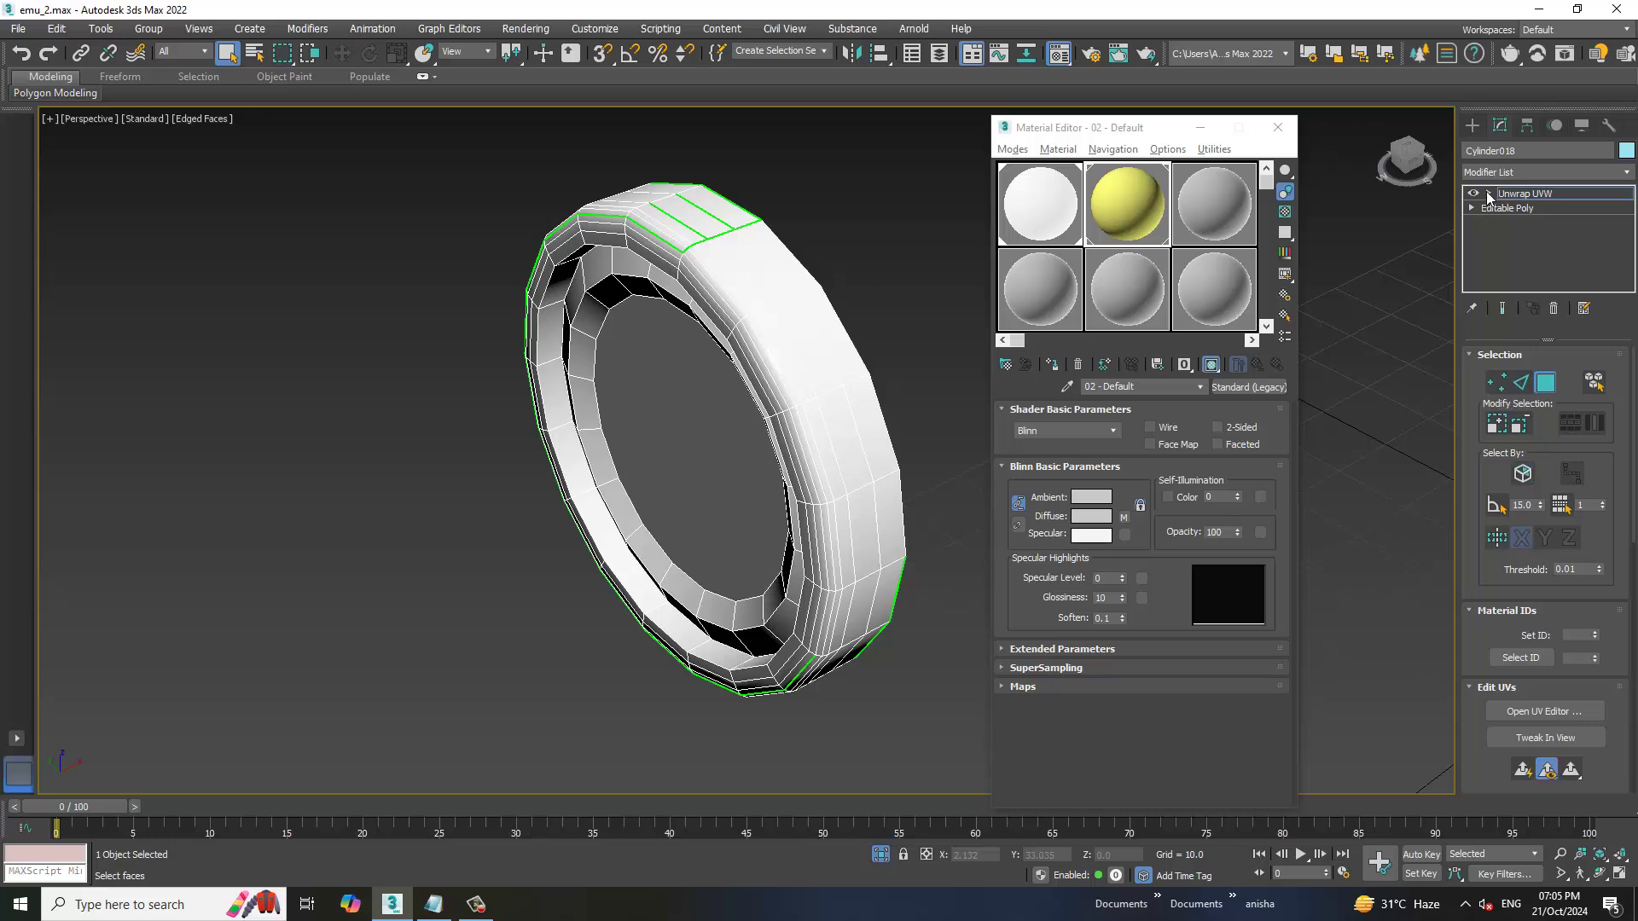
Select all the ring's polygons and move their UV cluster out of the tile
{"action": "key", "text": "3"}
{"action": "scroll", "coordinate": [782, 351], "scroll_direction": "down", "scroll_amount": 4}
{"action": "left_click_drag", "start_coordinate": [585, 264], "coordinate": [853, 708]}
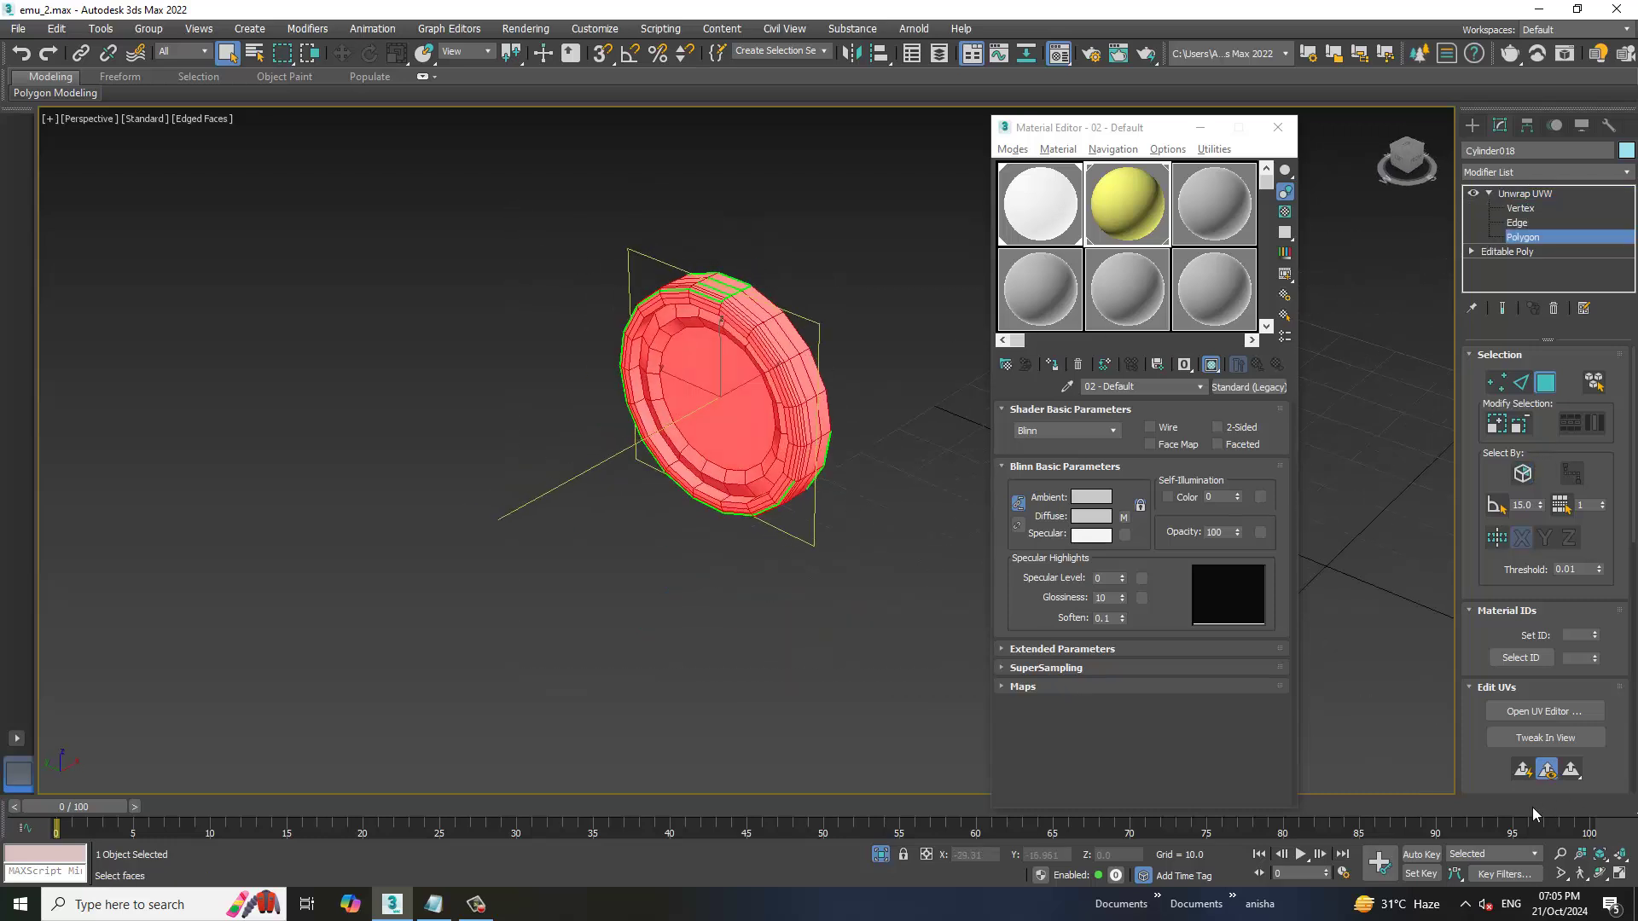
{"action": "middle_click_drag", "start_coordinate": [1201, 613], "coordinate": [769, 469], "text": "alt"}
{"action": "scroll", "coordinate": [570, 492], "scroll_direction": "up", "scroll_amount": 6}
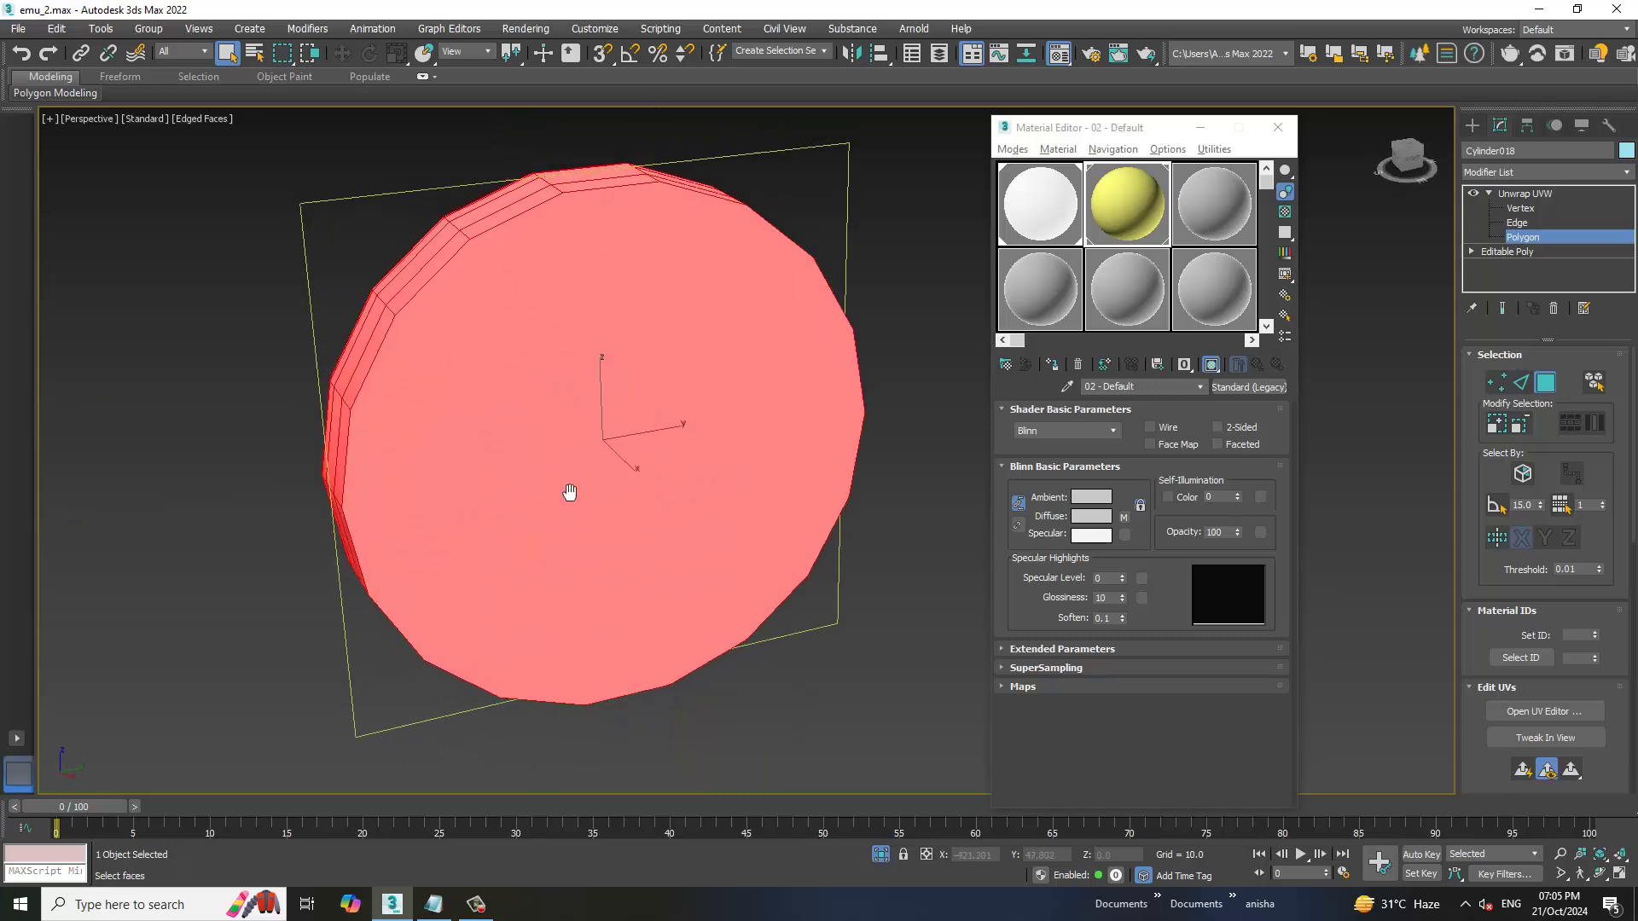
{"action": "mouse_move", "coordinate": [570, 492]}
{"action": "middle_mouse_down", "text": "alt"}
{"action": "mouse_move", "coordinate": [611, 502]}
{"action": "mouse_move", "coordinate": [578, 395]}
{"action": "middle_mouse_up", "text": "alt"}
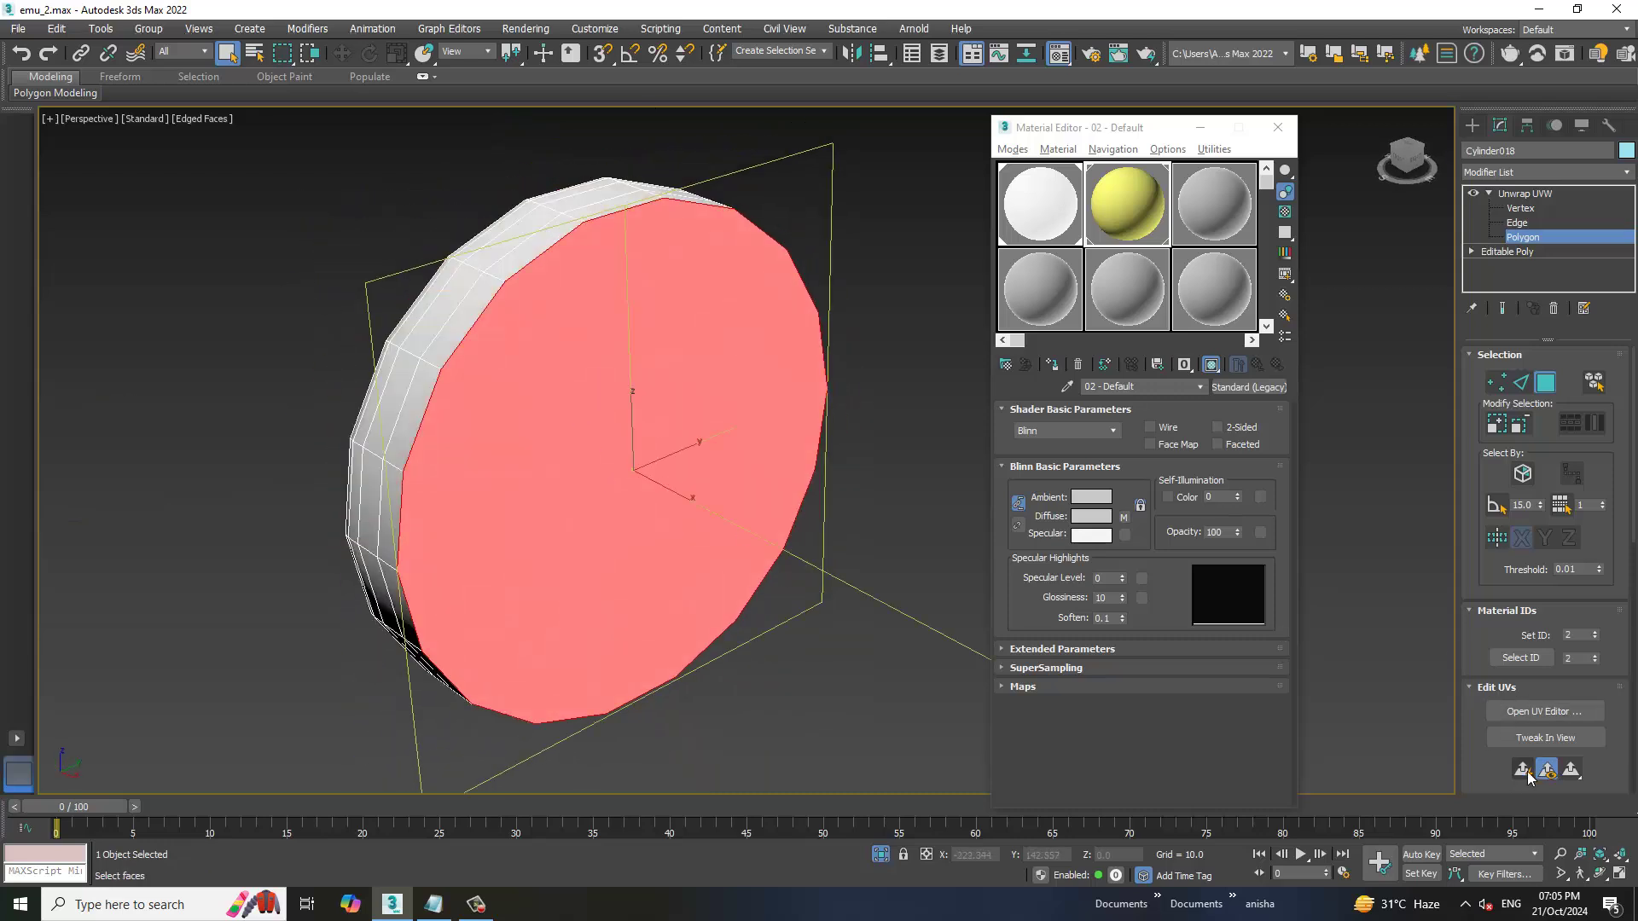
{"action": "mouse_move", "coordinate": [597, 487]}
{"action": "middle_mouse_down", "text": "alt"}
{"action": "mouse_move", "coordinate": [725, 491]}
{"action": "mouse_move", "coordinate": [683, 490]}
{"action": "middle_mouse_up", "text": "alt"}
{"action": "left_click", "coordinate": [1544, 712]}
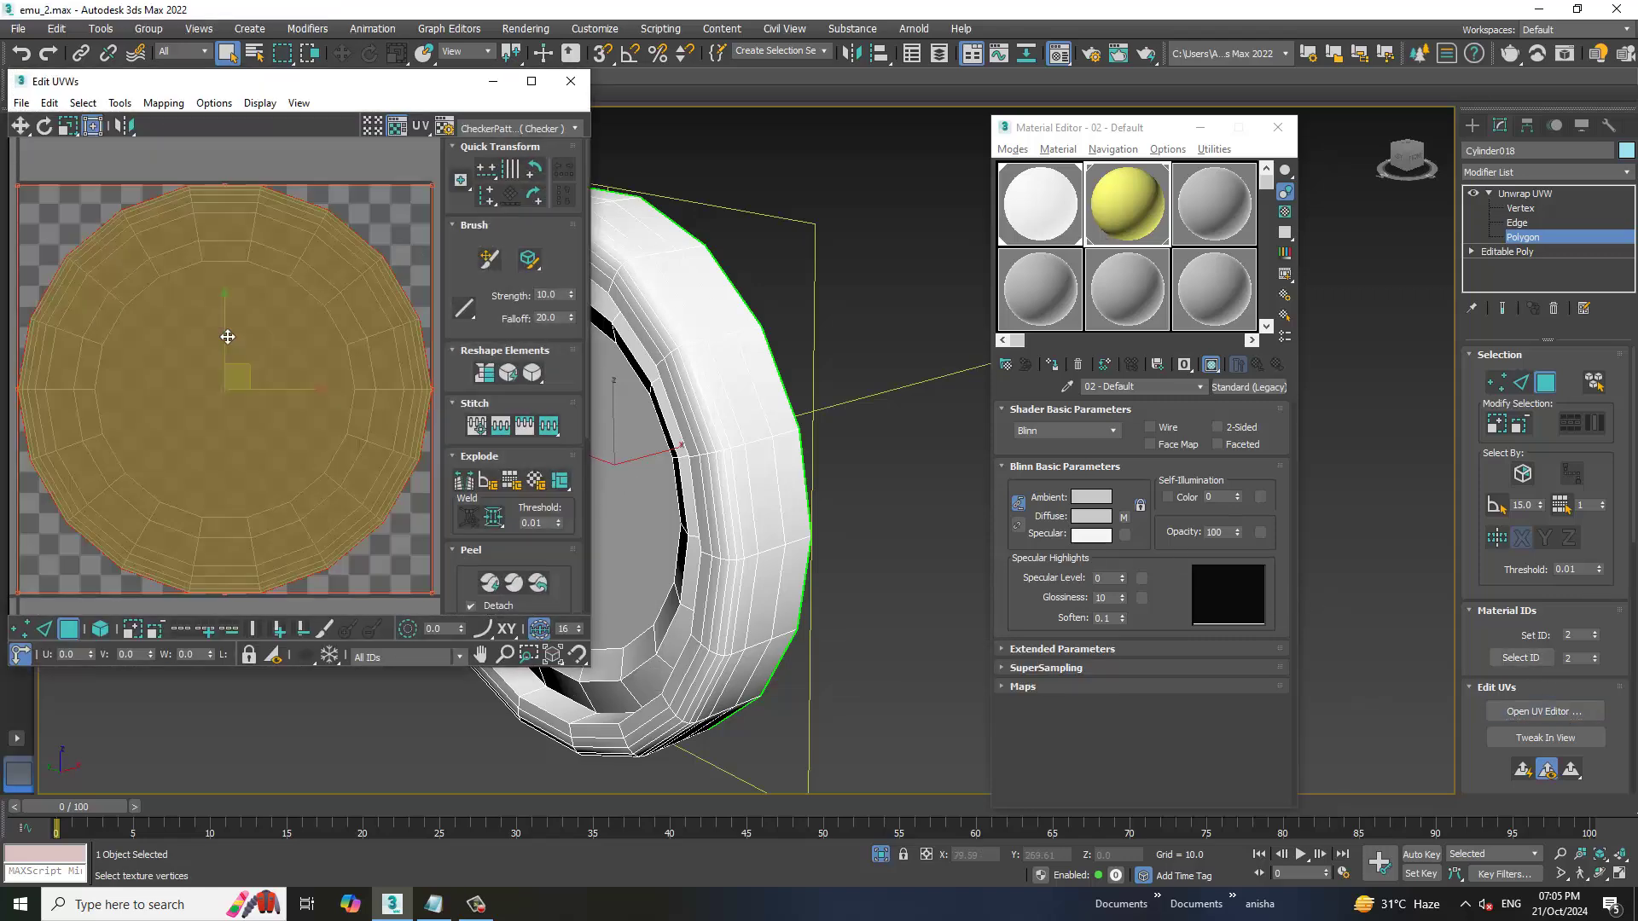
{"action": "scroll", "coordinate": [51, 356], "scroll_direction": "down", "scroll_amount": 3}
{"action": "left_click_drag", "start_coordinate": [158, 360], "coordinate": [270, 139]}
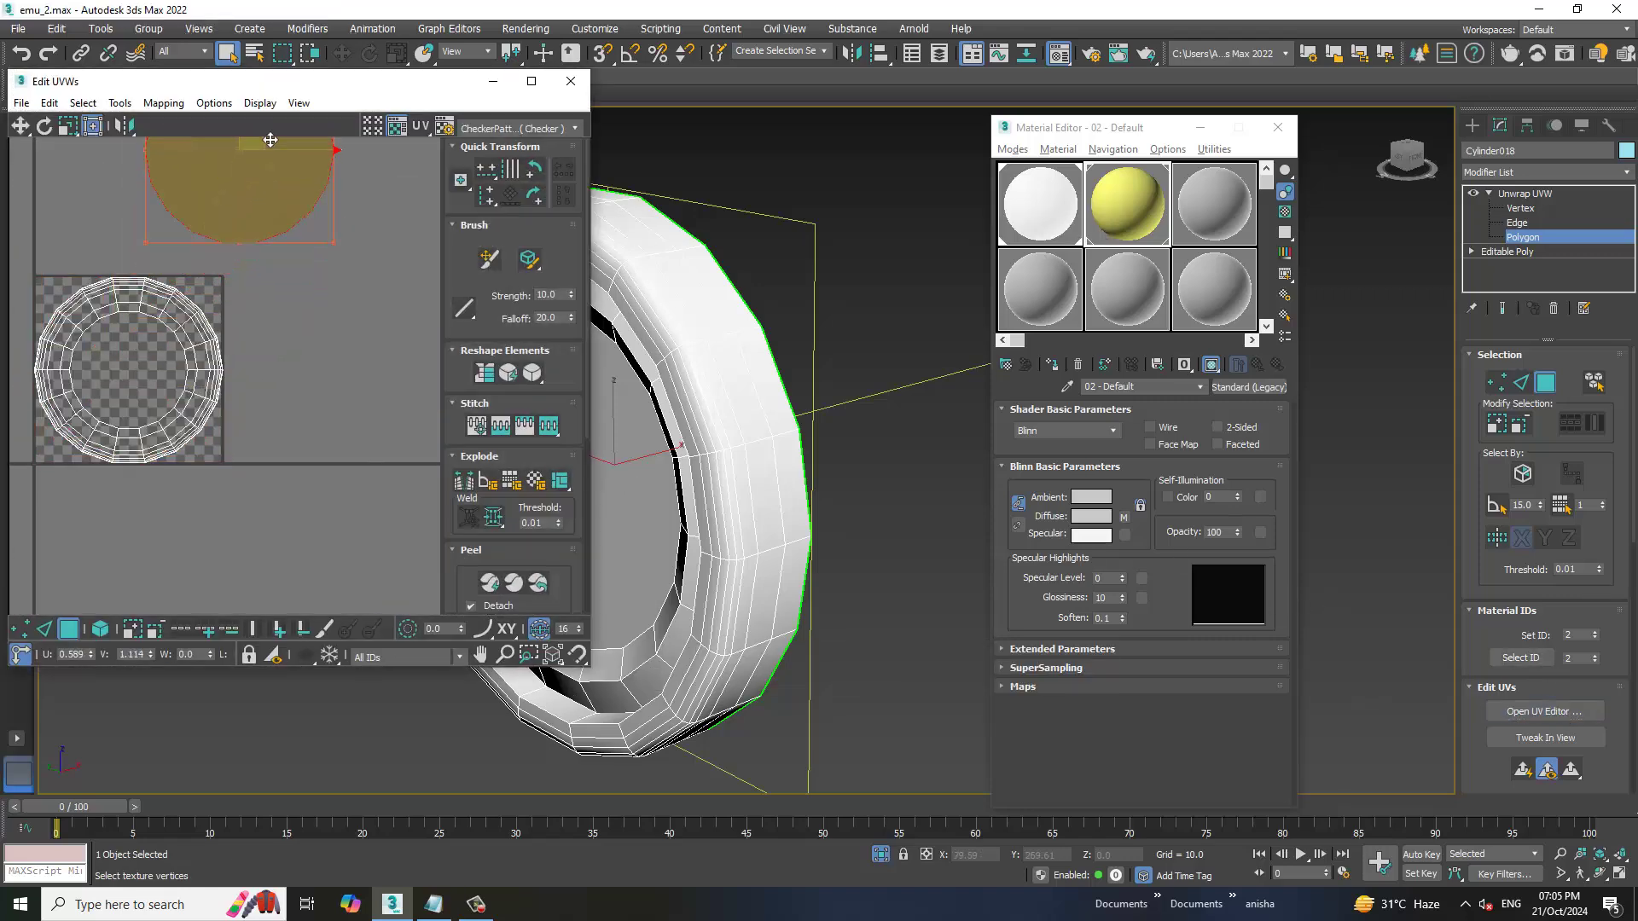
Quick Planar Map the flat inner cap face and move its UV island aside
{"action": "middle_click_drag", "start_coordinate": [985, 425], "coordinate": [945, 393], "text": "alt"}
{"action": "middle_click_drag", "start_coordinate": [851, 322], "coordinate": [882, 395], "text": "alt"}
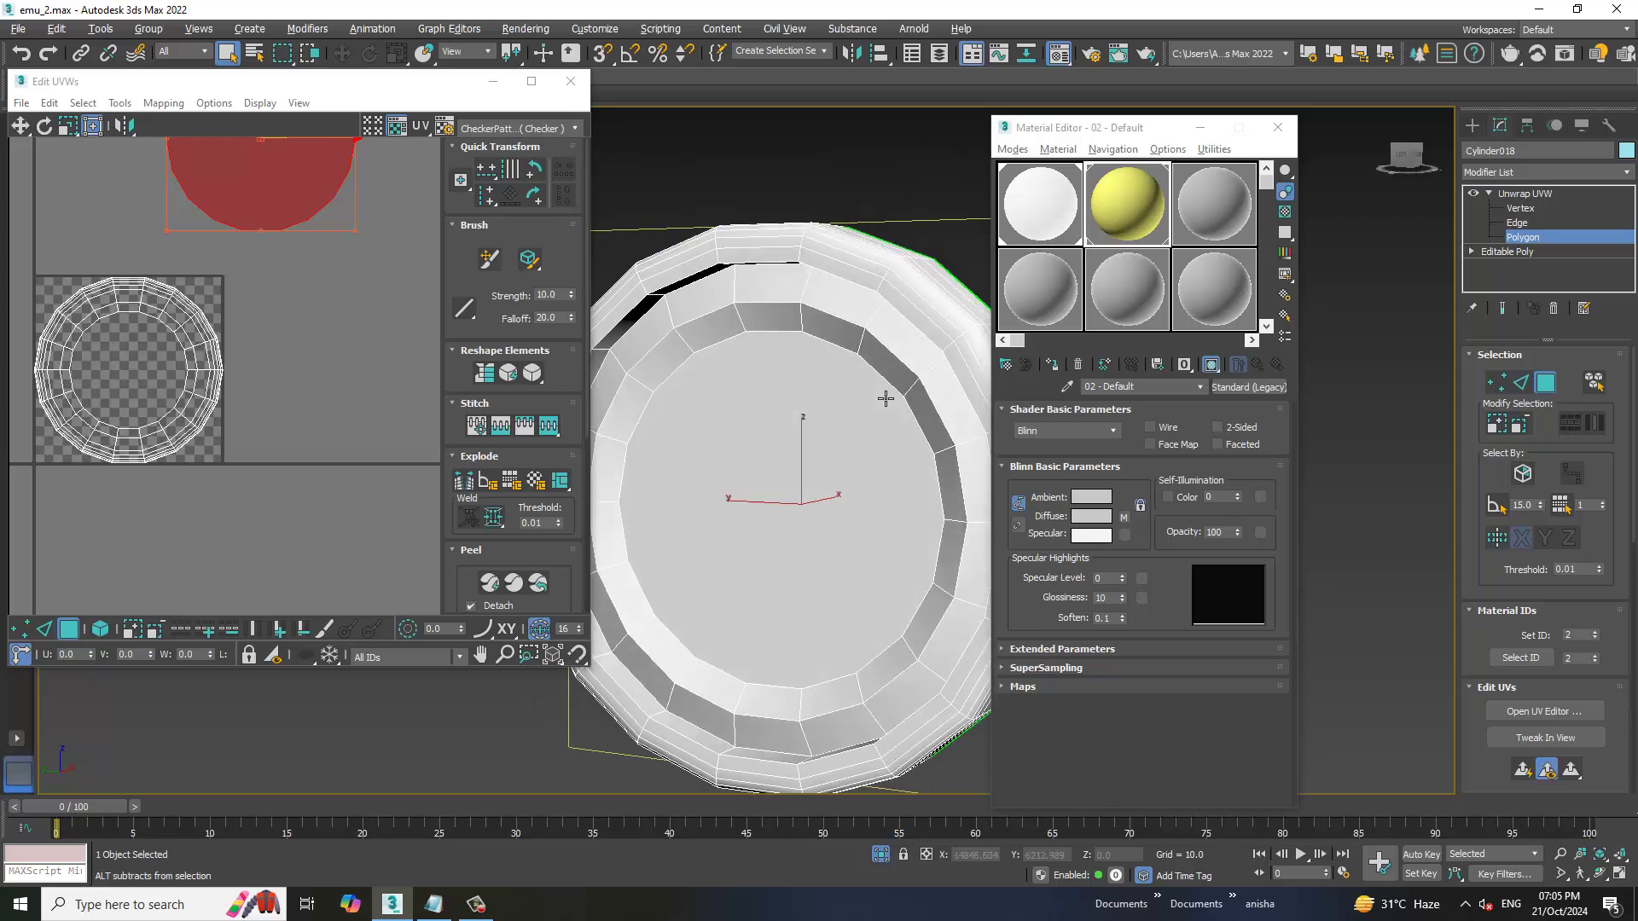
{"action": "left_click", "coordinate": [856, 464]}
{"action": "middle_click_drag", "start_coordinate": [855, 464], "coordinate": [1619, 750], "text": "alt"}
{"action": "left_click", "coordinate": [1532, 773]}
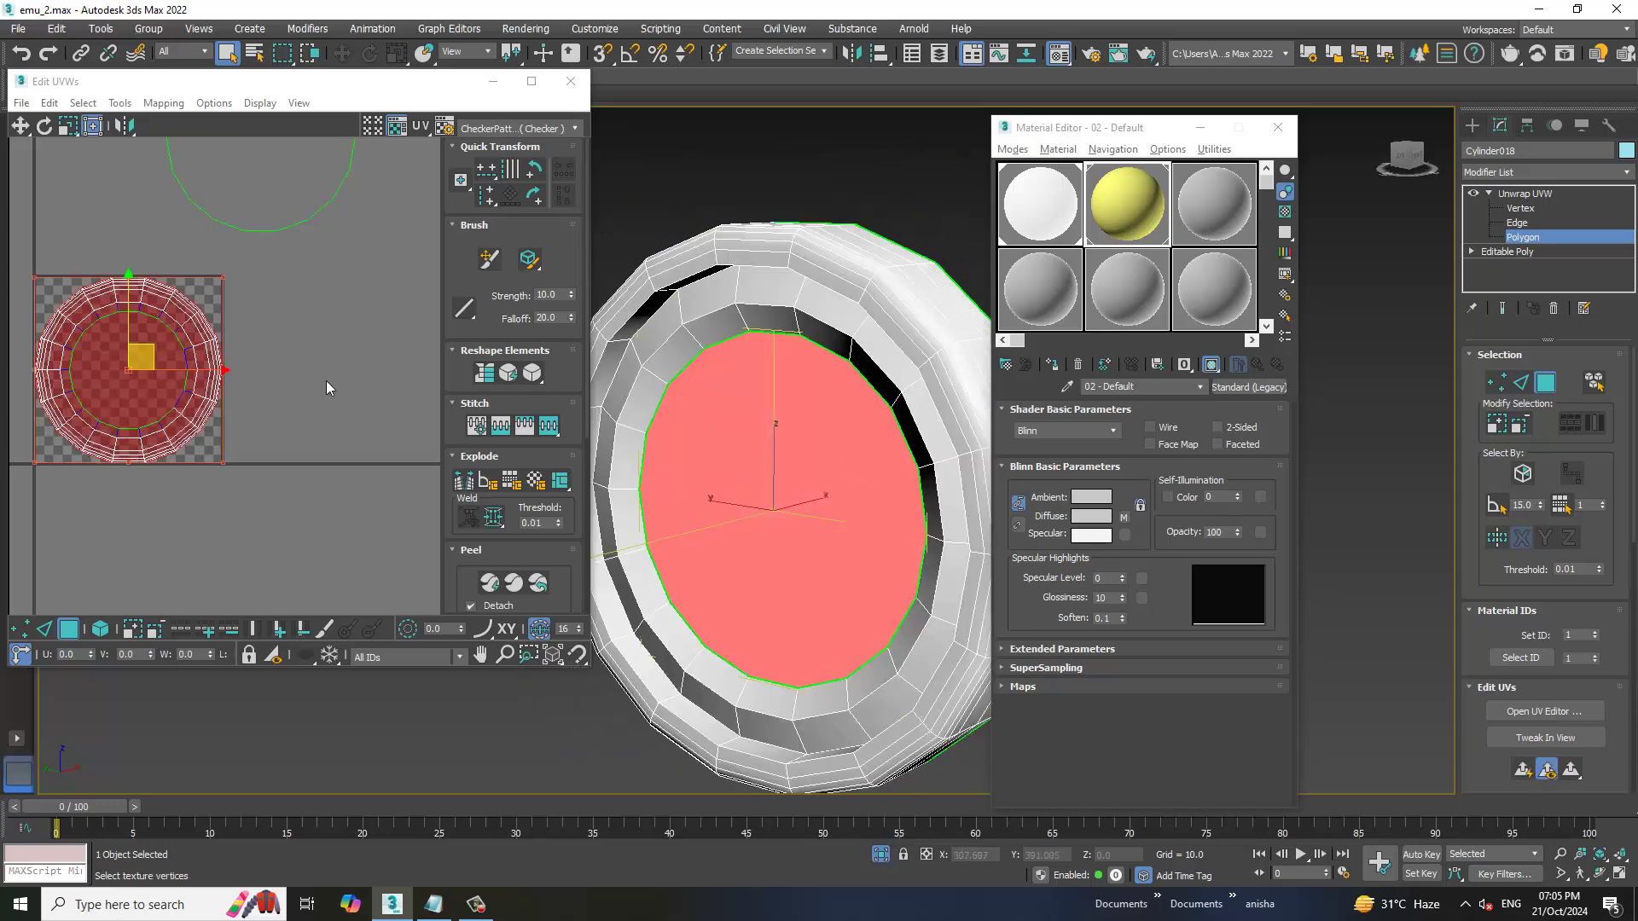
{"action": "scroll", "coordinate": [326, 380], "scroll_direction": "down", "scroll_amount": 2}
{"action": "left_click_drag", "start_coordinate": [170, 363], "coordinate": [83, 156]}
{"action": "middle_click_drag", "start_coordinate": [830, 469], "coordinate": [824, 448], "text": "alt"}
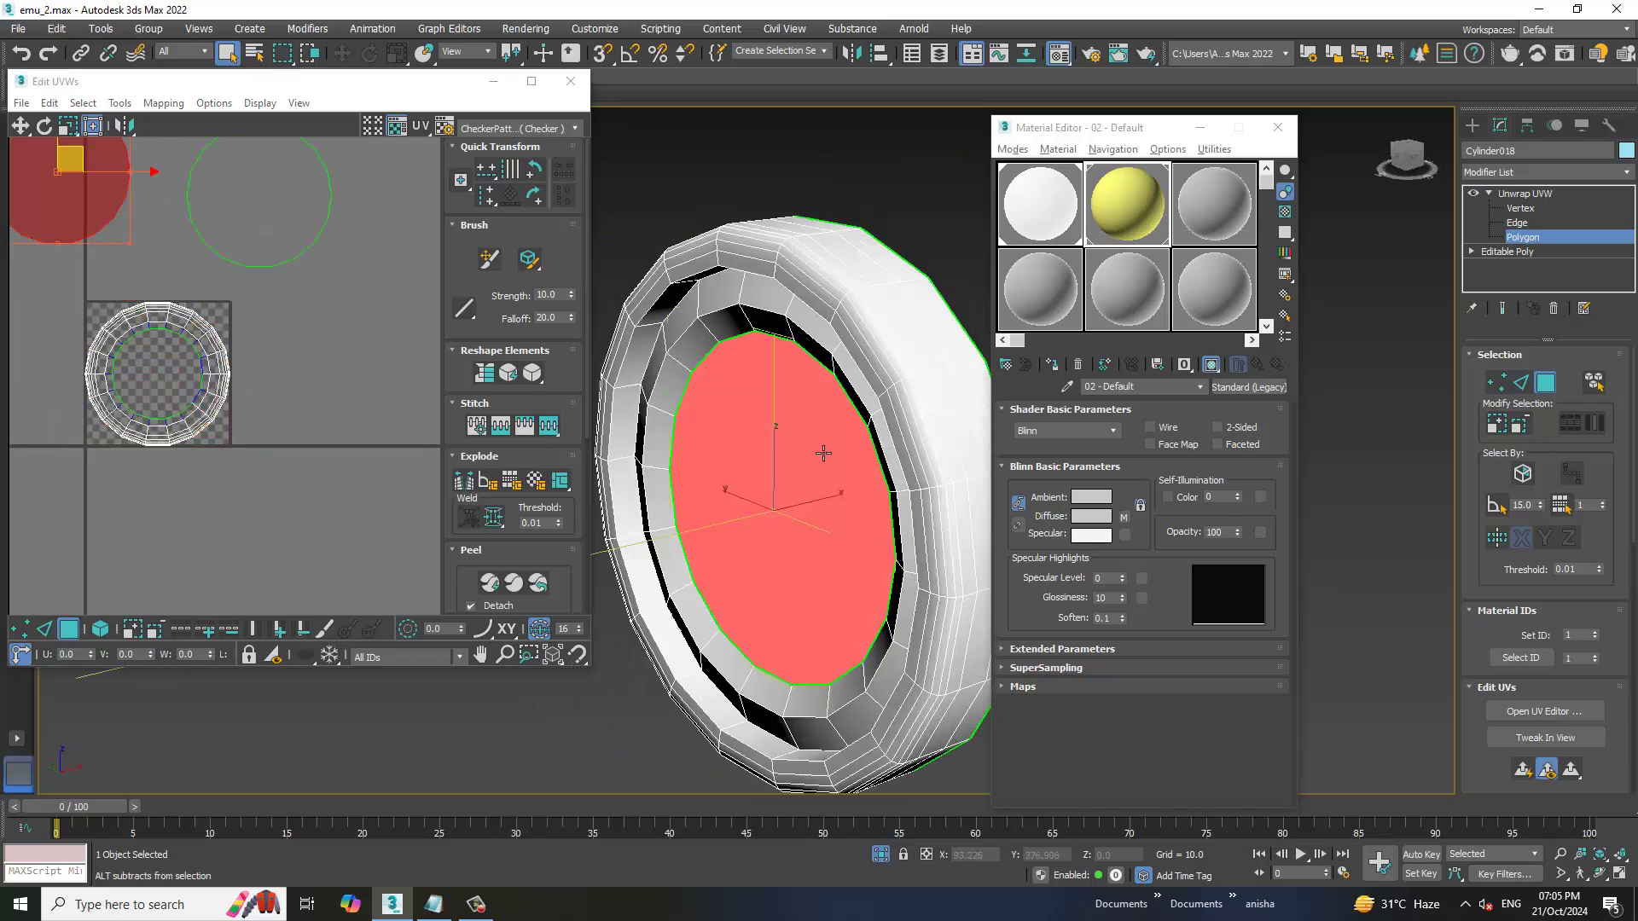
{"action": "left_click", "coordinate": [1517, 222]}
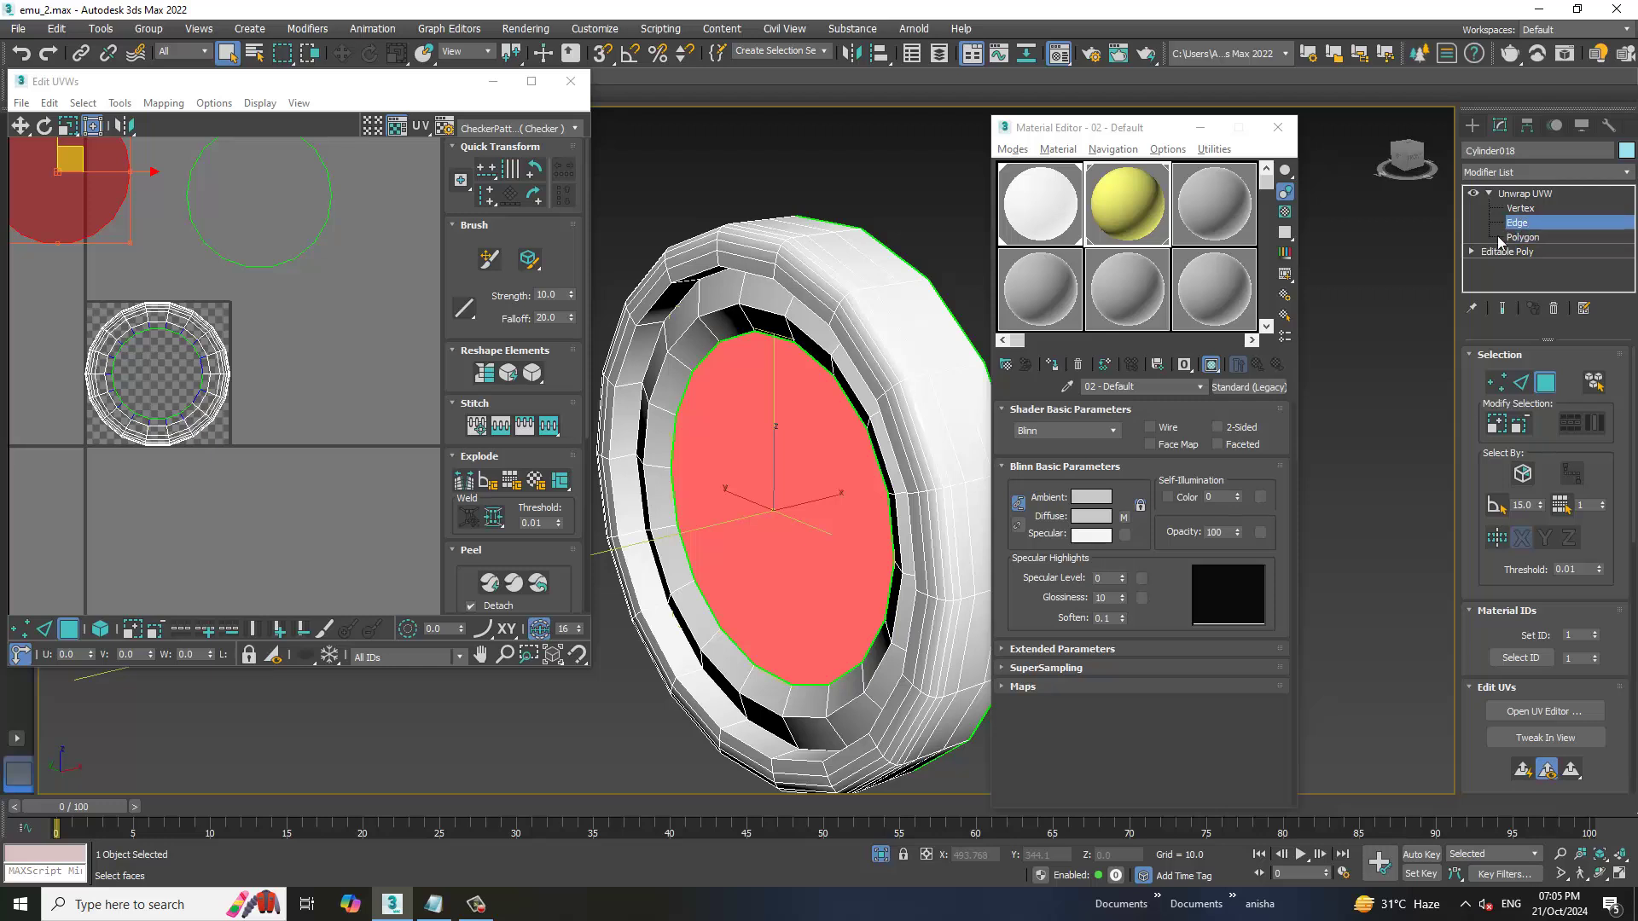
Select a seam edge across the ring and break the UVs along it
{"action": "left_click", "coordinate": [965, 491]}
{"action": "middle_click_drag", "start_coordinate": [39, 120], "coordinate": [122, 291]}
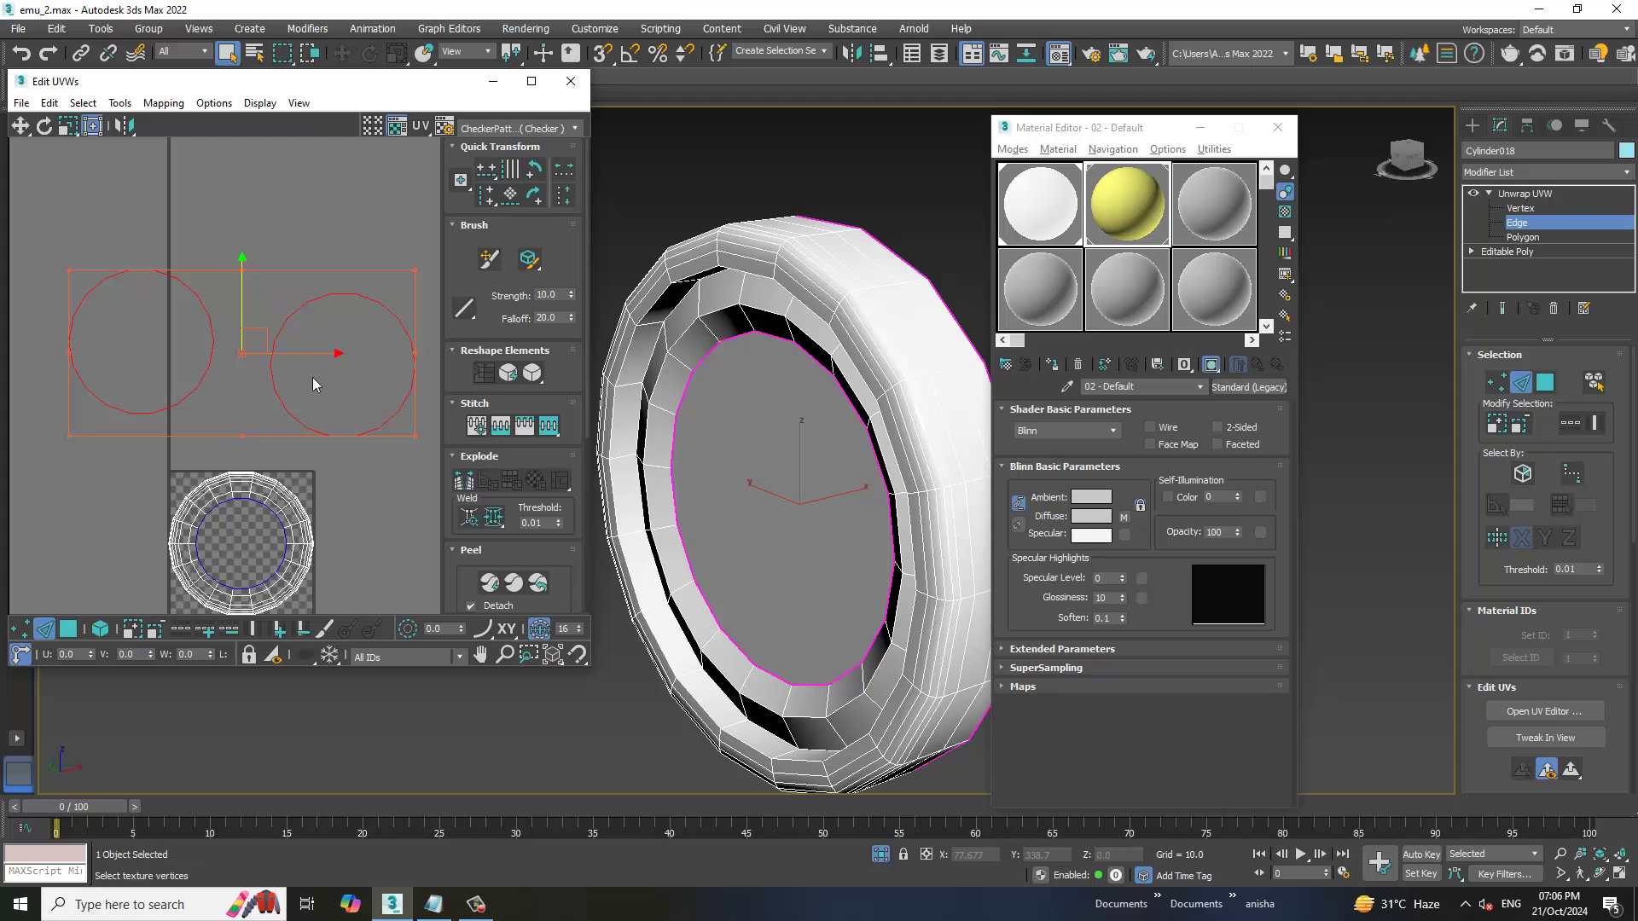
{"action": "mouse_move", "coordinate": [55, 226]}
{"action": "left_mouse_down"}
{"action": "mouse_move", "coordinate": [544, 478]}
{"action": "mouse_move", "coordinate": [549, 459]}
{"action": "left_mouse_up"}
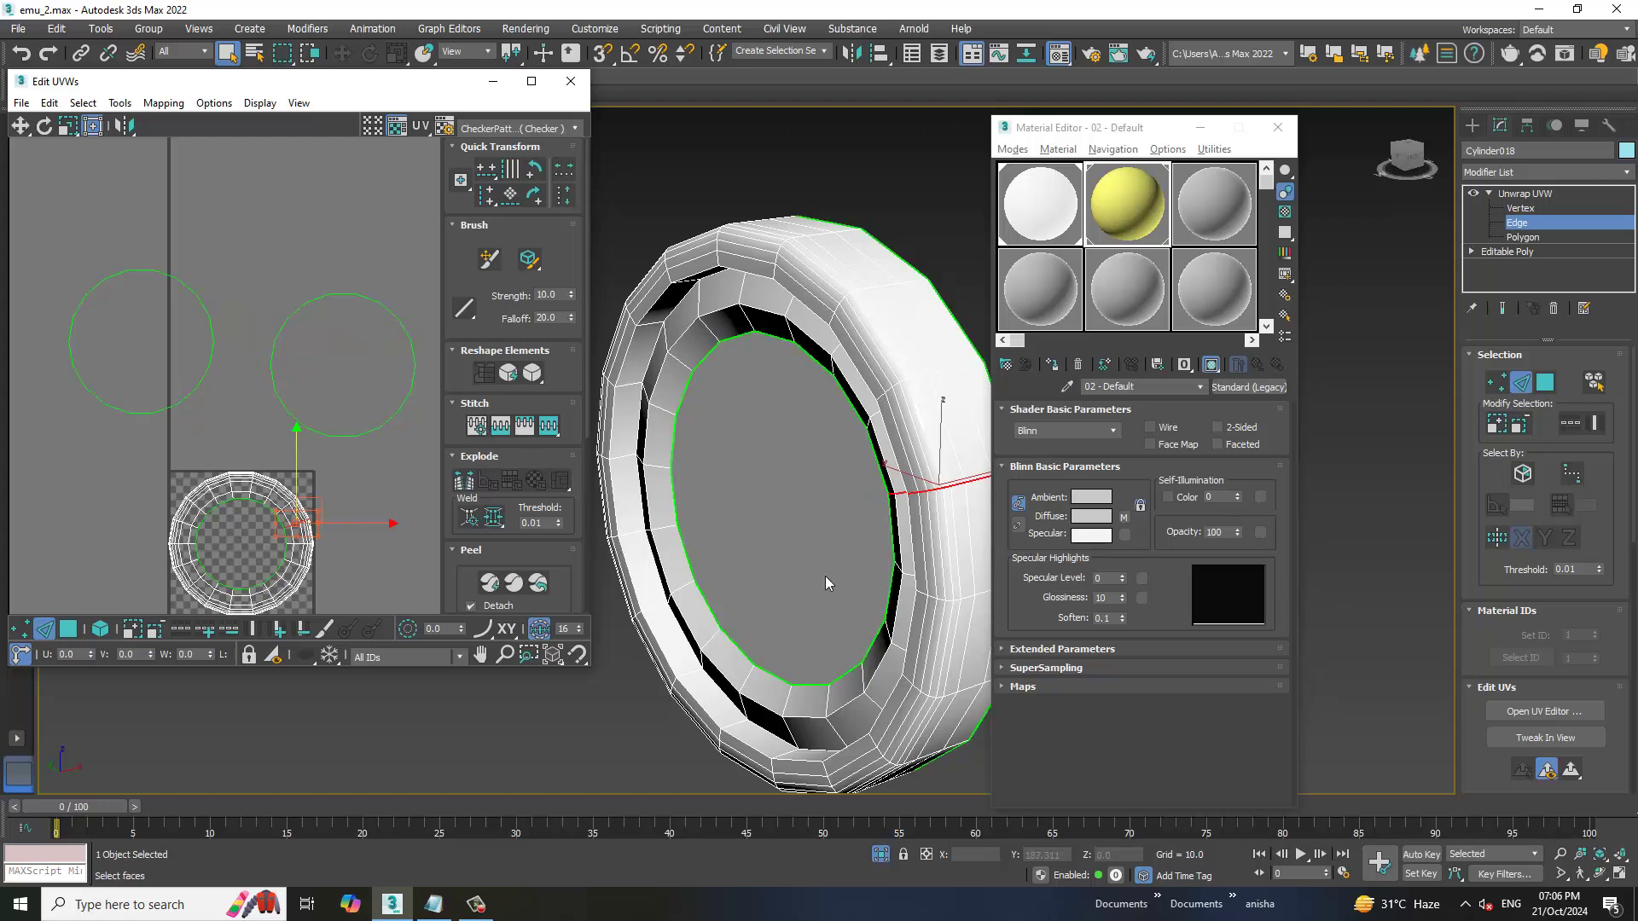
{"action": "mouse_move", "coordinate": [825, 576]}
{"action": "middle_mouse_down", "text": "alt"}
{"action": "mouse_move", "coordinate": [838, 536]}
{"action": "mouse_move", "coordinate": [884, 524]}
{"action": "mouse_move", "coordinate": [878, 574]}
{"action": "mouse_move", "coordinate": [925, 541]}
{"action": "mouse_move", "coordinate": [878, 549]}
{"action": "middle_mouse_up", "text": "alt"}
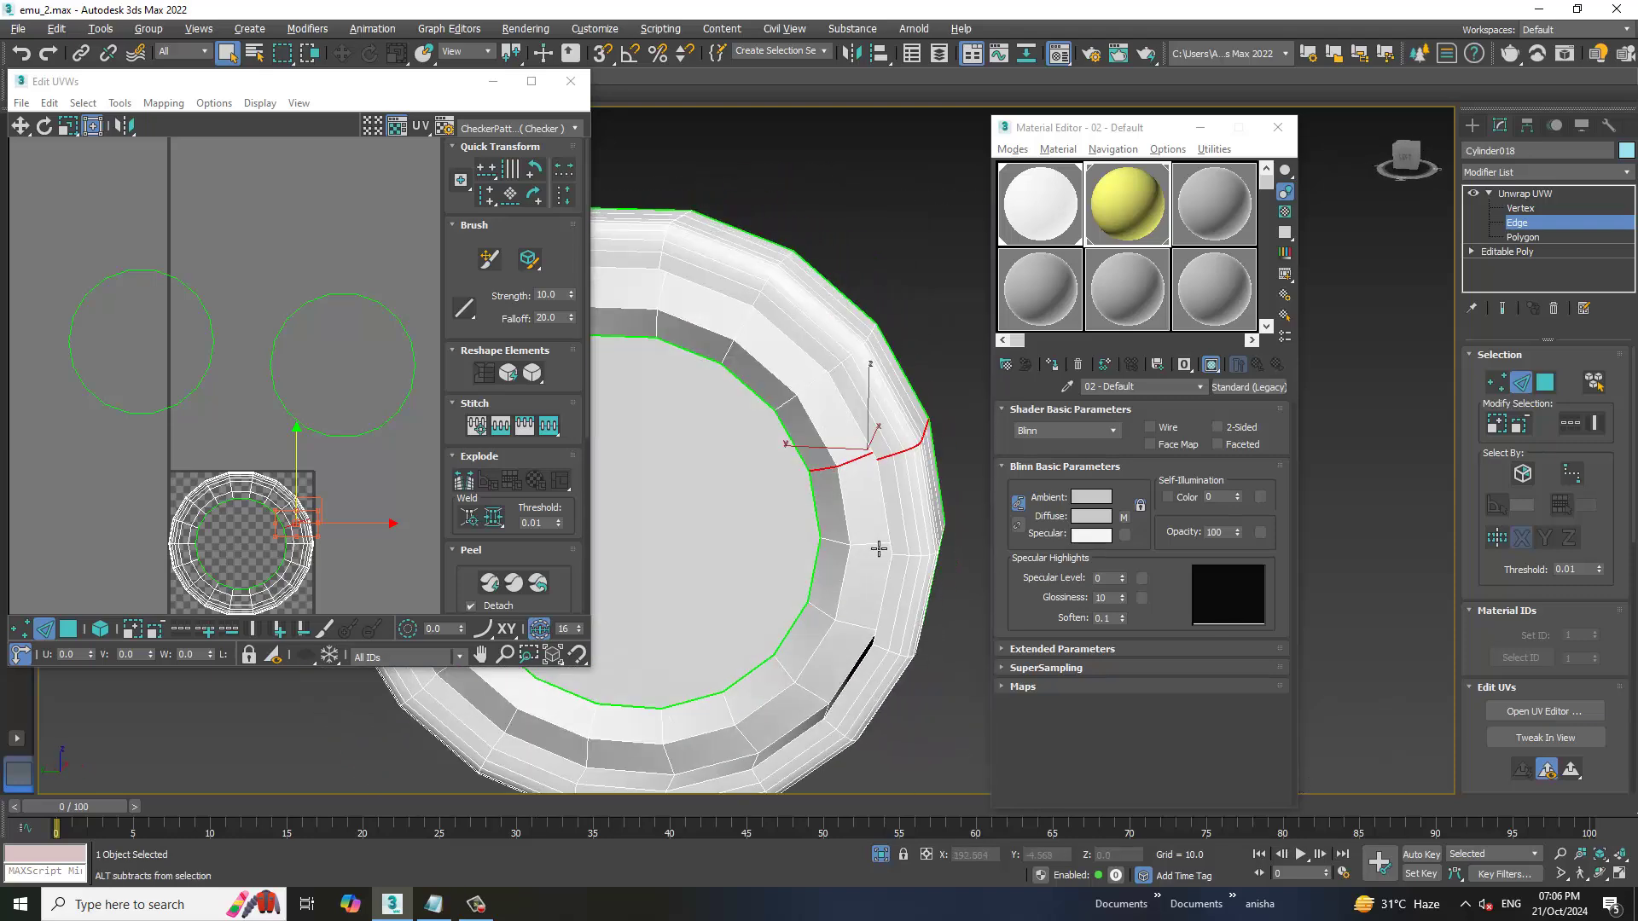
{"action": "left_click", "coordinate": [474, 474]}
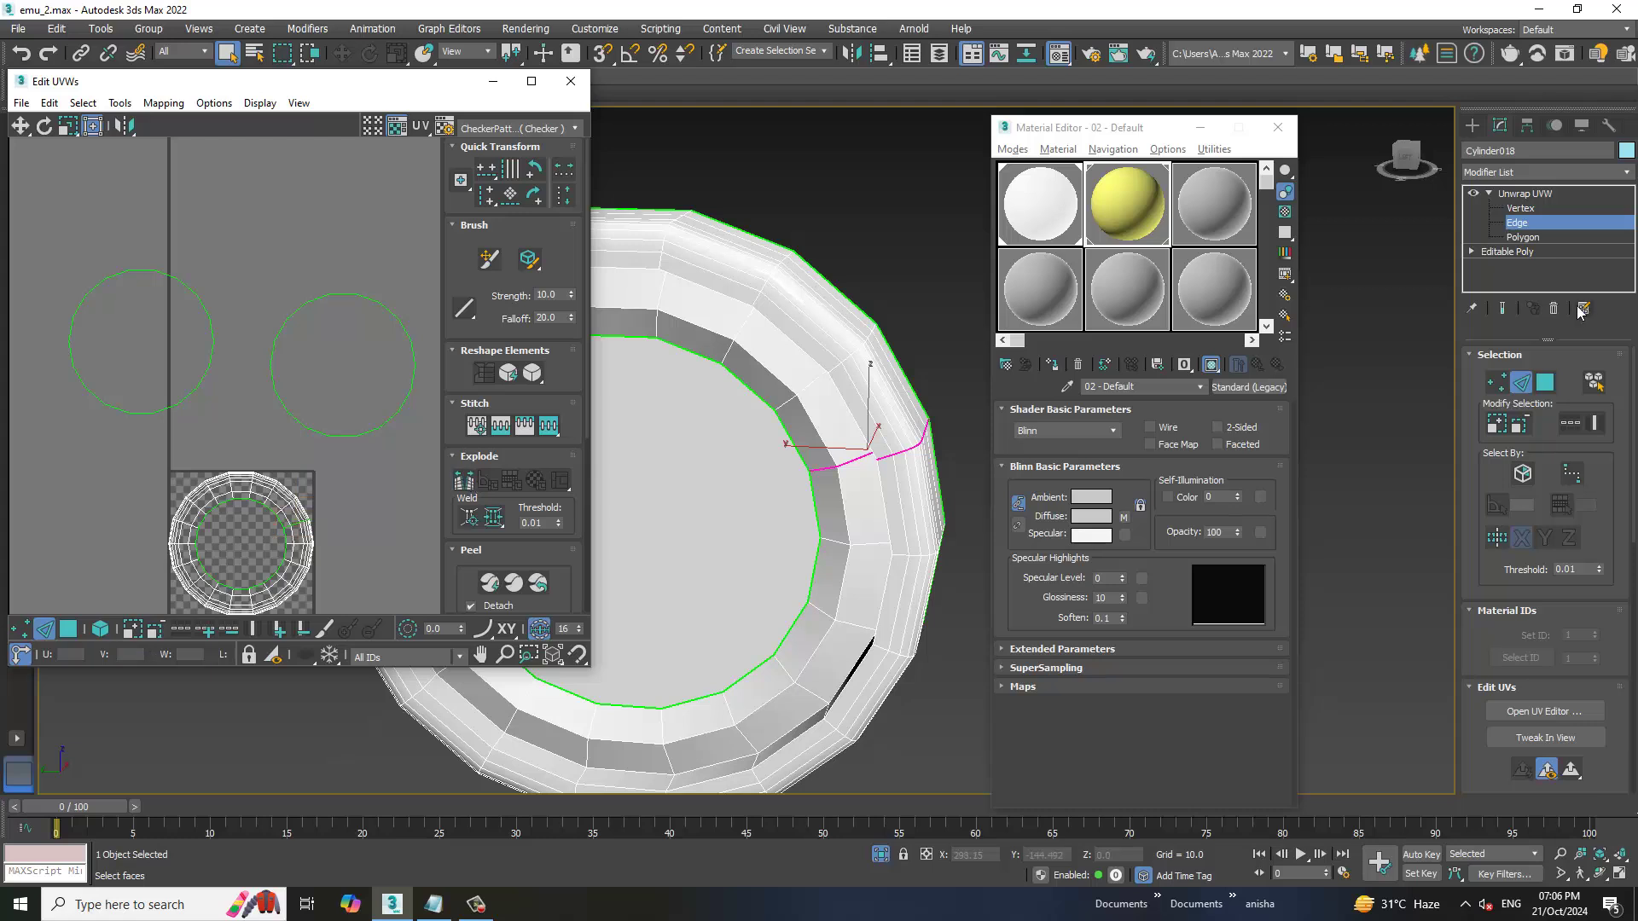
Peel the ring's polygons into a flat UV strip
{"action": "left_click", "coordinate": [1554, 237]}
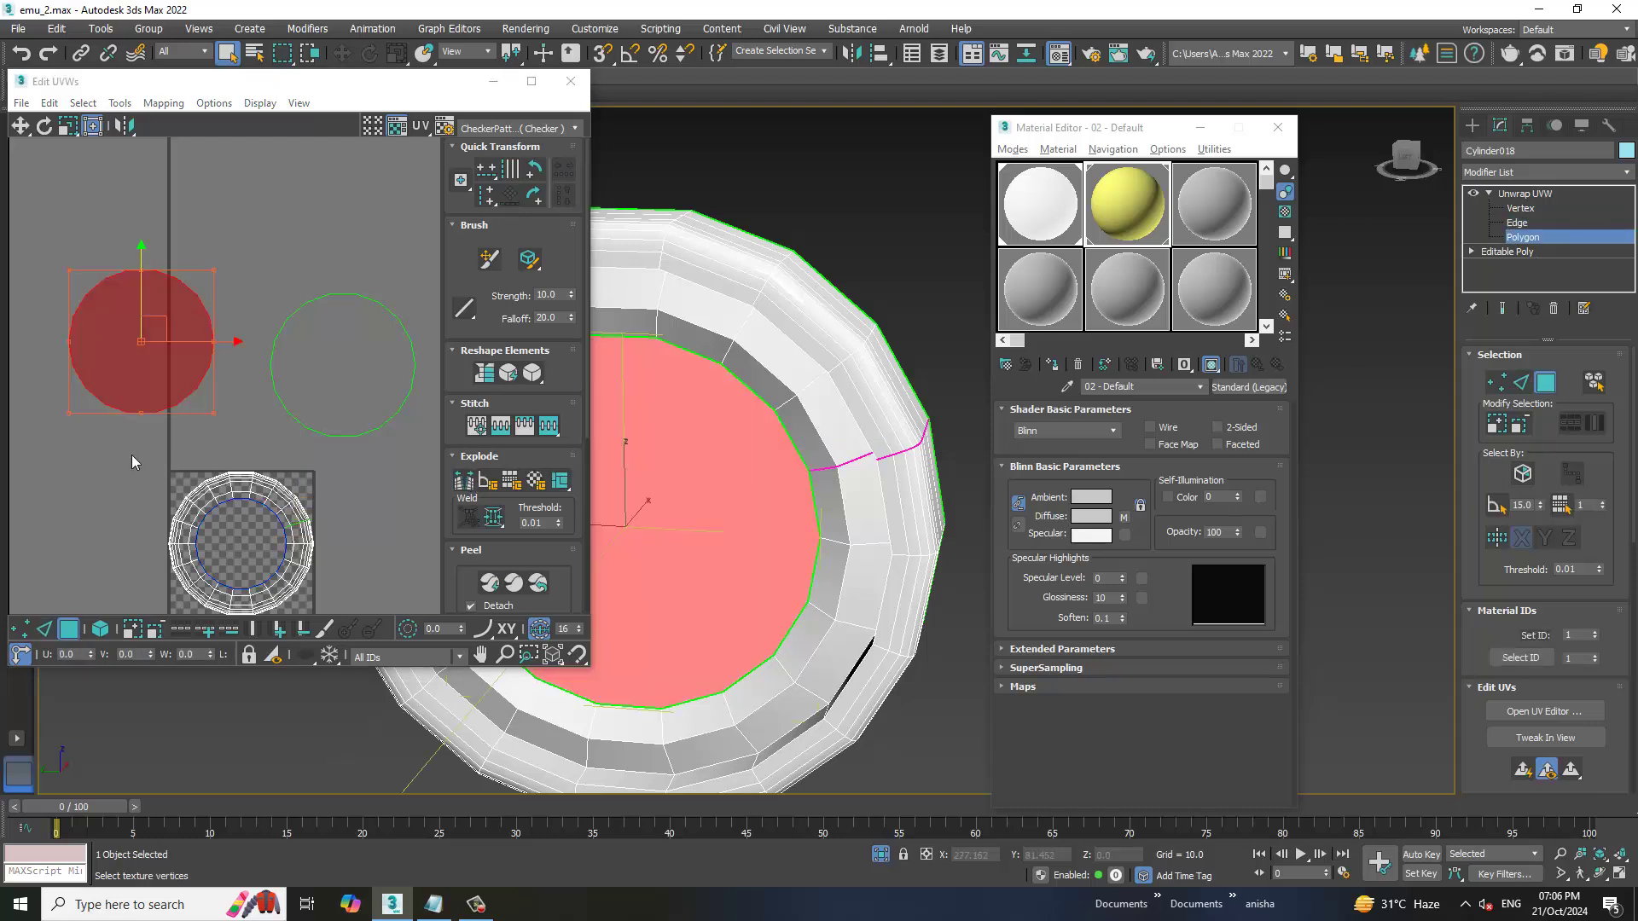
{"action": "left_click_drag", "start_coordinate": [131, 462], "coordinate": [307, 612]}
{"action": "left_click", "coordinate": [494, 584]}
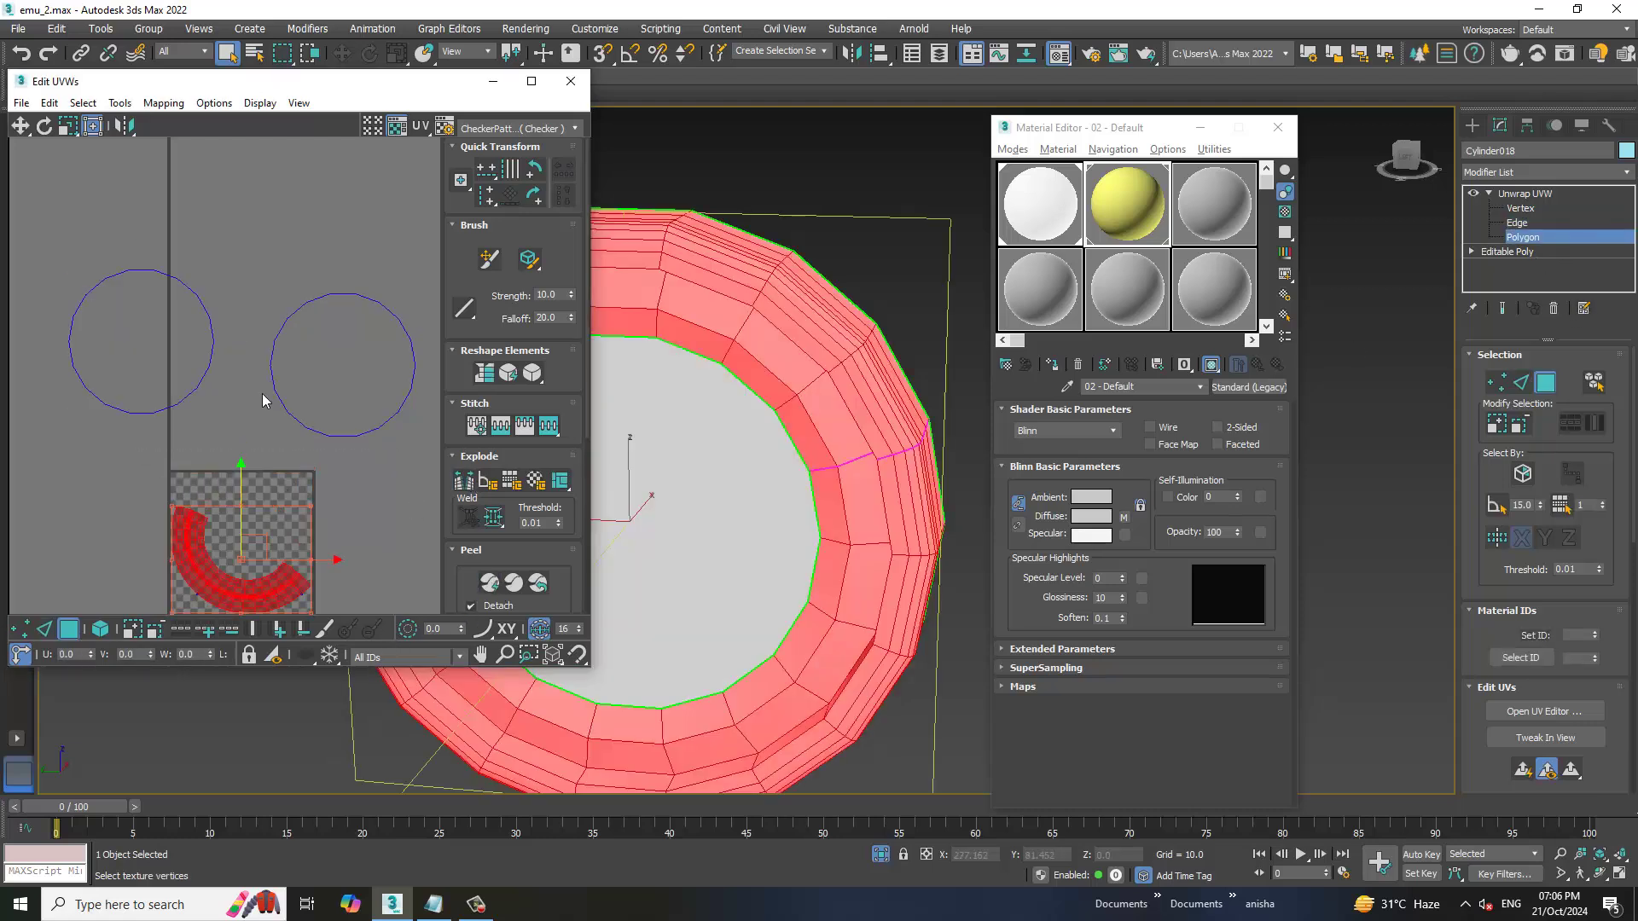
{"action": "scroll", "coordinate": [224, 331], "scroll_direction": "down", "scroll_amount": 3}
Select all three UV islands and pack them into the tile
{"action": "left_click_drag", "start_coordinate": [96, 220], "coordinate": [383, 546]}
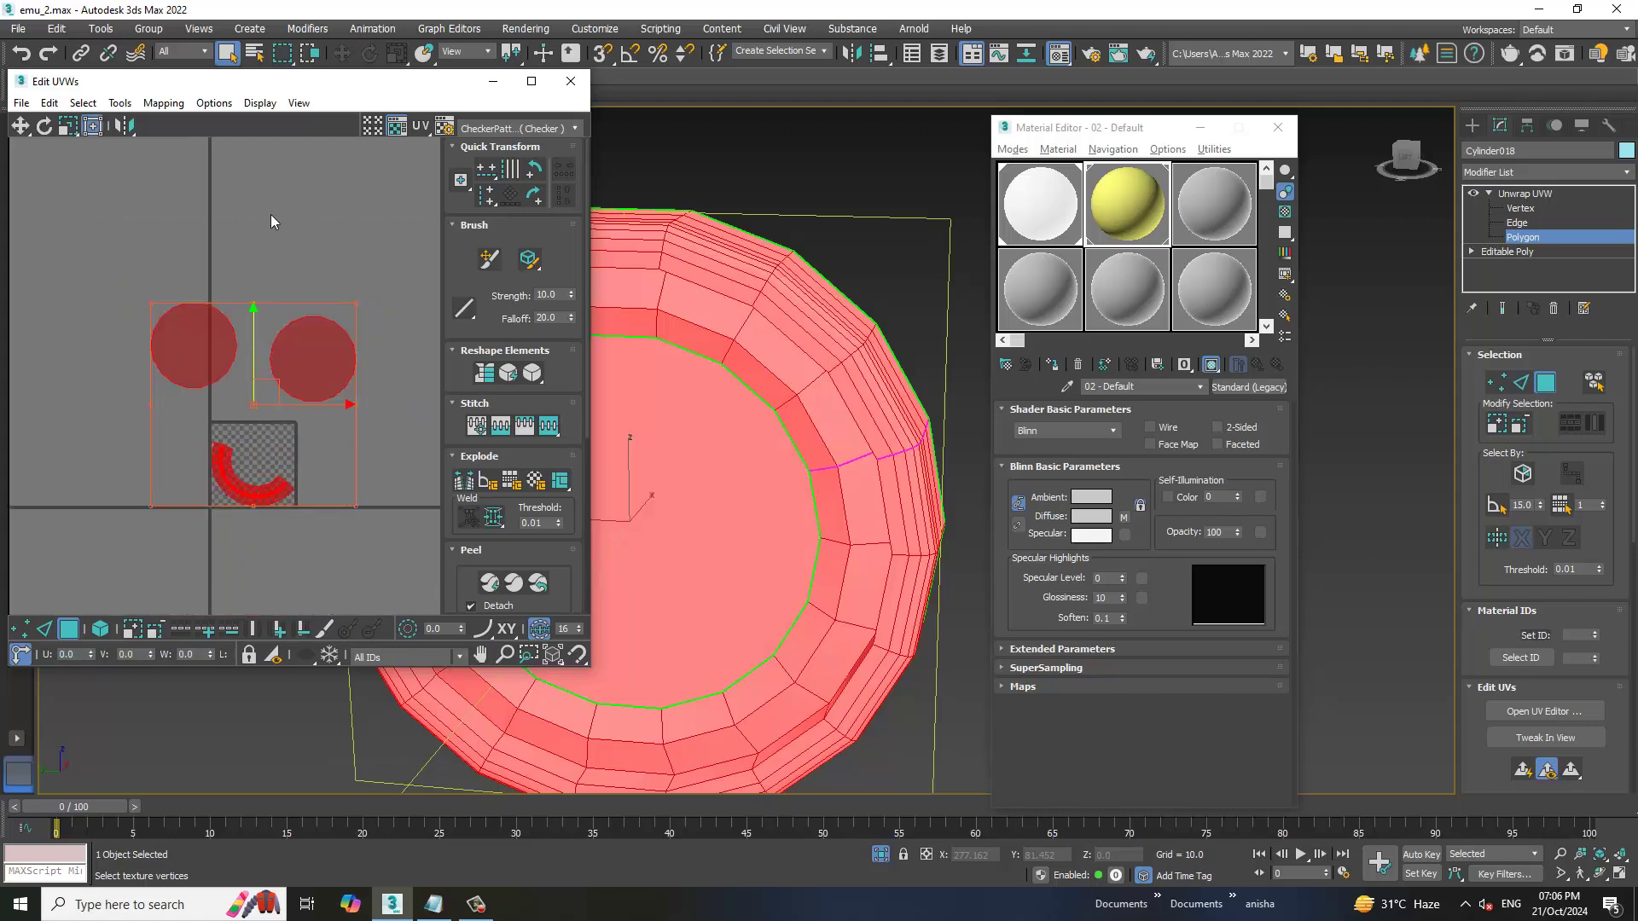
{"action": "left_click", "coordinate": [119, 102]}
{"action": "left_click", "coordinate": [226, 326]}
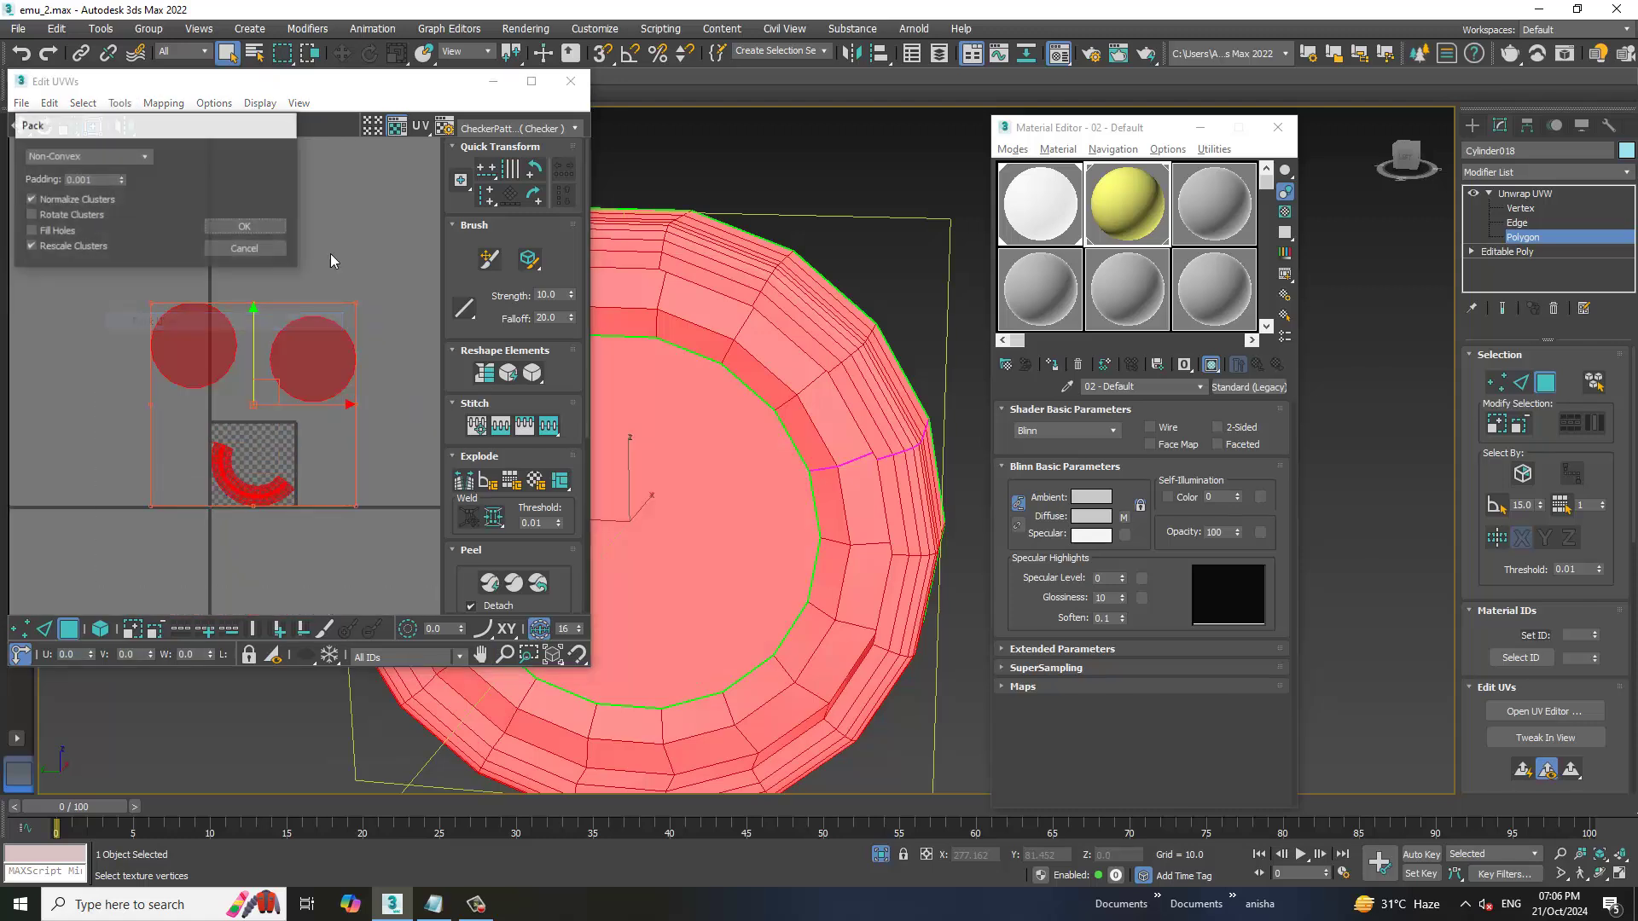
{"action": "left_click", "coordinate": [244, 226]}
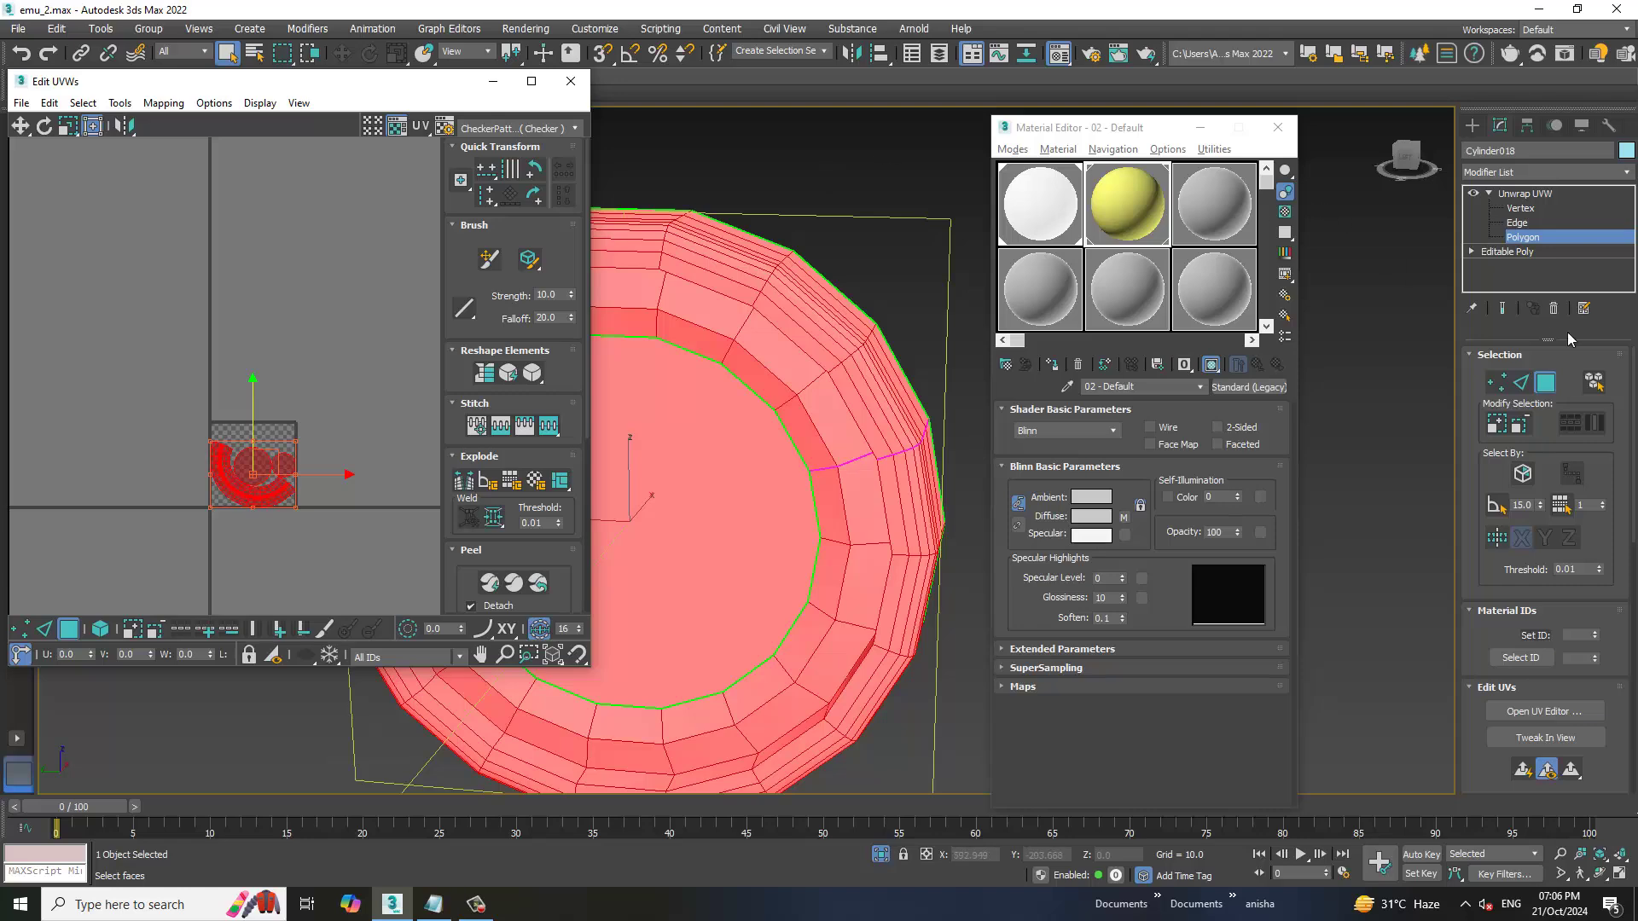
Assign the checker material to the ring, close Edit UVWs, and end isolation
{"action": "left_click", "coordinate": [1528, 194]}
{"action": "middle_click_drag", "start_coordinate": [811, 444], "coordinate": [853, 478], "text": "alt"}
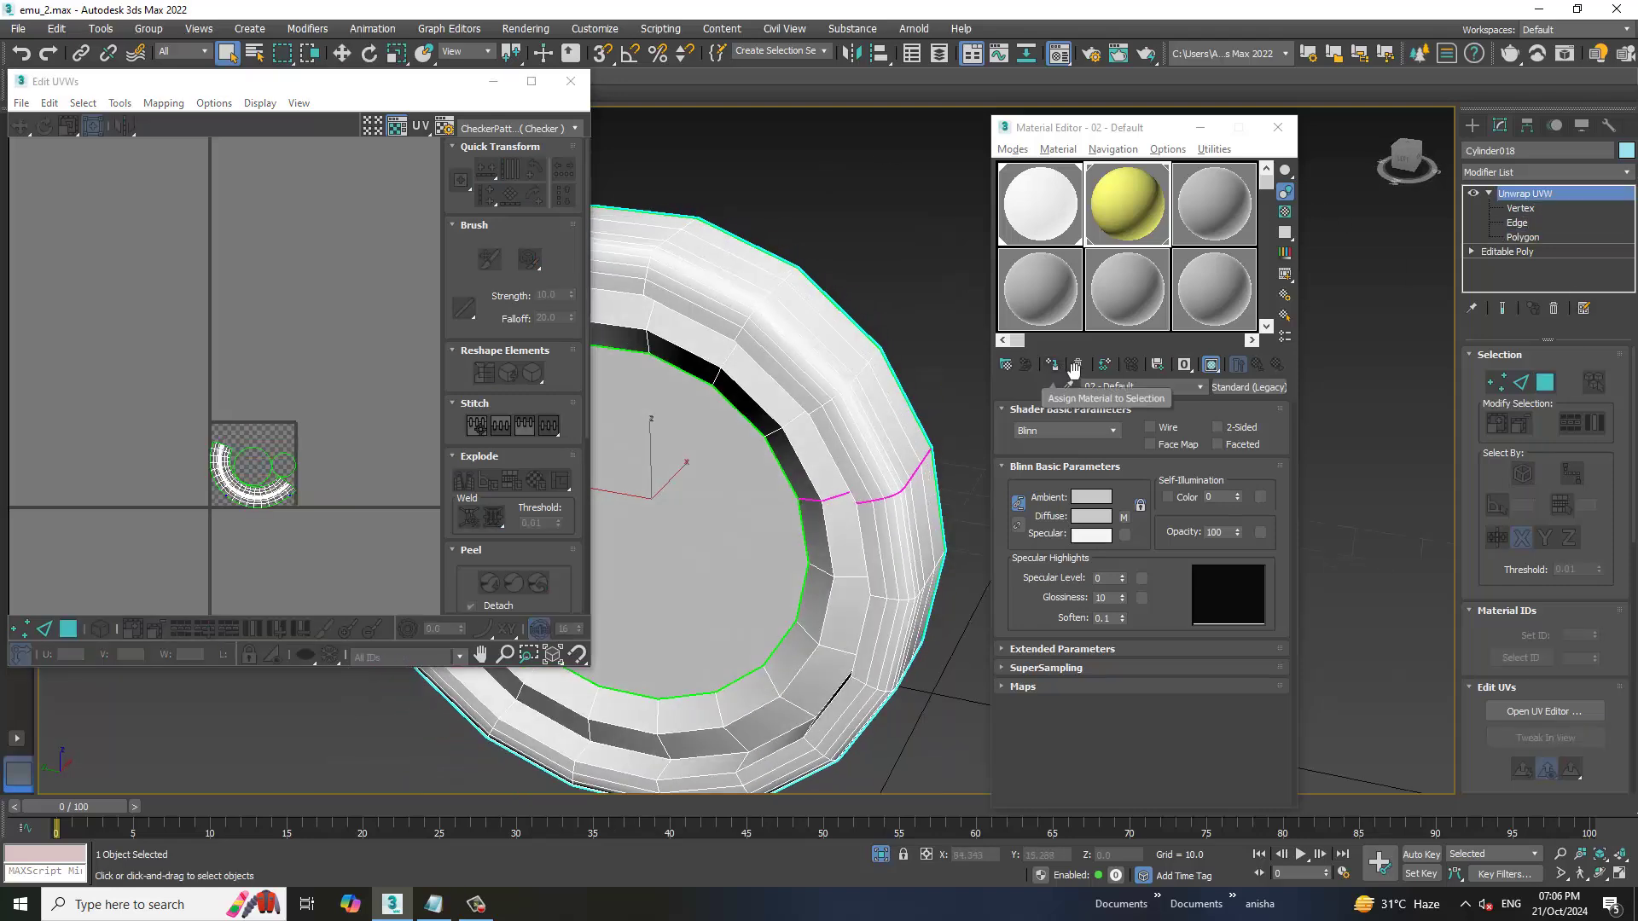
{"action": "left_click", "coordinate": [1055, 367]}
{"action": "left_click", "coordinate": [571, 81]}
{"action": "right_click", "coordinate": [805, 189]}
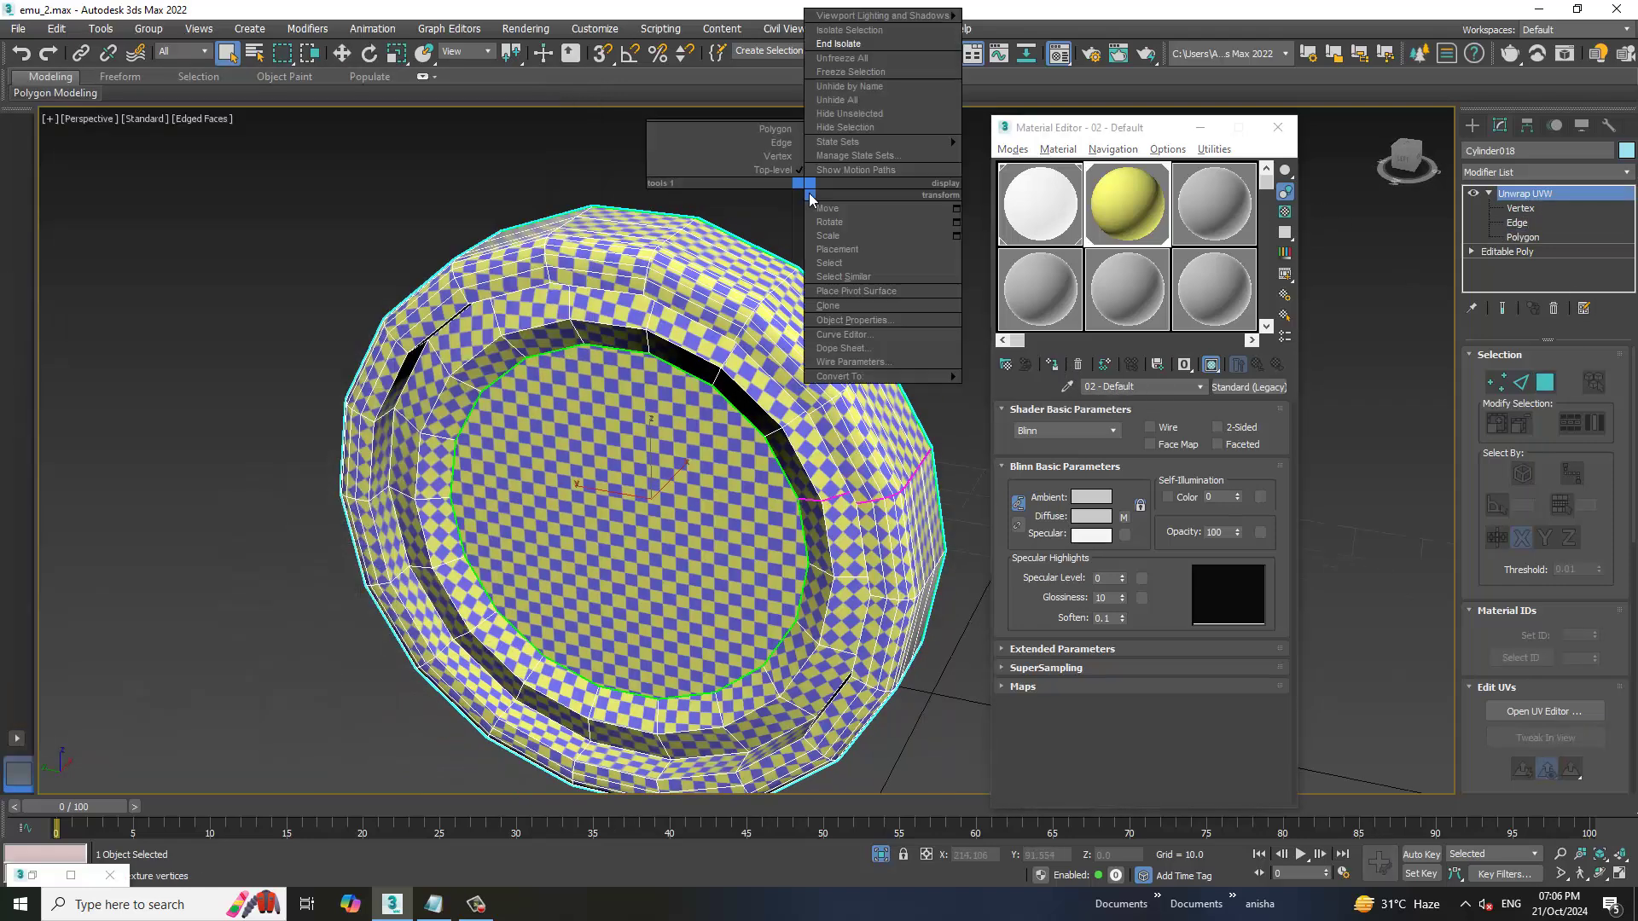
{"action": "left_click", "coordinate": [839, 43]}
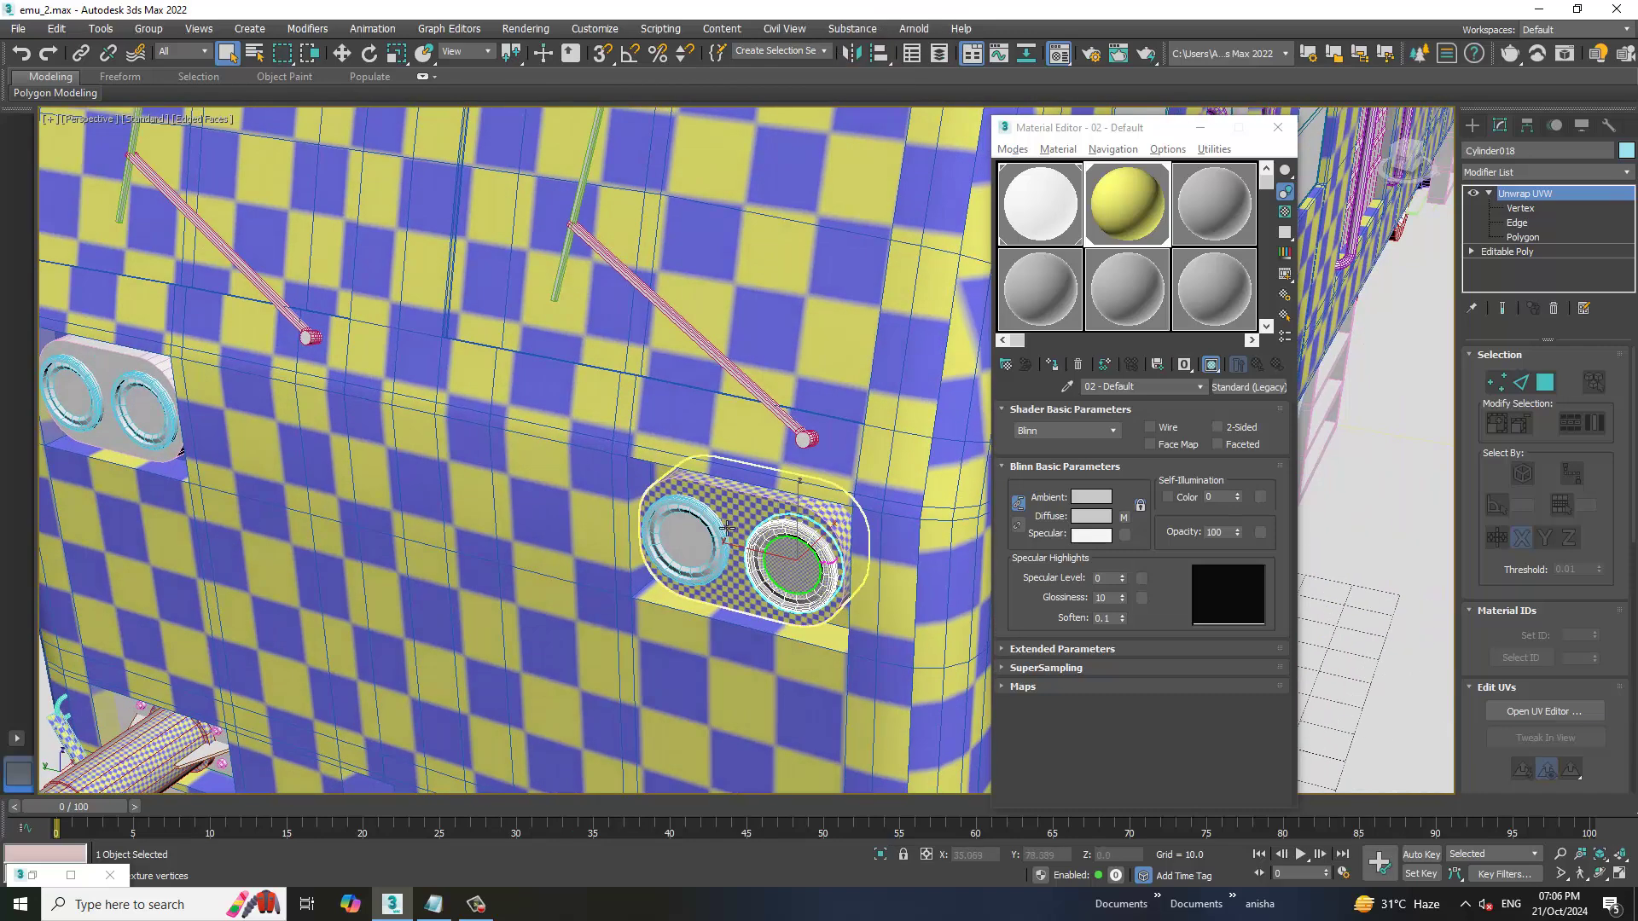
Replace the left headlight ring with an independent copy of the right-hole ring
{"action": "left_click", "coordinate": [700, 534]}
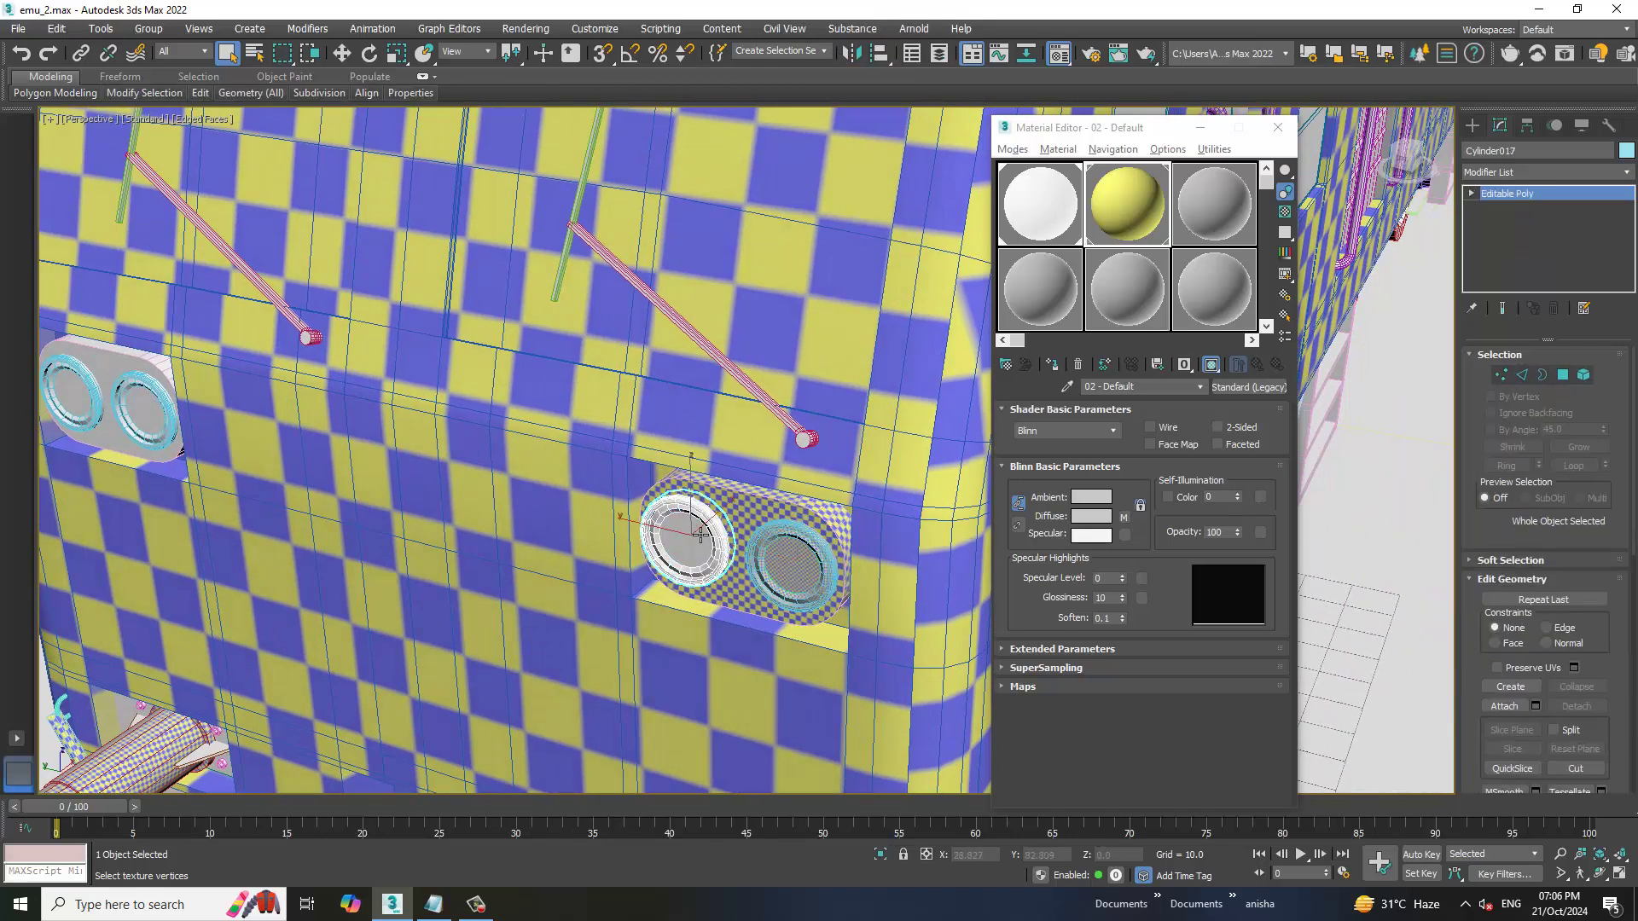
{"action": "key", "text": "Delete"}
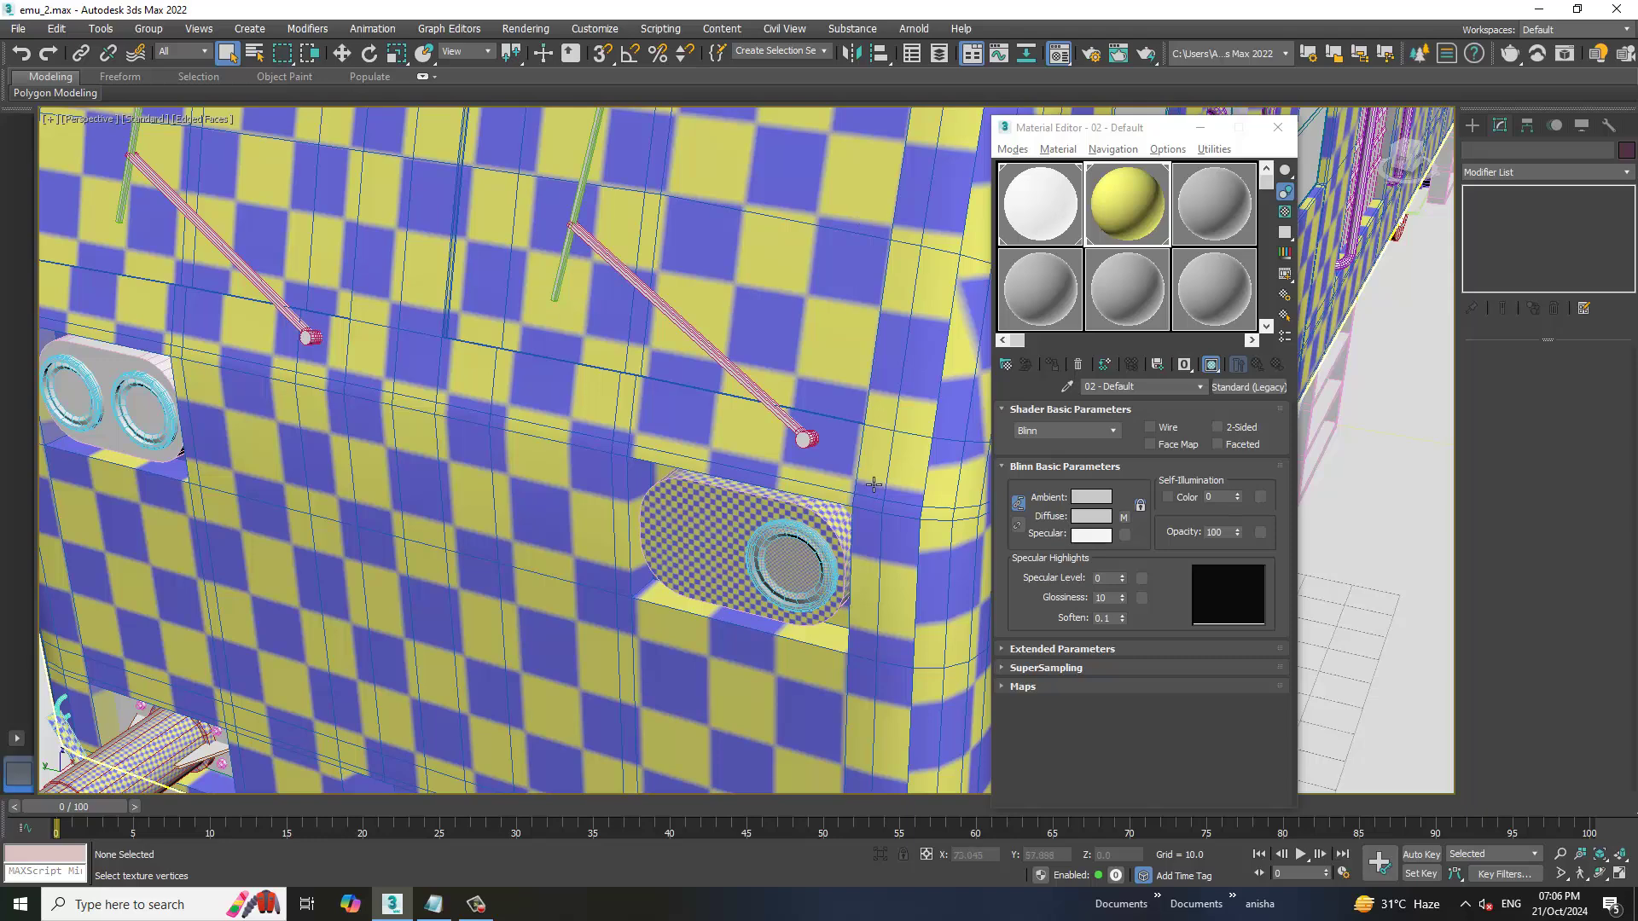
{"action": "left_click", "coordinate": [794, 563]}
{"action": "key", "text": "w"}
{"action": "scroll", "coordinate": [806, 564], "scroll_direction": "up", "scroll_amount": 4}
{"action": "scroll", "coordinate": [806, 565], "scroll_direction": "up", "scroll_amount": 2}
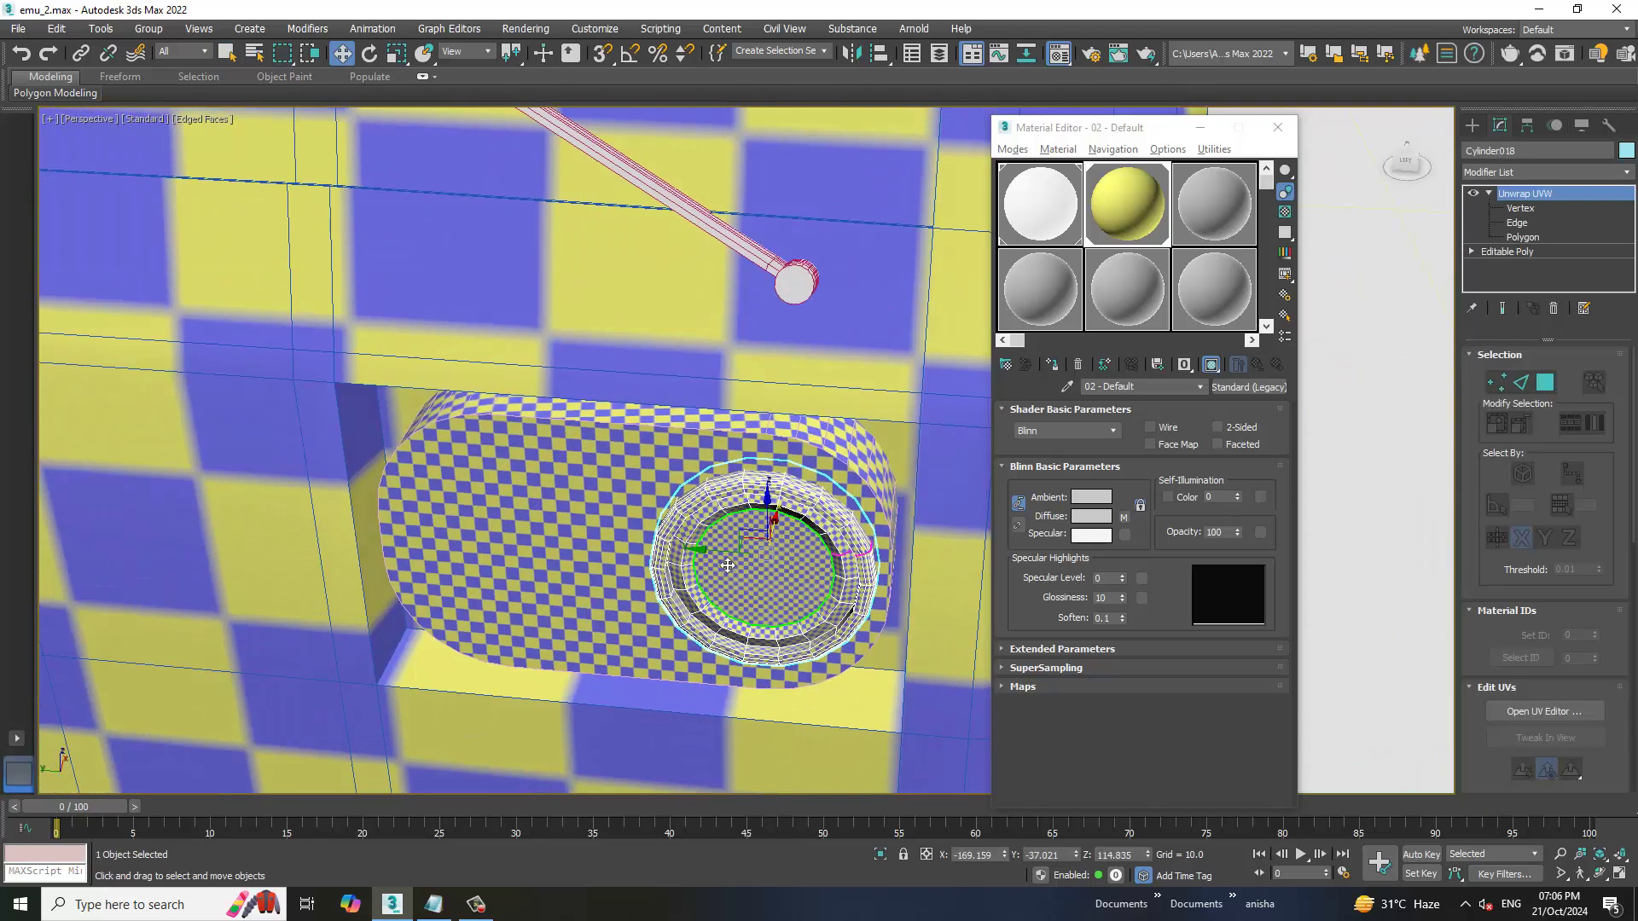
{"action": "left_click_drag", "start_coordinate": [728, 564], "coordinate": [483, 548], "text": "shift"}
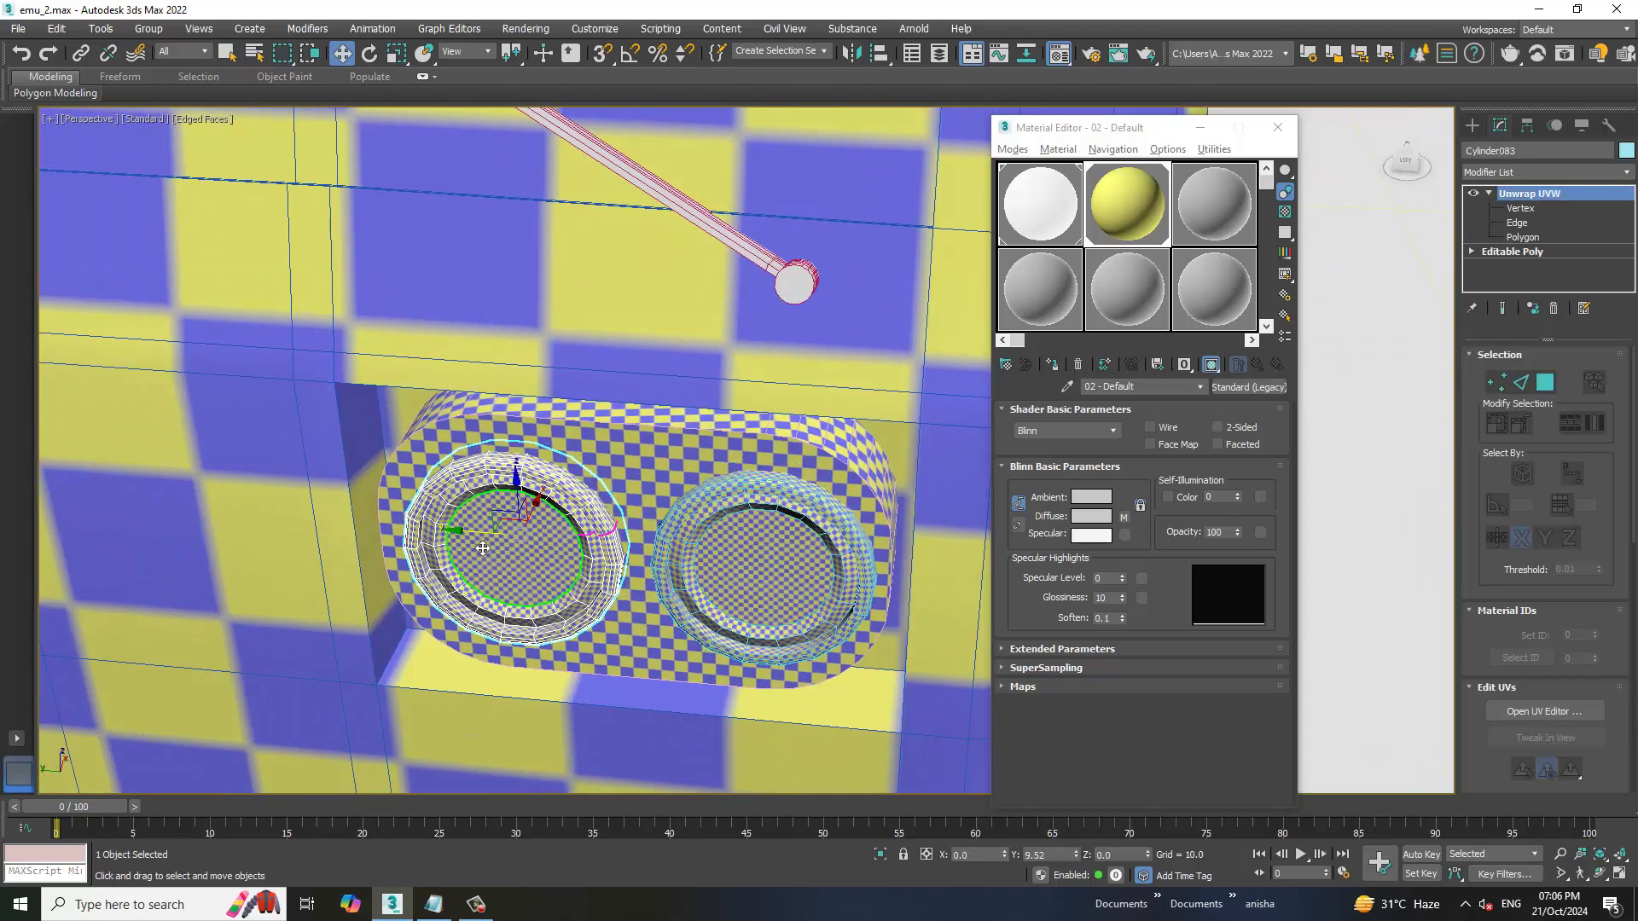
{"action": "left_click_drag", "start_coordinate": [483, 549], "coordinate": [473, 540], "text": "shift"}
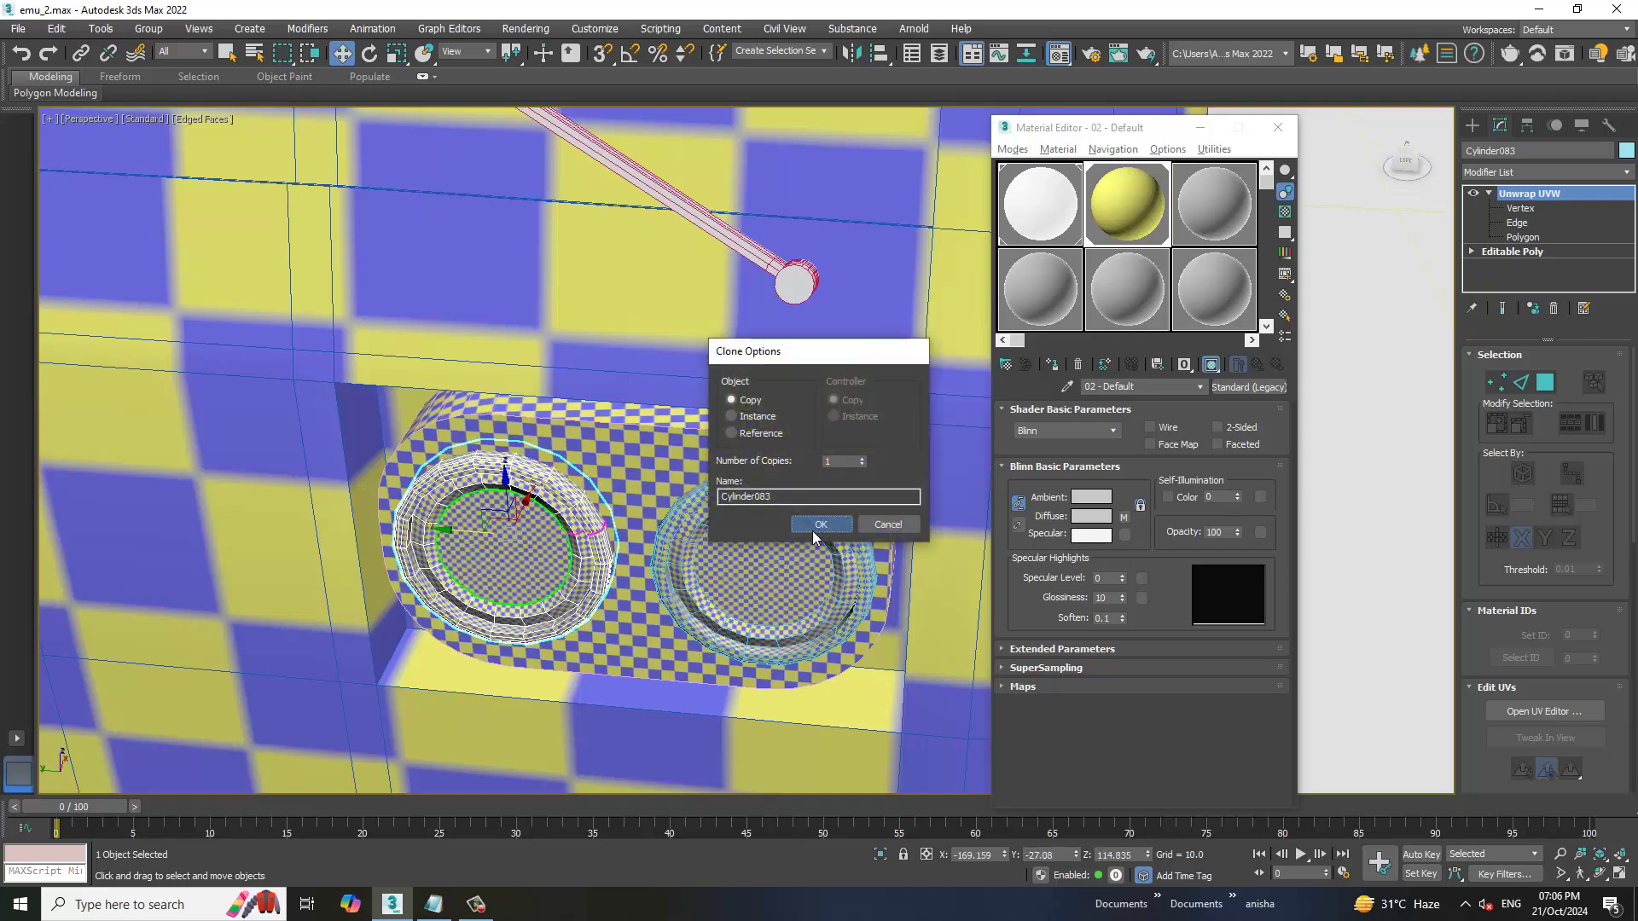
{"action": "left_click", "coordinate": [815, 533]}
{"action": "scroll", "coordinate": [768, 538], "scroll_direction": "down", "scroll_amount": 5}
Copy the lamp housing with both rings as a unit to the left across the front
{"action": "left_click", "coordinate": [632, 490]}
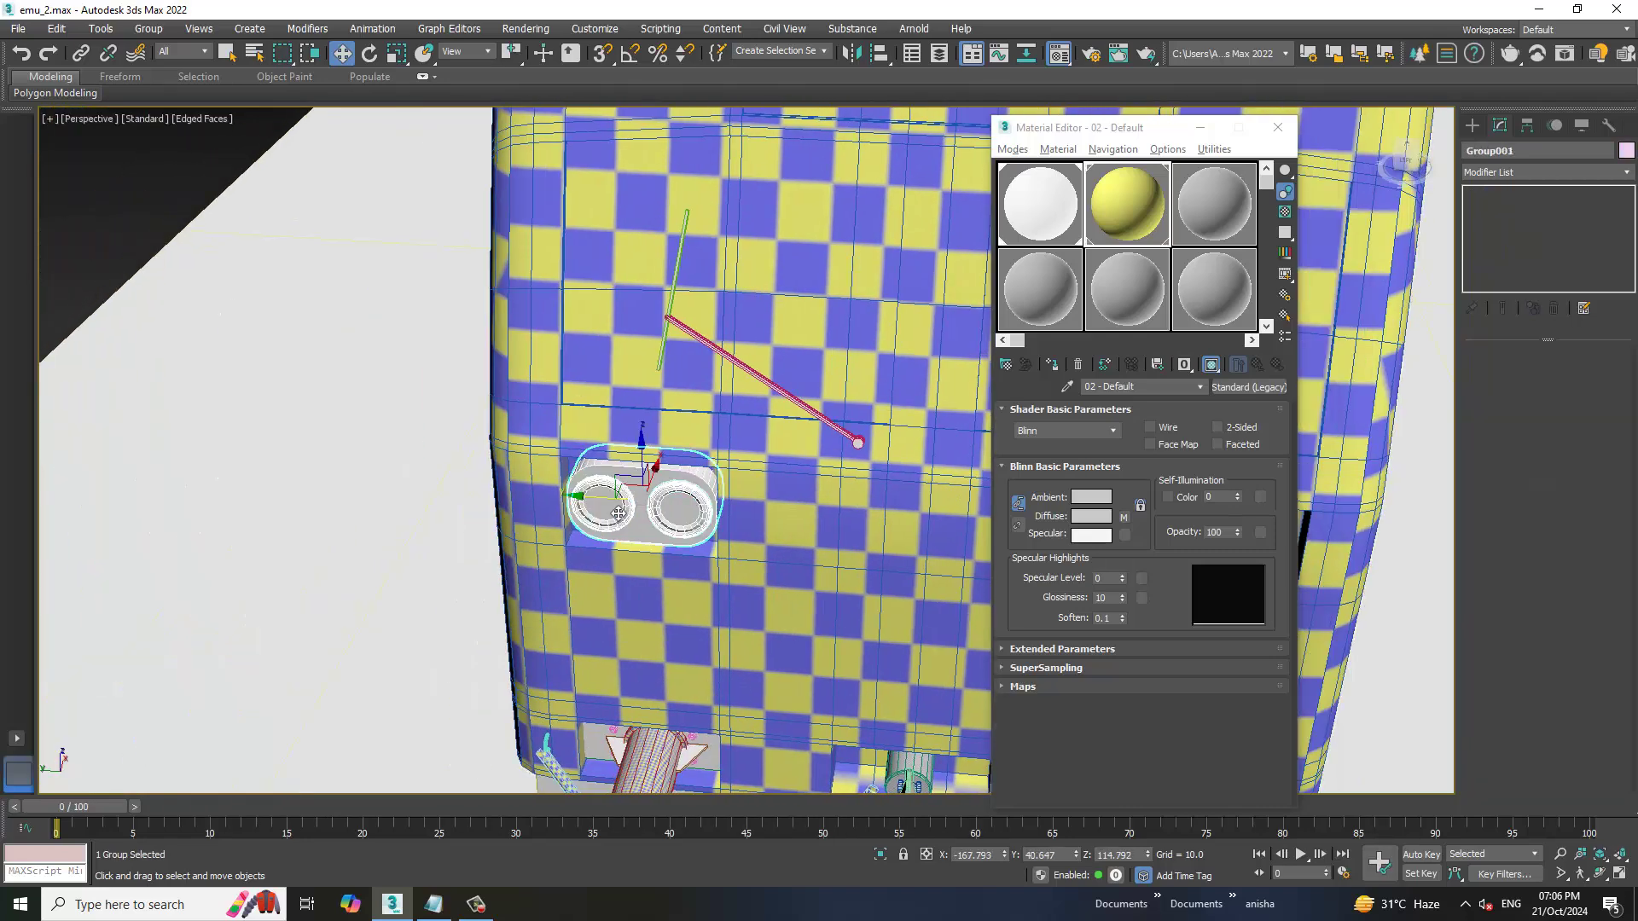
{"action": "left_click", "coordinate": [668, 521]}
{"action": "middle_click_drag", "start_coordinate": [668, 521], "coordinate": [699, 546], "text": "alt"}
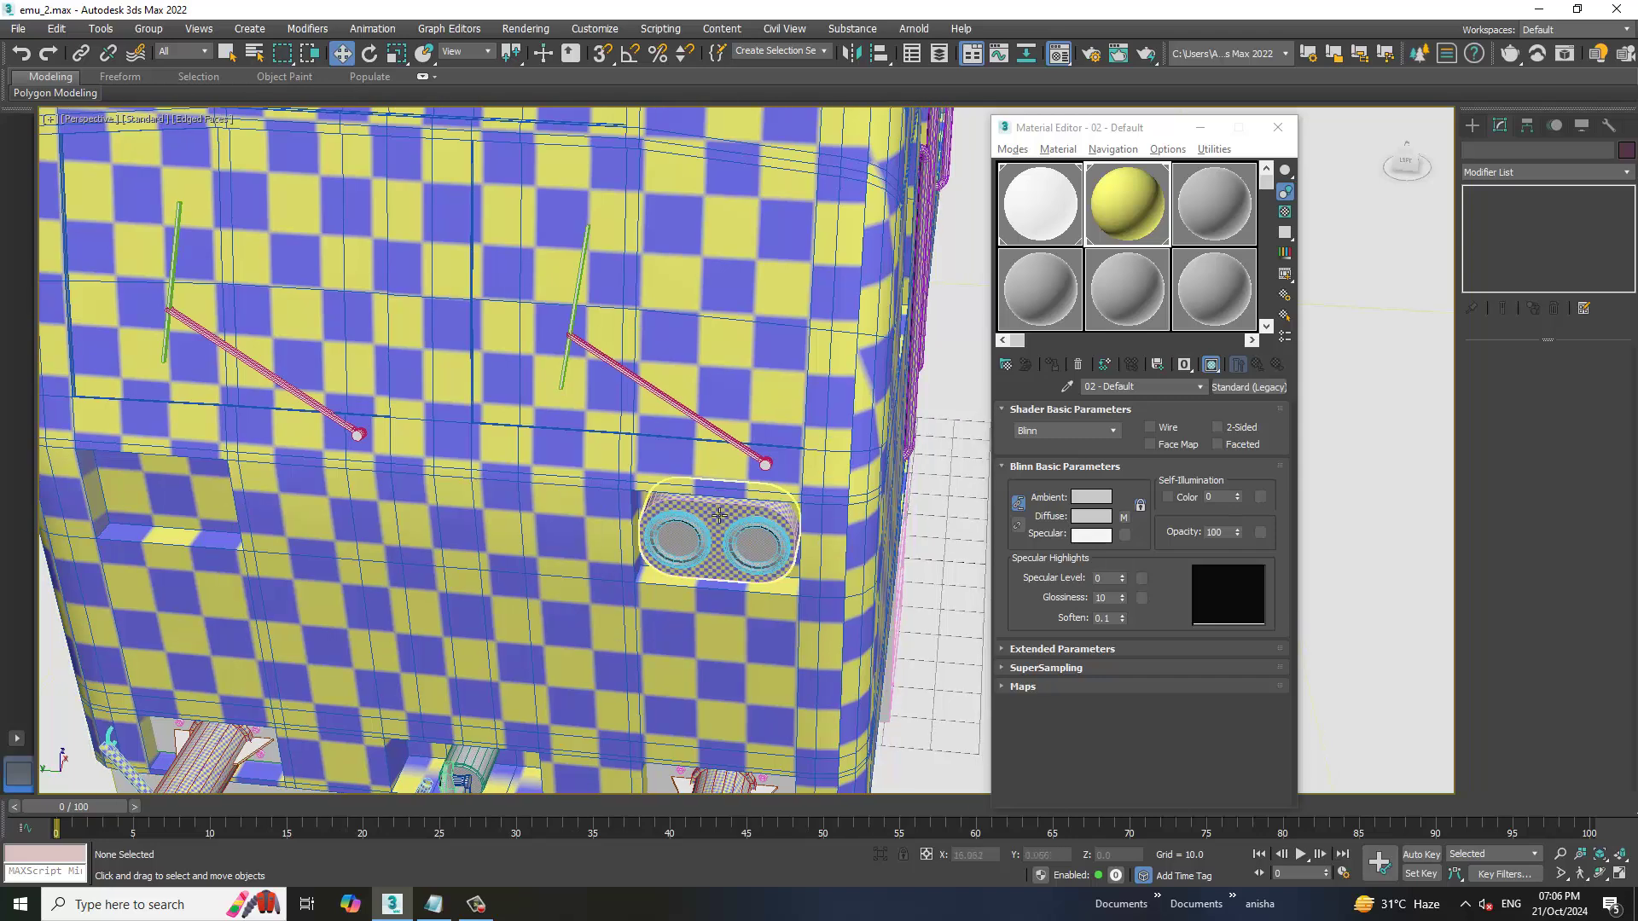
{"action": "scroll", "coordinate": [700, 546], "scroll_direction": "up", "scroll_amount": 3}
{"action": "left_click", "coordinate": [695, 512], "text": "ctrl"}
{"action": "left_click", "coordinate": [859, 538], "text": "ctrl"}
{"action": "scroll", "coordinate": [853, 537], "scroll_direction": "down", "scroll_amount": 5}
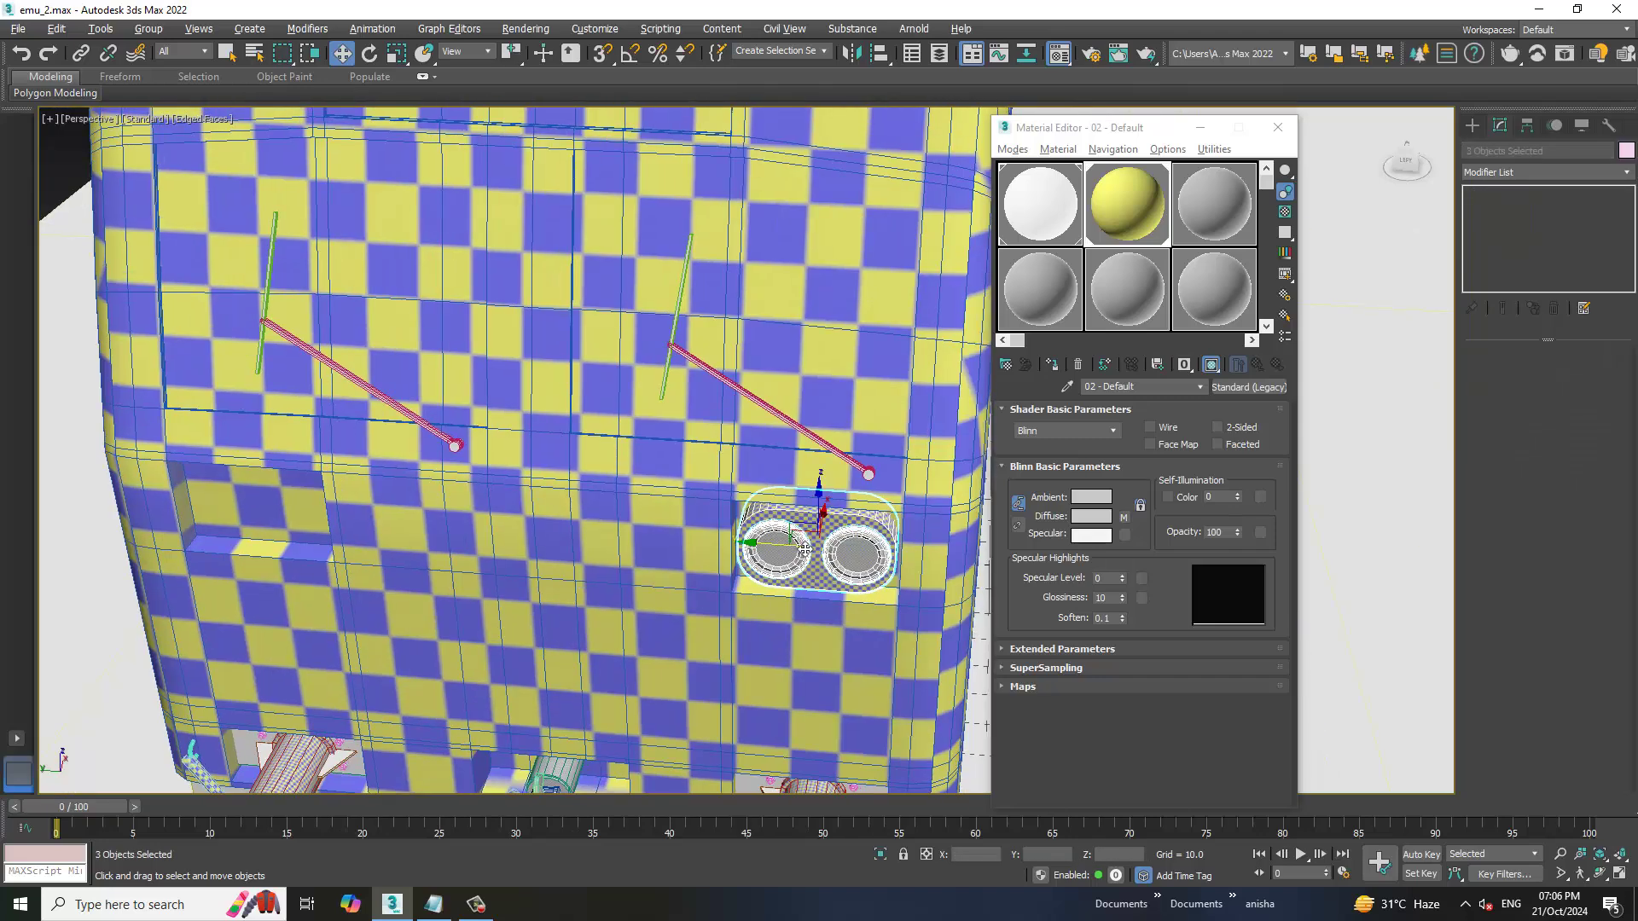
{"action": "scroll", "coordinate": [778, 561], "scroll_direction": "up", "scroll_amount": 2}
{"action": "left_click_drag", "start_coordinate": [778, 560], "coordinate": [163, 588], "text": "shift"}
{"action": "left_click", "coordinate": [821, 525]}
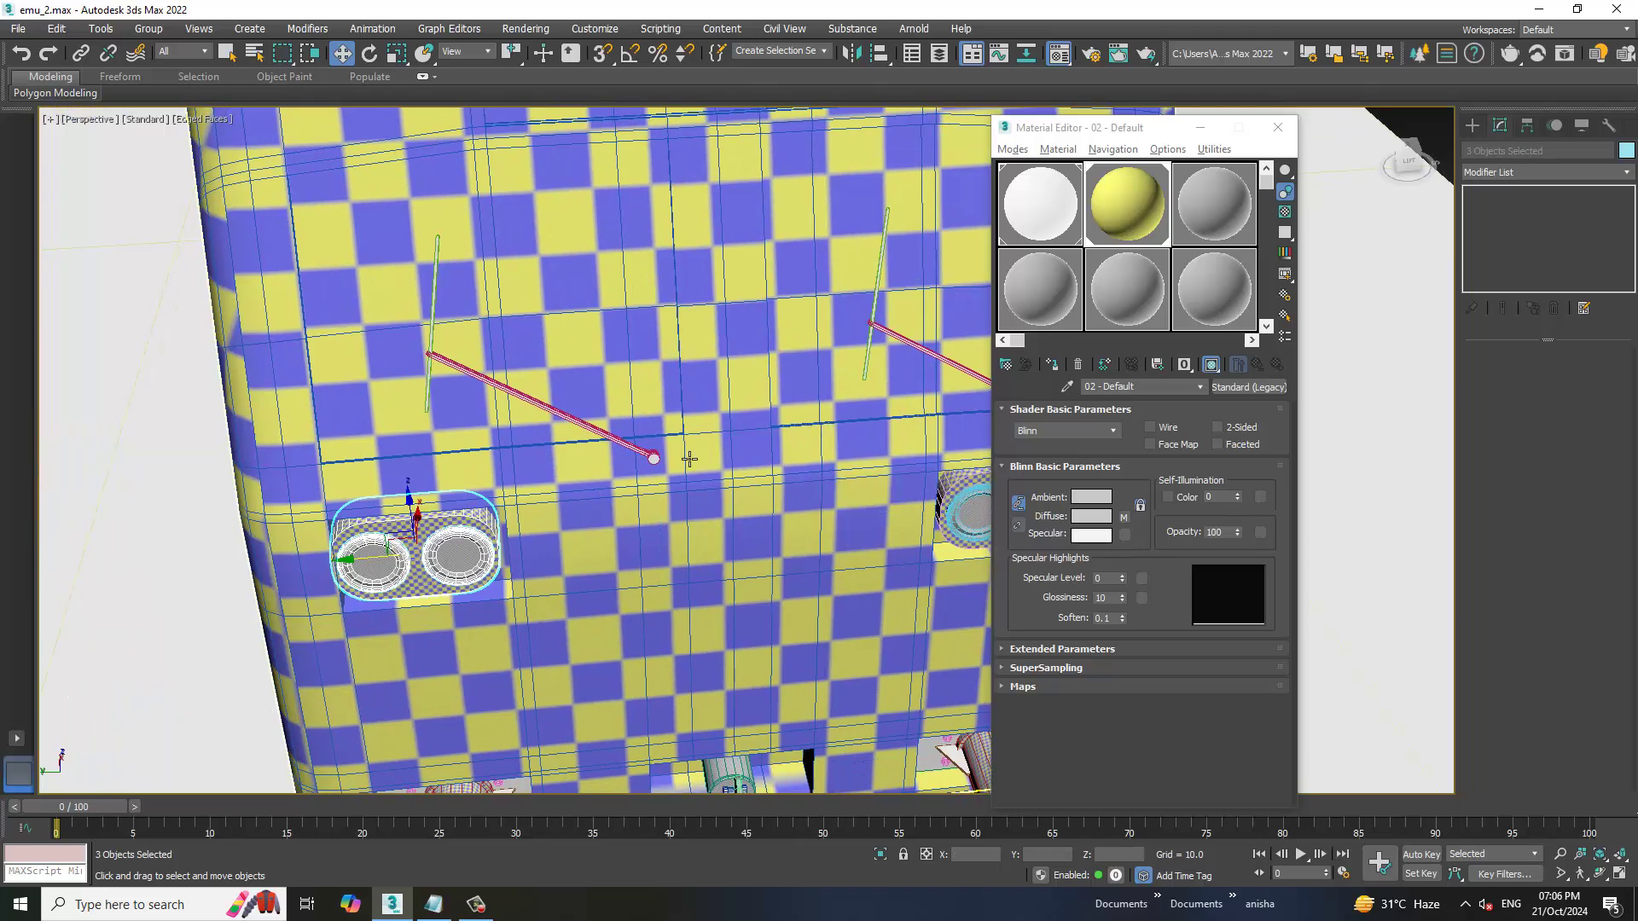
{"action": "scroll", "coordinate": [547, 546], "scroll_direction": "up", "scroll_amount": 2}
{"action": "scroll", "coordinate": [547, 537], "scroll_direction": "up", "scroll_amount": 2}
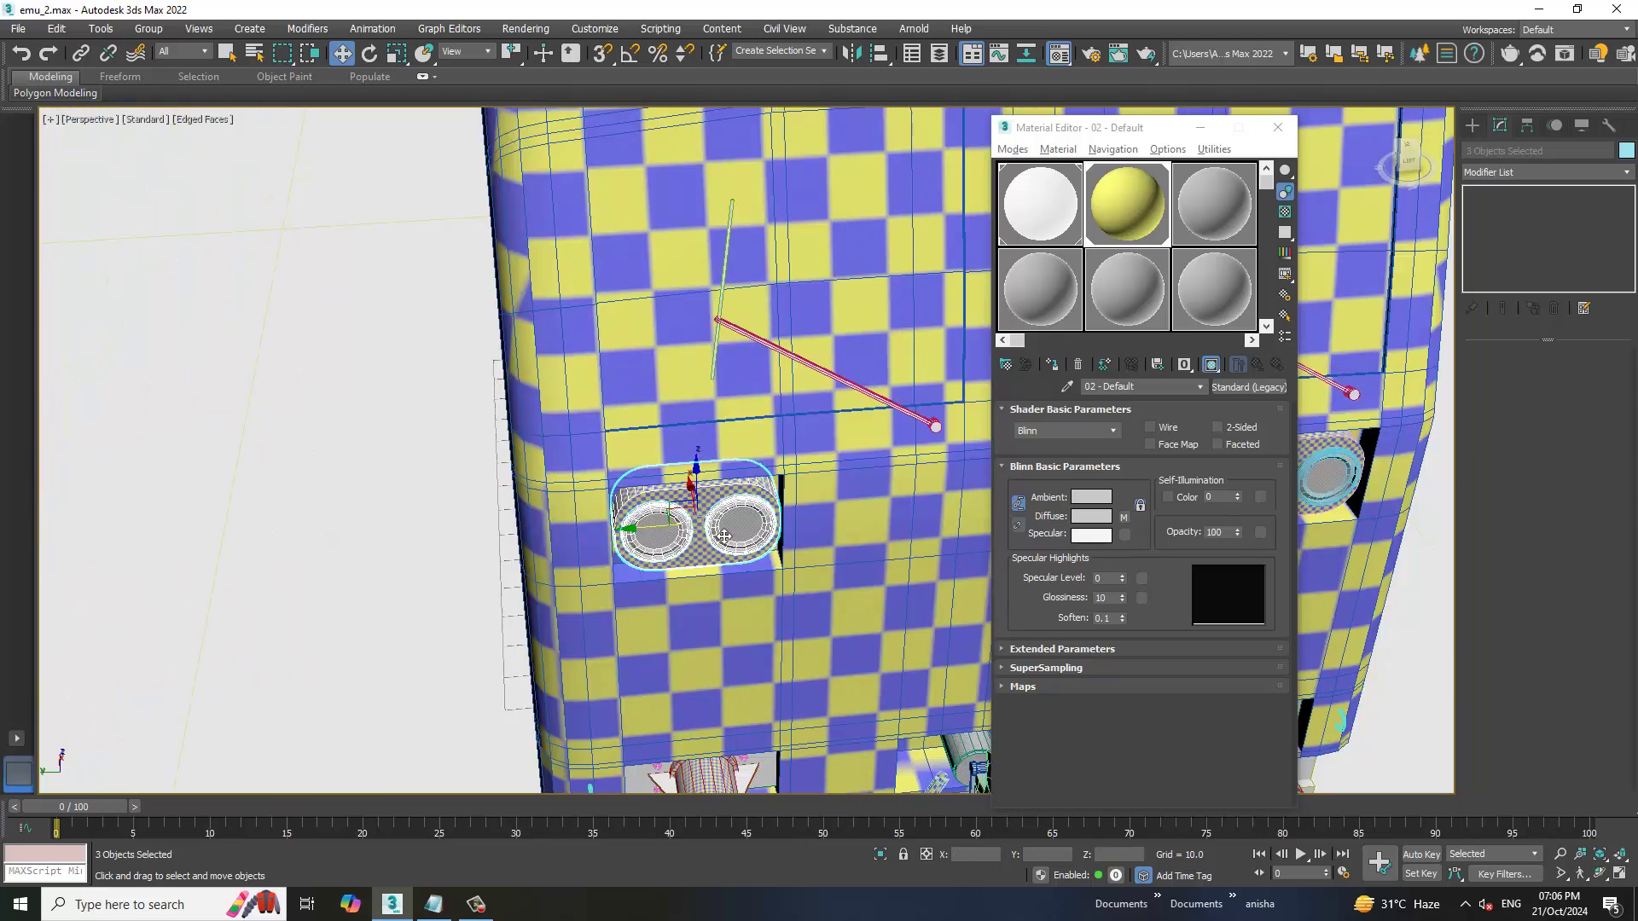
{"action": "scroll", "coordinate": [724, 537], "scroll_direction": "down", "scroll_amount": 6}
{"action": "mouse_move", "coordinate": [709, 416]}
{"action": "middle_mouse_down", "text": "alt"}
{"action": "mouse_move", "coordinate": [749, 437]}
{"action": "mouse_move", "coordinate": [620, 416]}
{"action": "mouse_move", "coordinate": [645, 422]}
{"action": "mouse_move", "coordinate": [665, 399]}
{"action": "middle_mouse_up", "text": "alt"}
Isolate Rectangle003 and add an Unwrap UVW modifier to it
{"action": "left_click", "coordinate": [621, 415]}
{"action": "key", "text": "alt+q"}
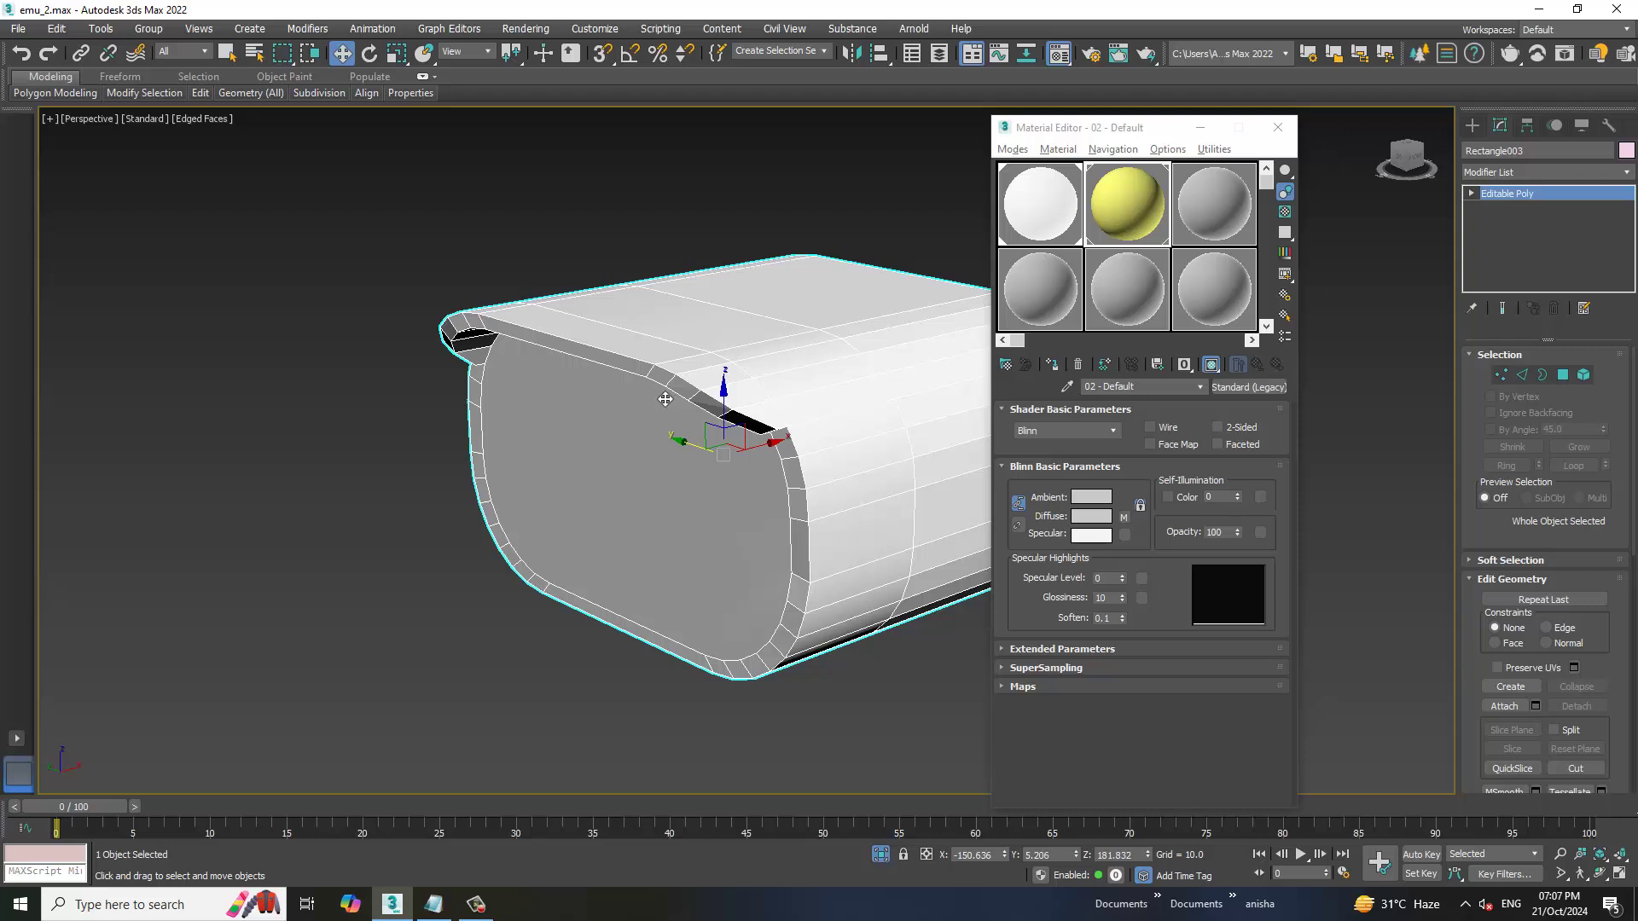
{"action": "left_click", "coordinate": [1533, 175]}
{"action": "scroll", "coordinate": [1505, 386], "scroll_direction": "down", "scroll_amount": 15}
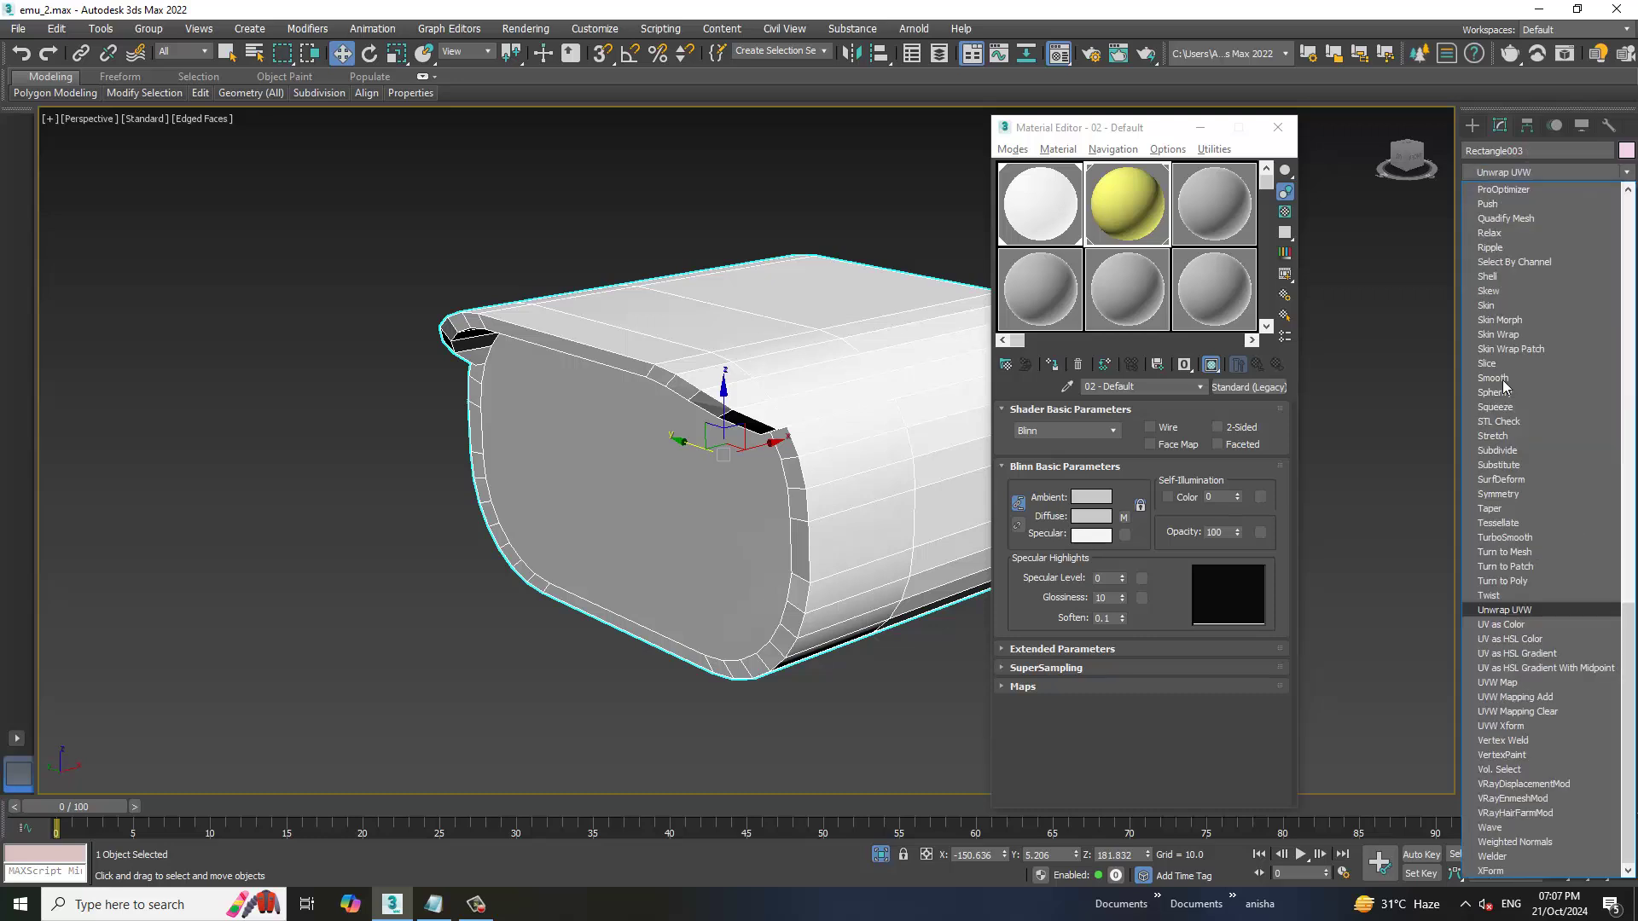
{"action": "left_click", "coordinate": [1539, 611]}
Flatten the front cap face into its own UV island and move it above the tile
{"action": "mouse_move", "coordinate": [741, 500]}
{"action": "middle_mouse_down", "text": "alt"}
{"action": "mouse_move", "coordinate": [566, 438]}
{"action": "mouse_move", "coordinate": [640, 453]}
{"action": "middle_mouse_up", "text": "alt"}
{"action": "left_click", "coordinate": [694, 483]}
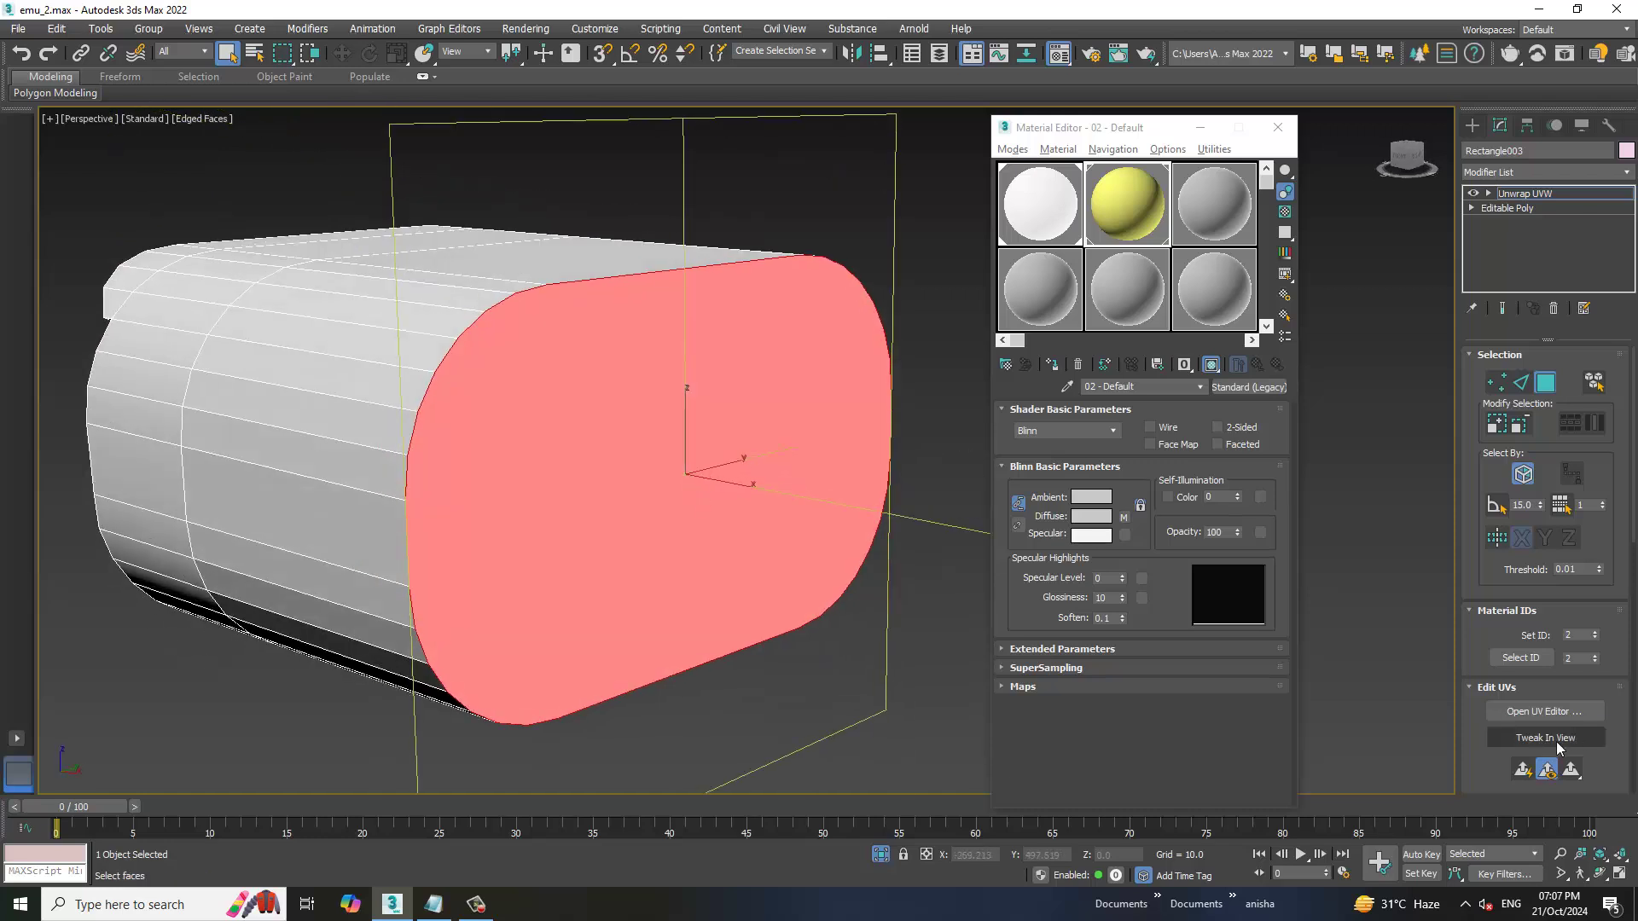
{"action": "left_click", "coordinate": [1523, 770]}
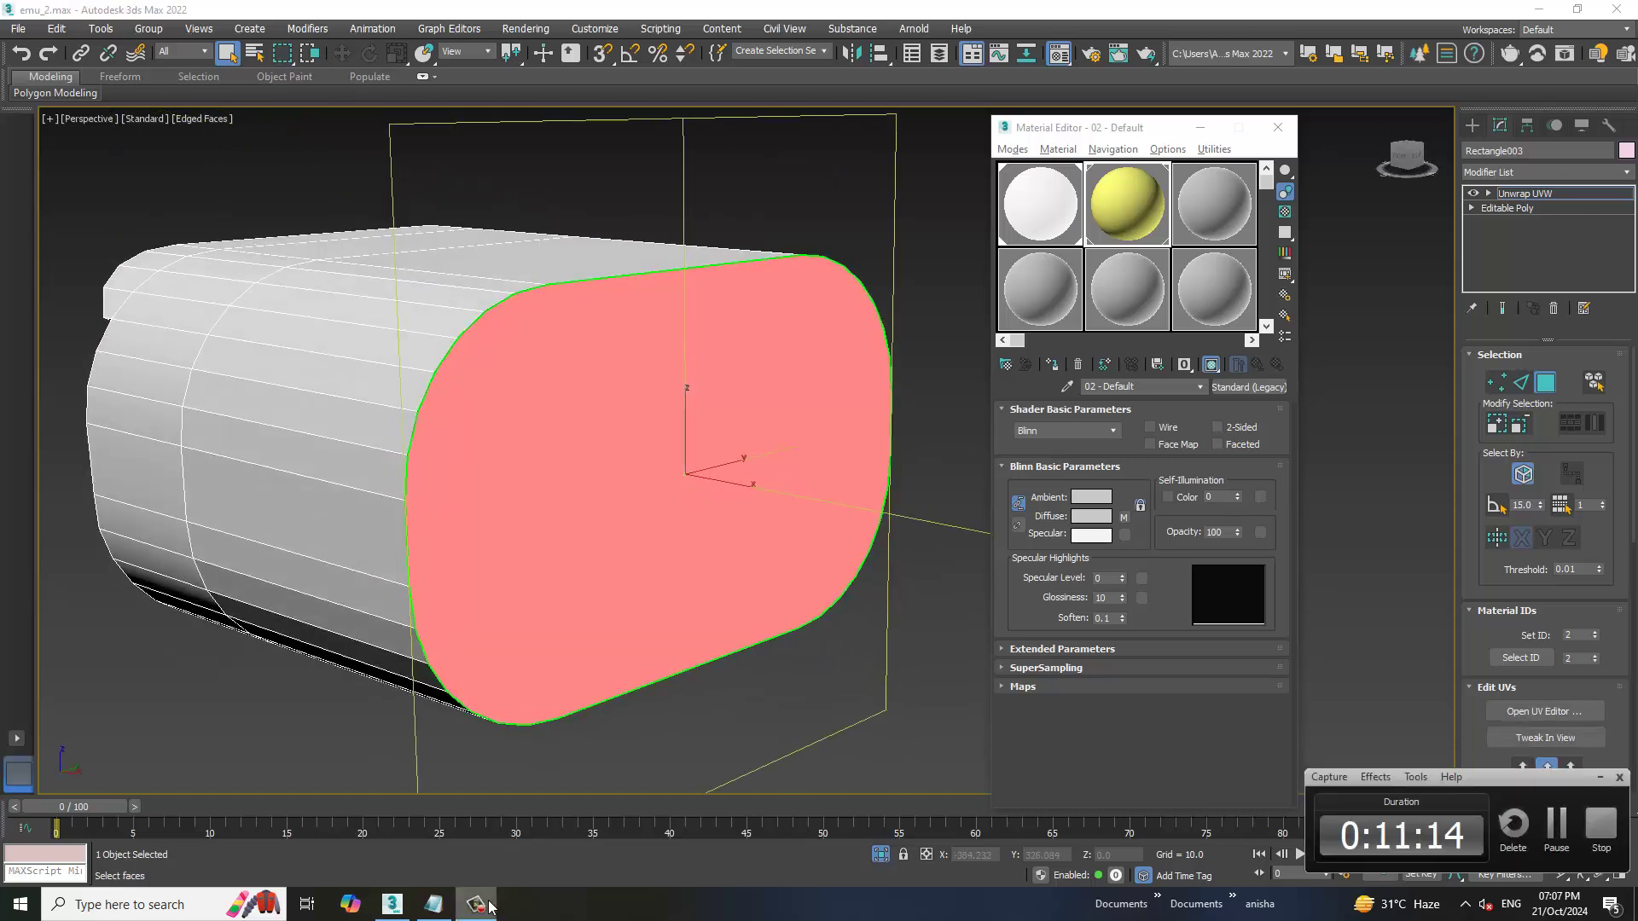
{"action": "left_click", "coordinate": [1549, 711]}
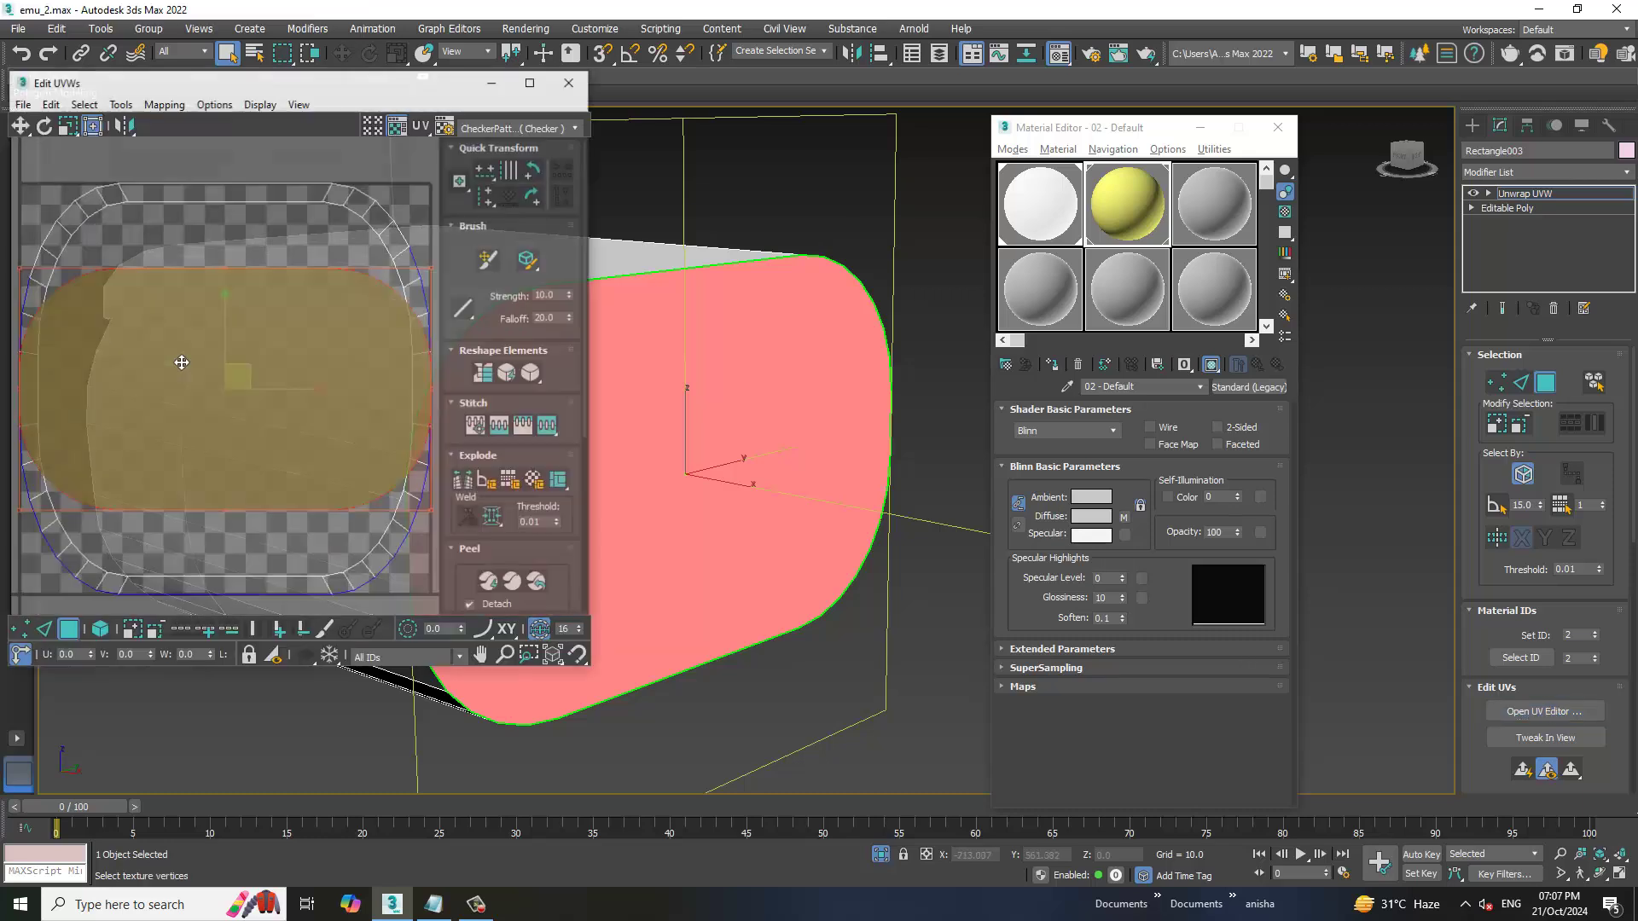
{"action": "scroll", "coordinate": [183, 359], "scroll_direction": "down", "scroll_amount": 3}
{"action": "scroll", "coordinate": [153, 376], "scroll_direction": "down", "scroll_amount": 3}
{"action": "mouse_move", "coordinate": [209, 370]}
{"action": "left_mouse_down"}
{"action": "mouse_move", "coordinate": [320, 139]}
{"action": "mouse_move", "coordinate": [354, 133]}
{"action": "left_mouse_up"}
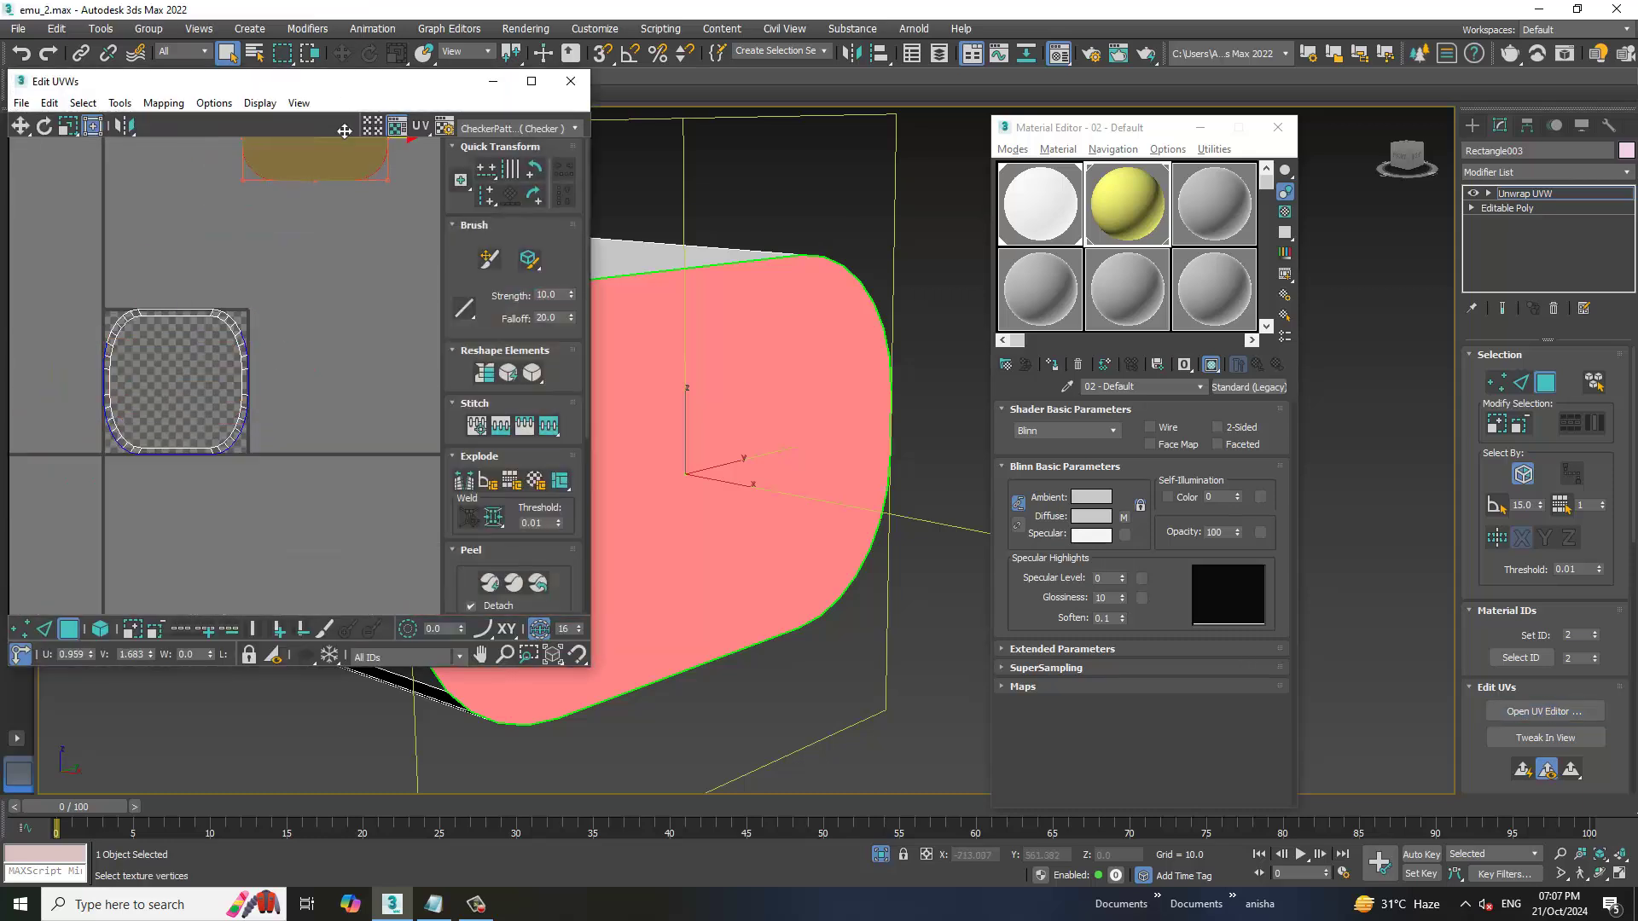
{"action": "mouse_move", "coordinate": [838, 331]}
{"action": "middle_mouse_down", "text": "alt"}
{"action": "mouse_move", "coordinate": [857, 403]}
{"action": "mouse_move", "coordinate": [877, 414]}
{"action": "mouse_move", "coordinate": [810, 307]}
{"action": "mouse_move", "coordinate": [834, 374]}
{"action": "mouse_move", "coordinate": [743, 409]}
{"action": "middle_mouse_up", "text": "alt"}
{"action": "scroll", "coordinate": [863, 413], "scroll_direction": "down", "scroll_amount": 3}
{"action": "left_click", "coordinate": [815, 431]}
{"action": "scroll", "coordinate": [821, 358], "scroll_direction": "up", "scroll_amount": 3}
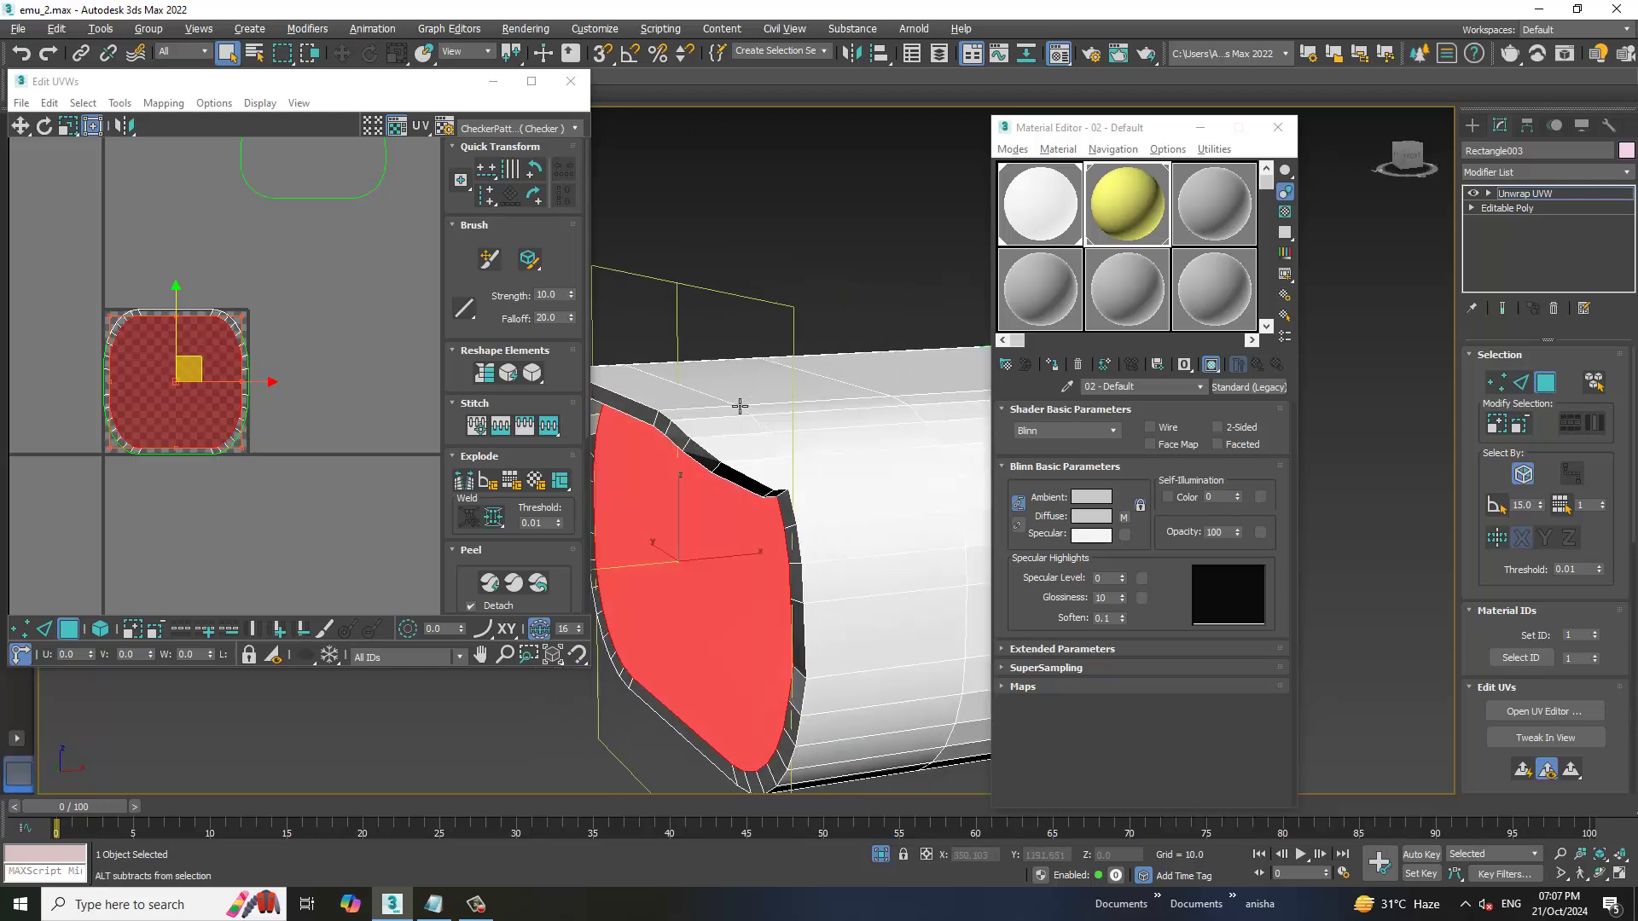
Select the cap's corner and top boundary edge loops plus the corner edge segment
{"action": "scroll", "coordinate": [743, 410], "scroll_direction": "up", "scroll_amount": 3}
{"action": "key", "text": "2"}
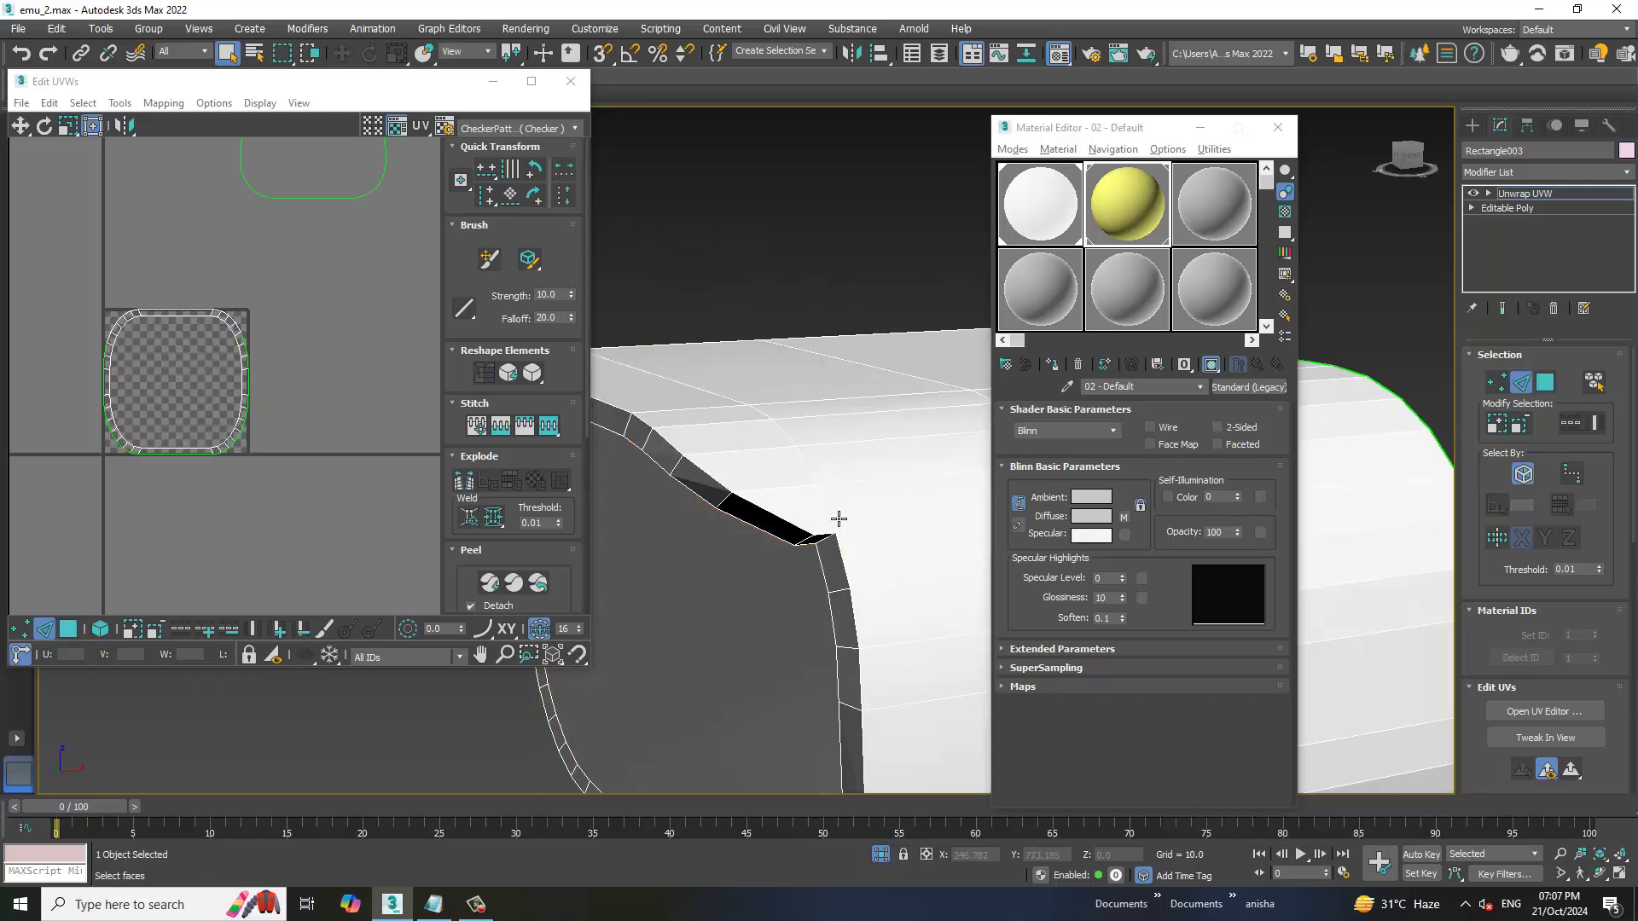
{"action": "double_click", "coordinate": [839, 519]}
{"action": "scroll", "coordinate": [812, 475], "scroll_direction": "down", "scroll_amount": 2}
{"action": "middle_click_drag", "start_coordinate": [812, 475], "coordinate": [890, 384], "text": "alt"}
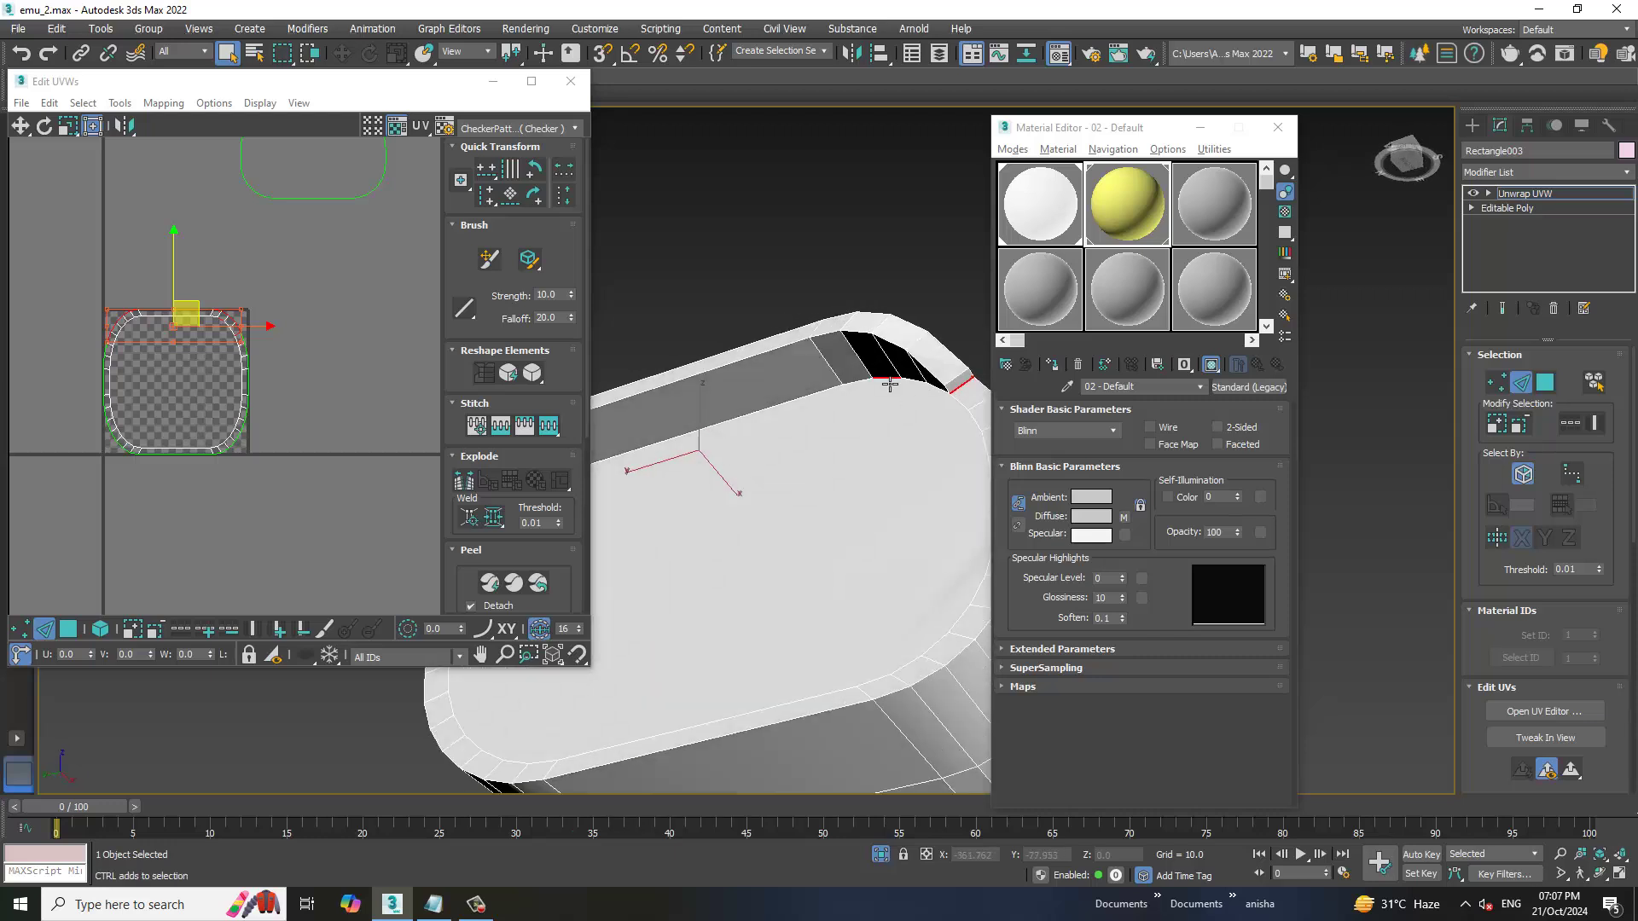
{"action": "scroll", "coordinate": [768, 413], "scroll_direction": "down", "scroll_amount": 2}
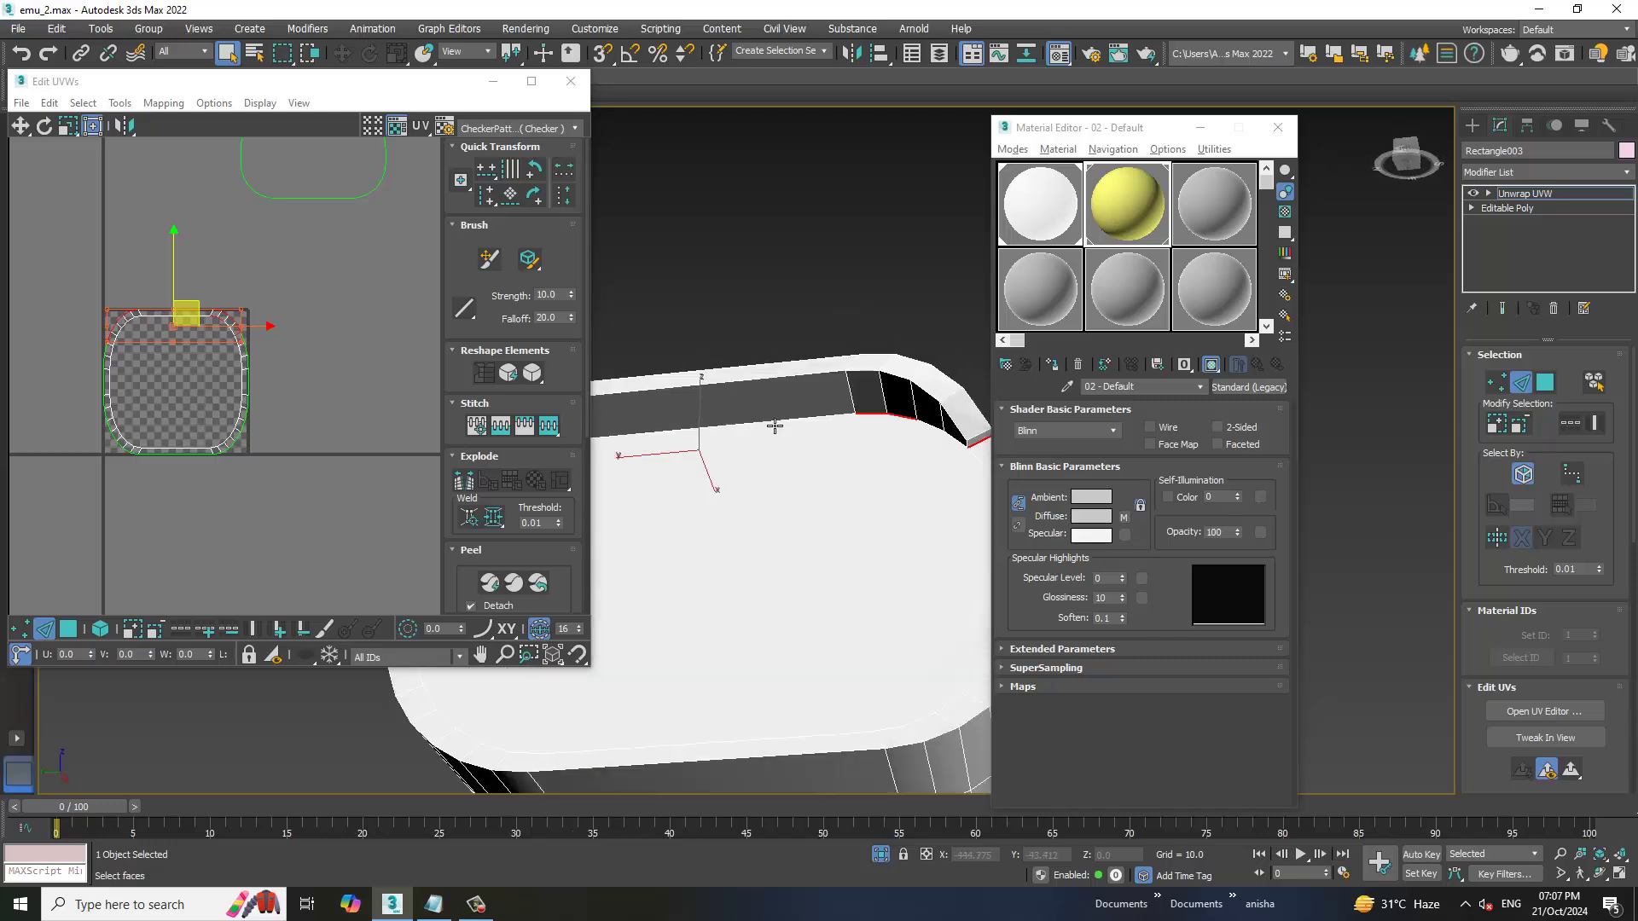
{"action": "double_click", "coordinate": [784, 431]}
{"action": "mouse_move", "coordinate": [785, 432]}
{"action": "middle_mouse_down", "text": "alt"}
{"action": "mouse_move", "coordinate": [707, 453]}
{"action": "mouse_move", "coordinate": [725, 478]}
{"action": "middle_mouse_up", "text": "alt"}
{"action": "scroll", "coordinate": [725, 512], "scroll_direction": "up", "scroll_amount": 2}
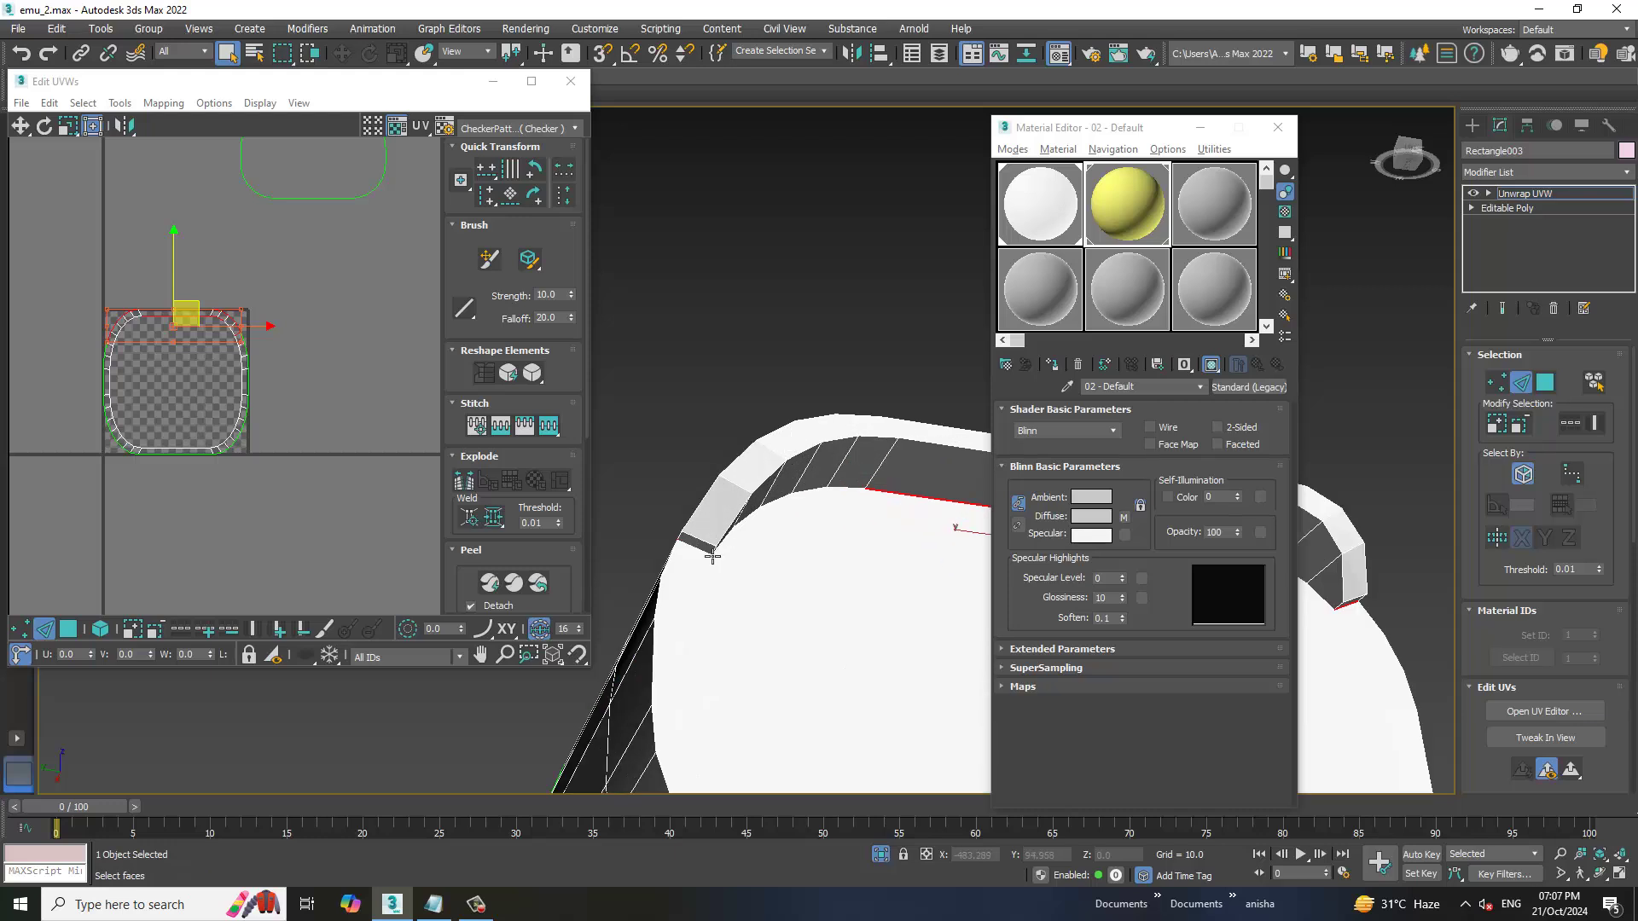
{"action": "scroll", "coordinate": [692, 518], "scroll_direction": "up", "scroll_amount": 1}
{"action": "left_click", "coordinate": [692, 518], "text": "ctrl"}
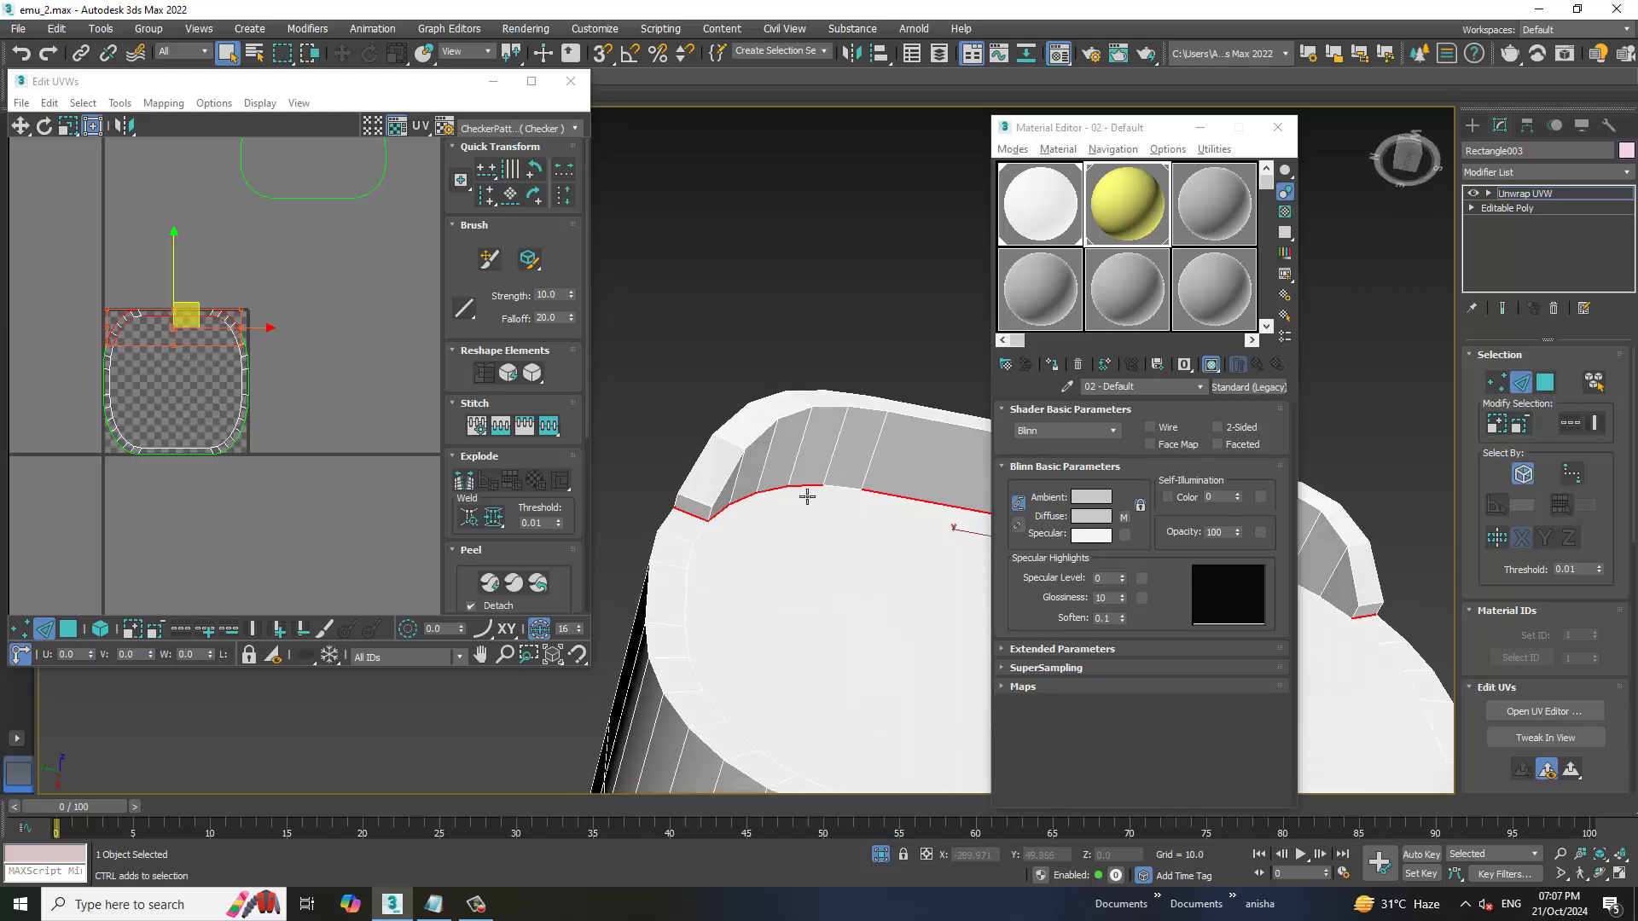
Break the UVs along the selected cap edges and inspect the new seam
{"action": "mouse_move", "coordinate": [845, 492]}
{"action": "middle_mouse_down", "text": "alt"}
{"action": "mouse_move", "coordinate": [878, 538]}
{"action": "mouse_move", "coordinate": [706, 512]}
{"action": "middle_mouse_up", "text": "alt"}
{"action": "scroll", "coordinate": [757, 526], "scroll_direction": "up", "scroll_amount": 2}
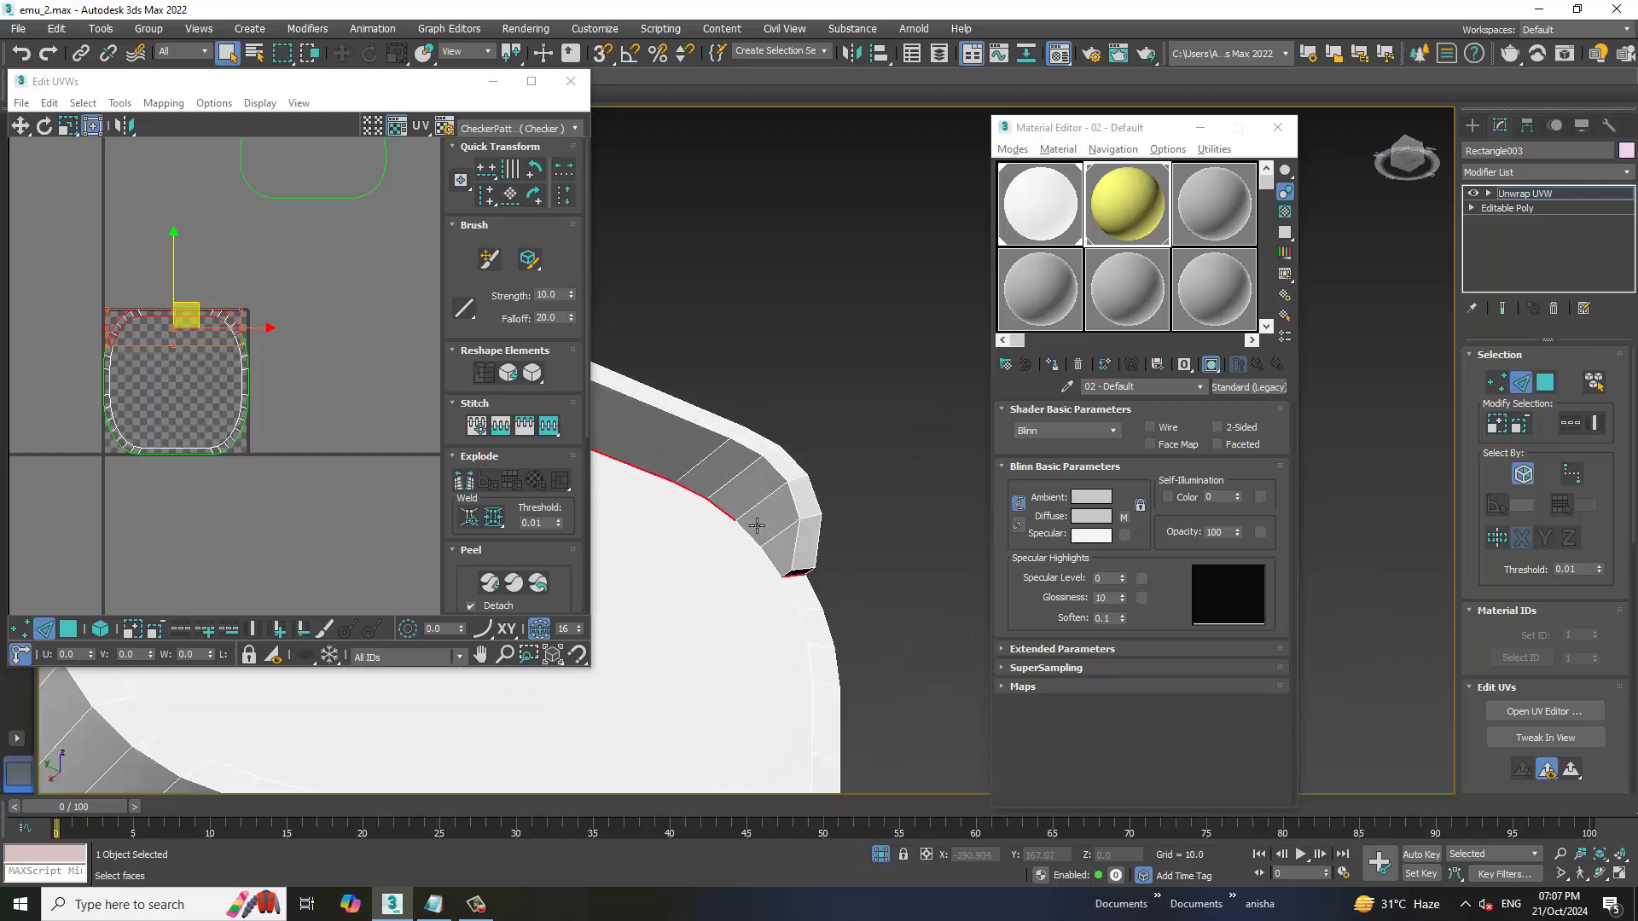
{"action": "scroll", "coordinate": [777, 566], "scroll_direction": "down", "scroll_amount": 4}
{"action": "mouse_move", "coordinate": [777, 567]}
{"action": "middle_mouse_down", "text": "alt"}
{"action": "mouse_move", "coordinate": [677, 623]}
{"action": "mouse_move", "coordinate": [1360, 633]}
{"action": "middle_mouse_up", "text": "alt"}
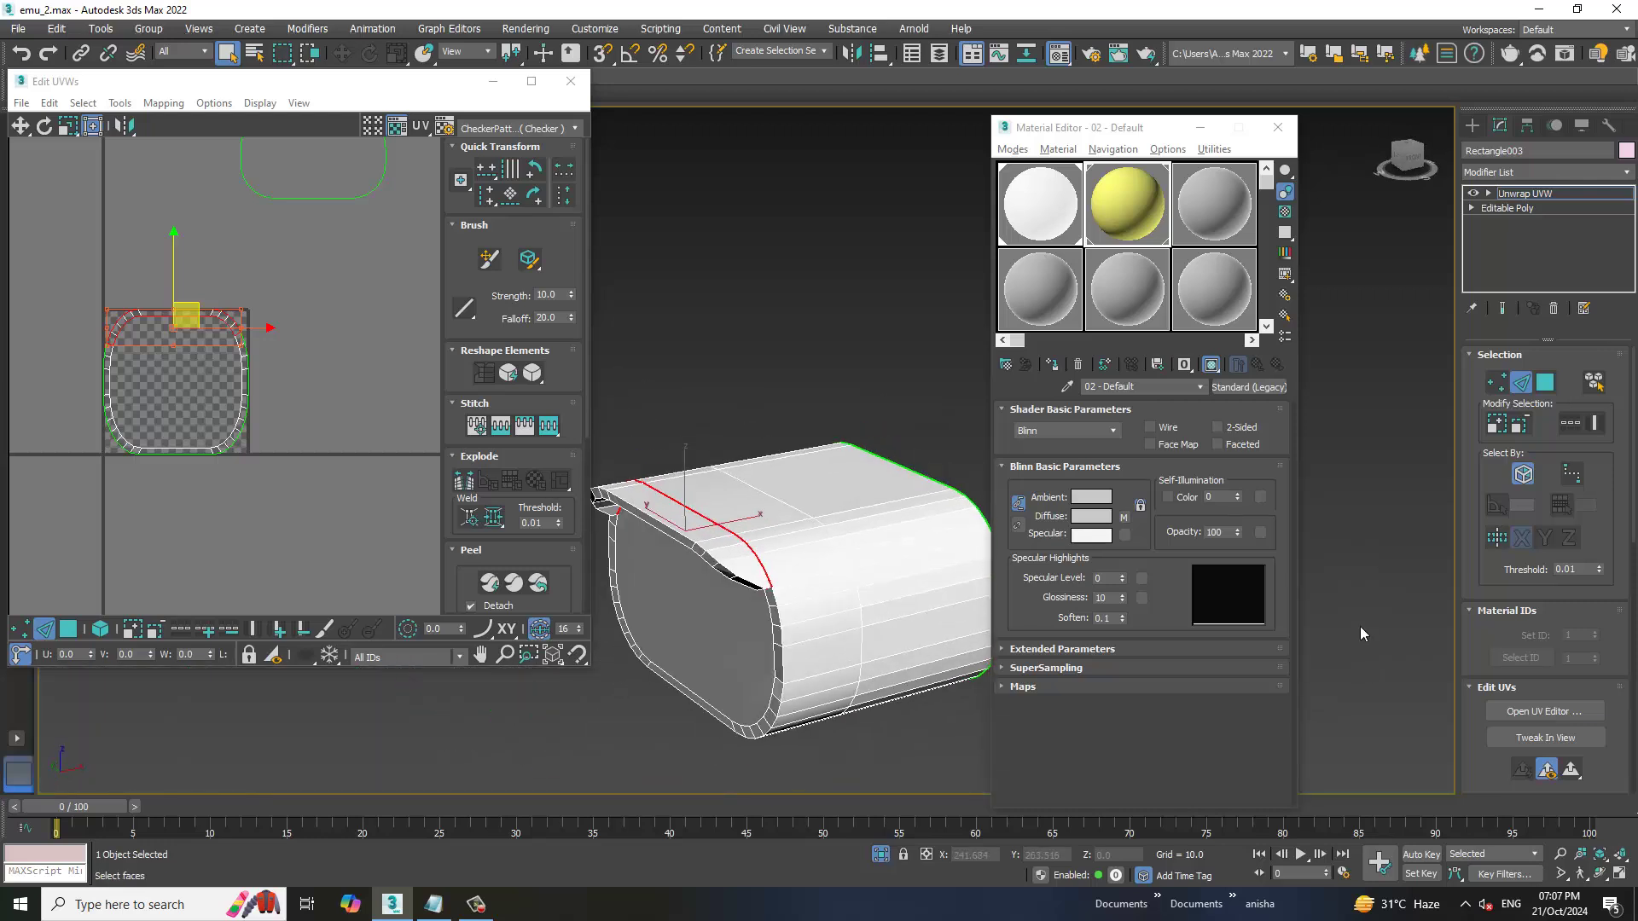
{"action": "left_click", "coordinate": [459, 483]}
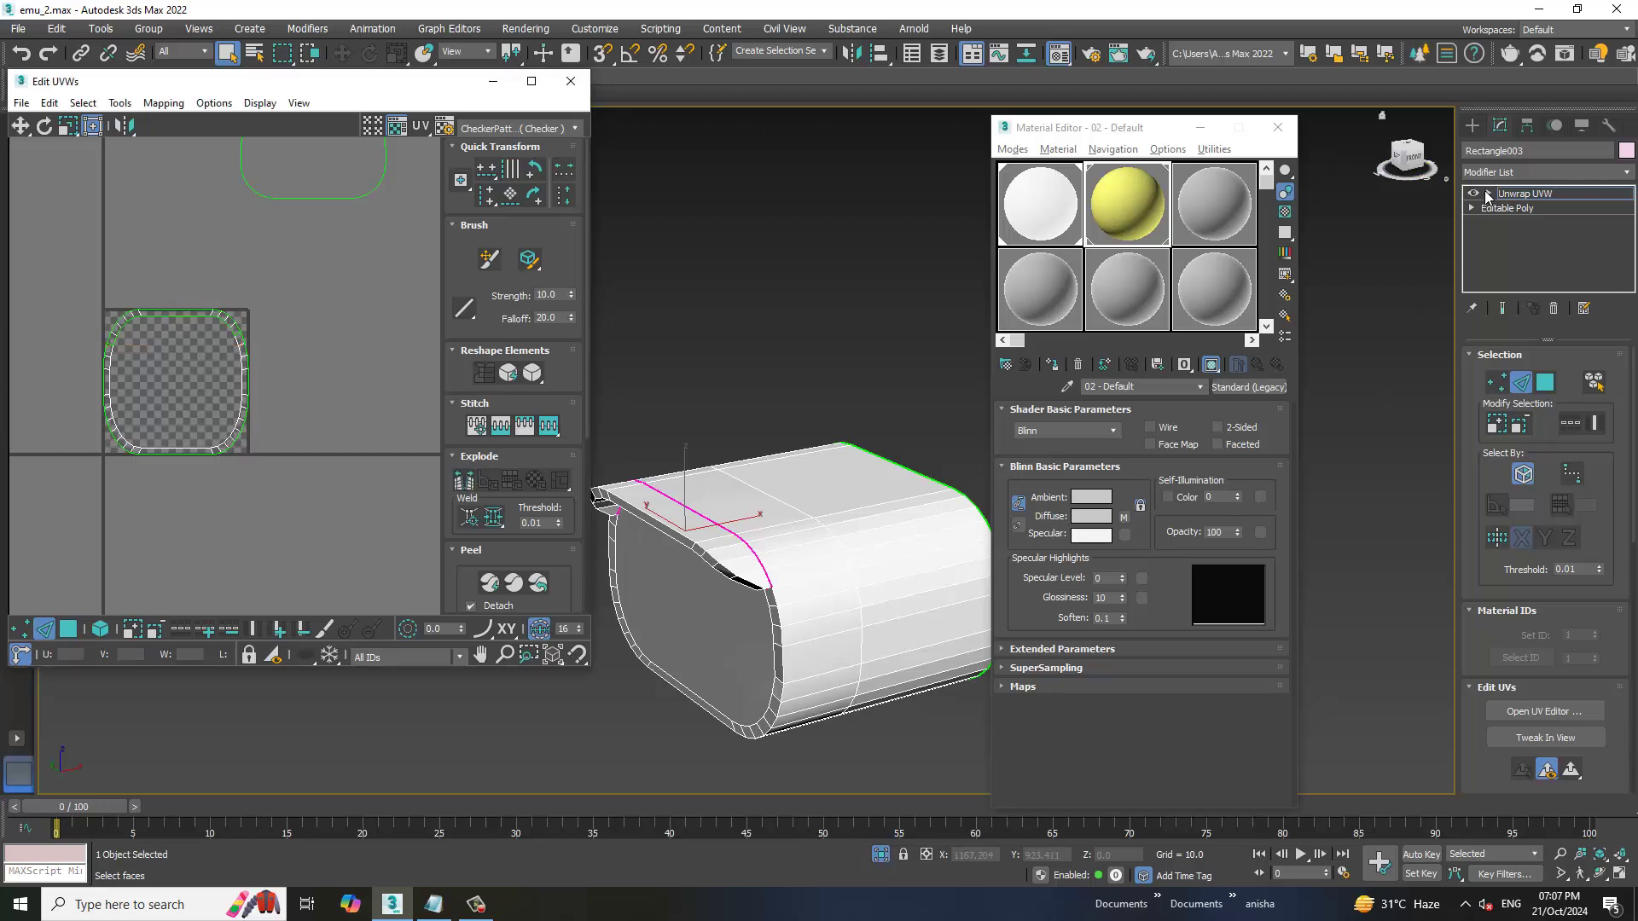
{"action": "middle_click_drag", "start_coordinate": [859, 523], "coordinate": [837, 537], "text": "alt"}
{"action": "scroll", "coordinate": [823, 551], "scroll_direction": "up", "scroll_amount": 4}
{"action": "scroll", "coordinate": [818, 559], "scroll_direction": "up", "scroll_amount": 1}
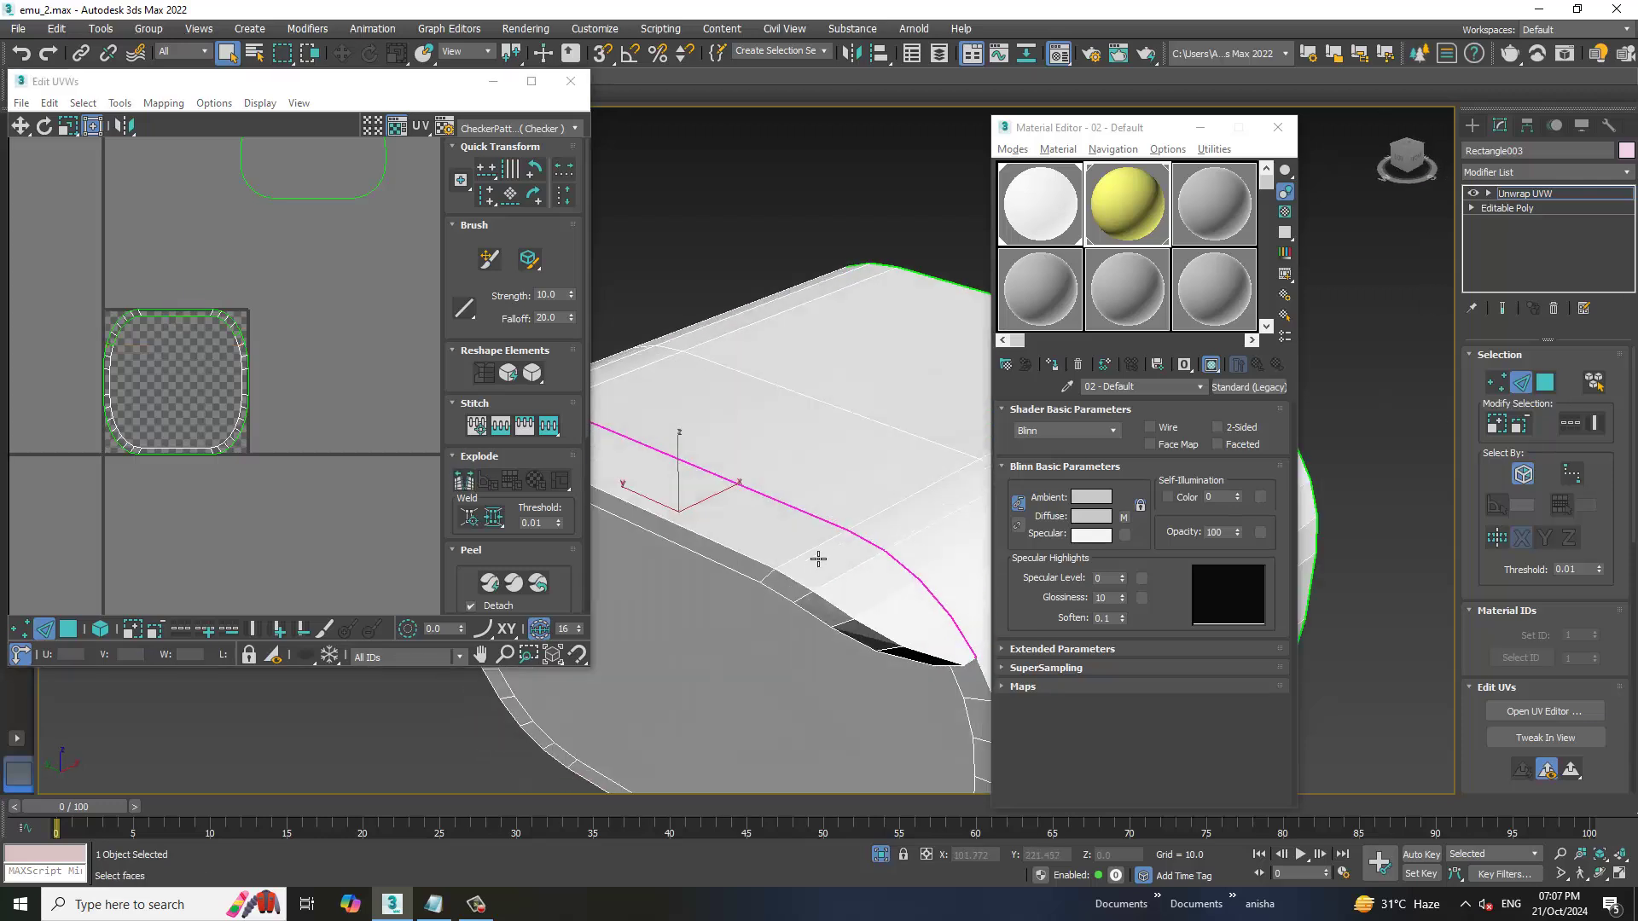
{"action": "left_click", "coordinate": [818, 556]}
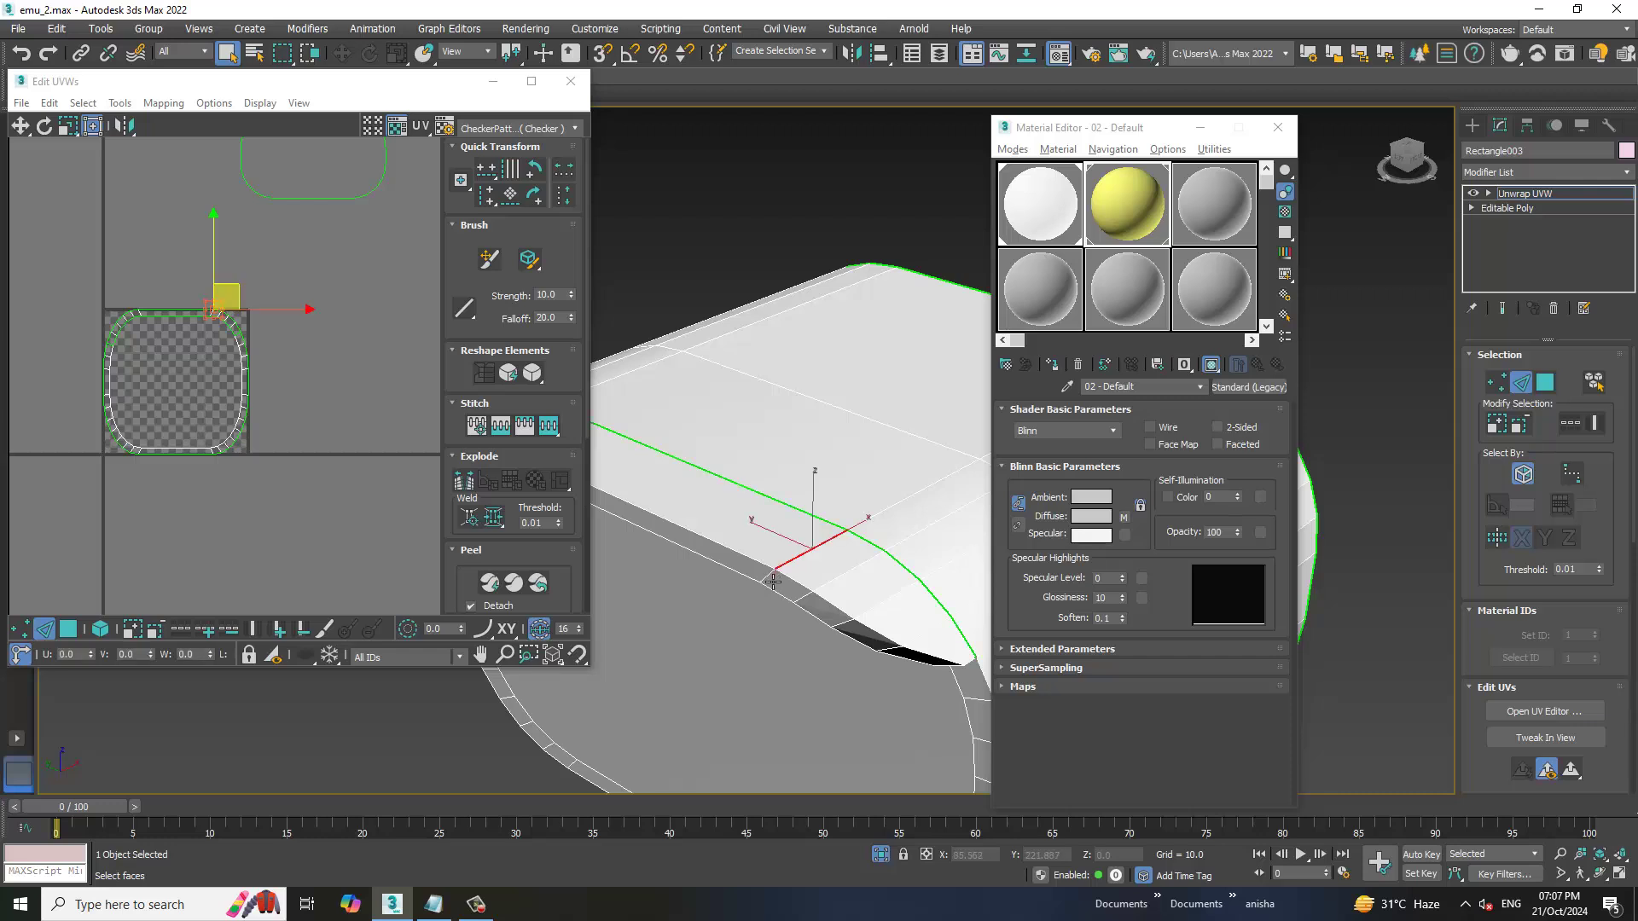
{"action": "middle_click_drag", "start_coordinate": [773, 584], "coordinate": [807, 577], "text": "alt"}
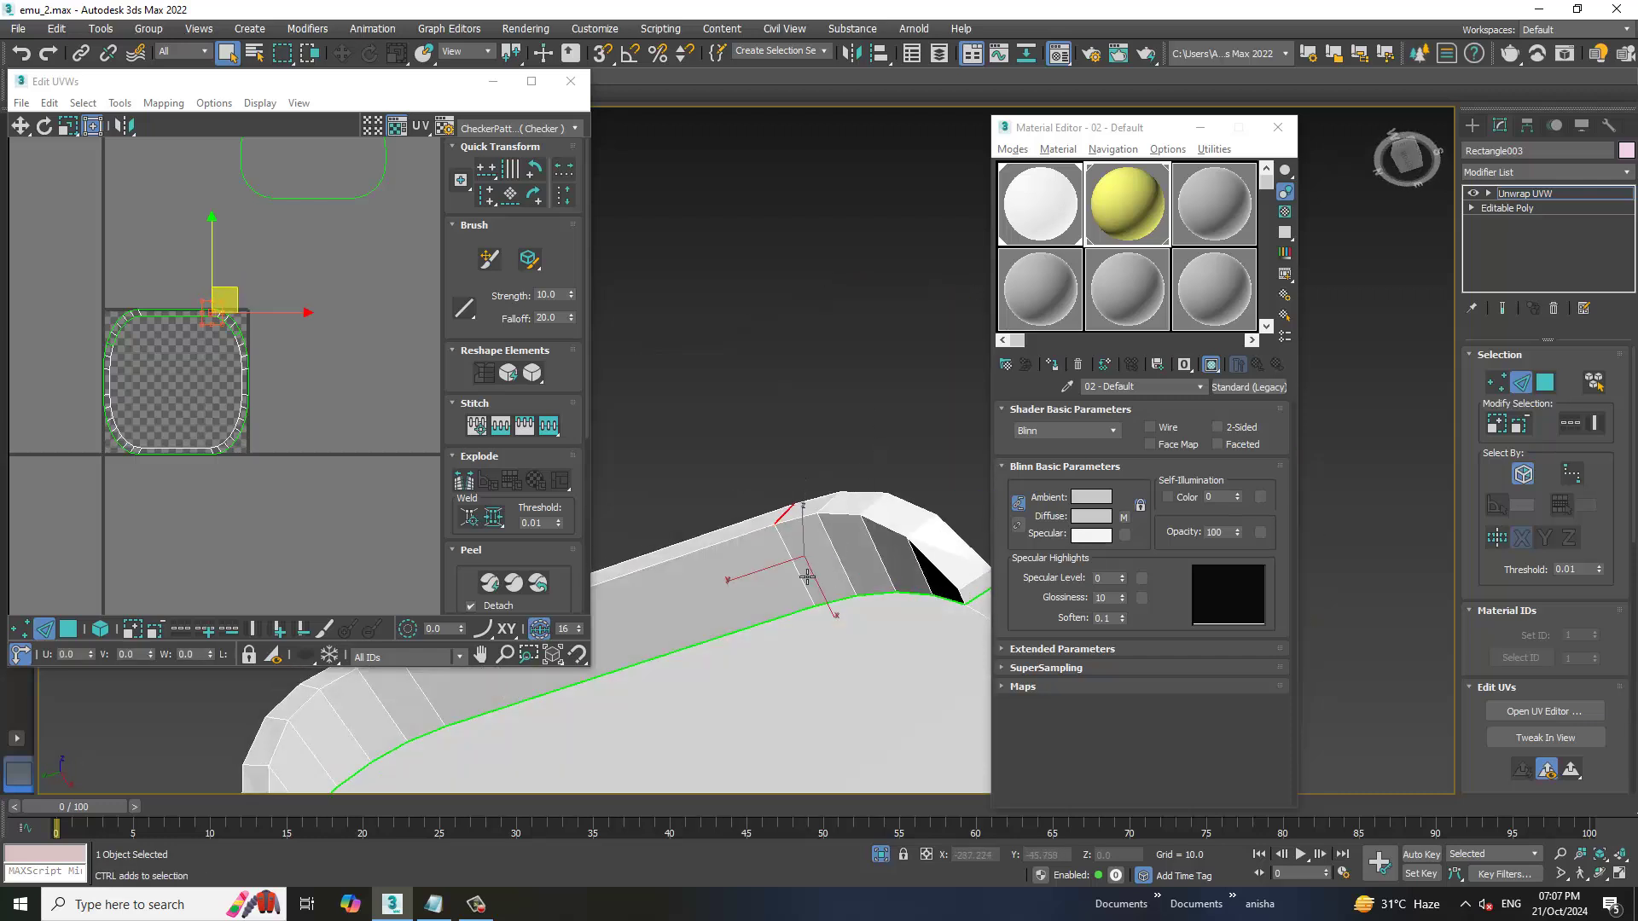
{"action": "left_click", "coordinate": [683, 468]}
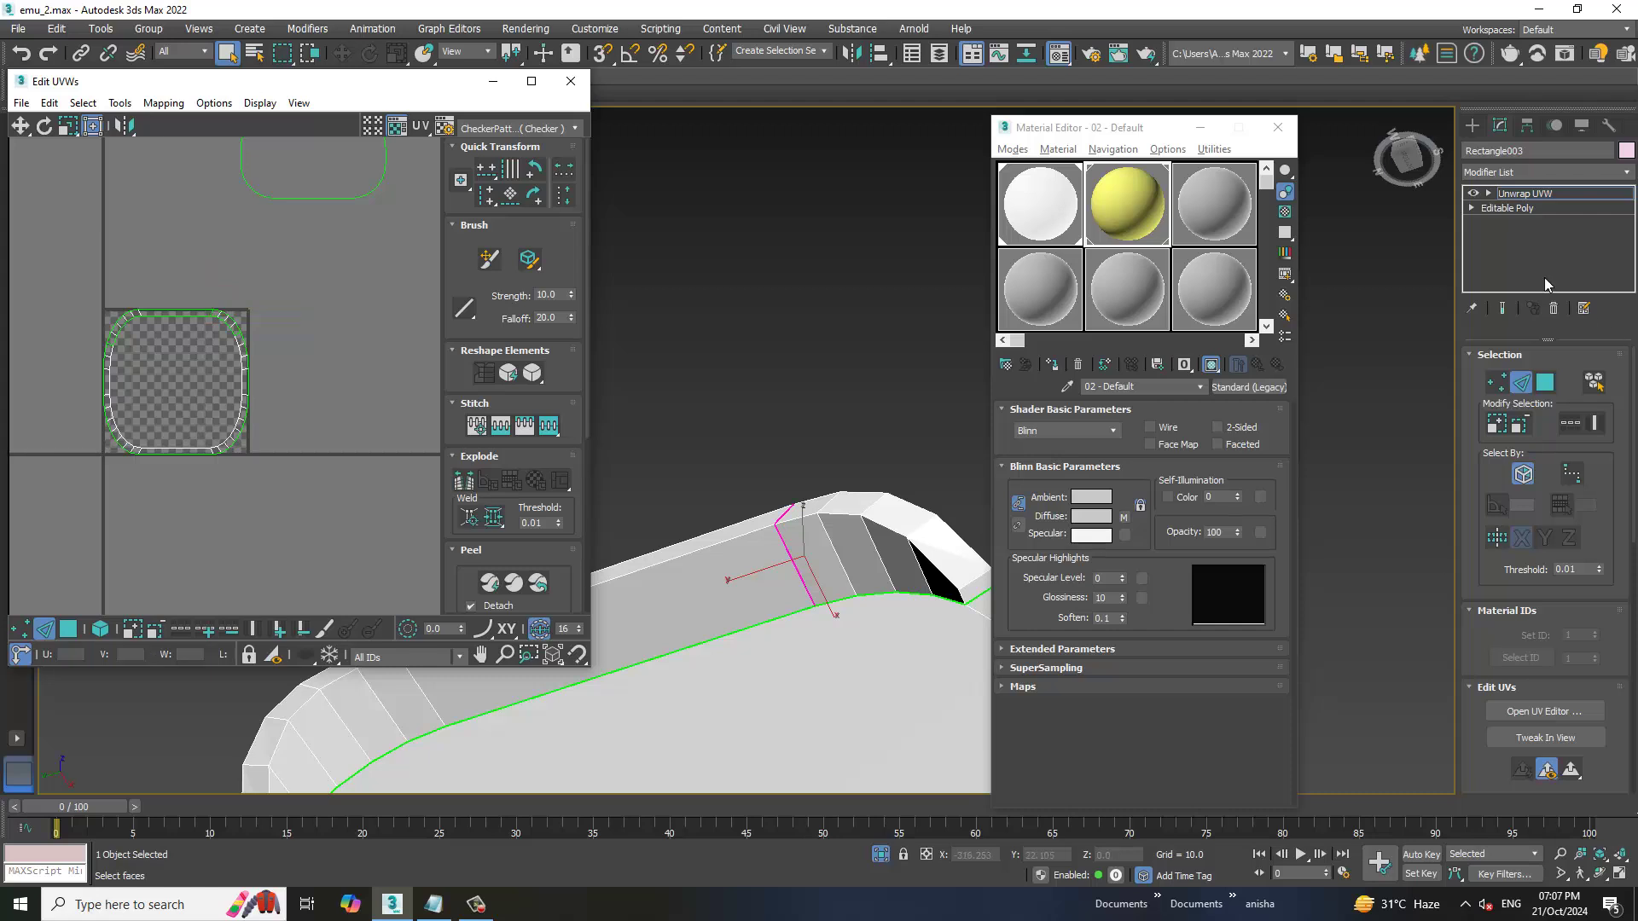
{"action": "left_click", "coordinate": [1489, 194]}
Peel the top rim strip faces into a UV island placed at the upper left
{"action": "left_click", "coordinate": [1523, 237]}
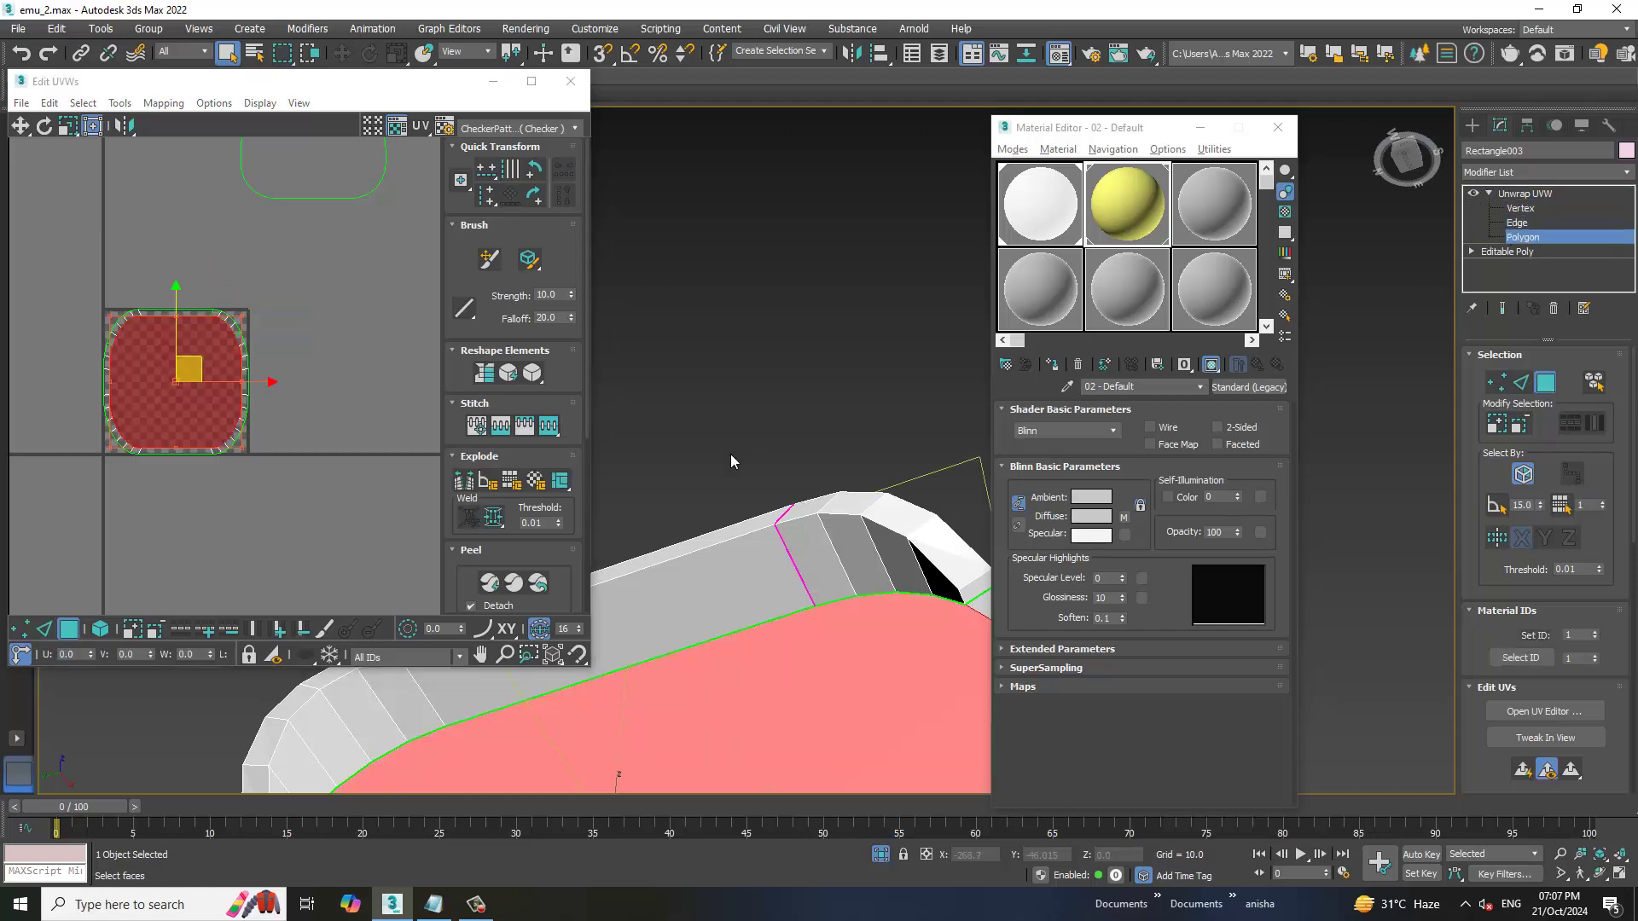
{"action": "mouse_move", "coordinate": [736, 461]}
{"action": "middle_mouse_down", "text": "alt"}
{"action": "mouse_move", "coordinate": [759, 638]}
{"action": "mouse_move", "coordinate": [821, 541]}
{"action": "mouse_move", "coordinate": [726, 513]}
{"action": "middle_mouse_up", "text": "alt"}
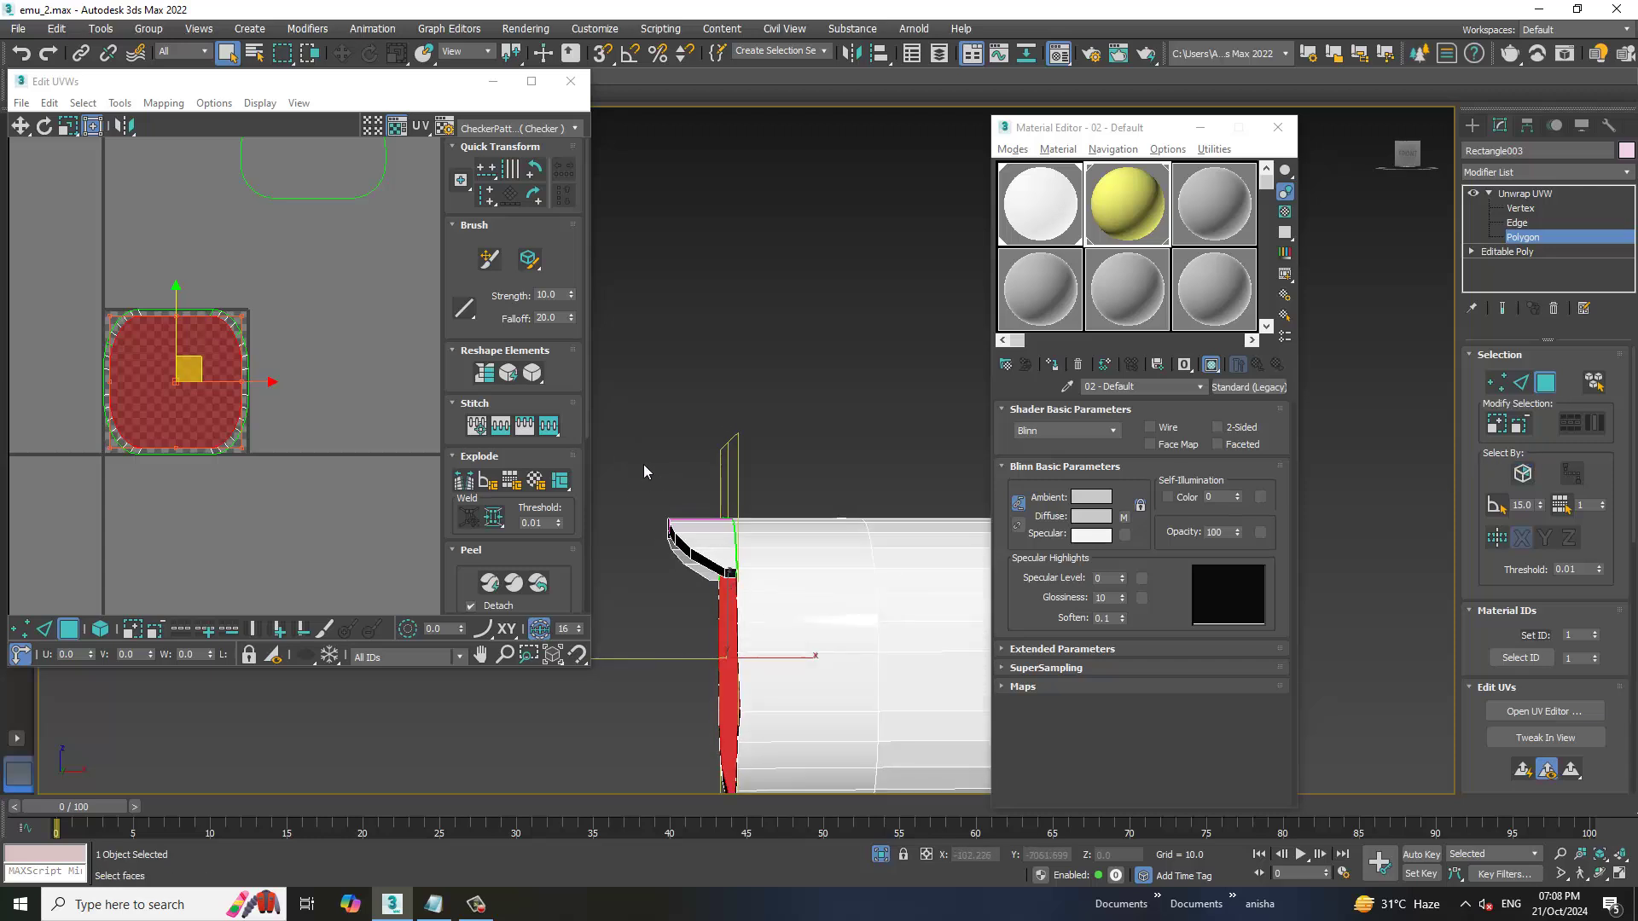
{"action": "left_click_drag", "start_coordinate": [629, 468], "coordinate": [722, 613]}
{"action": "middle_click_drag", "start_coordinate": [721, 612], "coordinate": [504, 627], "text": "alt"}
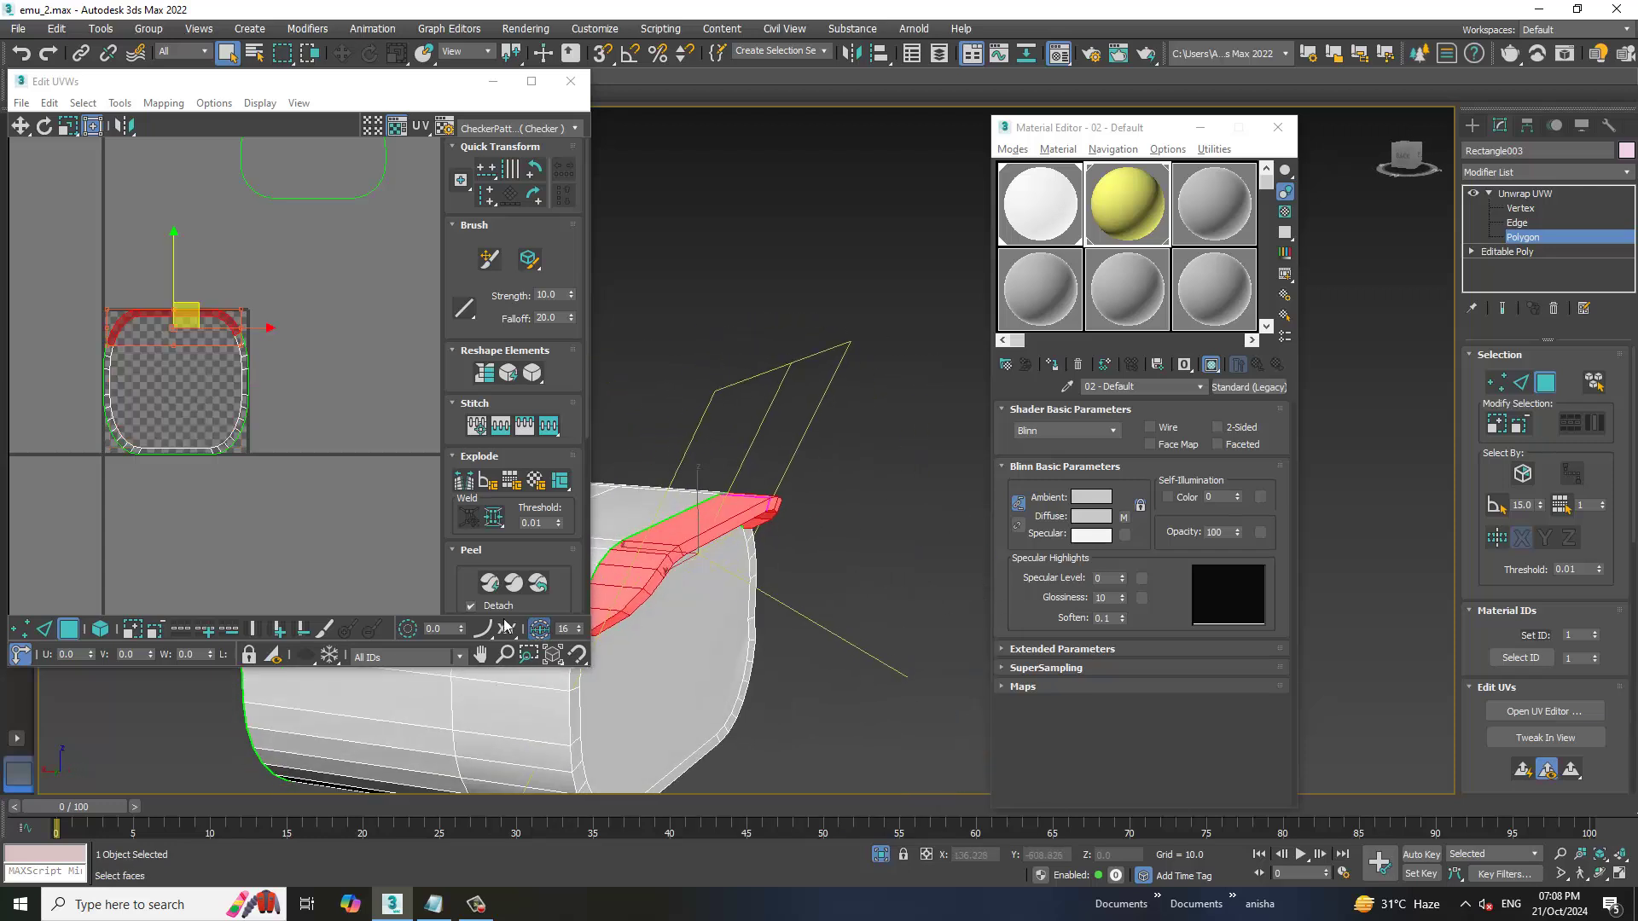
{"action": "left_click", "coordinate": [488, 585]}
{"action": "scroll", "coordinate": [321, 509], "scroll_direction": "up", "scroll_amount": 5}
{"action": "scroll", "coordinate": [230, 412], "scroll_direction": "down", "scroll_amount": 3}
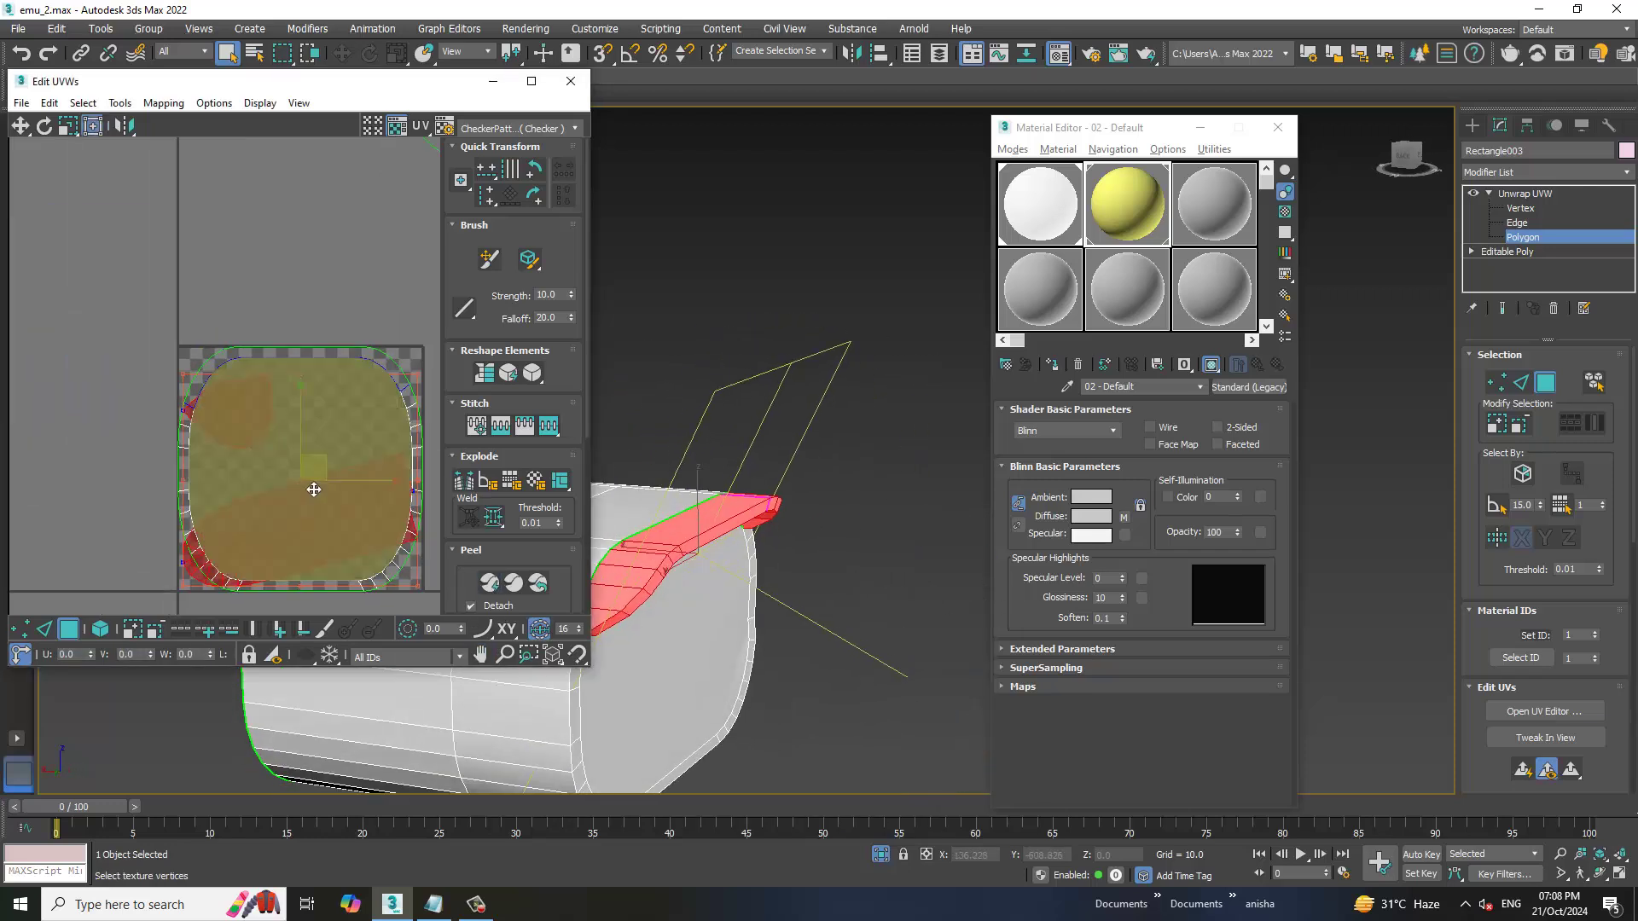
{"action": "left_click_drag", "start_coordinate": [329, 472], "coordinate": [88, 255]}
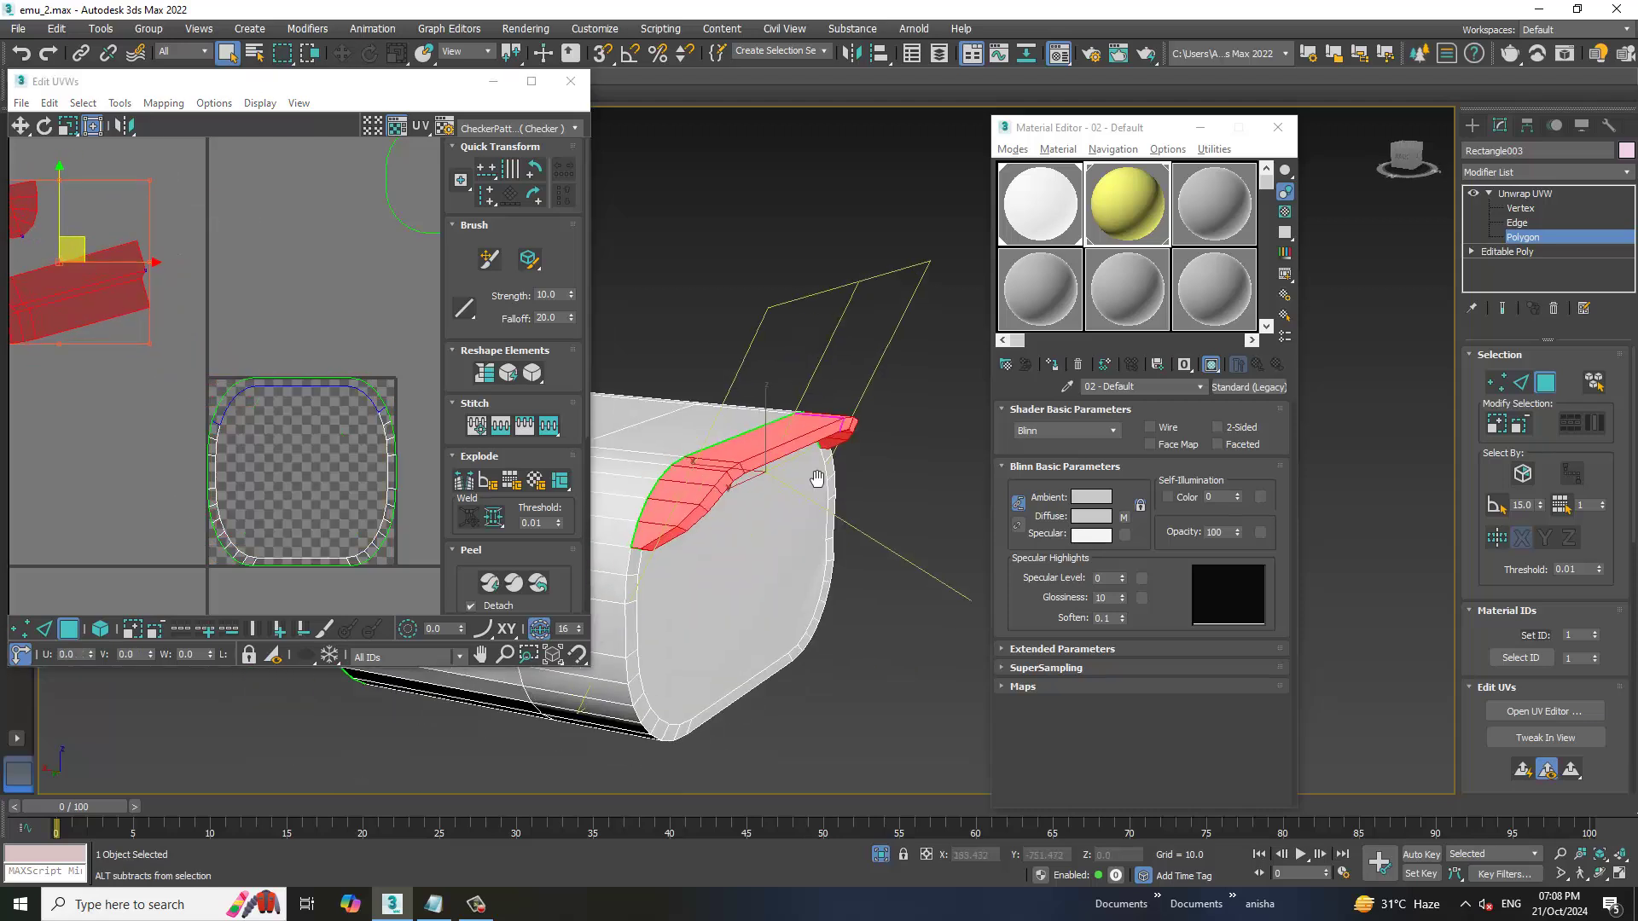
Flatten the rounded end cap into its own UV island and move it to the top
{"action": "mouse_move", "coordinate": [725, 631]}
{"action": "middle_mouse_down", "text": "alt"}
{"action": "mouse_move", "coordinate": [740, 540]}
{"action": "mouse_move", "coordinate": [785, 544]}
{"action": "middle_mouse_up", "text": "alt"}
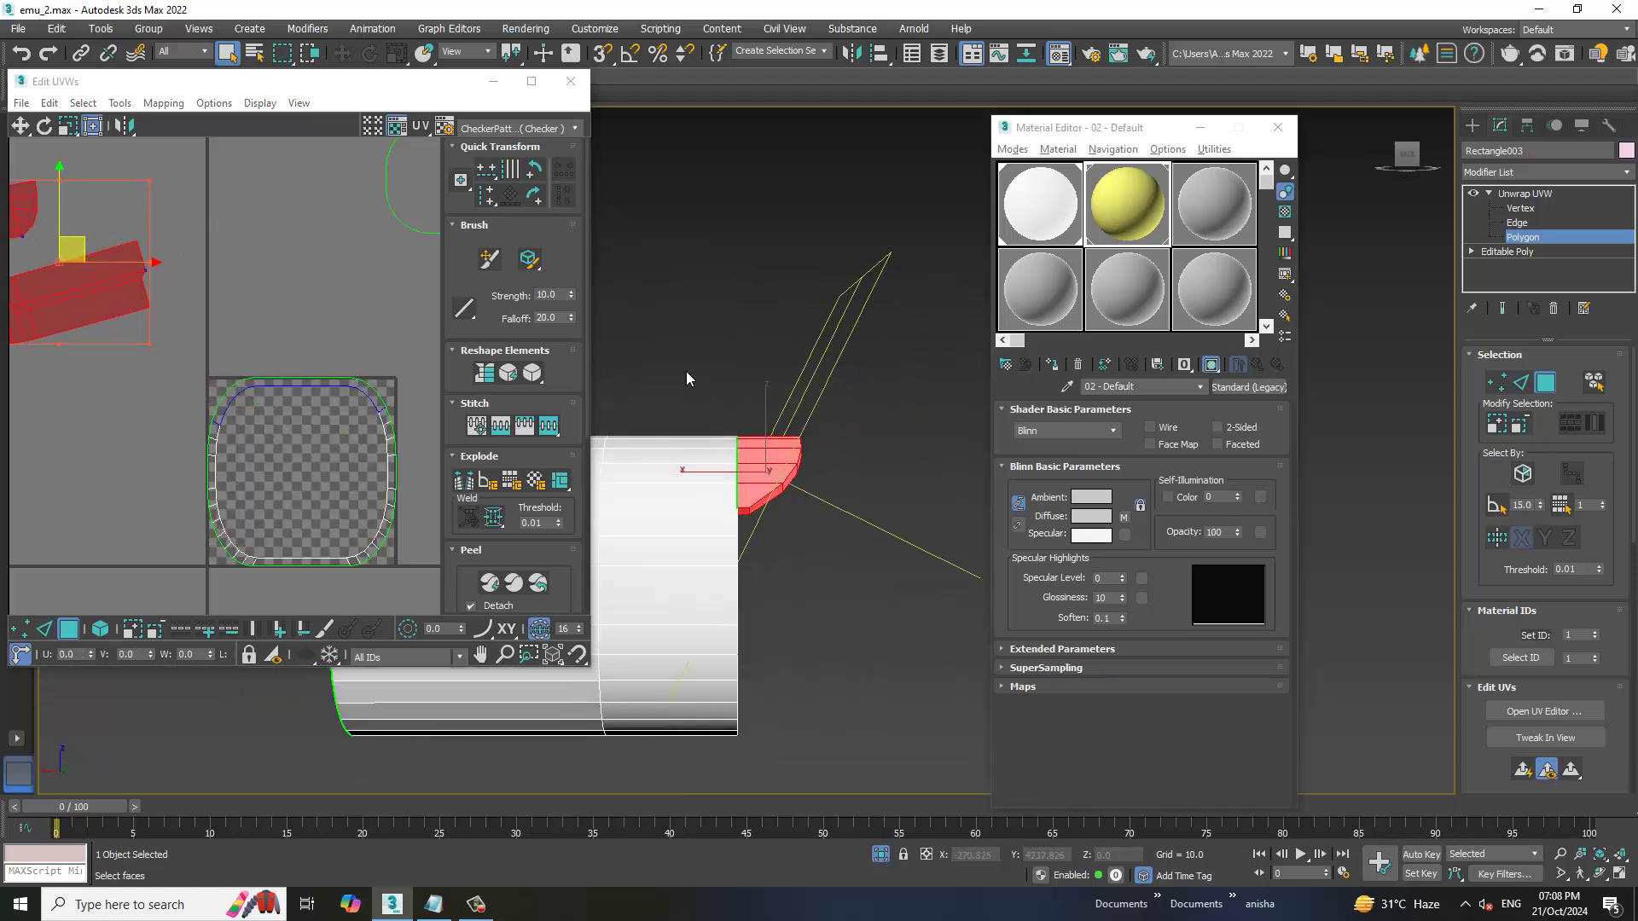
{"action": "left_click", "coordinate": [665, 529]}
{"action": "scroll", "coordinate": [725, 555], "scroll_direction": "down", "scroll_amount": 2}
{"action": "scroll", "coordinate": [223, 376], "scroll_direction": "down", "scroll_amount": 1}
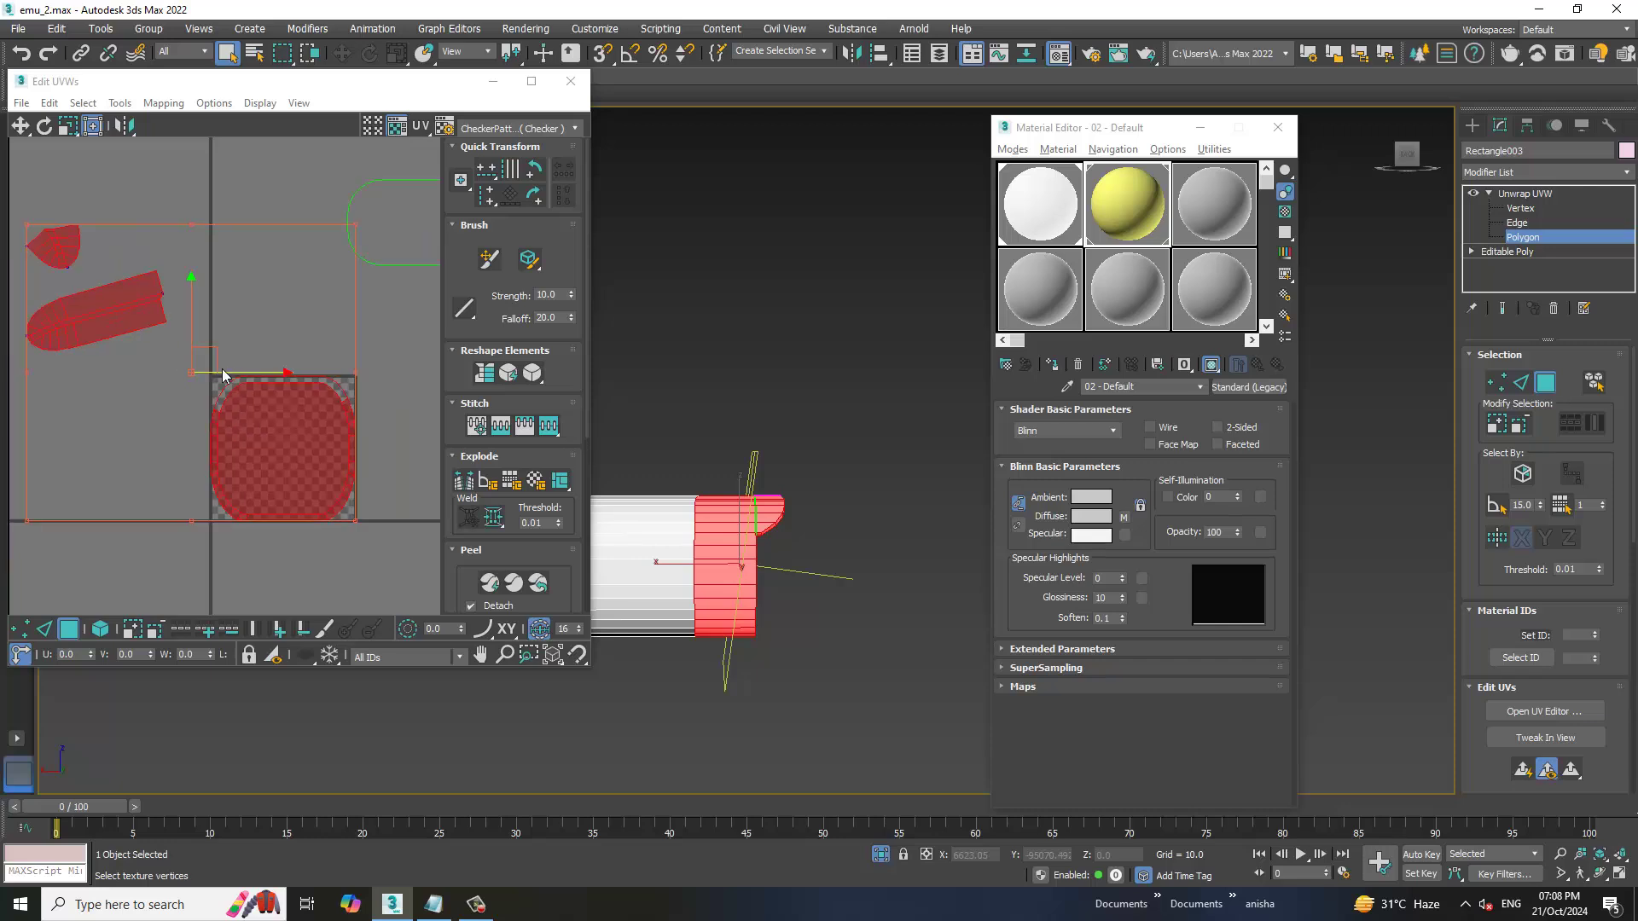
{"action": "middle_click_drag", "start_coordinate": [223, 375], "coordinate": [364, 460]}
{"action": "mouse_move", "coordinate": [113, 240]}
{"action": "left_mouse_down"}
{"action": "mouse_move", "coordinate": [316, 433]}
{"action": "mouse_move", "coordinate": [323, 475]}
{"action": "left_mouse_up"}
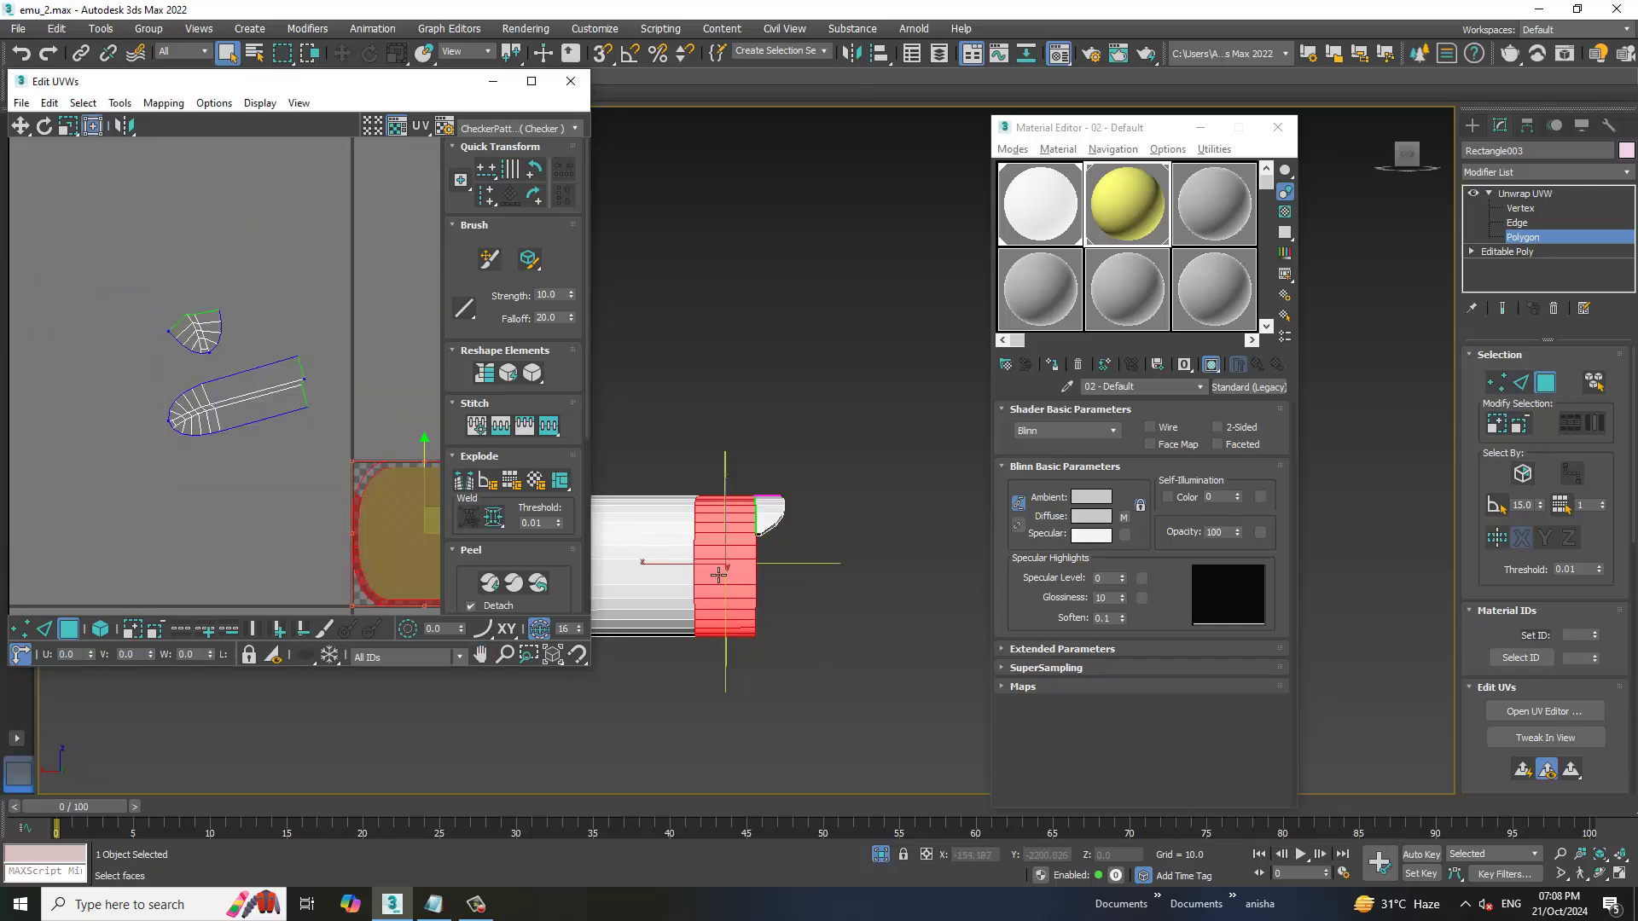
{"action": "left_click", "coordinate": [844, 581]}
{"action": "middle_click_drag", "start_coordinate": [845, 582], "coordinate": [713, 565], "text": "alt"}
{"action": "left_click", "coordinate": [713, 565]}
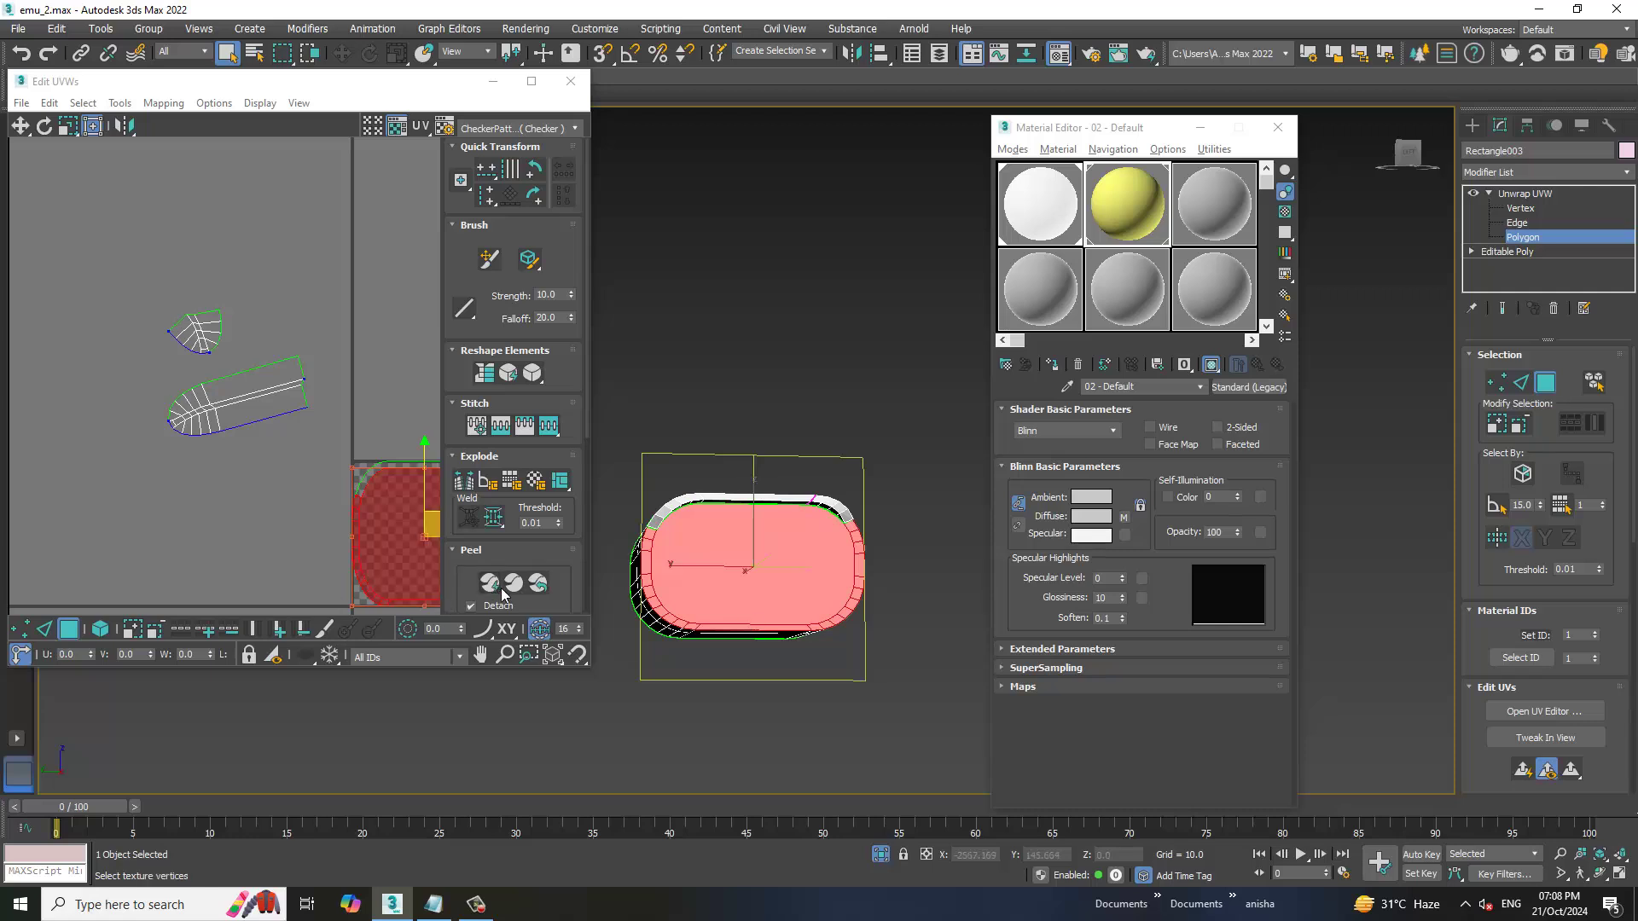
{"action": "left_click", "coordinate": [1520, 773]}
{"action": "middle_click_drag", "start_coordinate": [314, 488], "coordinate": [181, 502]}
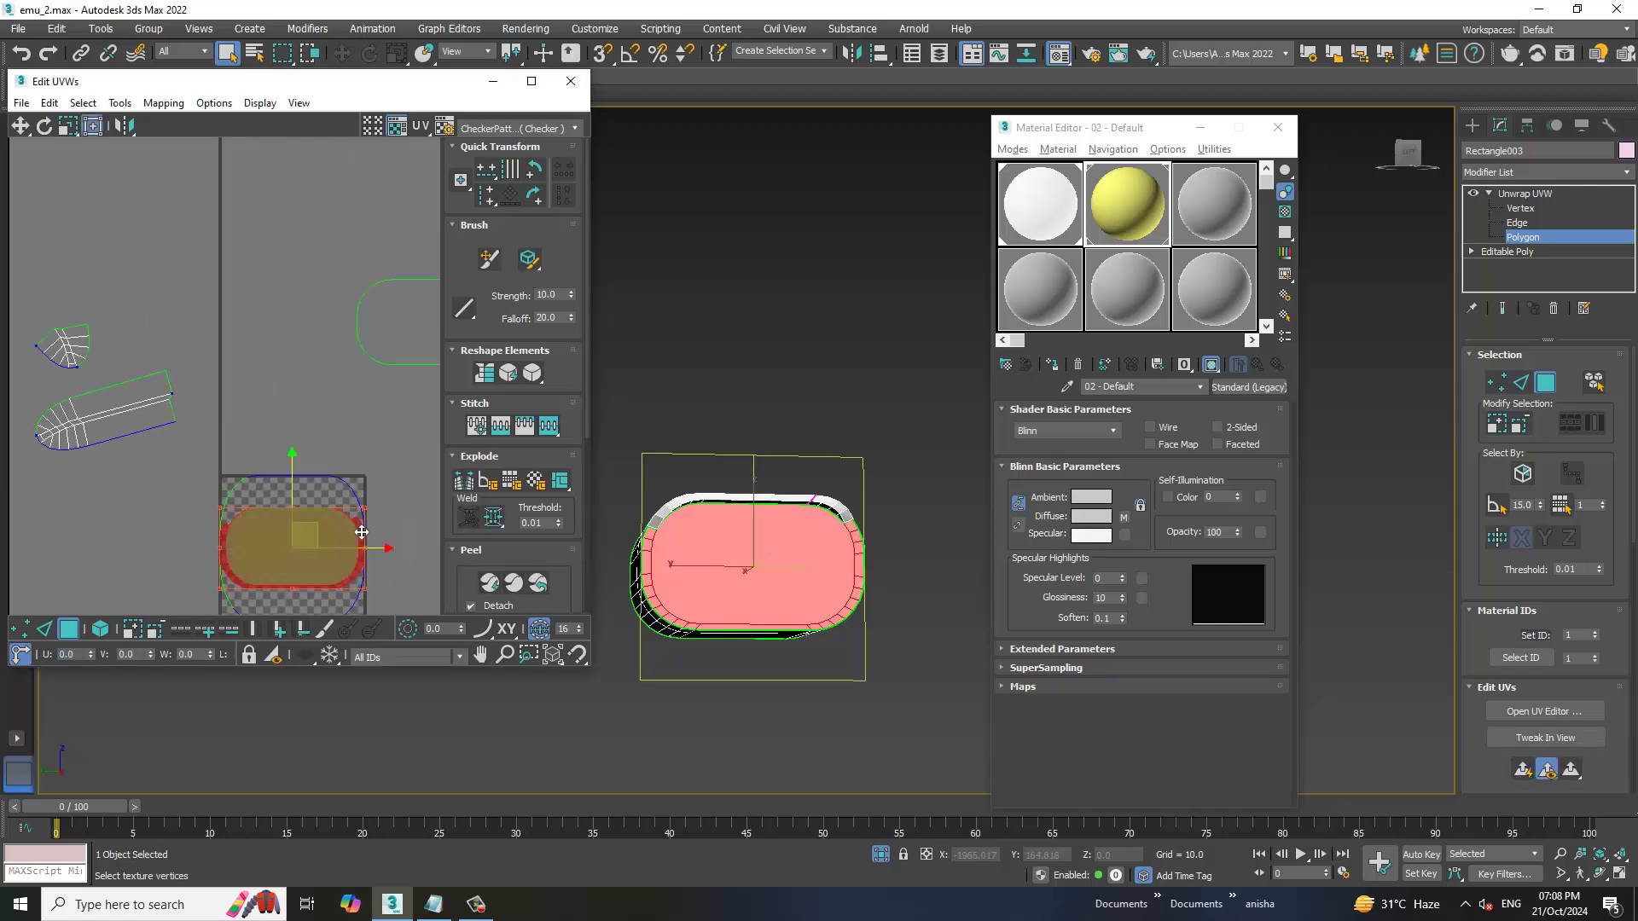
{"action": "left_click_drag", "start_coordinate": [322, 539], "coordinate": [281, 202]}
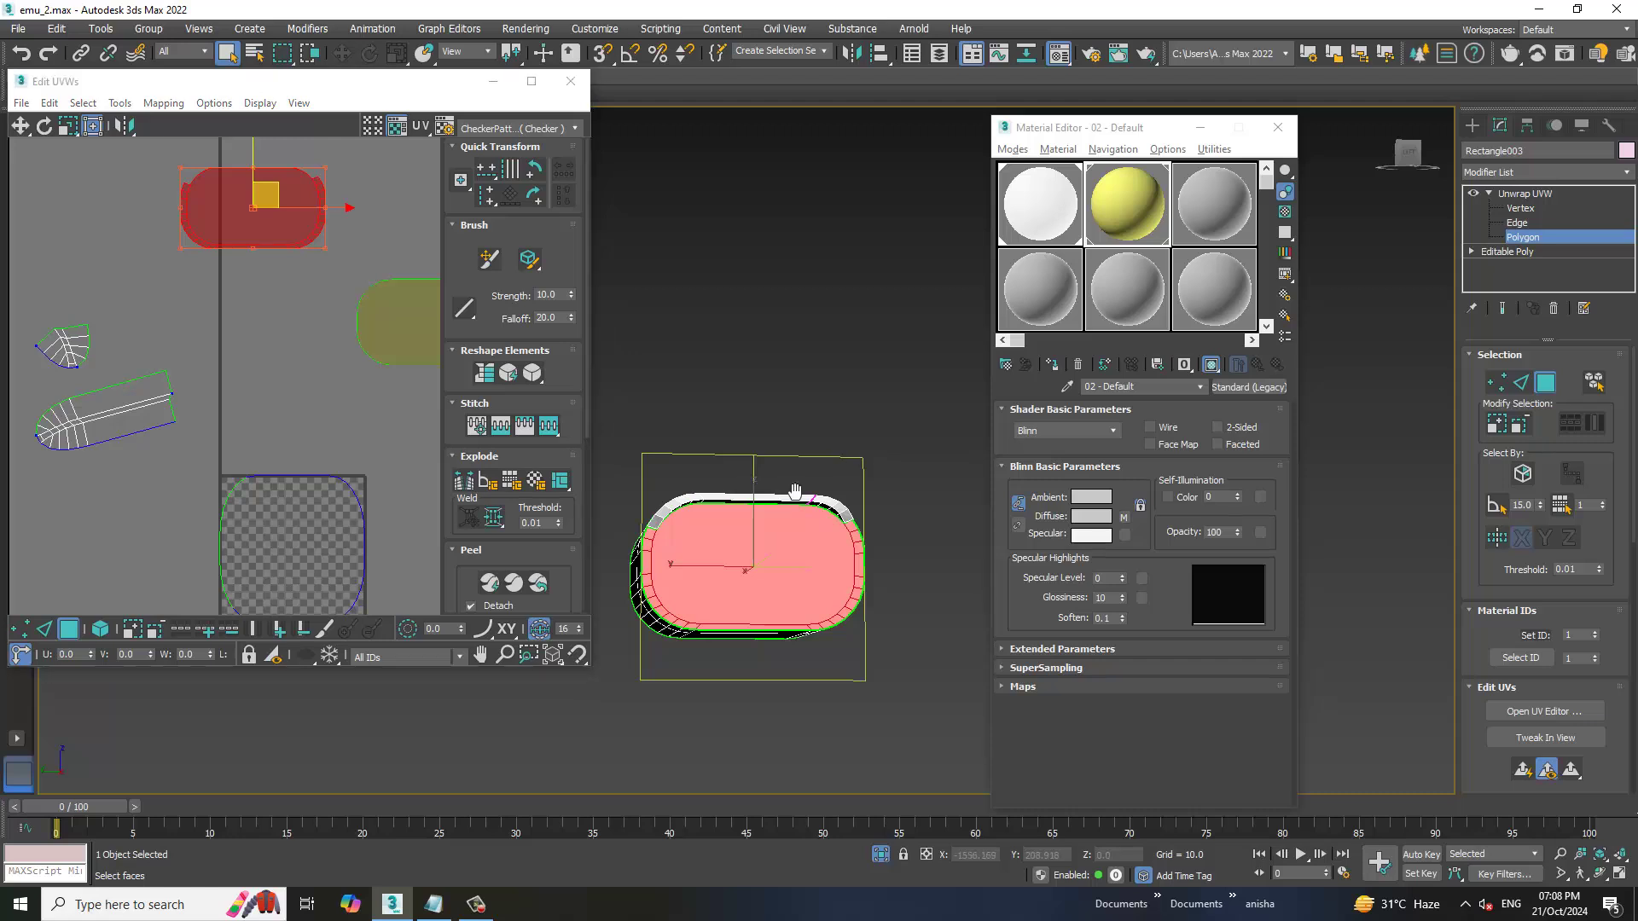
{"action": "mouse_move", "coordinate": [887, 458]}
{"action": "middle_mouse_down", "text": "alt"}
{"action": "mouse_move", "coordinate": [912, 547]}
{"action": "mouse_move", "coordinate": [779, 475]}
{"action": "middle_mouse_up", "text": "alt"}
Convert a horizontal edge along the cab side into a UV seam
{"action": "scroll", "coordinate": [768, 475], "scroll_direction": "up", "scroll_amount": 3}
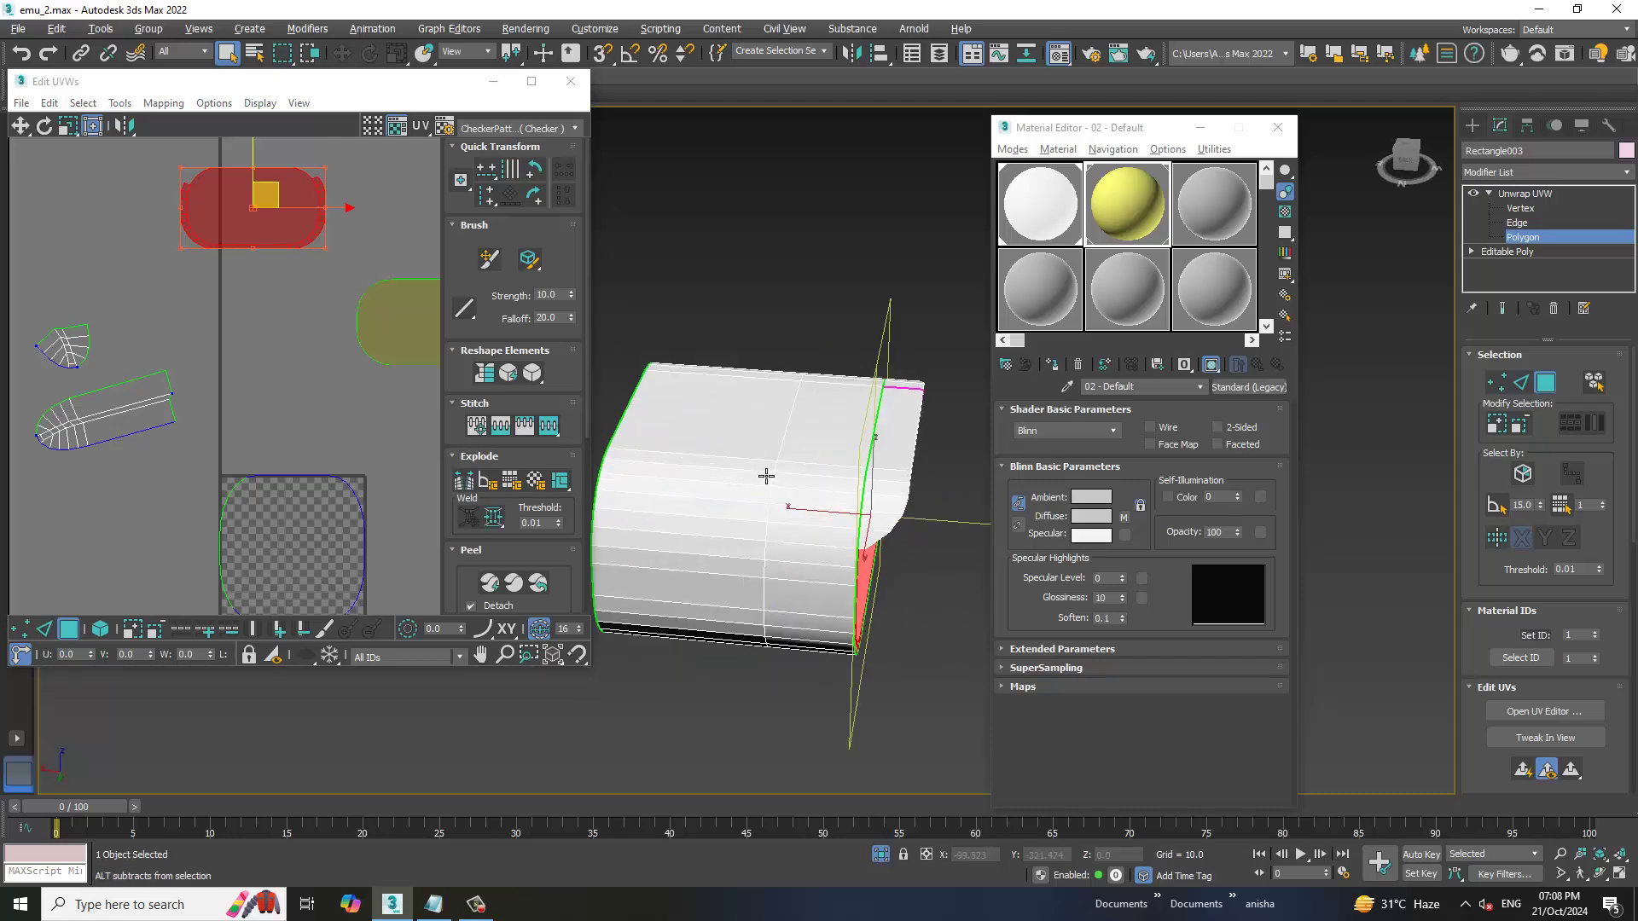
{"action": "scroll", "coordinate": [795, 485], "scroll_direction": "up", "scroll_amount": 1}
{"action": "key", "text": "2"}
{"action": "left_click", "coordinate": [684, 558]}
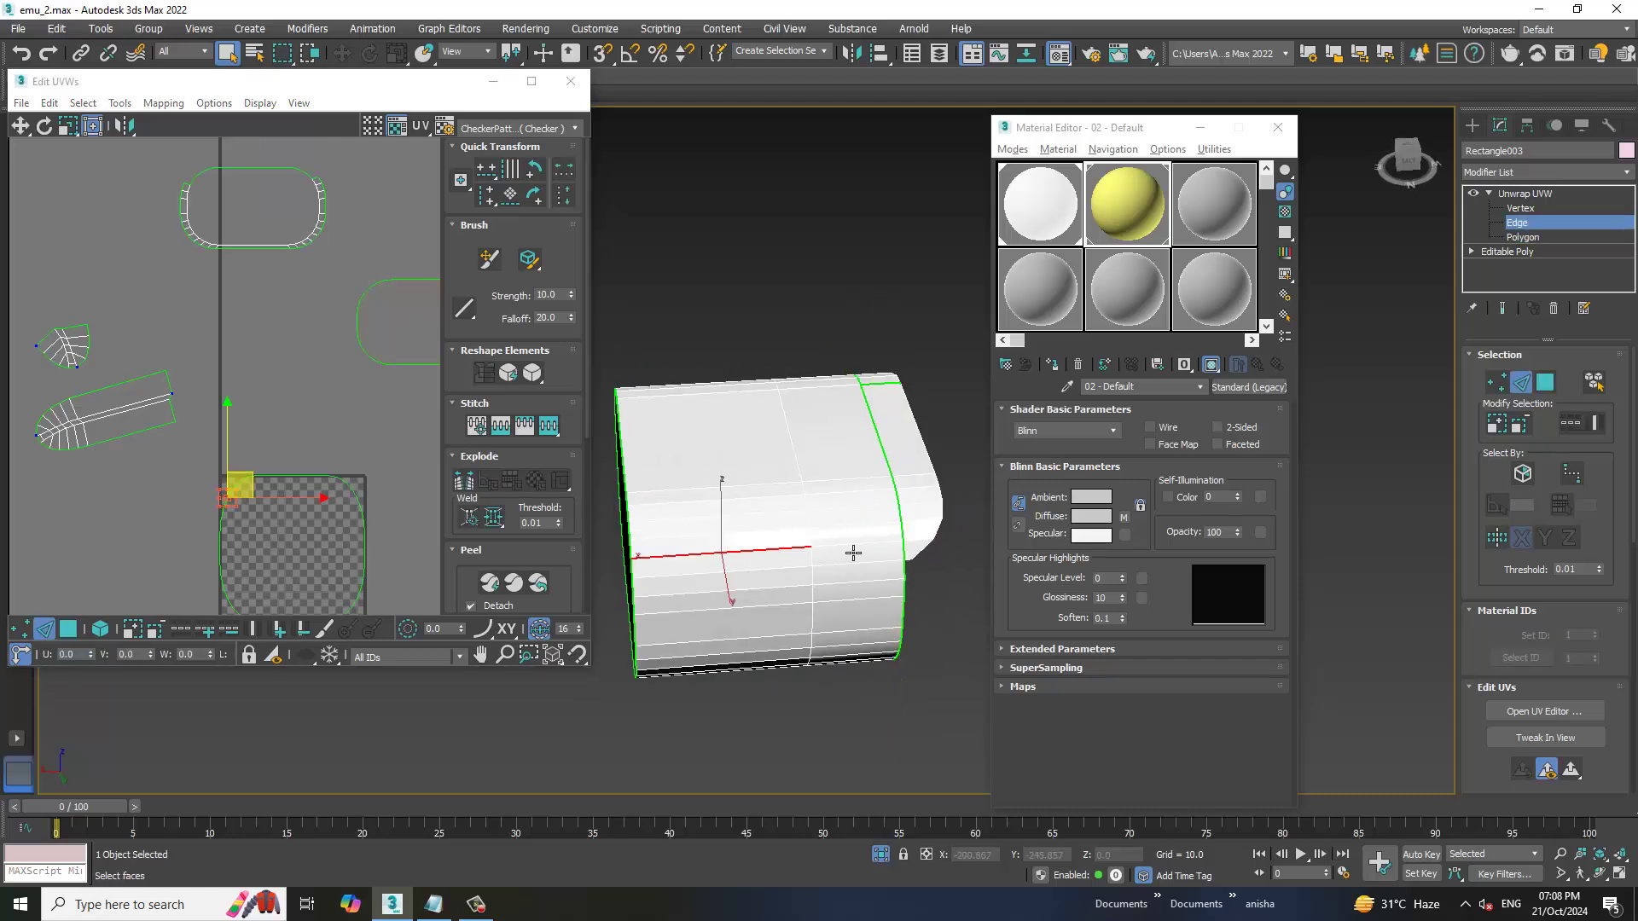
{"action": "left_click", "coordinate": [463, 483]}
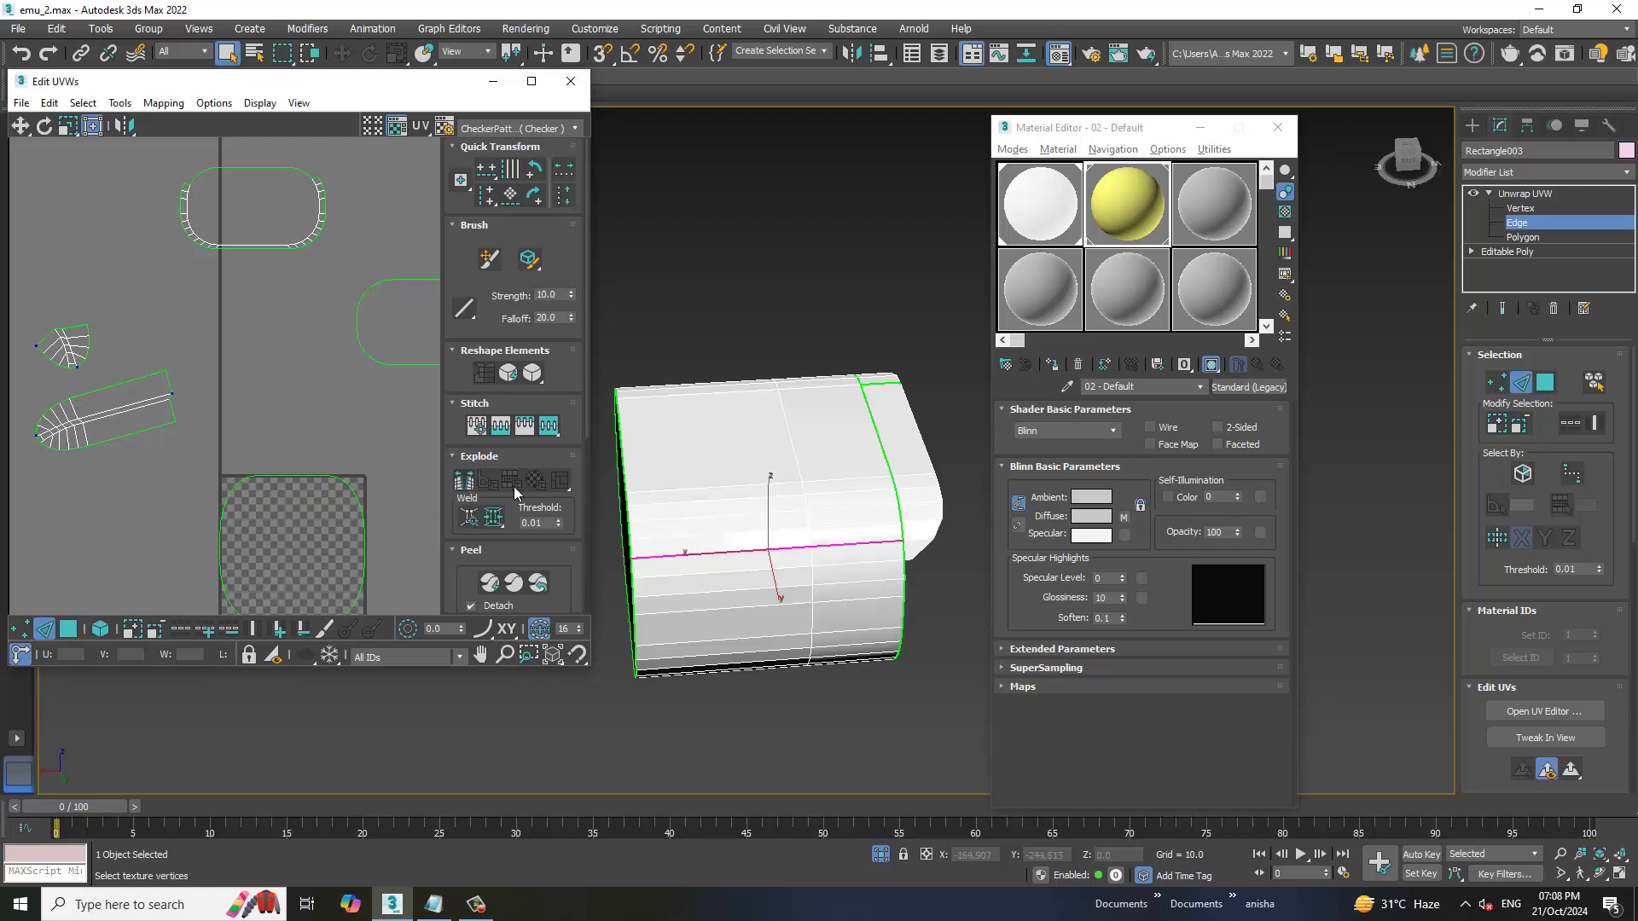
{"action": "left_click", "coordinate": [1522, 238]}
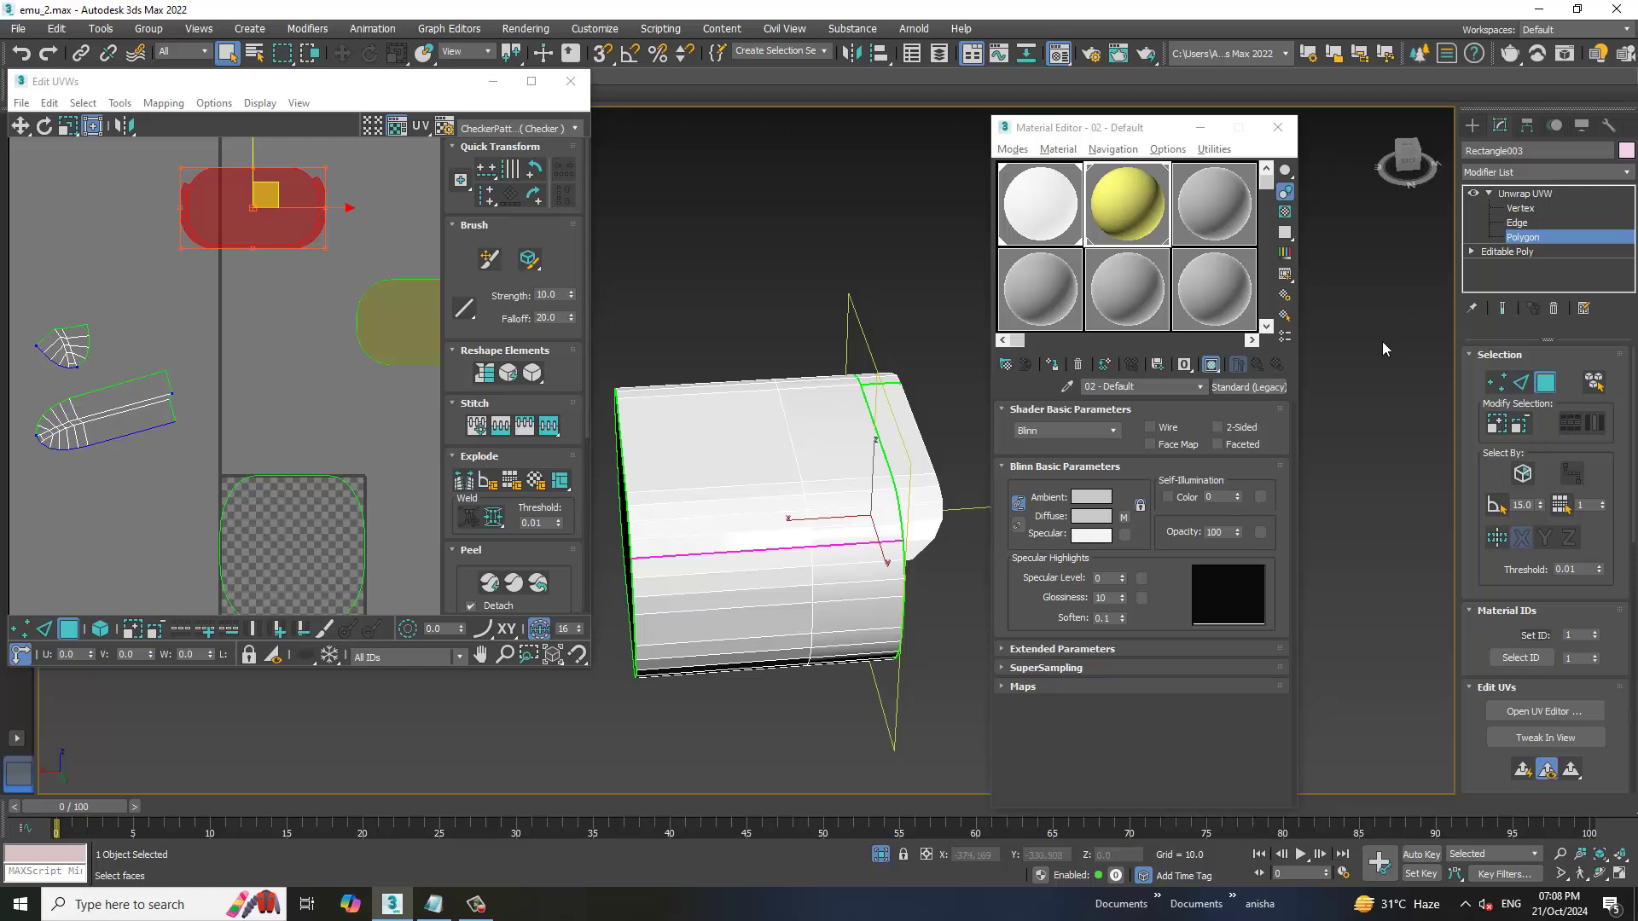
Quick Peel the cab body, pack all UV islands into the tile, and minimise the UV editor
{"action": "left_click", "coordinate": [236, 526]}
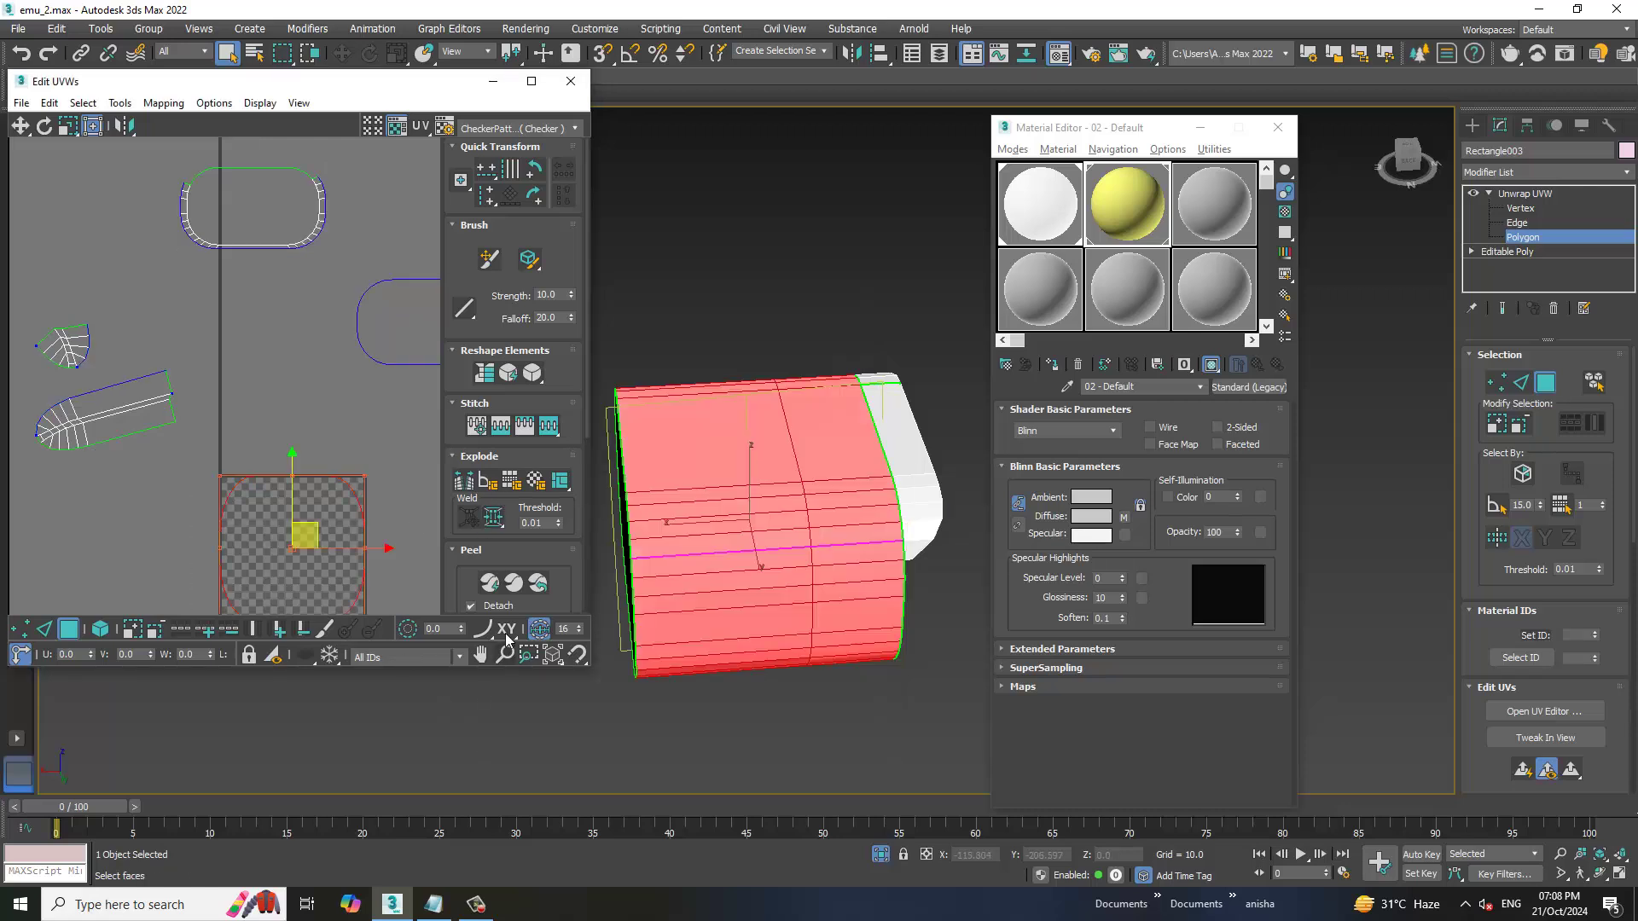
{"action": "left_click", "coordinate": [499, 593]}
{"action": "scroll", "coordinate": [258, 420], "scroll_direction": "down", "scroll_amount": 3}
{"action": "key", "text": "ctrl+a"}
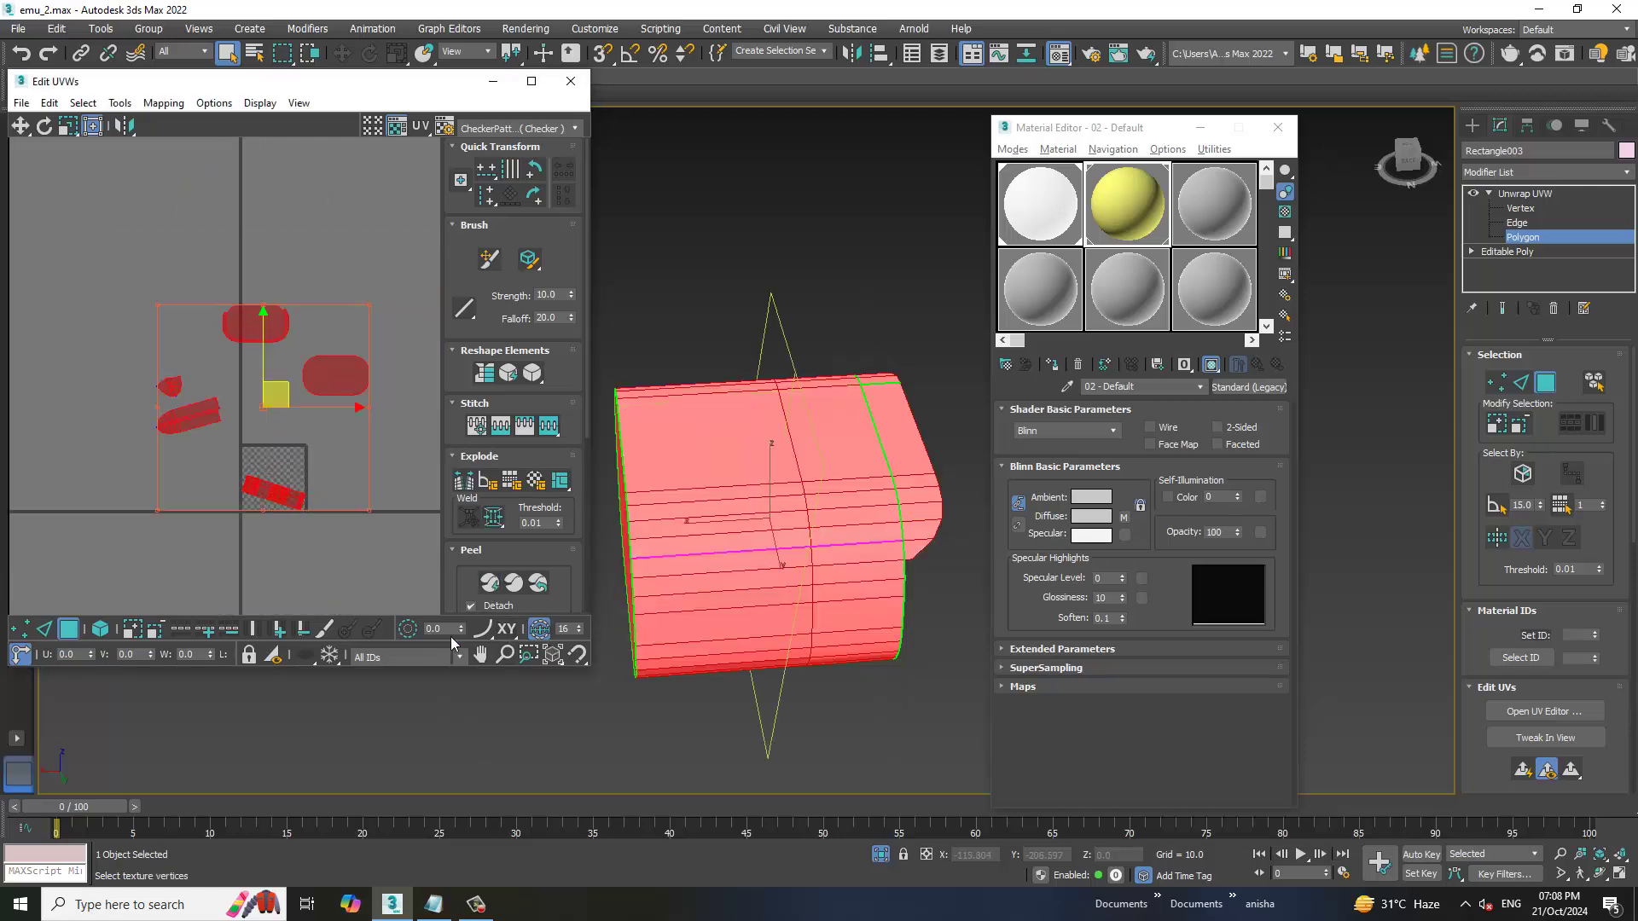
{"action": "left_click", "coordinate": [83, 103]}
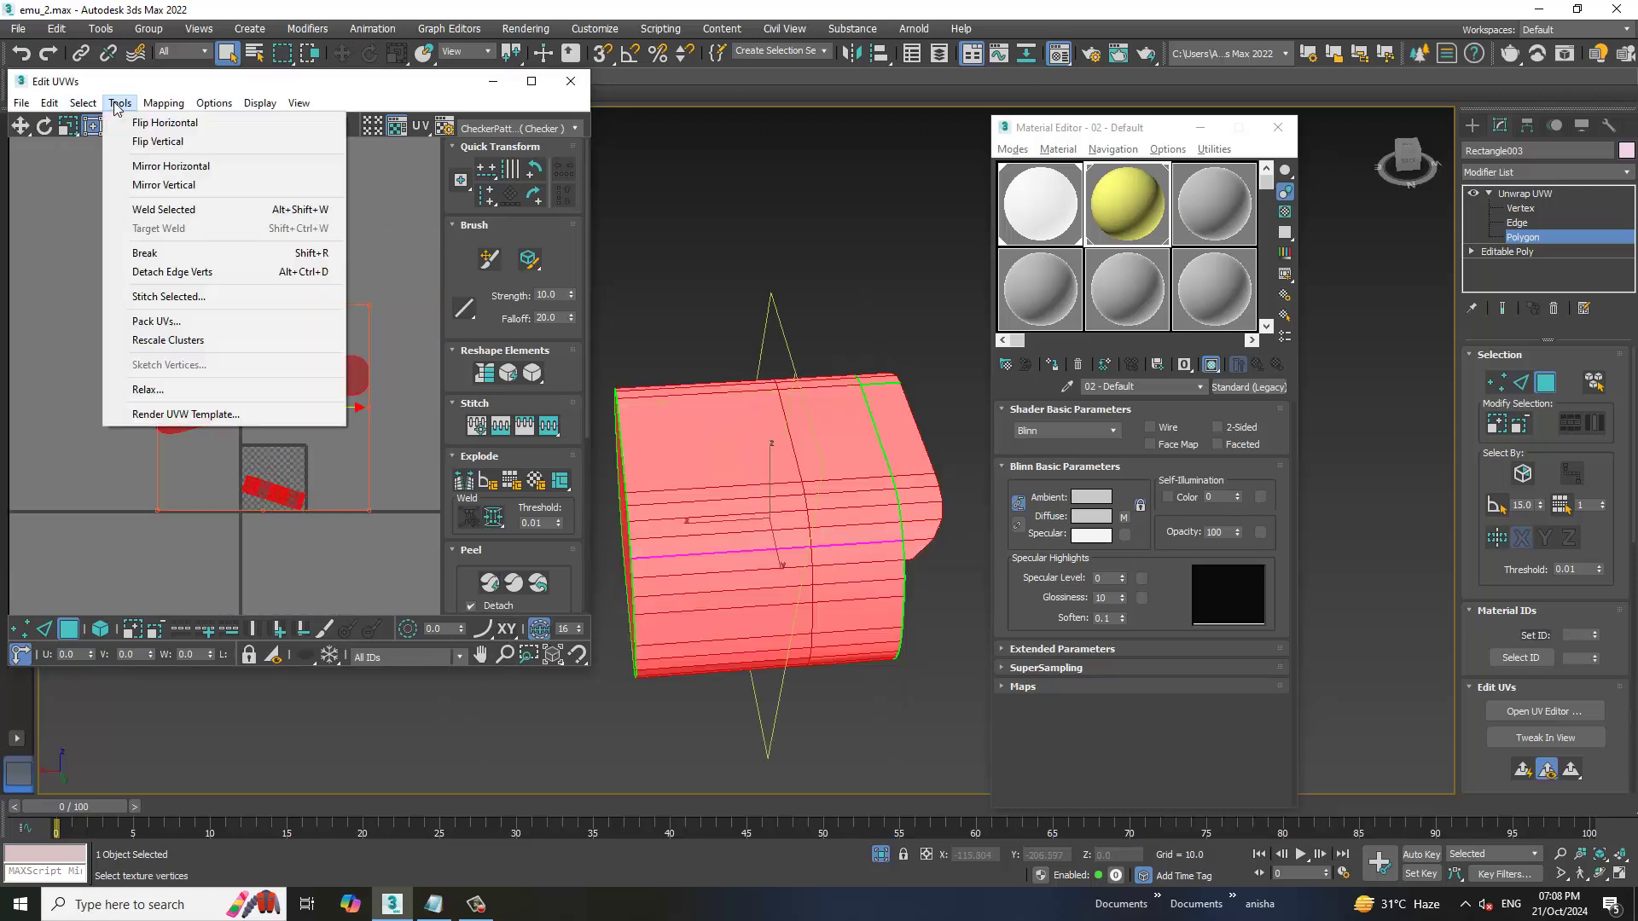
{"action": "left_click", "coordinate": [232, 323]}
{"action": "left_click", "coordinate": [261, 228]}
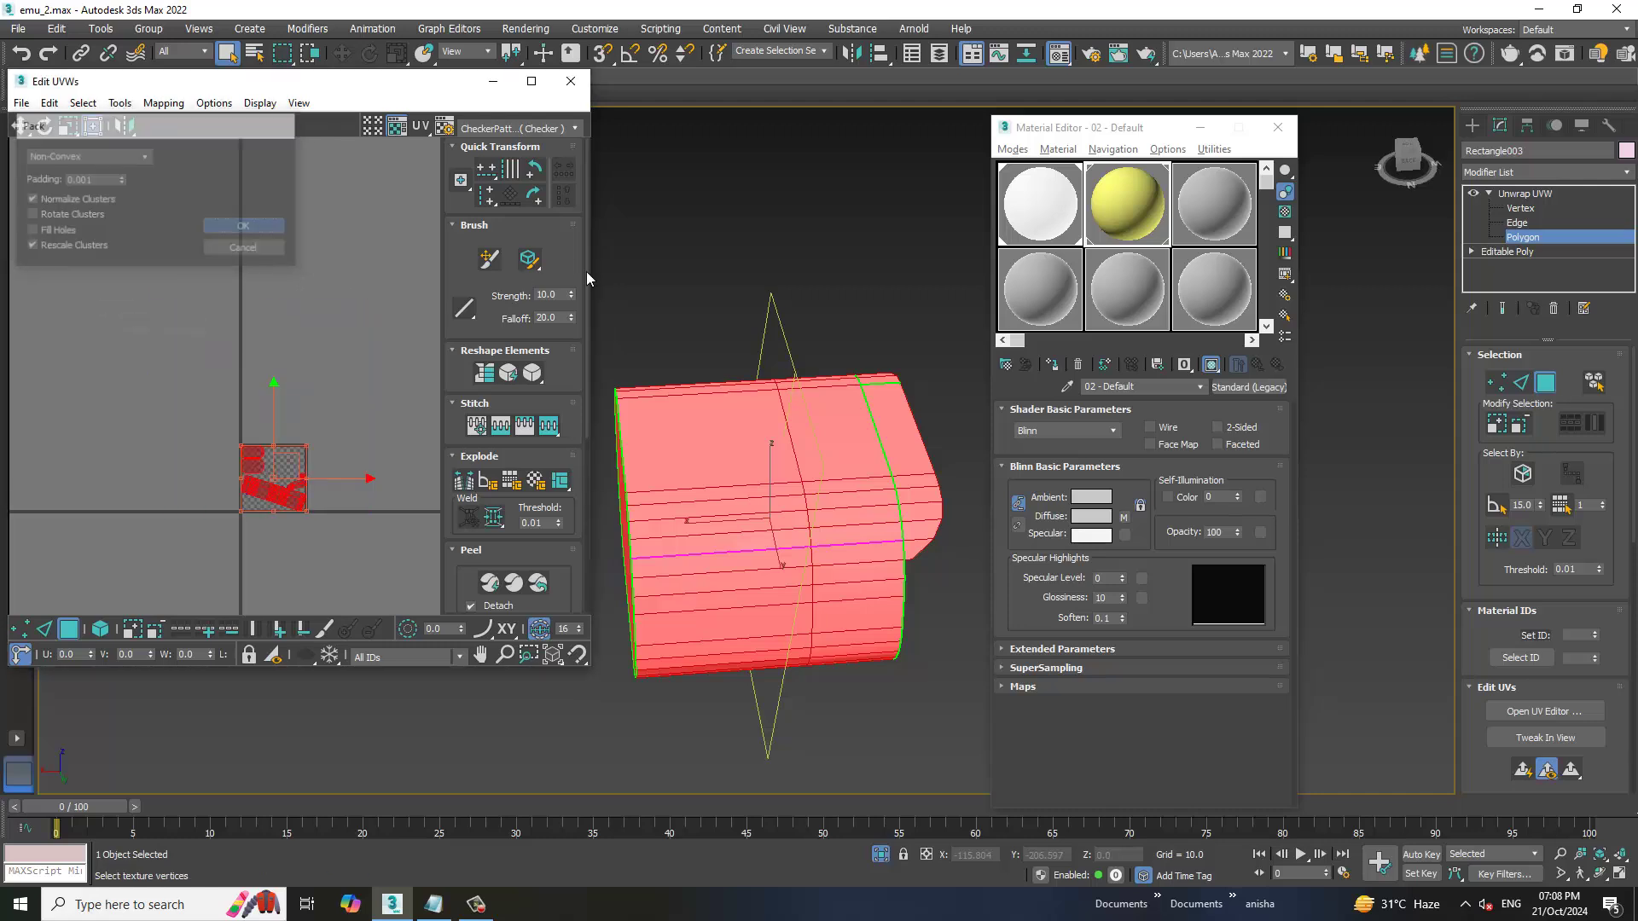
{"action": "left_click", "coordinate": [493, 80]}
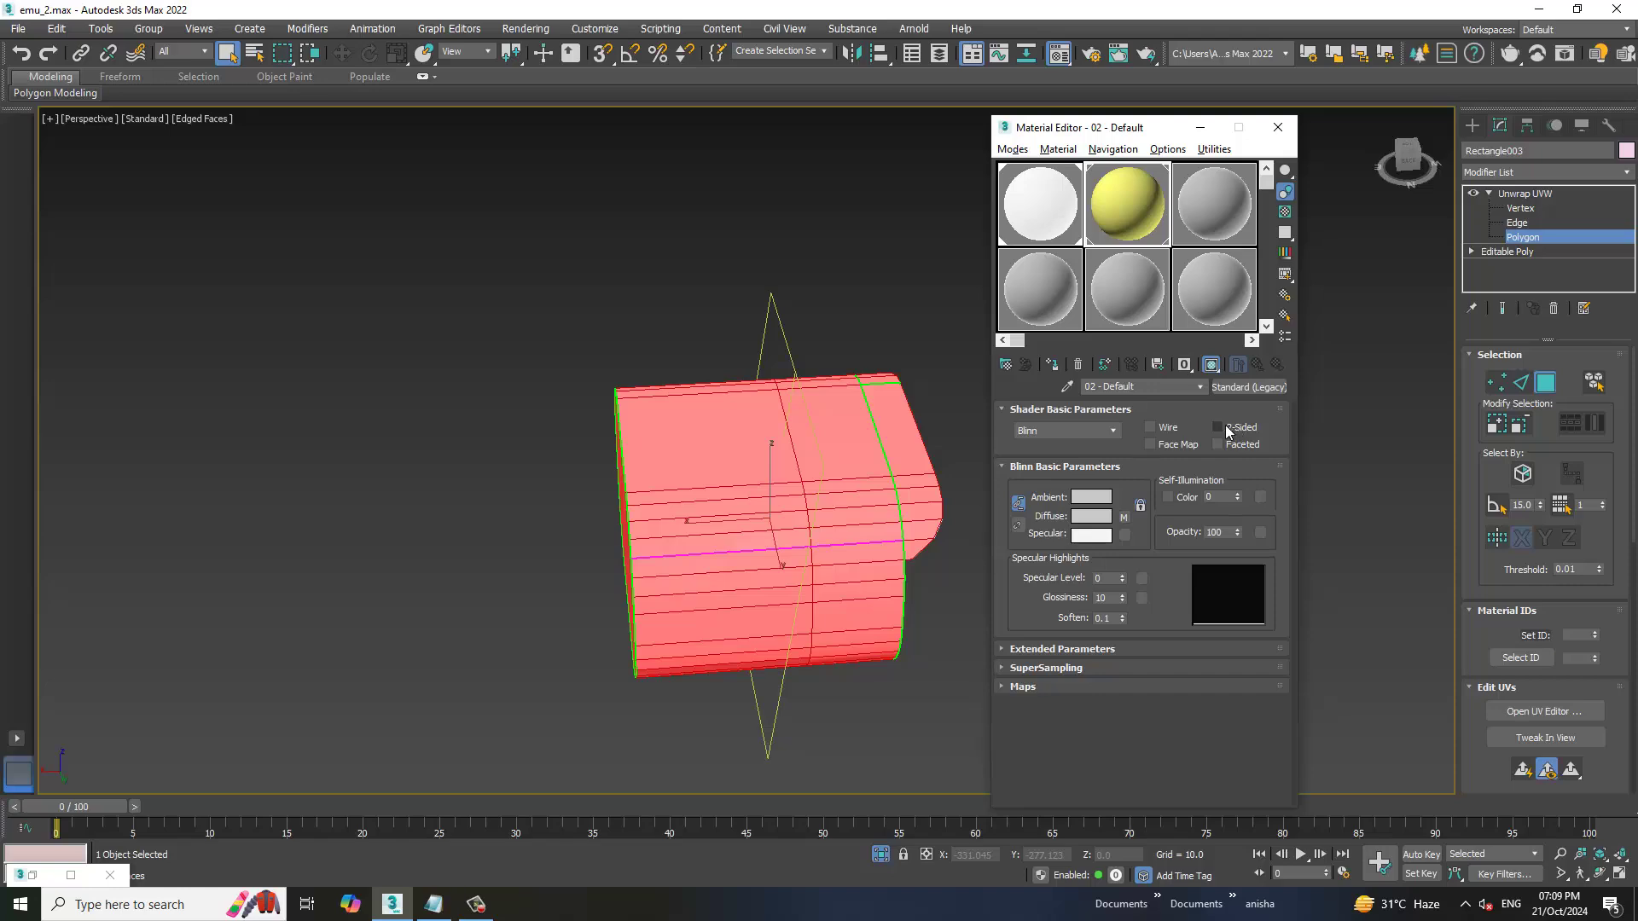
Show the checker material in the viewport, end isolation, and zoom in on the whole train
{"action": "left_click", "coordinate": [1053, 365]}
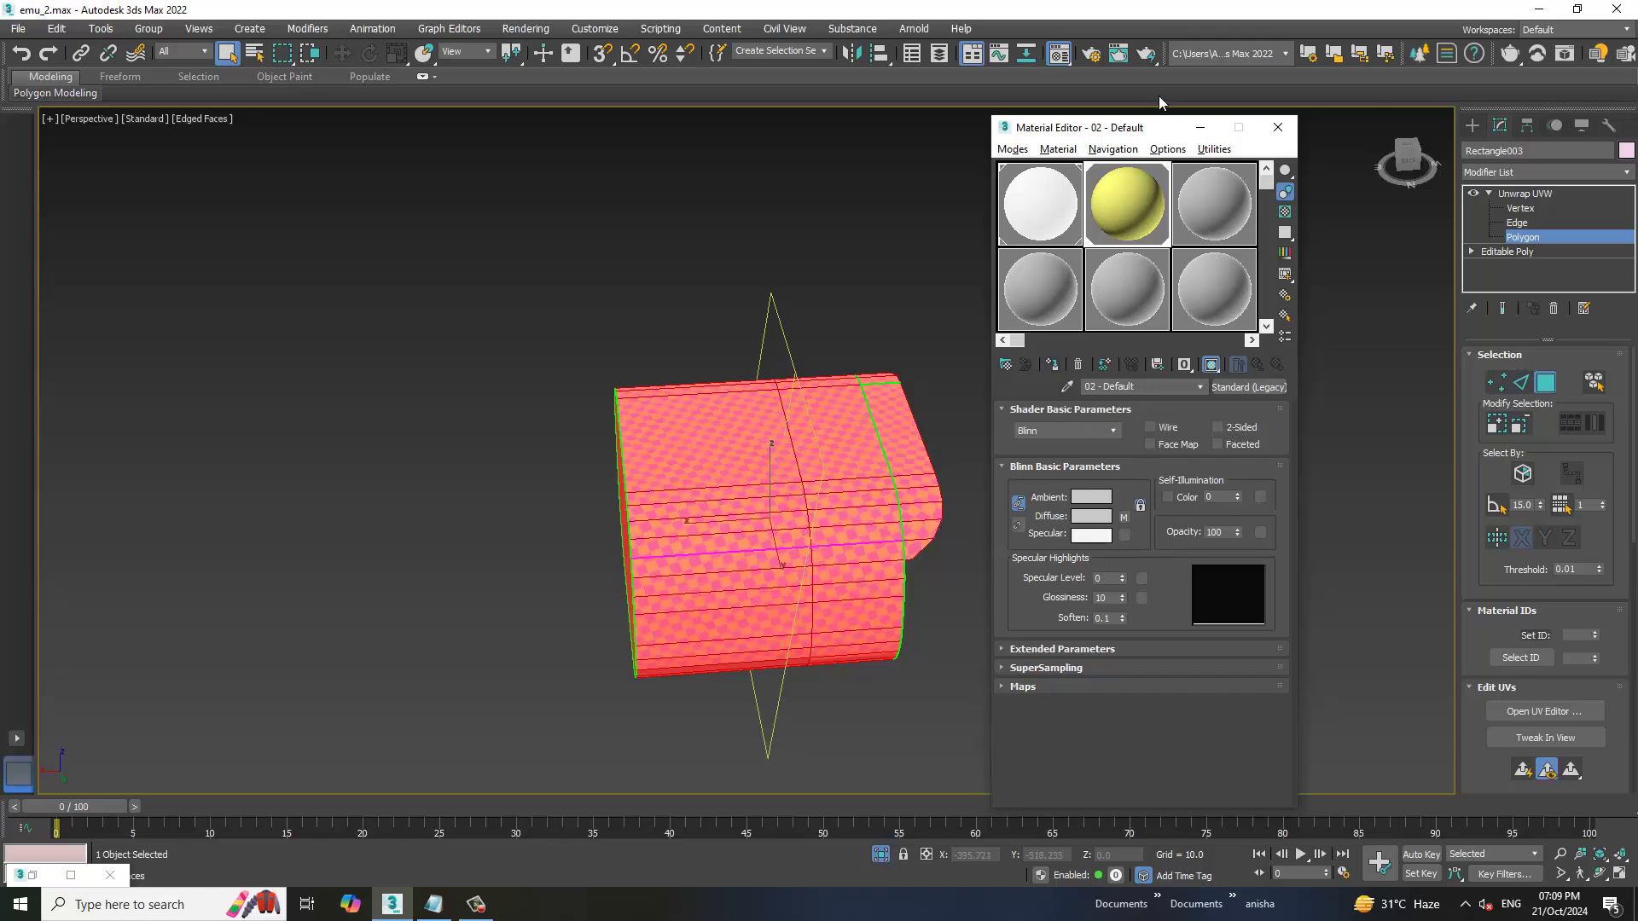
{"action": "left_click", "coordinate": [1278, 126]}
{"action": "right_click", "coordinate": [1195, 237]}
{"action": "left_click", "coordinate": [1233, 121]}
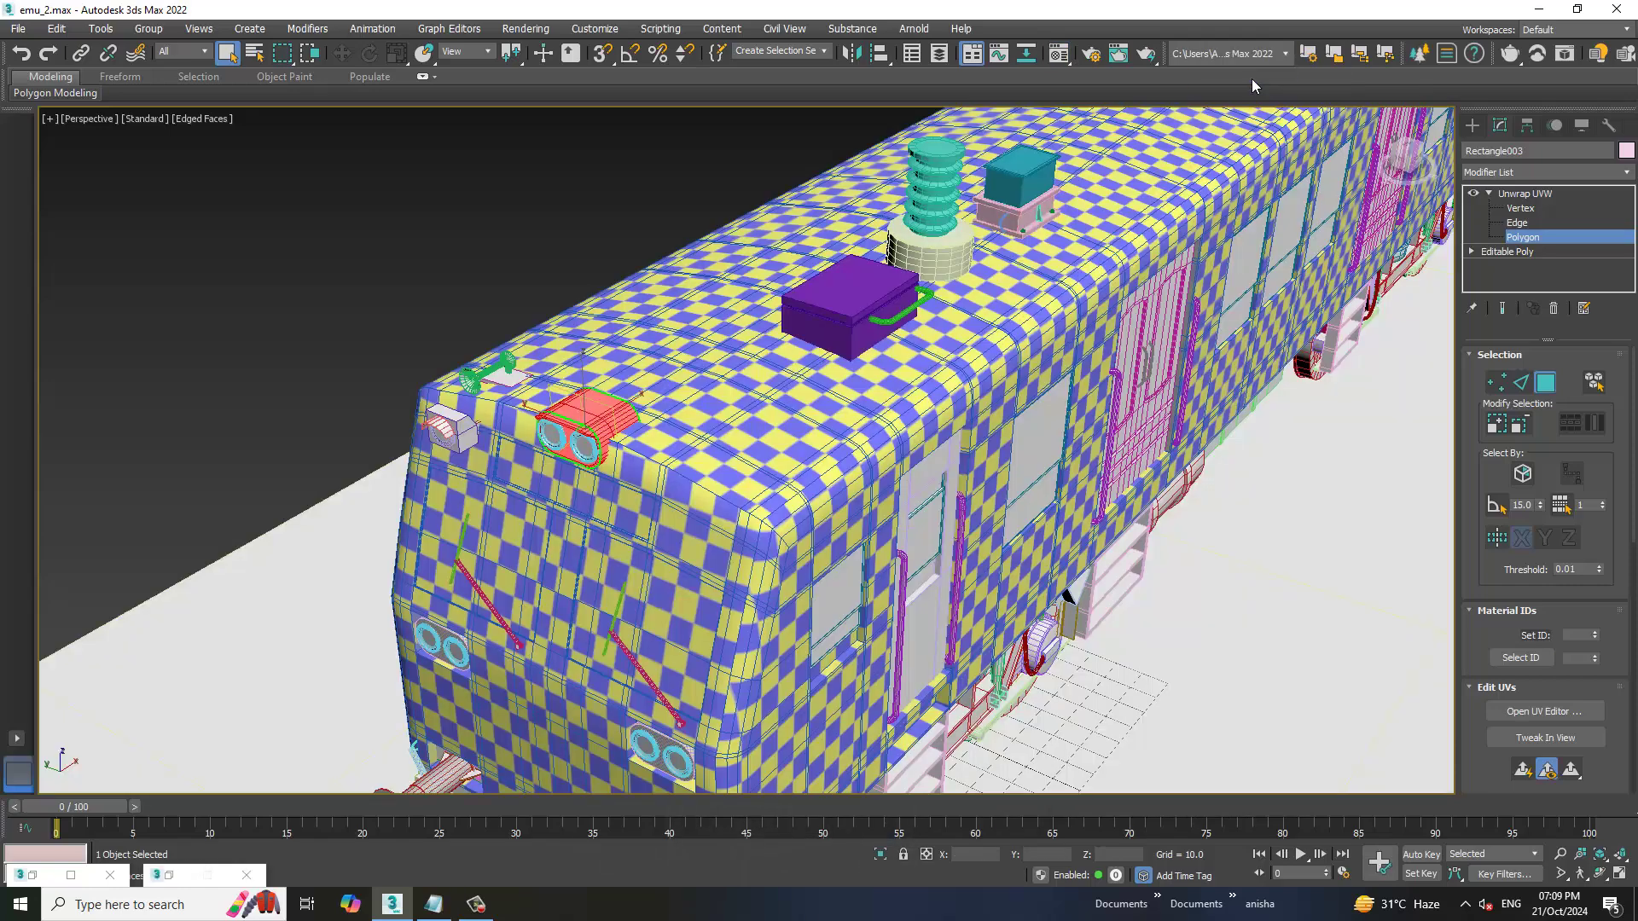
{"action": "scroll", "coordinate": [1004, 417], "scroll_direction": "up", "scroll_amount": 5}
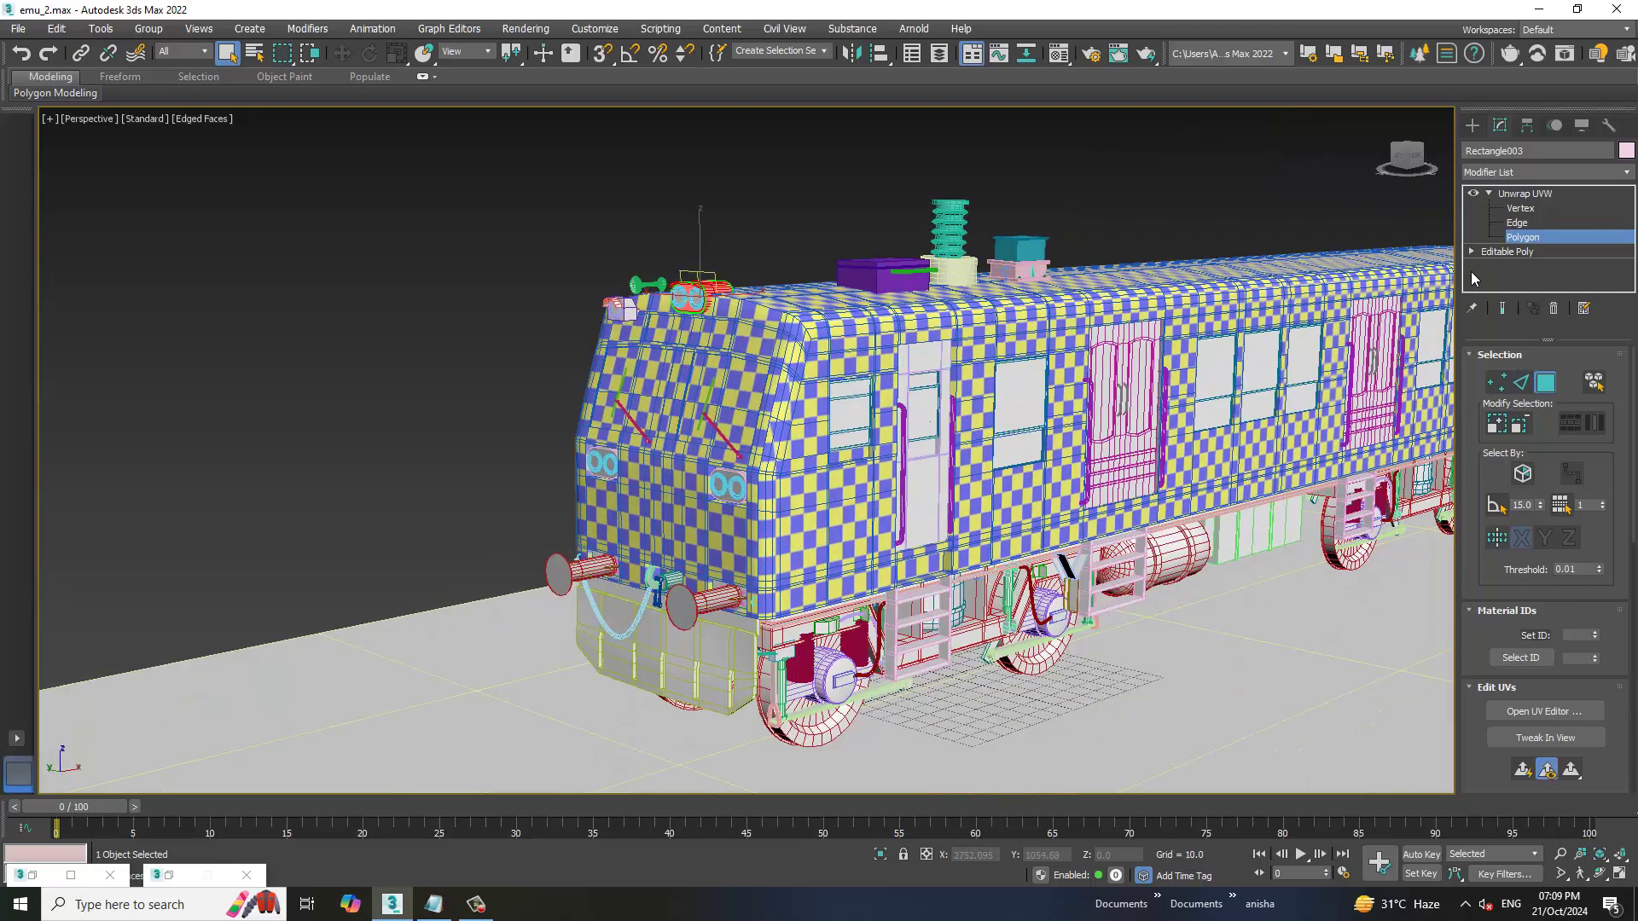
{"action": "left_click", "coordinate": [433, 904]}
Type 'Thanks for Watching...' on a new line below 'Lets get Started..'
{"action": "left_click", "coordinate": [380, 191]}
{"action": "type", "text": "Th"}
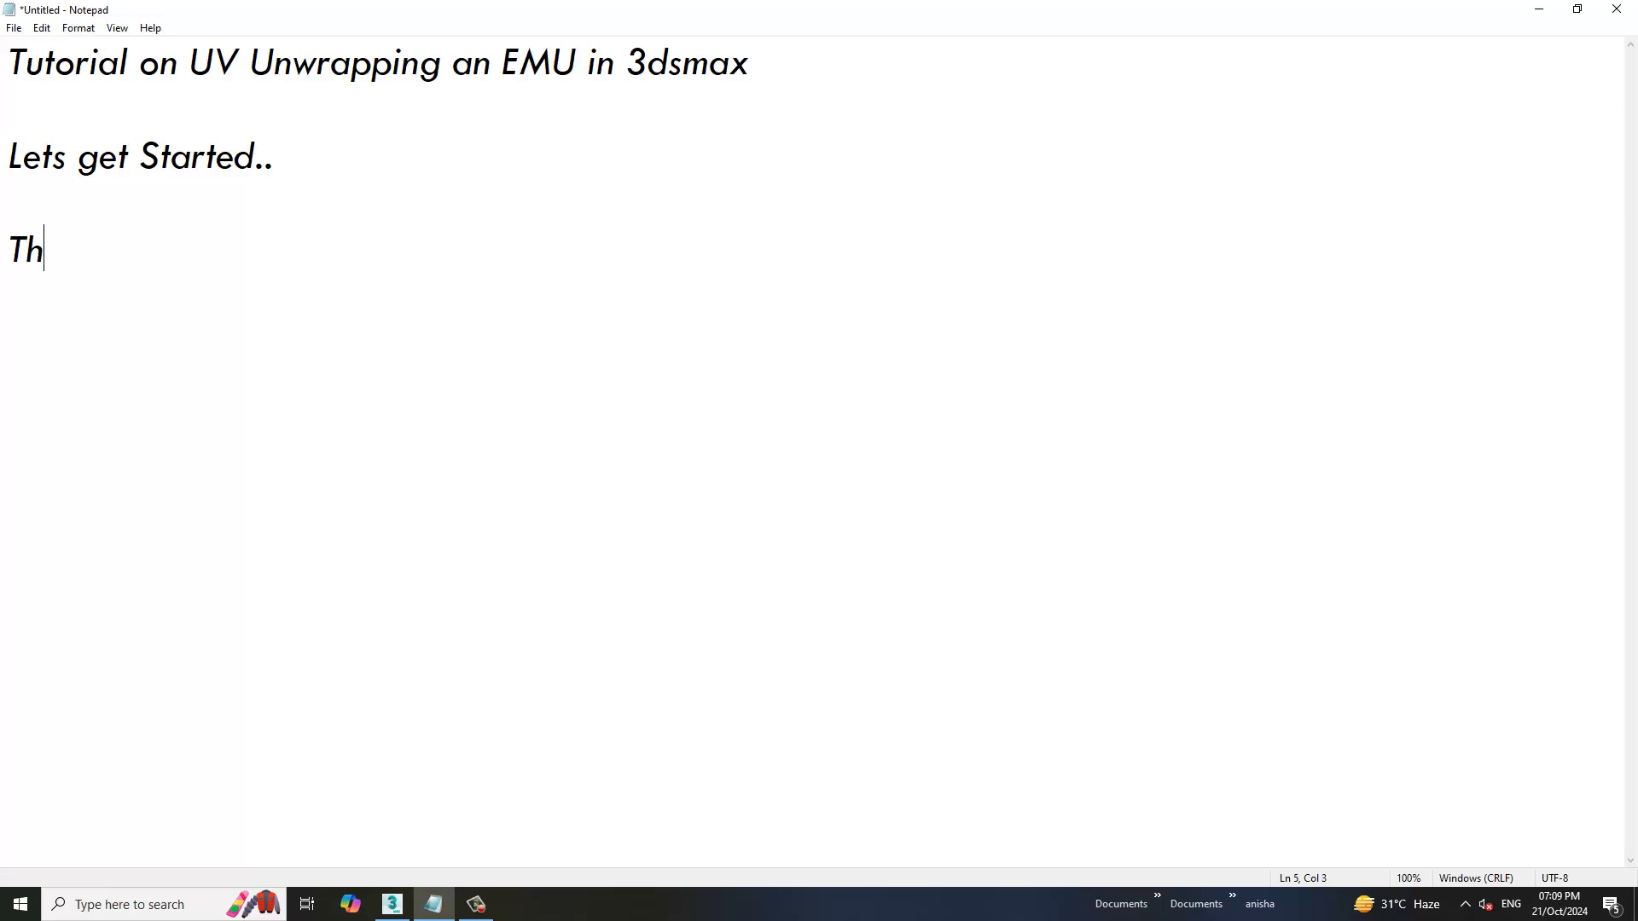
{"action": "type", "text": "anks for "}
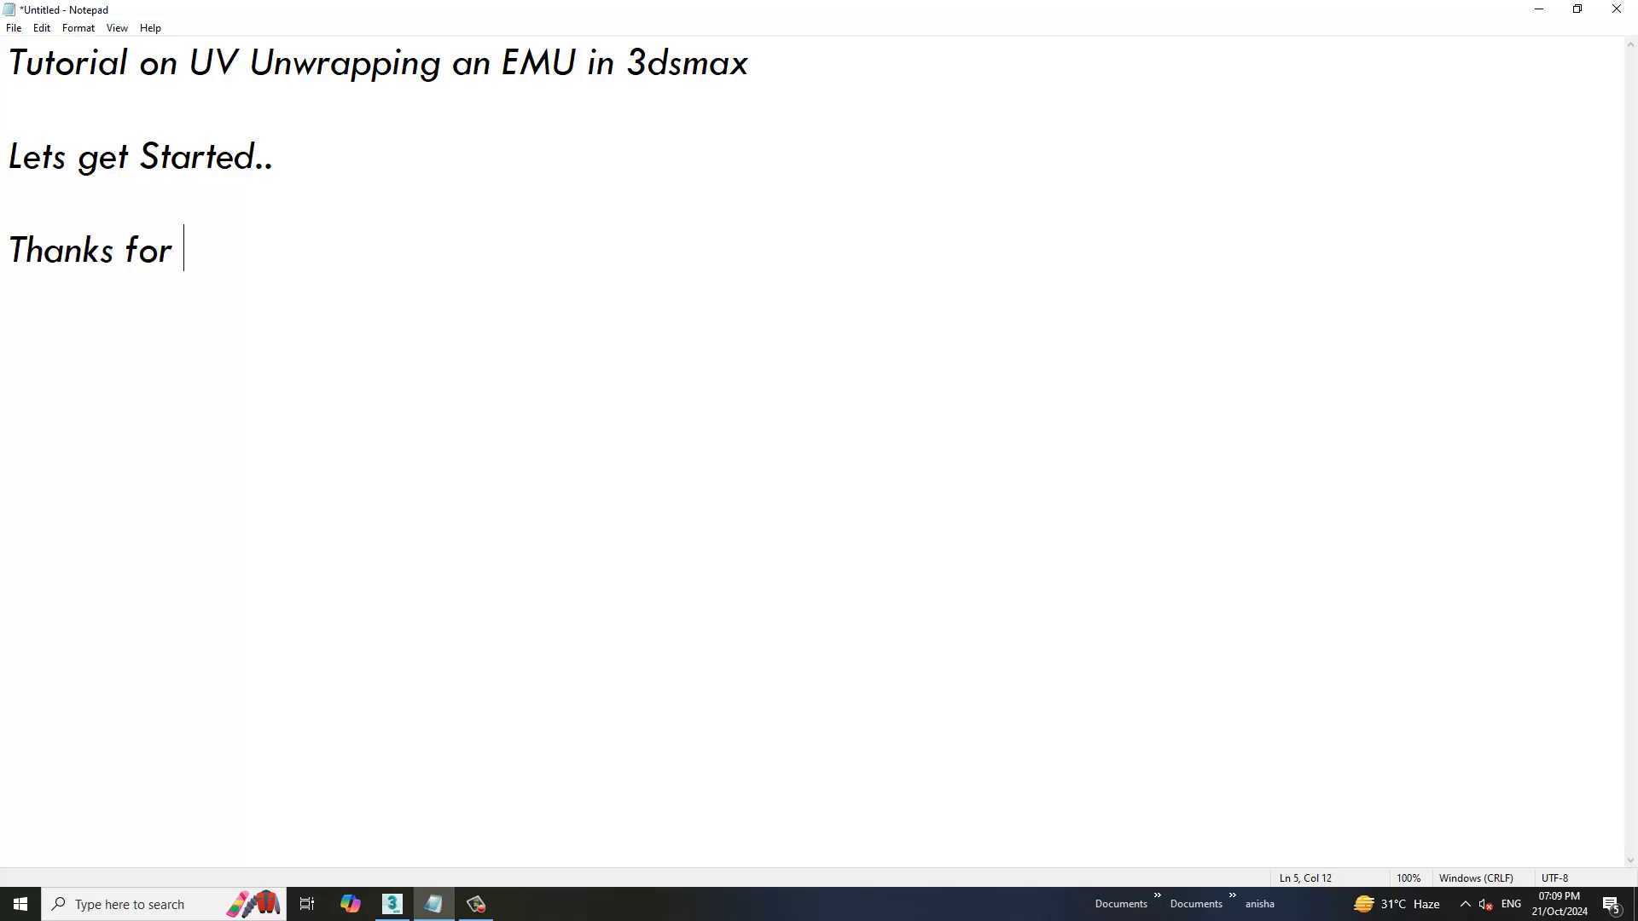
{"action": "type", "text": "Watching..."}
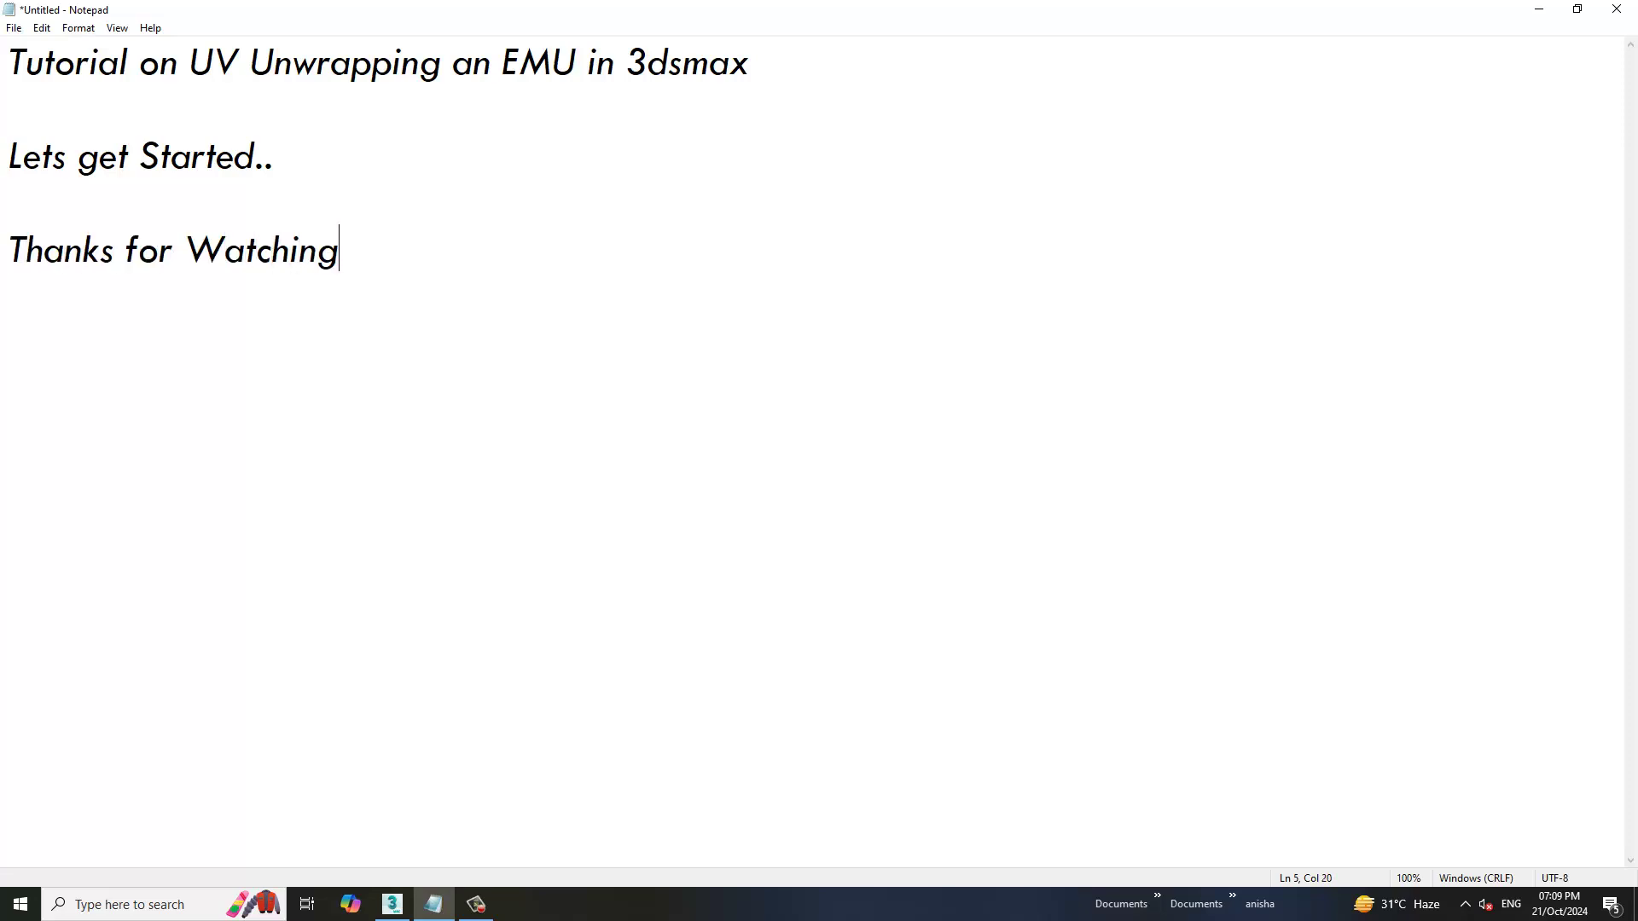